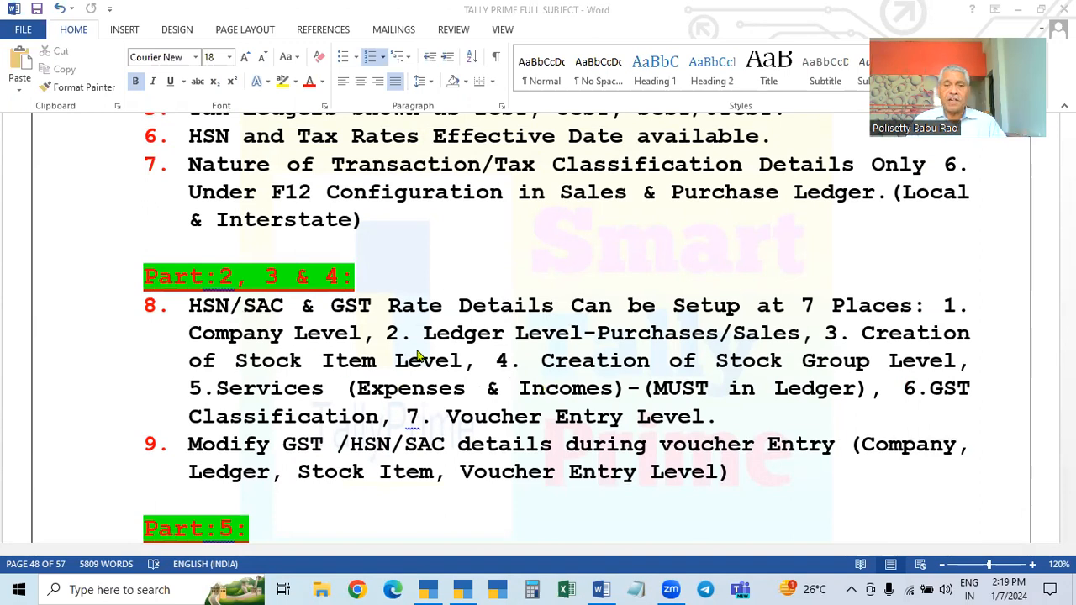
# Read through the GST feature list in Parts 2 to 6 of the notes document
pyautogui.scroll(3, 418, 357)
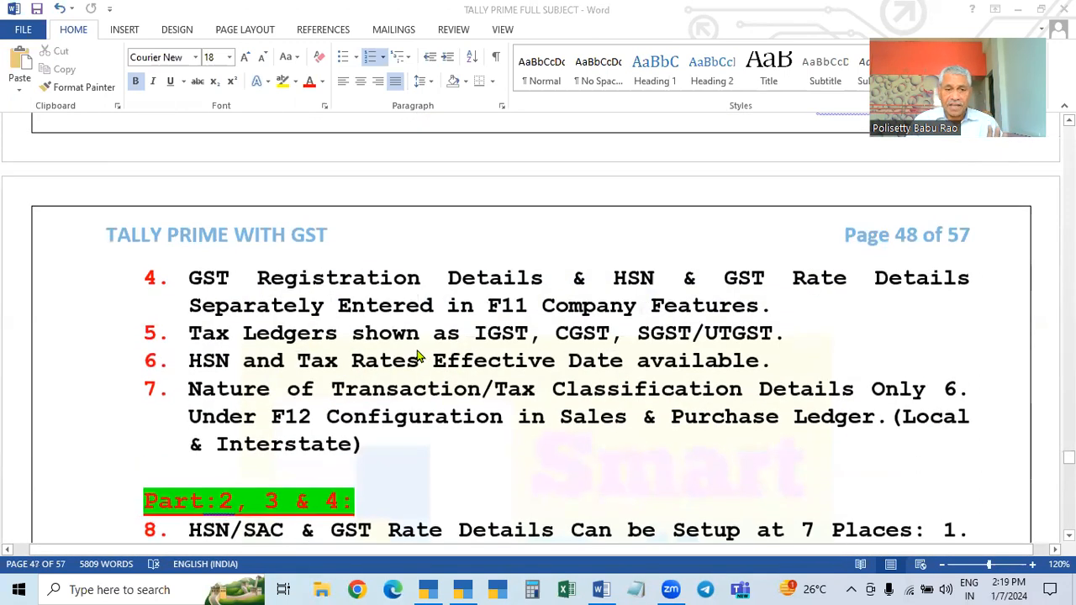
pyautogui.scroll(-3, 417, 368)
pyautogui.scroll(-1, 422, 404)
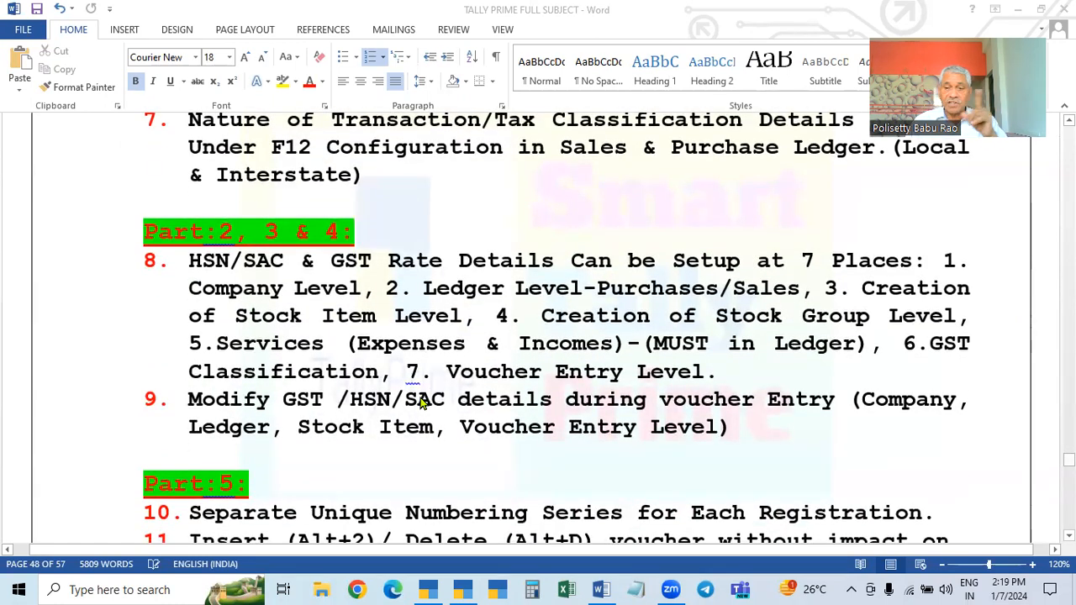
pyautogui.scroll(-3, 423, 404)
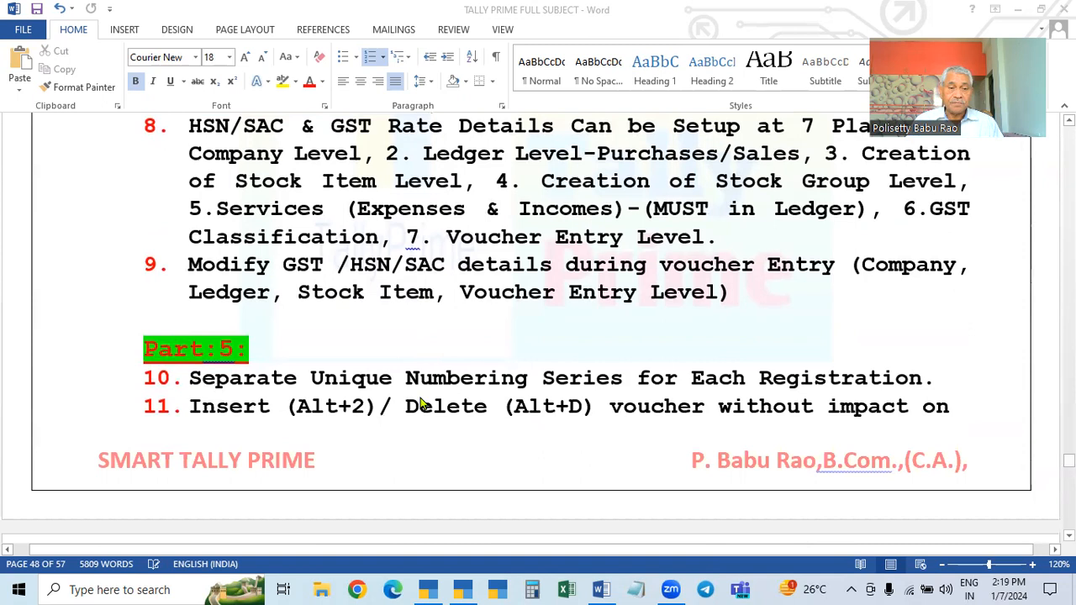
pyautogui.scroll(1, 423, 403)
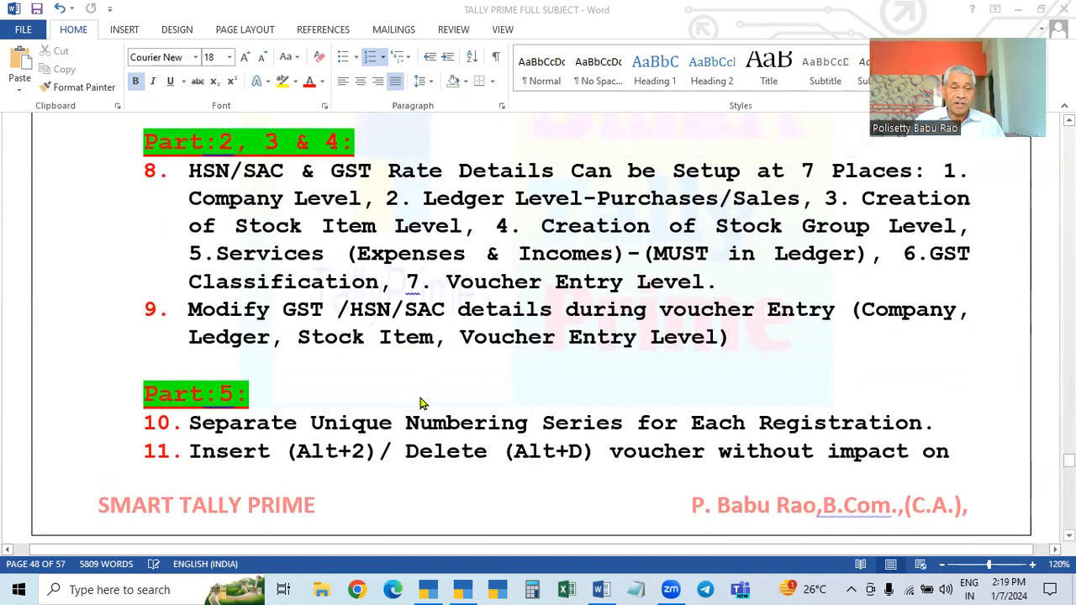
pyautogui.scroll(-2, 422, 404)
pyautogui.scroll(-2, 457, 367)
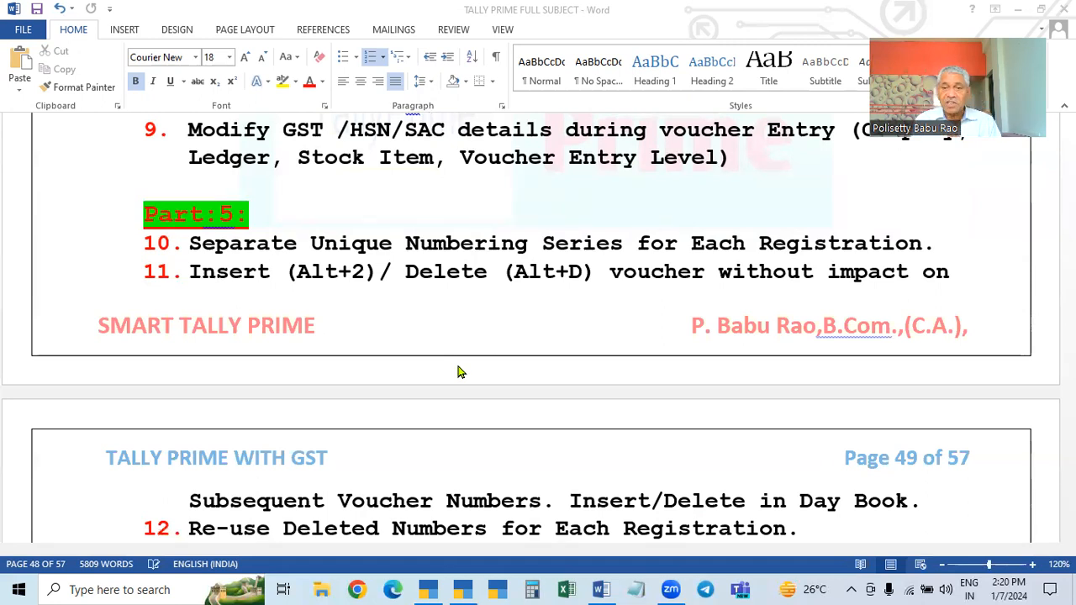
pyautogui.scroll(-1, 458, 372)
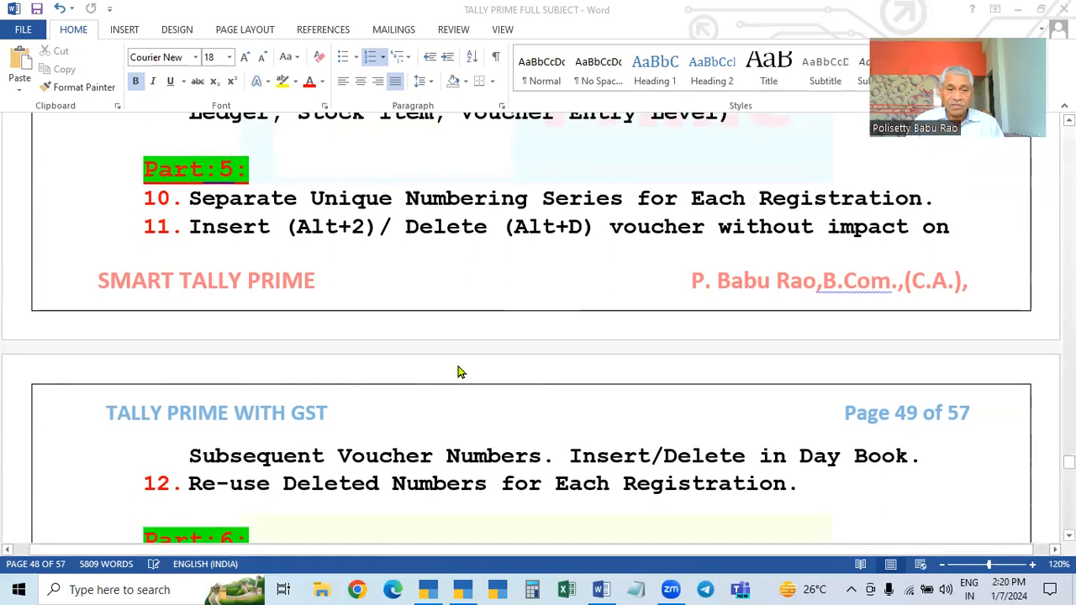
pyautogui.scroll(-2, 378, 230)
pyautogui.scroll(2, 288, 238)
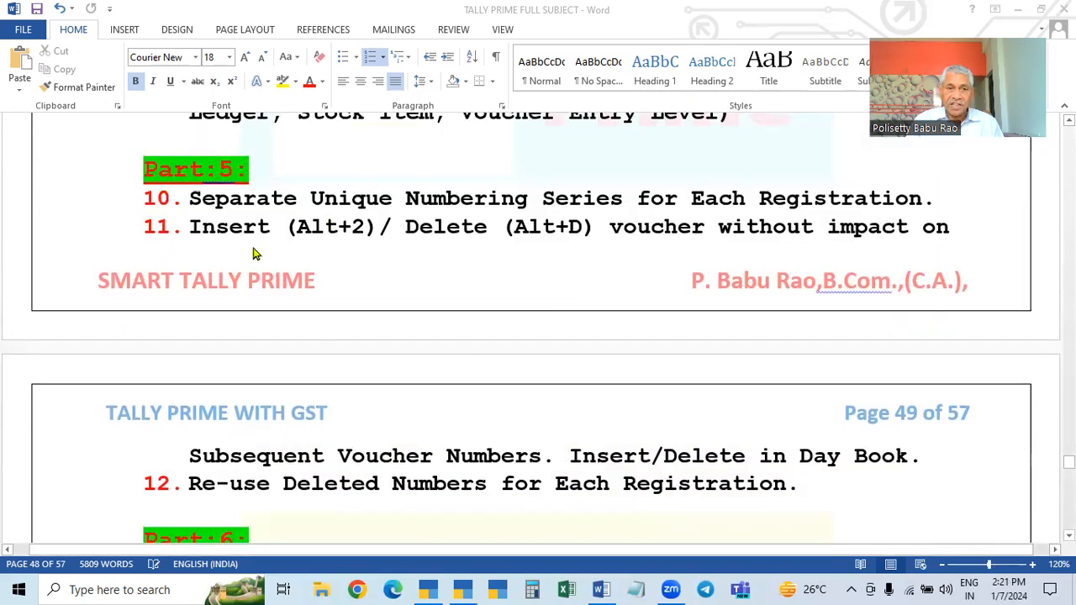
pyautogui.scroll(-1, 254, 252)
pyautogui.scroll(-8, 277, 194)
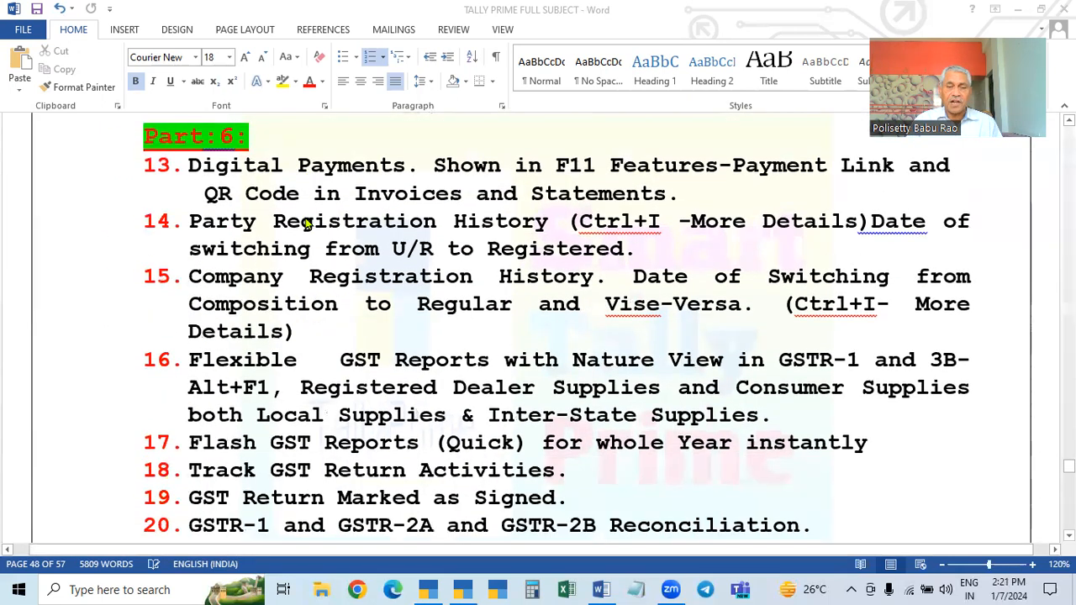
pyautogui.scroll(-1, 385, 310)
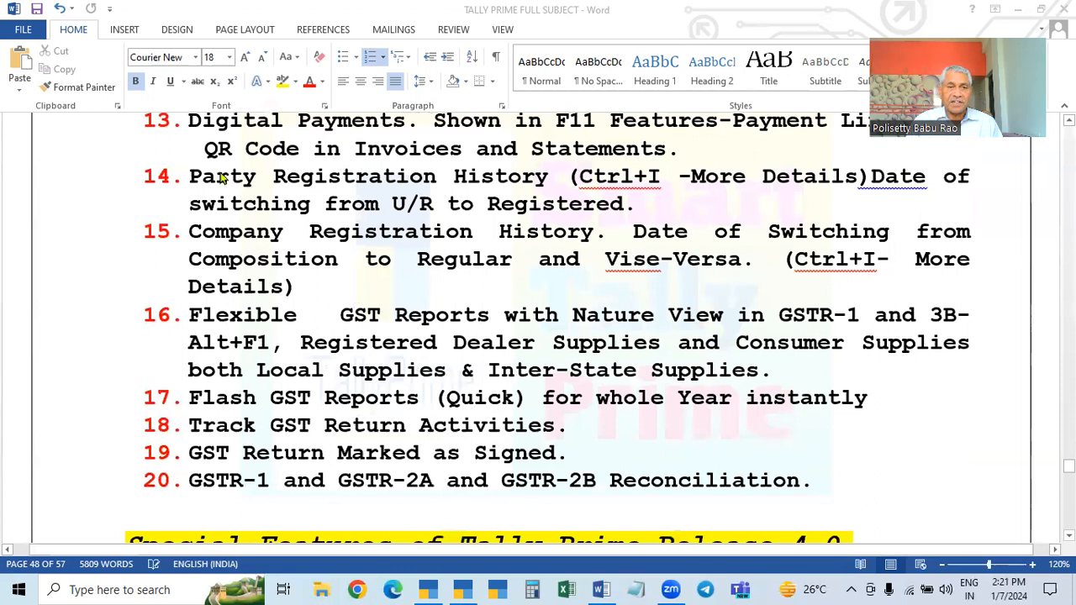
pyautogui.scroll(2, 223, 178)
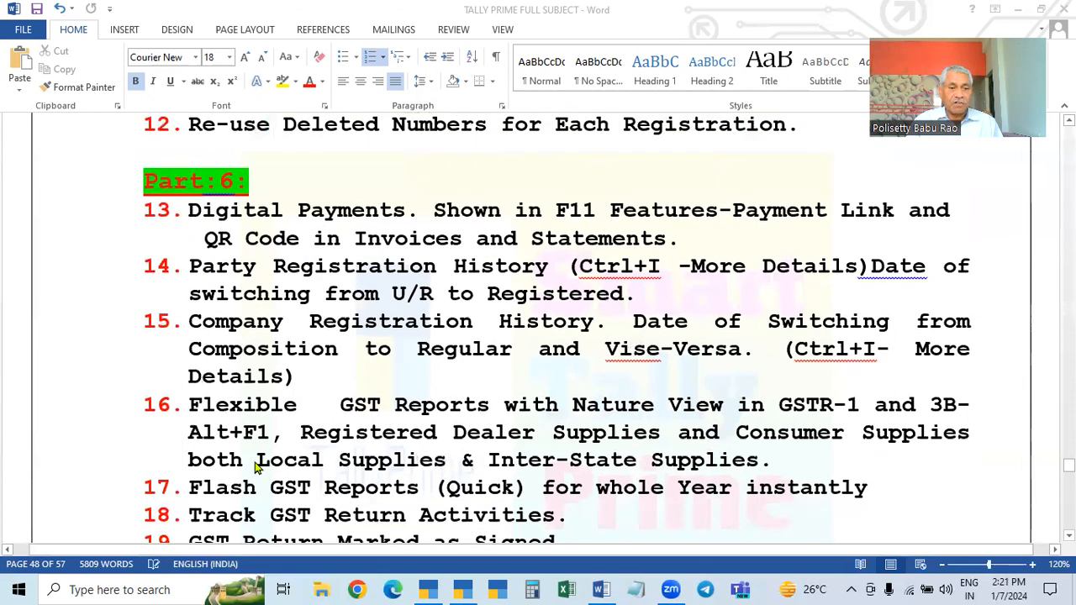
pyautogui.scroll(-1, 227, 244)
pyautogui.scroll(2, 214, 202)
pyautogui.scroll(-1, 286, 328)
# Shift the numbered list items on page 49 to a deeper indent
pyautogui.click(147, 221)
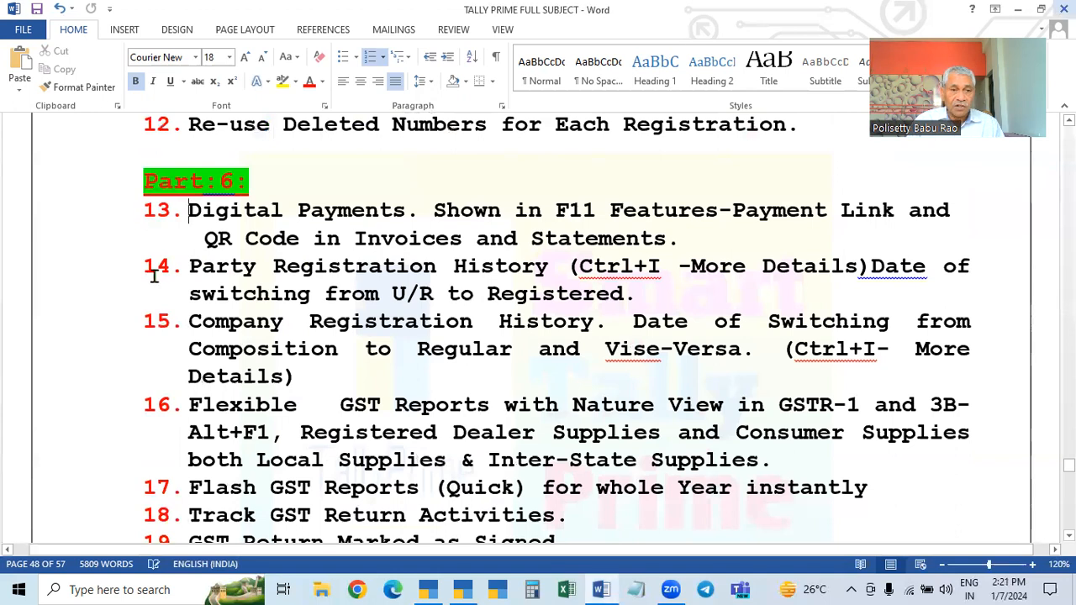
pyautogui.click(175, 212)
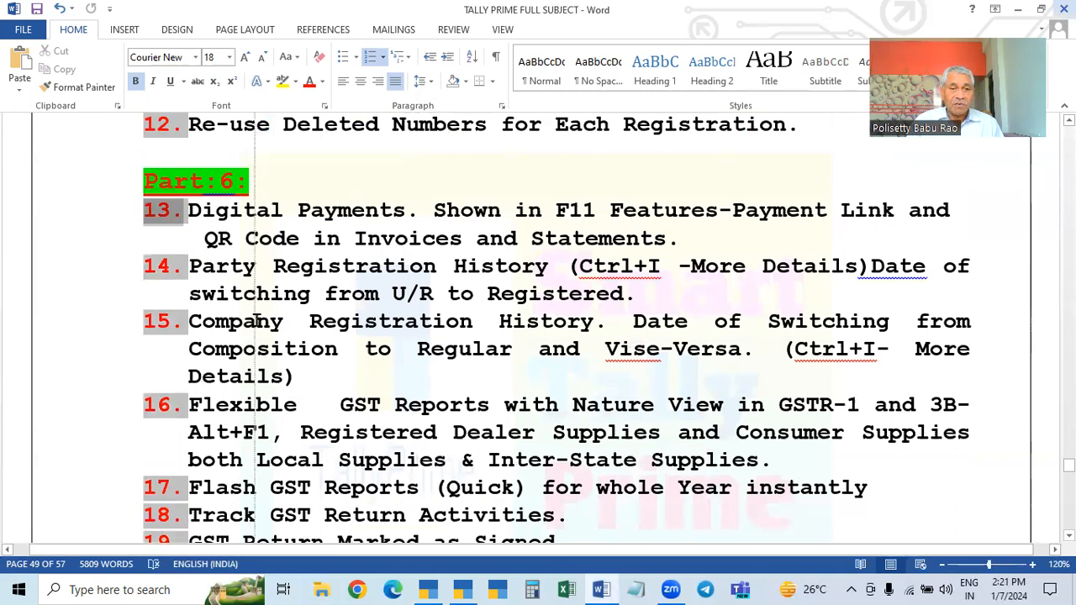
pyautogui.moveTo(257, 321); pyautogui.dragTo(254, 321)
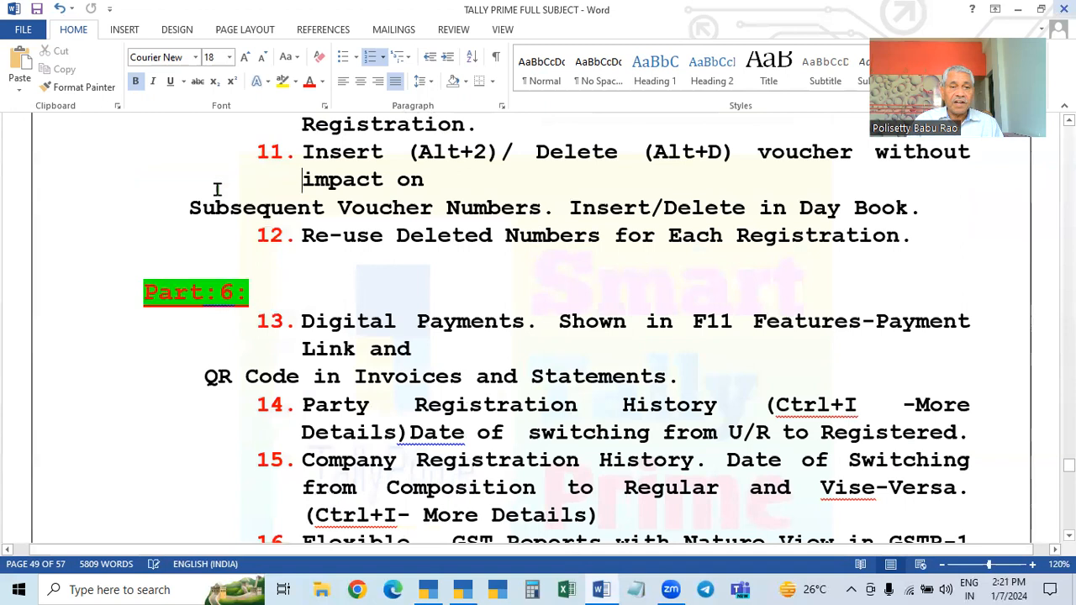
pyautogui.moveTo(217, 189); pyautogui.dragTo(190, 220)
pyautogui.moveTo(291, 247); pyautogui.dragTo(174, 264)
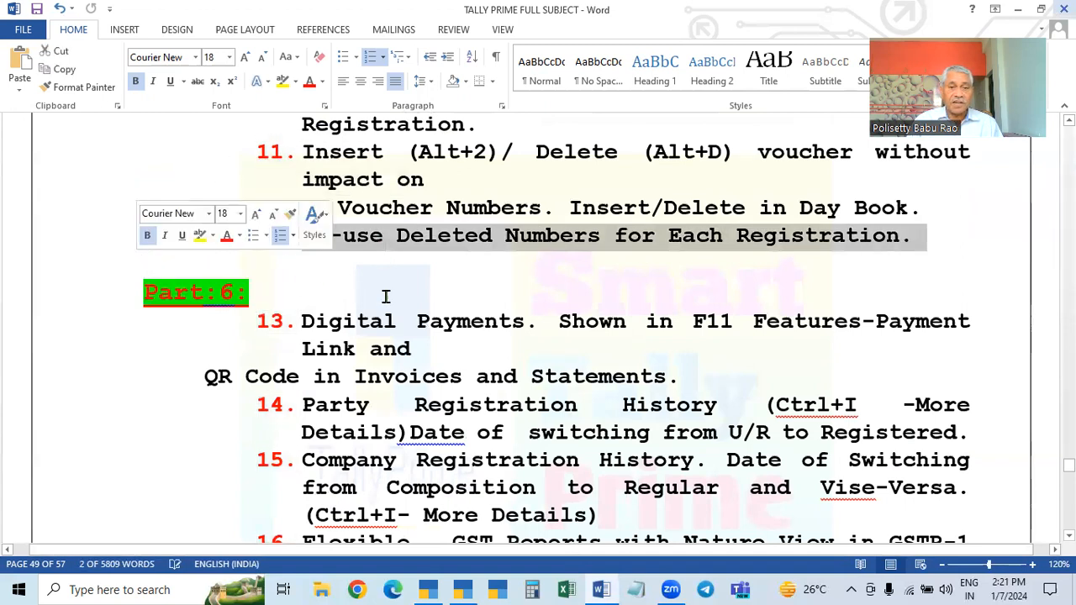
pyautogui.scroll(4, 385, 296)
pyautogui.doubleClick(303, 285)
pyautogui.tripleClick(302, 284)
pyautogui.click(284, 278)
pyautogui.click(297, 278)
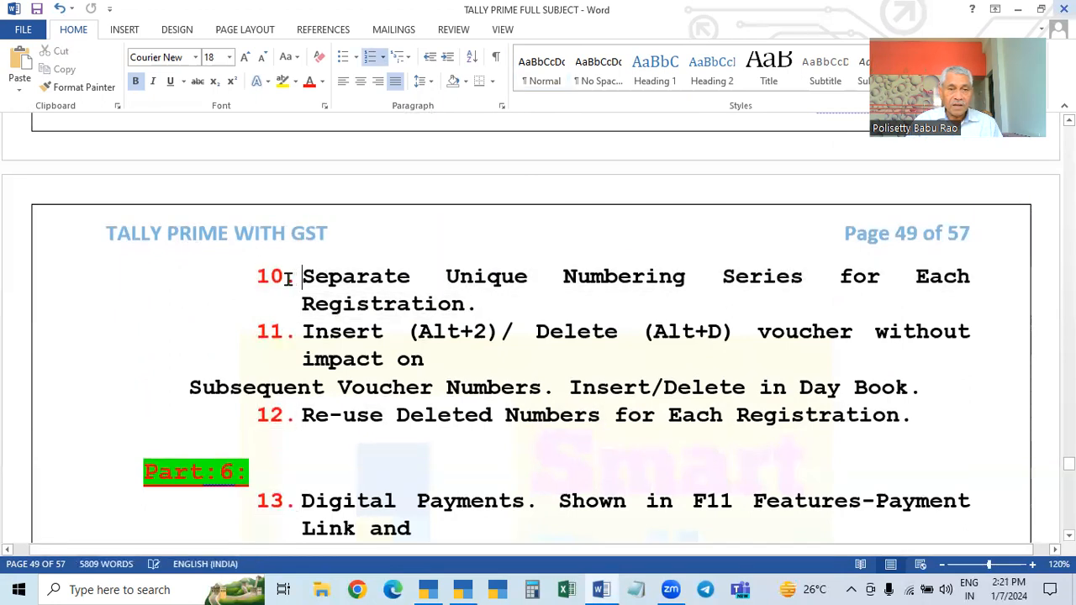
pyautogui.click(285, 277)
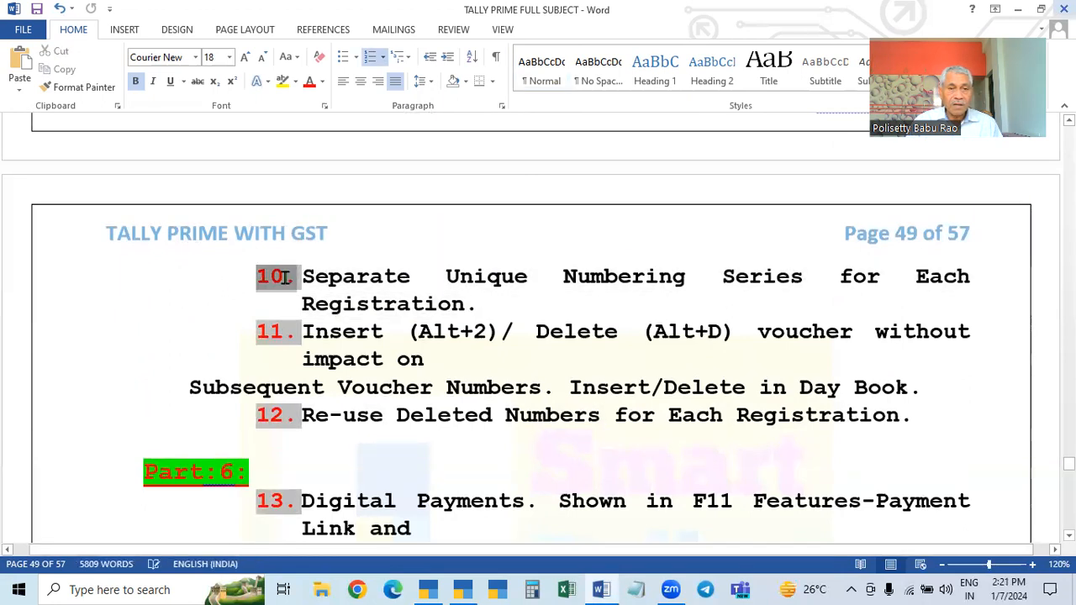
pyautogui.click(296, 279)
pyautogui.click(128, 292)
# Review the Part 6 items about digital payments and registration history on page 49
pyautogui.scroll(-1, 525, 363)
pyautogui.scroll(3, 526, 363)
pyautogui.scroll(-6, 525, 370)
pyautogui.scroll(1, 332, 355)
pyautogui.scroll(-2, 378, 303)
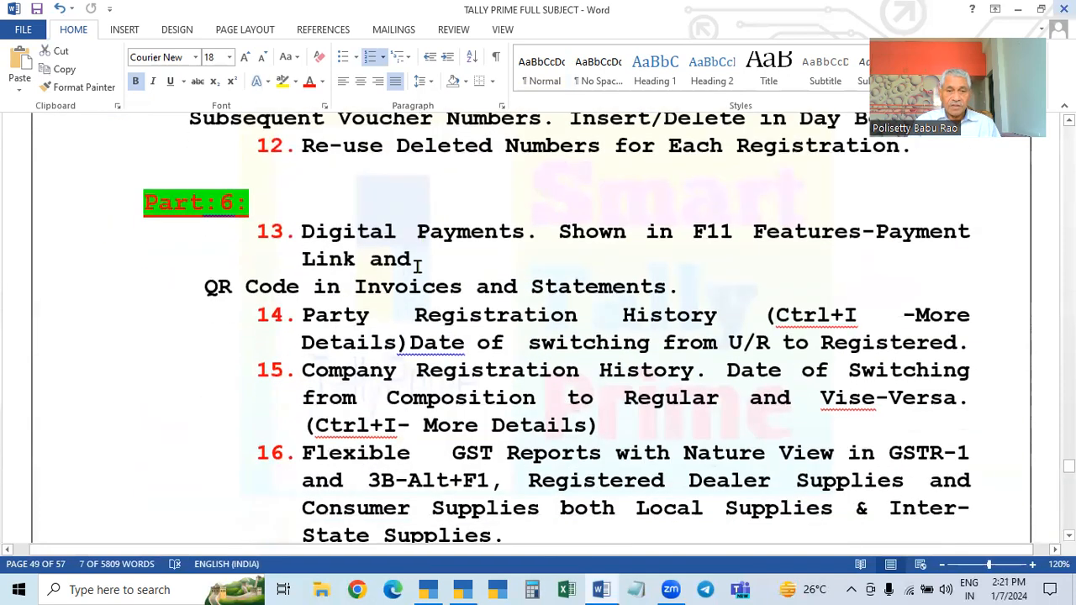
pyautogui.scroll(-1, 399, 325)
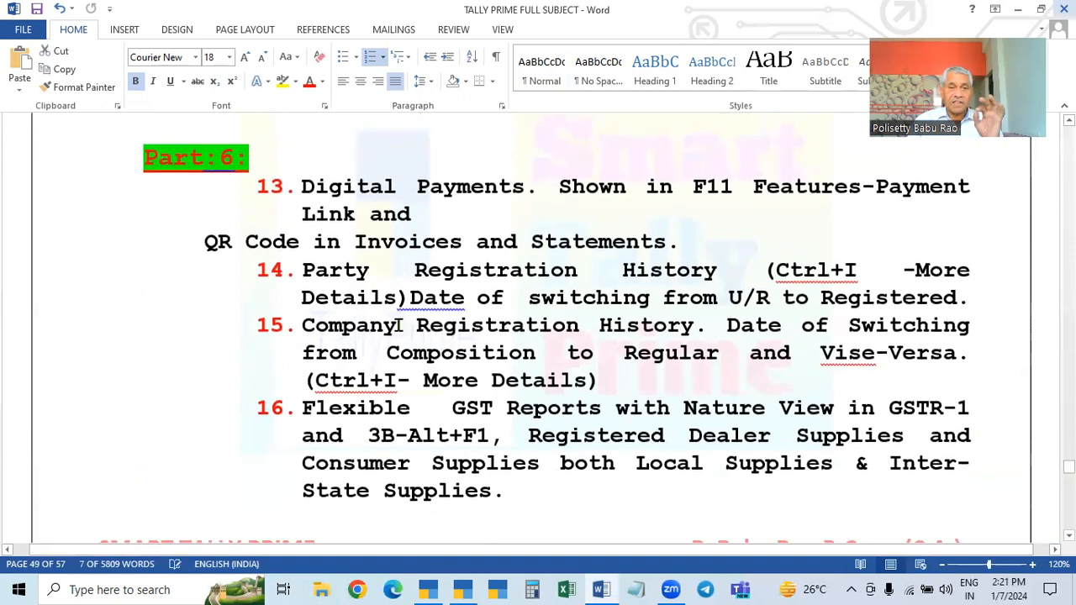
pyautogui.scroll(2, 399, 336)
pyautogui.scroll(-1, 399, 365)
pyautogui.scroll(-1, 398, 365)
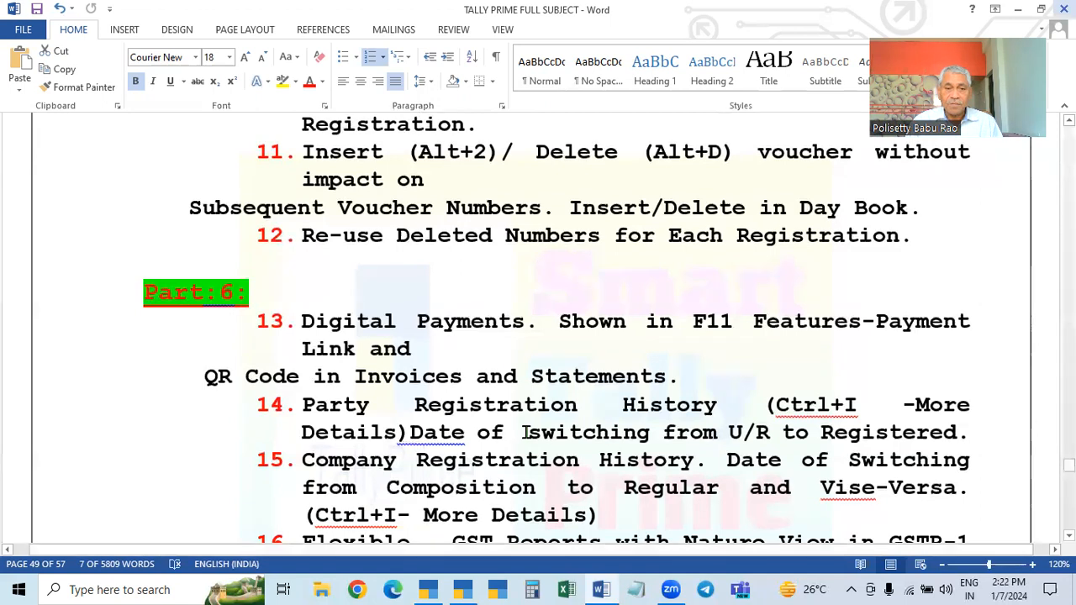
# Try to move the numbered list back toward the left margin
pyautogui.click(297, 321)
pyautogui.tripleClick(298, 321)
pyautogui.click(288, 322)
pyautogui.moveTo(289, 321); pyautogui.dragTo(125, 331)
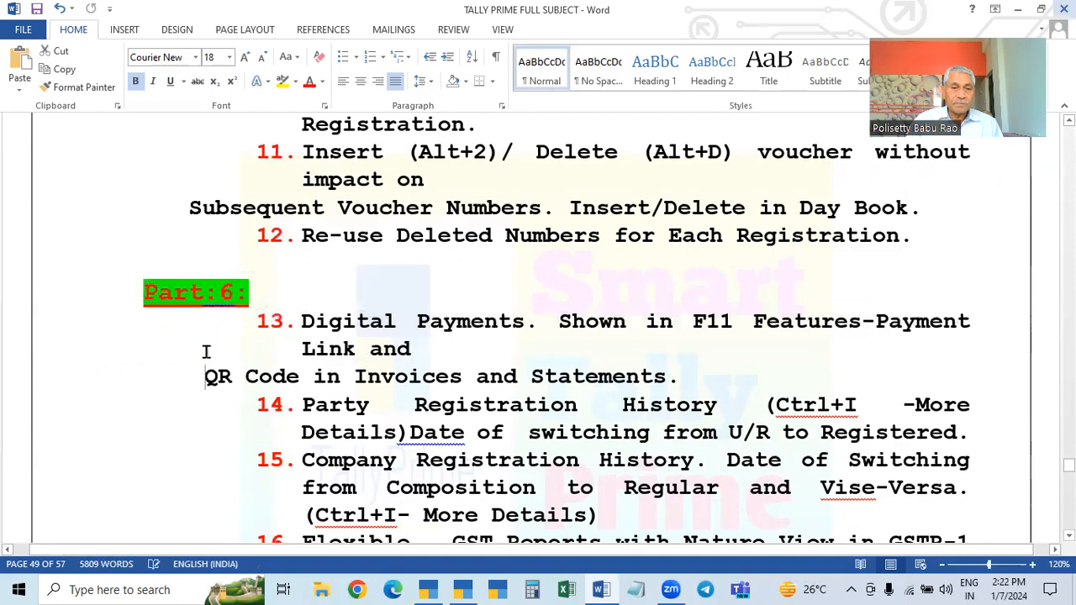
pyautogui.click(294, 321)
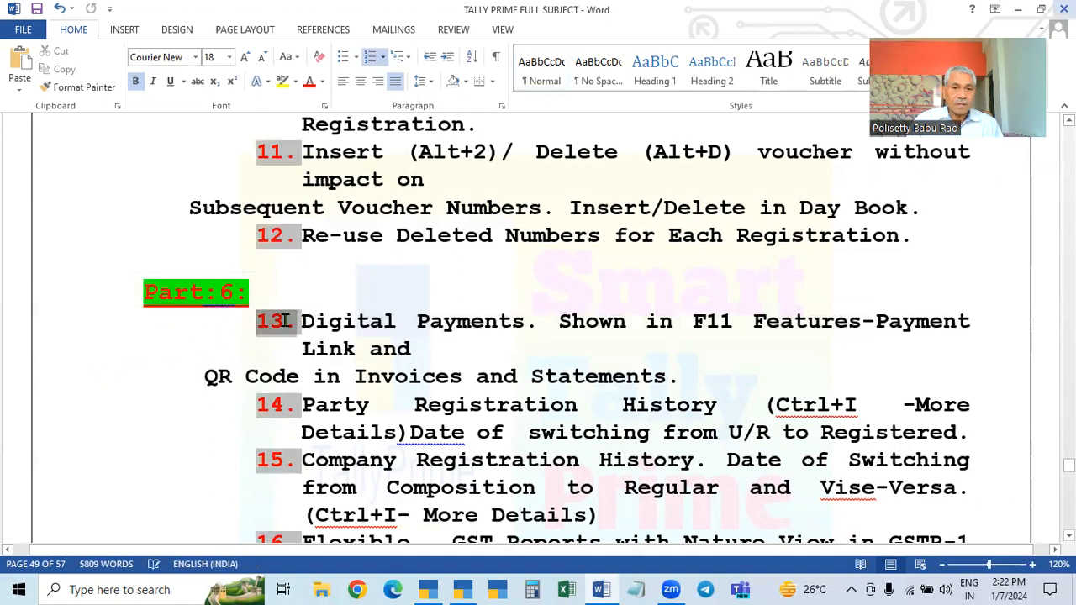
pyautogui.click(116, 303)
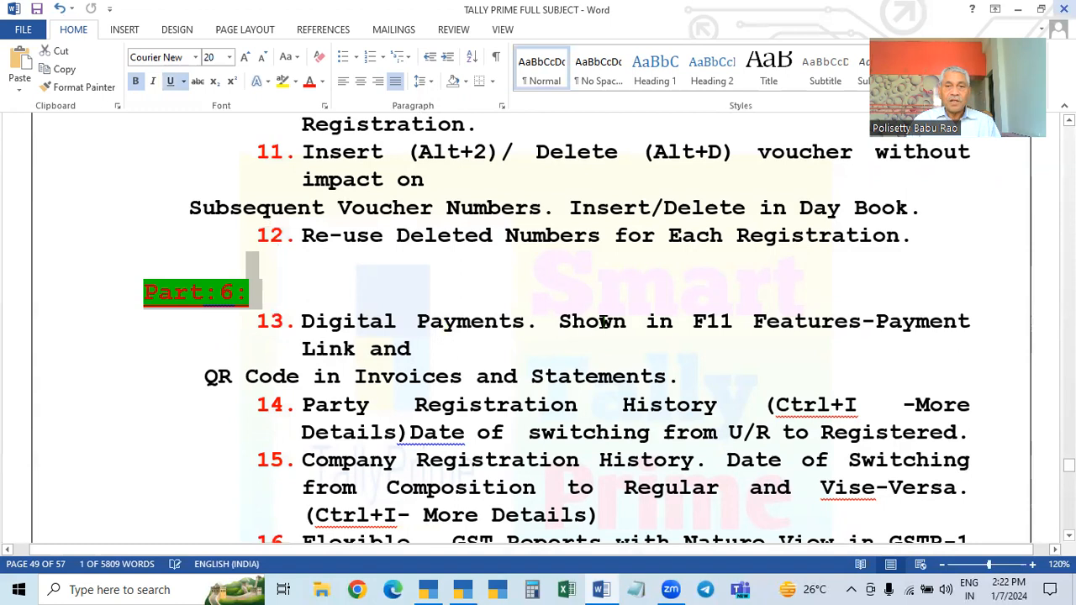
pyautogui.scroll(2, 533, 245)
pyautogui.scroll(-1, 569, 444)
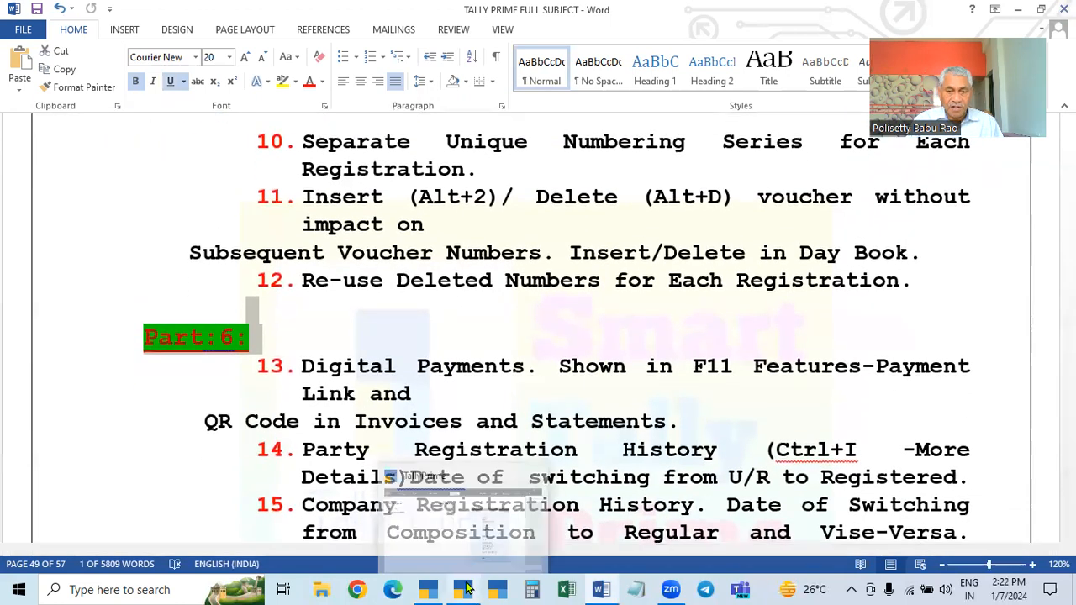
# Switch to TallyPrime and compare the Tally Prime 3.0.1 and 2.1 demo companies, ending on 3.0.1
pyautogui.click(467, 588)
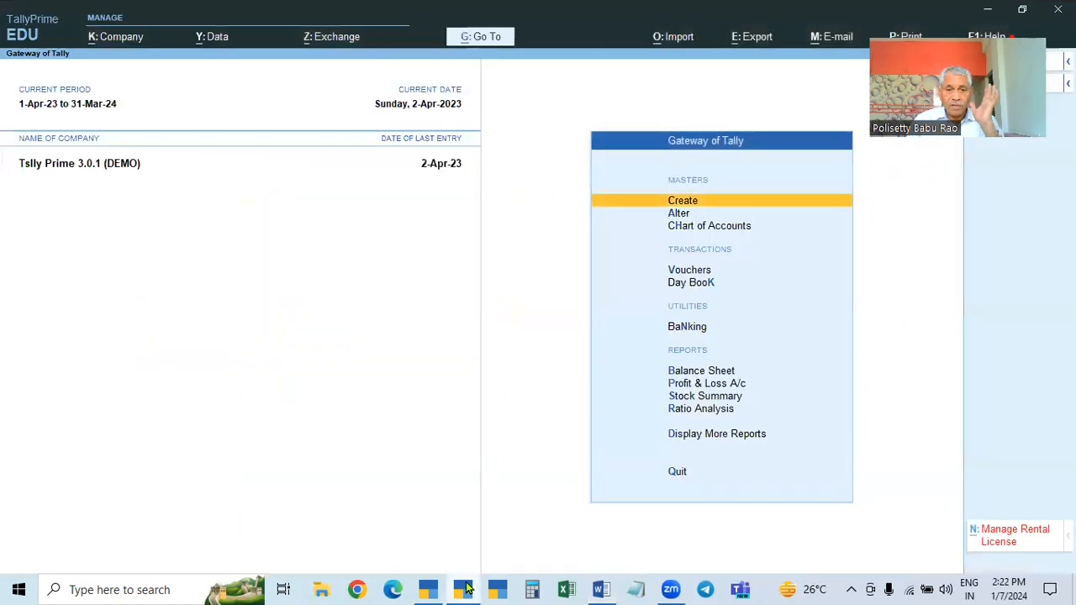
pyautogui.click(420, 588)
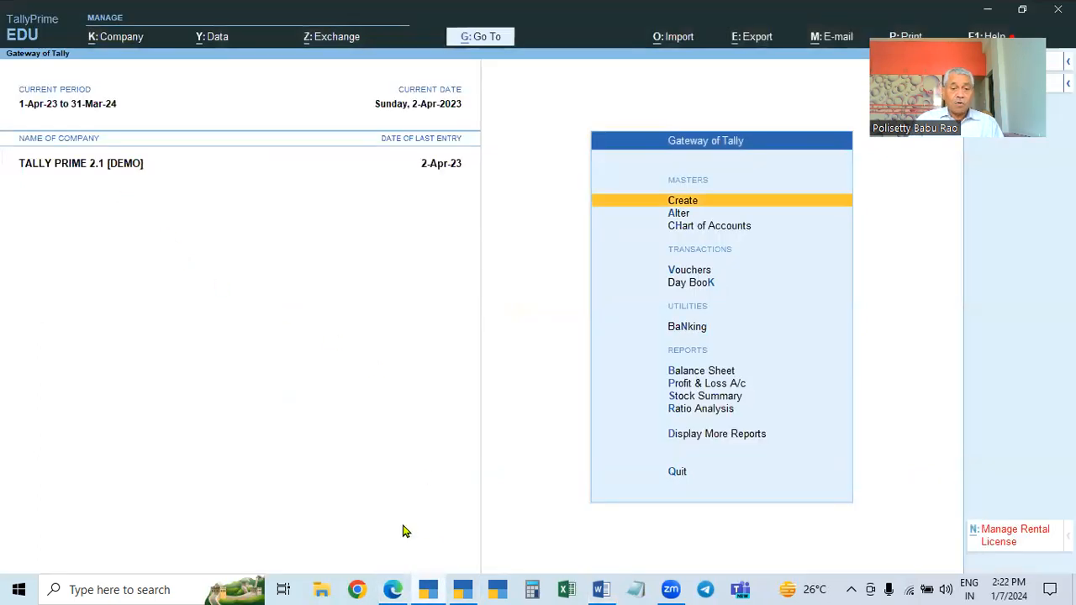
pyautogui.click(462, 588)
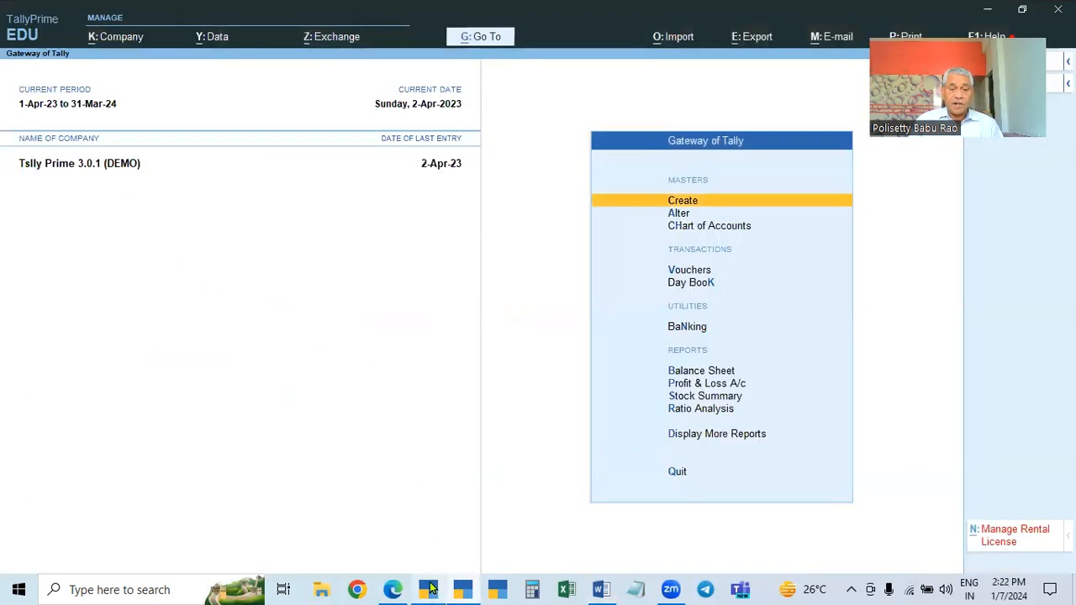
pyautogui.click(428, 589)
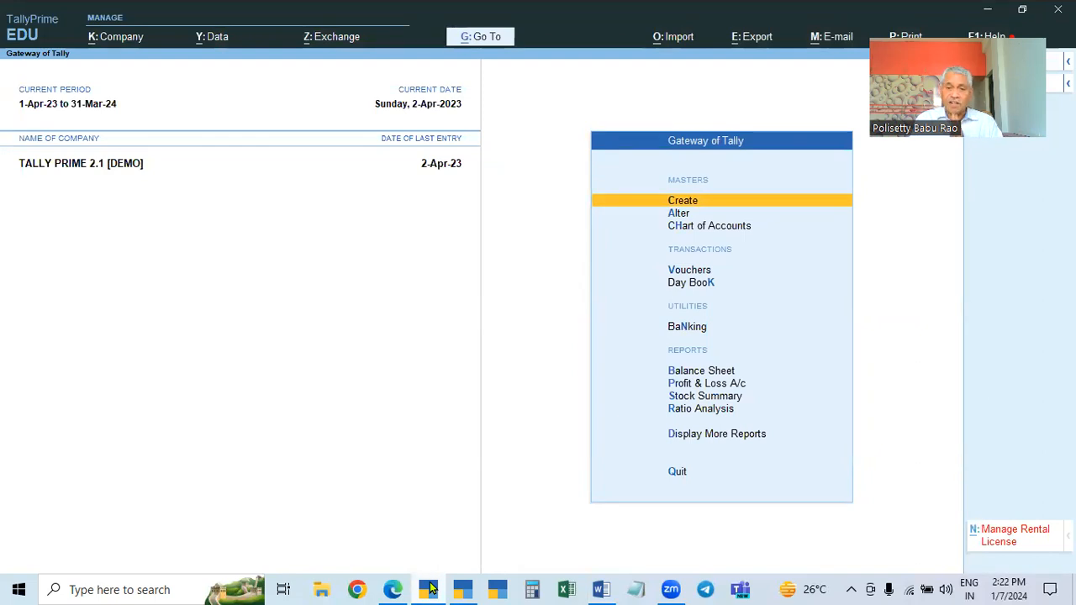
pyautogui.click(464, 590)
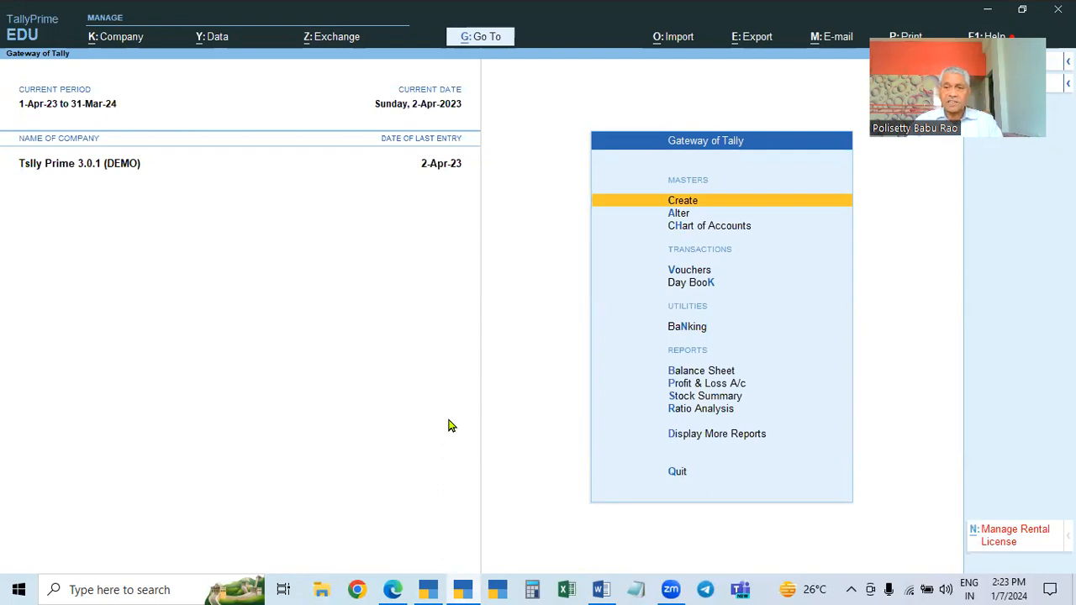
pyautogui.click(458, 588)
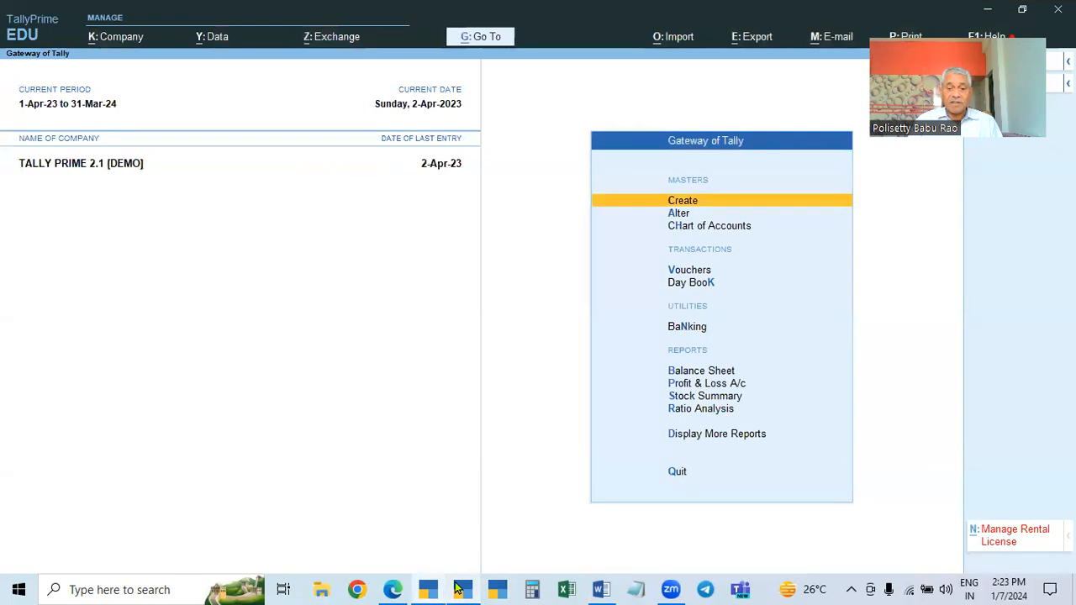
pyautogui.click(601, 589)
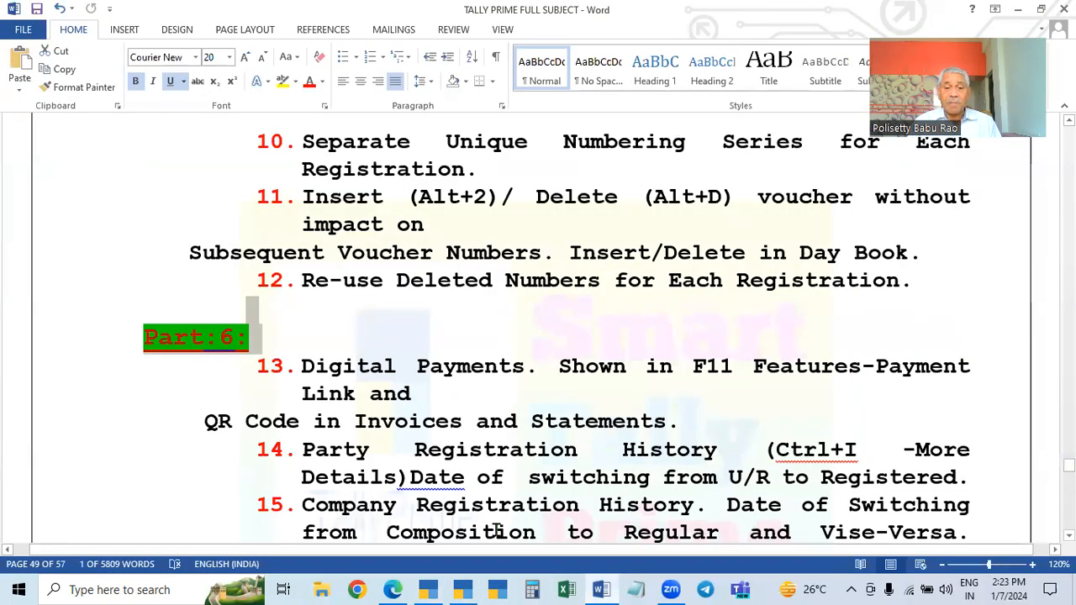
pyautogui.click(462, 589)
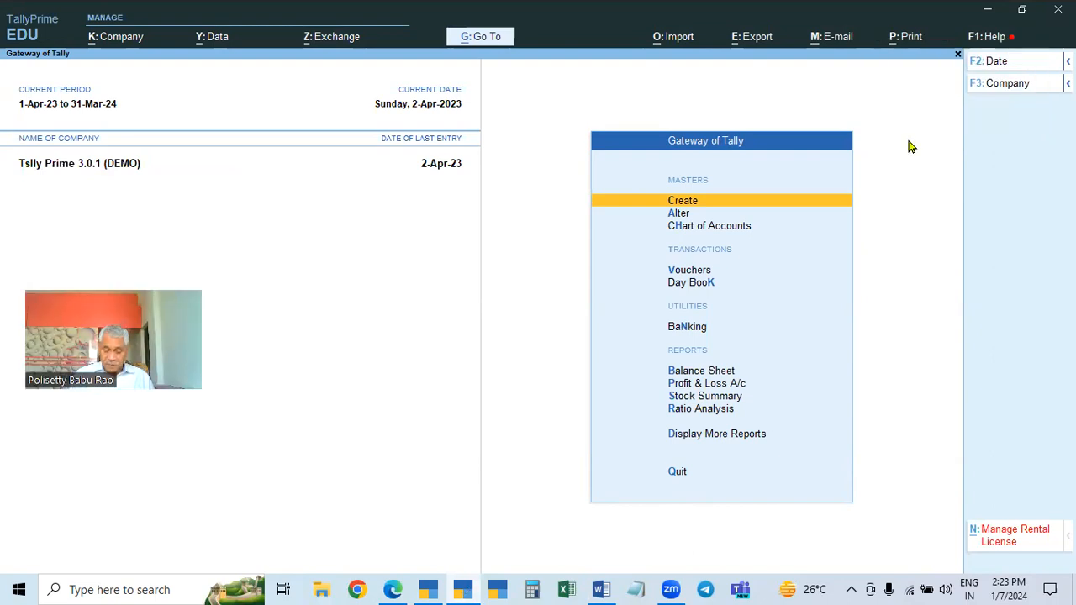
# Open company features and enable payment requests to share payment link/QR code
pyautogui.press('F11')
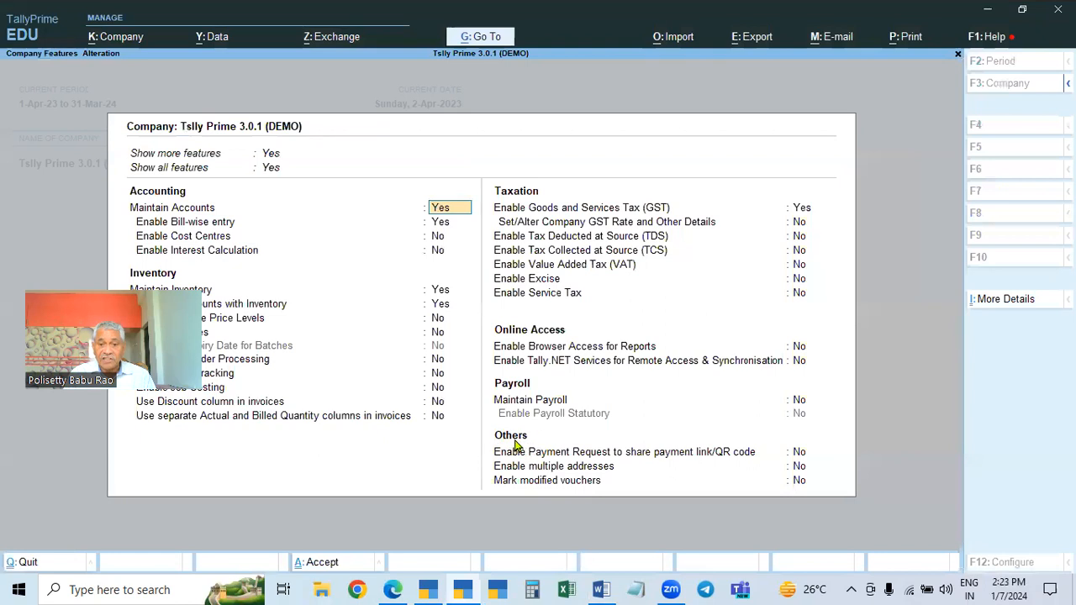
pyautogui.click(802, 453)
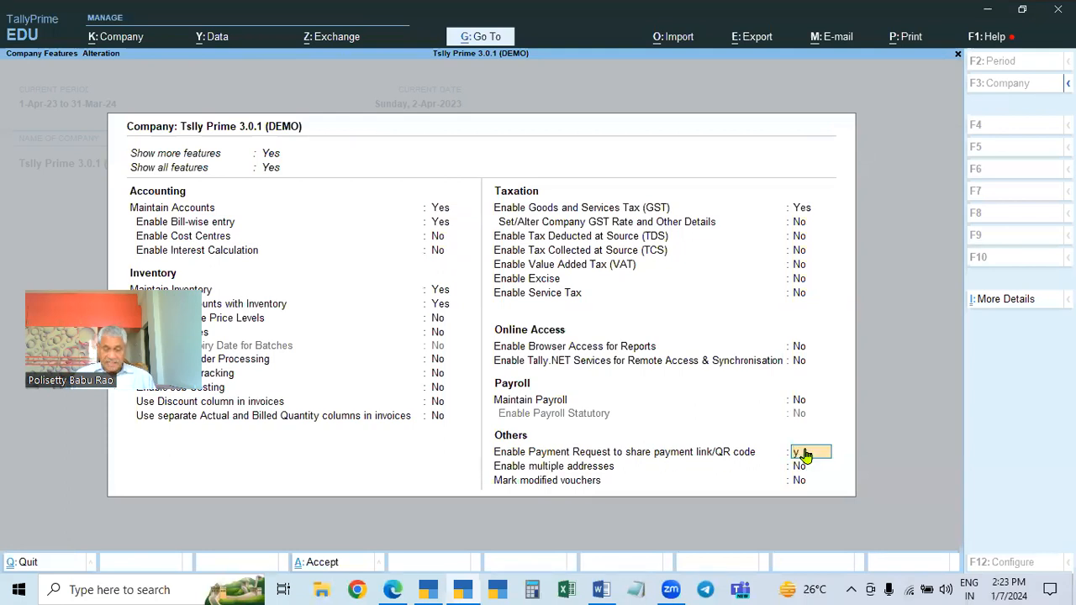
pyautogui.write('y')
pyautogui.press('Return')
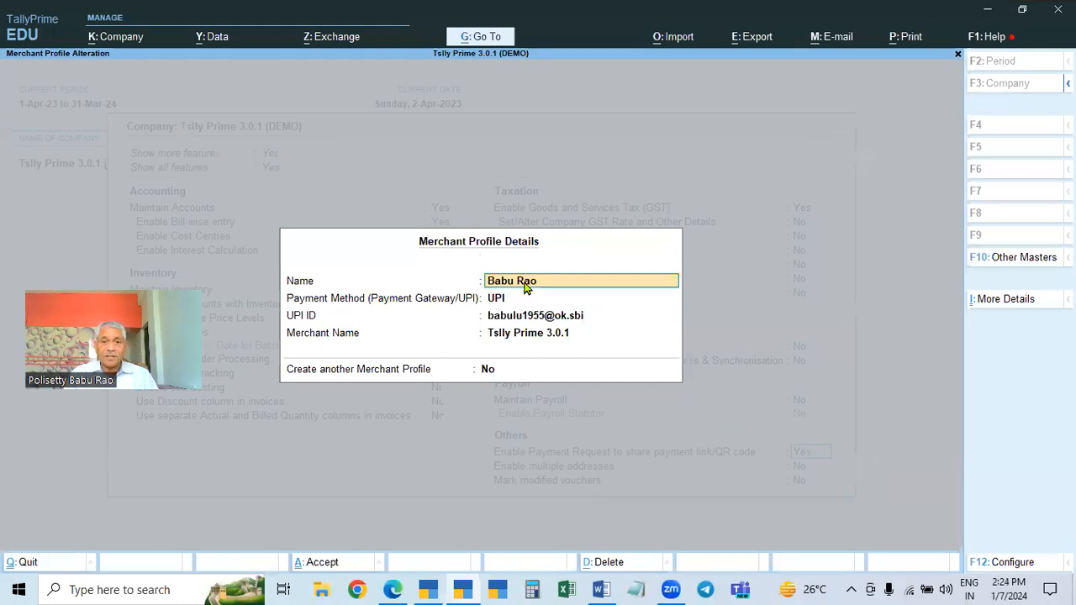
pyautogui.press('BackSpace')
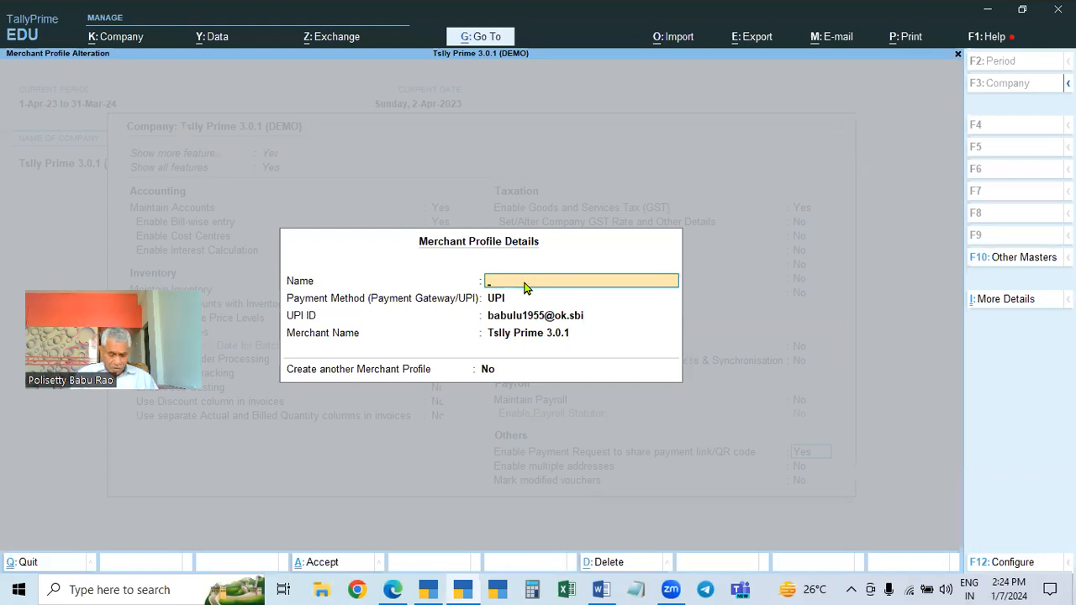
pyautogui.write('Tall')
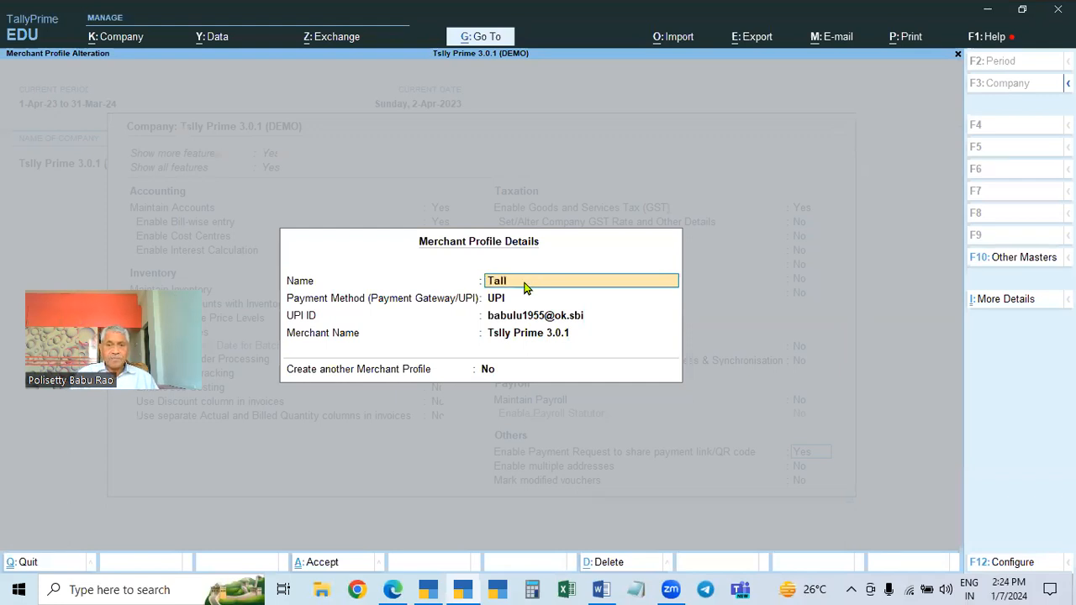
pyautogui.write('y Prime UPI')
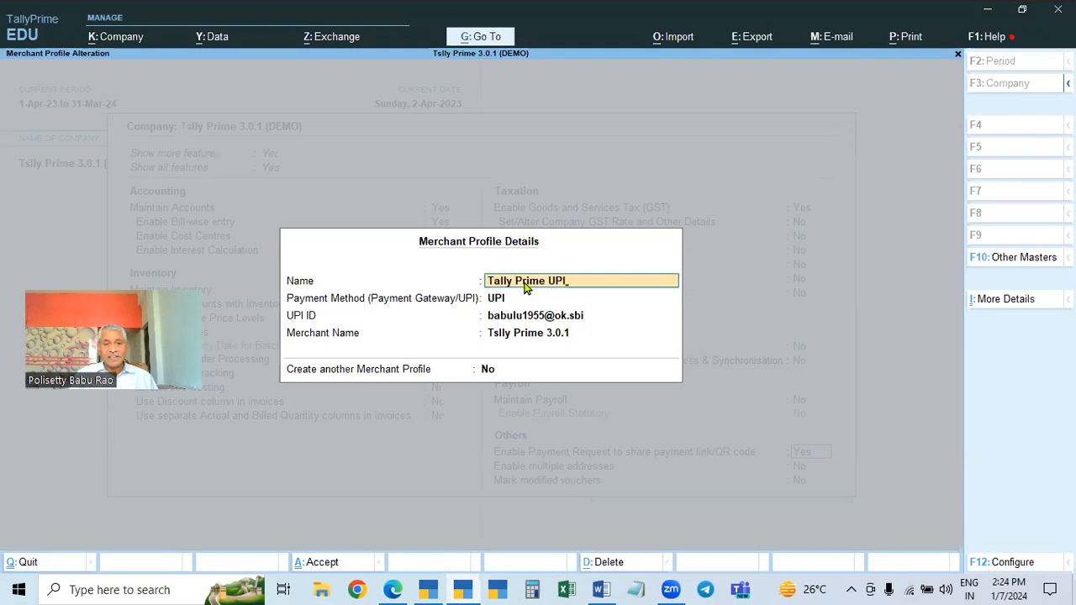
pyautogui.press('BackSpace')
pyautogui.press('BackSpace')
pyautogui.press('BackSpace')
pyautogui.press('BackSpace')
pyautogui.press('BackSpace')
pyautogui.press('BackSpace')
pyautogui.press('BackSpace')
pyautogui.press('BackSpace')
pyautogui.press('BackSpace')
pyautogui.press('BackSpace')
pyautogui.press('BackSpace')
pyautogui.press('BackSpace')
pyautogui.press('BackSpace')
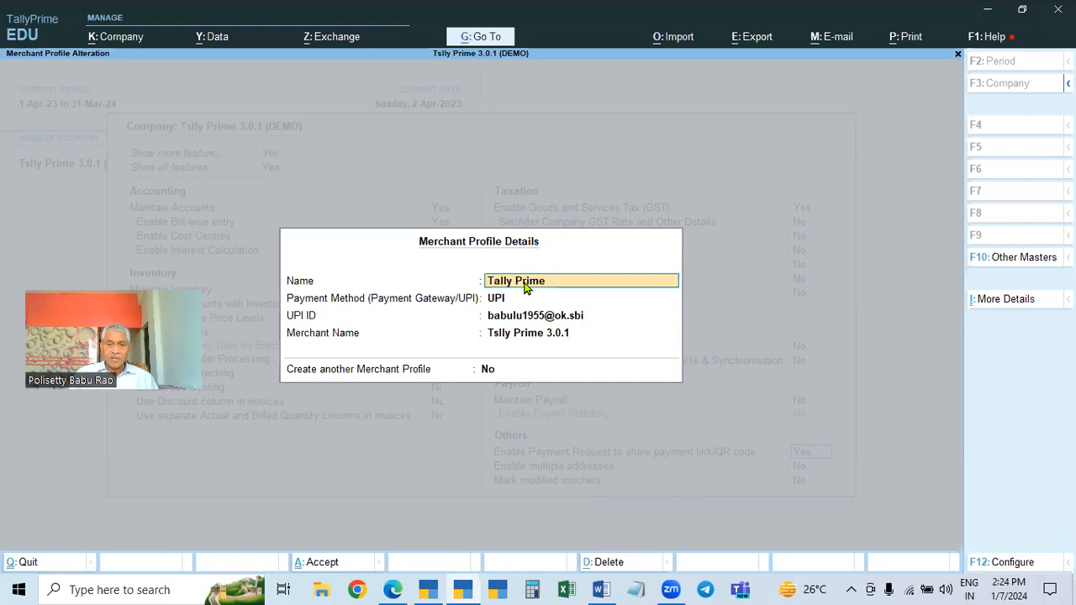
pyautogui.press('BackSpace')
pyautogui.press('BackSpace')
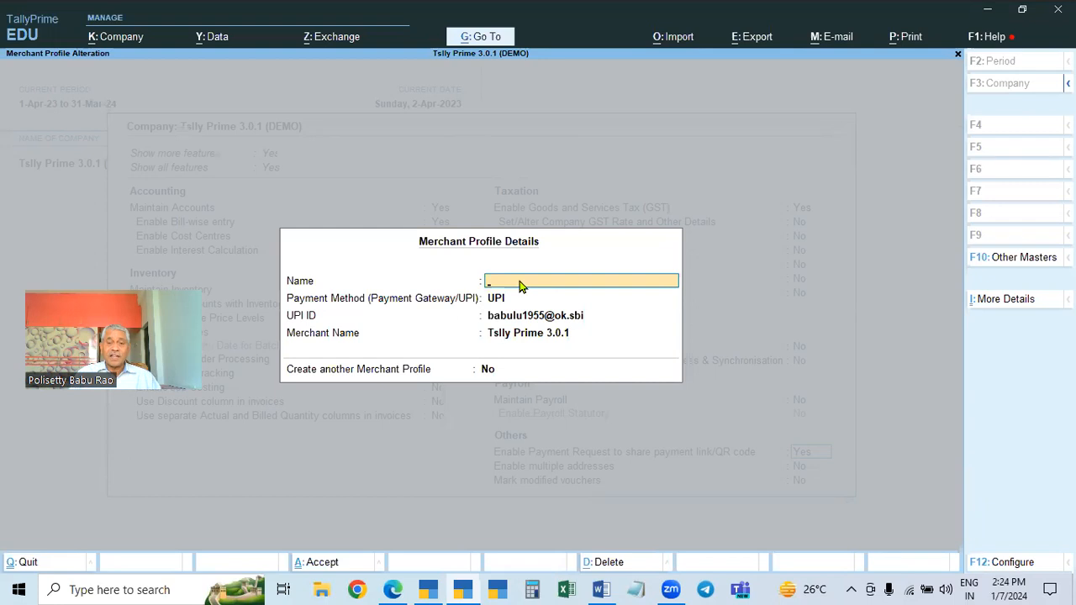
pyautogui.write('Digital Payment')
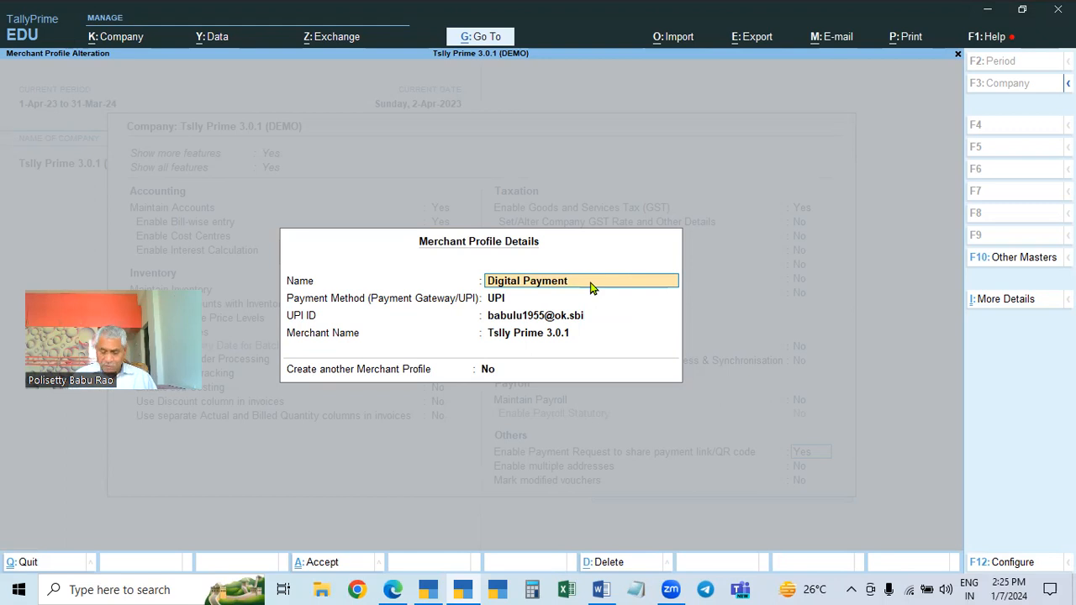
pyautogui.press('BackSpace')
pyautogui.press('BackSpace')
pyautogui.press('BackSpace')
pyautogui.press('BackSpace')
pyautogui.press('BackSpace')
pyautogui.press('BackSpace')
pyautogui.press('BackSpace')
pyautogui.press('BackSpace')
pyautogui.press('BackSpace')
pyautogui.press('BackSpace')
pyautogui.press('BackSpace')
pyautogui.press('BackSpace')
pyautogui.press('BackSpace')
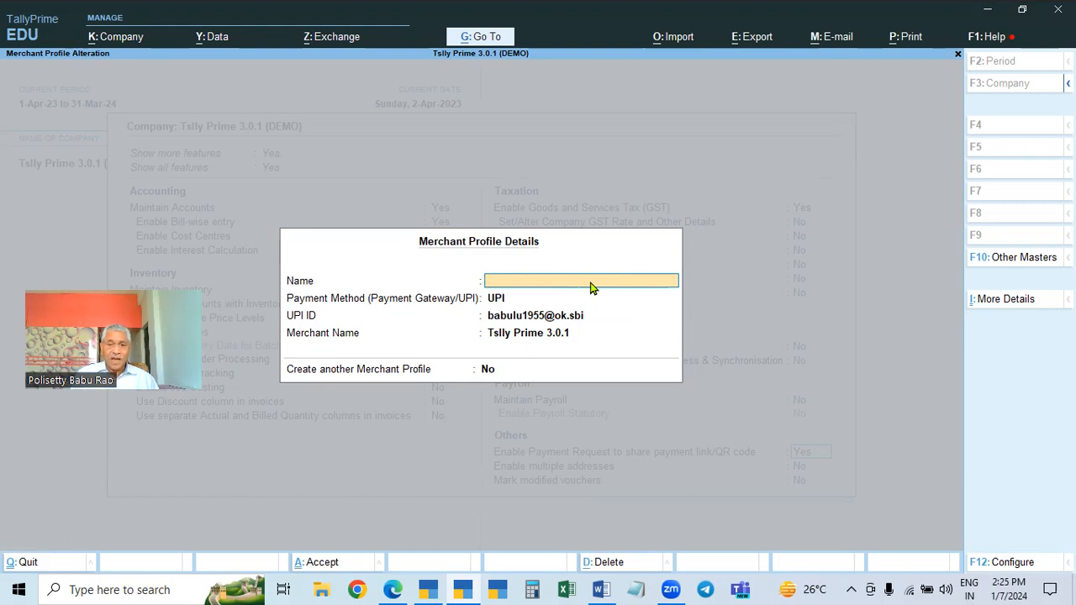
# Name the merchant profile with the owner's first name plus UPI, keeping UPI as the payment method
pyautogui.write('Babu UPI')
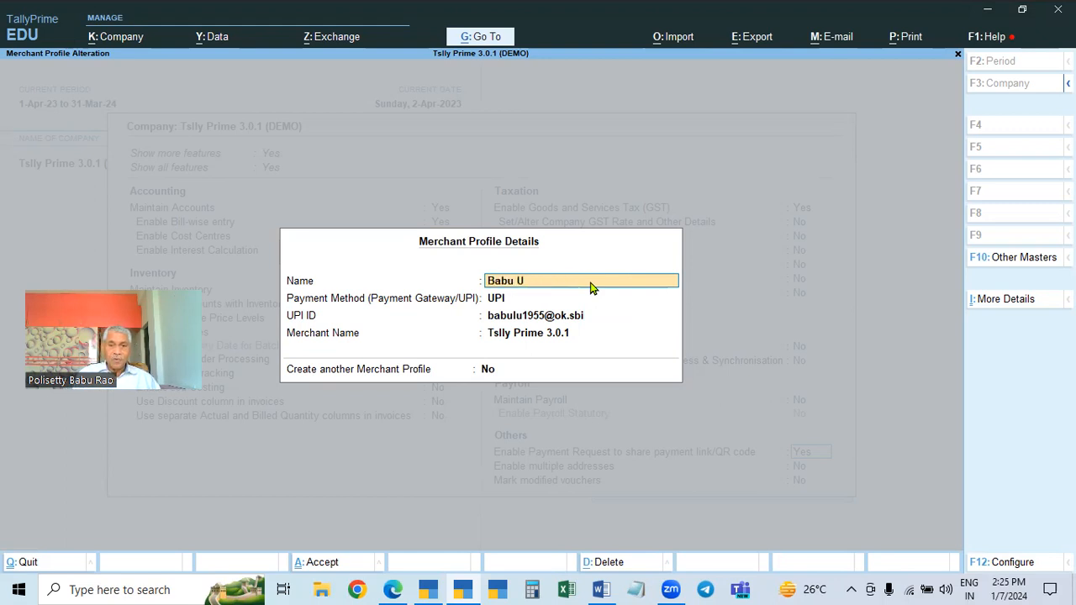
pyautogui.press('Return')
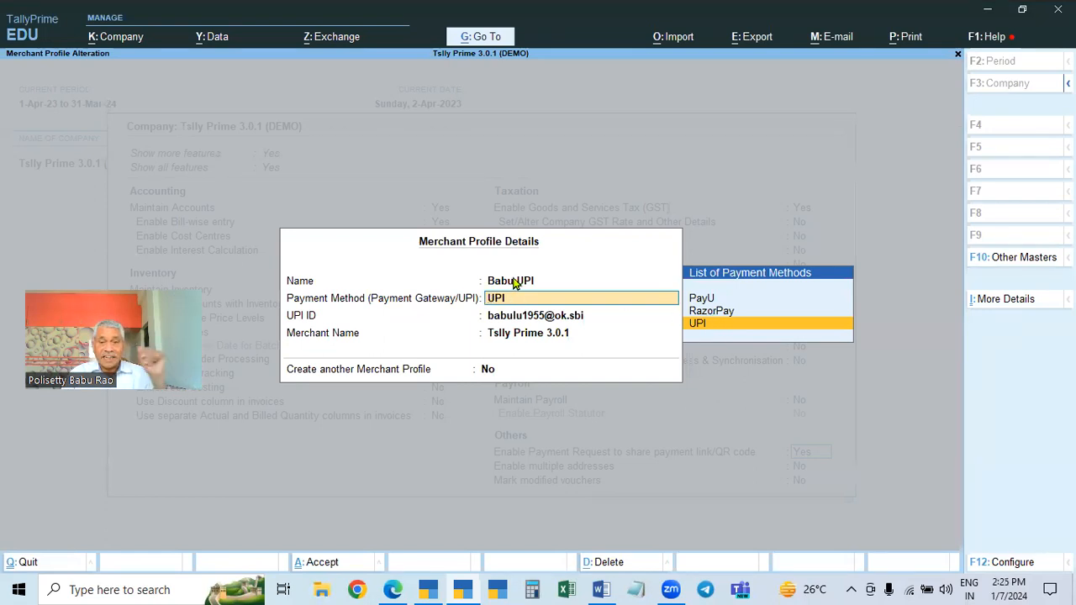
pyautogui.click(700, 329)
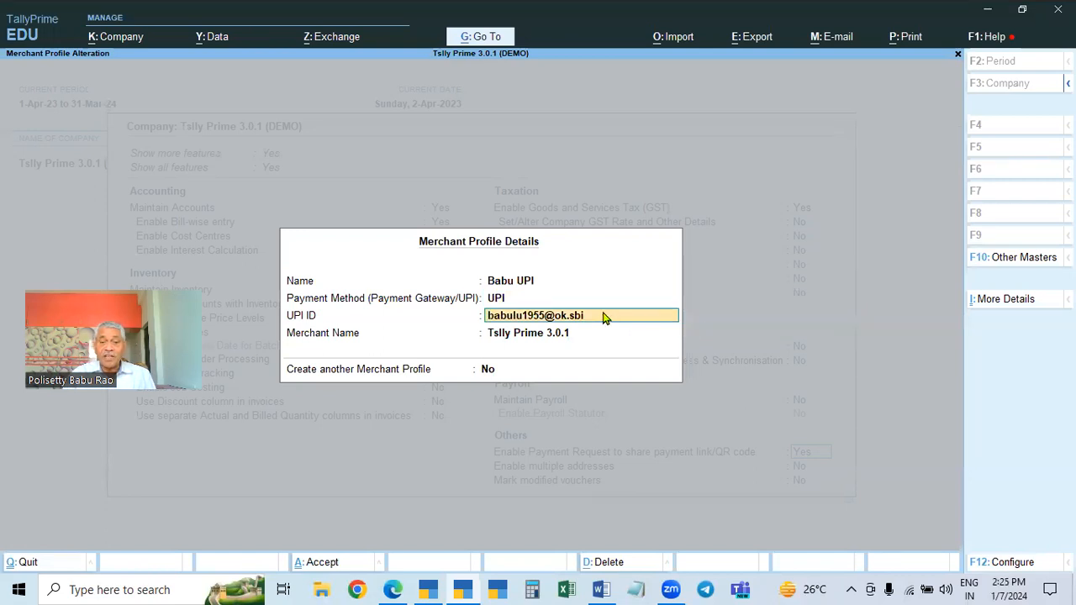
pyautogui.click(509, 299)
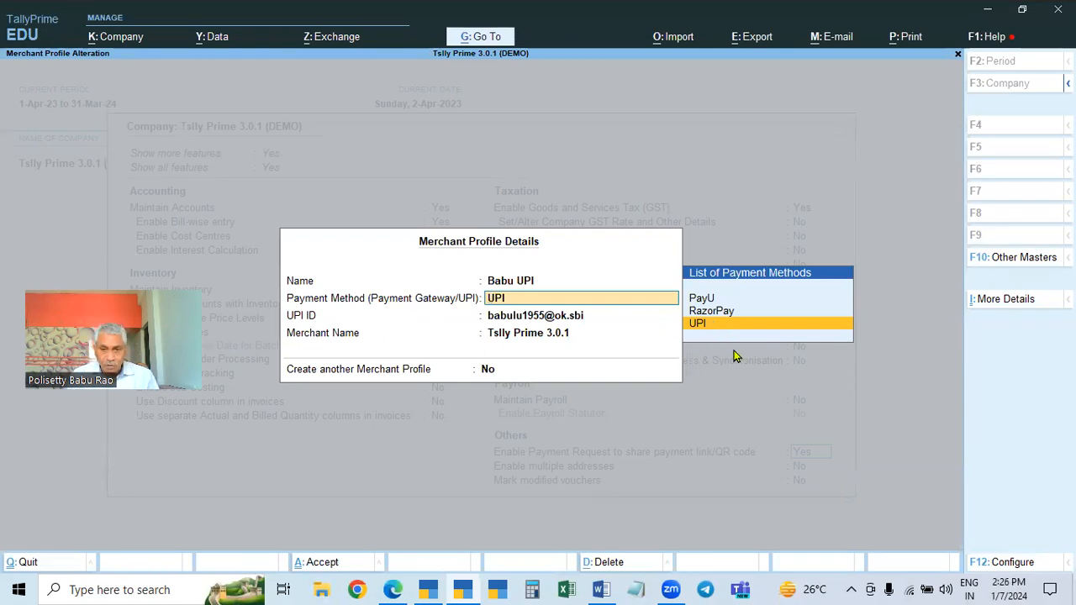
pyautogui.press('Return')
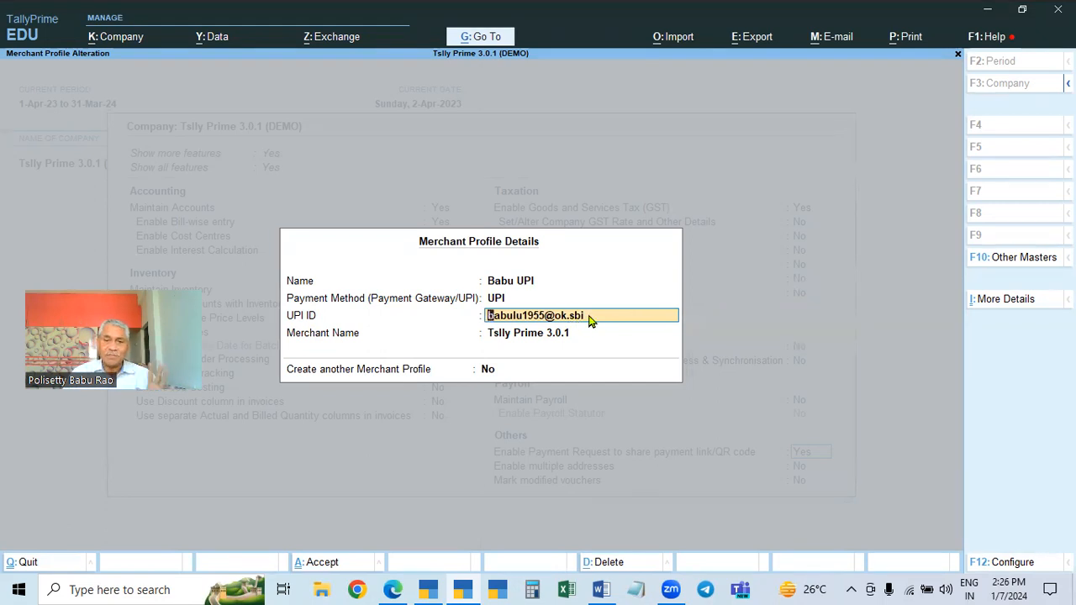
pyautogui.press('Return')
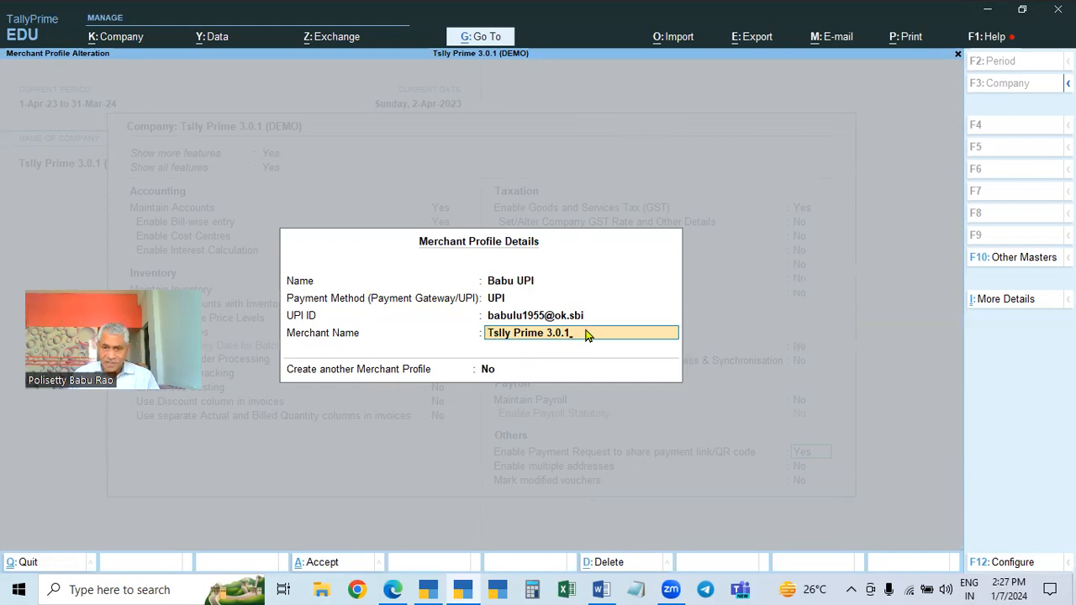
# Shorten the merchant name to Tslly Prime, accept the merchant profile without another one, and accept company features
pyautogui.press('BackSpace')
pyautogui.press('BackSpace')
pyautogui.press('BackSpace')
pyautogui.press('BackSpace')
pyautogui.press('BackSpace')
pyautogui.press('BackSpace')
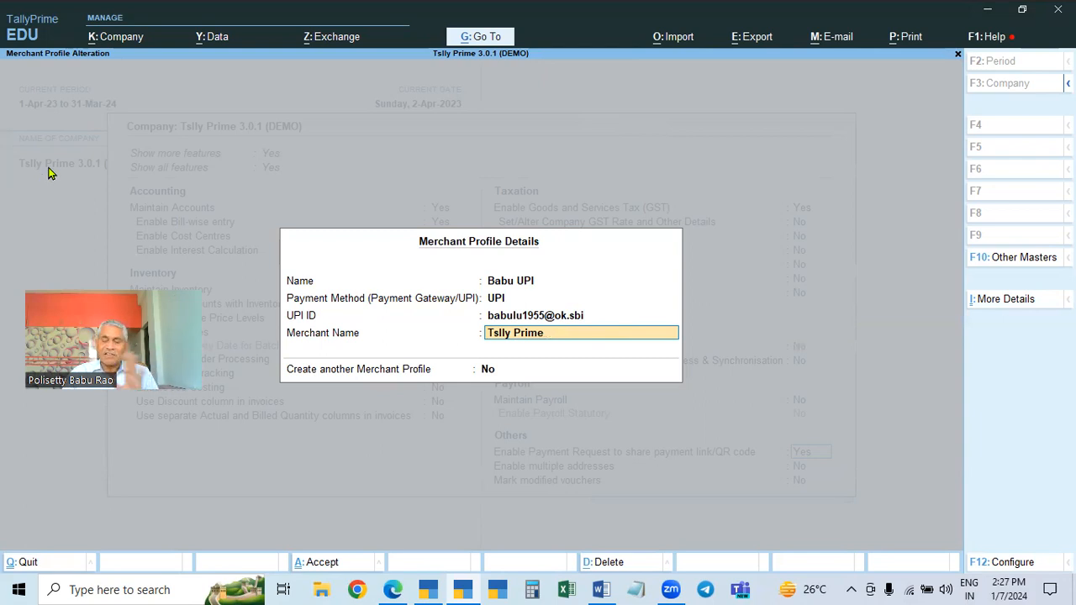
pyautogui.press('Return')
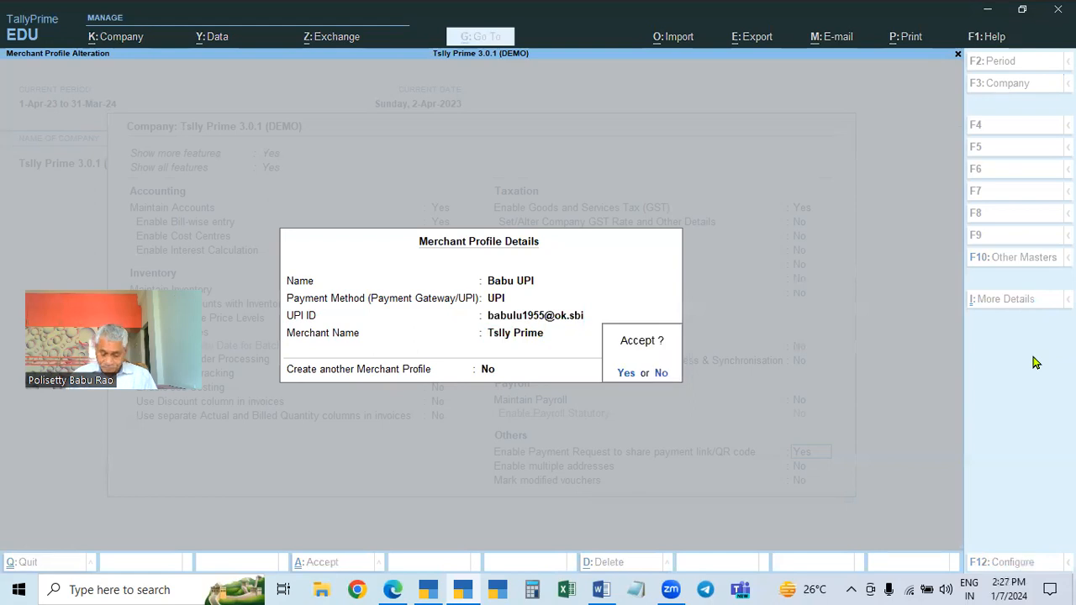
pyautogui.press('n')
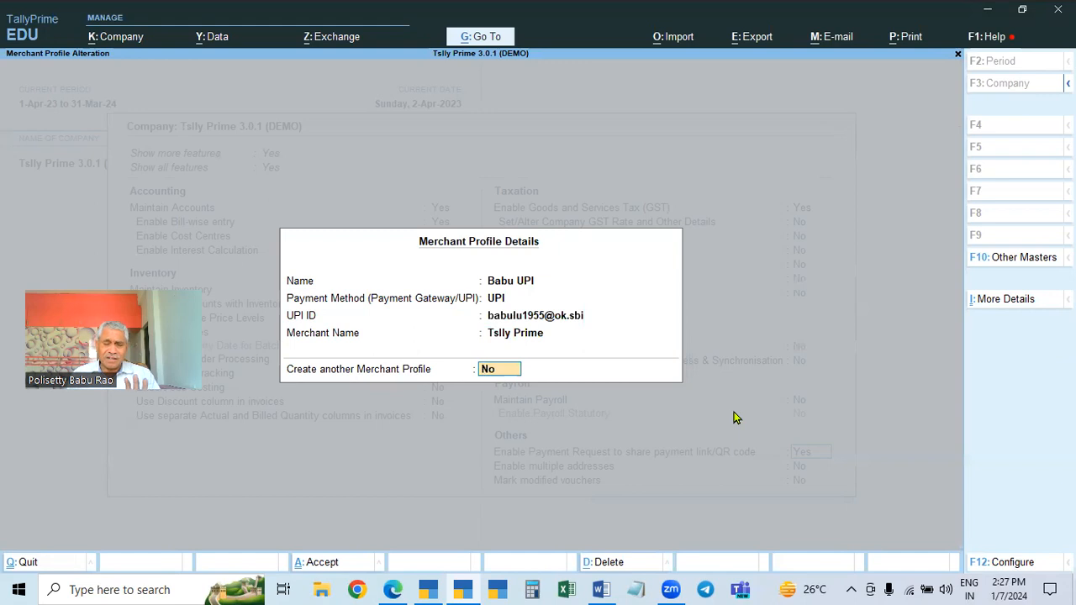
pyautogui.press('Return')
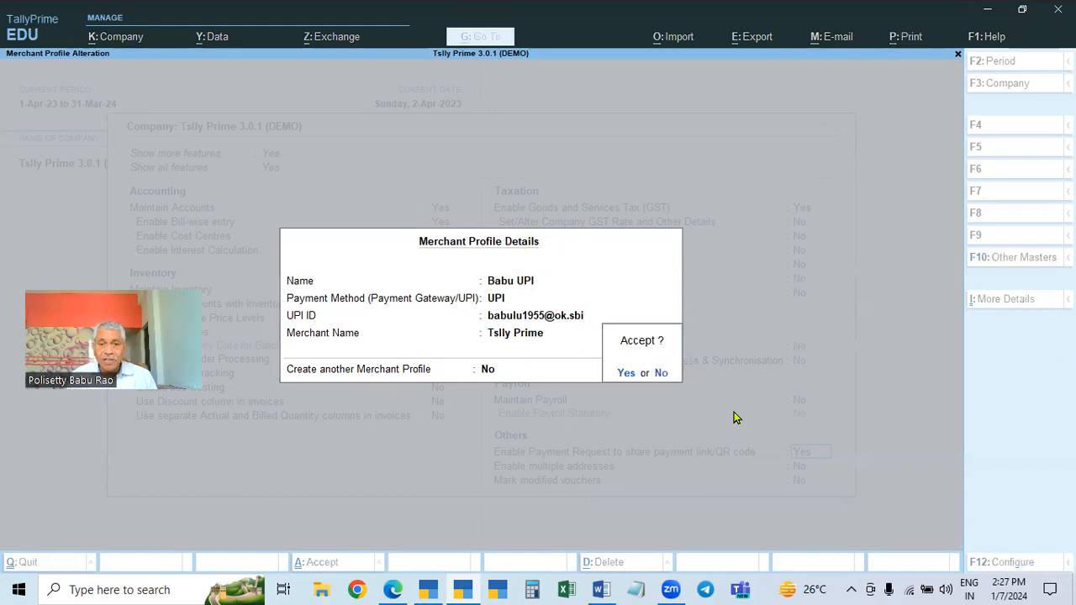
pyautogui.press('Return')
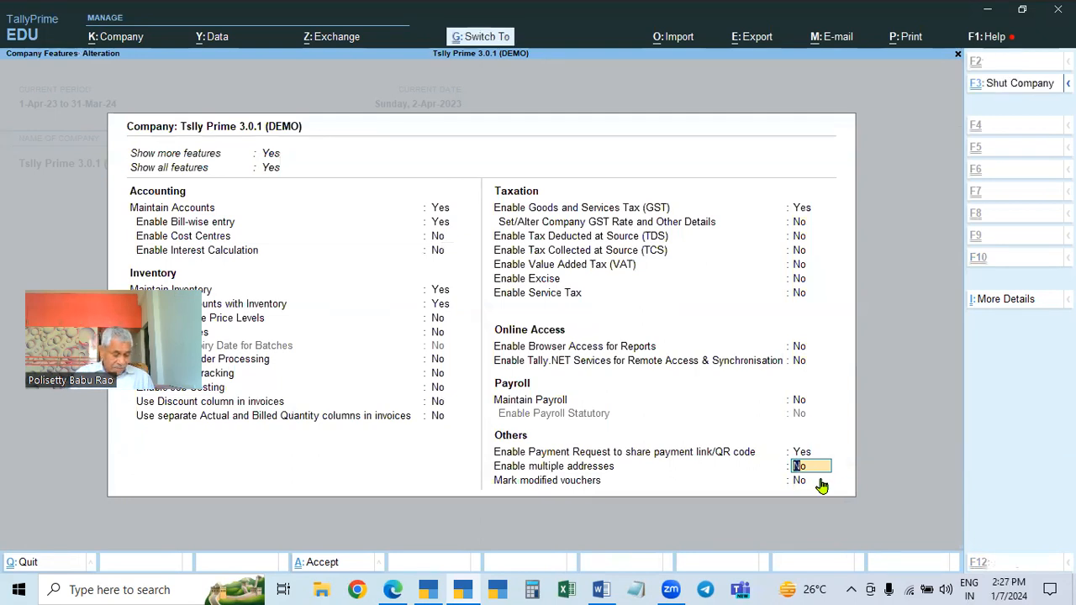
pyautogui.hotkey('ctrl', 'a')
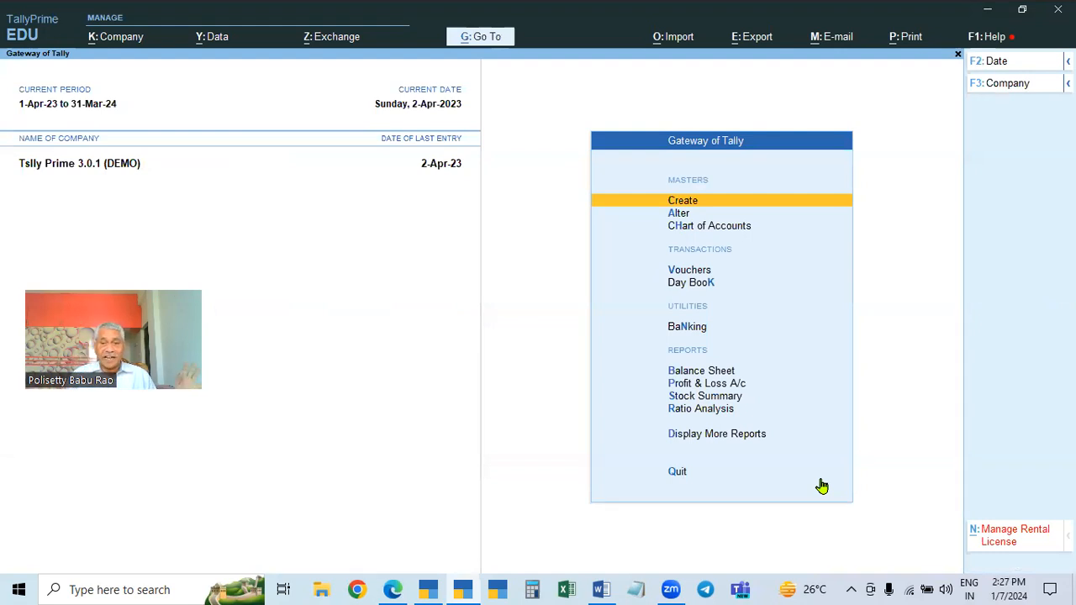
pyautogui.click(678, 217)
pyautogui.press('Escape')
pyautogui.press('Escape')
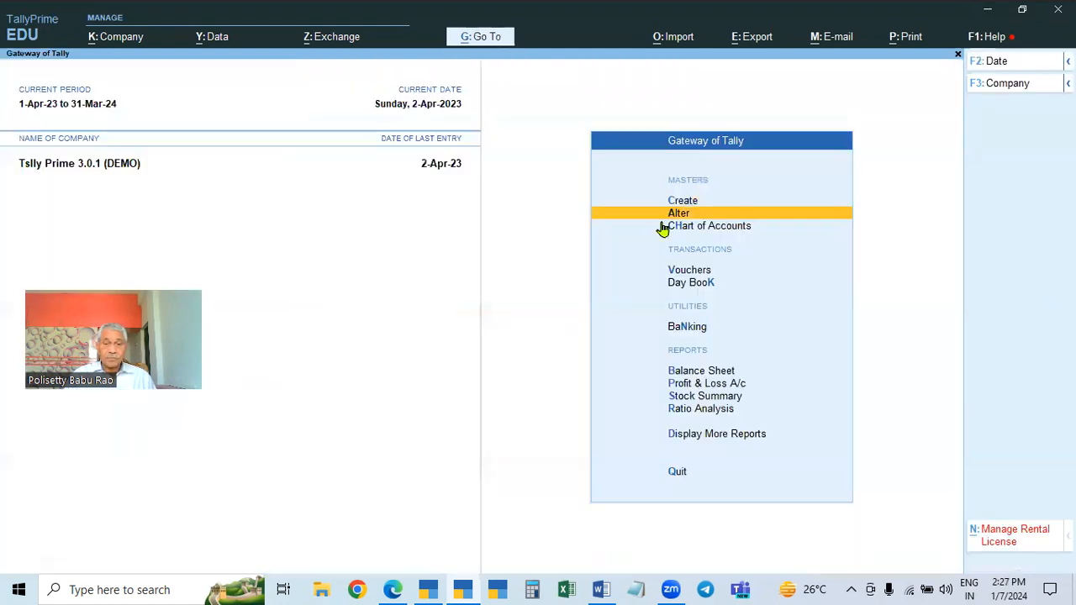
pyautogui.press('Escape')
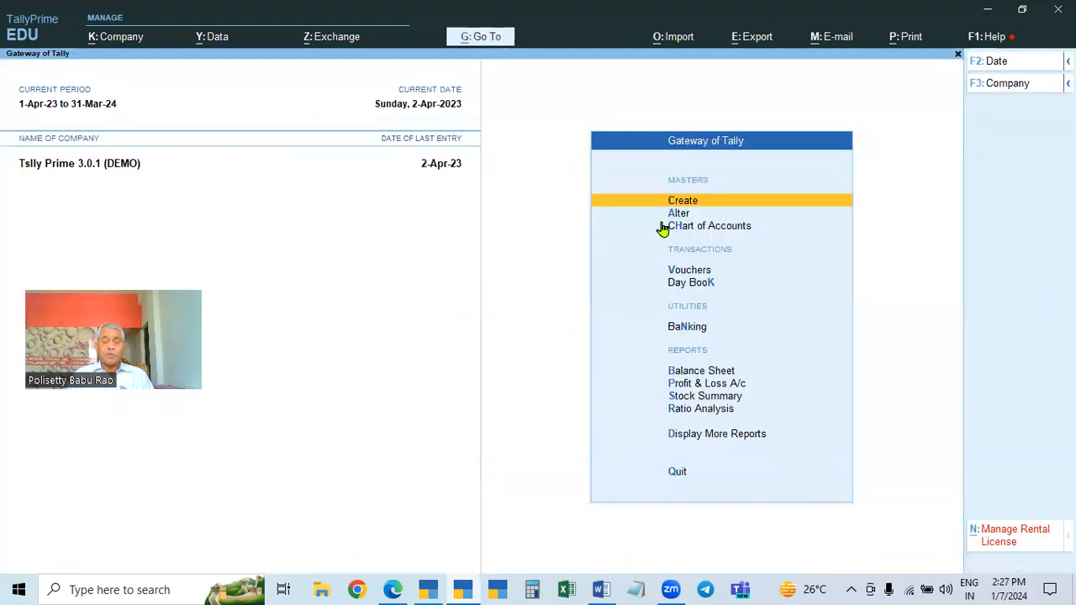
# Alter the Sales voucher type to generate a payment link/QR code after saving the voucher, and accept it
pyautogui.press('Down')
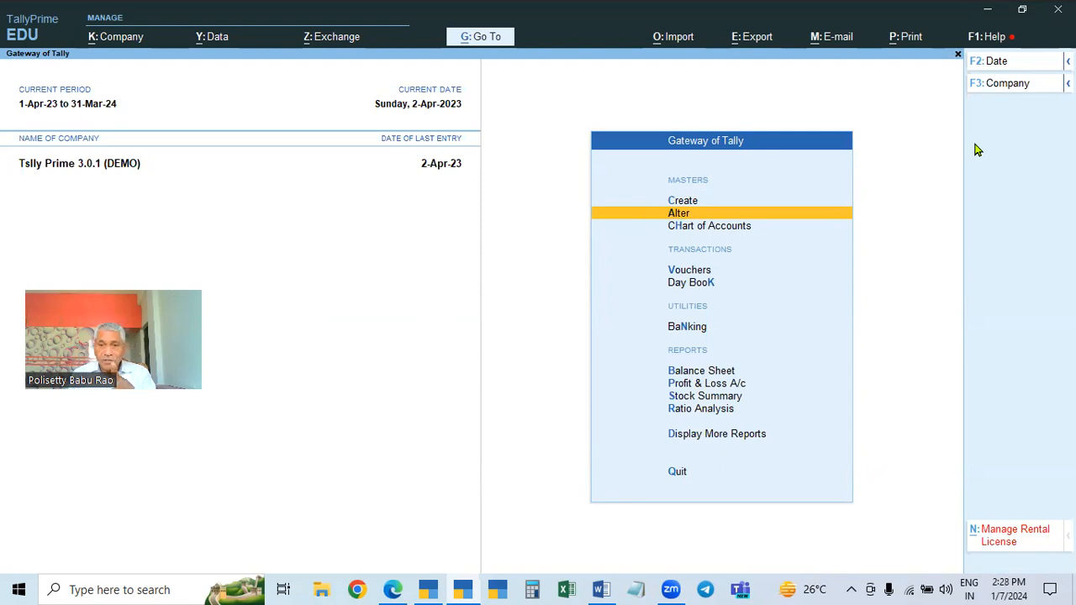
pyautogui.press('Return')
pyautogui.press('Down')
pyautogui.press('Down')
pyautogui.press('Down')
pyautogui.press('Down')
pyautogui.press('Down')
pyautogui.press('Down')
pyautogui.press('Down')
pyautogui.press('Down')
pyautogui.press('Up')
pyautogui.press('Up')
pyautogui.press('Up')
pyautogui.press('Up')
pyautogui.press('Up')
pyautogui.press('Return')
pyautogui.press('Down')
pyautogui.press('Down')
pyautogui.press('Down')
pyautogui.press('Down')
pyautogui.press('Down')
pyautogui.press('Down')
pyautogui.press('Down')
pyautogui.press('Down')
pyautogui.press('Down')
pyautogui.press('Down')
pyautogui.press('Down')
pyautogui.press('Down')
pyautogui.press('Down')
pyautogui.press('Down')
pyautogui.press('Down')
pyautogui.press('Down')
pyautogui.press('Down')
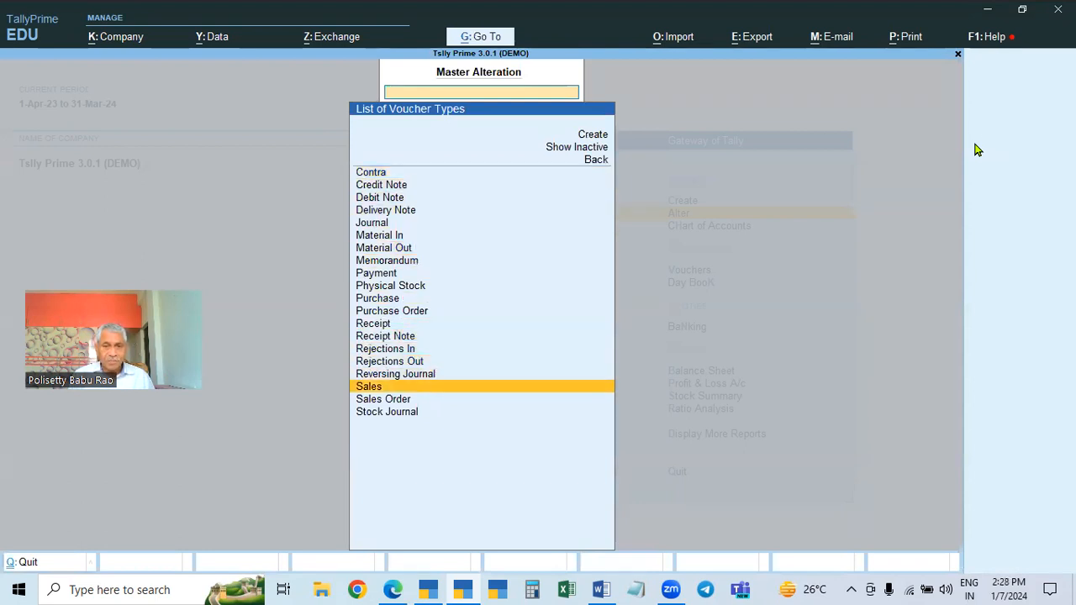
pyautogui.press('Return')
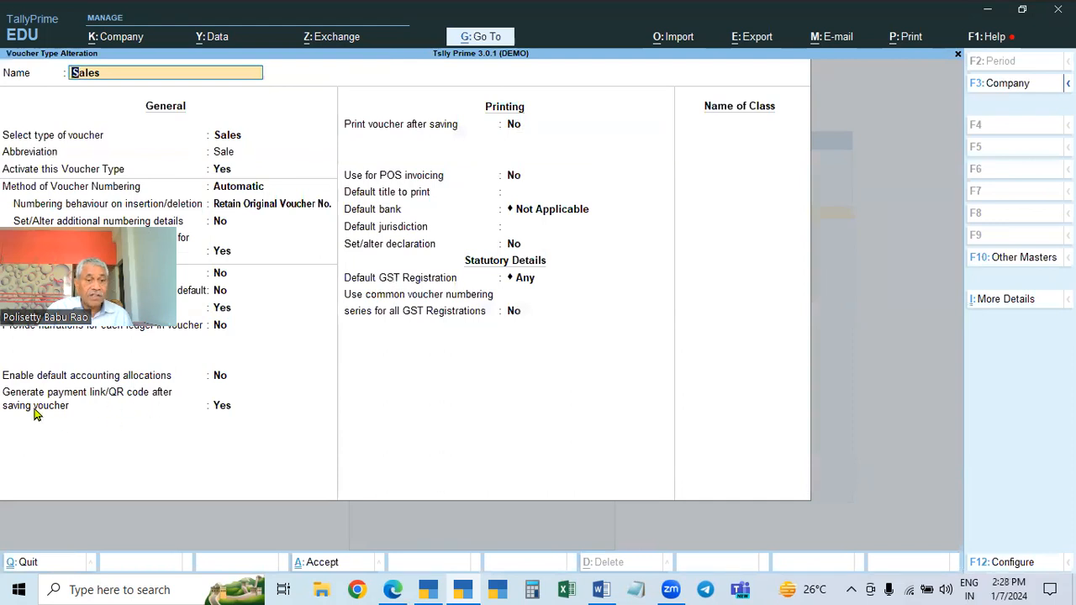
pyautogui.click(221, 412)
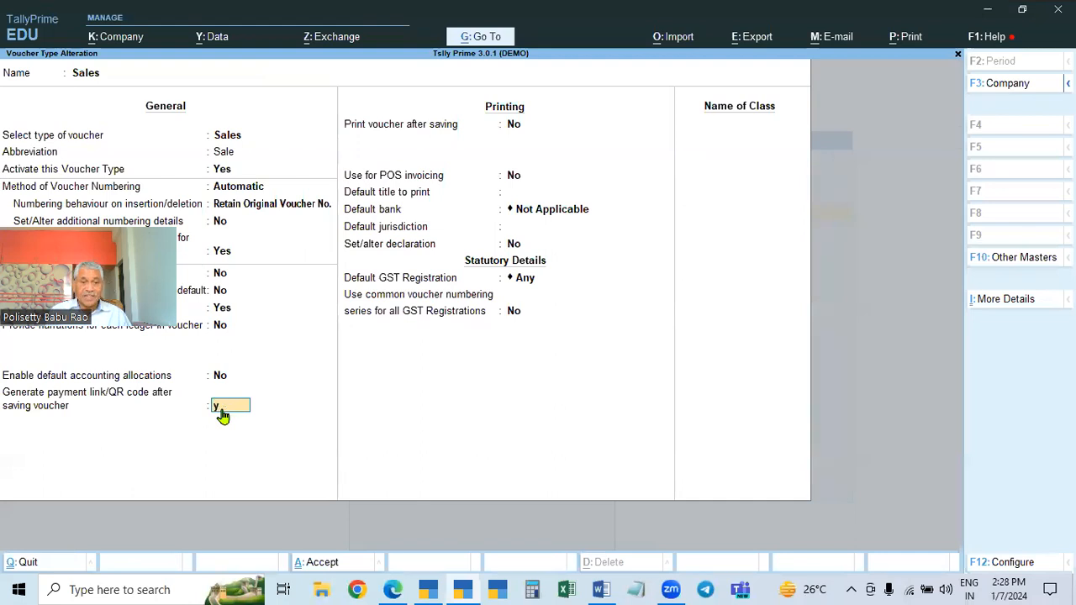
pyautogui.press('Return')
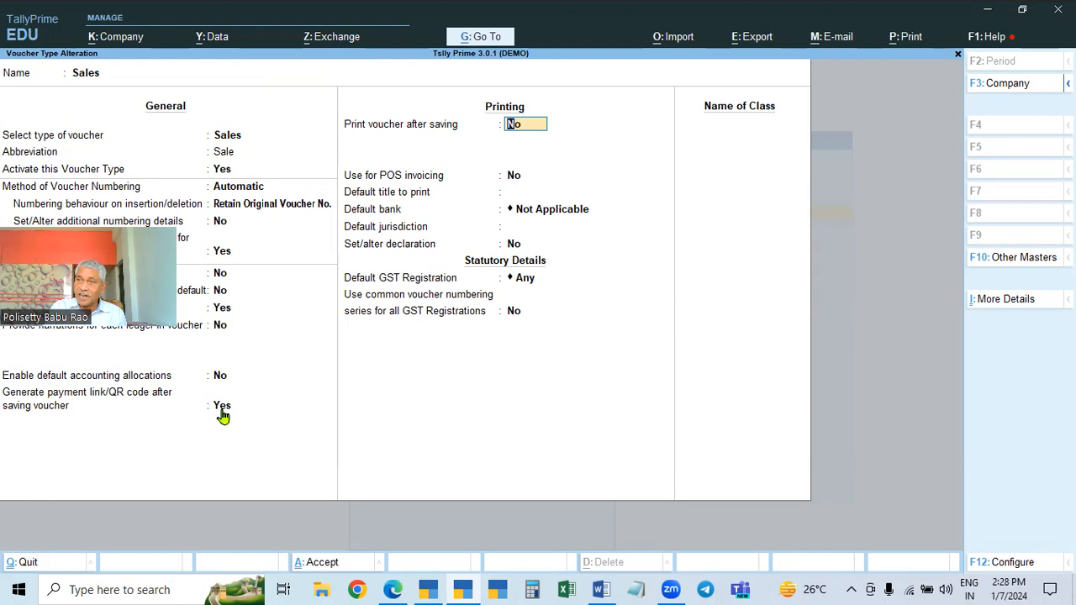
pyautogui.hotkey('ctrl', 'a')
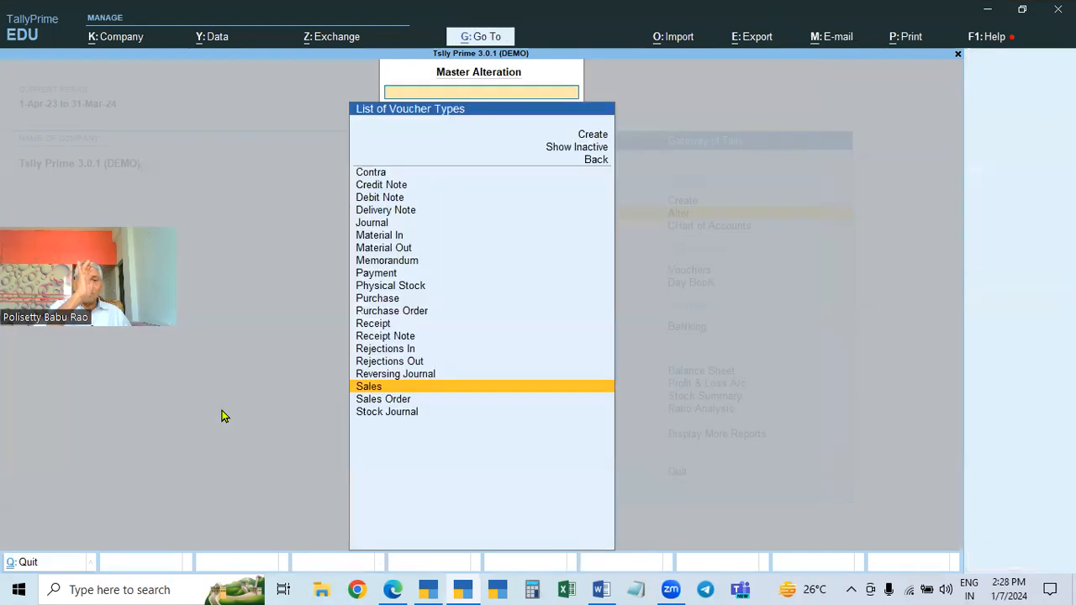
# Reopen the Sales voucher type alteration to check the payment link/QR code setting
pyautogui.press('Escape')
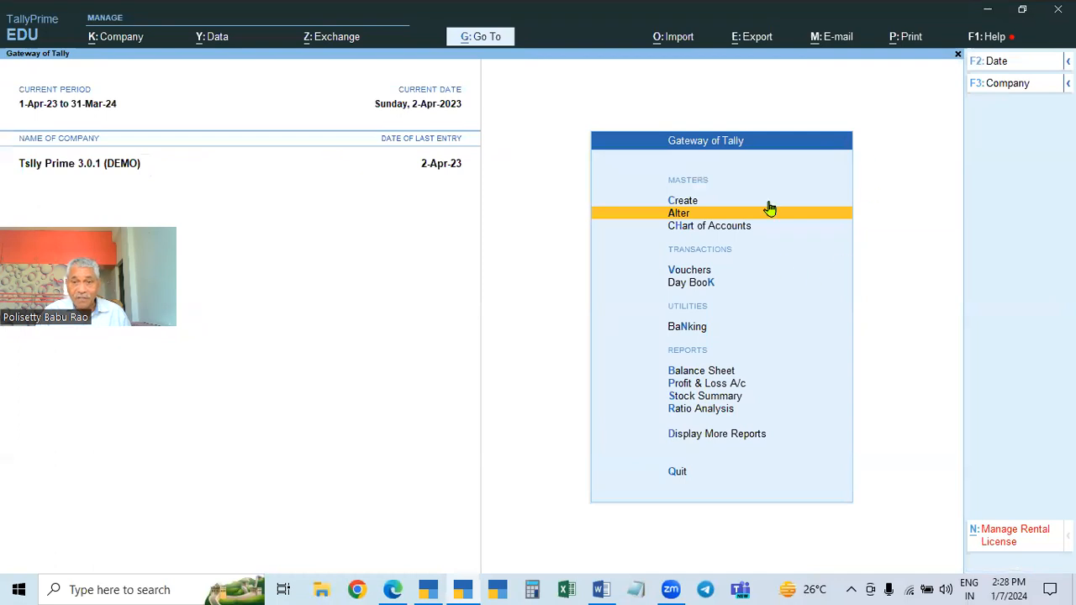
pyautogui.click(682, 218)
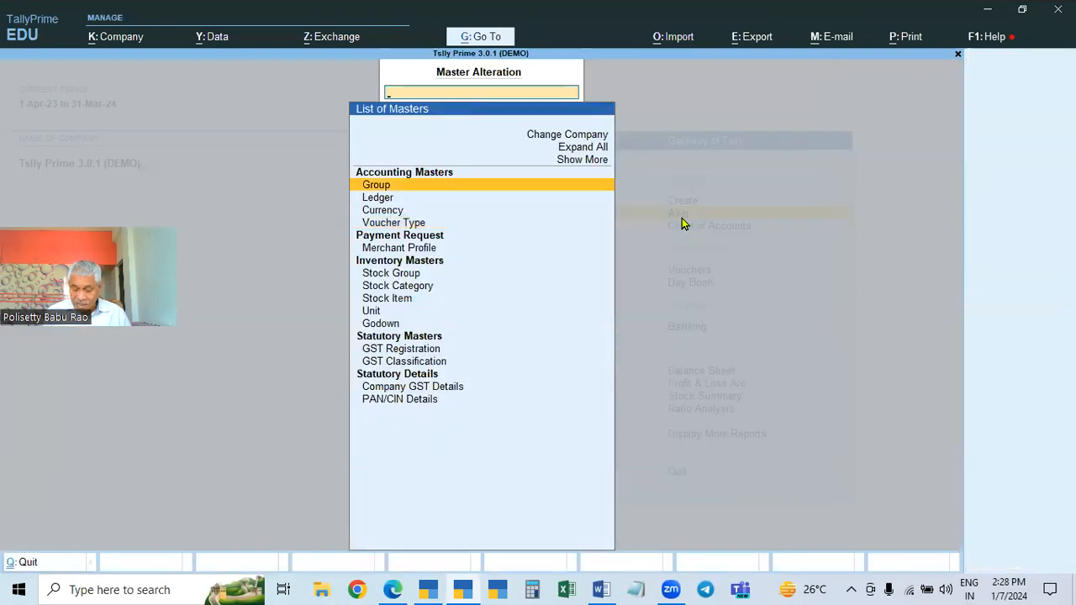
pyautogui.press('Down')
pyautogui.press('Down')
pyautogui.press('Return')
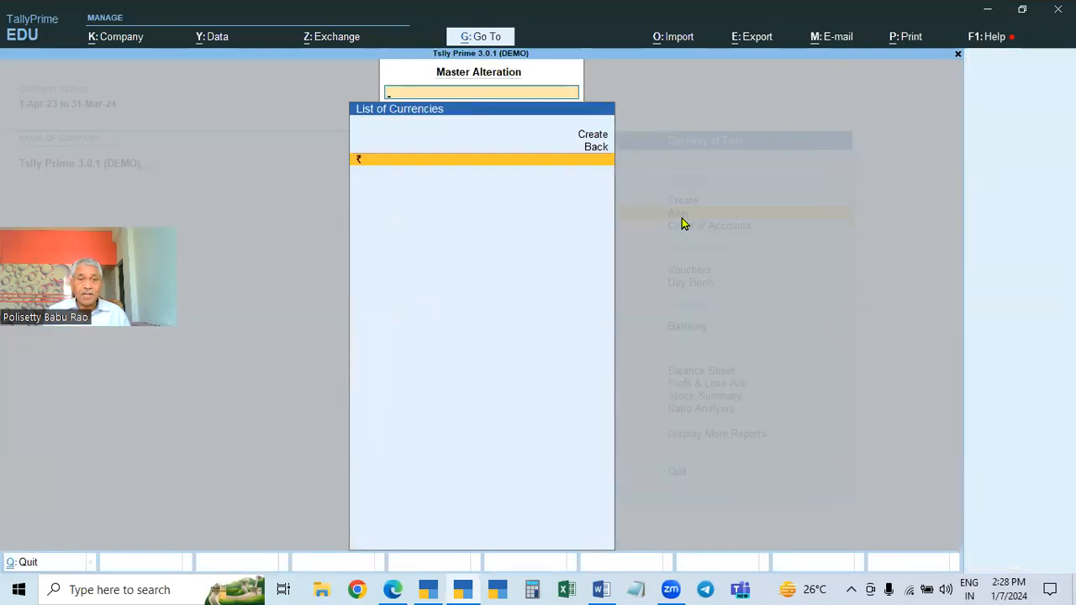
pyautogui.press('Escape')
pyautogui.press('Down')
pyautogui.press('Return')
pyautogui.press('Down')
pyautogui.press('Down')
pyautogui.press('Down')
pyautogui.press('Down')
pyautogui.press('Down')
pyautogui.press('Down')
pyautogui.press('Down')
pyautogui.press('Down')
pyautogui.press('Down')
pyautogui.press('Down')
pyautogui.press('Down')
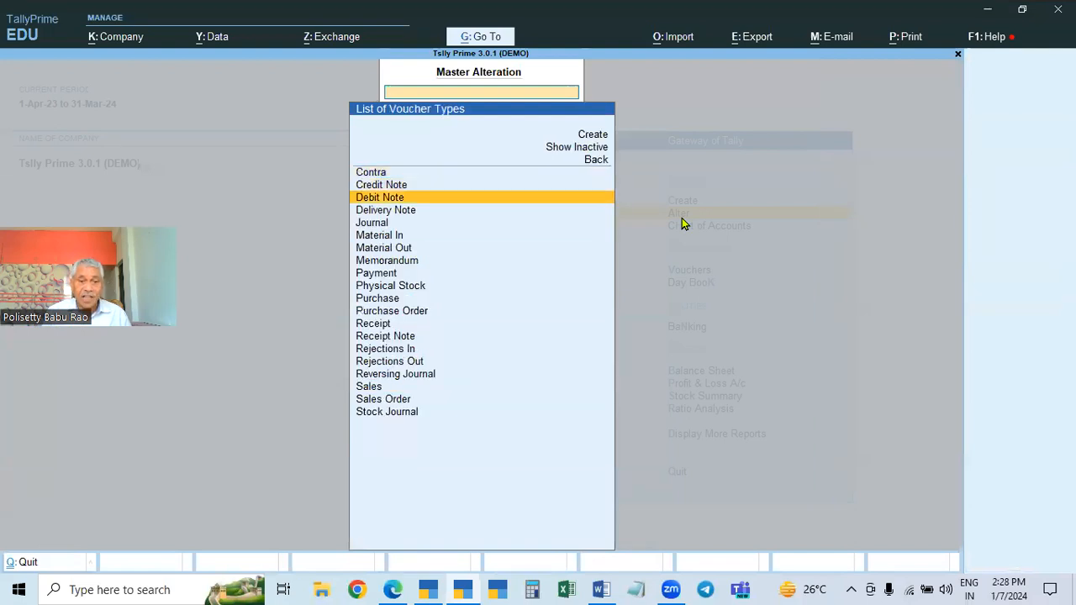
pyautogui.press('Down')
pyautogui.press('Down')
pyautogui.press('Down')
pyautogui.press('Down')
pyautogui.press('Down')
pyautogui.press('Down')
pyautogui.press('Return')
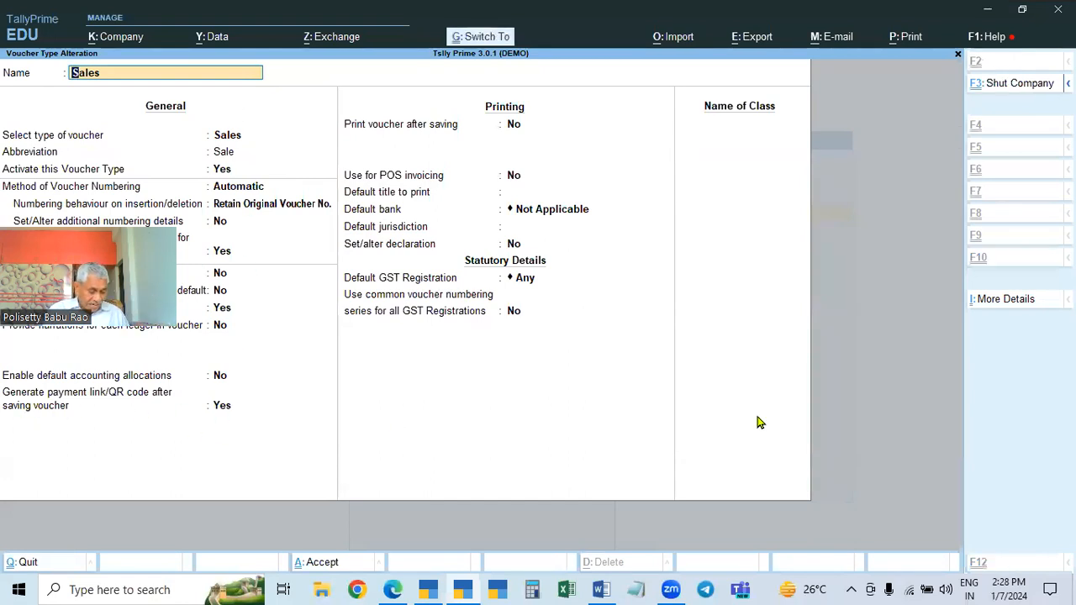
pyautogui.hotkey('ctrl', 'a')
pyautogui.press('Escape')
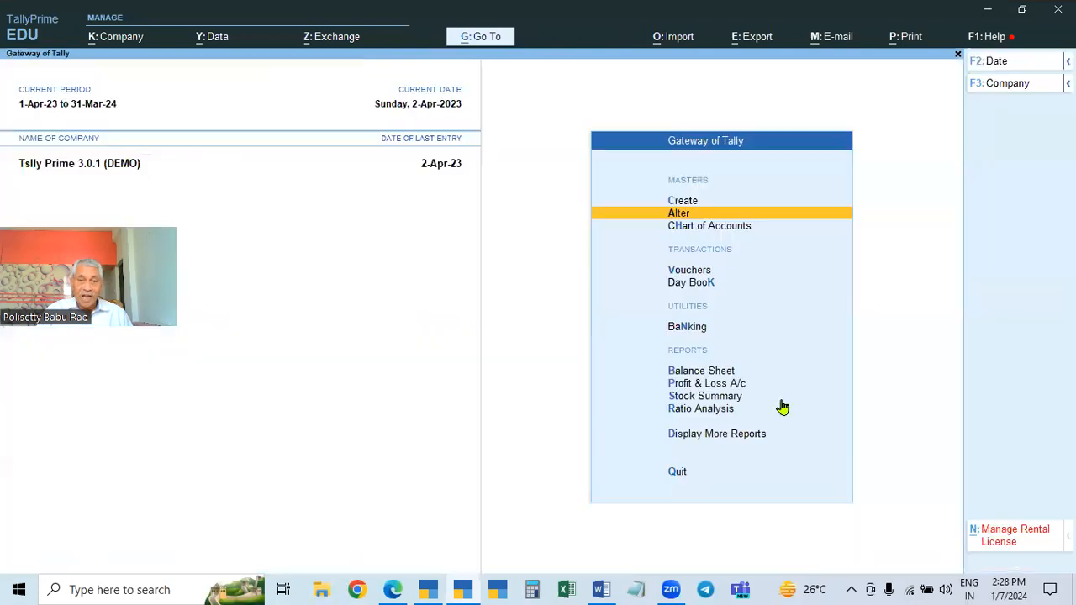
# Start a Sales voucher dated 1-Apr-23 from voucher entry
pyautogui.press('Up')
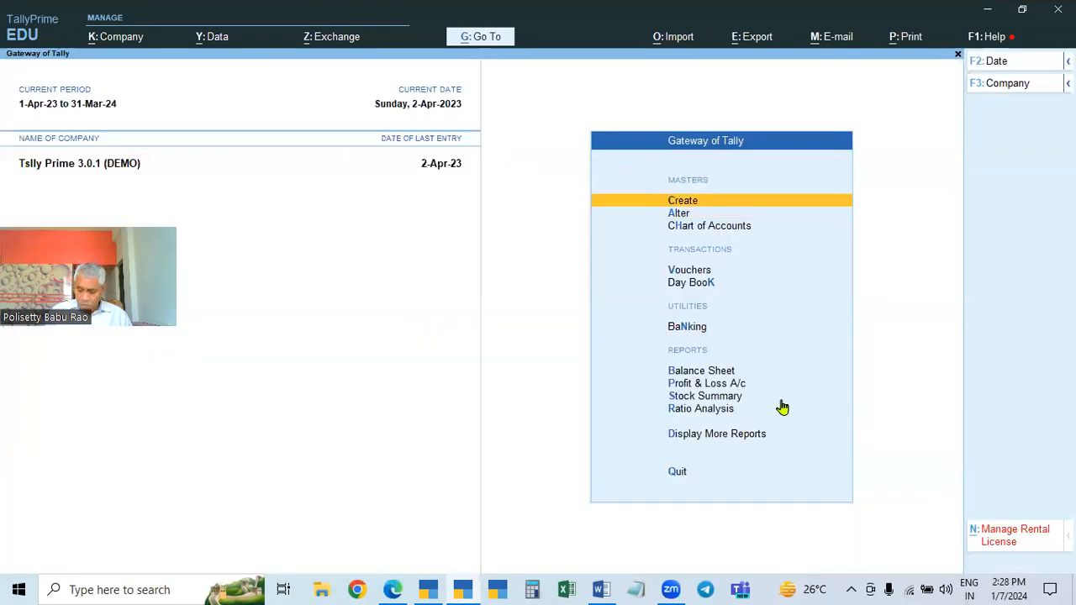
pyautogui.press('Down')
pyautogui.press('Down')
pyautogui.press('Down')
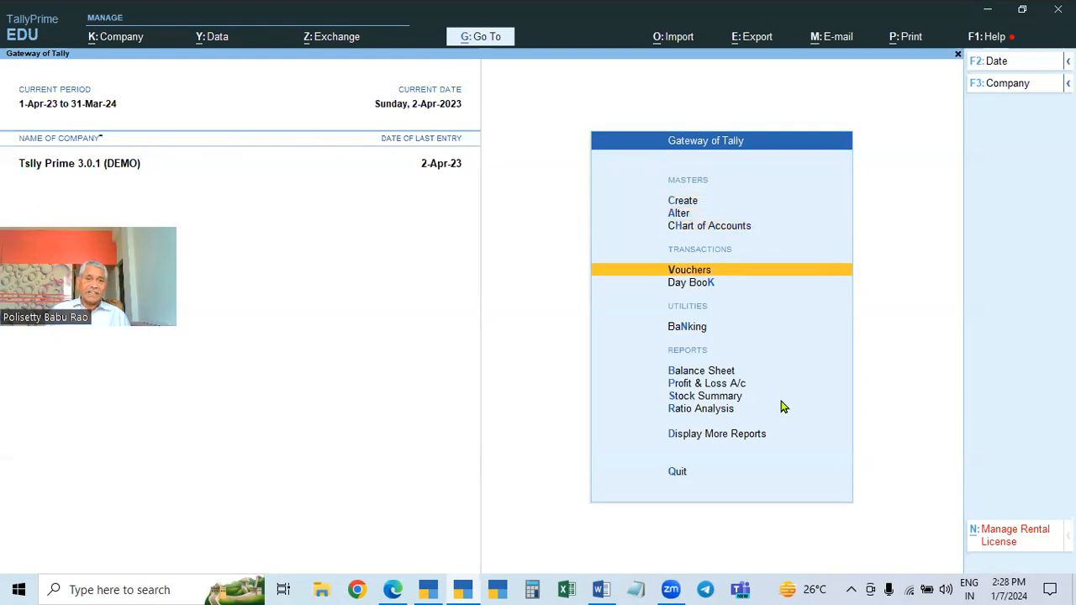
pyautogui.press('Return')
pyautogui.press('F2')
pyautogui.write('1.4')
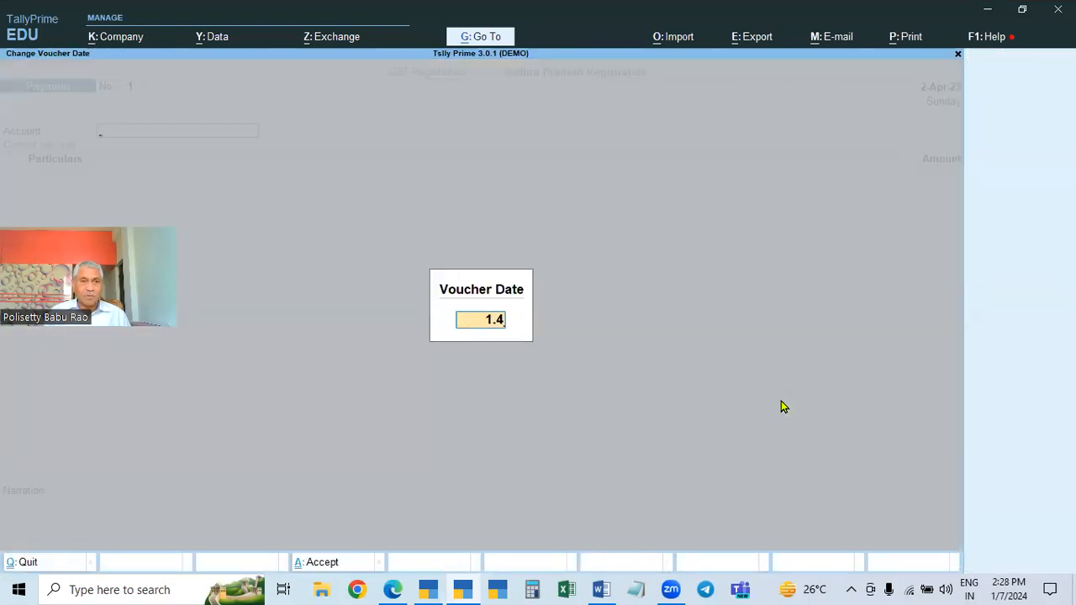
pyautogui.press('Return')
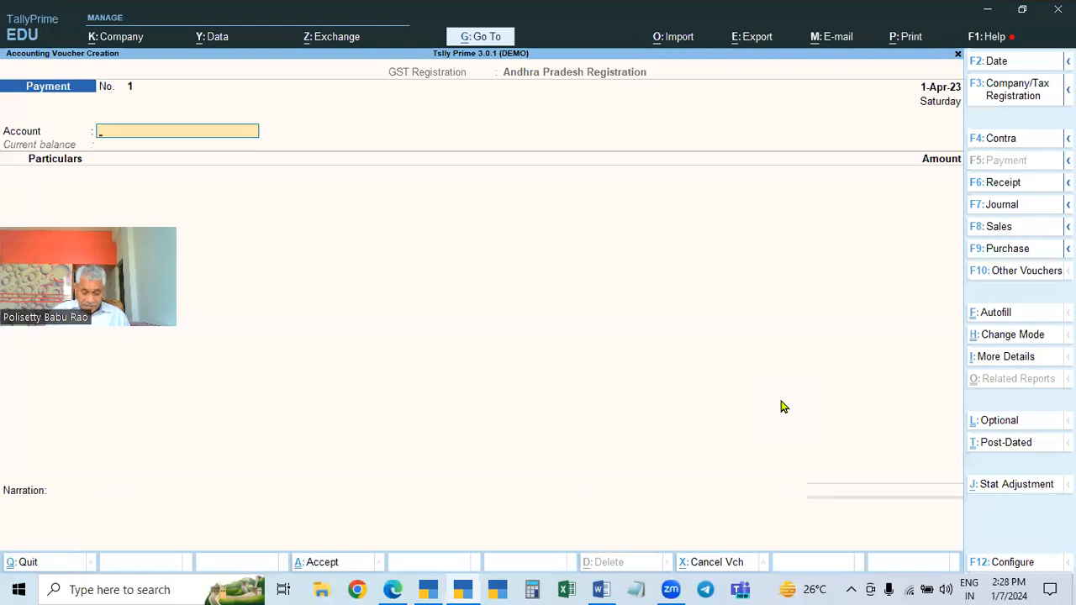
pyautogui.press('F8')
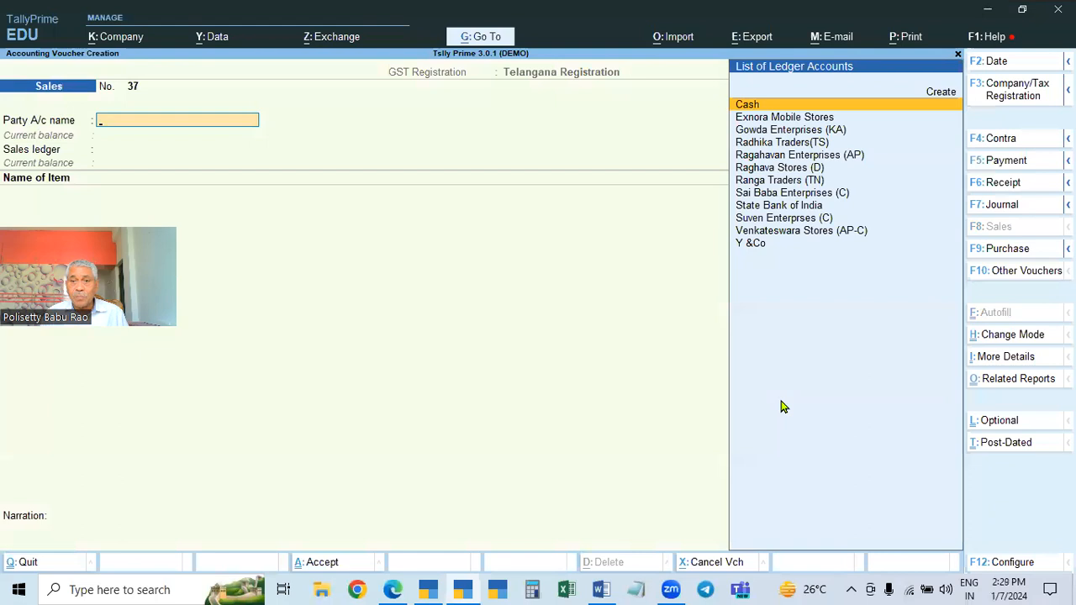
# Choose Raghava Stores (D) as the party account and Sales as the sales ledger
pyautogui.press('Down')
pyautogui.press('Down')
pyautogui.press('Down')
pyautogui.press('Down')
pyautogui.press('Down')
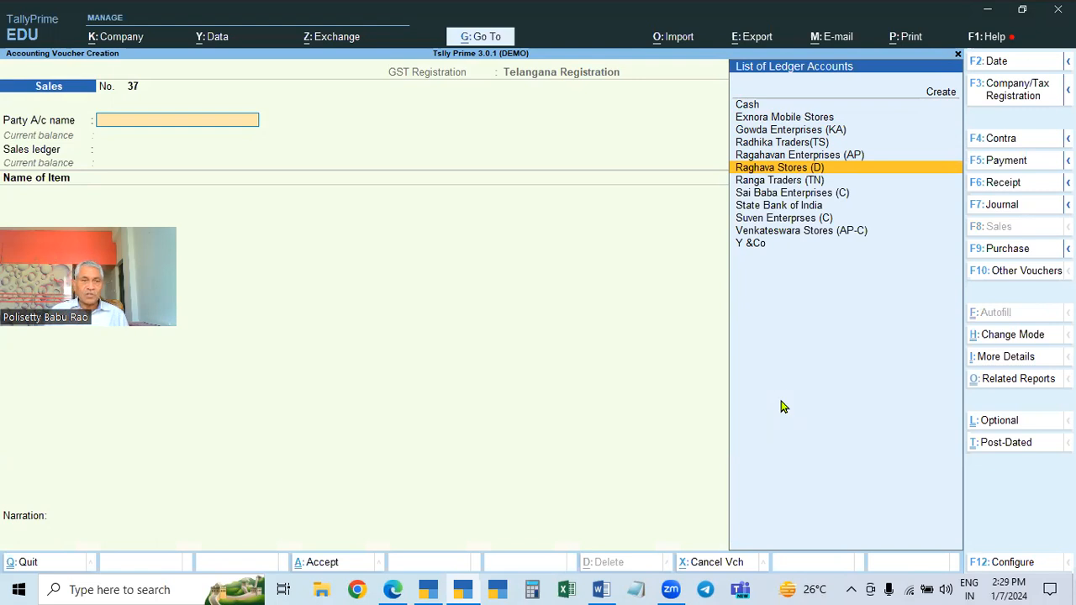
pyautogui.press('Return')
pyautogui.hotkey('ctrl', 'a')
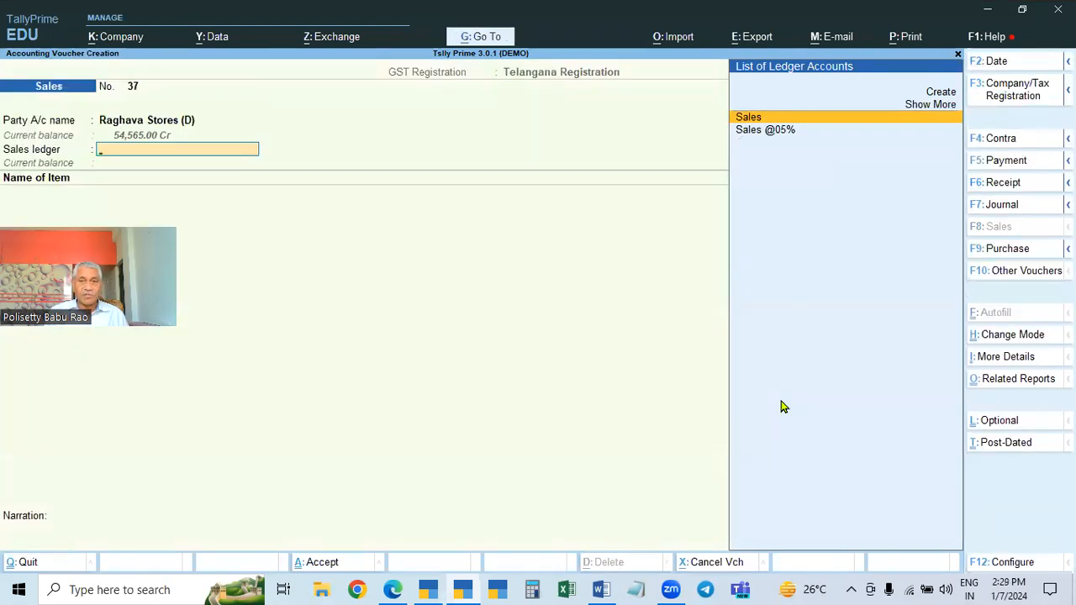
pyautogui.press('Return')
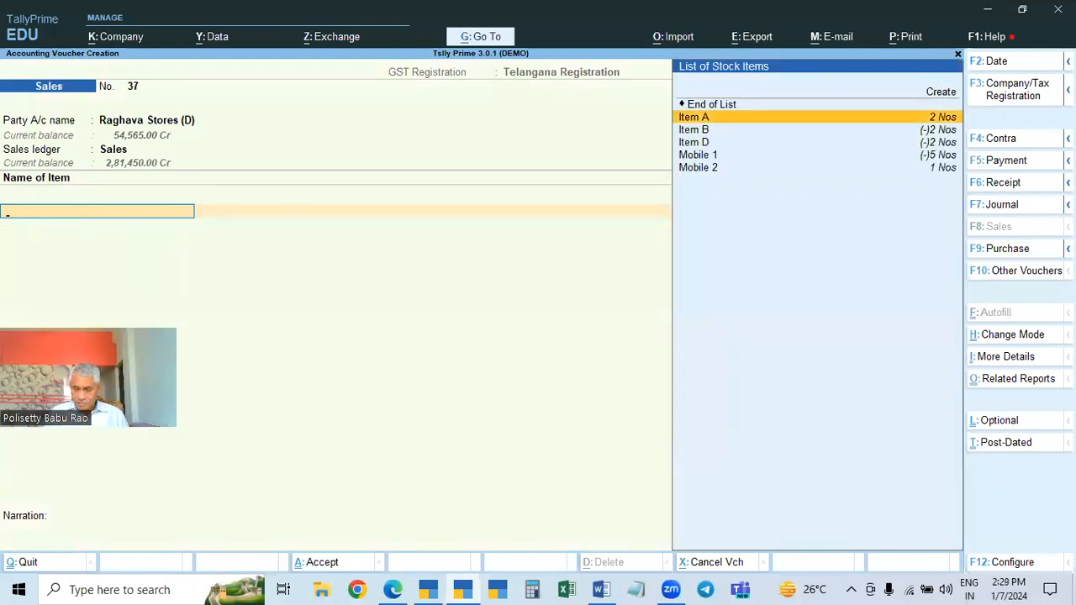
# Add Item A with quantity 1 at 3,500.00 and keep GST details as per masters/company
pyautogui.press('Return')
pyautogui.write('1')
pyautogui.press('Return')
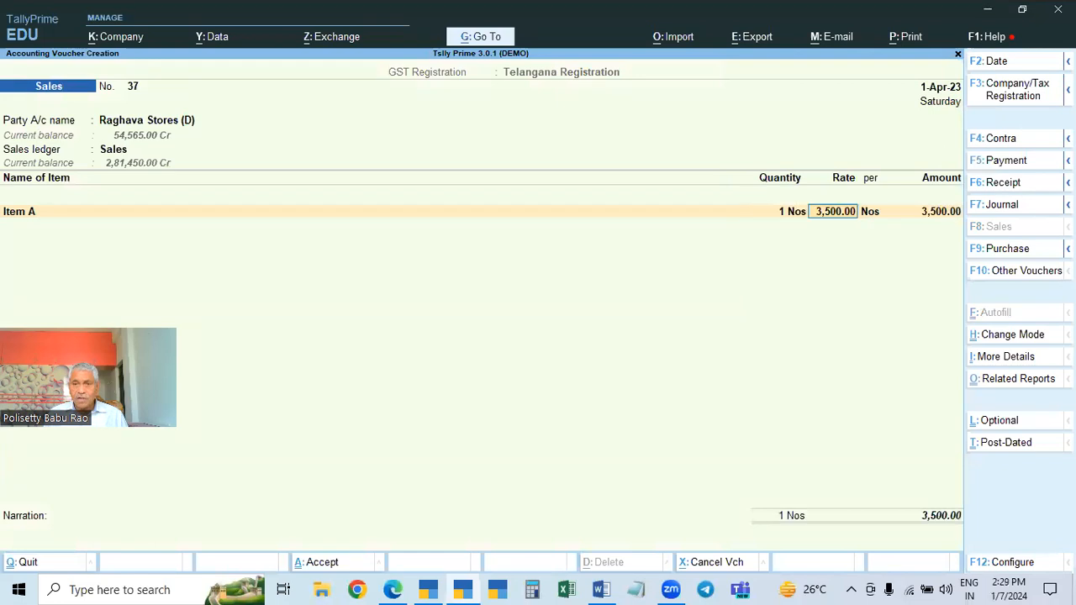
pyautogui.press('Return')
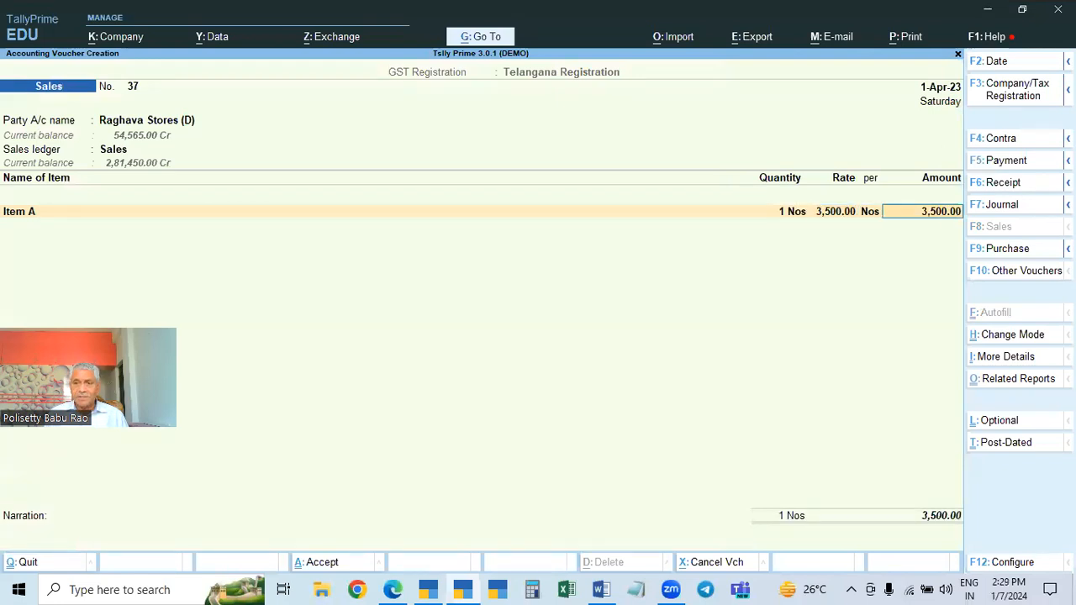
pyautogui.press('Return')
pyautogui.write('a')
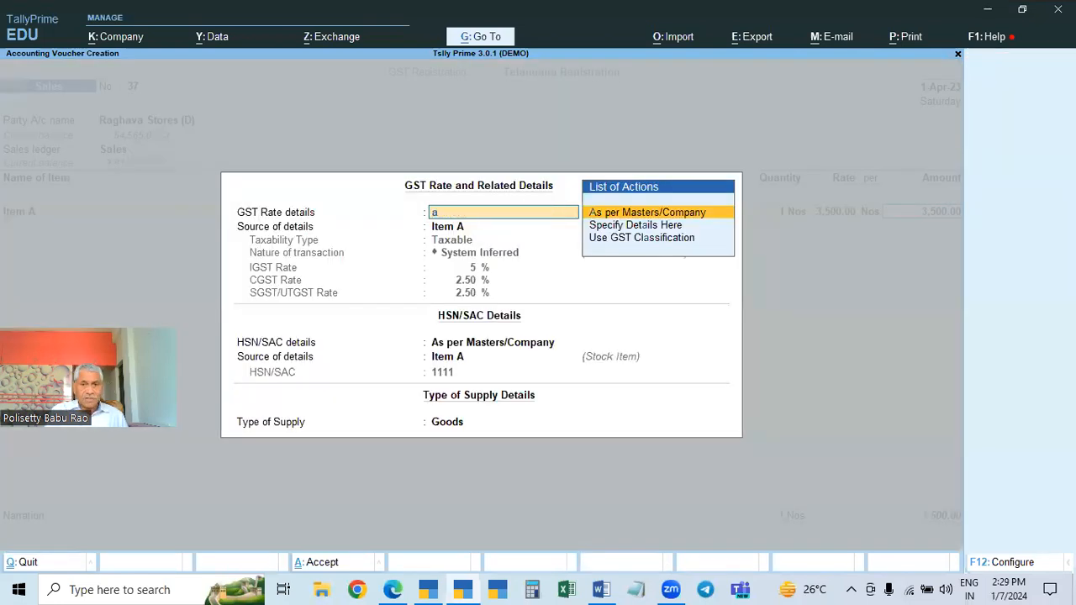
pyautogui.press('Escape')
pyautogui.press('Escape')
pyautogui.press('Return')
# Add Mobile 1 with quantity 2 at its default rate of 24,500.00
pyautogui.press('Return')
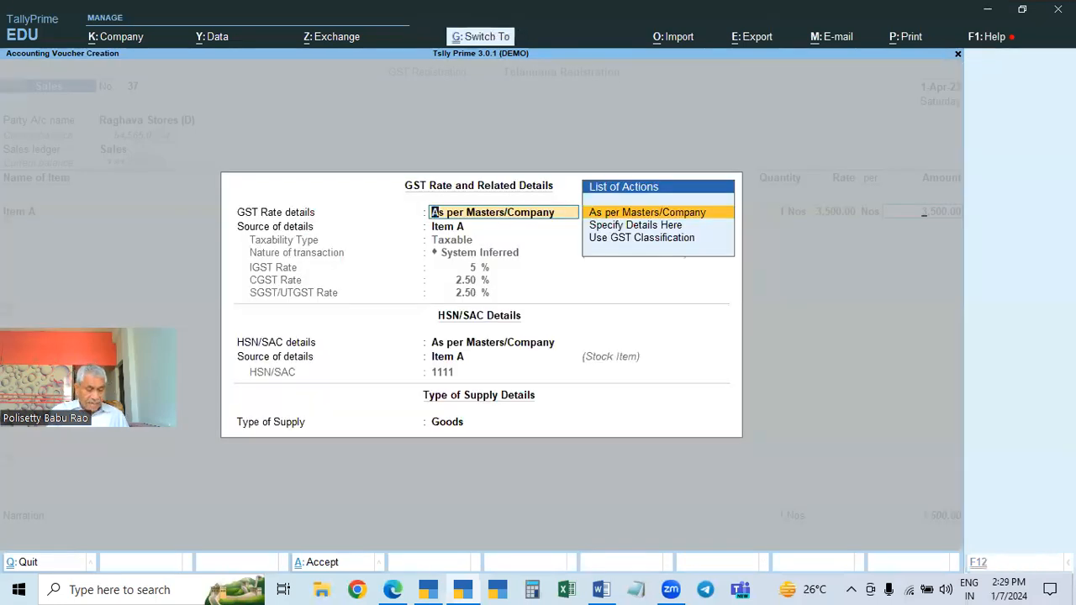
pyautogui.hotkey('ctrl', 'a')
pyautogui.press('Down')
pyautogui.press('Down')
pyautogui.press('Down')
pyautogui.press('Down')
pyautogui.press('Return')
pyautogui.write('2')
pyautogui.press('Return')
pyautogui.press('Return')
pyautogui.press('Return')
pyautogui.press('Return')
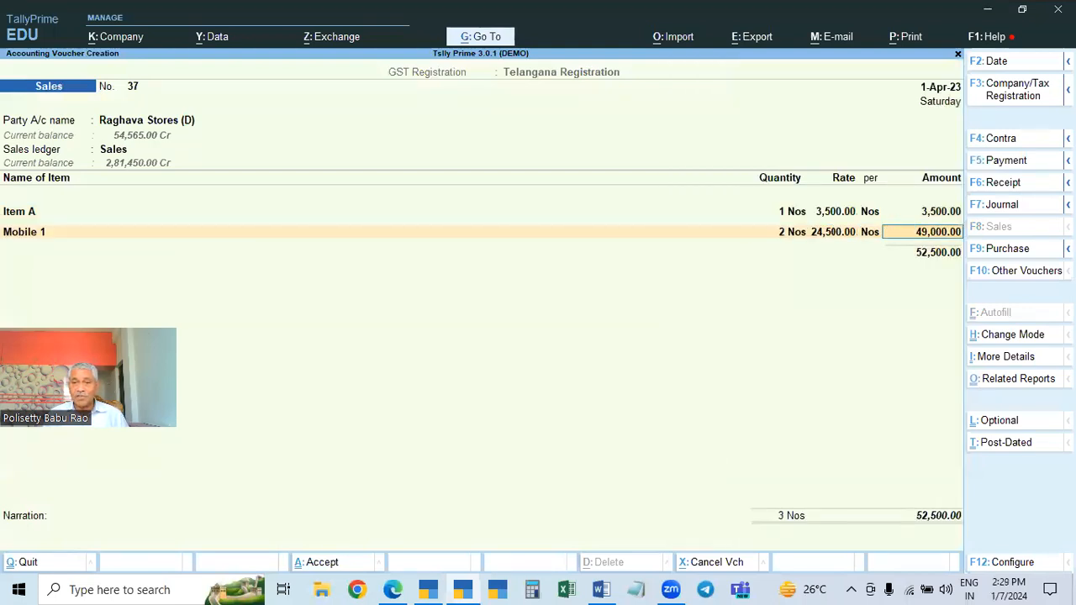
pyautogui.press('Return')
pyautogui.press('Return')
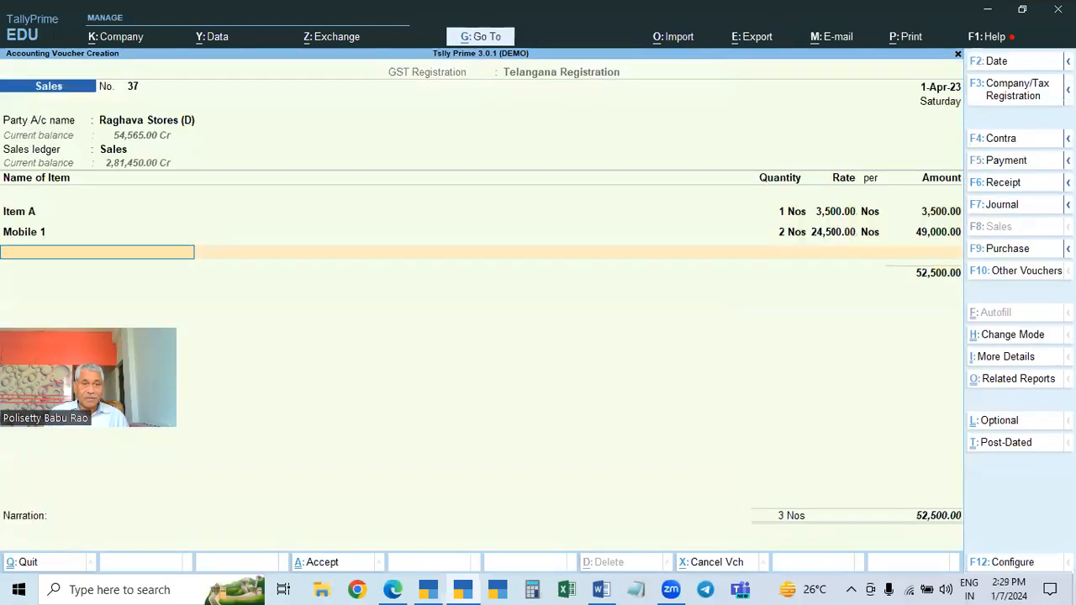
# Add Mobile 2 with quantity 2 at a rate of 28,500 and keep GST details as per masters
pyautogui.press('Down')
pyautogui.press('Down')
pyautogui.press('Down')
pyautogui.press('Down')
pyautogui.press('Down')
pyautogui.press('Down')
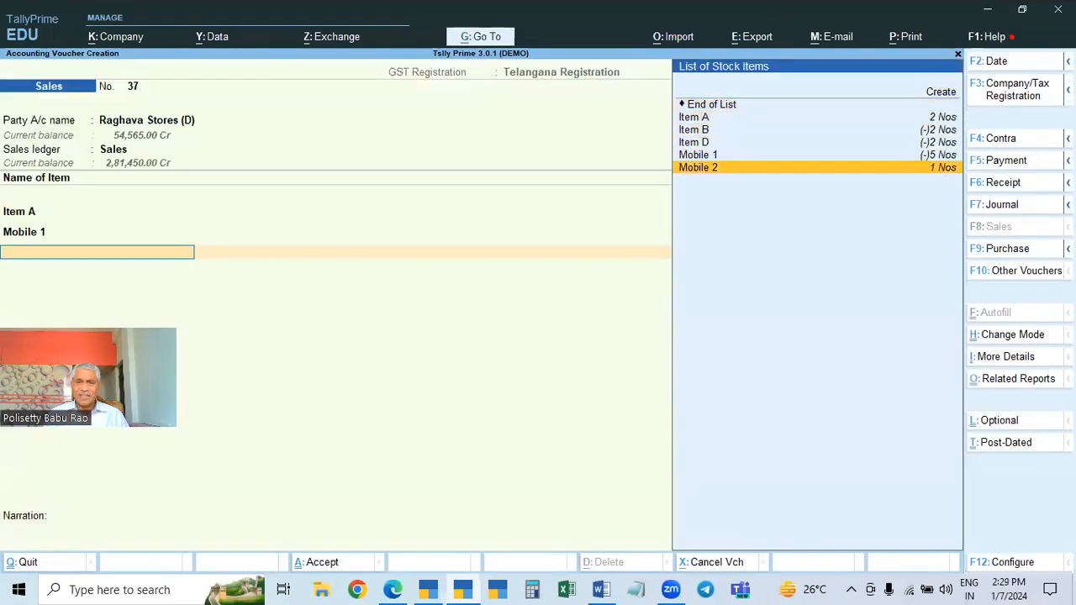
pyautogui.press('Return')
pyautogui.write('2')
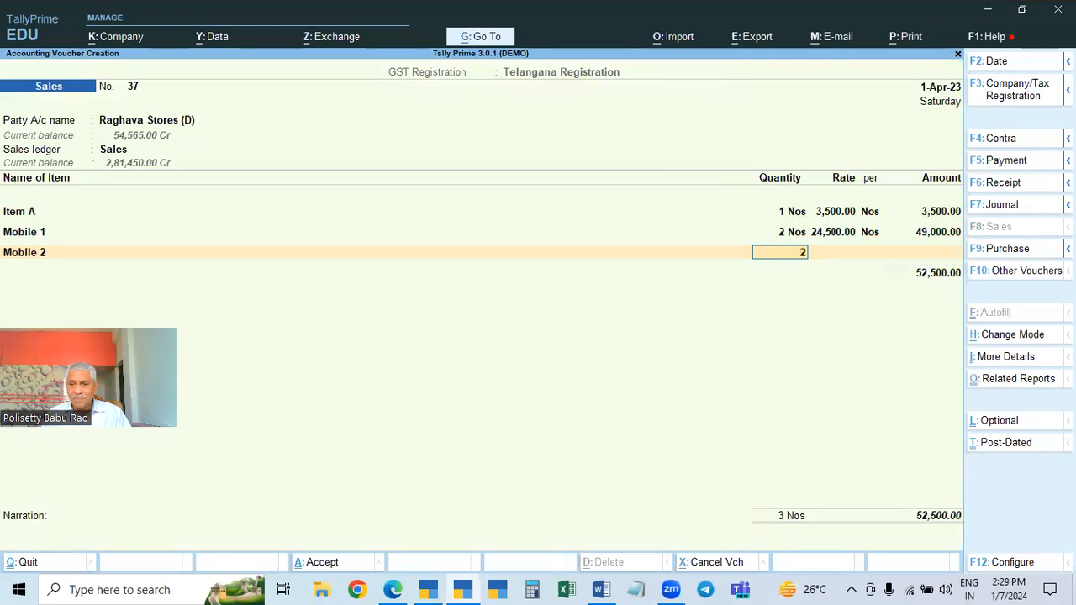
pyautogui.press('Return')
pyautogui.press('Return')
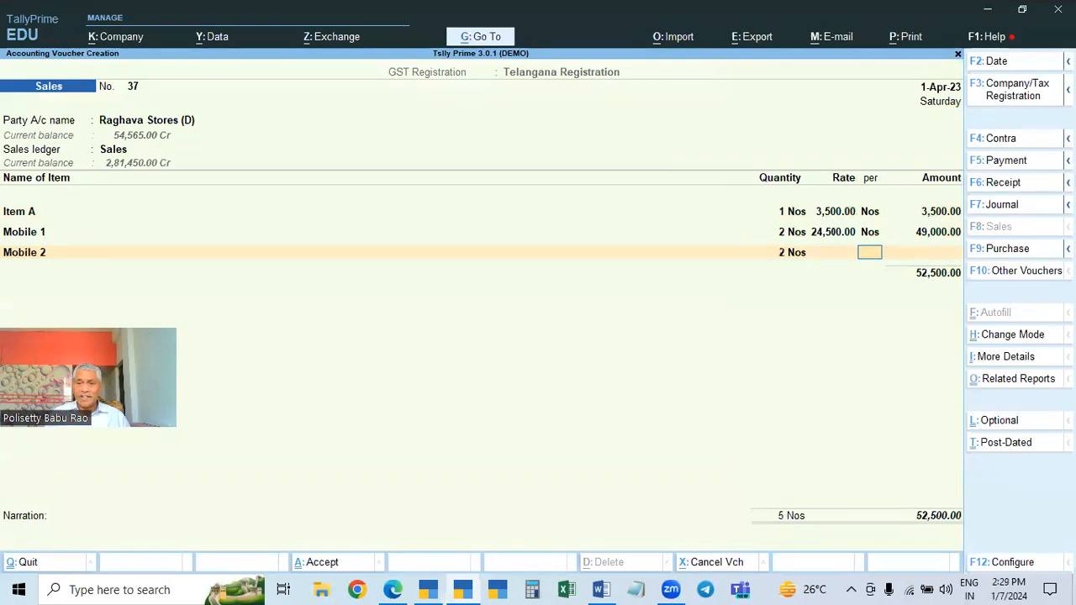
pyautogui.write('28,500')
pyautogui.press('Return')
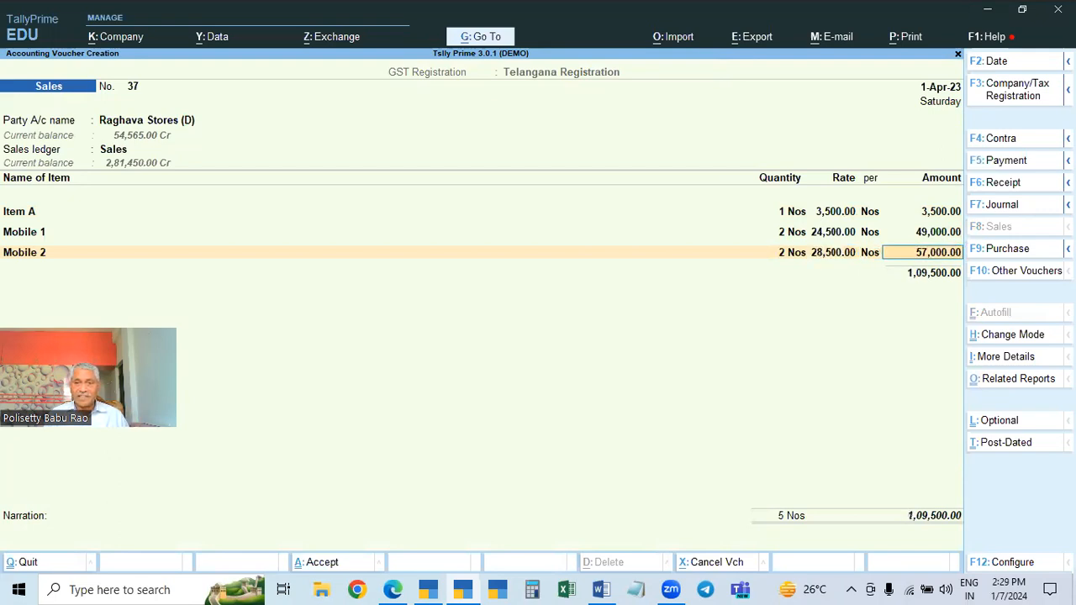
pyautogui.press('Return')
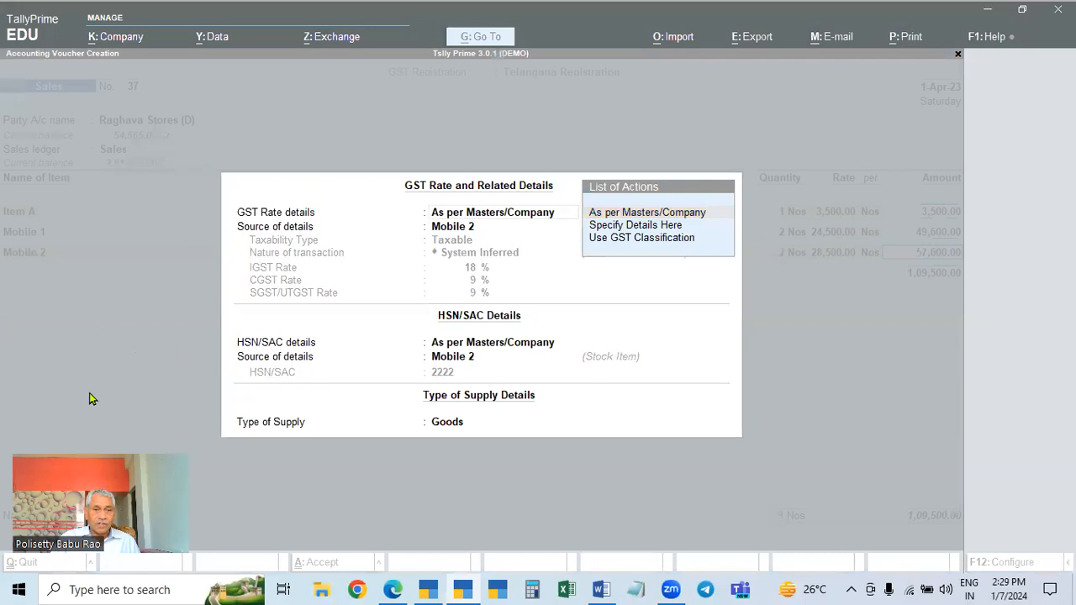
pyautogui.press('Return')
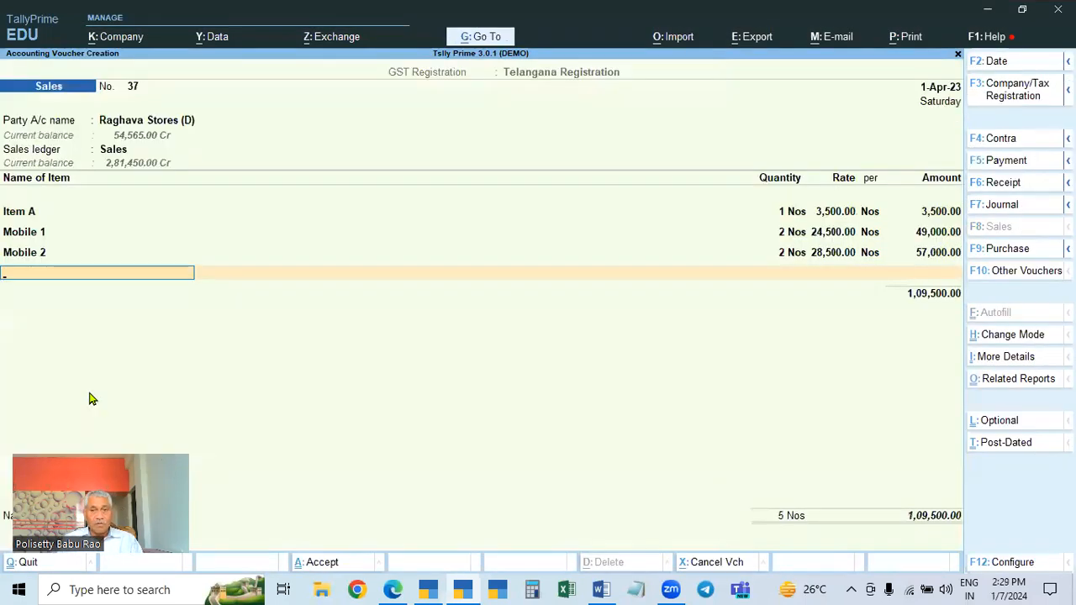
pyautogui.press('Return')
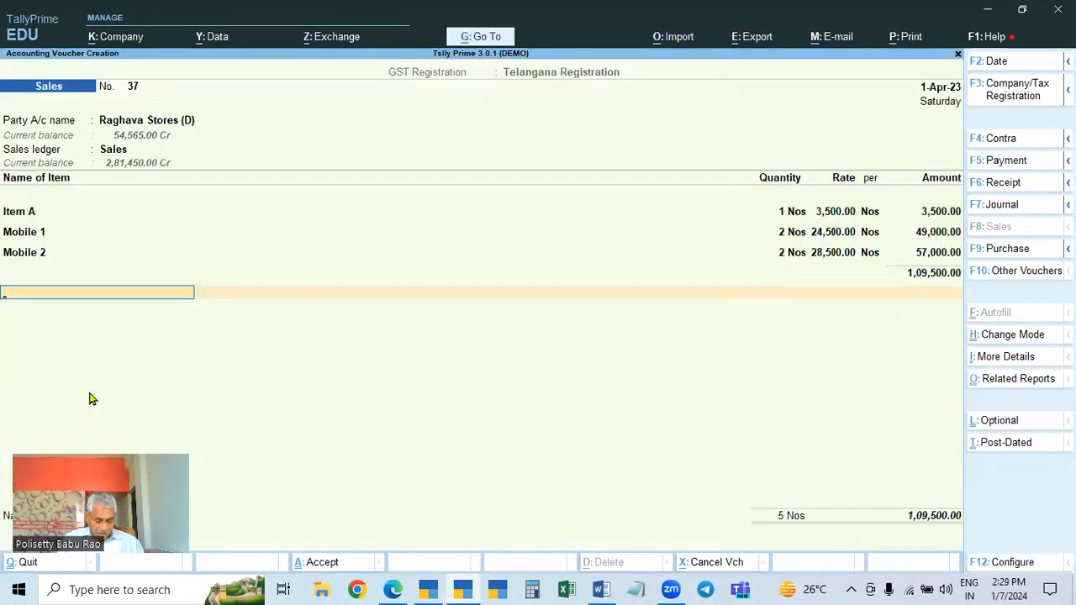
# Add the CGST and SGST ledgers to the voucher
pyautogui.write('Cgst')
pyautogui.press('Return')
pyautogui.write('Sgst')
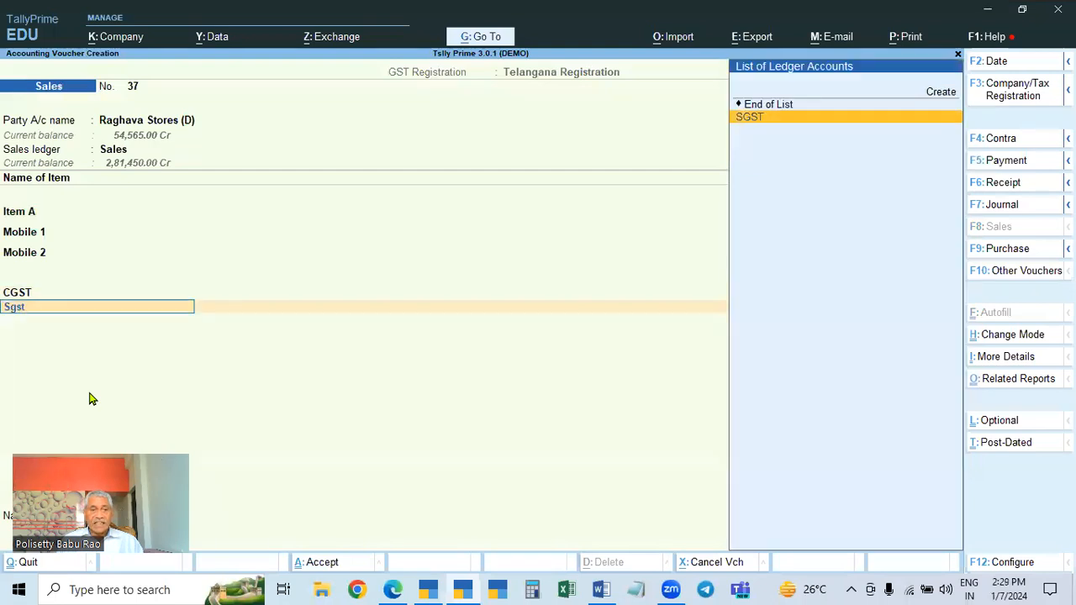
pyautogui.press('Return')
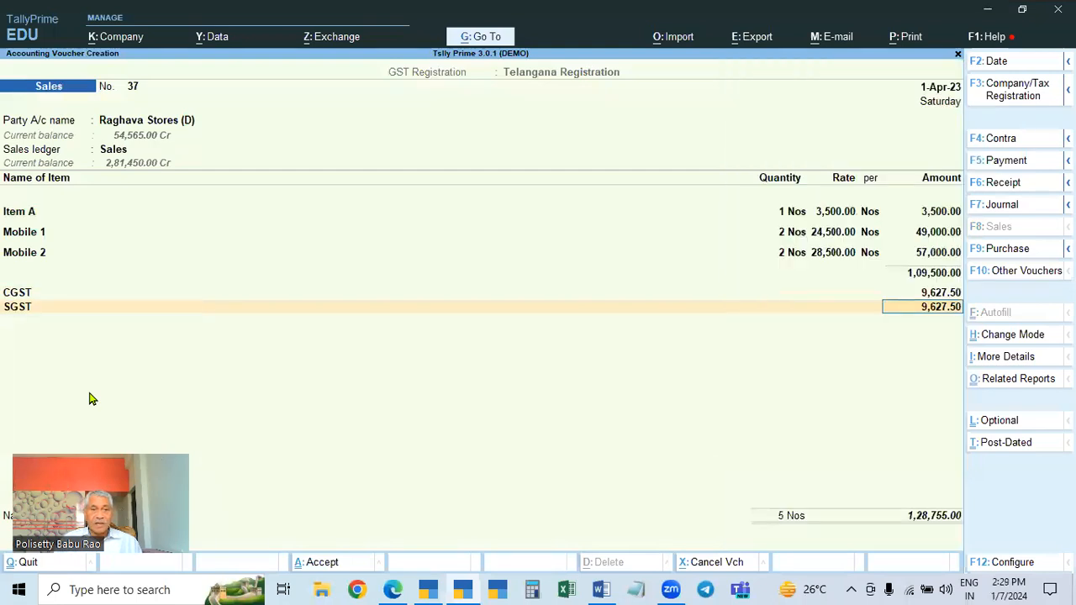
# Open the party ledger's alteration screen and leave it without changes
pyautogui.click(154, 122)
pyautogui.hotkey('ctrl', 'Return')
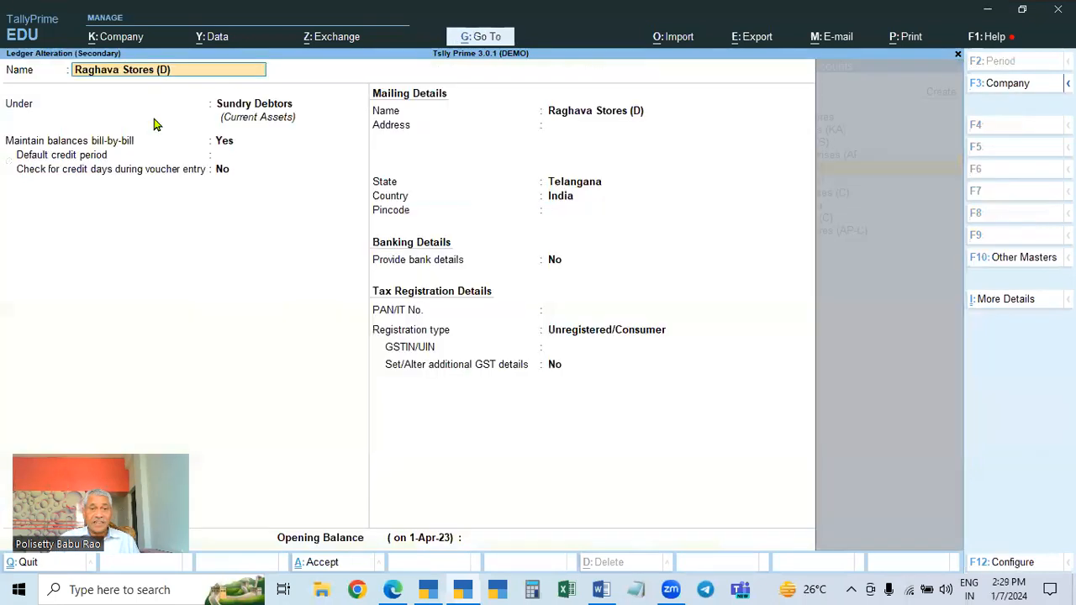
pyautogui.press('BackSpace')
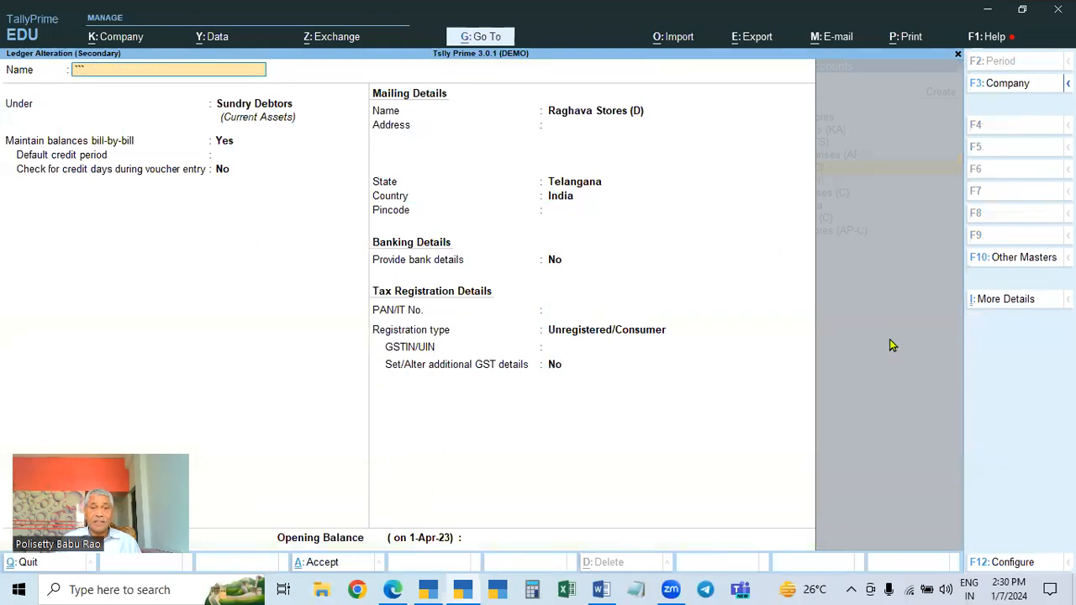
pyautogui.press('Escape')
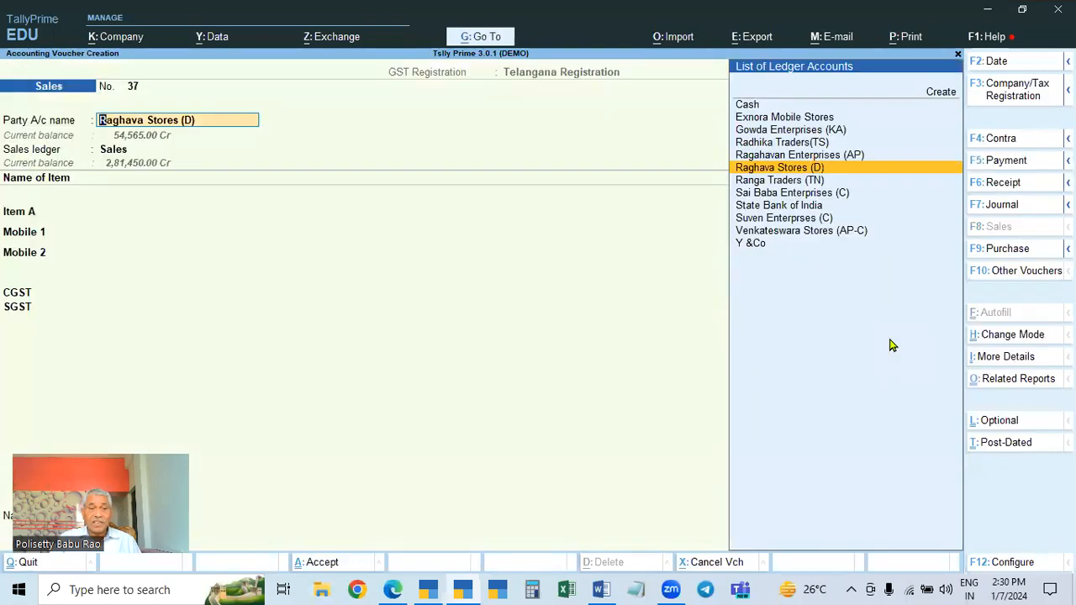
# Accept the Sales voucher, passing the negative stock warnings
pyautogui.hotkey('ctrl', 'a')
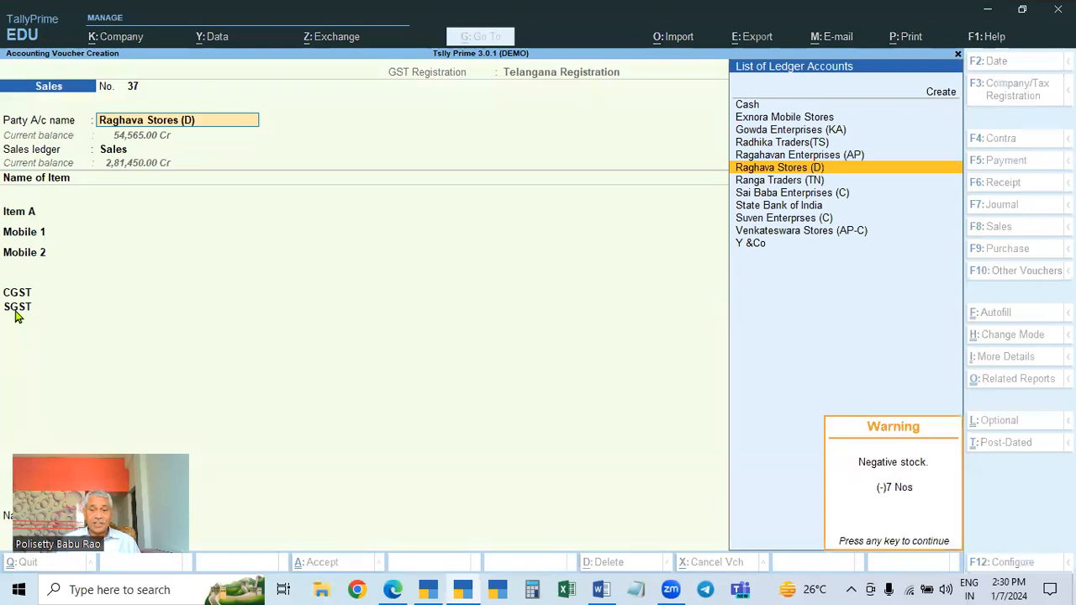
pyautogui.press('Return')
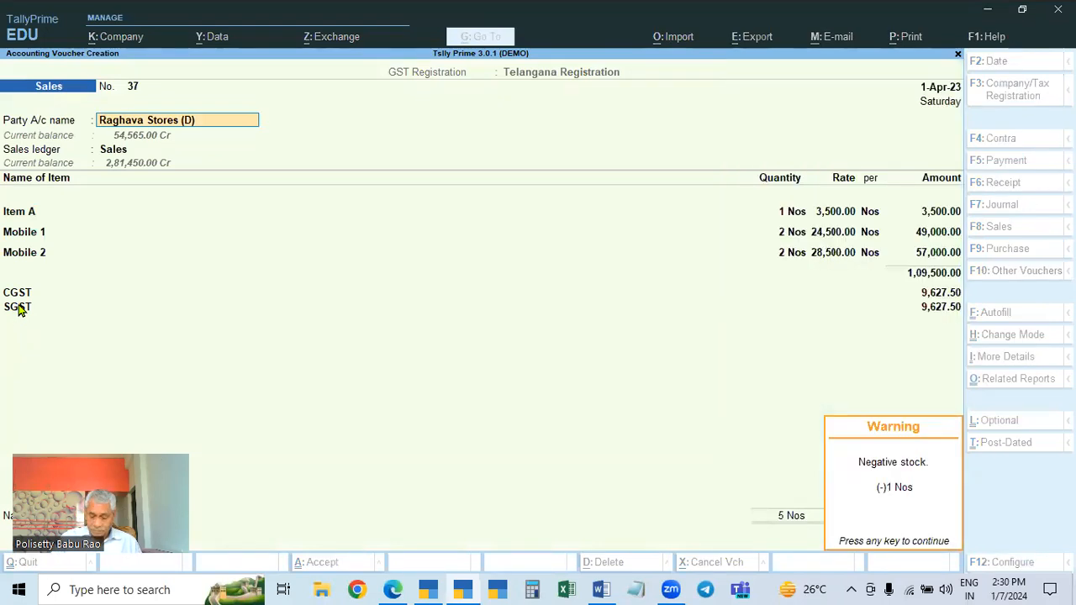
pyautogui.press('Return')
pyautogui.press('Return')
pyautogui.press('Return')
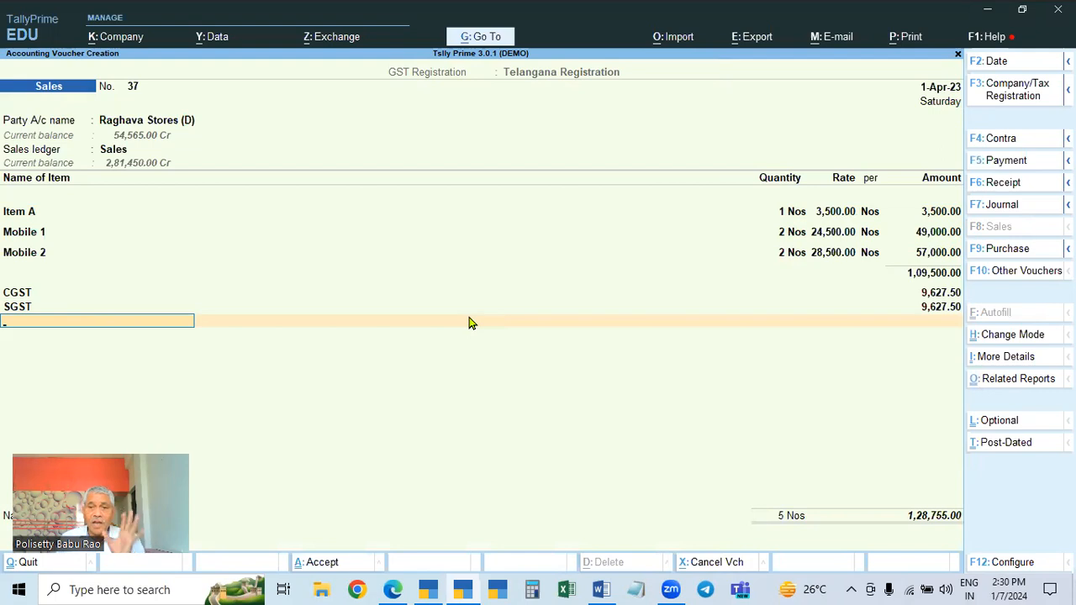
pyautogui.press('Return')
pyautogui.press('Return')
pyautogui.press('Return')
pyautogui.press('Return')
pyautogui.press('Return')
pyautogui.press('Return')
pyautogui.press('Return')
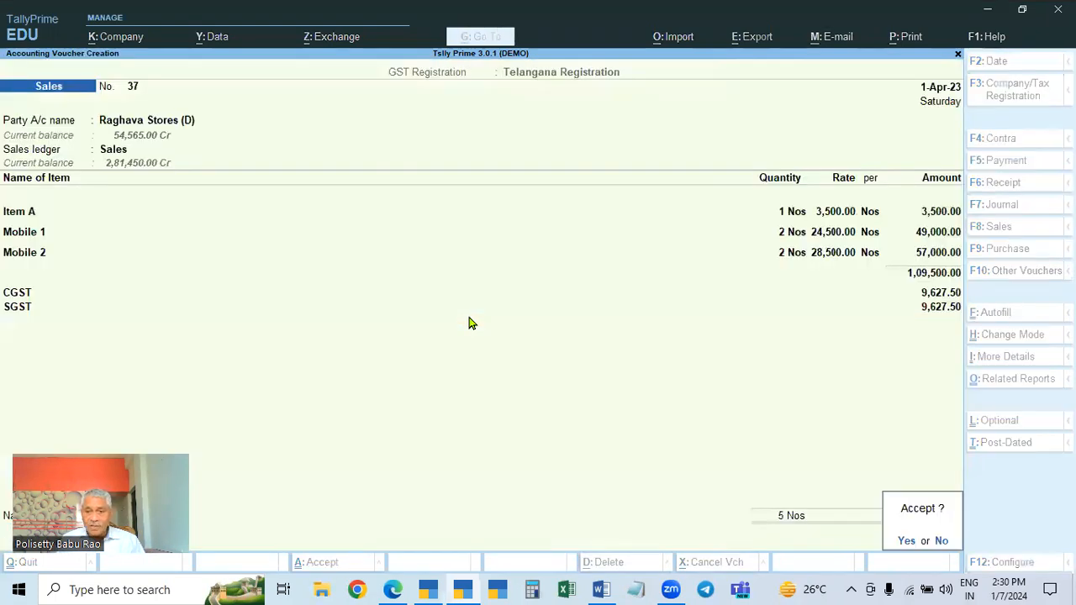
pyautogui.press('Return')
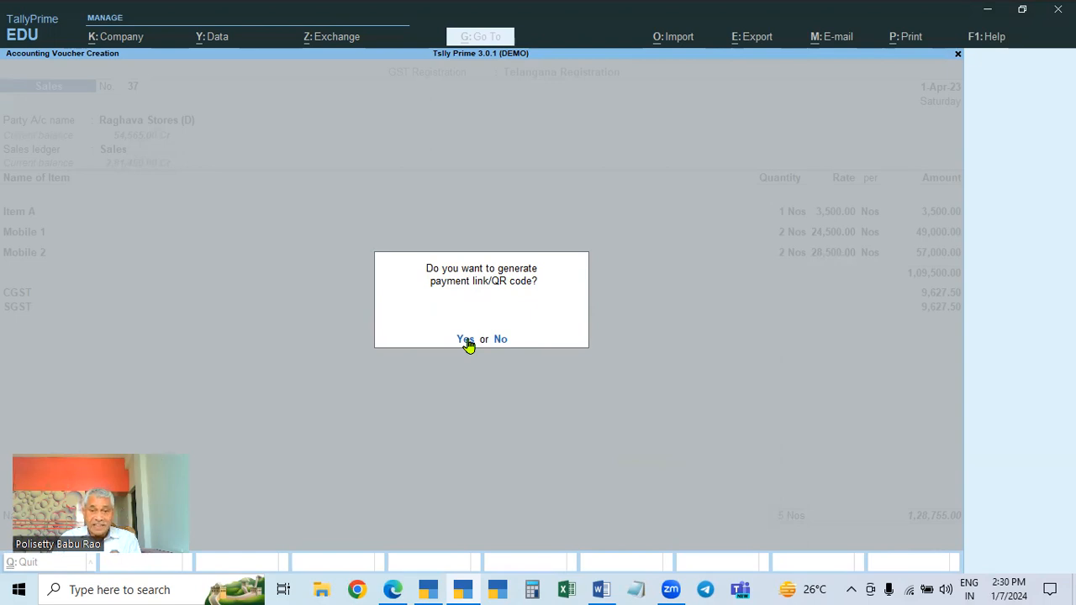
# Choose to generate a payment link/QR code with reference number 37, then quit the dialog
pyautogui.click(466, 340)
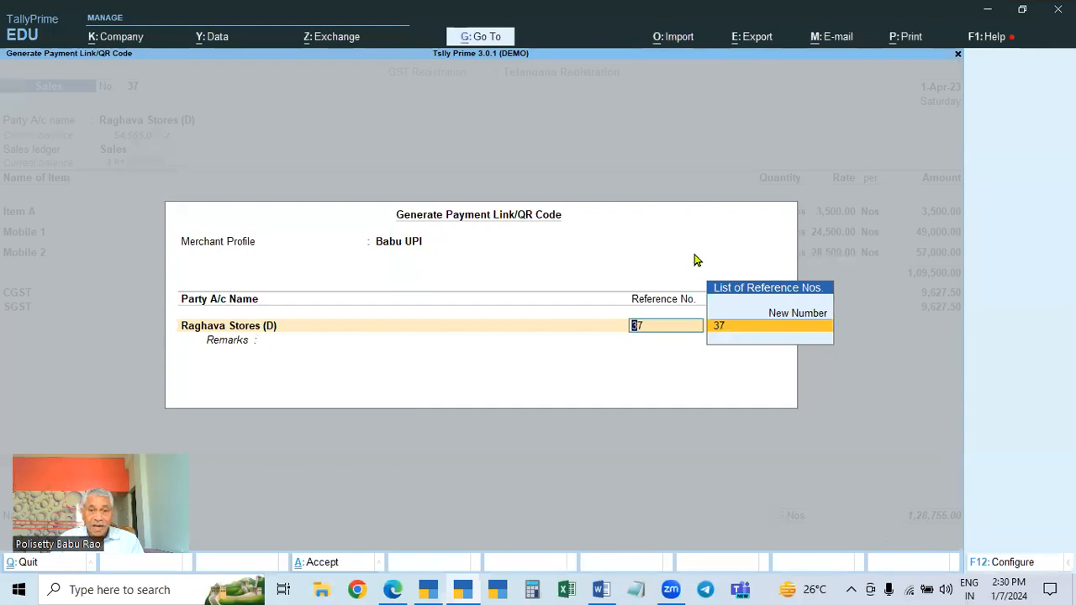
pyautogui.press('Return')
pyautogui.press('Return')
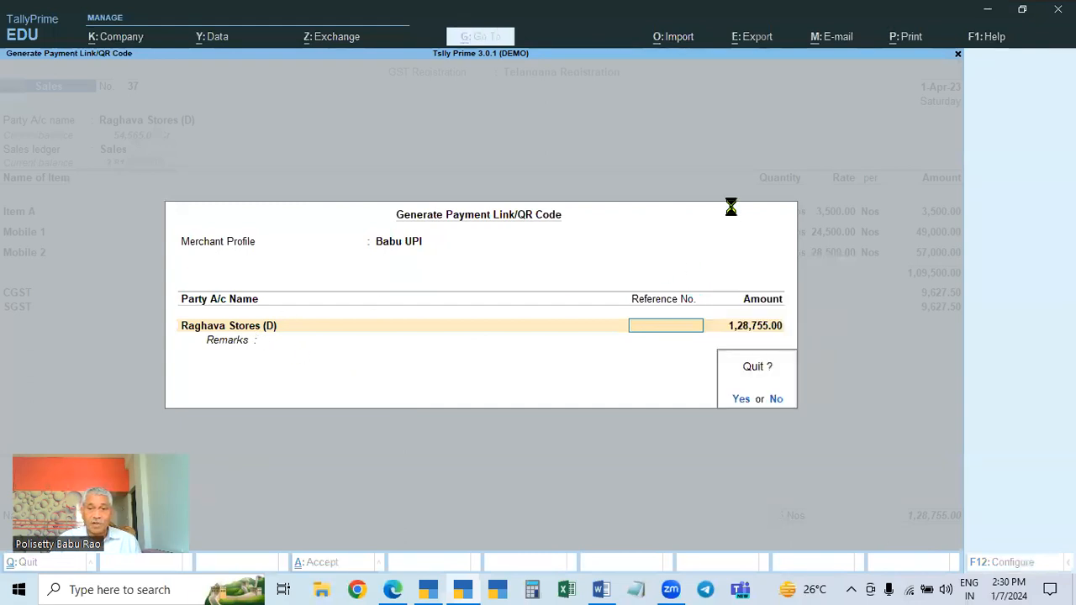
pyautogui.press('Return')
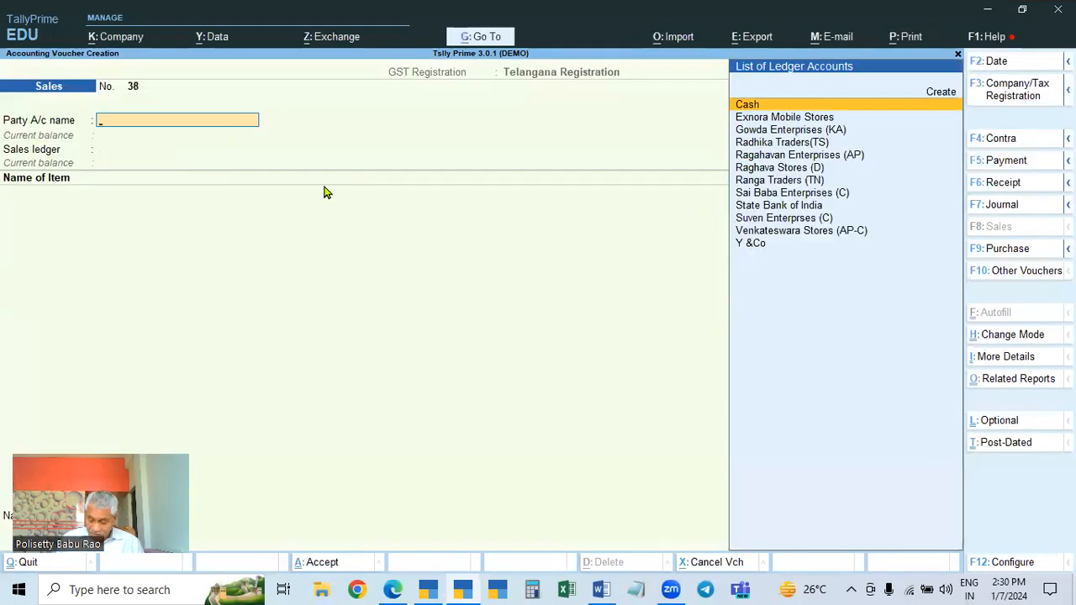
# Go back to the saved Sales voucher No. 37
pyautogui.press('pageup')
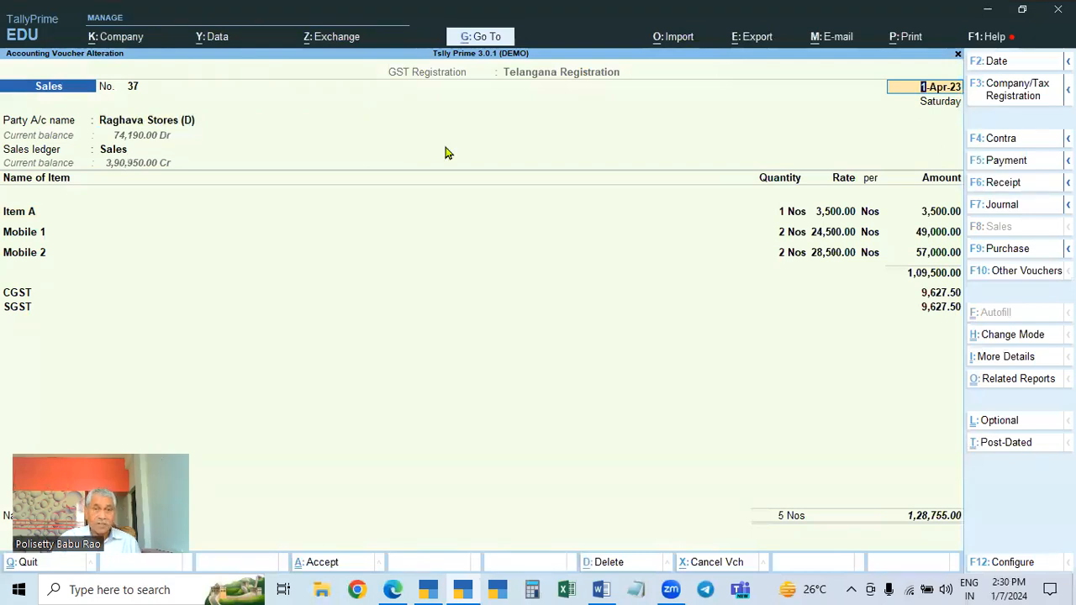
# Open Generate Payment Link/QR Code for the current voucher and choose reference number 37
pyautogui.hotkey('alt', 'z')
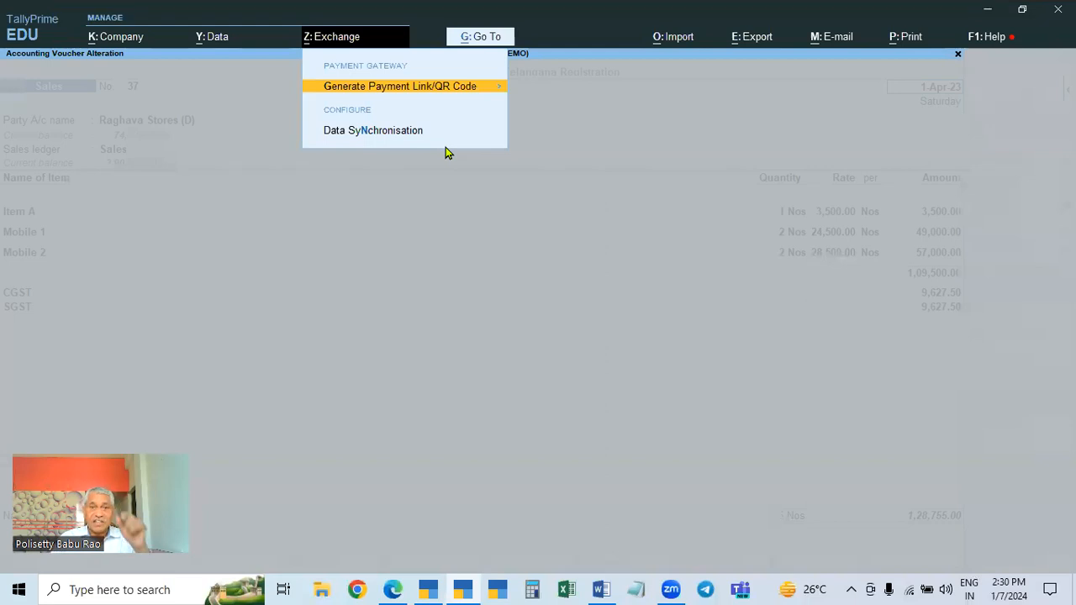
pyautogui.press('Down')
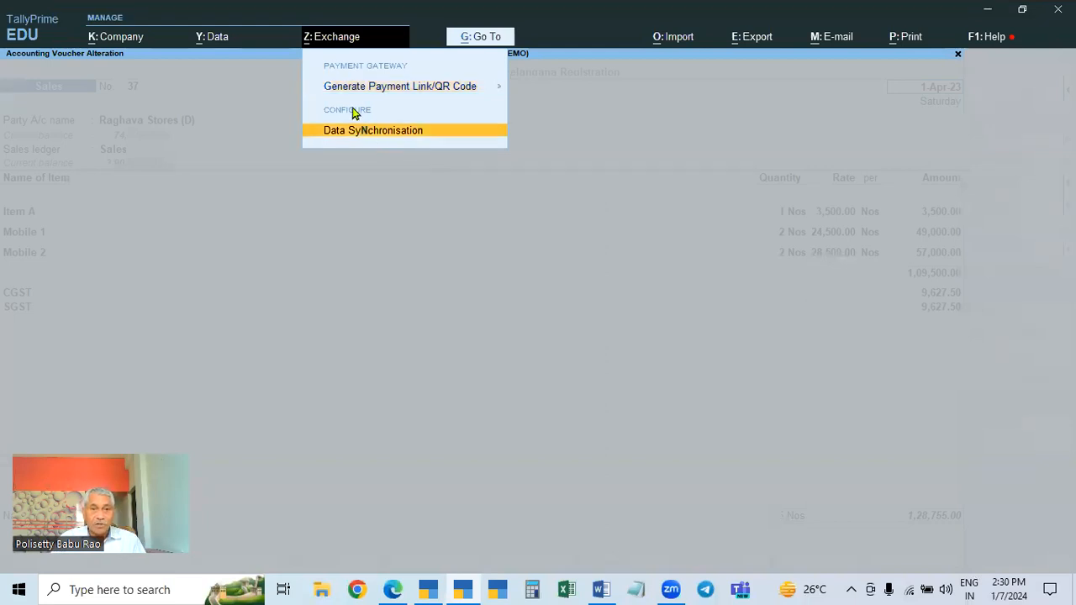
pyautogui.click(431, 94)
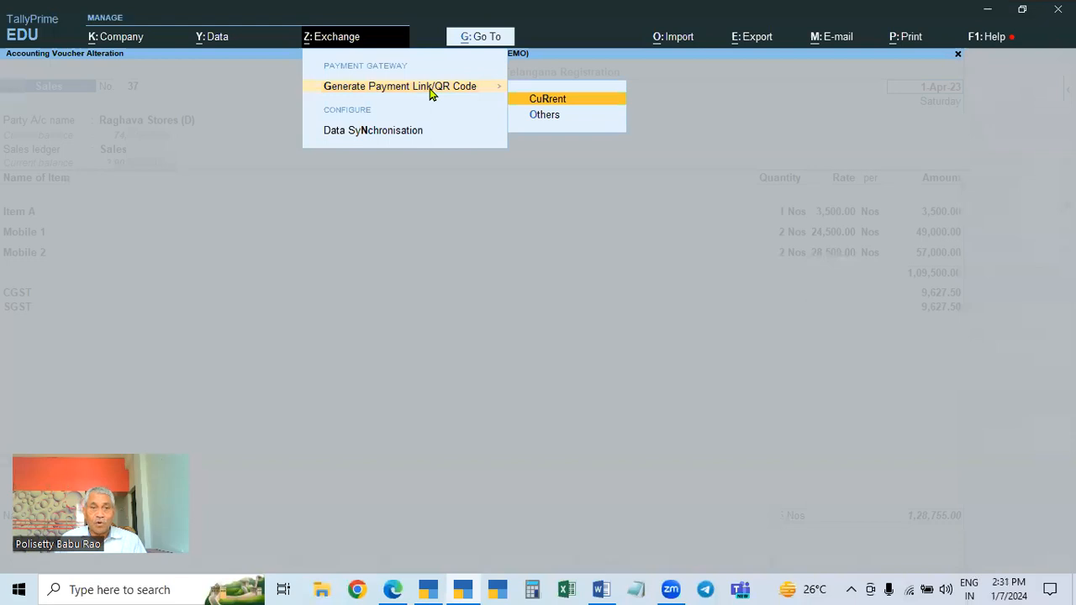
pyautogui.press('Escape')
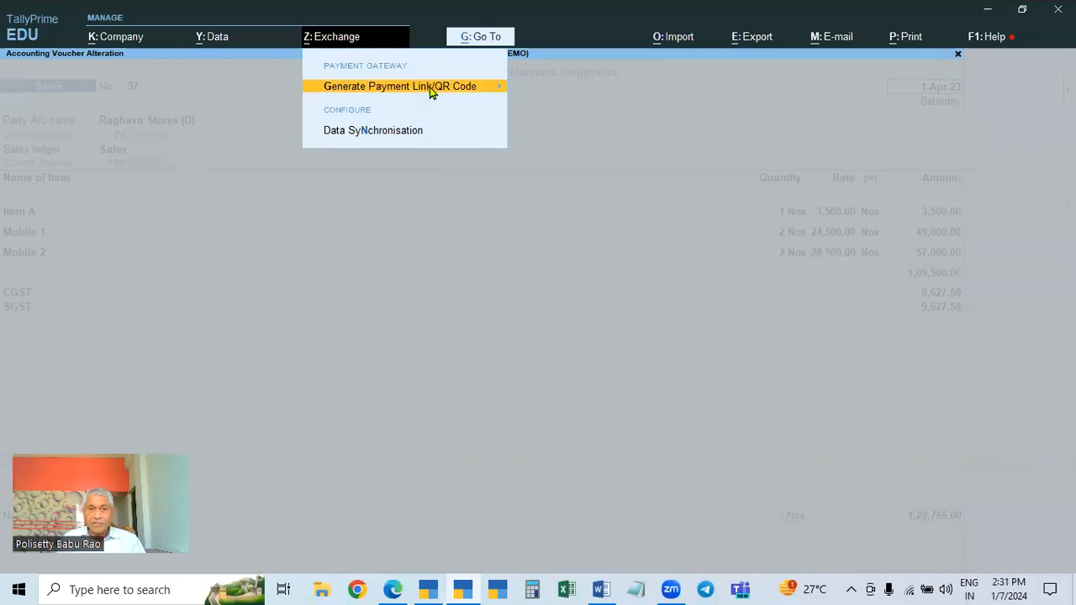
pyautogui.click(431, 95)
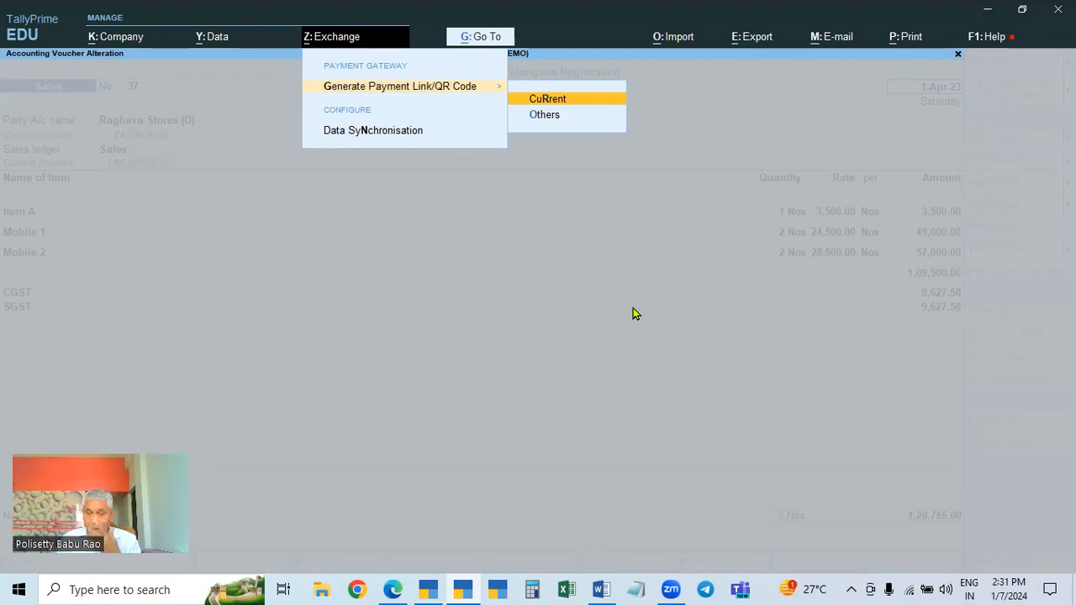
pyautogui.press('Return')
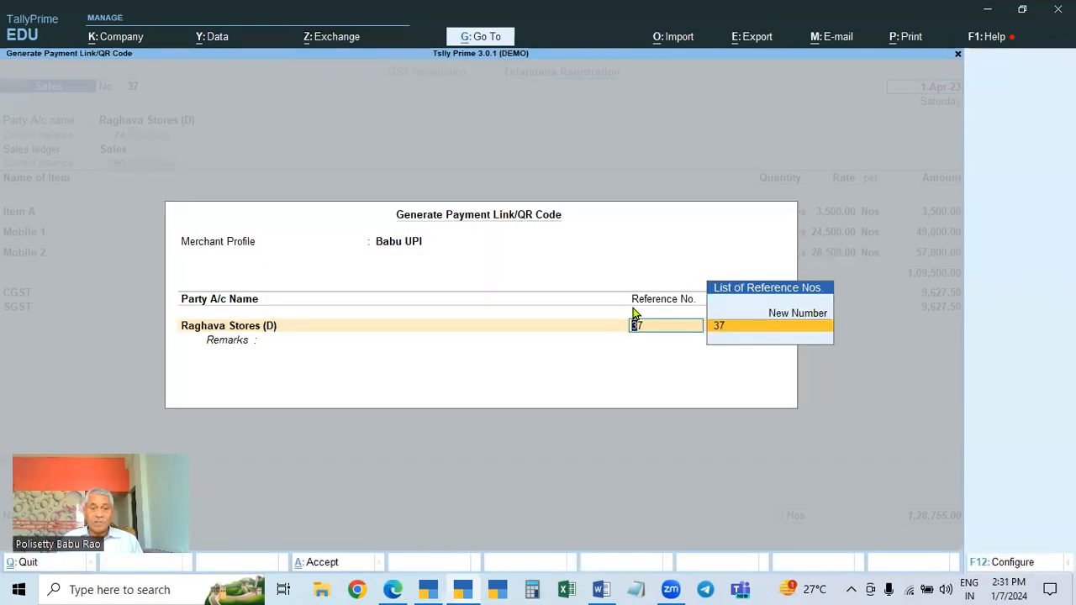
pyautogui.press('Up')
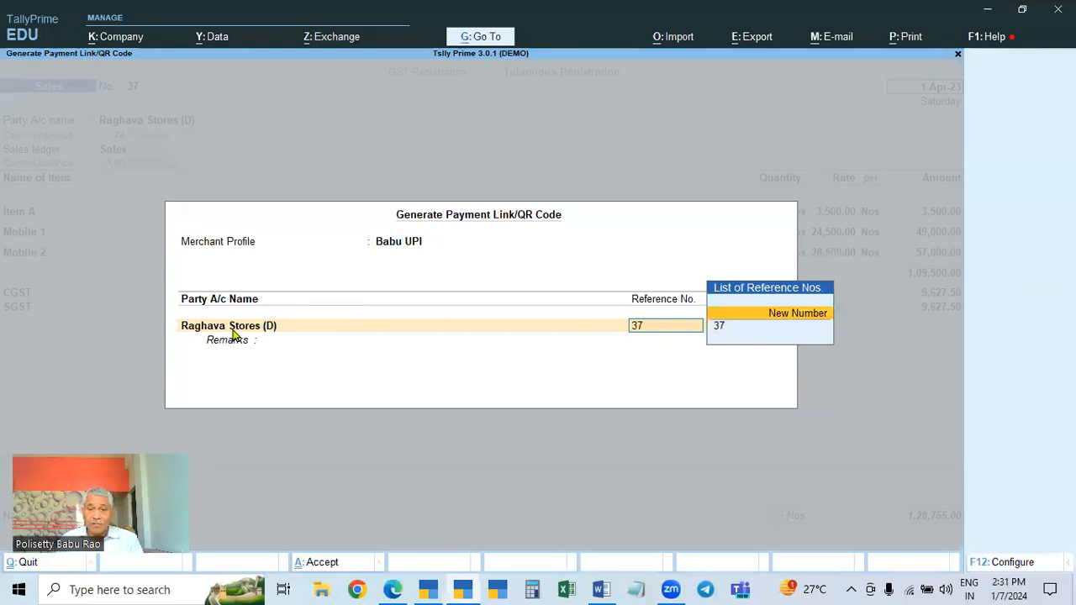
pyautogui.press('Return')
pyautogui.press('Escape')
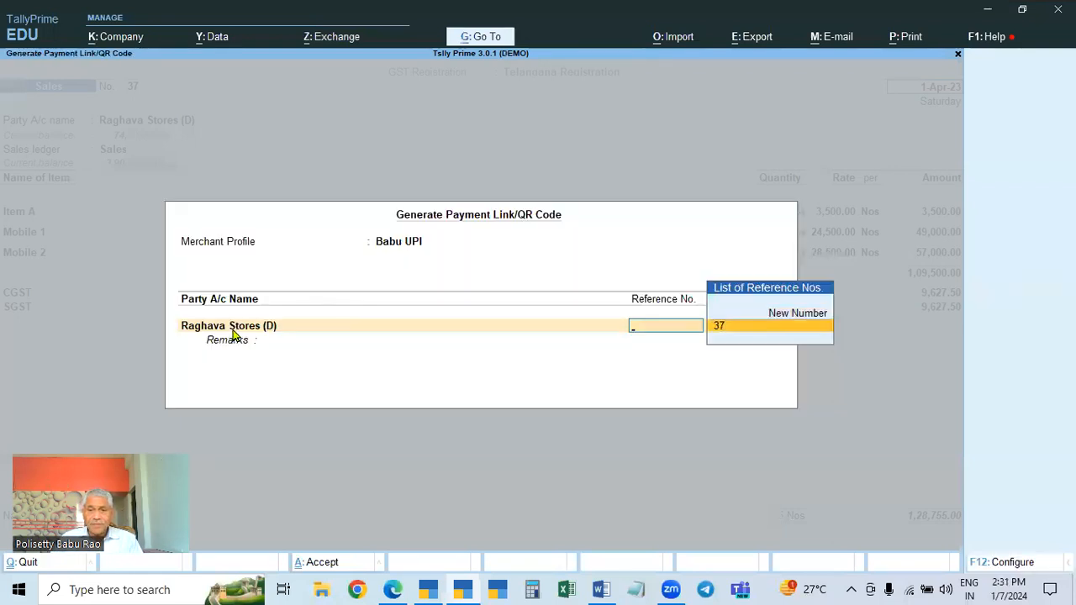
pyautogui.press('Return')
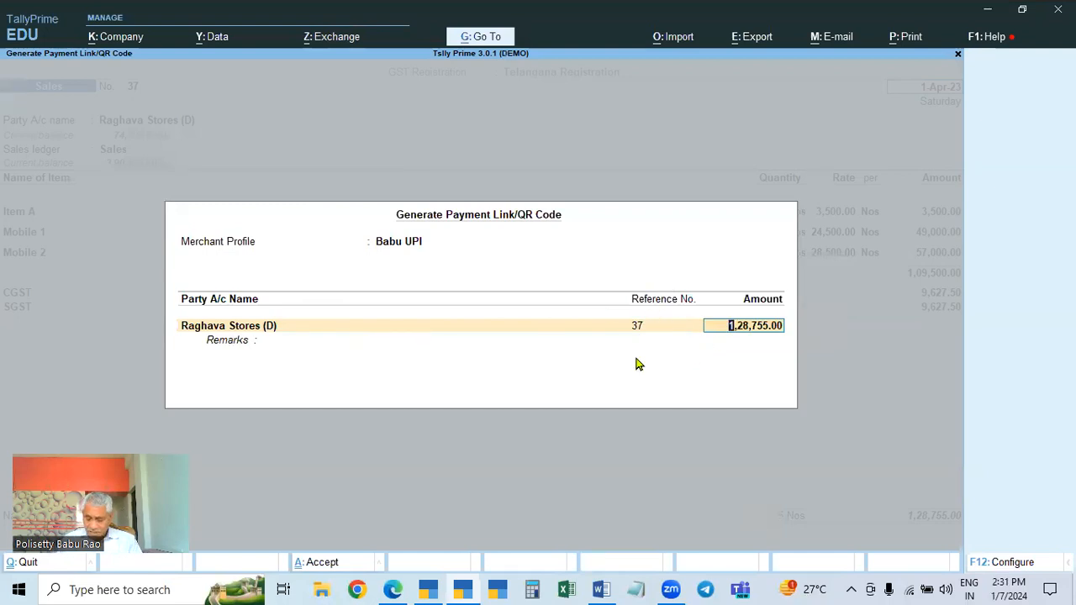
# Configure the payment link dialog to hide the expiry period
pyautogui.press('F12')
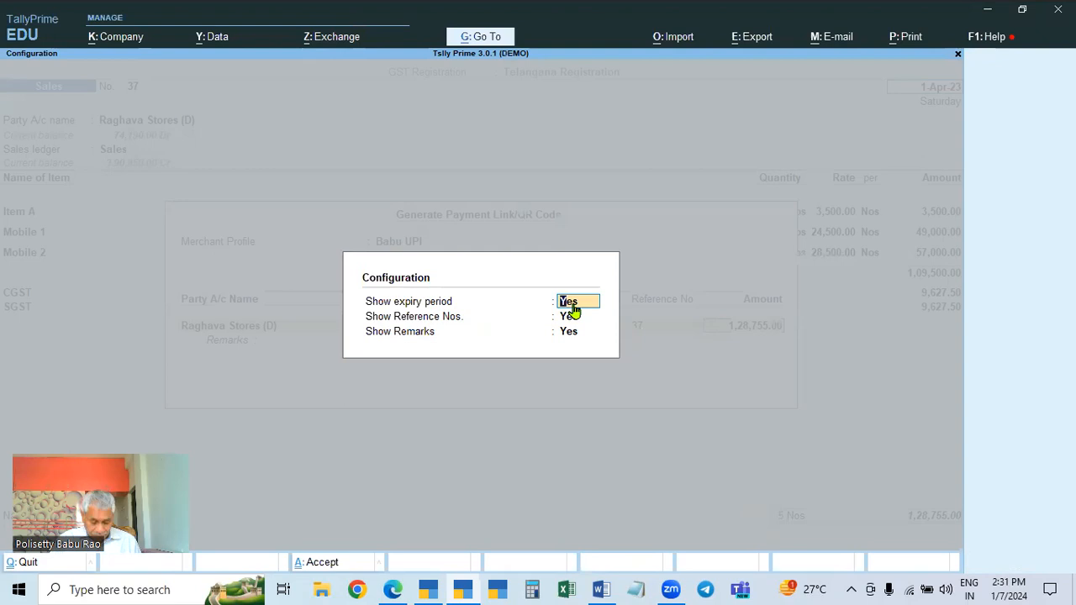
pyautogui.write('n')
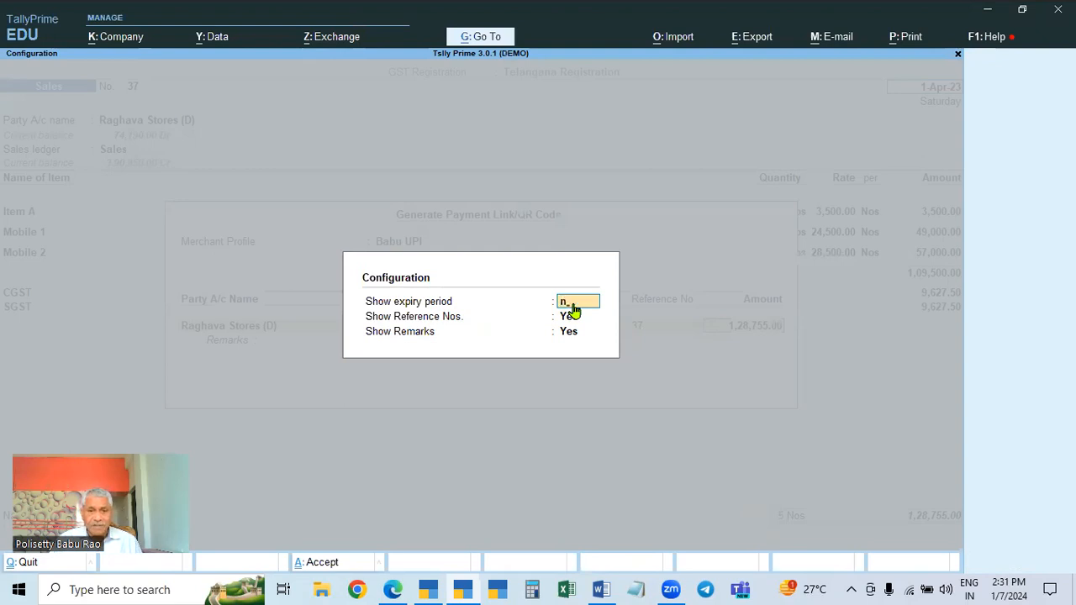
pyautogui.press('Return')
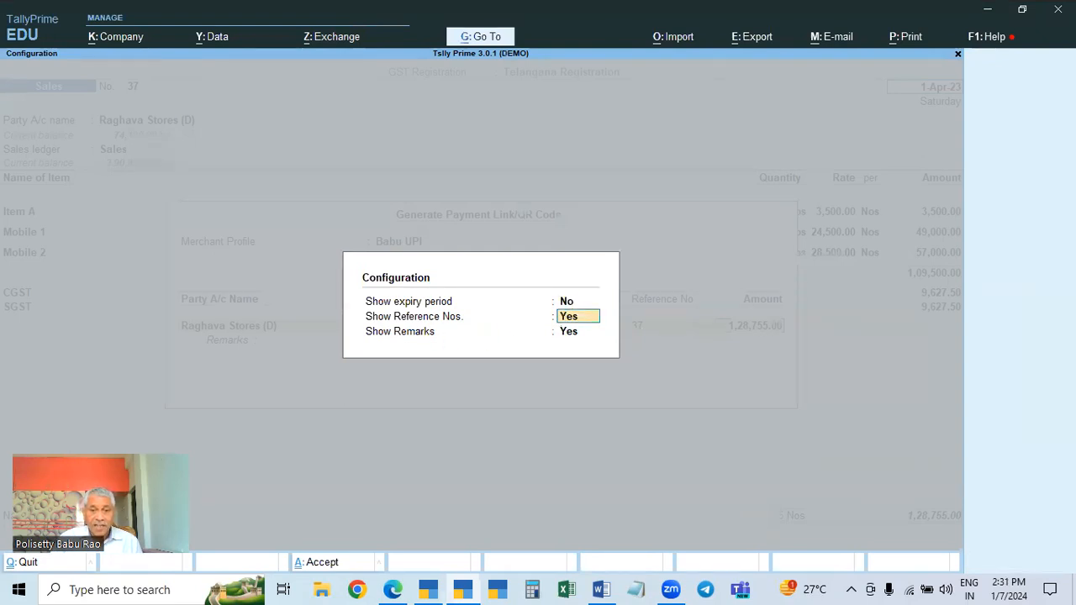
pyautogui.press('Return')
pyautogui.press('Return')
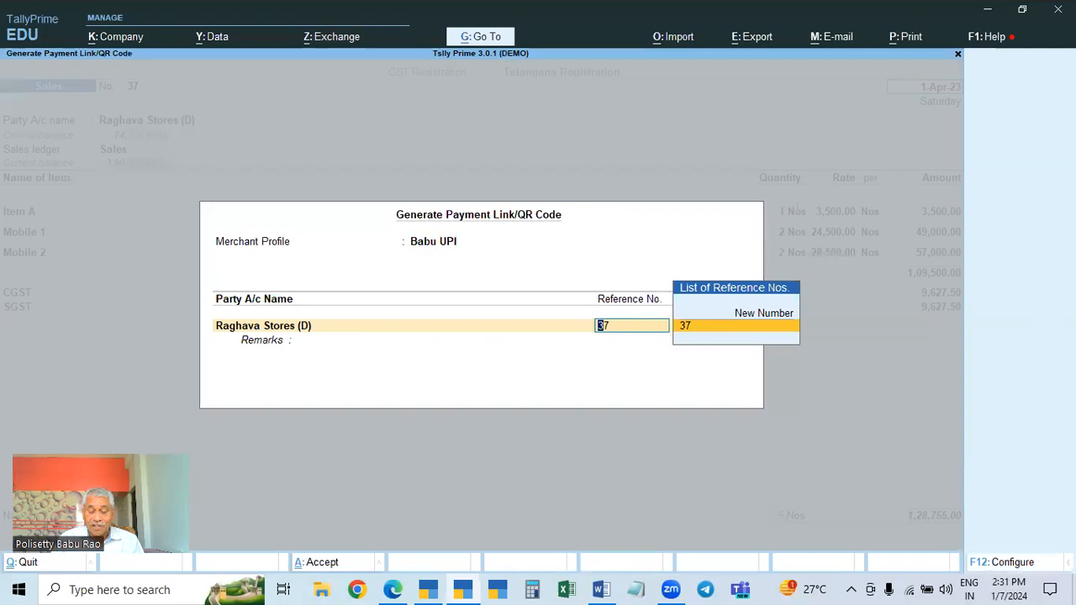
# Set the payment link amount for reference 37 to 1,00,000
pyautogui.press('Return')
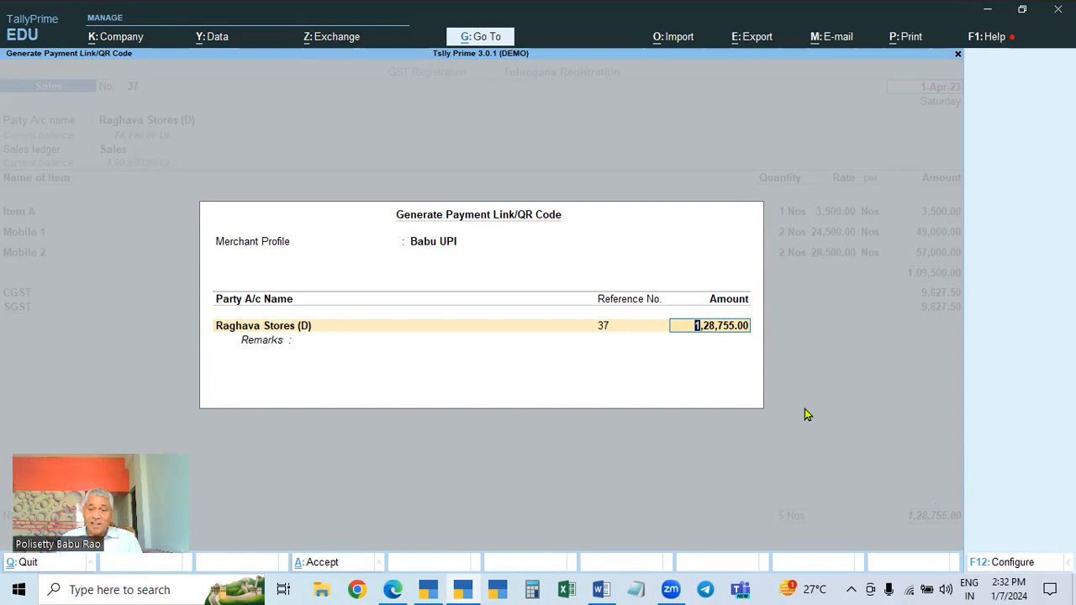
pyautogui.write('10,0')
pyautogui.write('0,000')
pyautogui.press('Return')
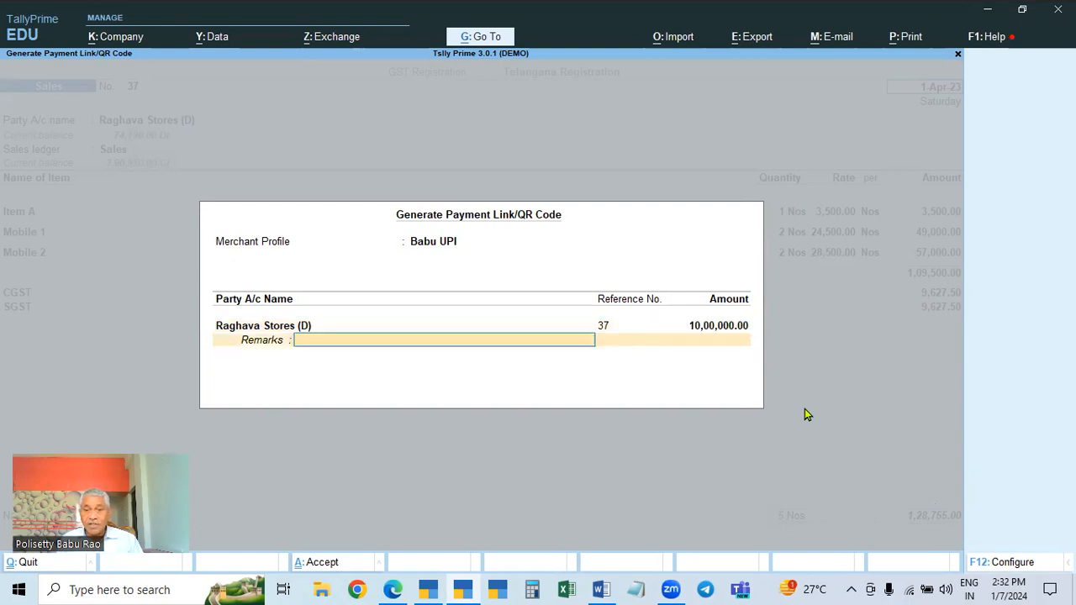
pyautogui.press('BackSpace')
pyautogui.write('1,00,00')
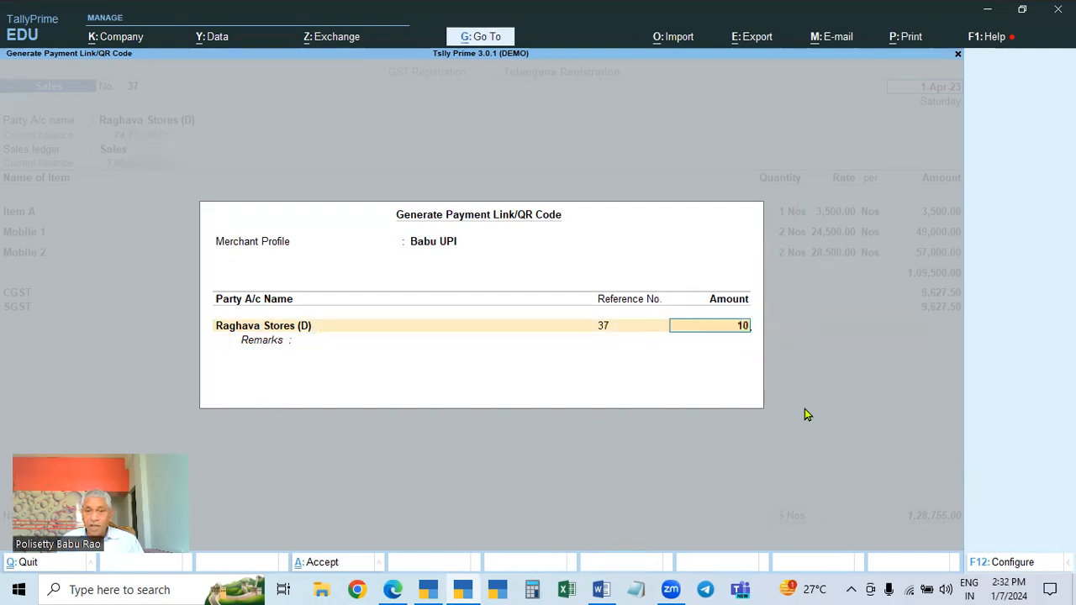
pyautogui.write('0000')
pyautogui.press('Return')
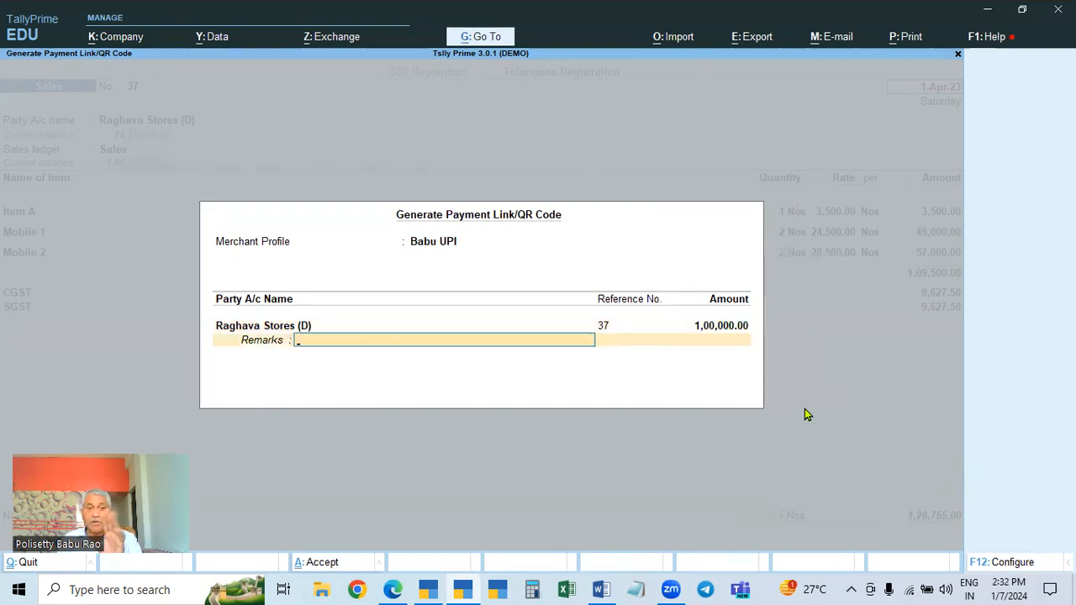
pyautogui.press('BackSpace')
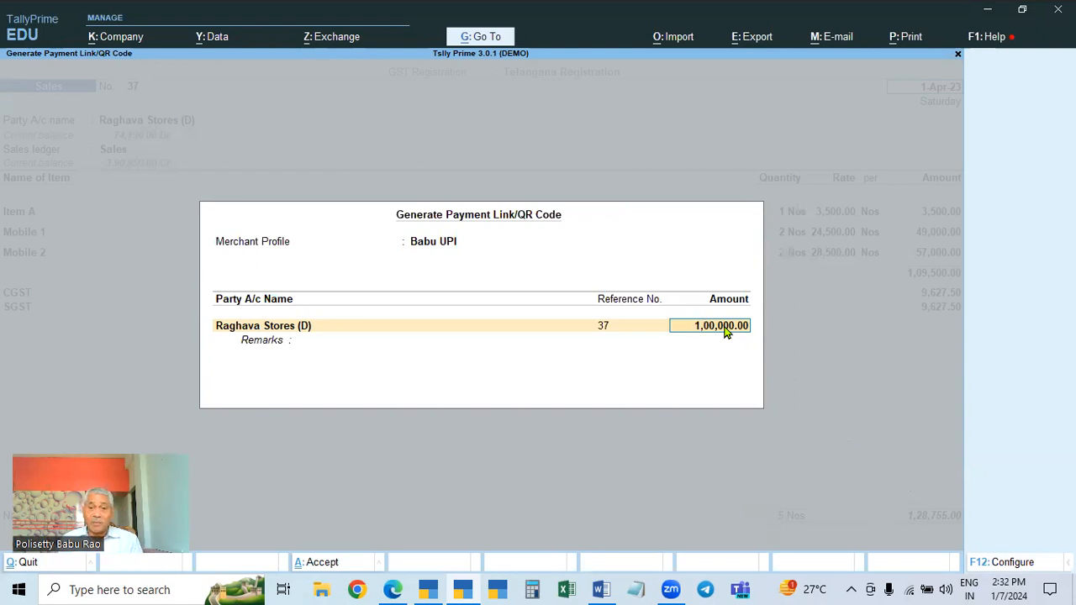
pyautogui.press('Return')
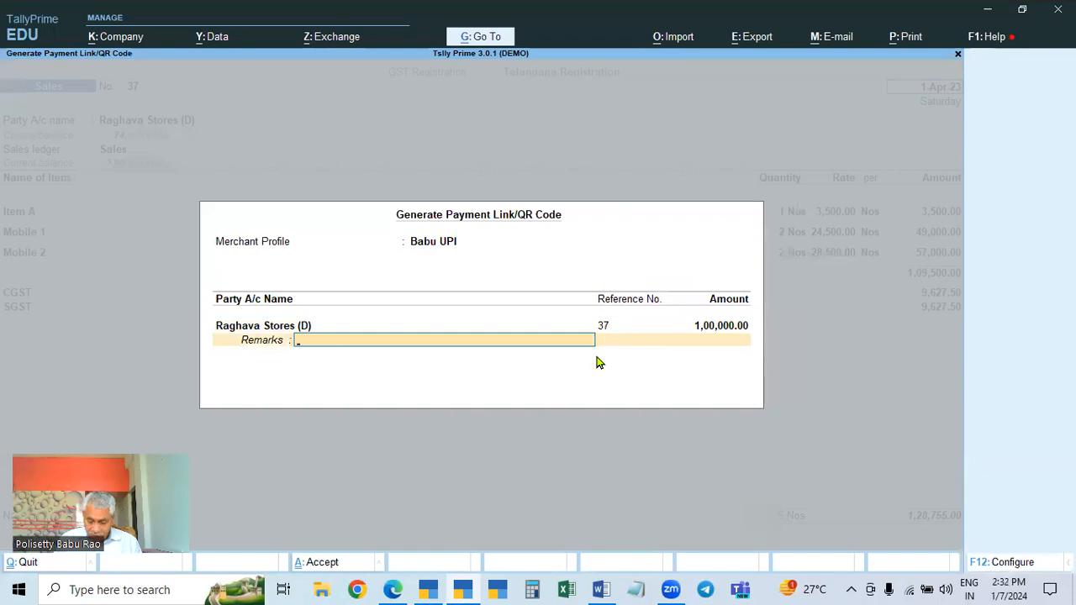
pyautogui.press('F12')
pyautogui.press('Escape')
pyautogui.press('Escape')
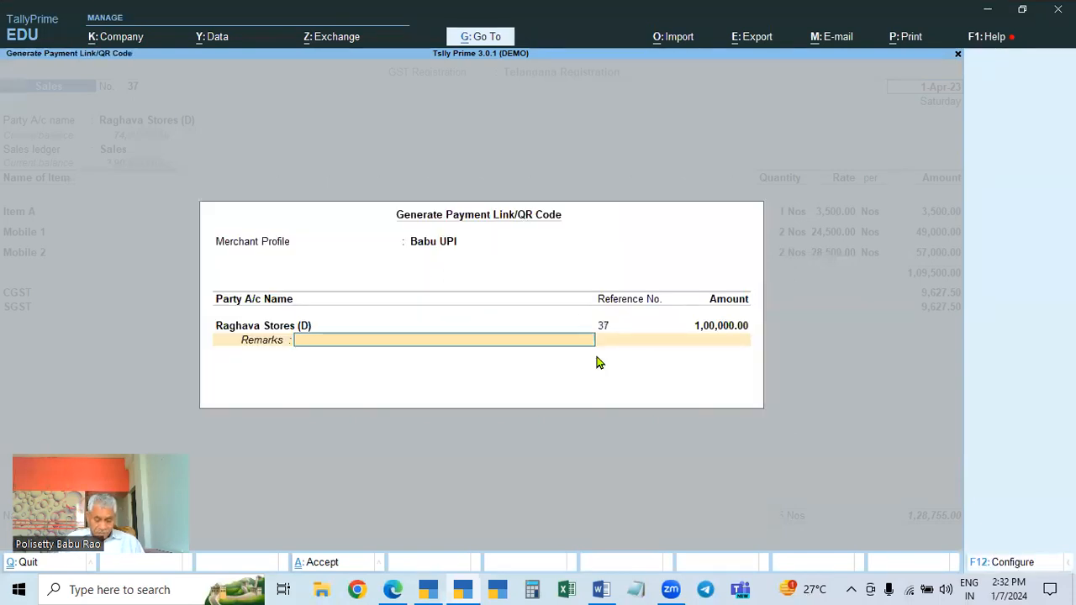
# Enter the remarks "payment to be made within 20 days"
pyautogui.write('nt ')
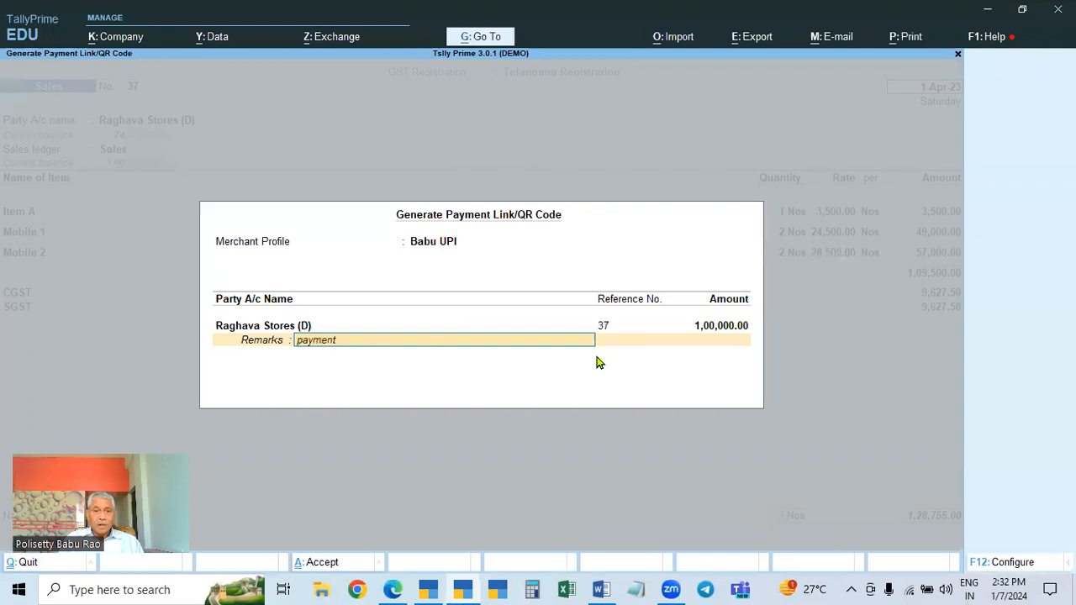
pyautogui.write('to be made within 20')
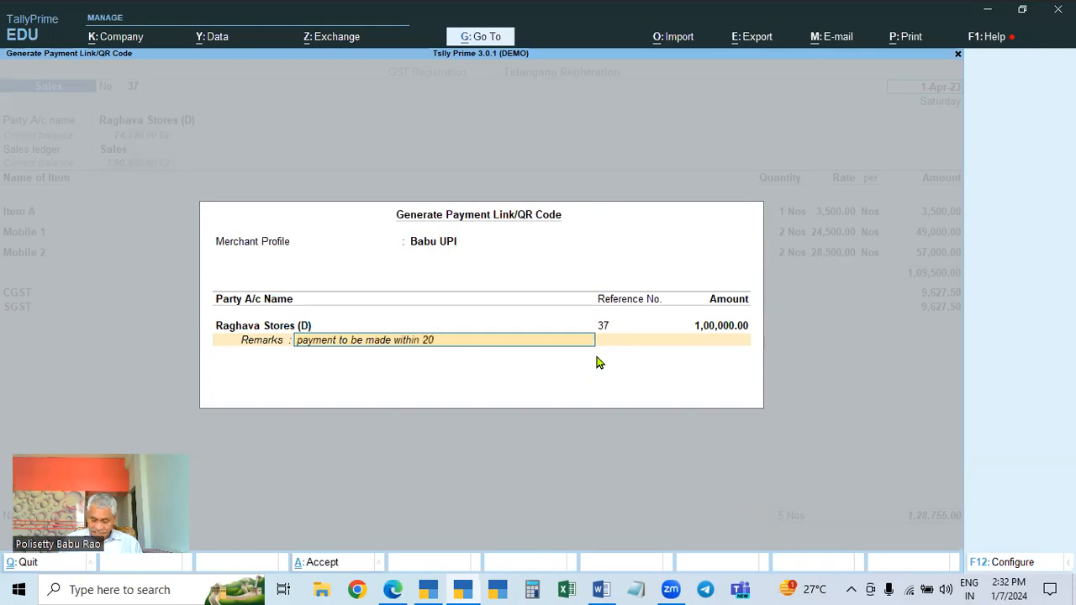
pyautogui.write(' days')
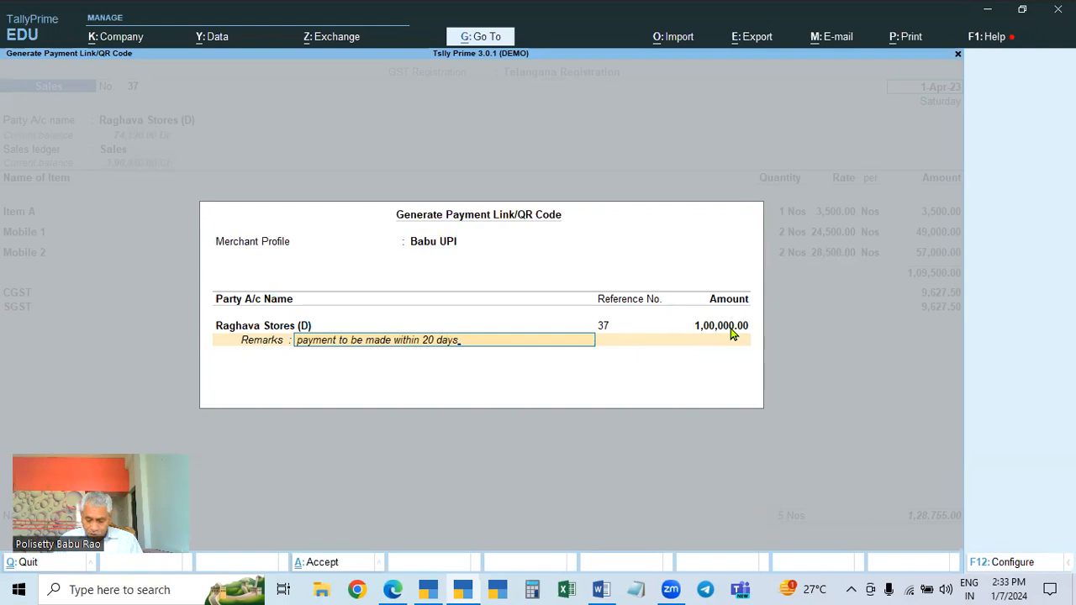
pyautogui.press('F12')
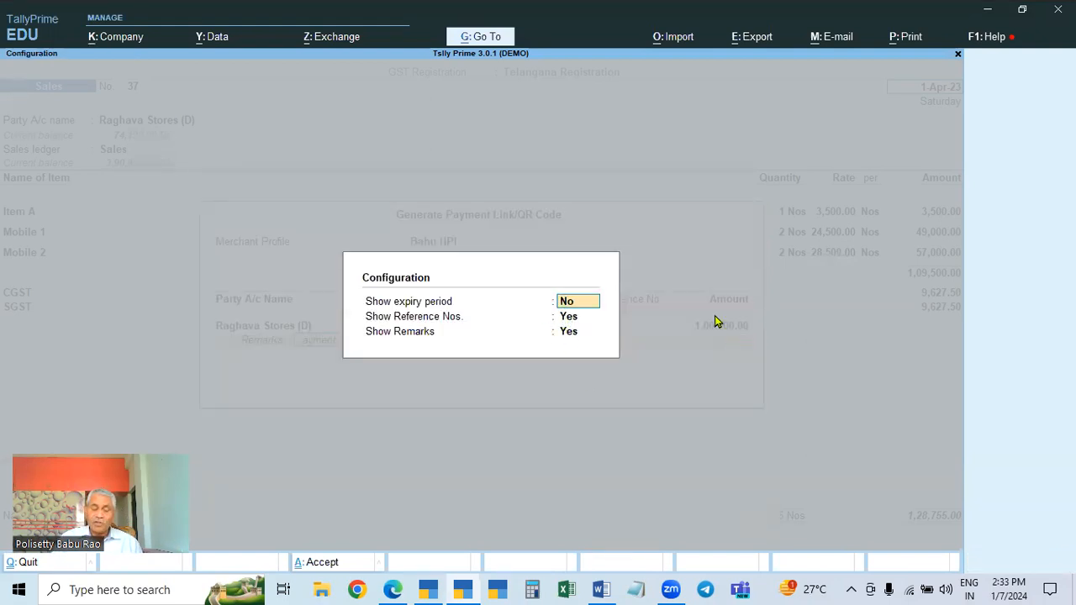
pyautogui.press('Return')
pyautogui.press('Return')
pyautogui.press('Return')
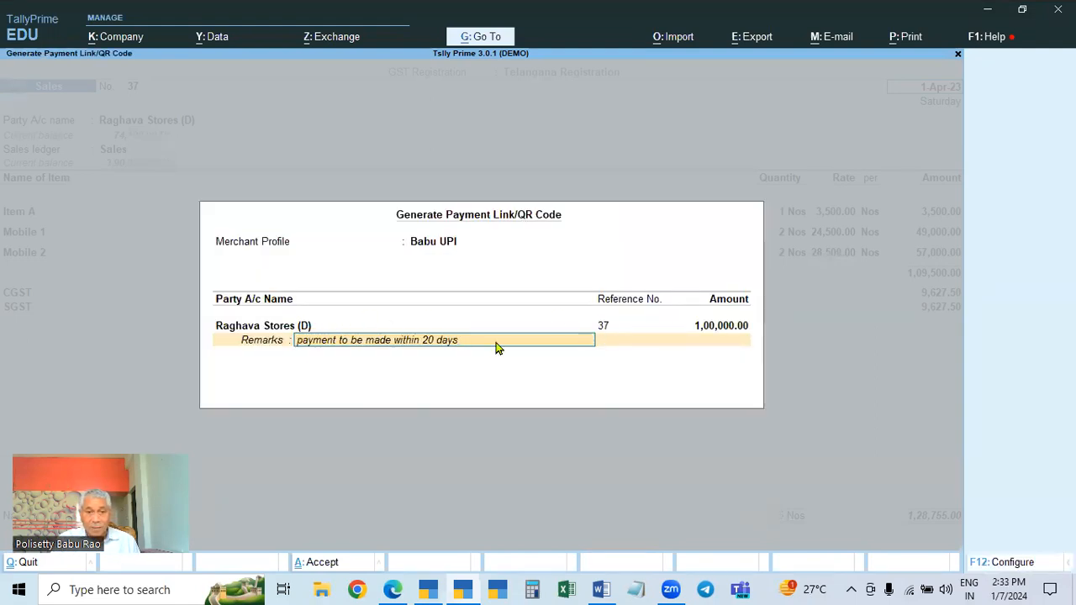
# Try to generate the payment link/QR code by accepting the dialog, then close the error
pyautogui.press('Return')
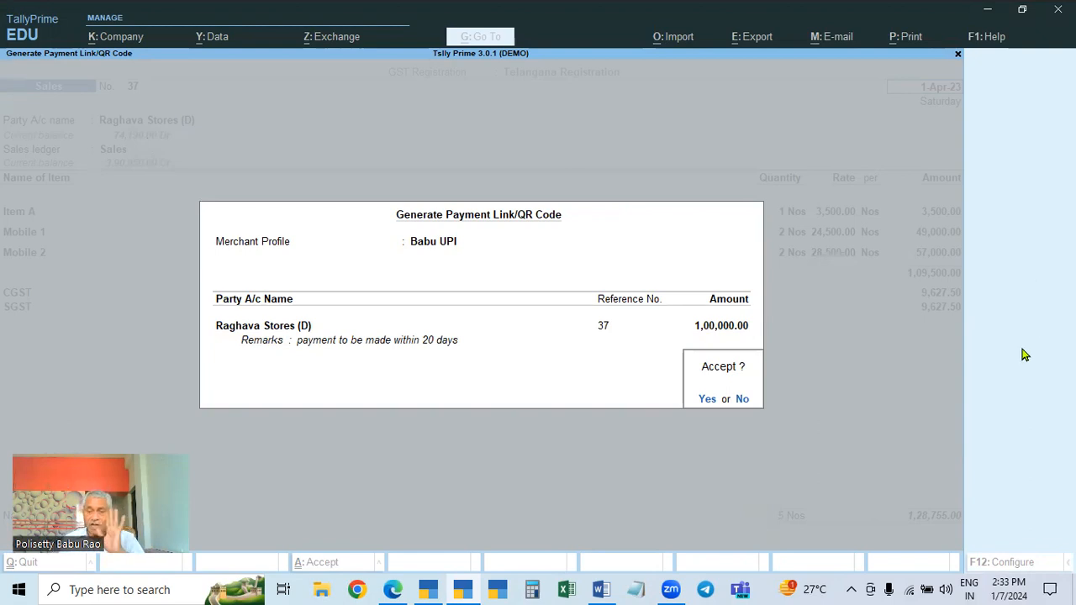
pyautogui.press('Return')
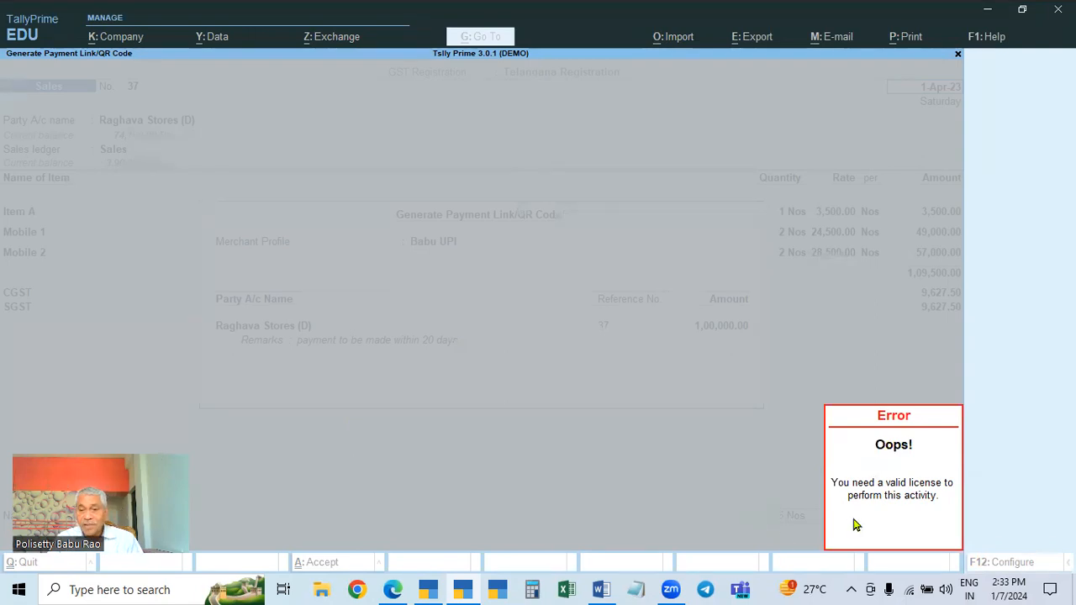
pyautogui.press('Escape')
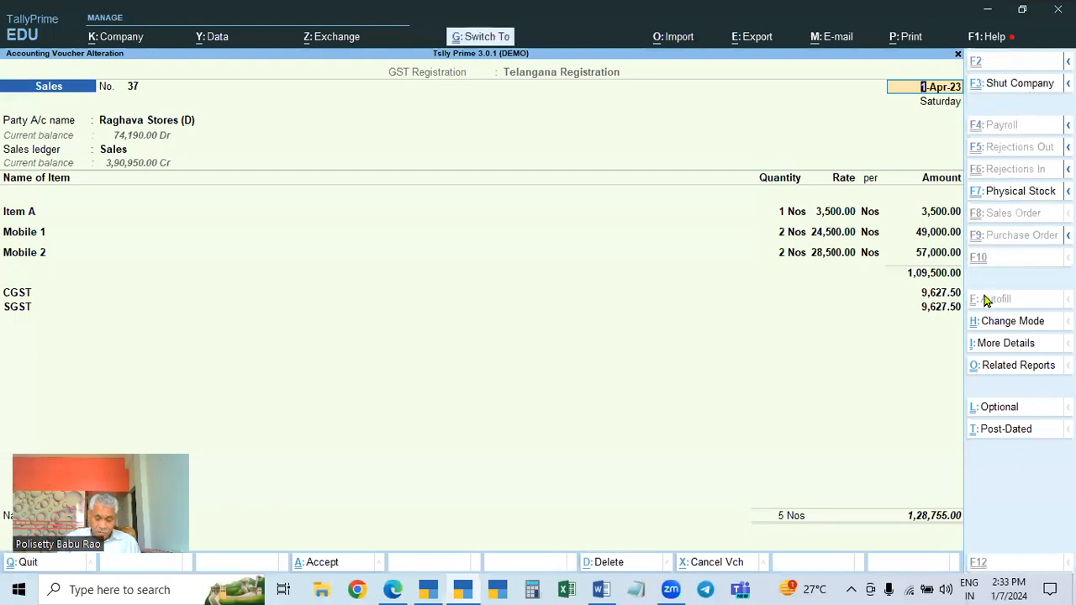
# Preview the Tax Invoice print of Sales voucher 37 and zoom in to examine its details
pyautogui.hotkey('ctrl', 'p')
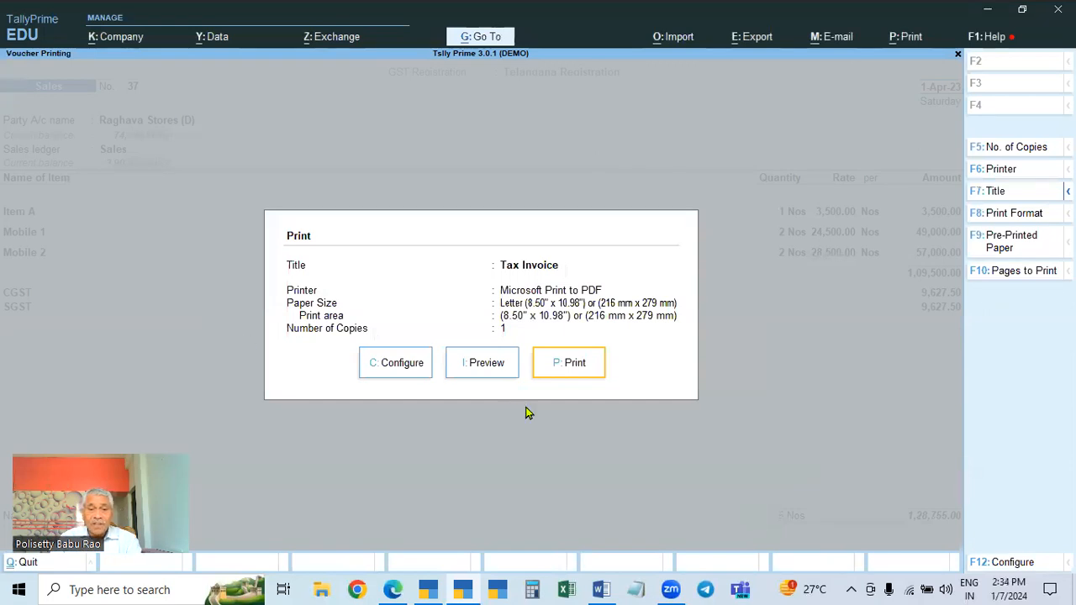
pyautogui.click(485, 368)
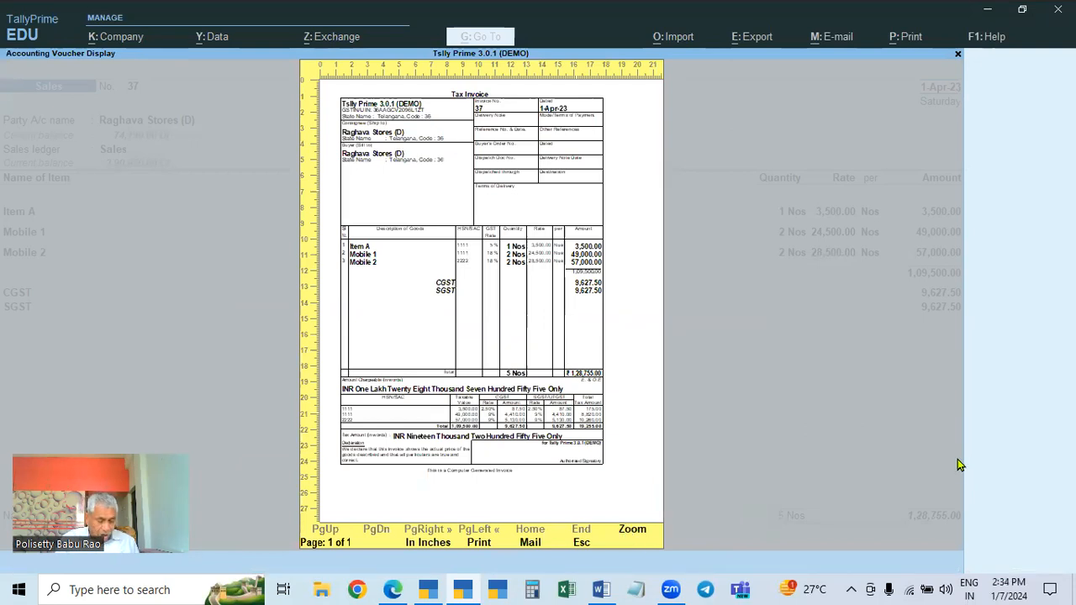
pyautogui.hotkey('alt', 'z')
pyautogui.hotkey('alt', 'z')
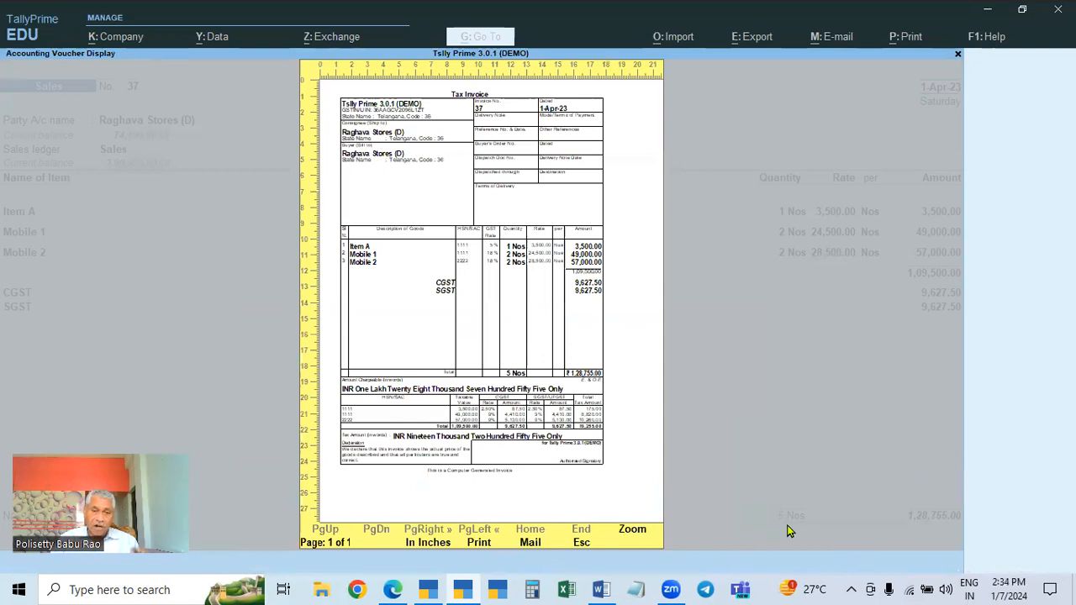
pyautogui.hotkey('alt', 'z')
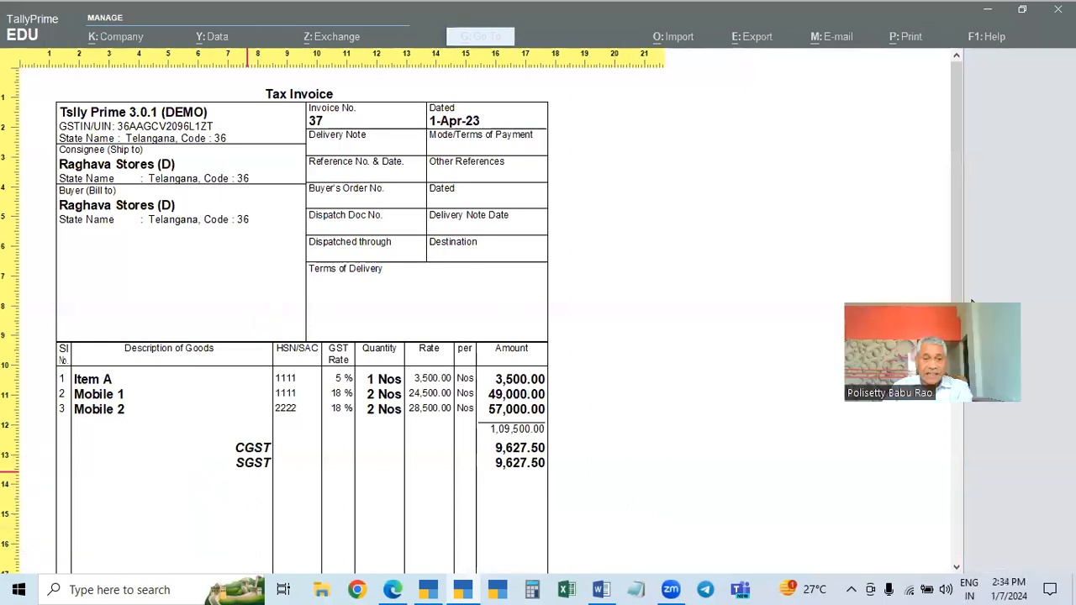
pyautogui.scroll(-3, 711, 335)
pyautogui.scroll(-1, 641, 375)
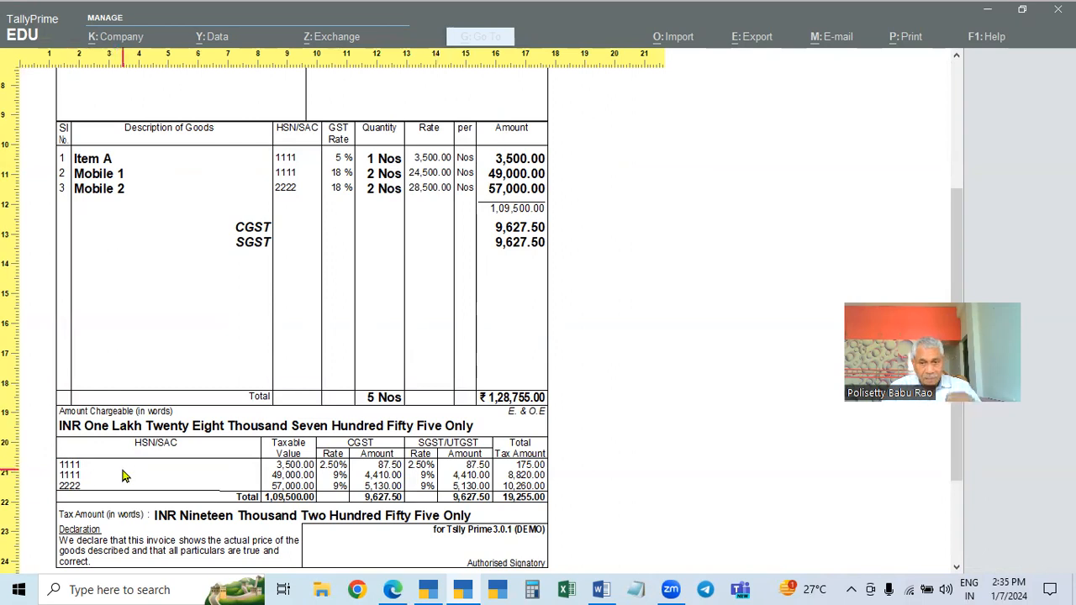
pyautogui.scroll(1, 673, 452)
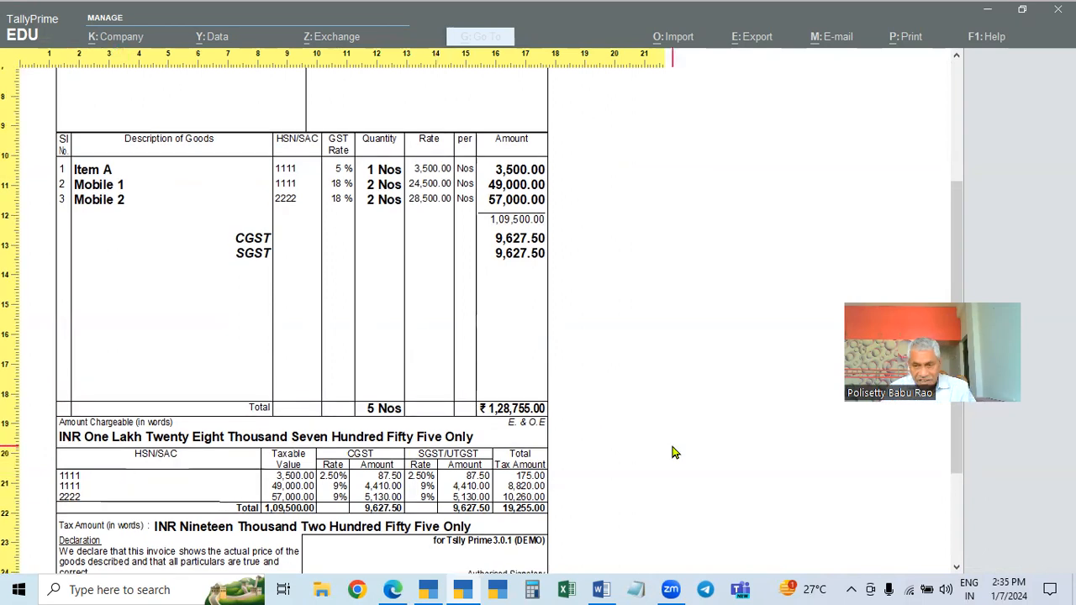
pyautogui.scroll(1, 672, 453)
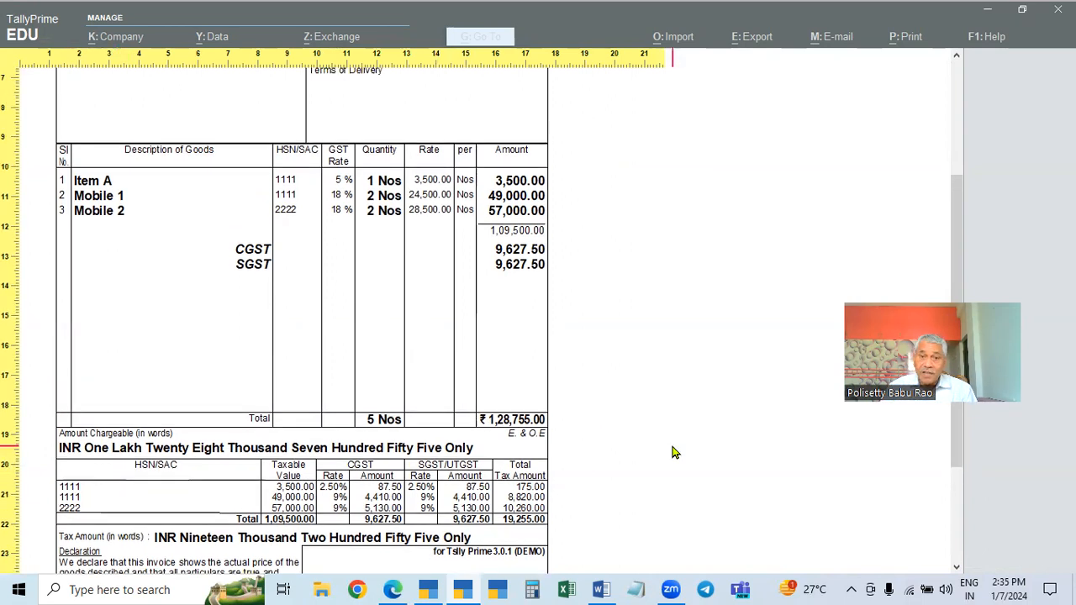
# Scroll to the bottom of the invoice preview and close it
pyautogui.scroll(-3, 673, 452)
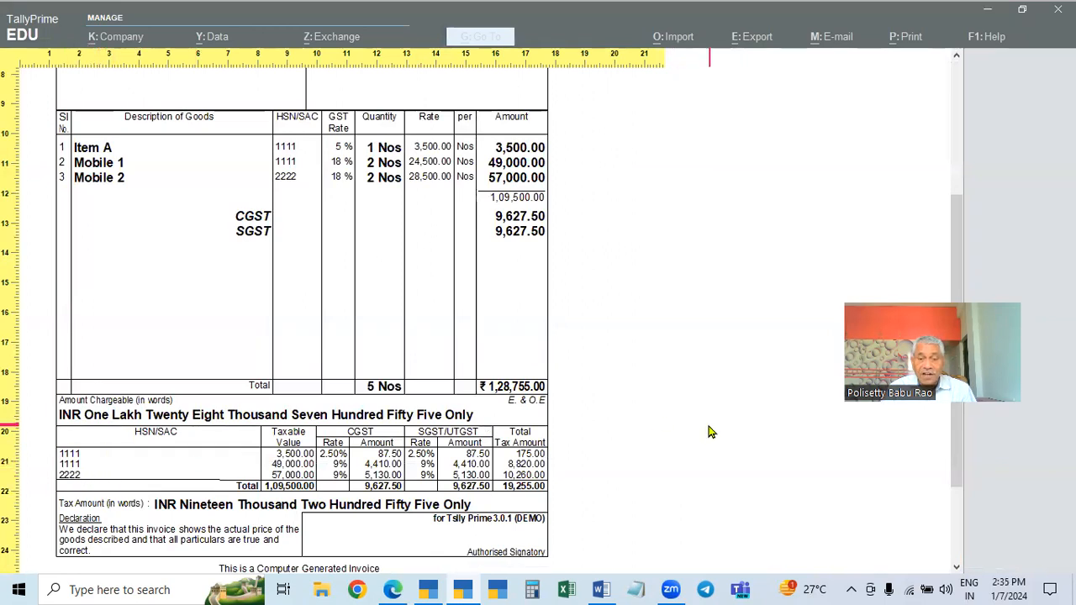
pyautogui.press('Escape')
pyautogui.press('Escape')
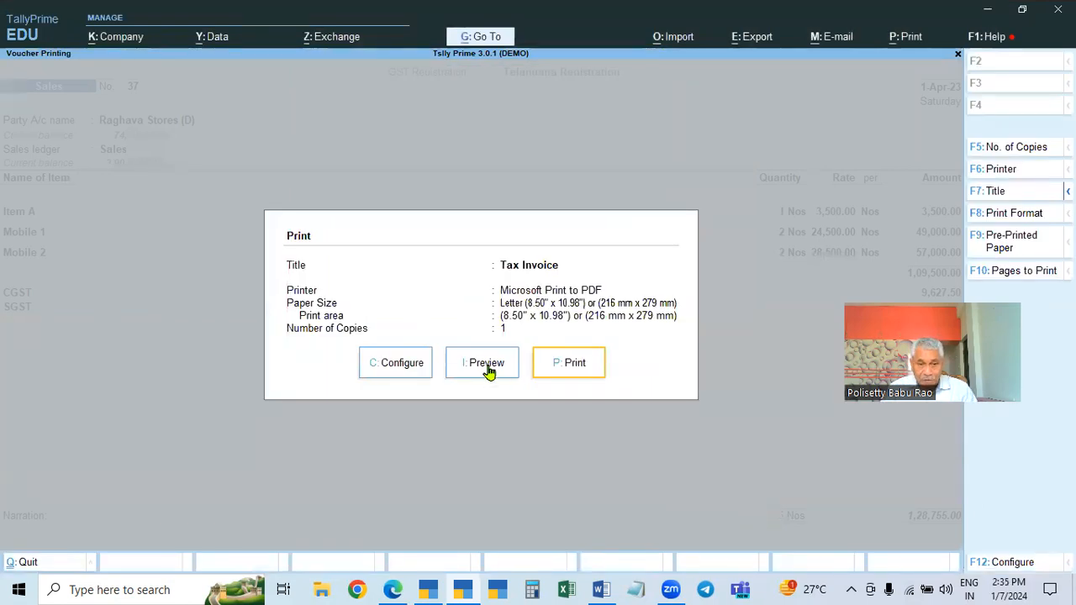
# Set the invoice print configuration's Method of Payment Request to Link & QR Code
pyautogui.click(398, 367)
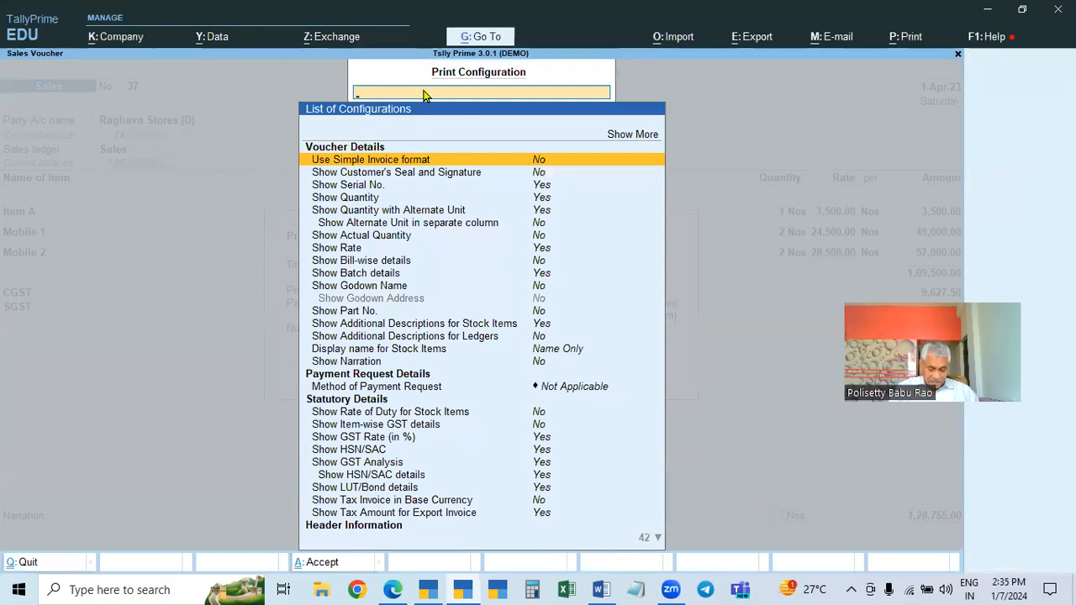
pyautogui.write('Pay')
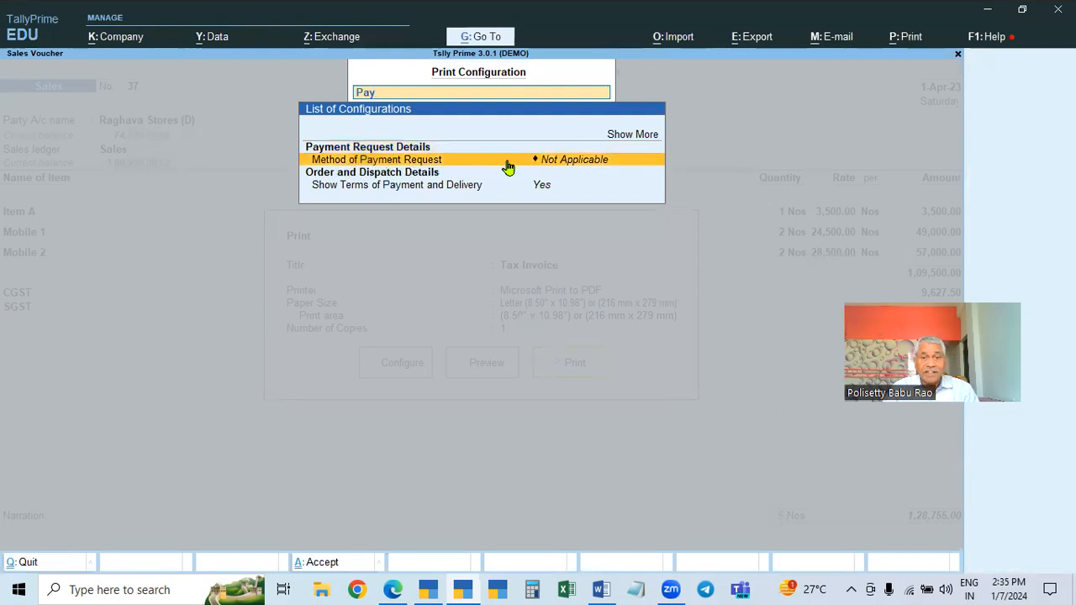
pyautogui.click(552, 165)
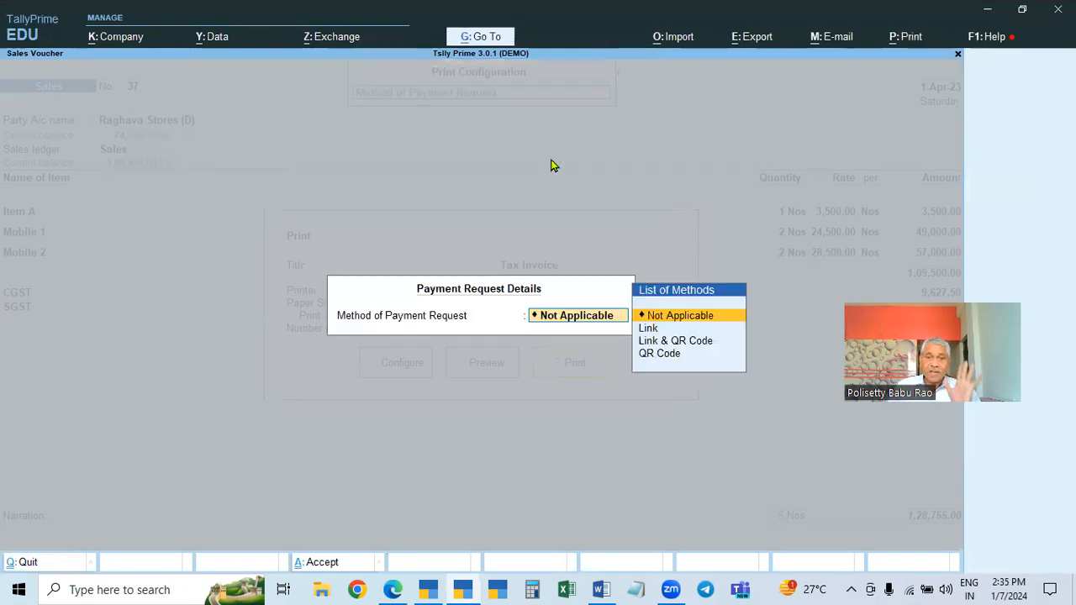
pyautogui.click(685, 347)
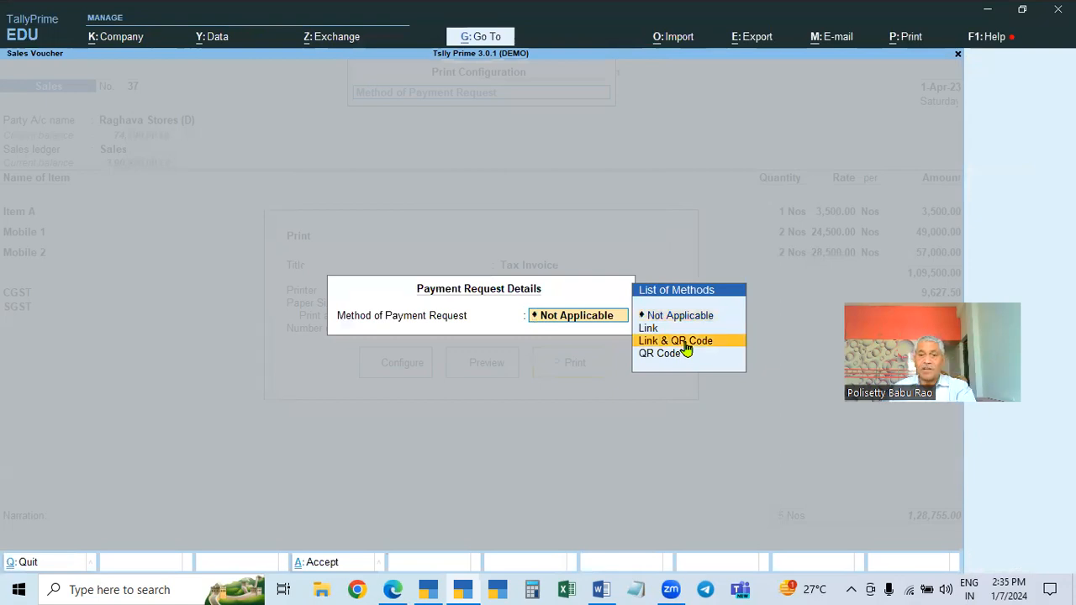
pyautogui.click(686, 347)
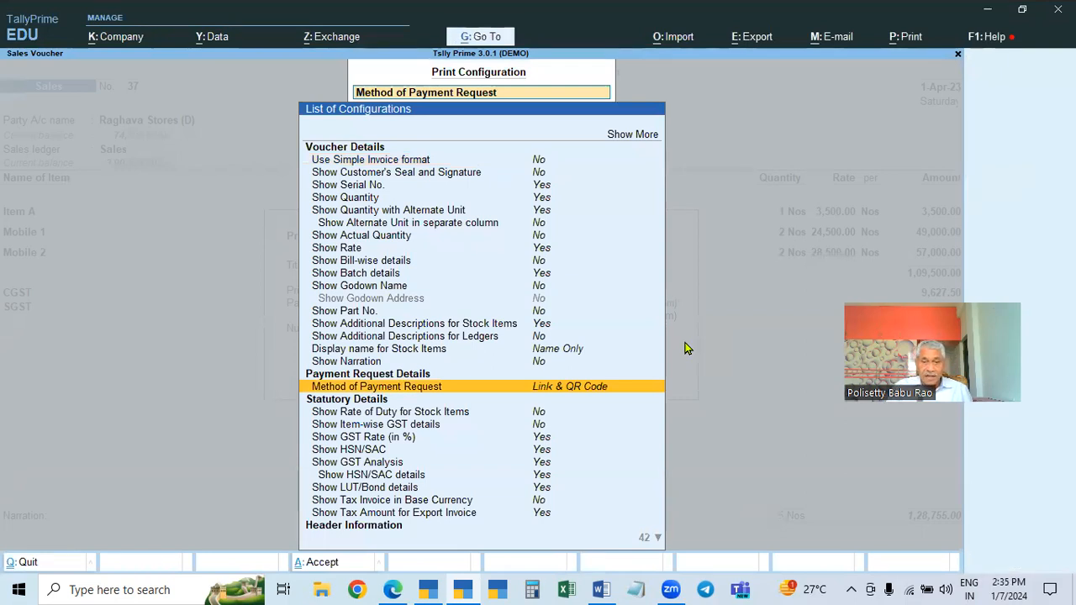
pyautogui.press('Escape')
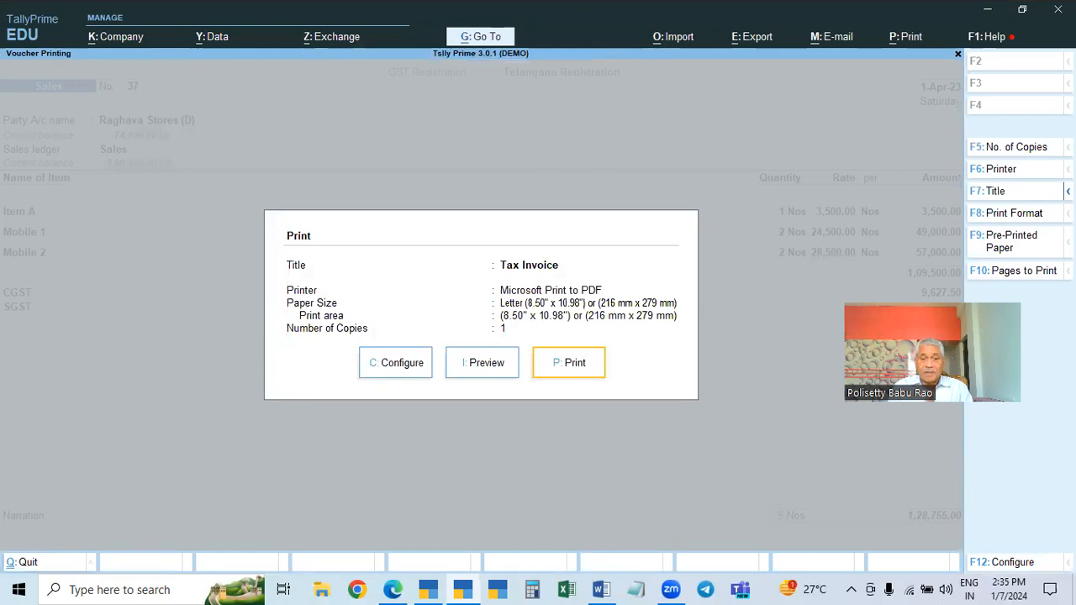
# Preview the Tax Invoice with the payment request setting and close the preview
pyautogui.click(482, 365)
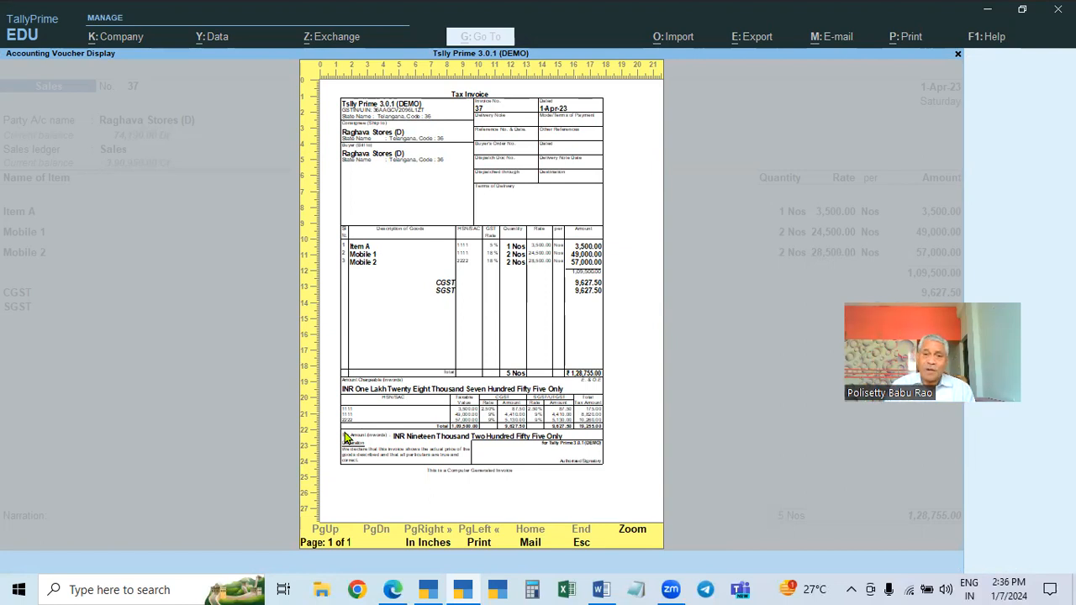
pyautogui.press('Escape')
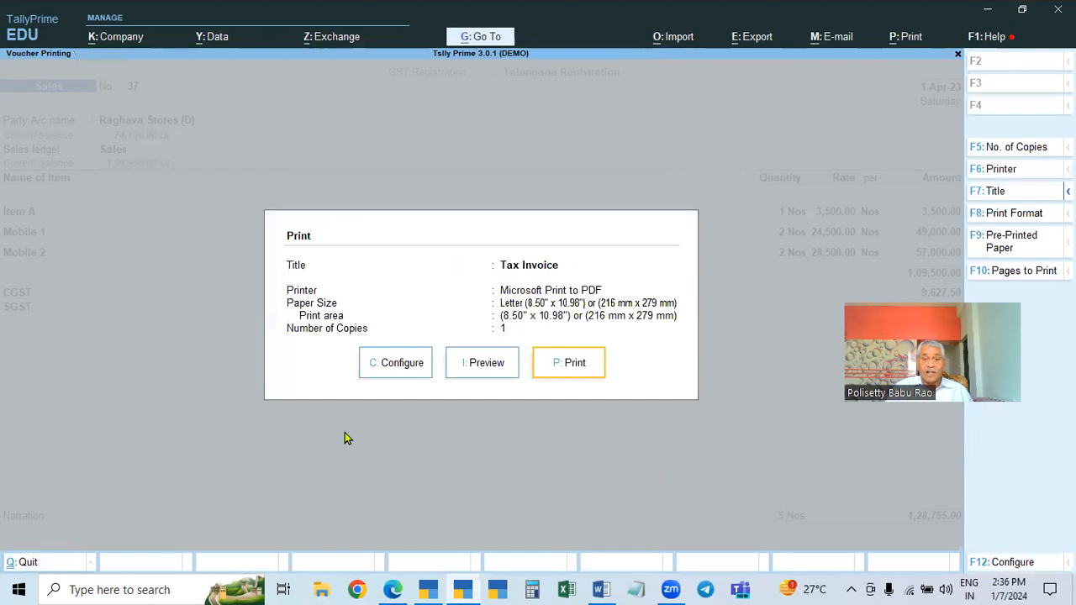
pyautogui.press('Escape')
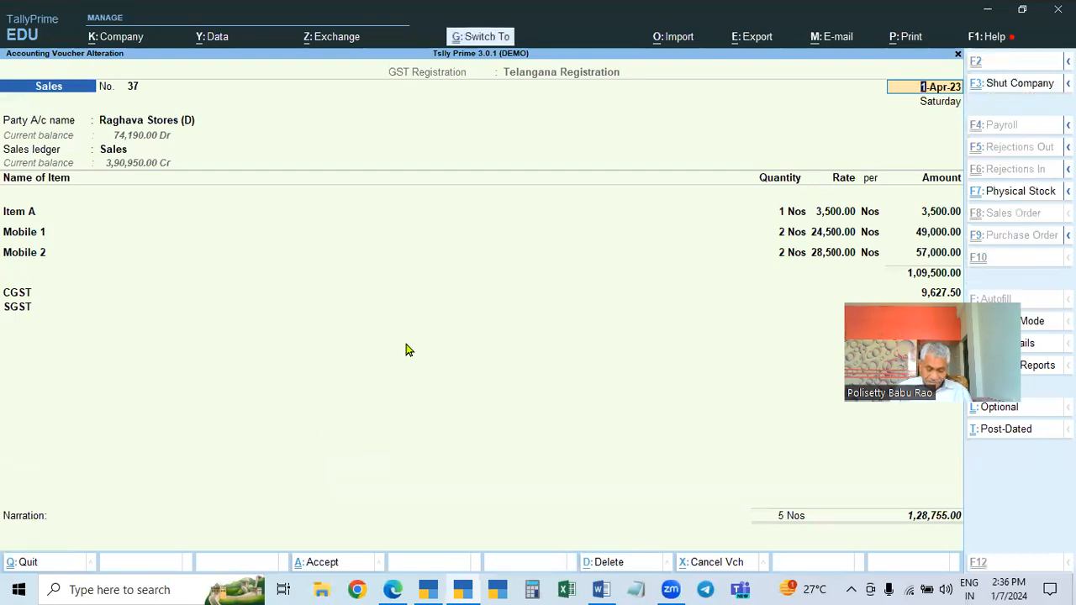
# Reopen printing for Sales voucher 37, preview it, and print the Tax Invoice to PDF
pyautogui.hotkey('ctrl', 'p')
pyautogui.click(468, 362)
pyautogui.press('Escape')
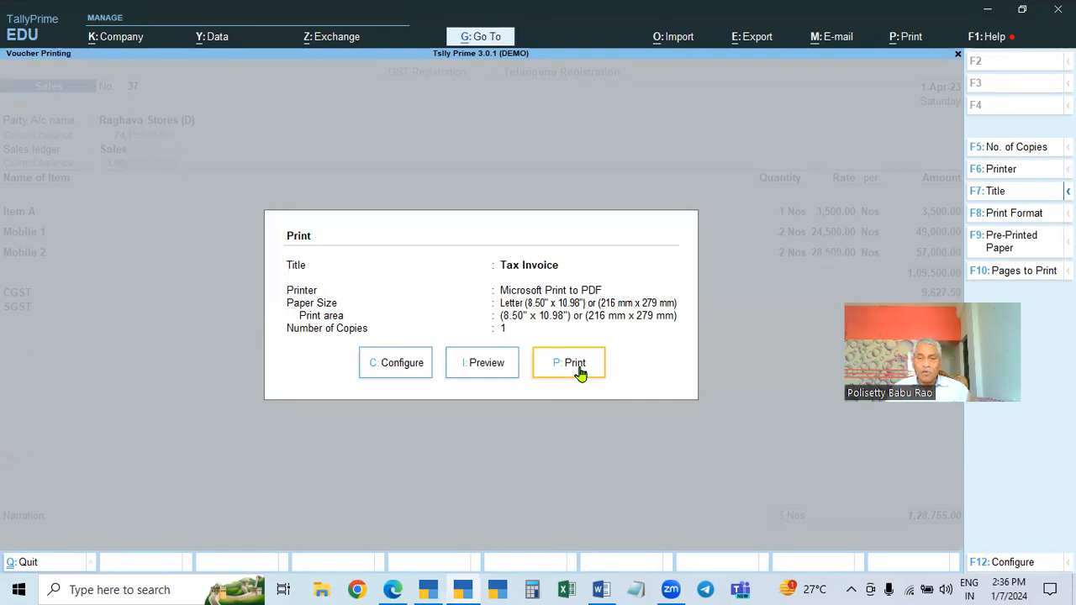
pyautogui.click(569, 364)
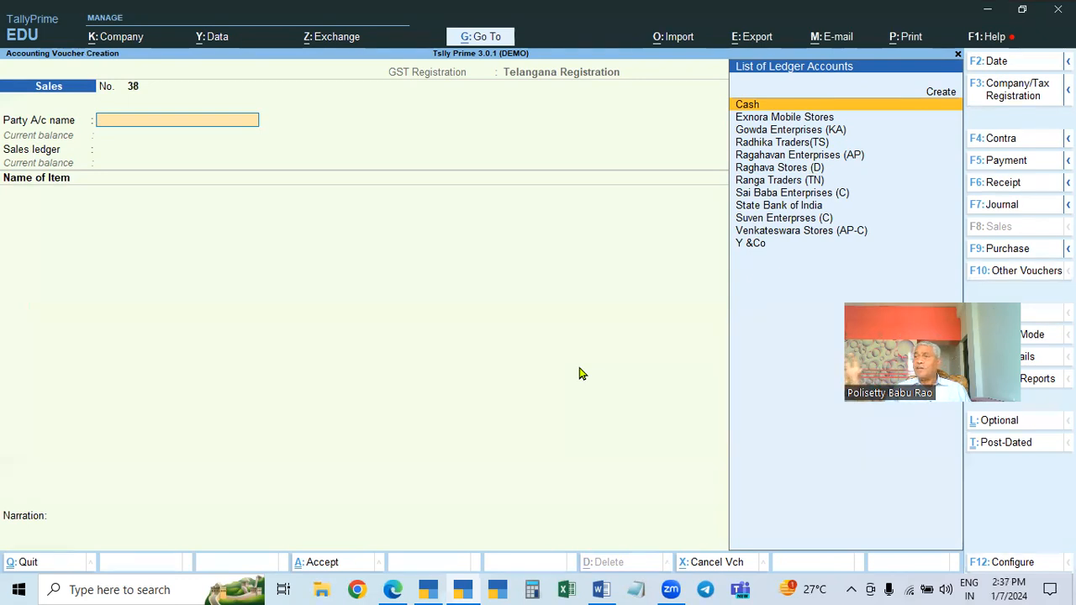
# Leave the new sales voucher screen and return to the Gateway of Tally
pyautogui.press('Escape')
pyautogui.press('Escape')
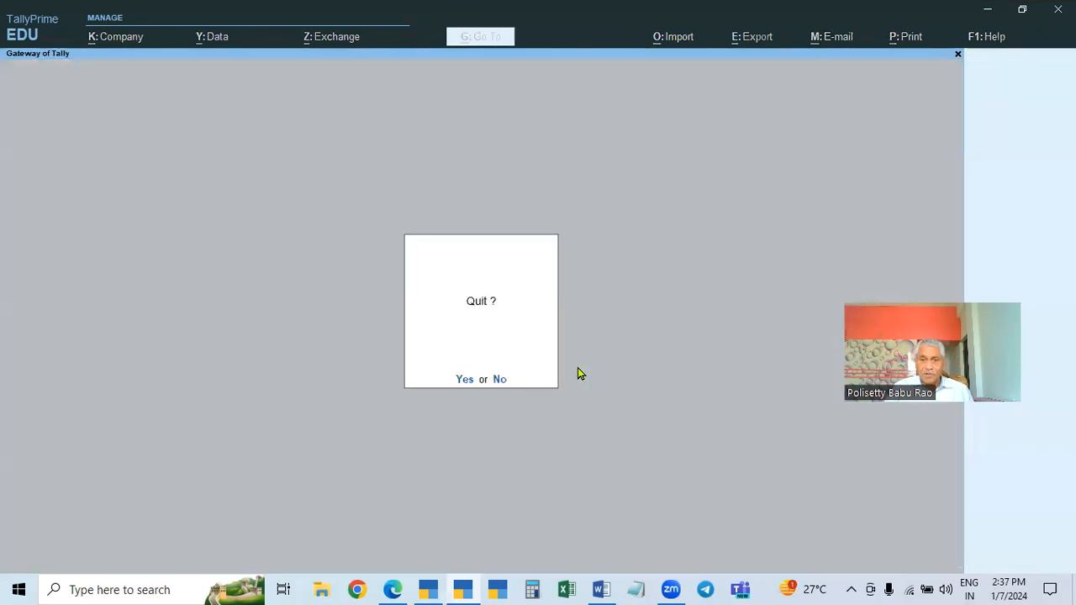
pyautogui.press('Escape')
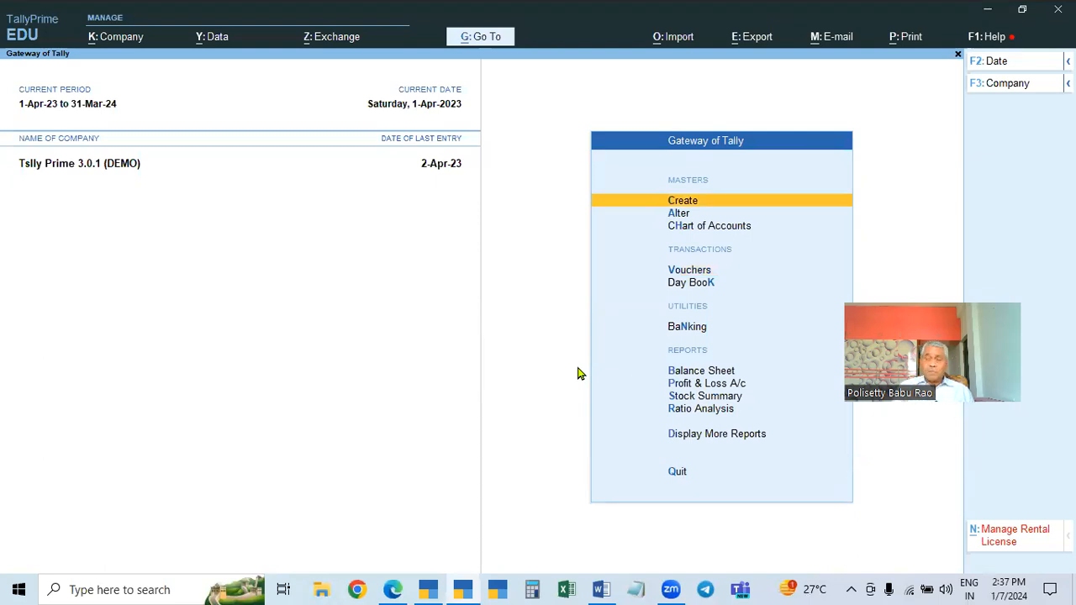
# Open the ledger vouchers report for Raghava Stores (D)
pyautogui.press('d')
pyautogui.press('a')
pyautogui.press('l')
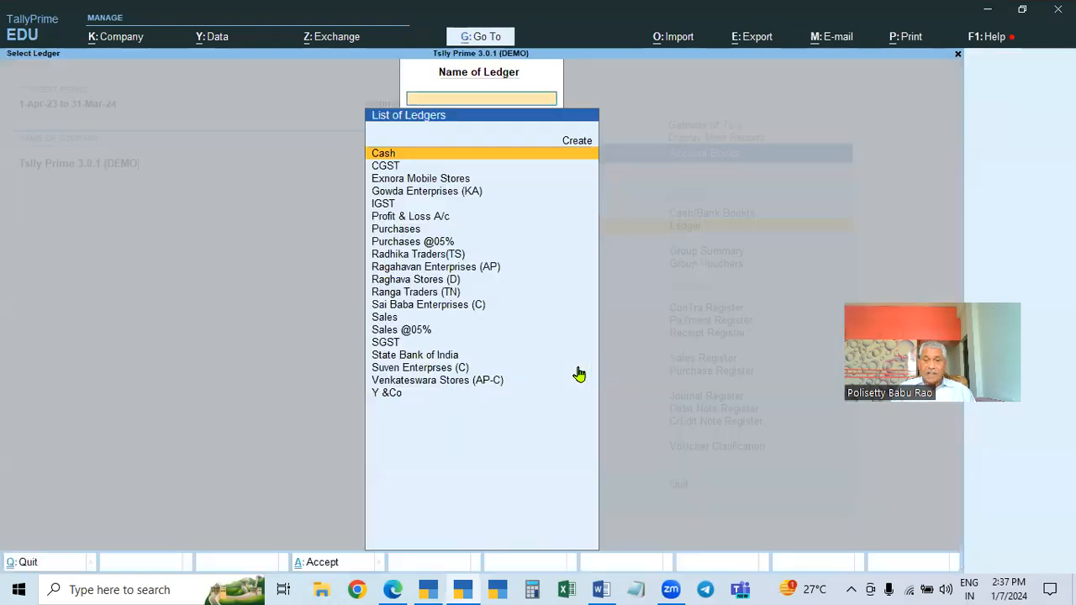
pyautogui.press('Down')
pyautogui.press('Down')
pyautogui.press('Down')
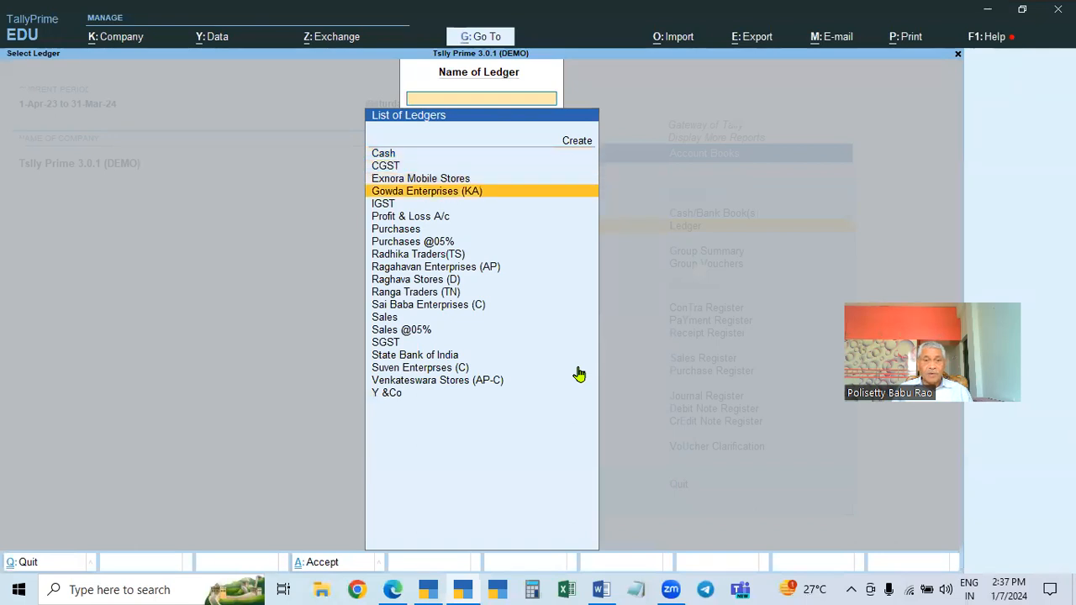
pyautogui.press('Down')
pyautogui.press('Down')
pyautogui.press('Down')
pyautogui.press('Down')
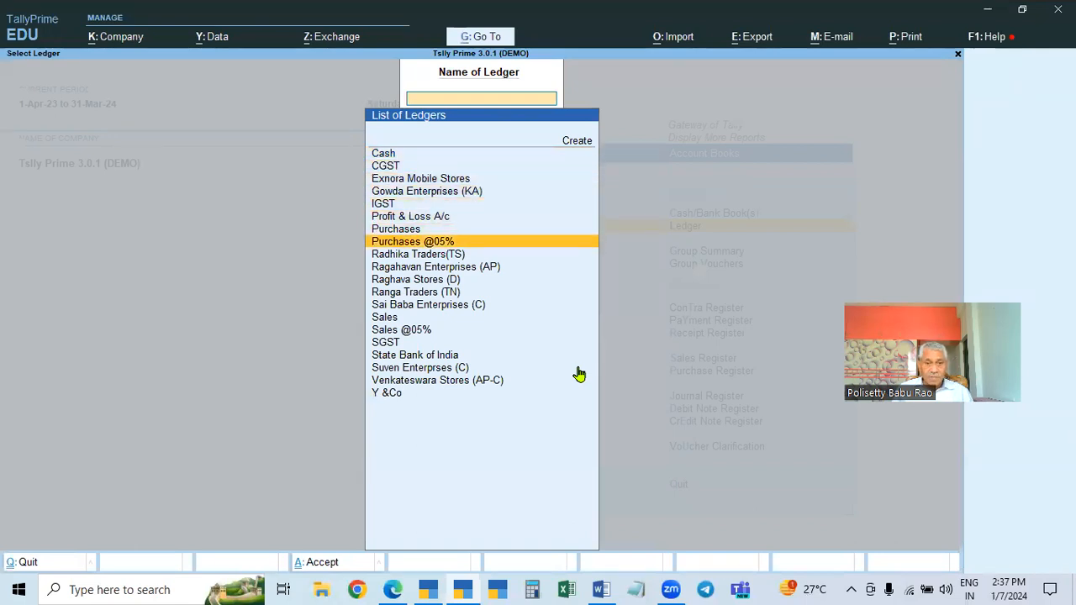
pyautogui.press('Down')
pyautogui.press('Down')
pyautogui.press('Down')
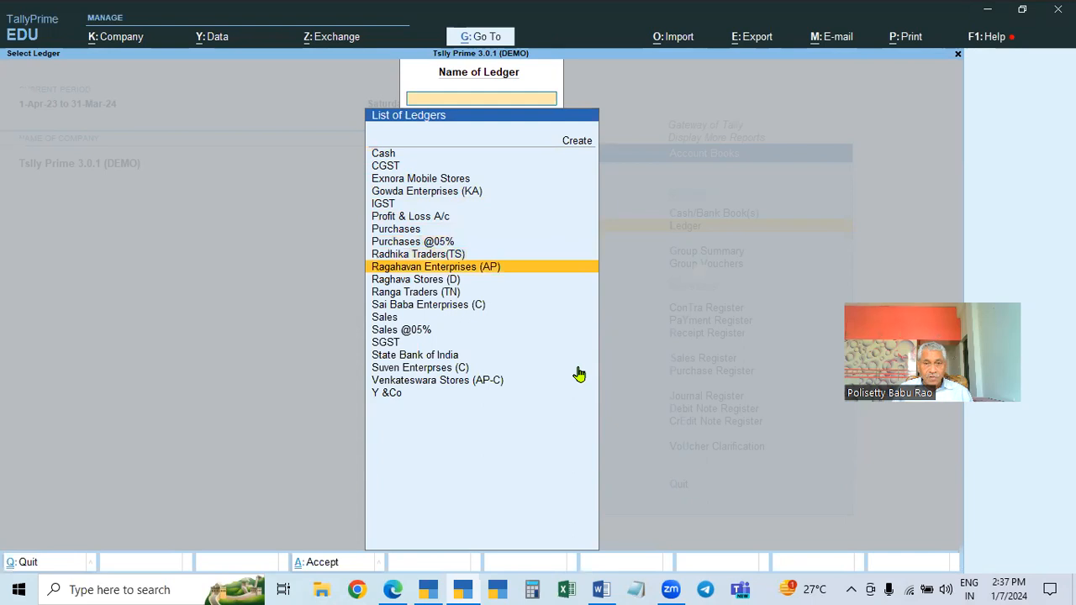
pyautogui.press('Return')
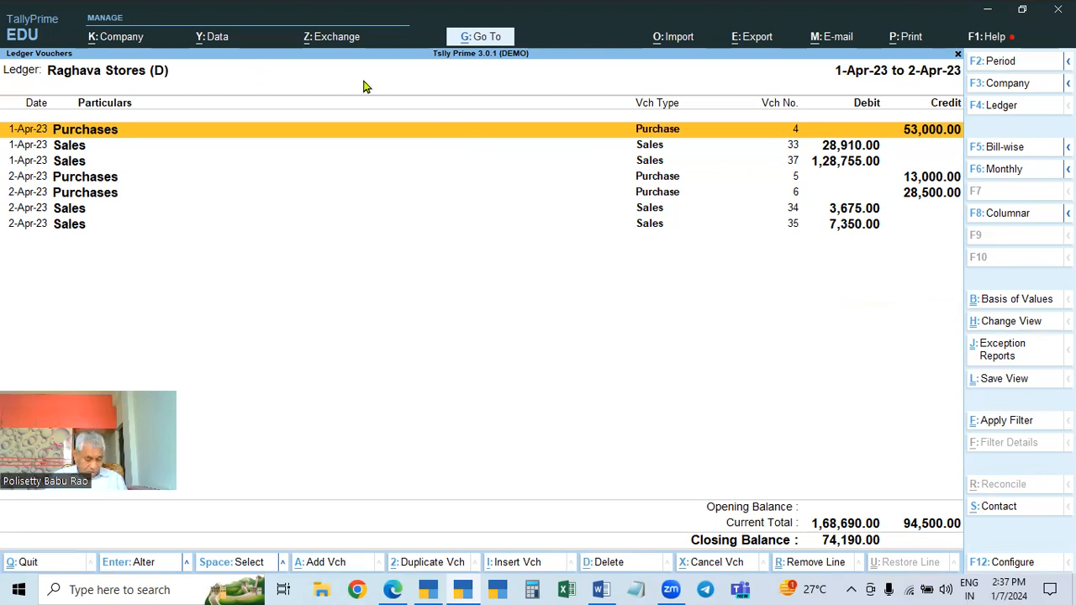
# Start generating a payment link/QR code for the current ledger, keeping All Bills as the reference
pyautogui.hotkey('alt', 'z')
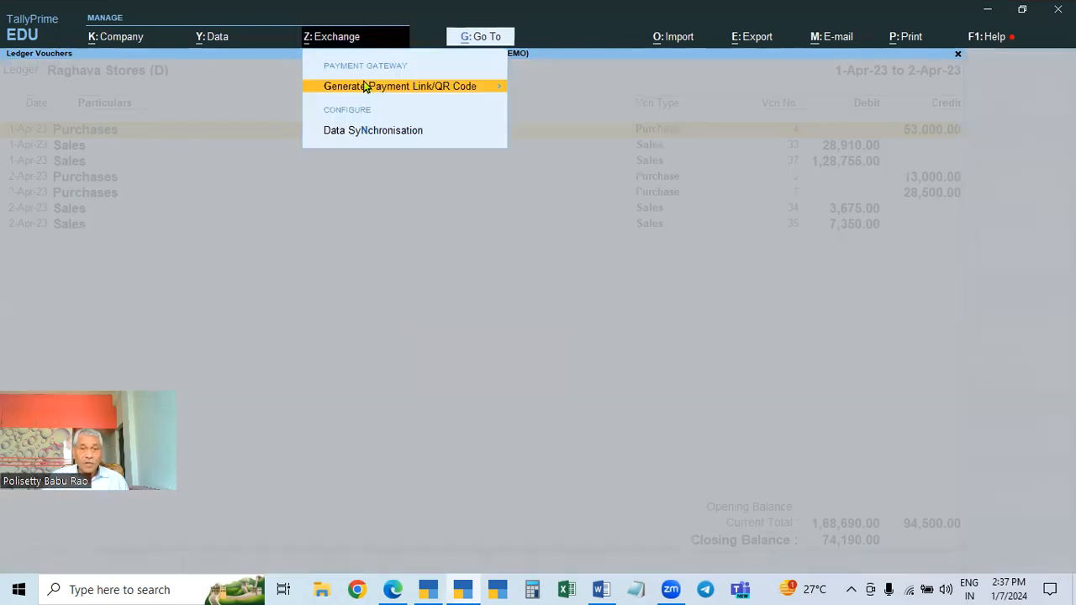
pyautogui.click(365, 87)
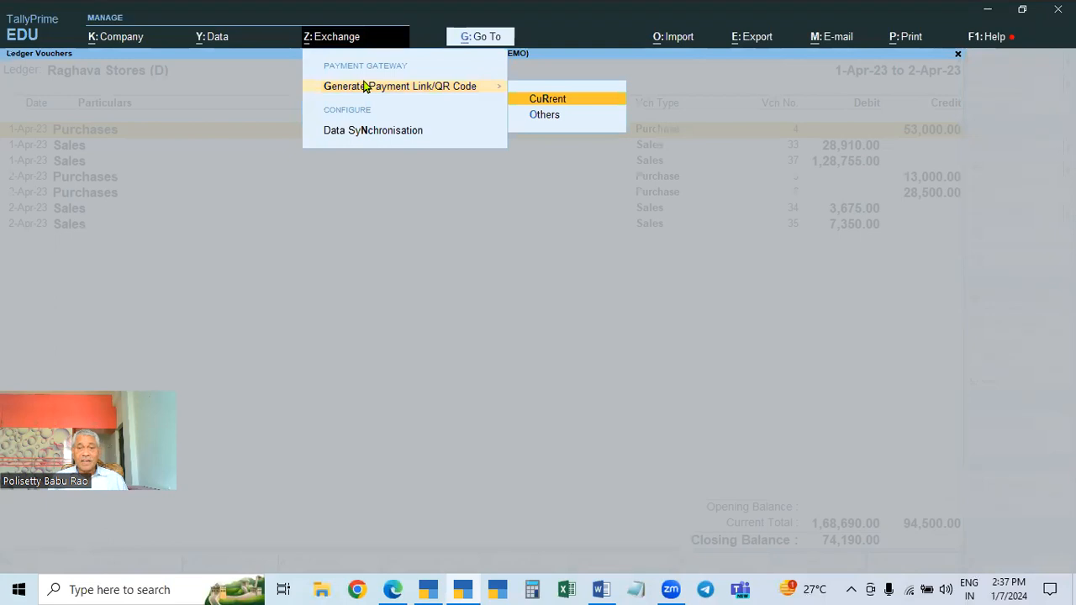
pyautogui.press('Return')
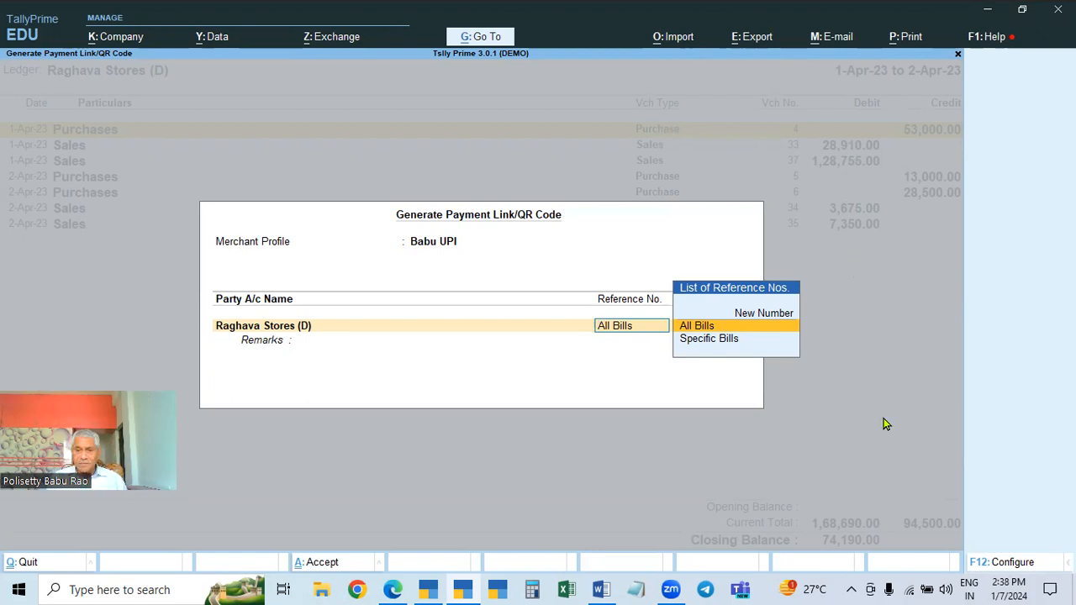
pyautogui.press('Return')
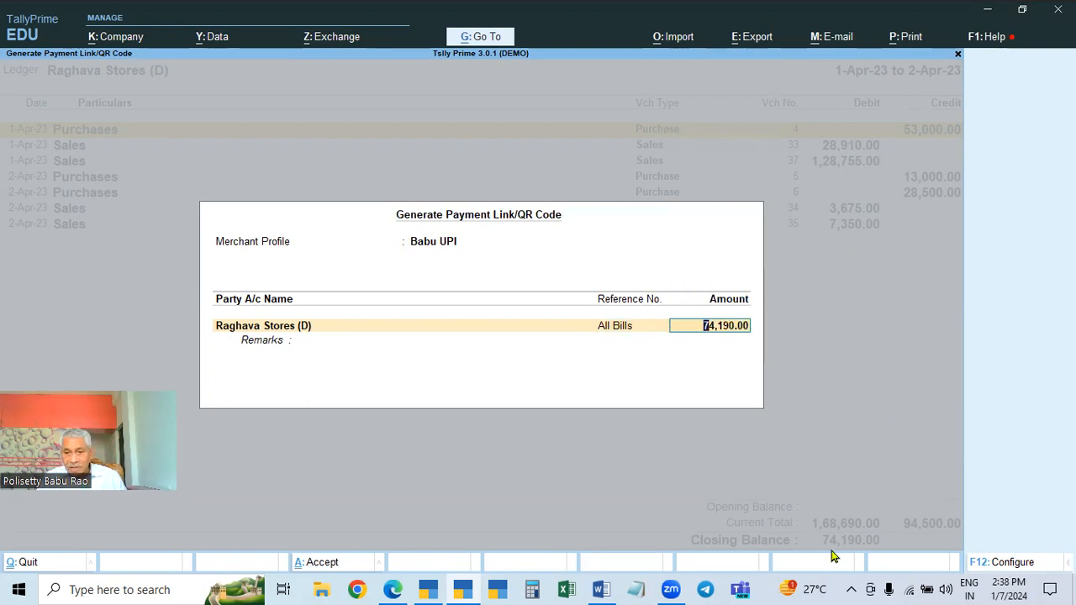
pyautogui.press('Return')
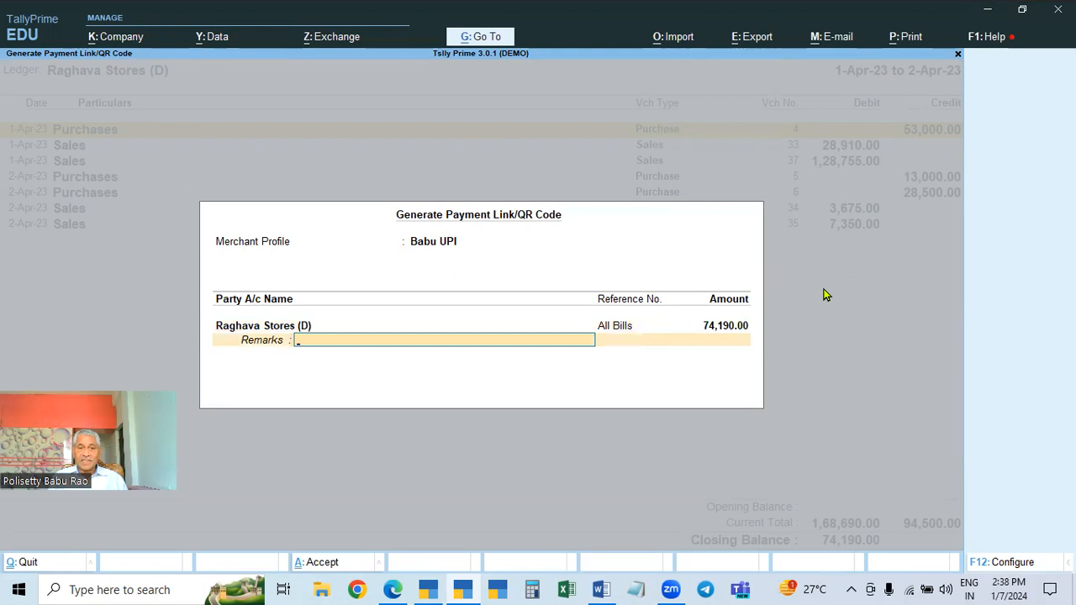
# Open the payment link dialog's configuration and close it without changes
pyautogui.press('Return')
pyautogui.press('Escape')
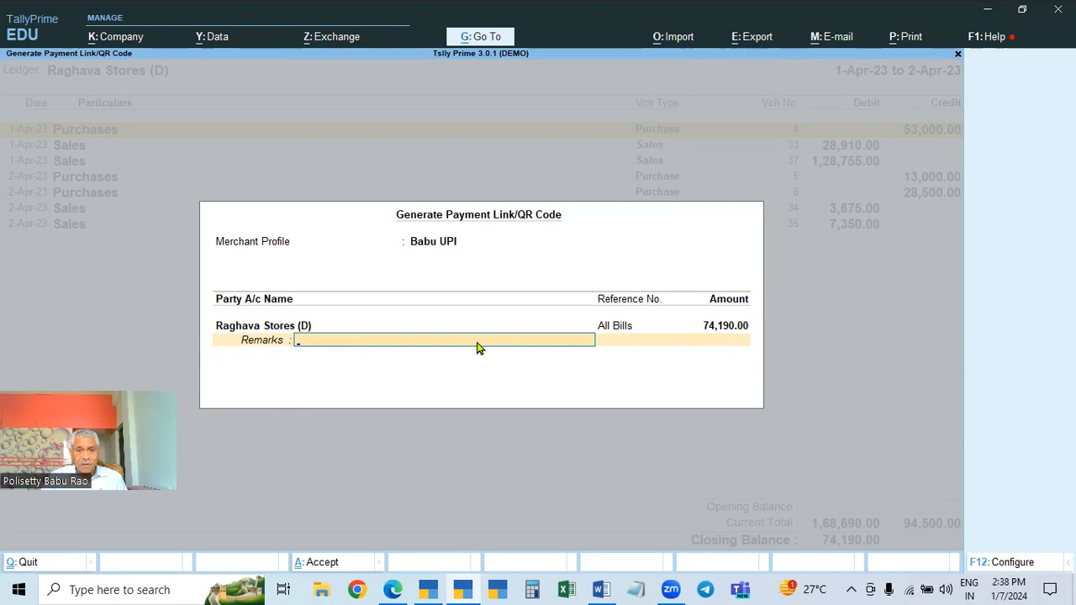
pyautogui.press('F12')
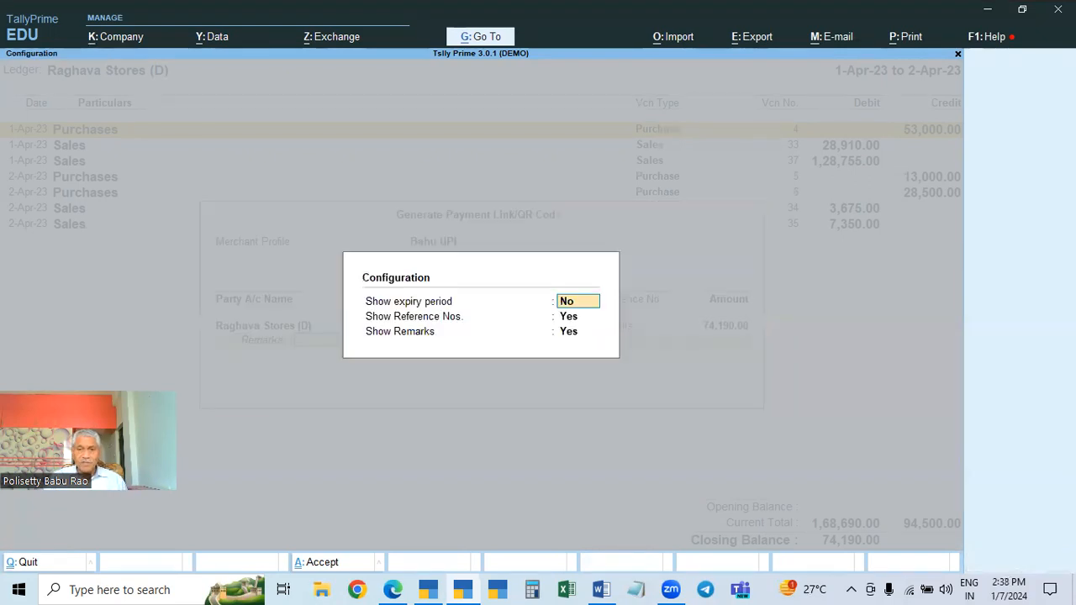
pyautogui.press('Escape')
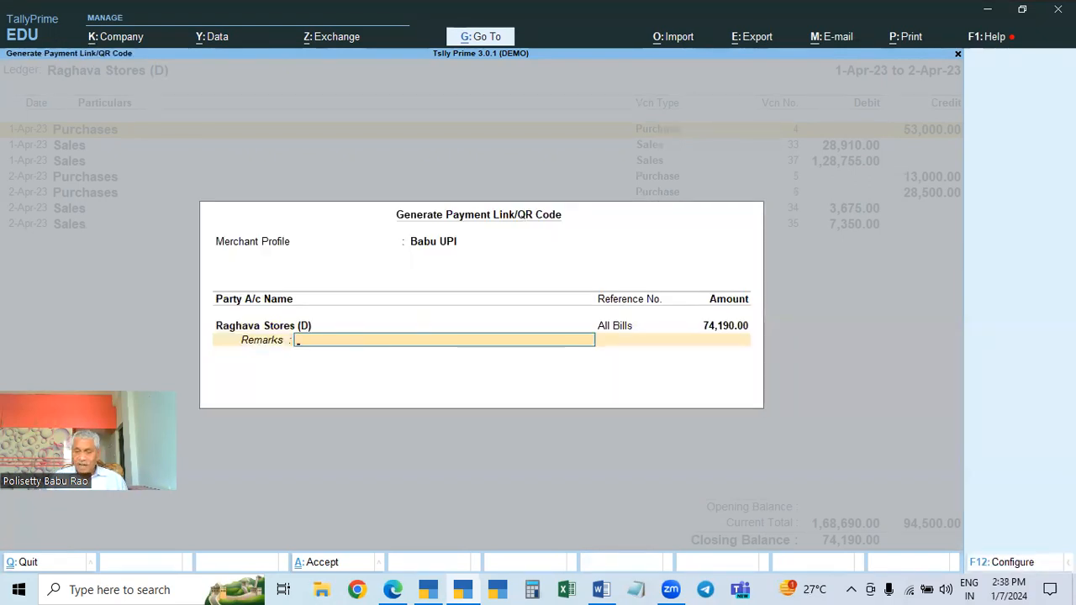
# Try to generate the QR code for all bills, choosing to save it in the vouchers, then close the error
pyautogui.press('Return')
pyautogui.press('Return')
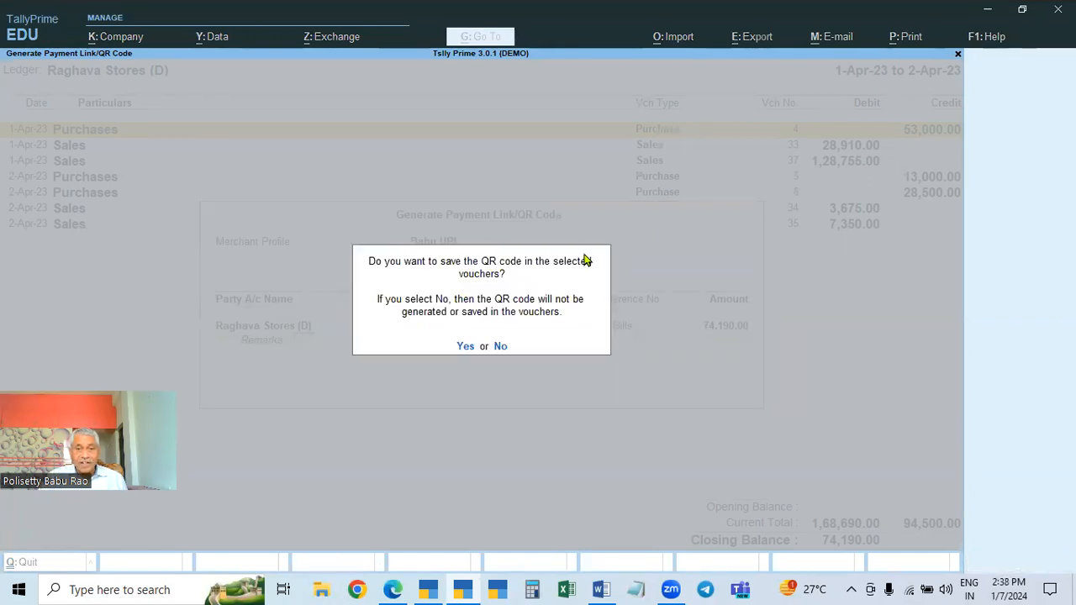
pyautogui.click(465, 350)
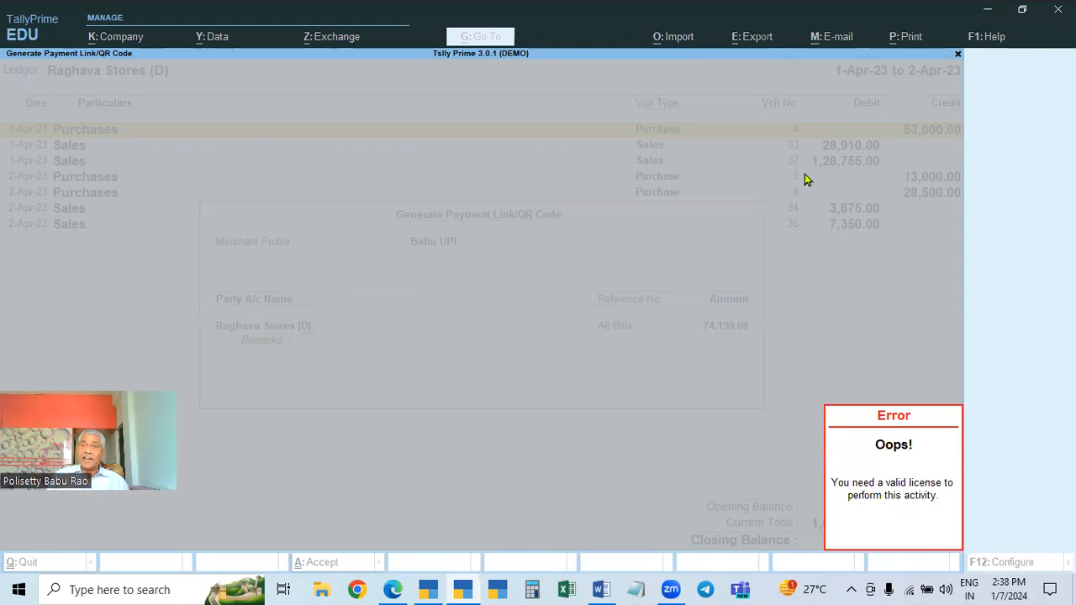
pyautogui.press('Escape')
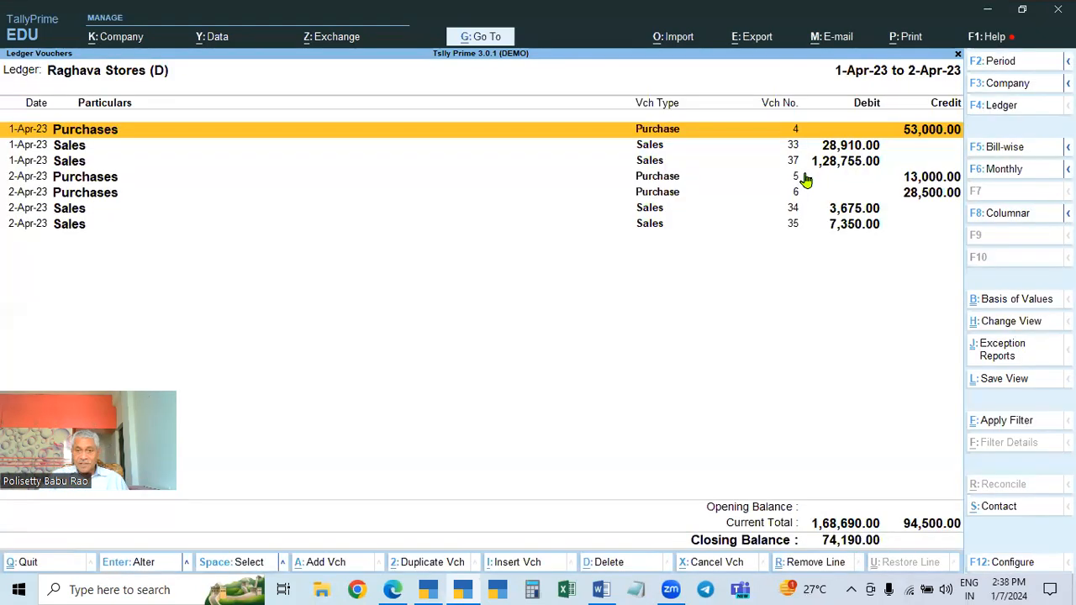
# Try to preview the ledger print, re-entering All Bills as the reference in the payment link dialog and accepting
pyautogui.press('ctrl')
pyautogui.hotkey('ctrl', 'p')
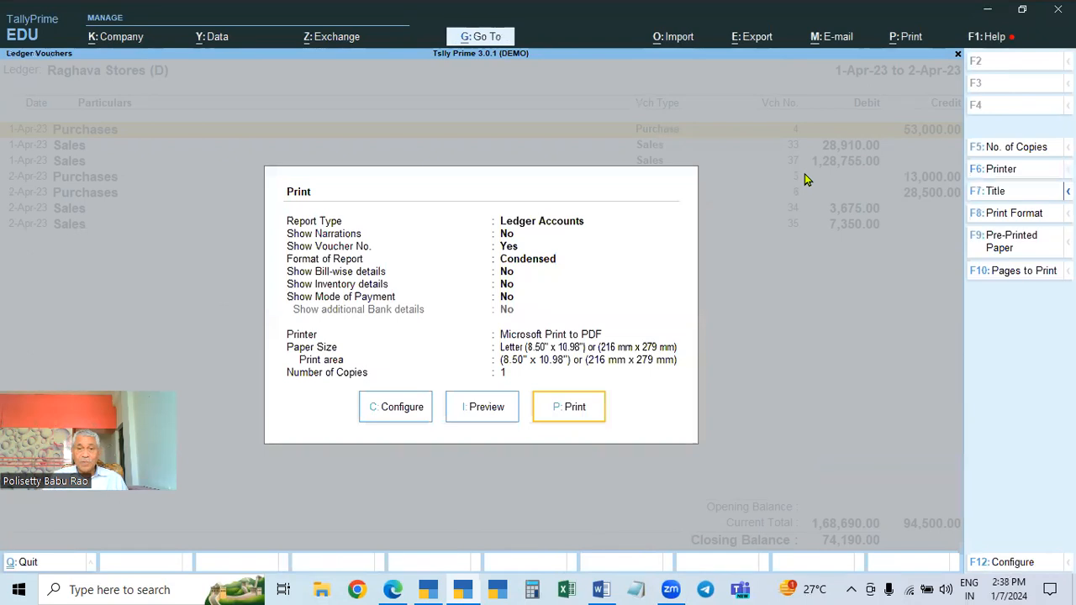
pyautogui.click(494, 403)
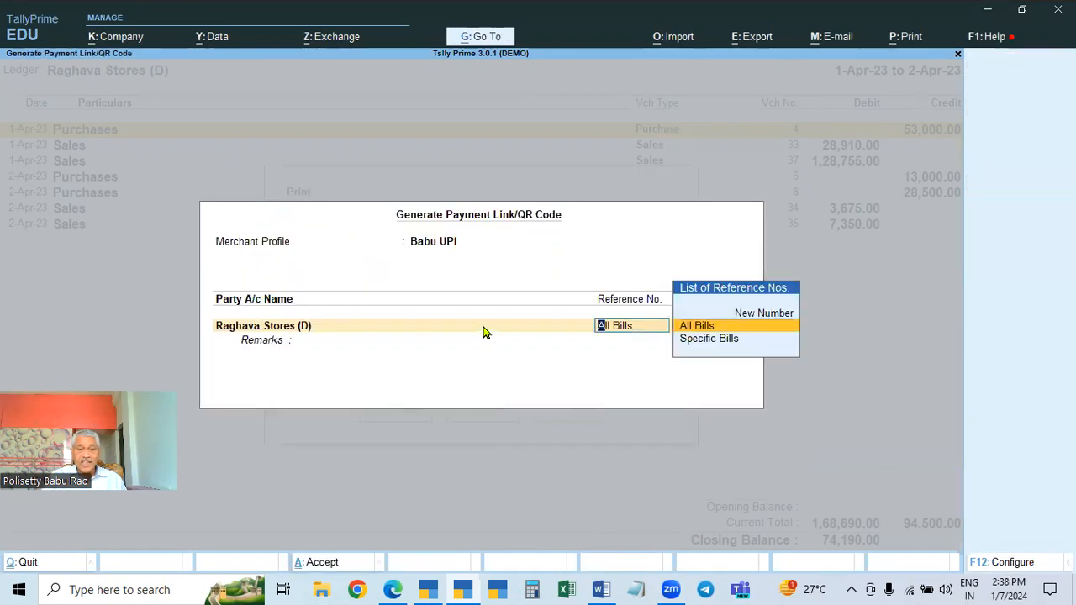
pyautogui.press('BackSpace')
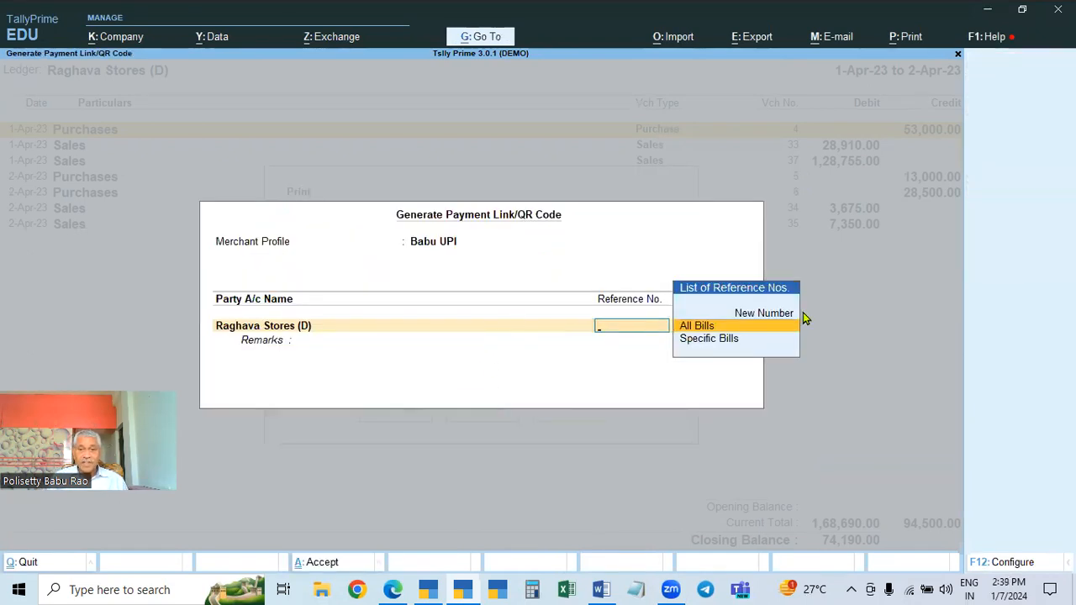
pyautogui.press('Return')
pyautogui.press('Return')
pyautogui.press('Return')
pyautogui.press('Return')
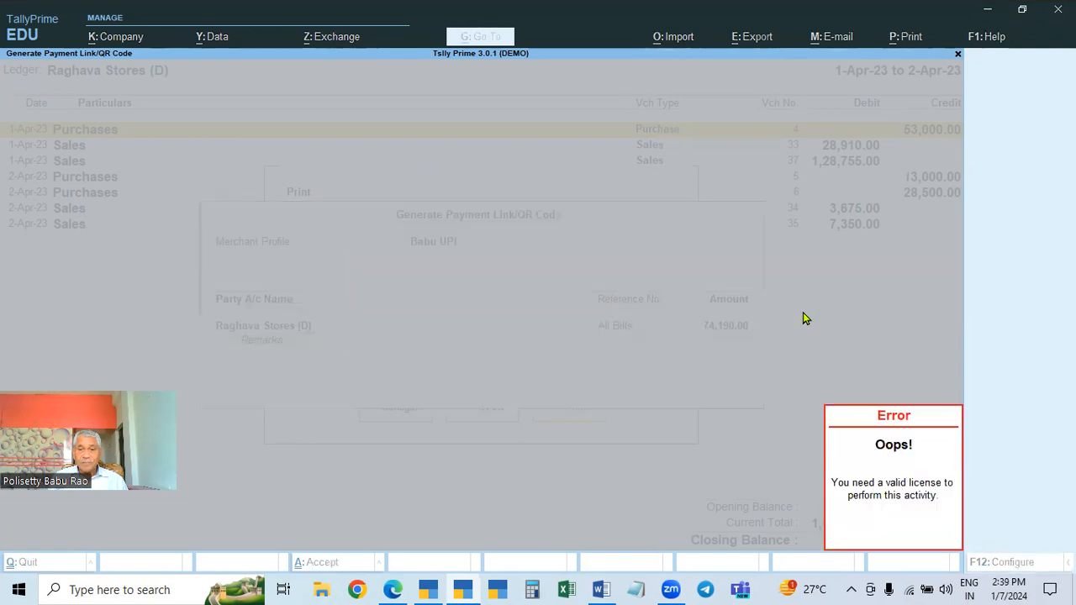
# Preview the Raghava Stores ledger print, zoom in on the page, and close the preview
pyautogui.press('Return')
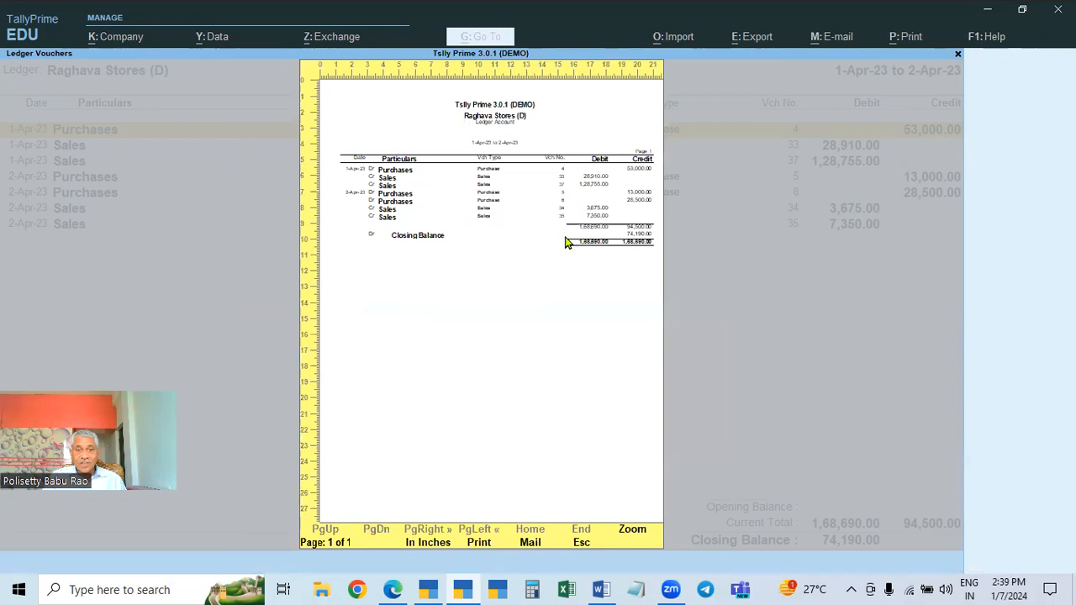
pyautogui.click(632, 529)
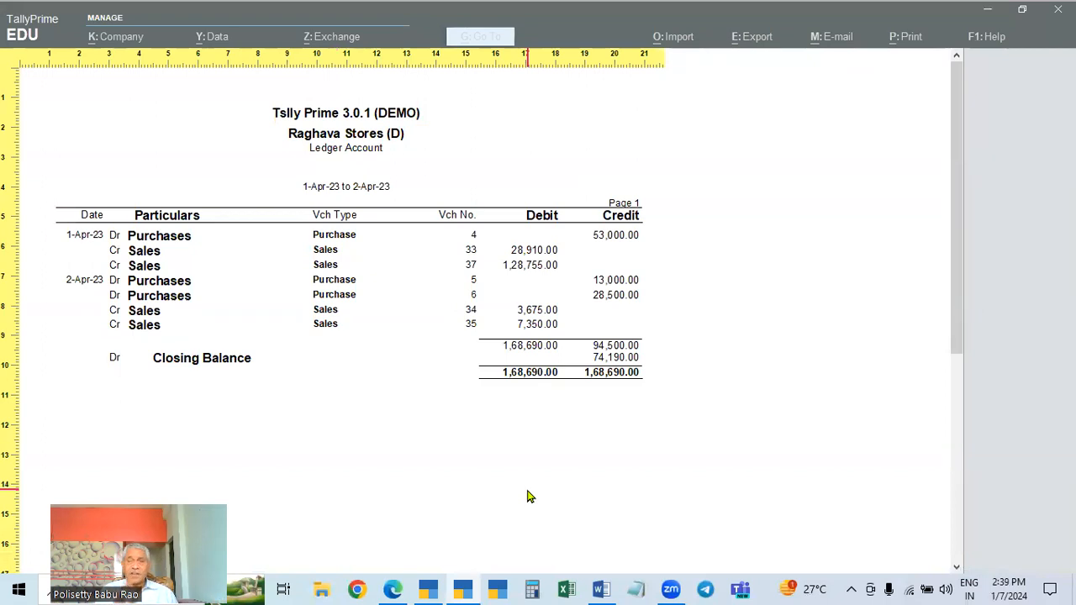
pyautogui.press('Escape')
pyautogui.press('Escape')
pyautogui.press('Escape')
pyautogui.press('Escape')
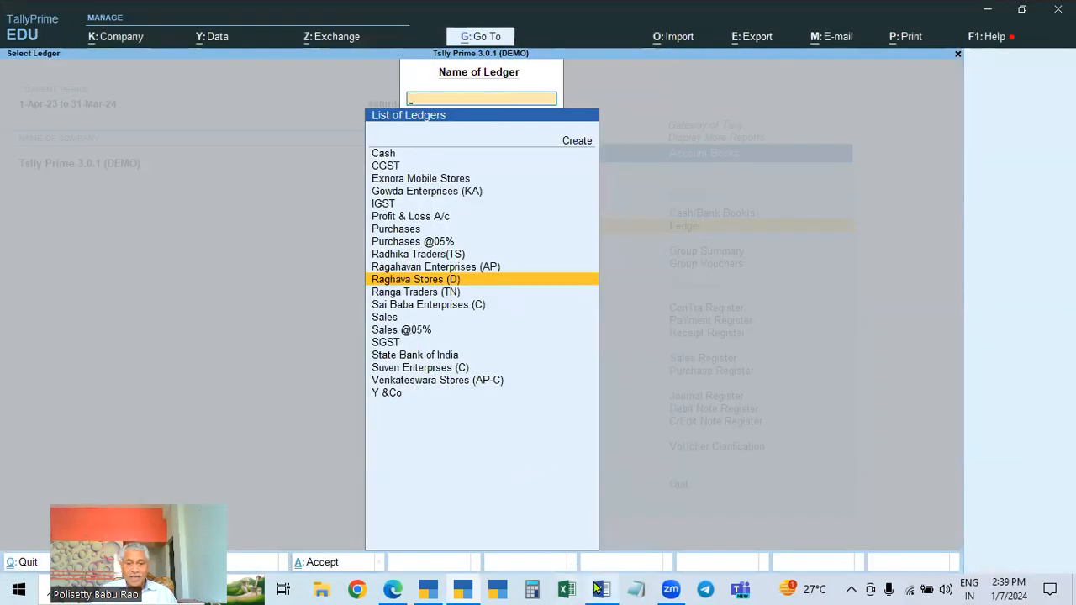
# Review the Part 6 digital payments notes in the Word document
pyautogui.click(600, 589)
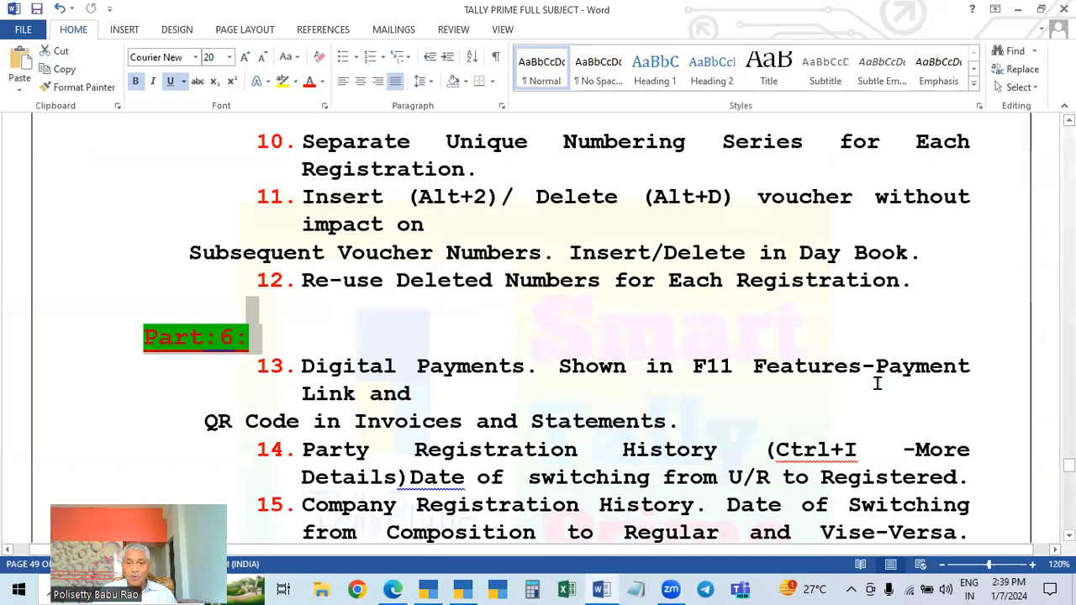
pyautogui.scroll(-1, 875, 383)
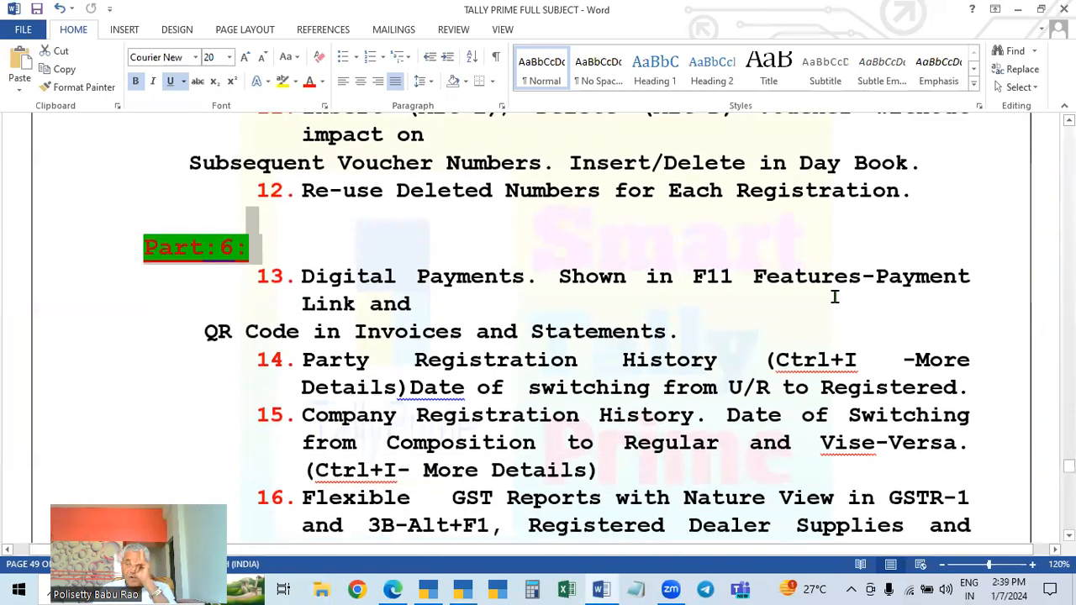
pyautogui.click(463, 589)
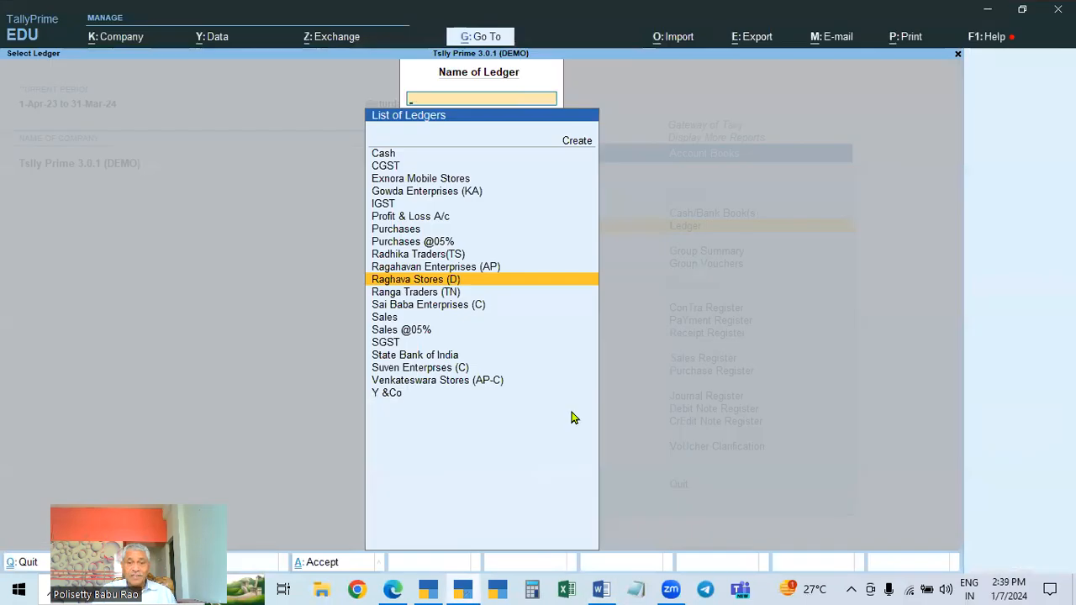
# Set Enable Payment Request to share payment link/QR code to No in the company features and accept
pyautogui.press('Escape')
pyautogui.press('Escape')
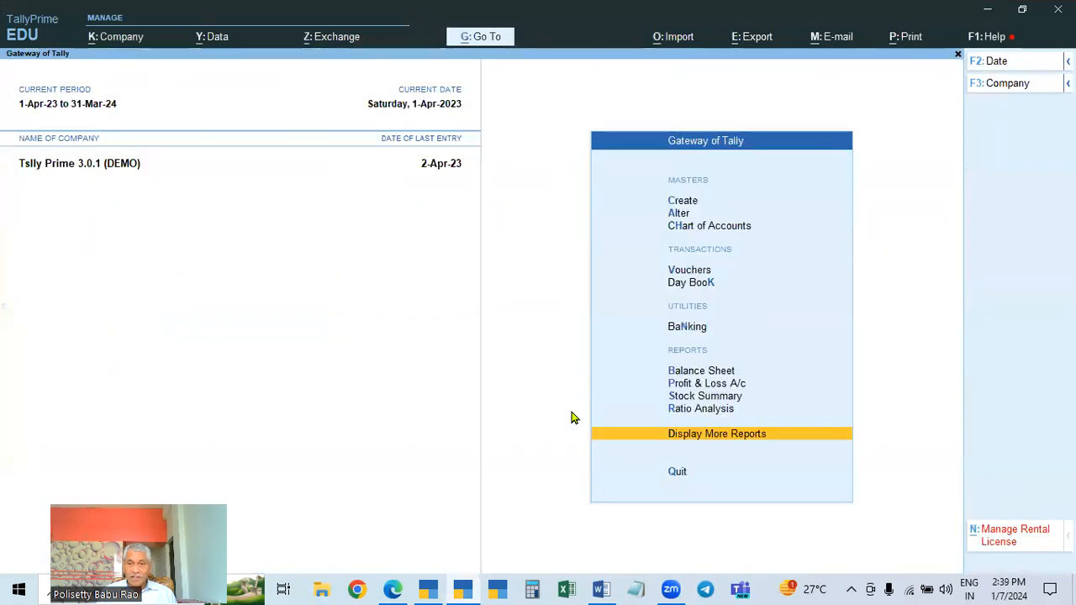
pyautogui.press('Escape')
pyautogui.press('Escape')
pyautogui.press('F11')
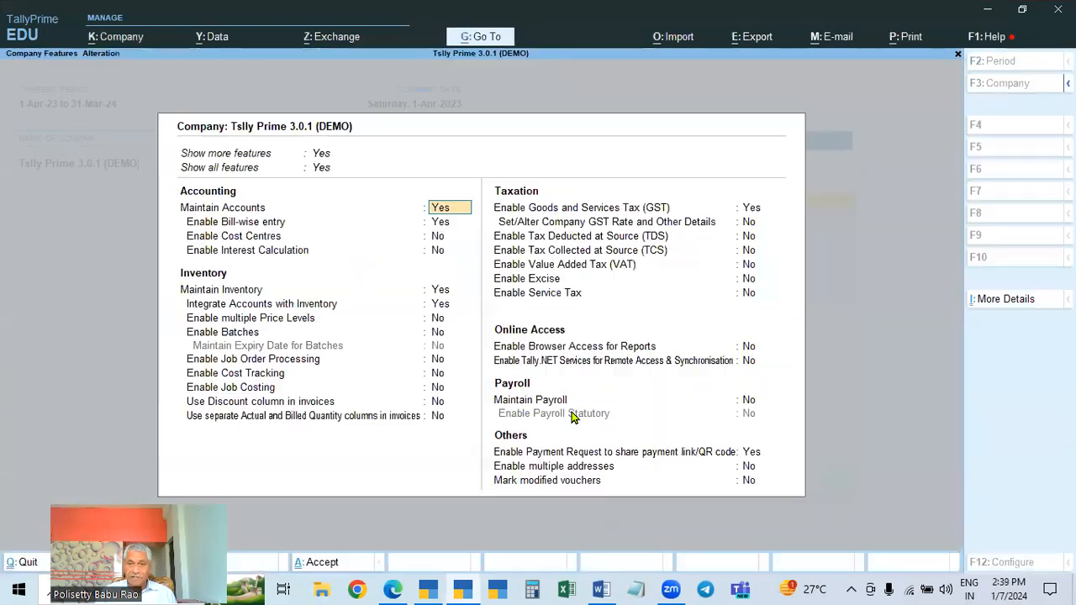
pyautogui.click(765, 458)
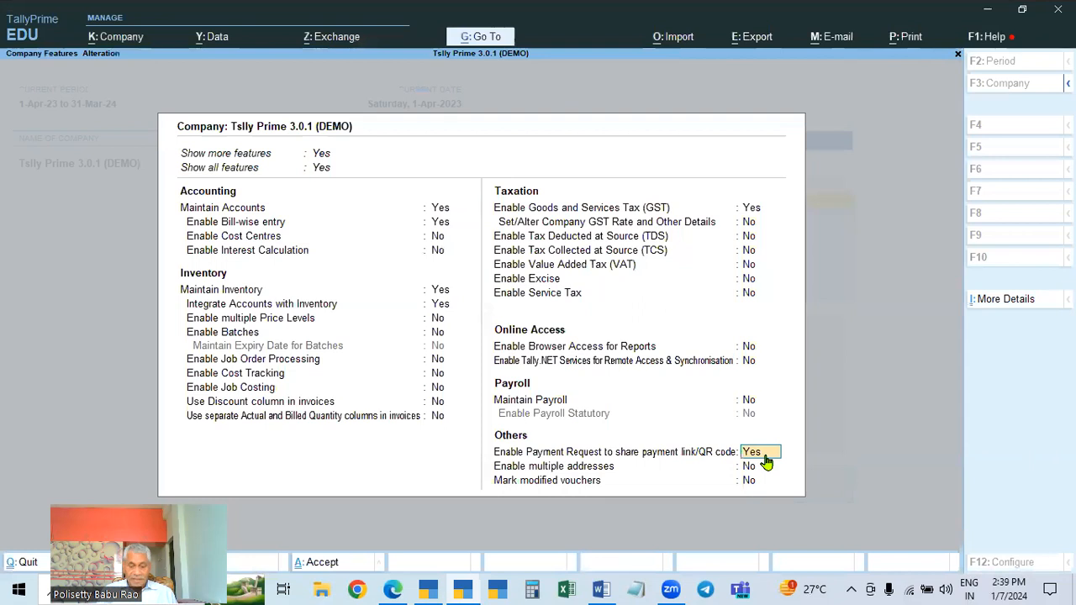
pyautogui.press('n')
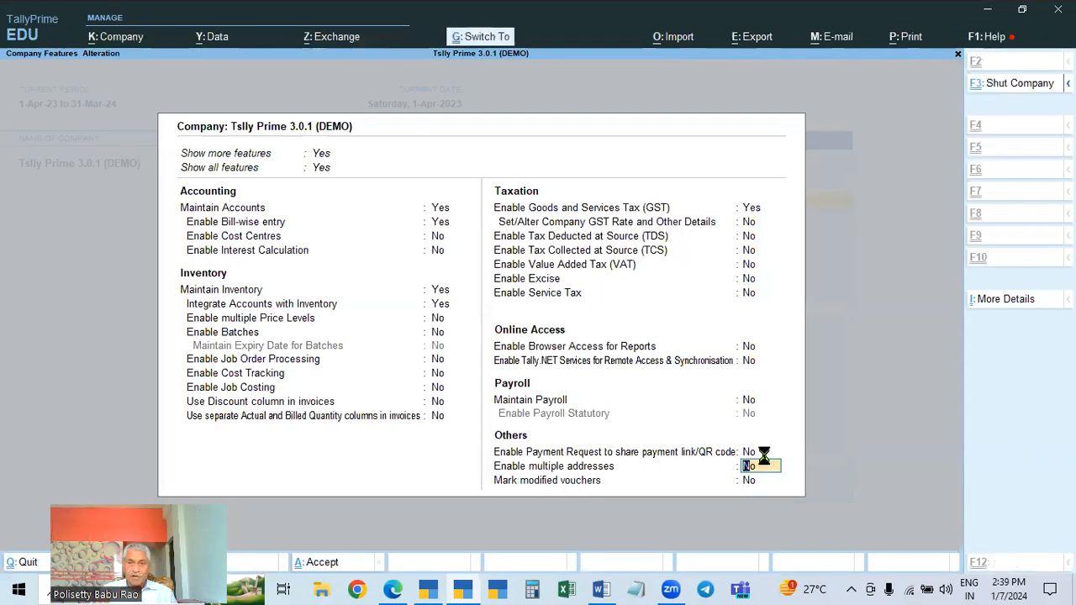
pyautogui.hotkey('ctrl', 'a')
# Read further down the training notes and switch to the other TallyPrime company window
pyautogui.click(602, 588)
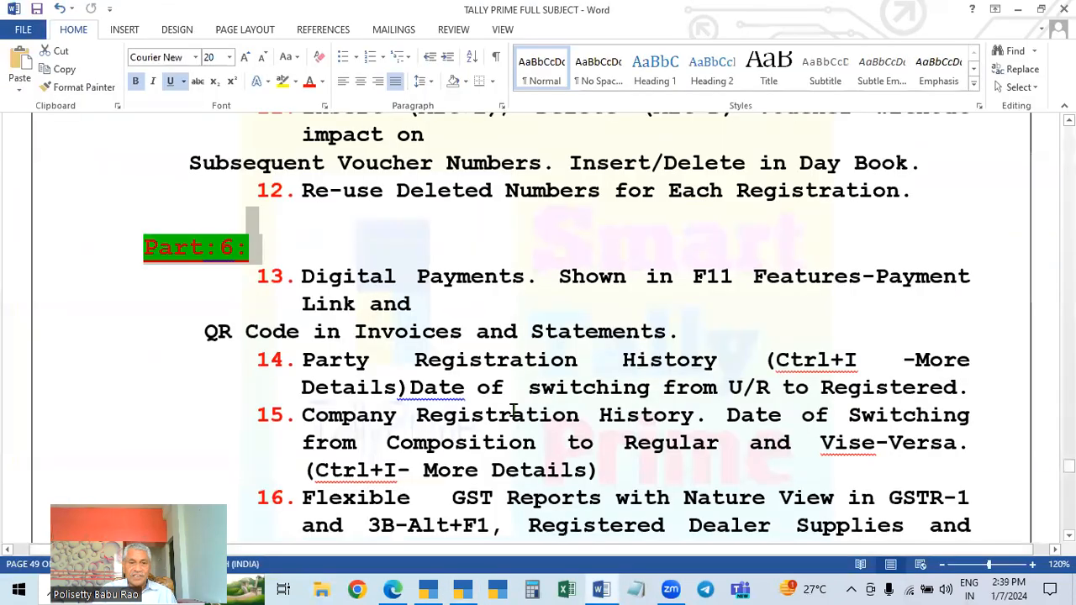
pyautogui.scroll(-1, 444, 360)
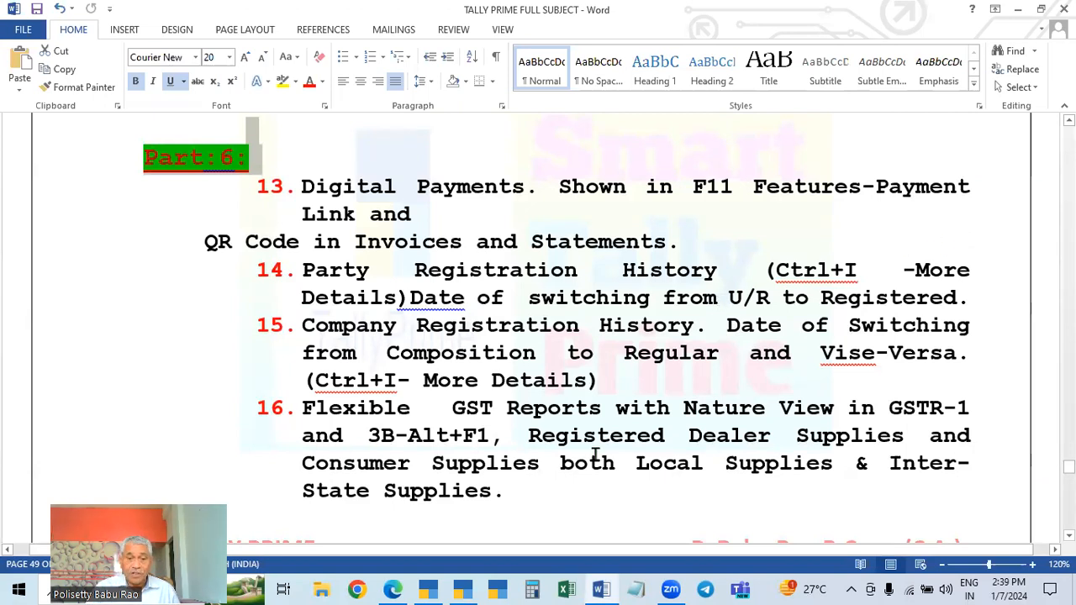
pyautogui.click(428, 589)
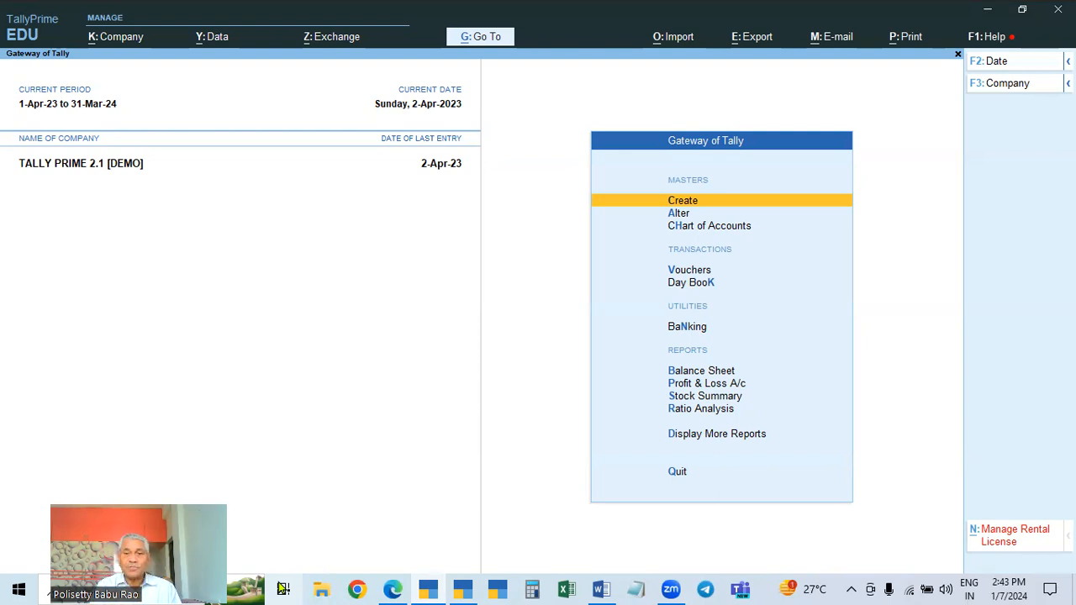
# Open the ledger vouchers report for Exnora Mobile Stores from Account Books
pyautogui.press('d')
pyautogui.press('a')
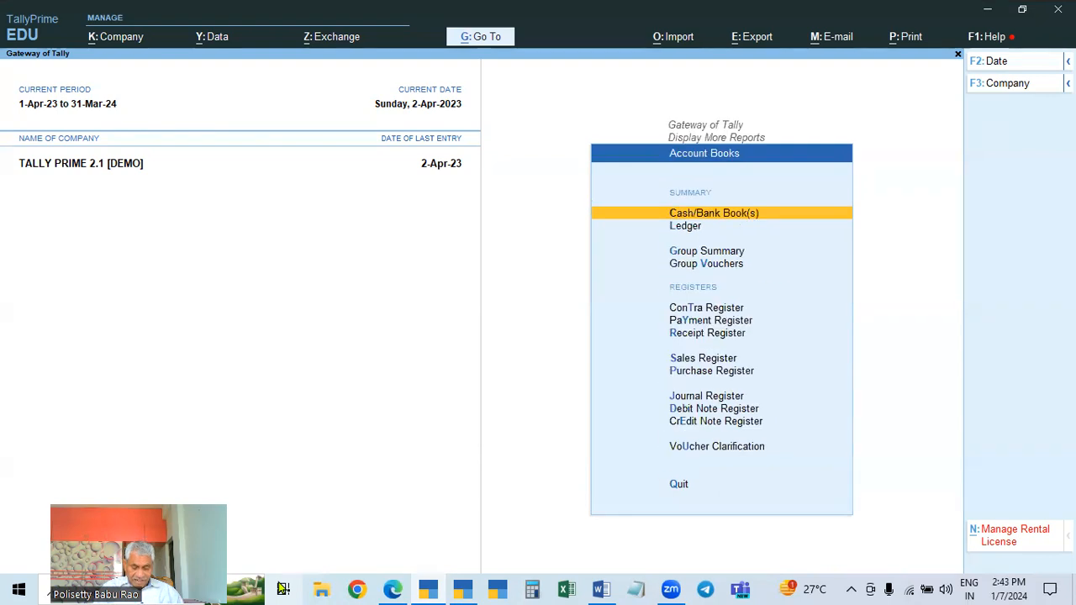
pyautogui.press('l')
pyautogui.press('Down')
pyautogui.press('Down')
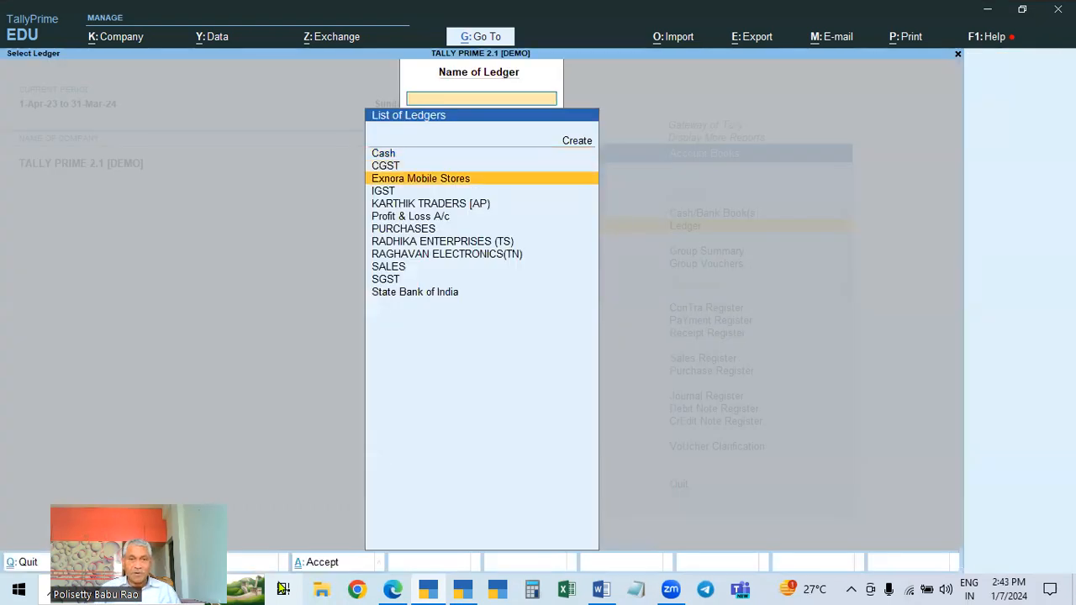
pyautogui.press('Return')
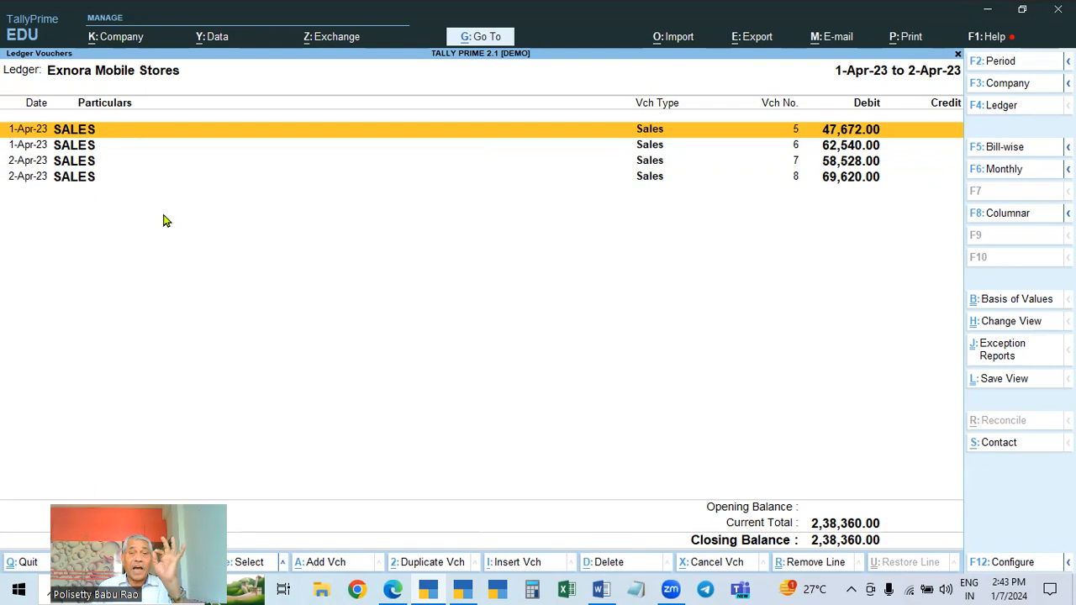
# Open sales voucher 5 and view the Exnora Mobile Stores ledger master from its party field
pyautogui.press('Return')
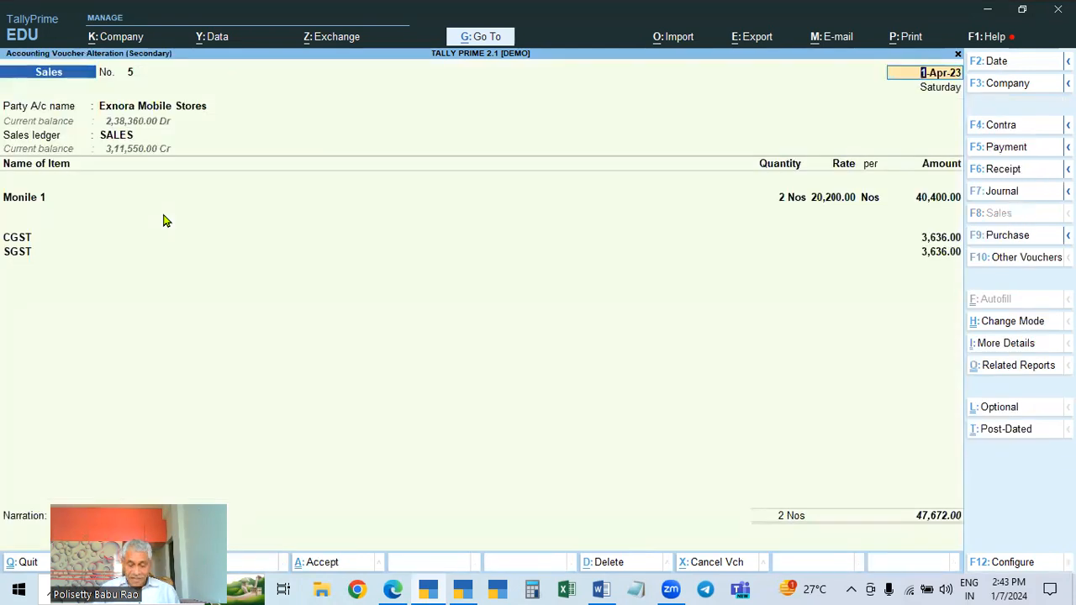
pyautogui.press('Return')
pyautogui.hotkey('ctrl', 'Return')
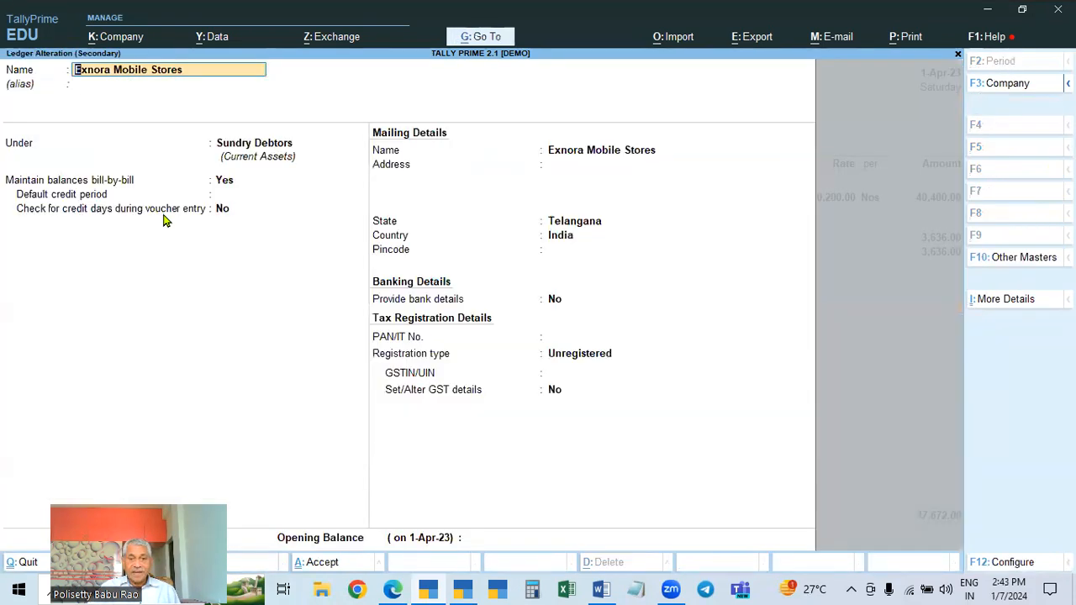
pyautogui.press('Escape')
pyautogui.press('Escape')
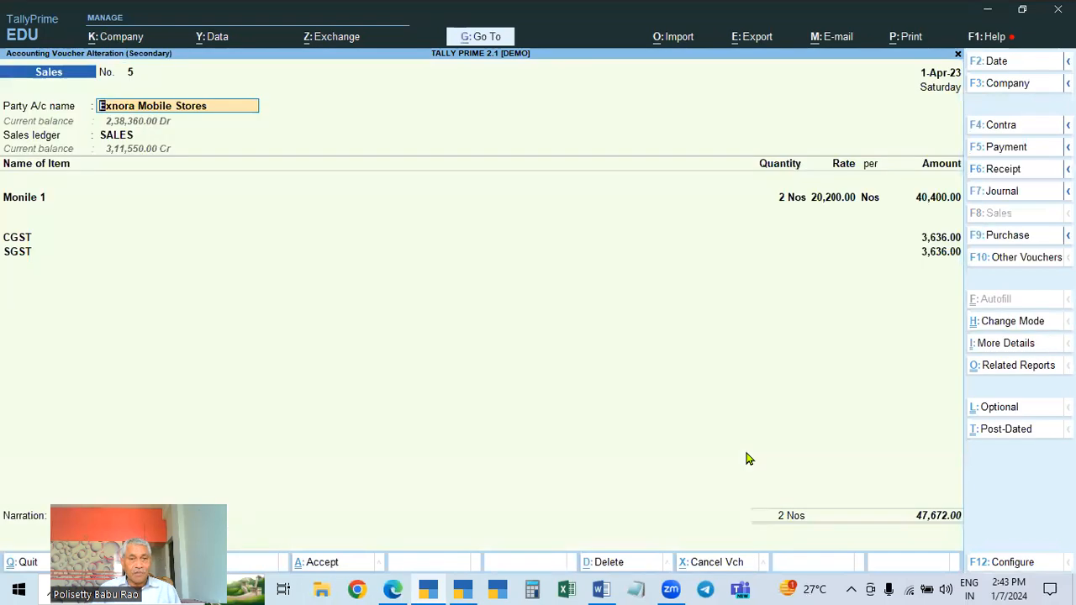
# Try clearing the buyer and party names in voucher 5, then quit without saving
pyautogui.press('Return')
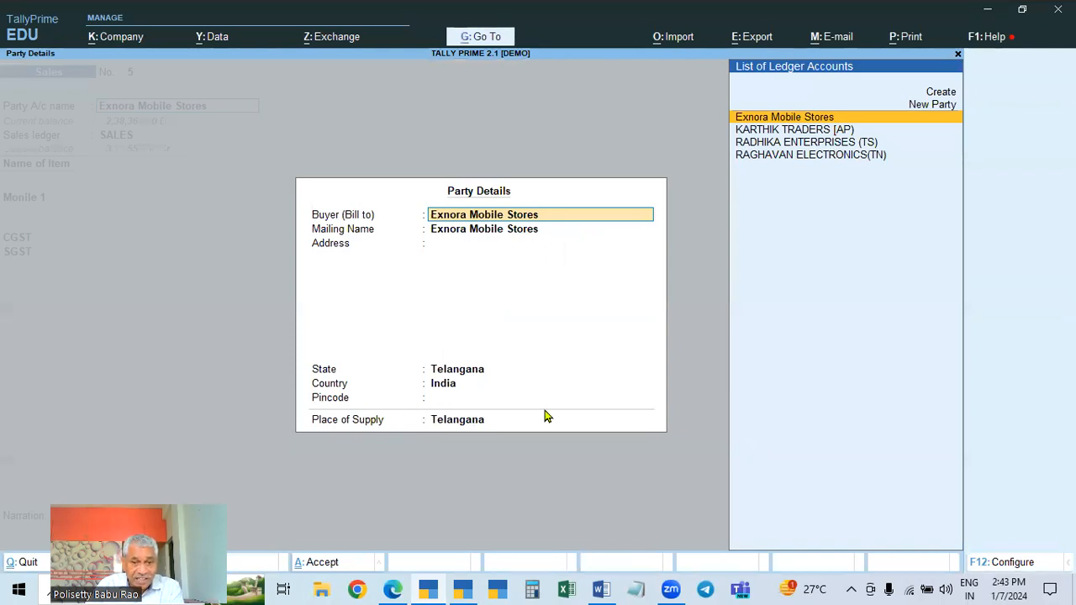
pyautogui.press('BackSpace')
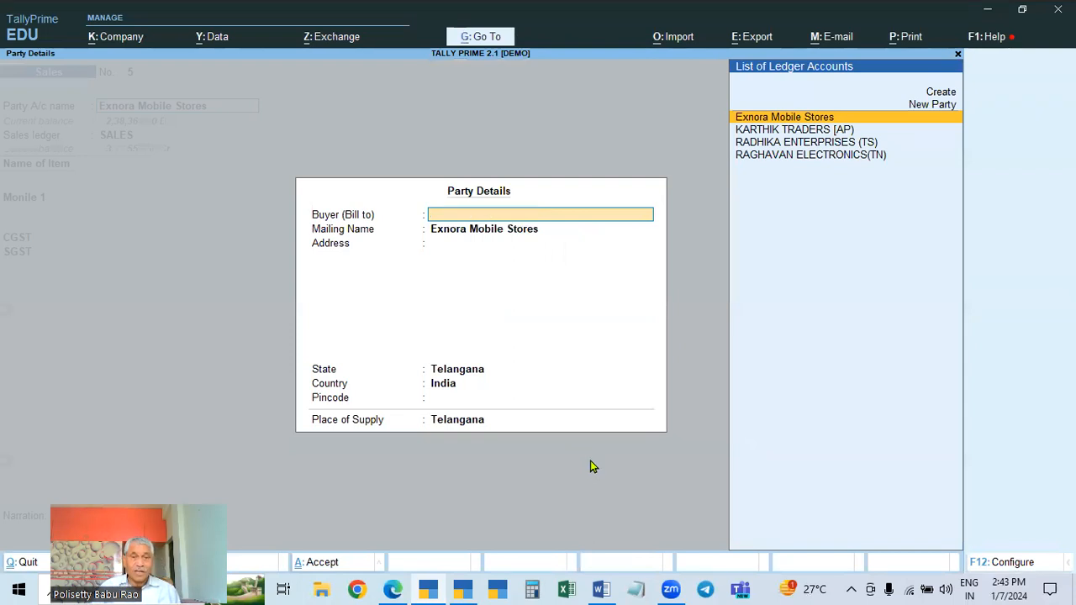
pyautogui.press('Escape')
pyautogui.press('y')
pyautogui.press('BackSpace')
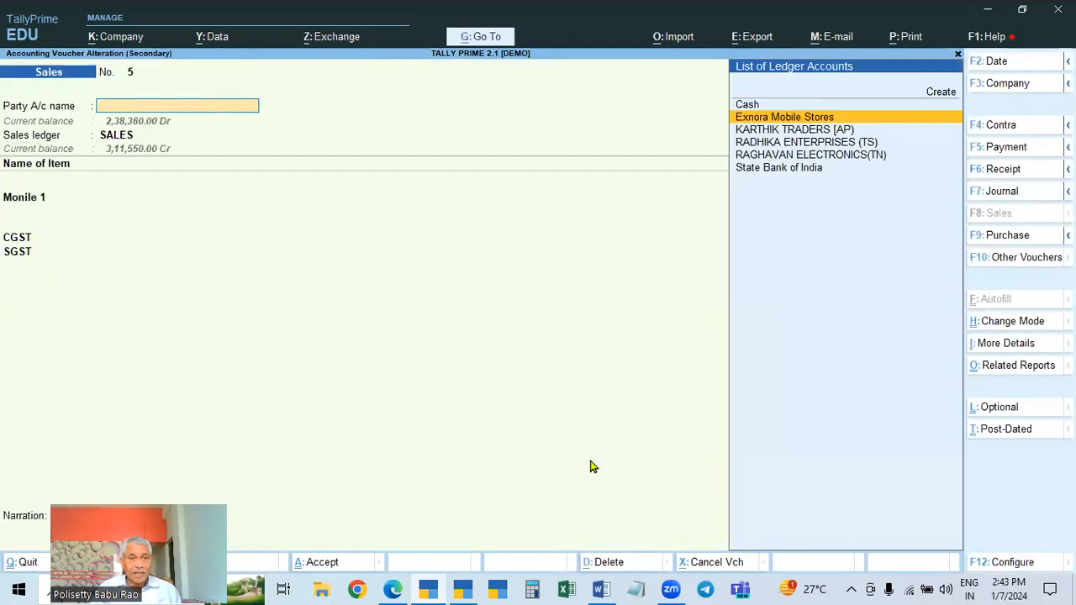
pyautogui.press('Escape')
# Open sales voucher 8 and review its party details for Exnora Mobile Stores
pyautogui.press('Down')
pyautogui.press('Down')
pyautogui.press('Down')
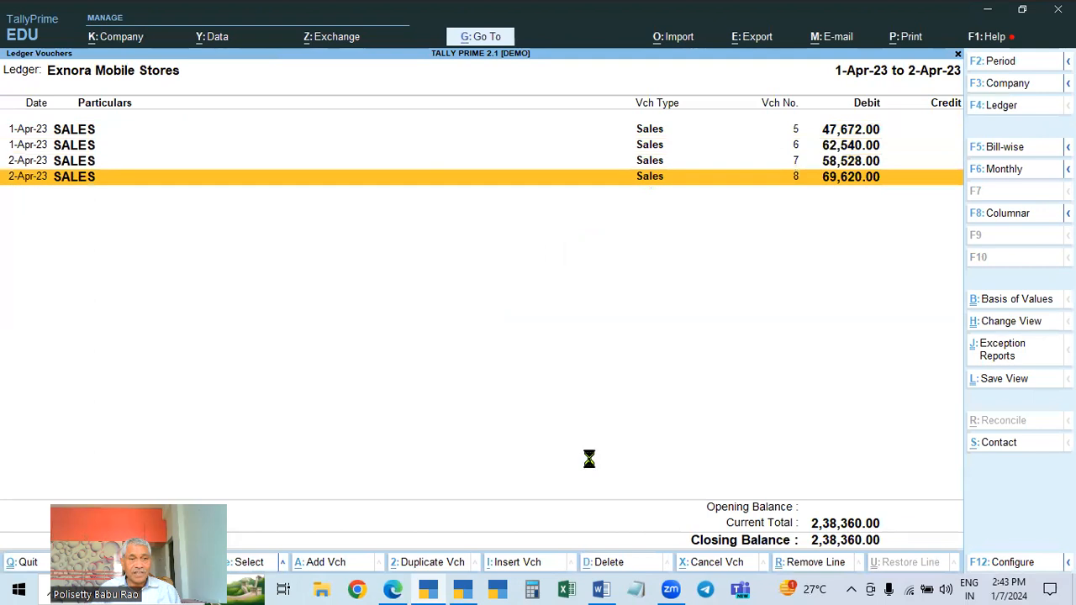
pyautogui.press('Return')
pyautogui.press('Return')
pyautogui.press('Return')
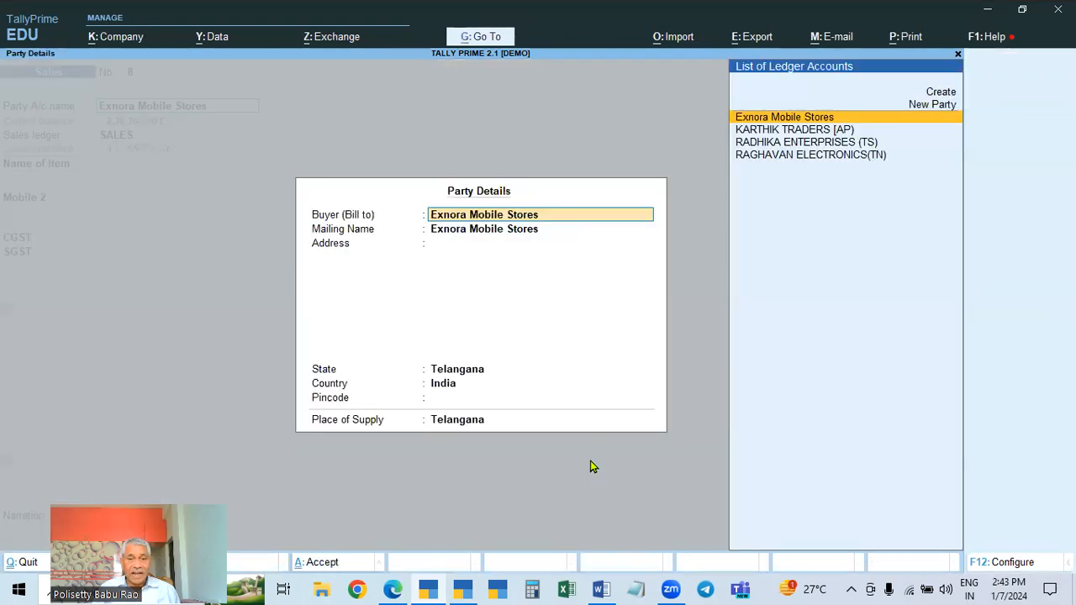
pyautogui.press('Escape')
pyautogui.press('Escape')
pyautogui.press('y')
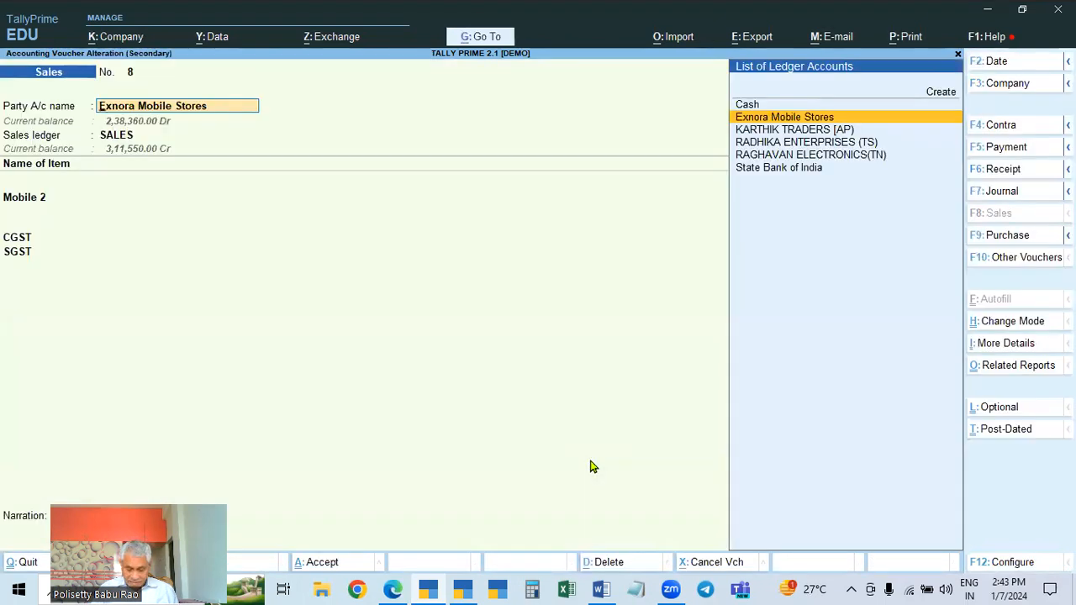
# View the Exnora Mobile Stores ledger master and party details again from voucher 8
pyautogui.hotkey('ctrl', 'Return')
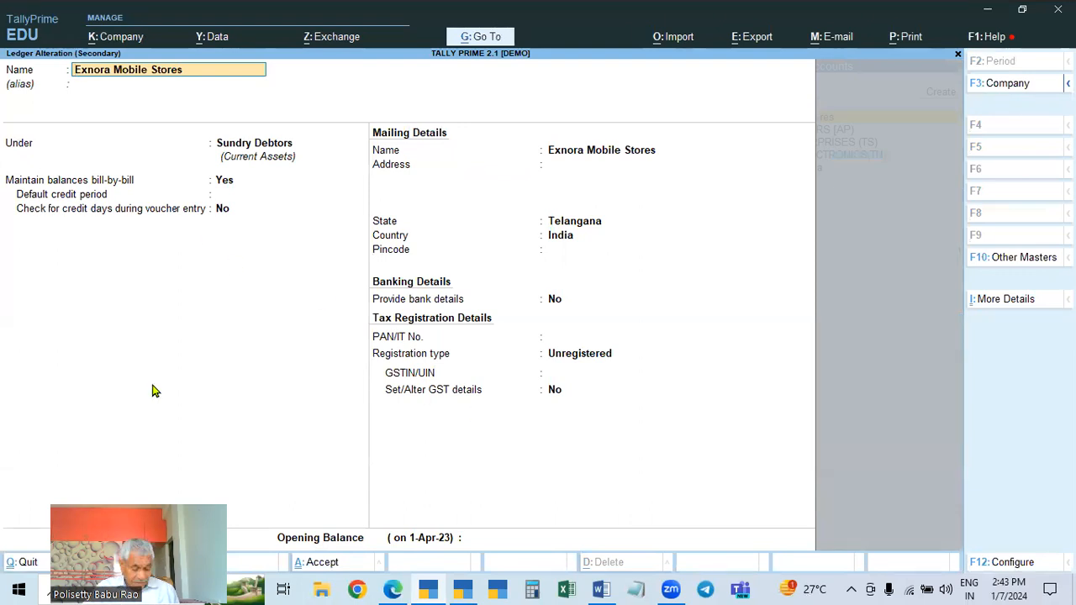
pyautogui.press('Escape')
pyautogui.press('y')
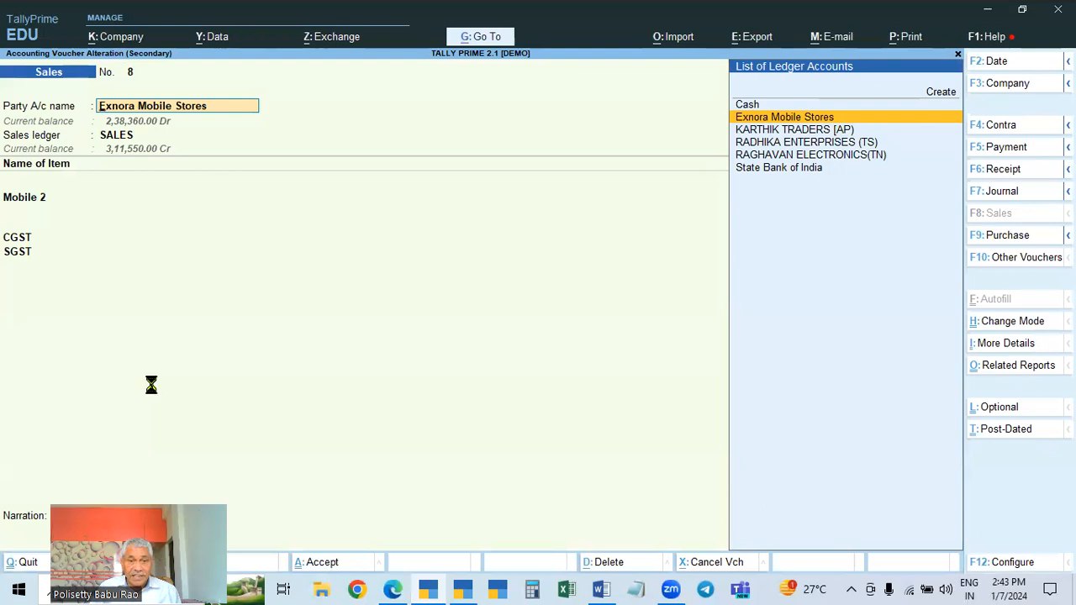
pyautogui.press('Return')
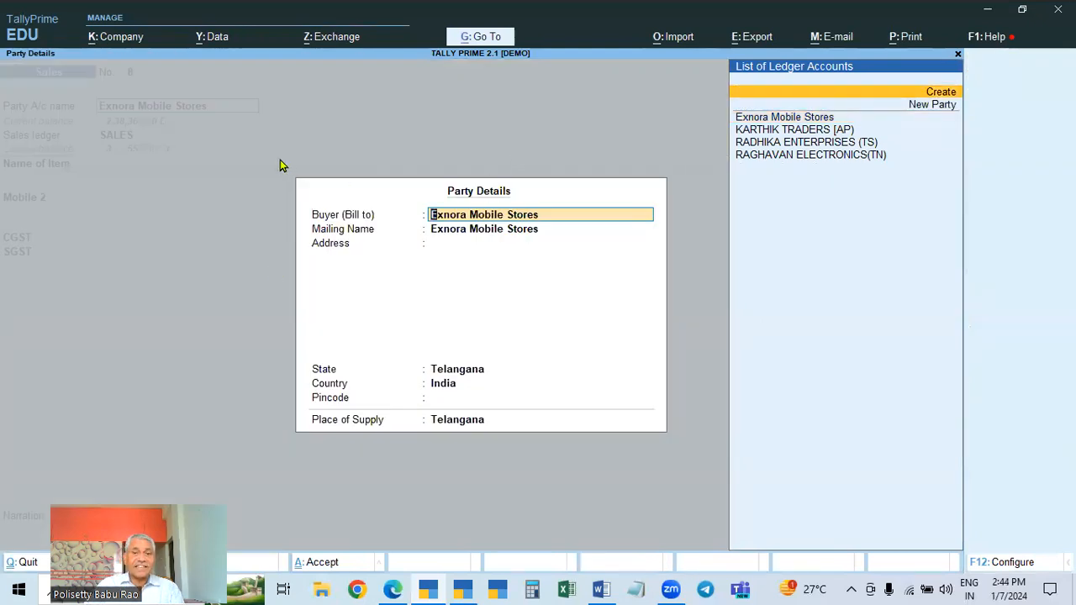
pyautogui.press('Escape')
pyautogui.press('Escape')
pyautogui.press('y')
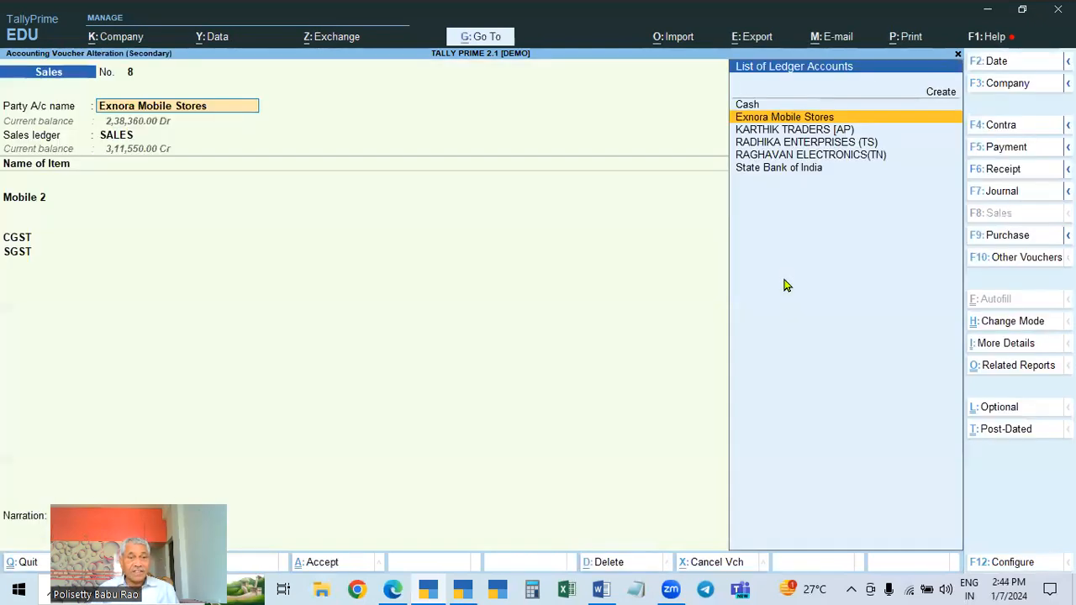
# Reopen the party ledger master from voucher 8 and return to its party details
pyautogui.hotkey('ctrl', 'shift')
pyautogui.hotkey('ctrl', 'Return')
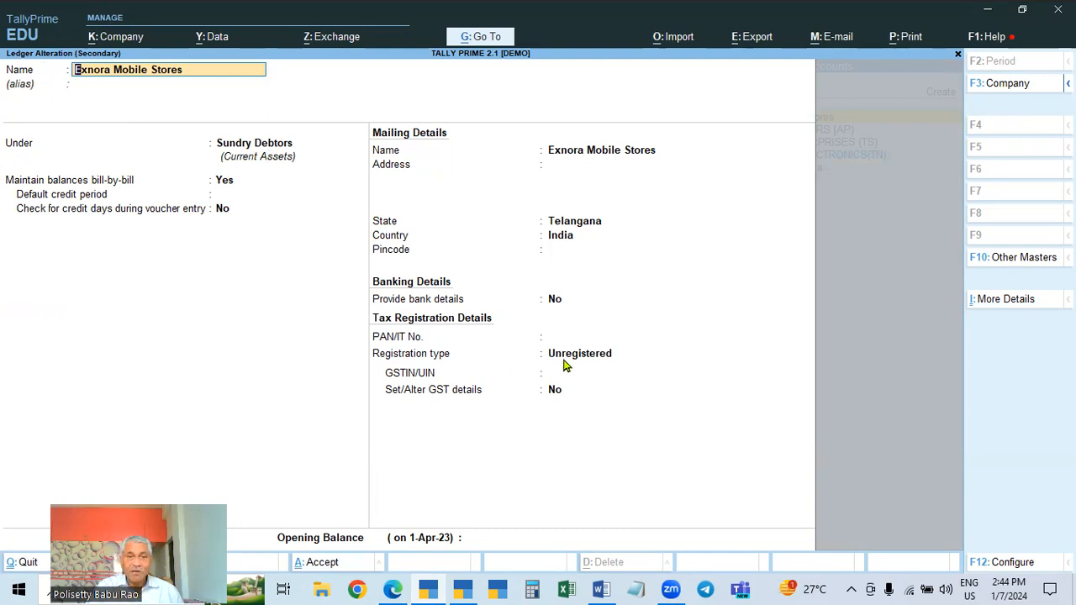
pyautogui.press('Escape')
pyautogui.press('Escape')
pyautogui.press('Return')
pyautogui.press('Escape')
pyautogui.press('y')
pyautogui.press('Return')
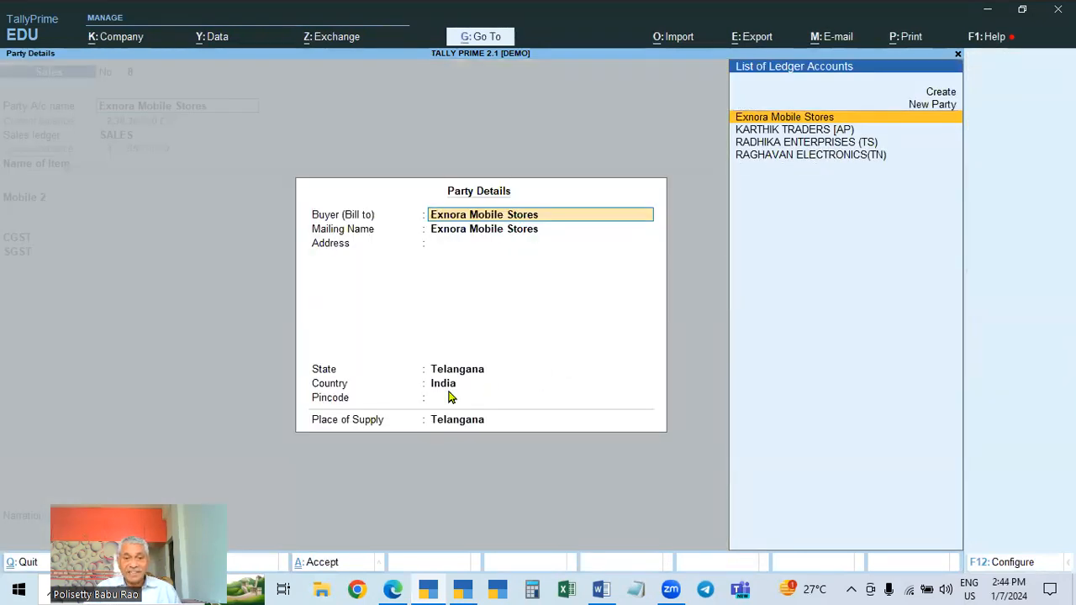
# Close voucher 8 without saving any changes
pyautogui.press('Escape')
pyautogui.press('Escape')
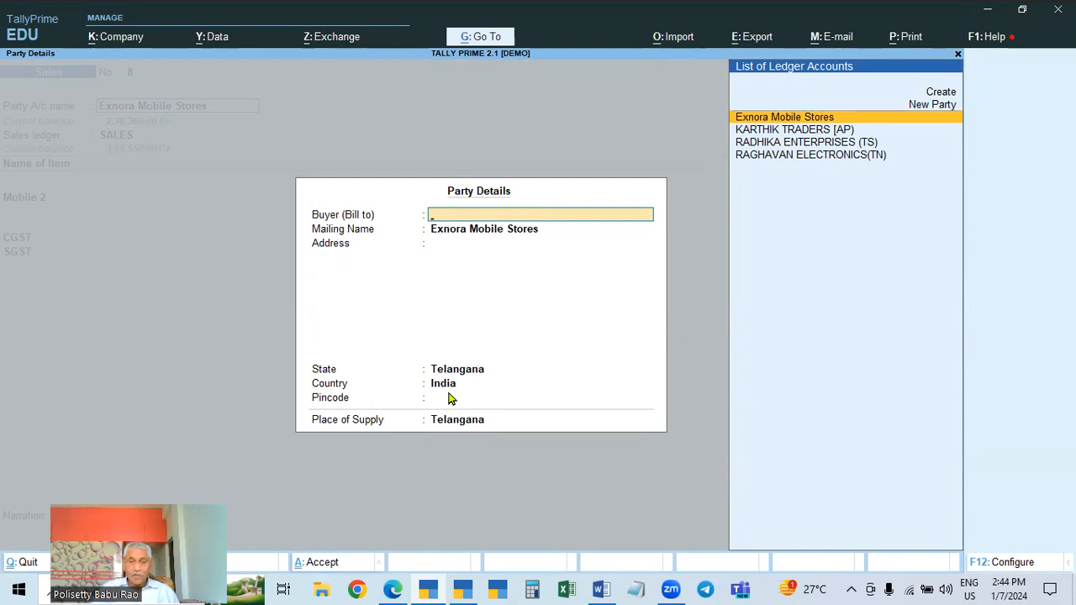
pyautogui.press('y')
pyautogui.press('Down')
pyautogui.press('Escape')
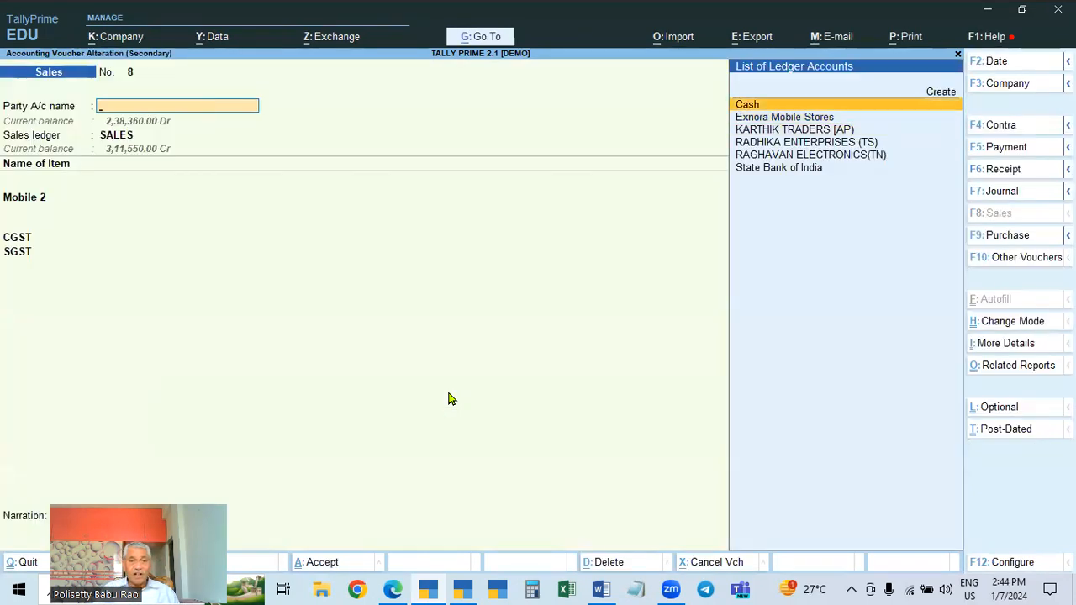
pyautogui.press('Escape')
pyautogui.press('Up')
pyautogui.press('Up')
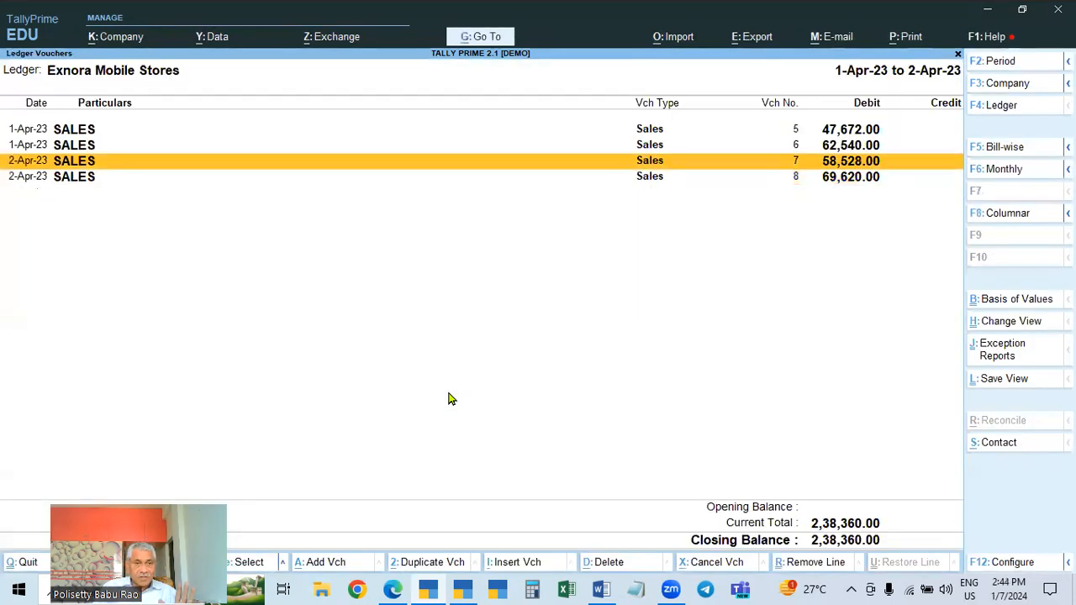
pyautogui.press('Down')
pyautogui.press('Up')
pyautogui.press('Down')
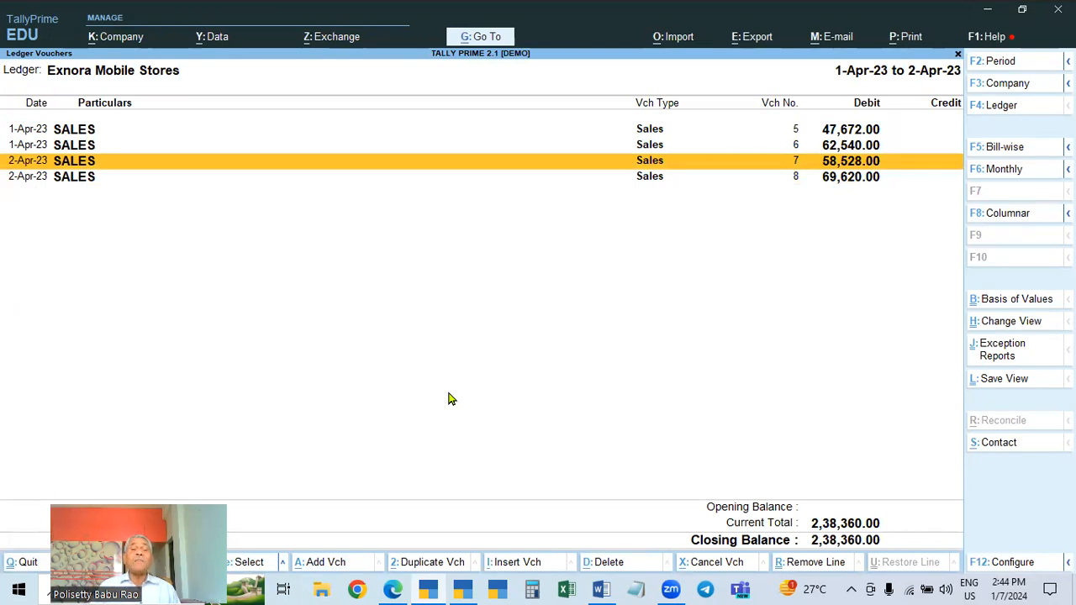
# Open the Exnora Mobile Stores ledger for alteration and set its registration type to Regular
pyautogui.press('Down')
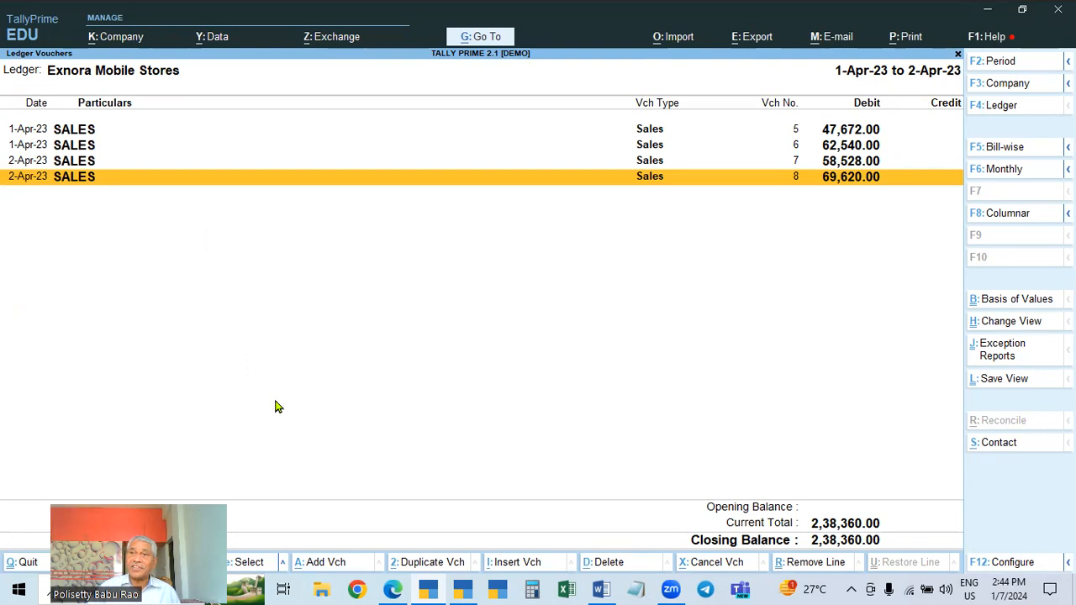
pyautogui.press('Escape')
pyautogui.press('Escape')
pyautogui.press('Escape')
pyautogui.press('Escape')
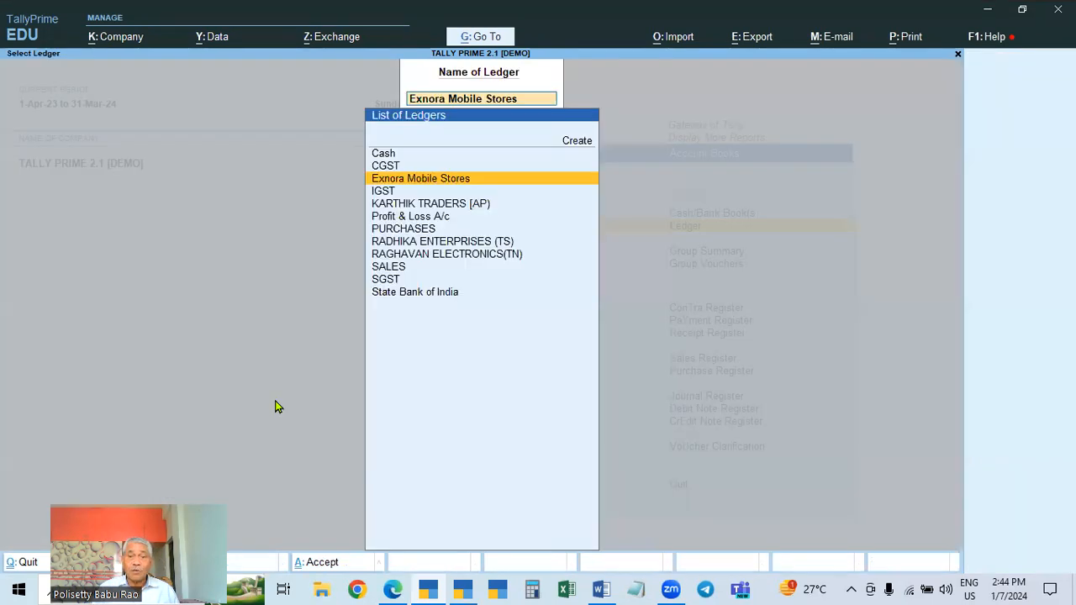
pyautogui.press('Escape')
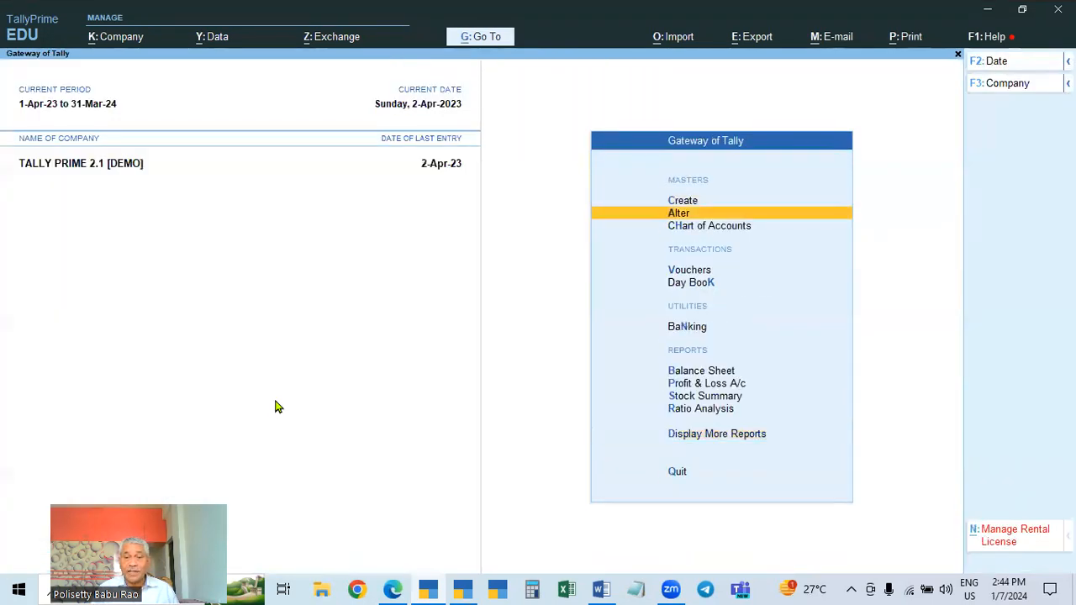
pyautogui.press('Return')
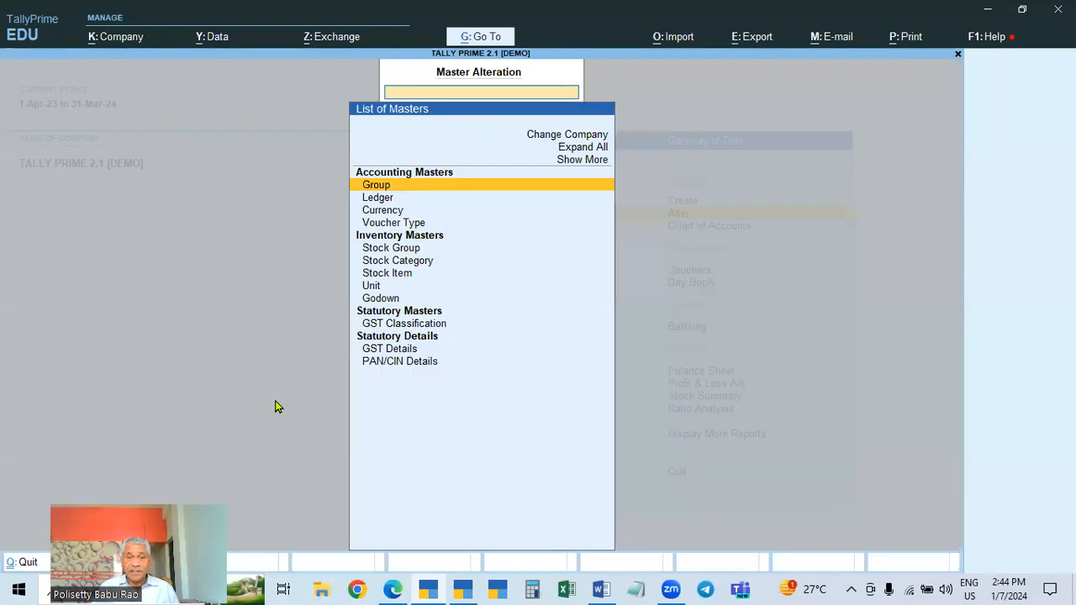
pyautogui.press('Down')
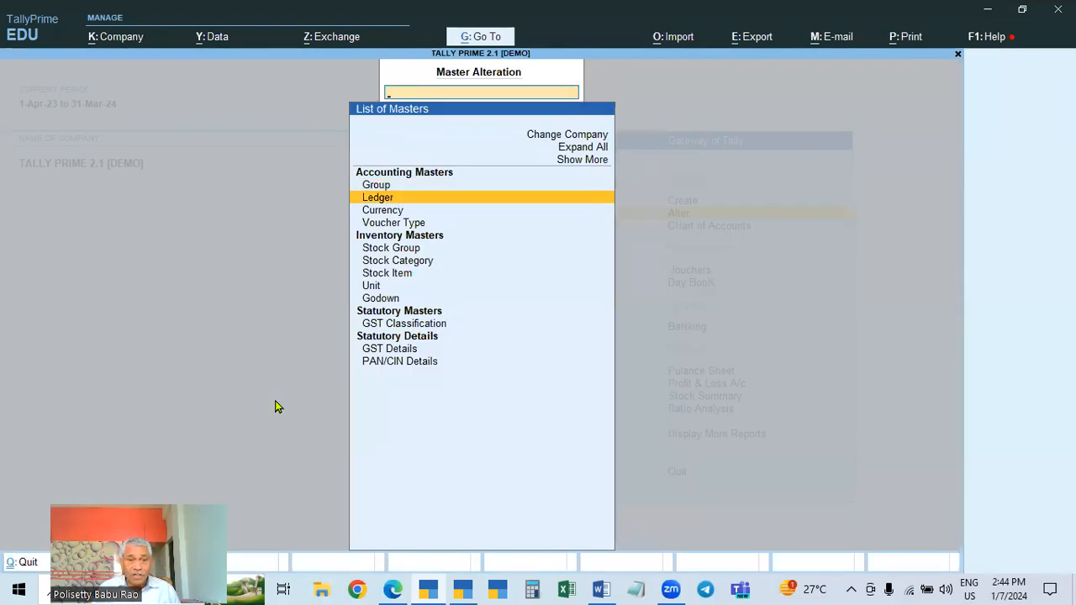
pyautogui.press('Return')
pyautogui.press('Down')
pyautogui.press('Down')
pyautogui.press('Return')
pyautogui.press('Return')
pyautogui.press('Return')
pyautogui.press('Return')
pyautogui.press('Return')
pyautogui.press('Return')
pyautogui.press('Return')
pyautogui.press('Return')
pyautogui.press('Return')
pyautogui.press('Return')
pyautogui.press('Return')
pyautogui.press('Return')
pyautogui.press('Return')
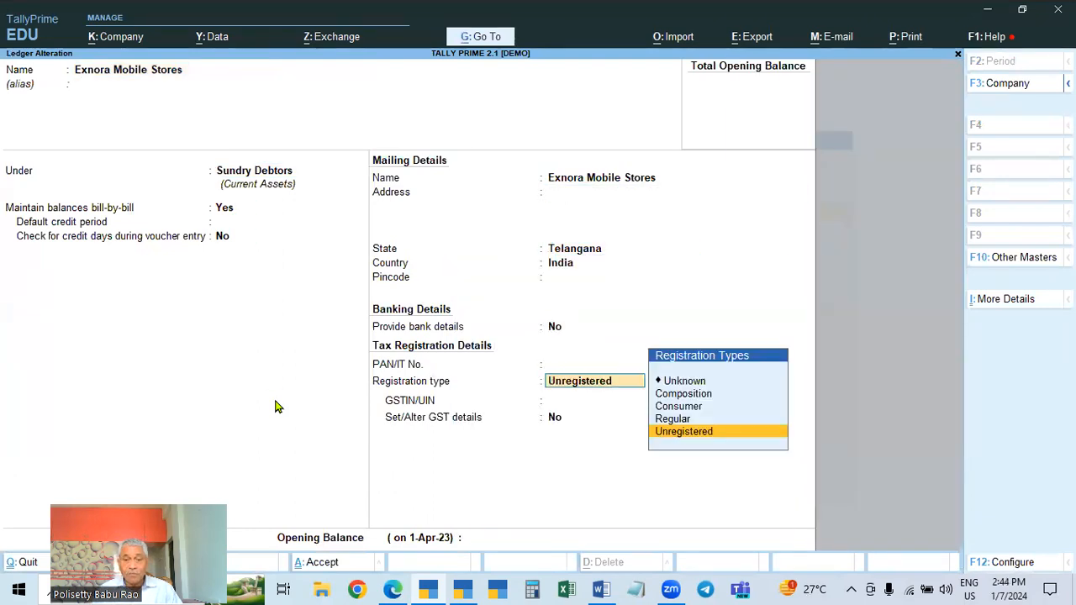
pyautogui.press('Up')
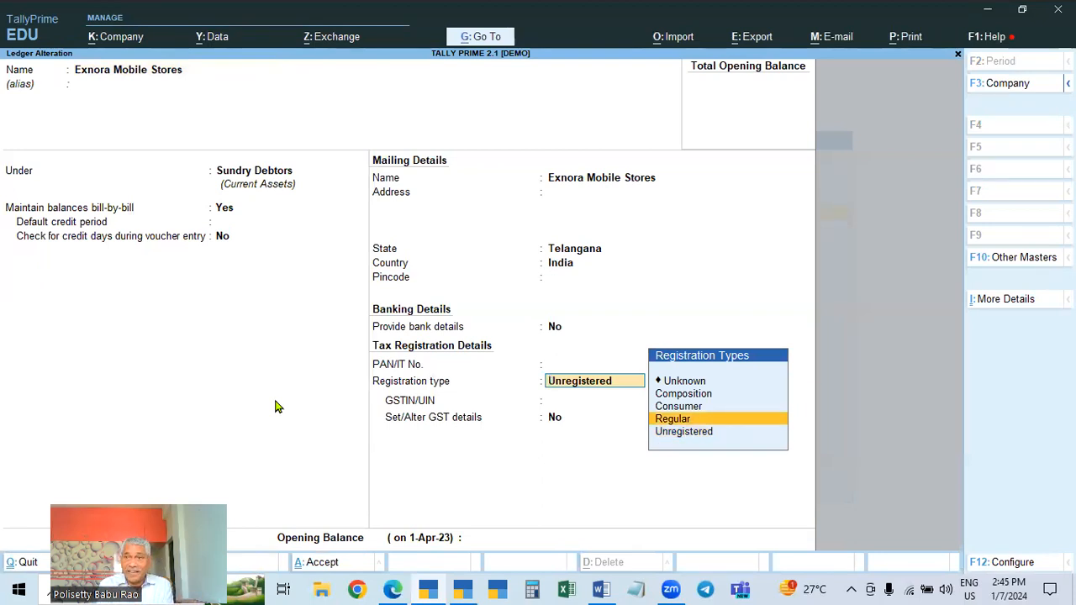
pyautogui.press('Return')
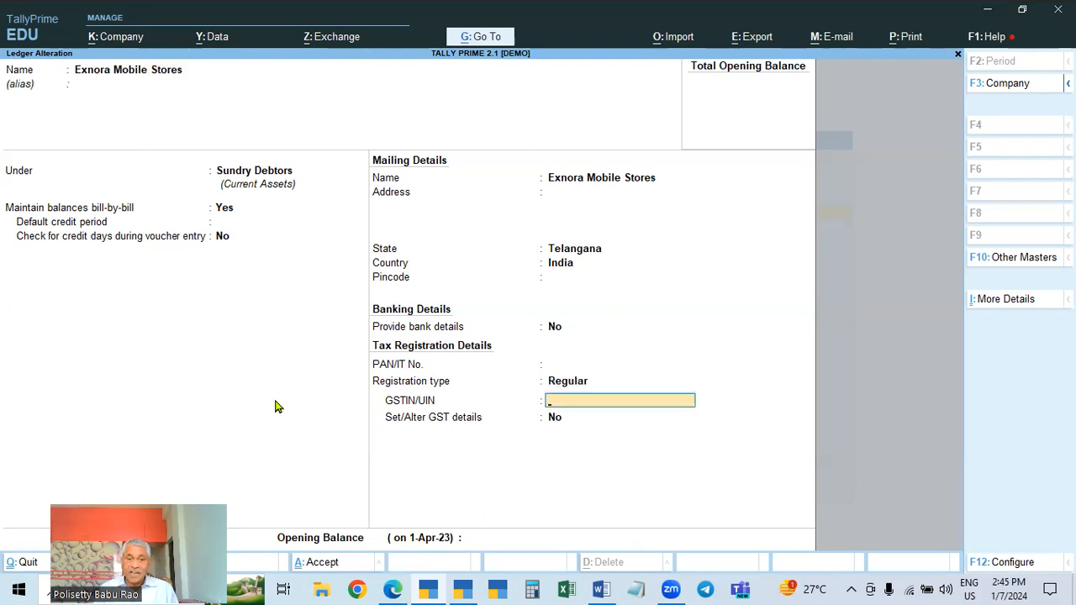
# Switch to Notepad, open the GSTIN file and copy a Telangana GSTIN from its list
pyautogui.click(638, 589)
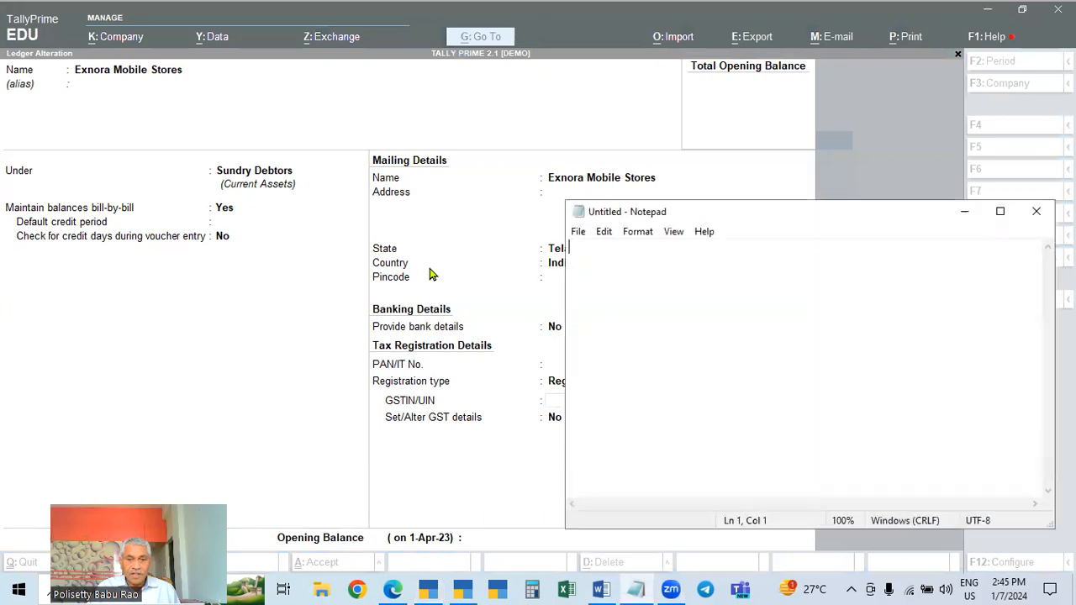
pyautogui.click(578, 232)
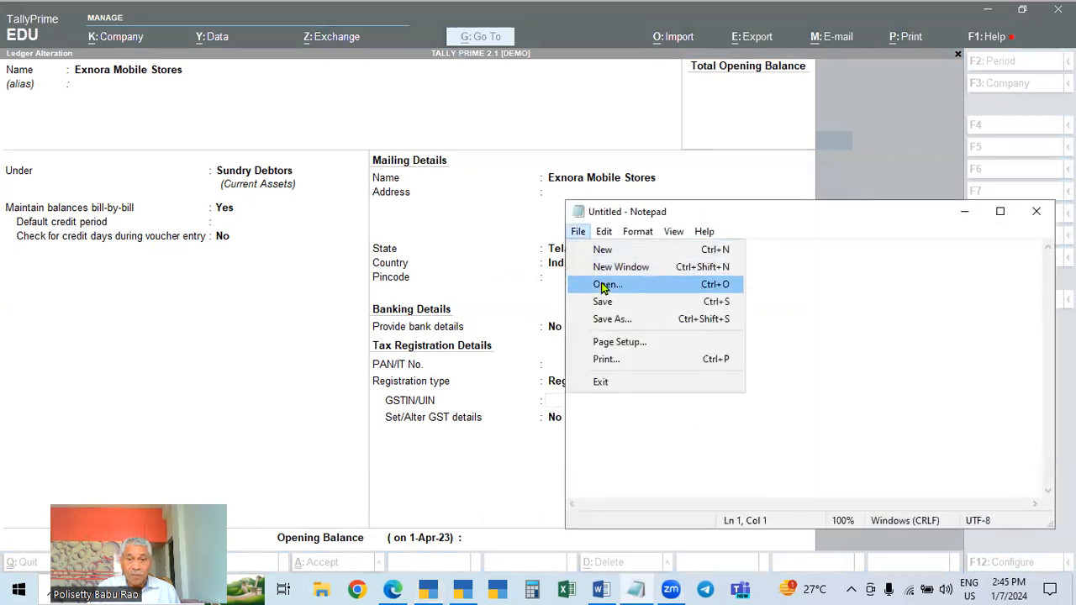
pyautogui.click(603, 285)
pyautogui.doubleClick(711, 311)
pyautogui.click(628, 390)
pyautogui.doubleClick(628, 389)
pyautogui.hotkey('ctrl', 'c')
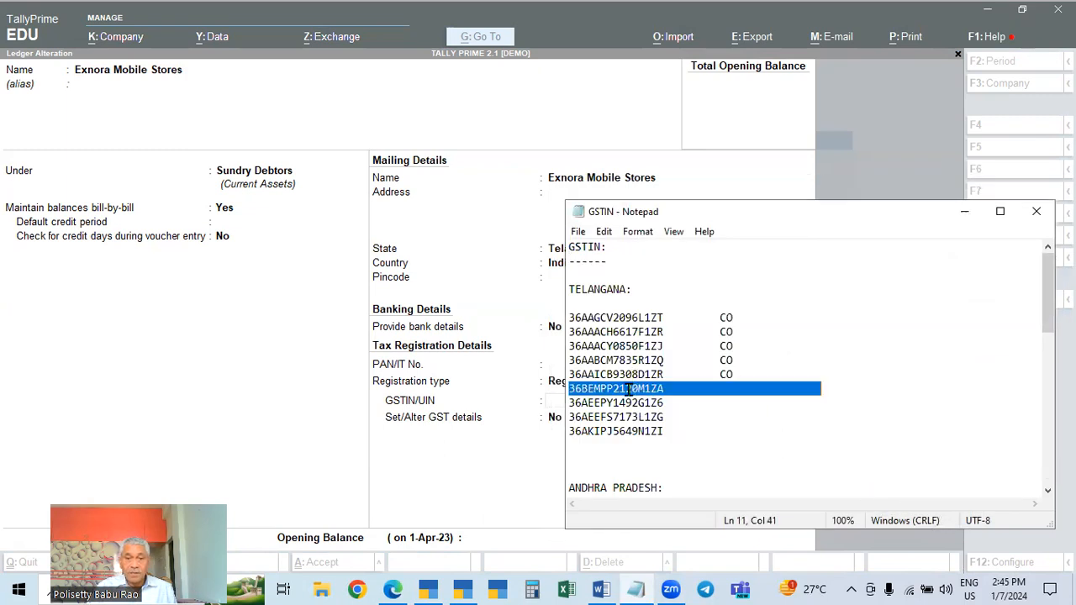
pyautogui.click(1037, 211)
# Paste the copied GSTIN into the ledger's GSTIN/UIN field and save the ledger
pyautogui.hotkey('ctrl', 'v')
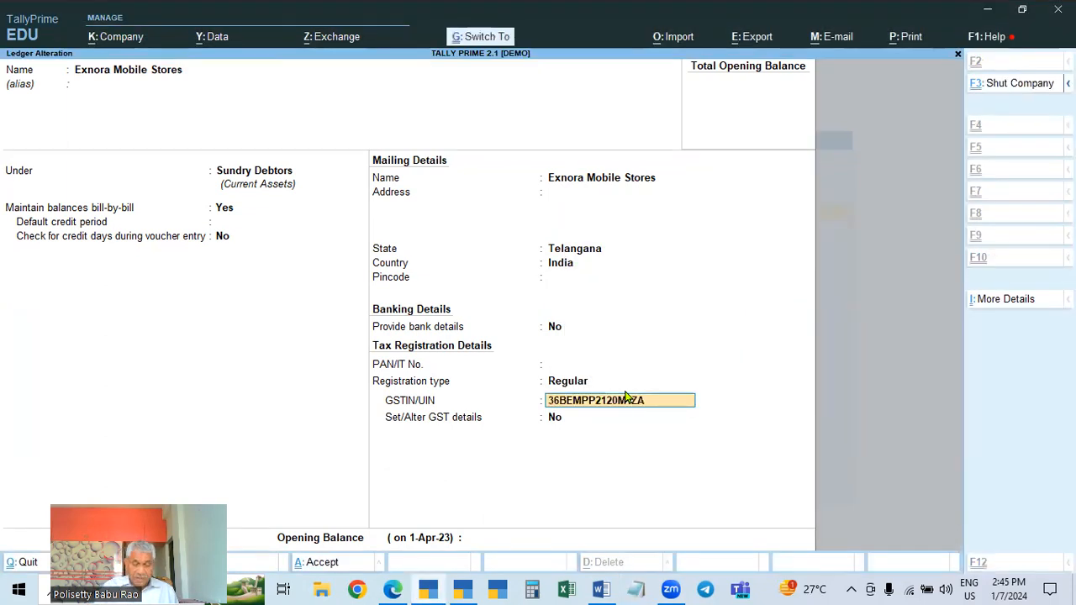
pyautogui.press('Return')
pyautogui.press('Return')
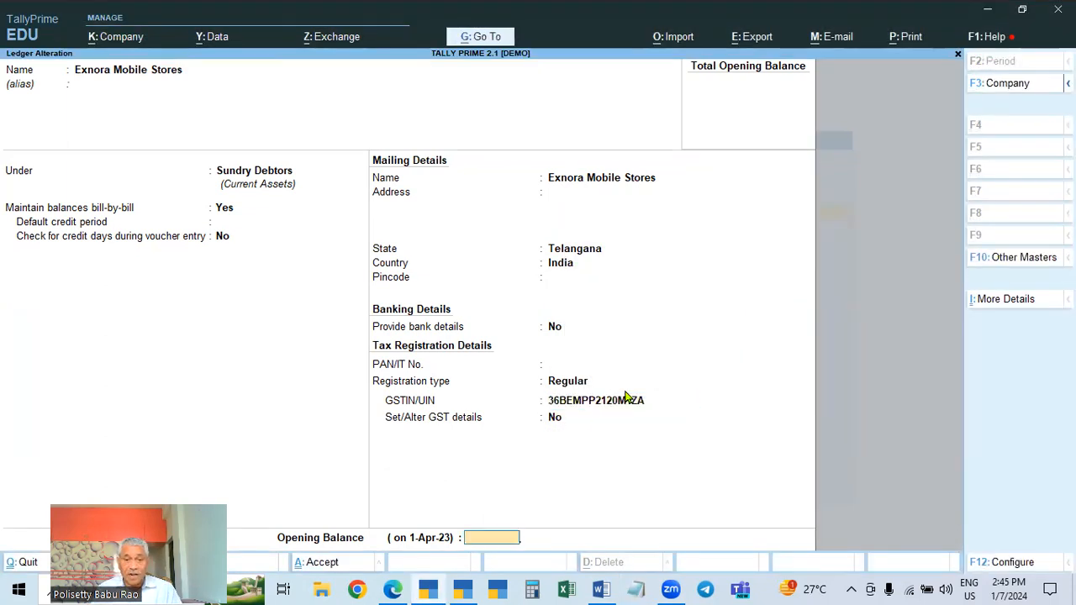
pyautogui.press('Return')
pyautogui.press('Return')
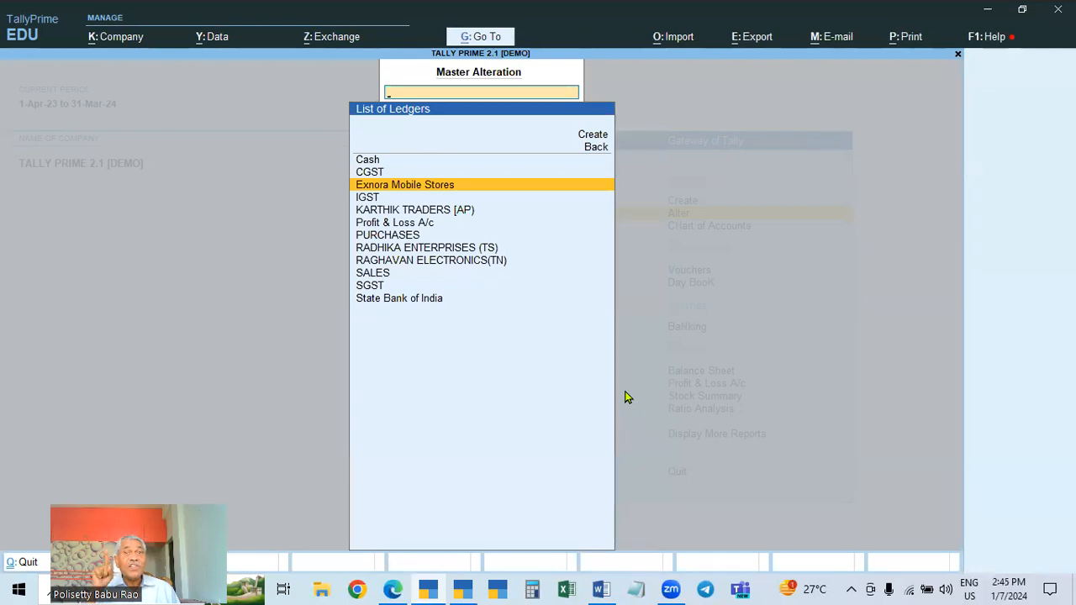
# Open the ledger vouchers report for Exnora Mobile Stores
pyautogui.press('Escape')
pyautogui.press('Escape')
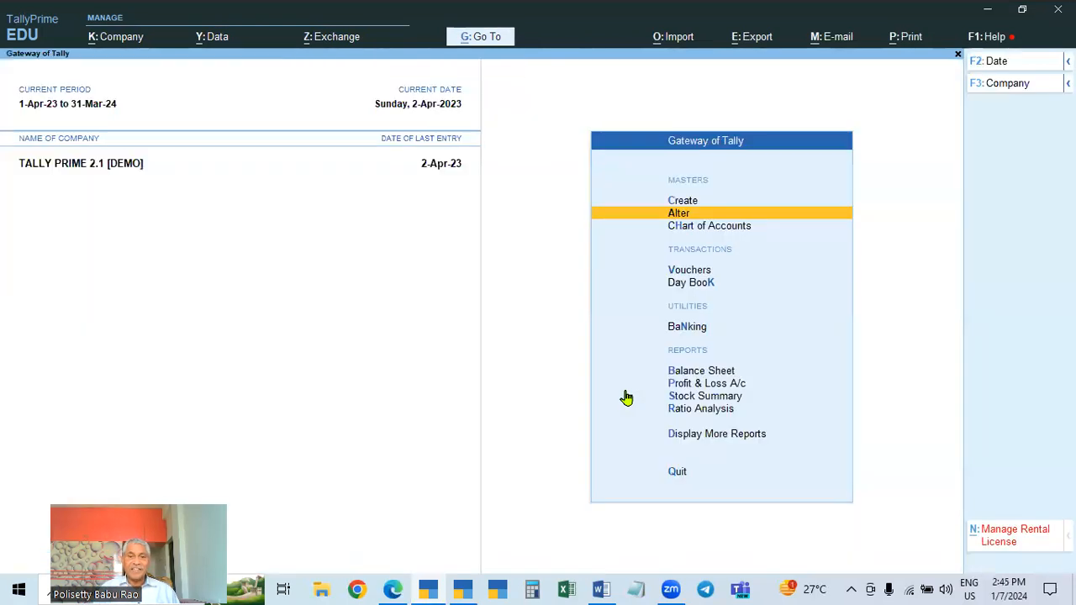
pyautogui.press('Escape')
pyautogui.press('Escape')
pyautogui.press('Down')
pyautogui.press('Down')
pyautogui.press('Escape')
pyautogui.press('Escape')
pyautogui.press('Escape')
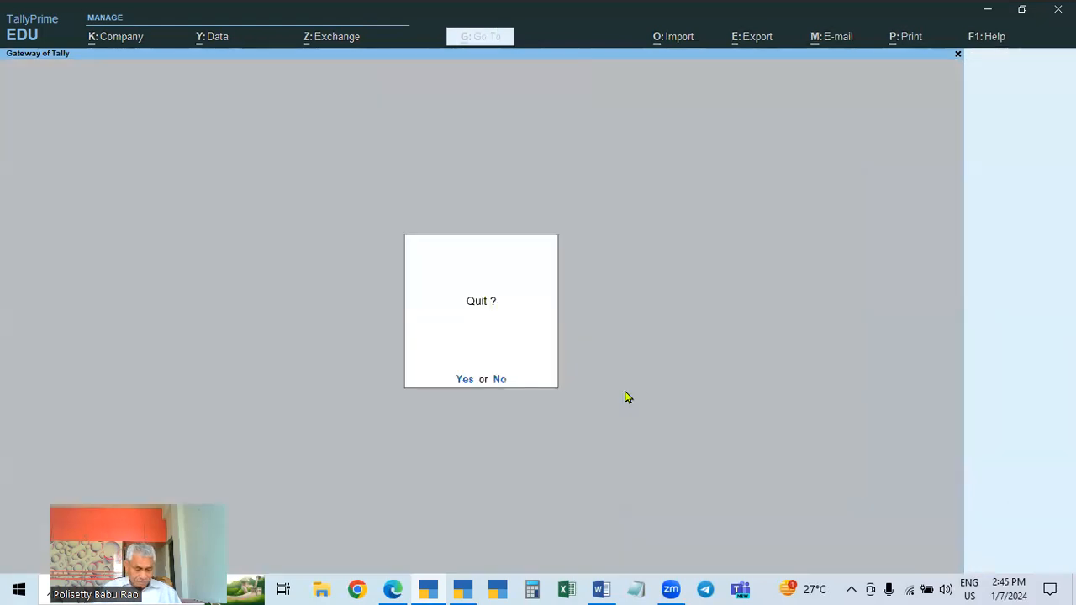
pyautogui.press('Escape')
pyautogui.press('d')
pyautogui.press('a')
pyautogui.press('l')
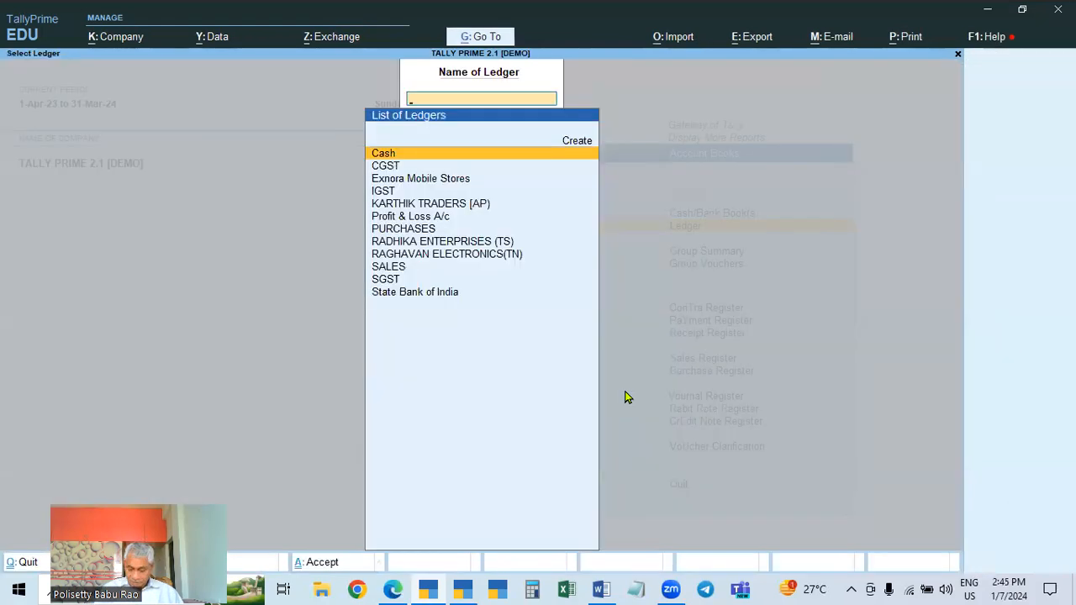
pyautogui.press('Down')
pyautogui.press('Down')
pyautogui.press('Return')
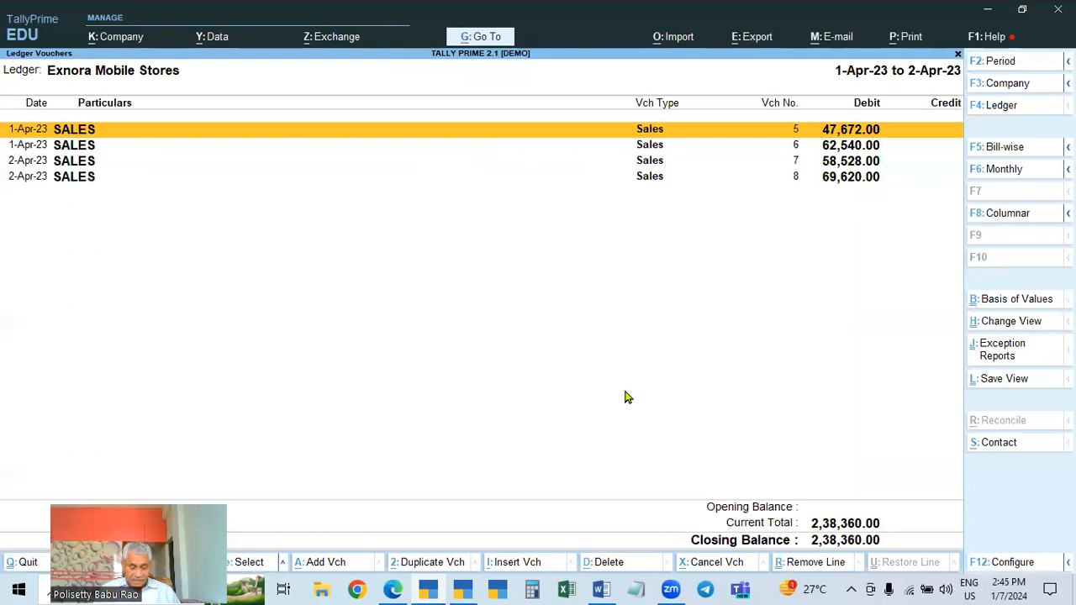
# Open sales voucher 5 and view the party's ledger master with its tax registration details
pyautogui.press('Return')
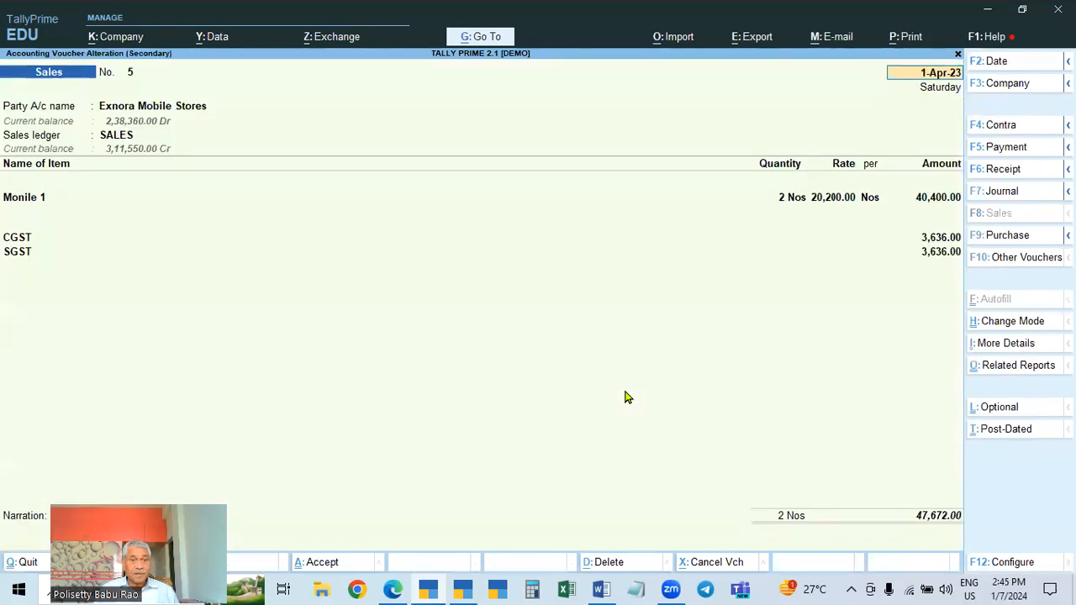
pyautogui.press('Return')
pyautogui.hotkey('ctrl', 'Return')
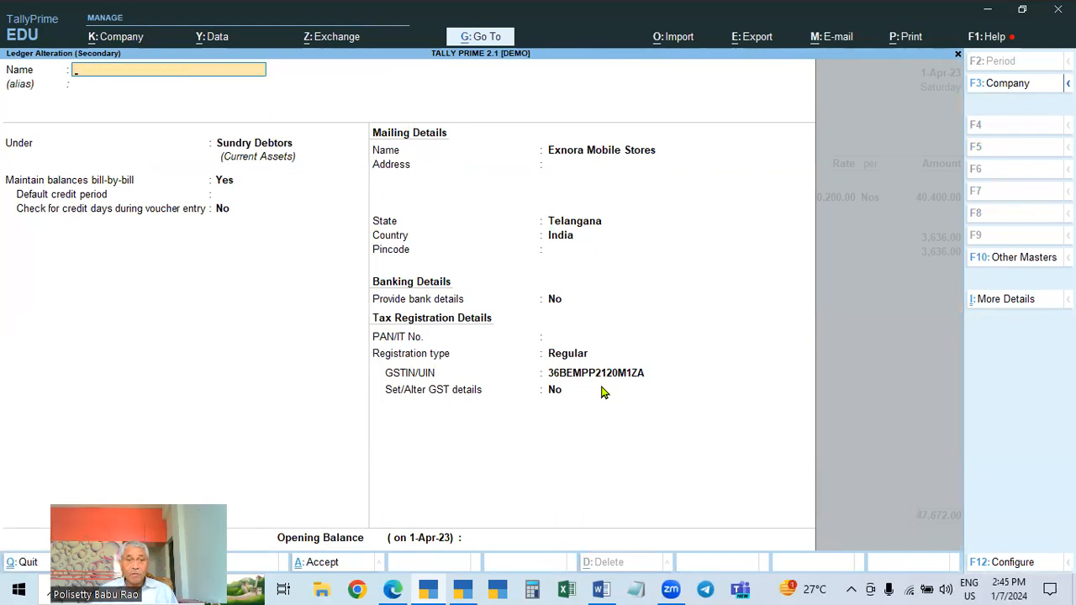
pyautogui.hotkey('ctrl', 'a')
pyautogui.press('Escape')
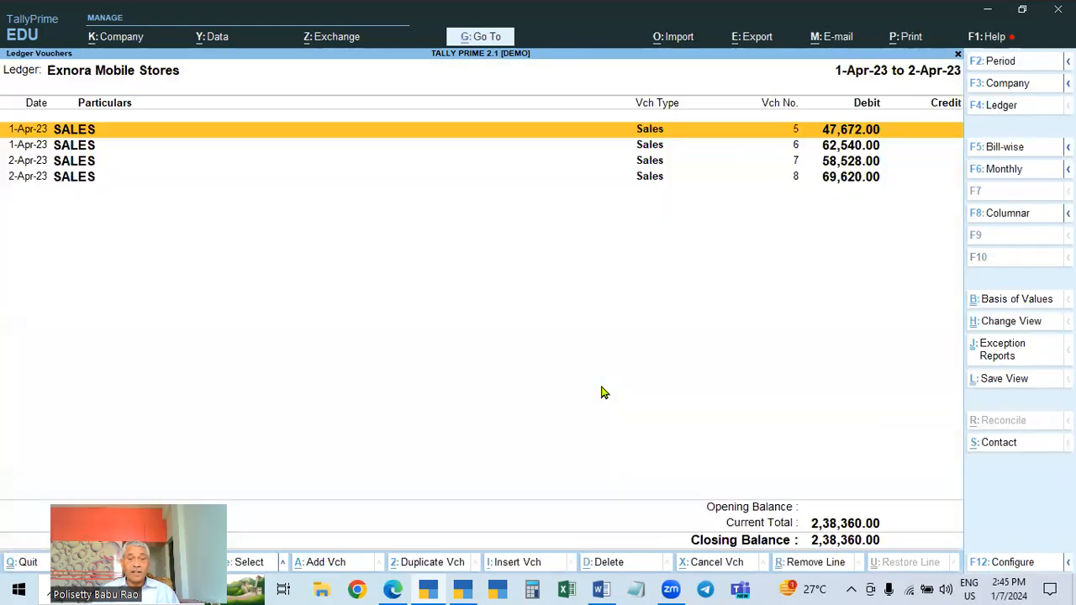
# Open sales voucher 8 and bring up the Party Details for Exnora Mobile Stores
pyautogui.press('Down')
pyautogui.press('Down')
pyautogui.press('Down')
pyautogui.press('Return')
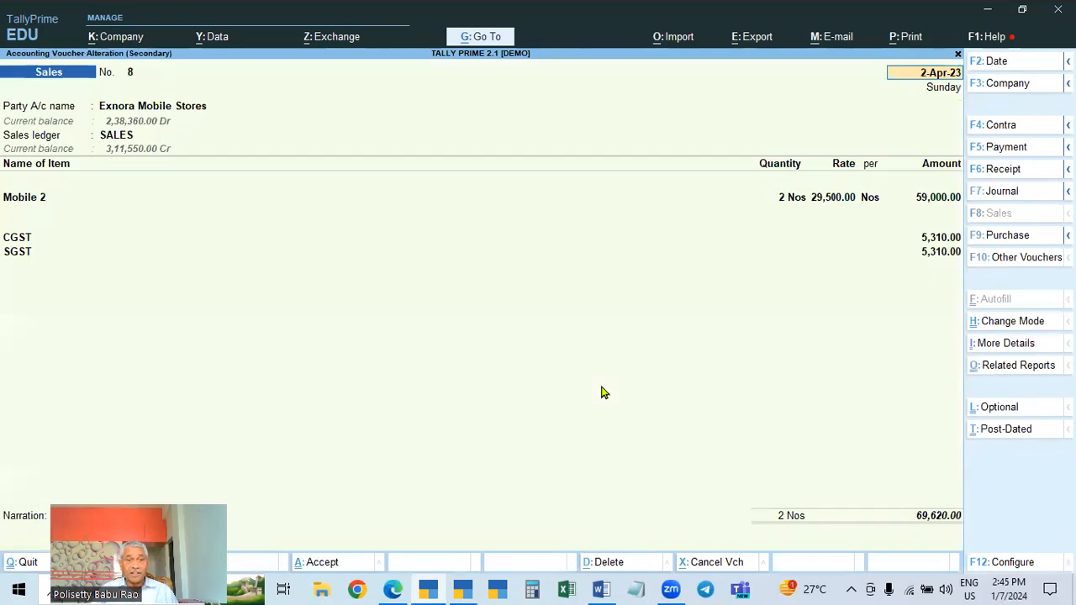
pyautogui.press('ctrl')
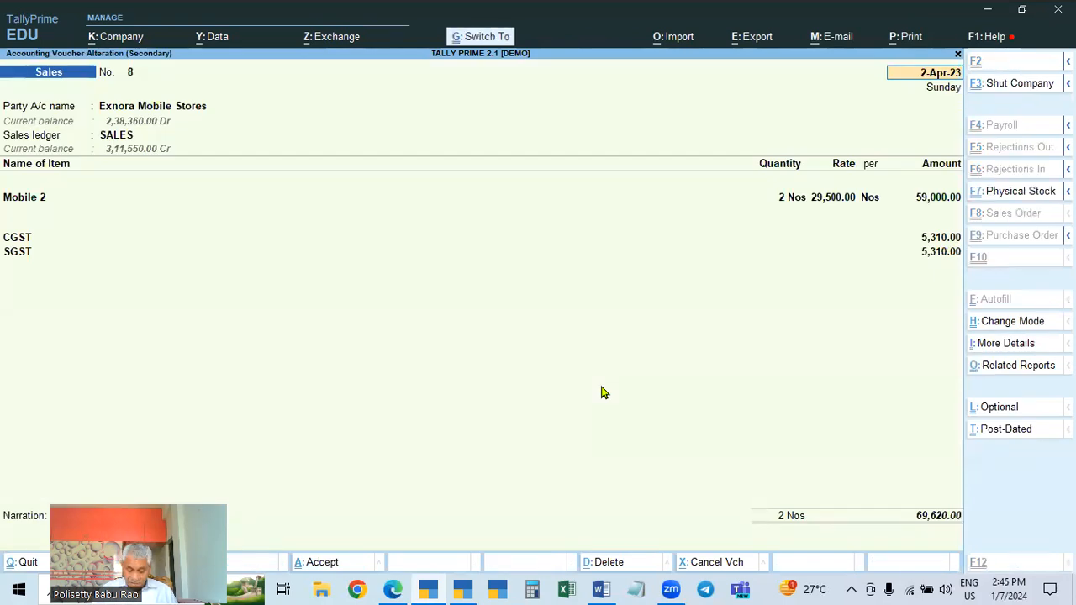
pyautogui.click(193, 109)
pyautogui.hotkey('ctrl', 'Return')
pyautogui.press('Escape')
pyautogui.press('Escape')
pyautogui.press('y')
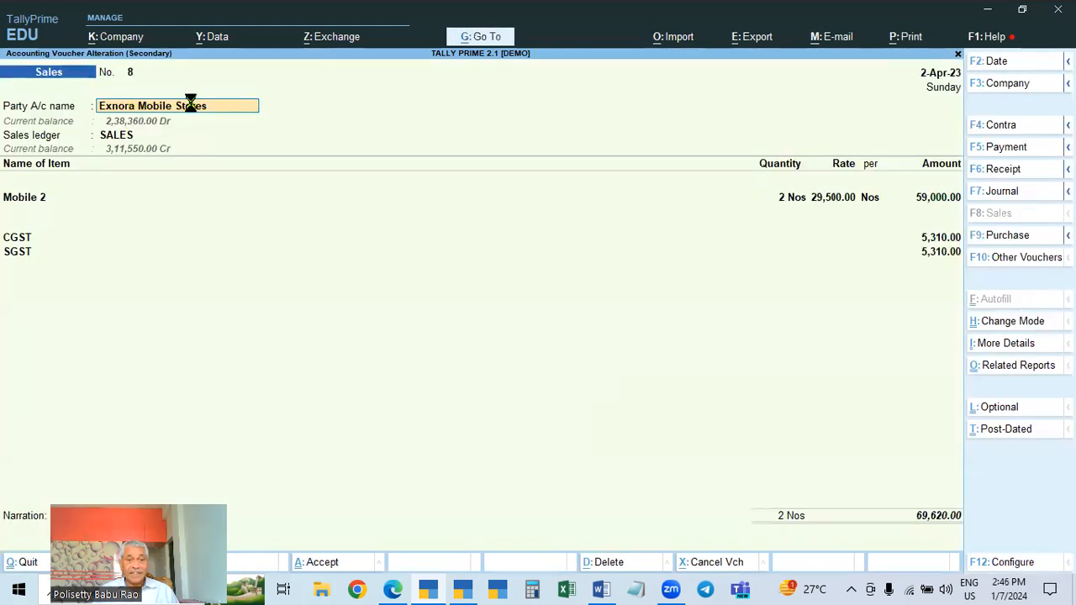
pyautogui.press('Return')
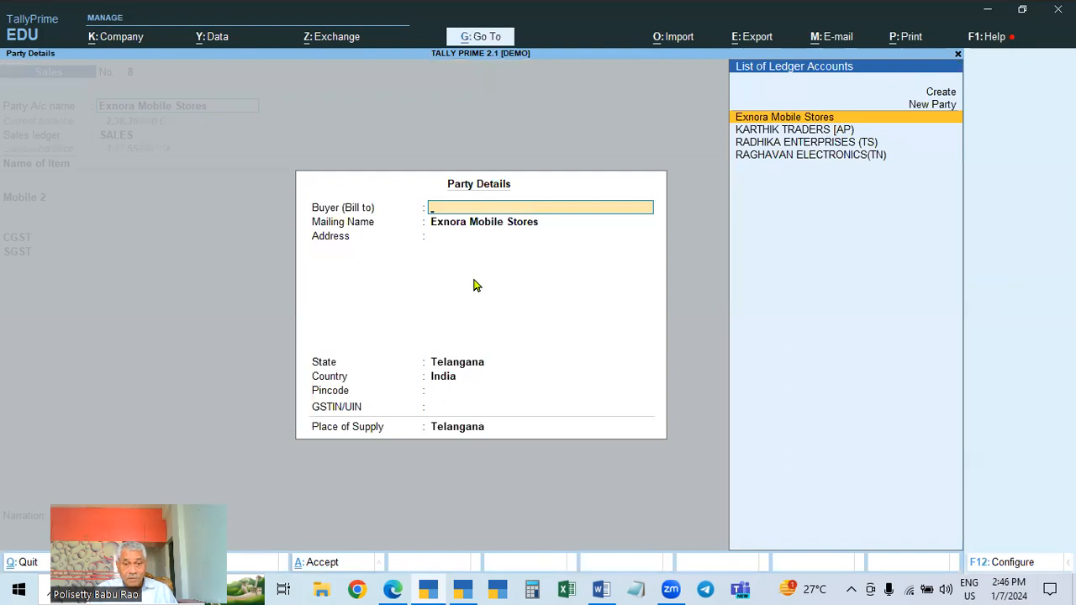
pyautogui.press('Escape')
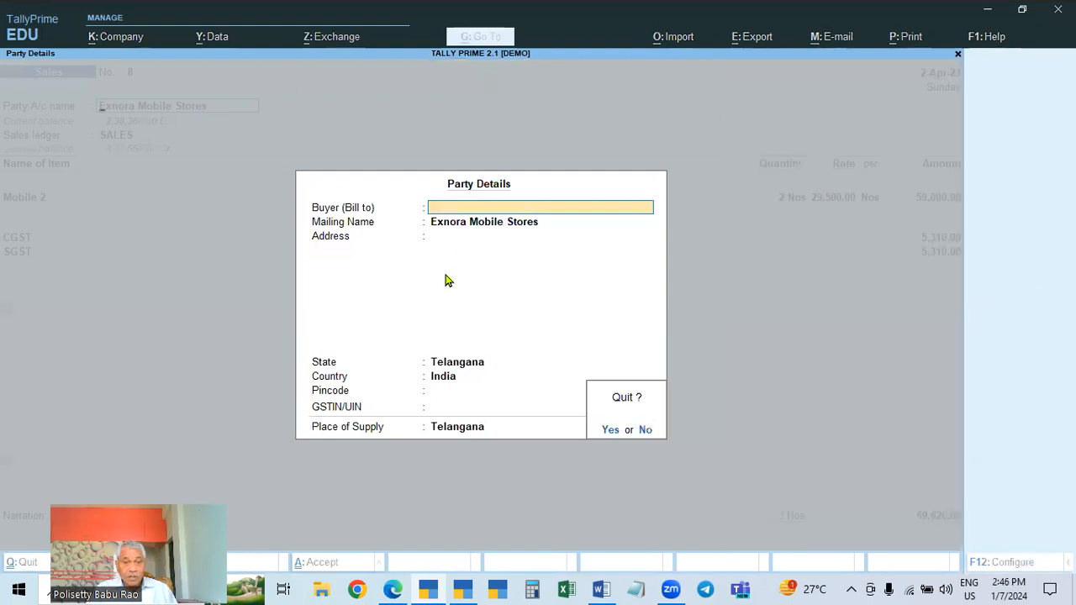
pyautogui.press('y')
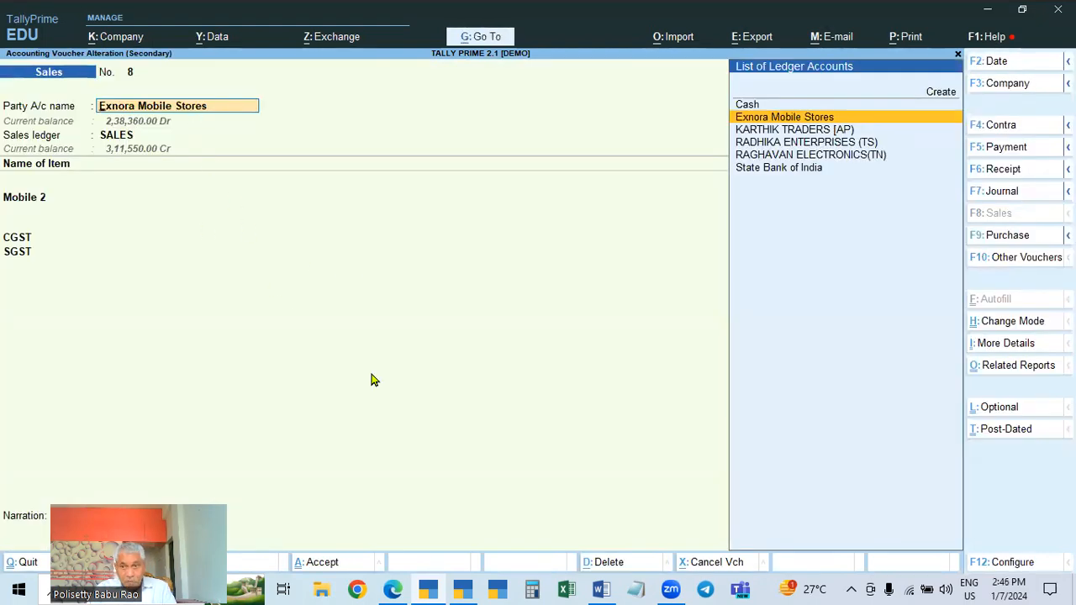
pyautogui.press('Return')
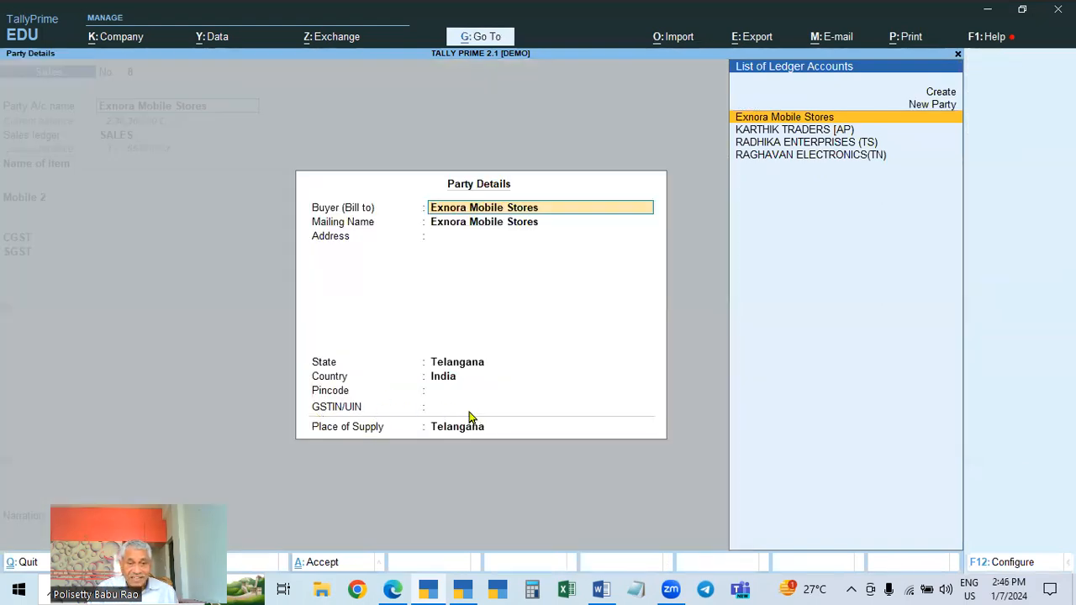
# Quit voucher 8 without saving any changes
pyautogui.press('BackSpace')
pyautogui.press('Escape')
pyautogui.press('y')
pyautogui.press('Escape')
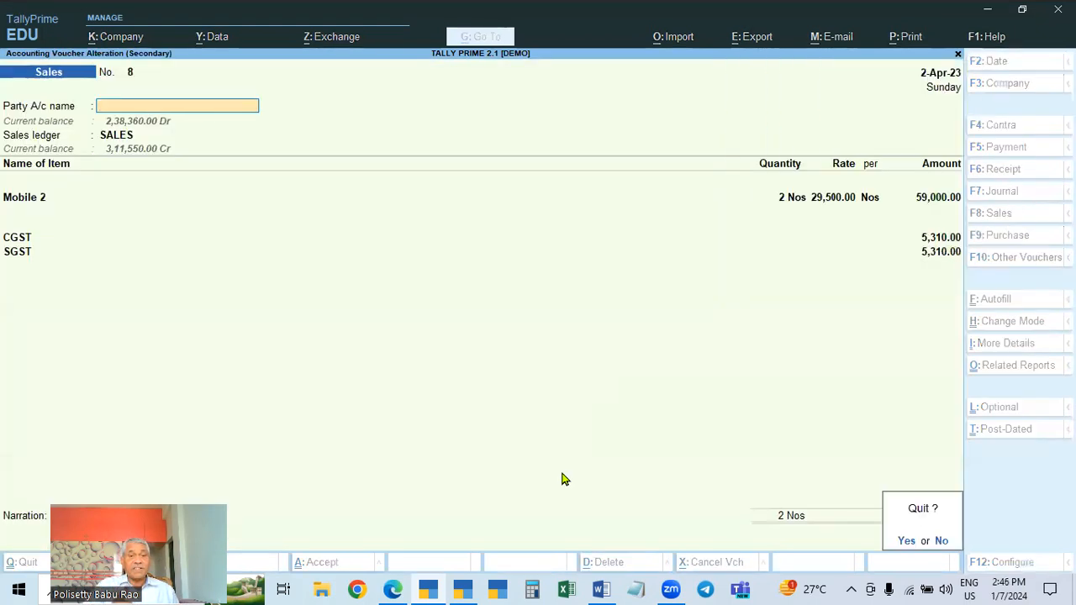
pyautogui.press('y')
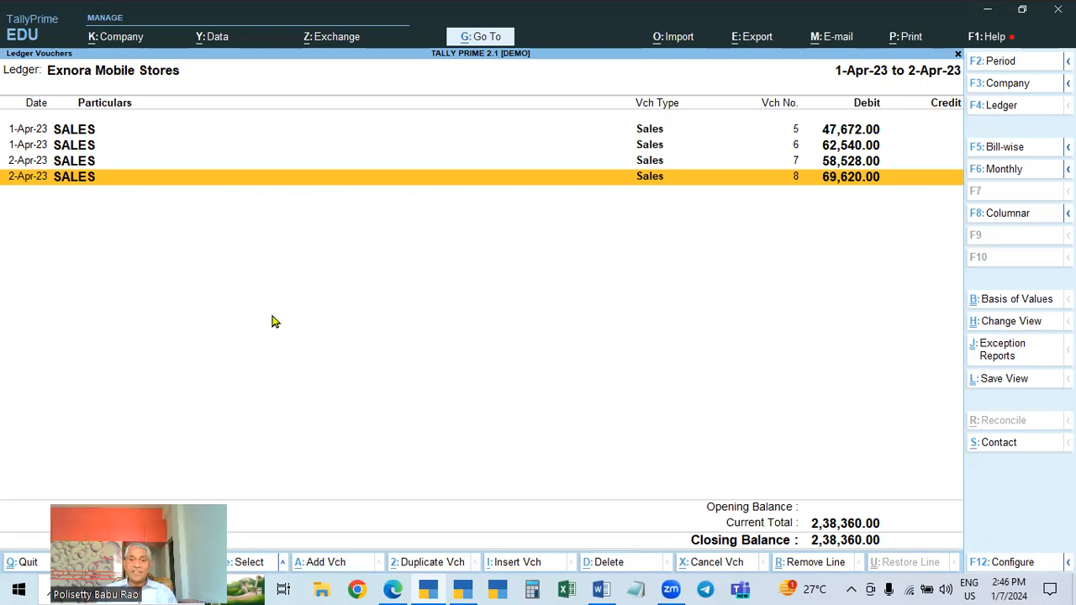
# Alter the Exnora Mobile Stores ledger to set its registration type to Unregistered, and save the ledger
pyautogui.press('Escape')
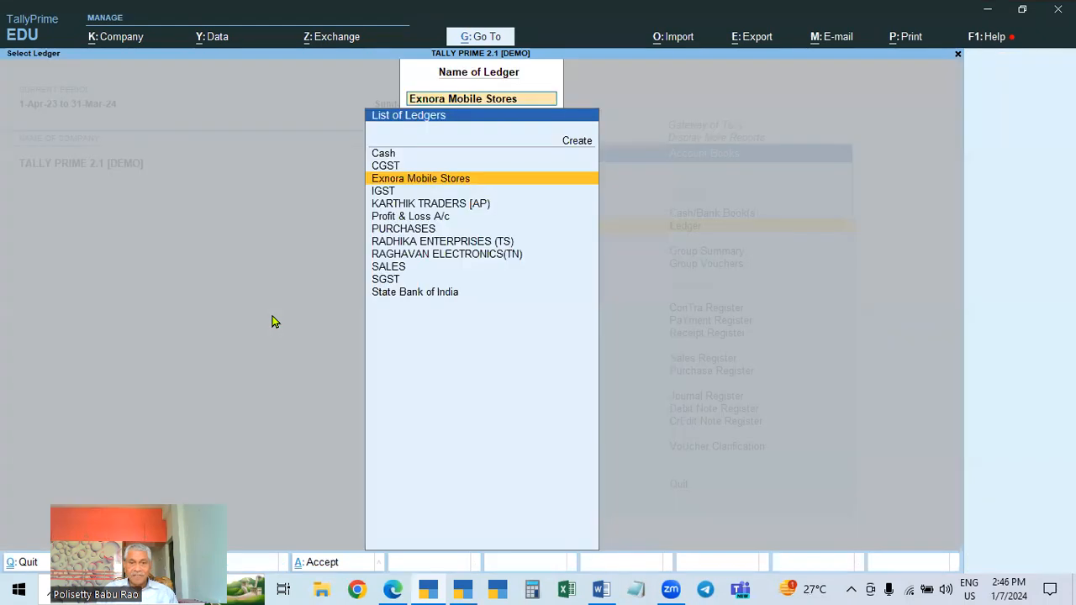
pyautogui.press('Escape')
pyautogui.press('Escape')
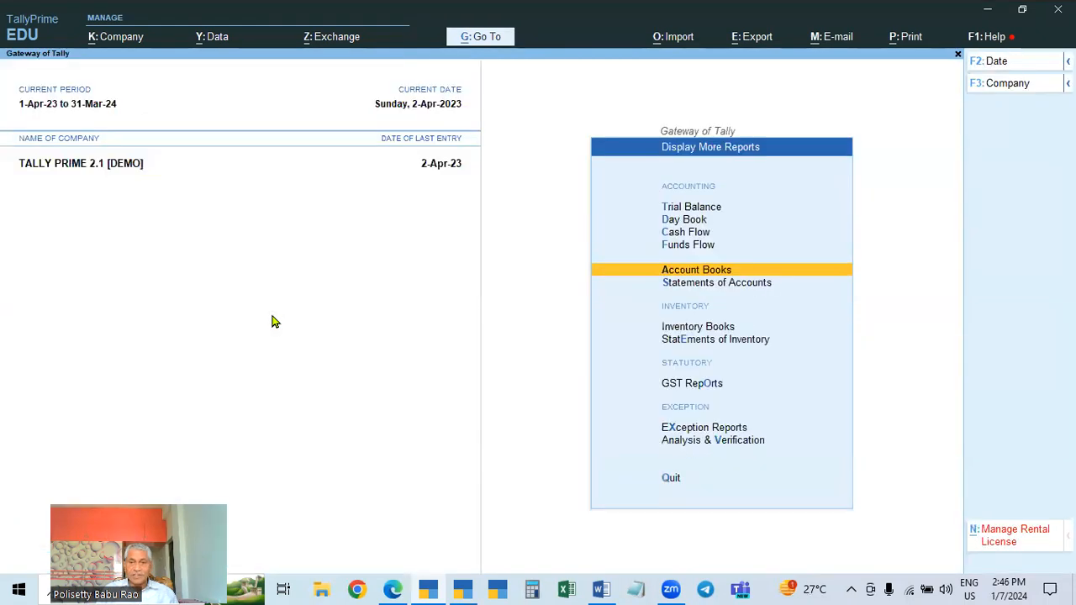
pyautogui.press('Escape')
pyautogui.press('Up')
pyautogui.press('Up')
pyautogui.press('Up')
pyautogui.press('Up')
pyautogui.press('Up')
pyautogui.press('Up')
pyautogui.press('Up')
pyautogui.press('Up')
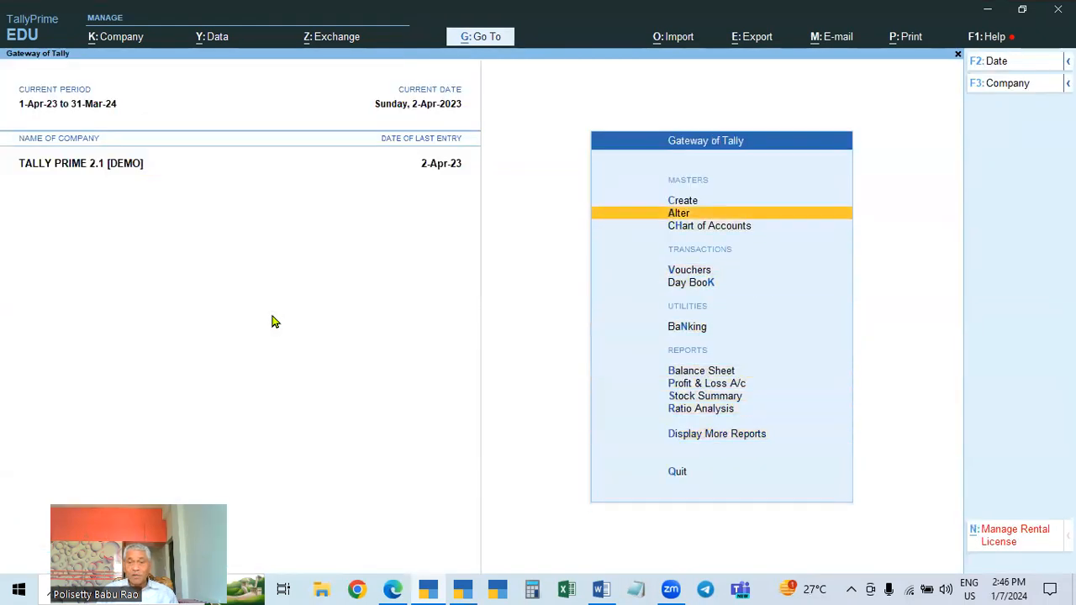
pyautogui.press('Return')
pyautogui.press('Down')
pyautogui.press('Return')
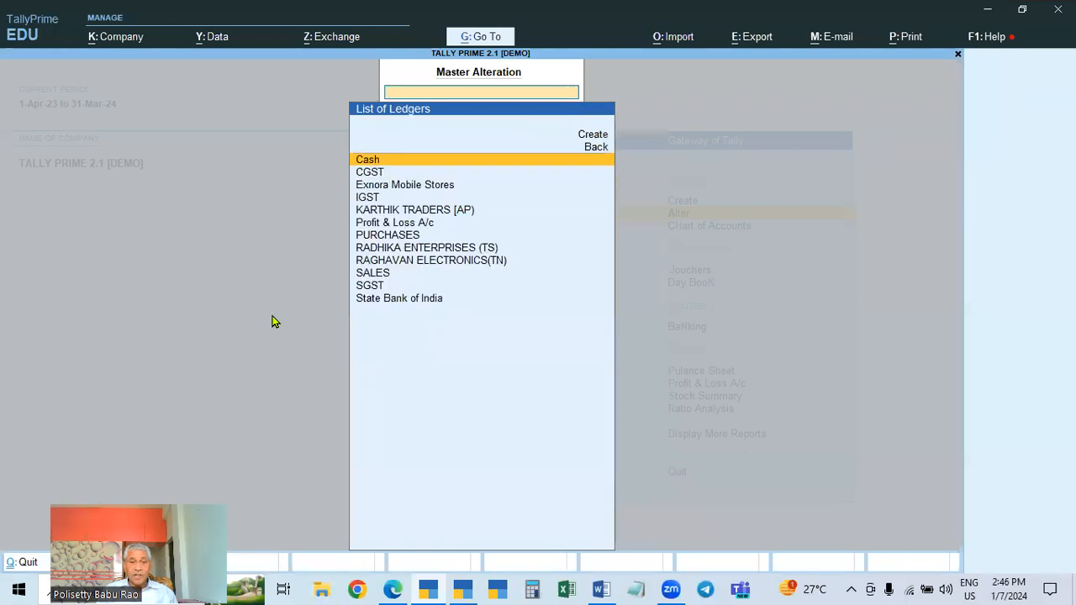
pyautogui.click(432, 186)
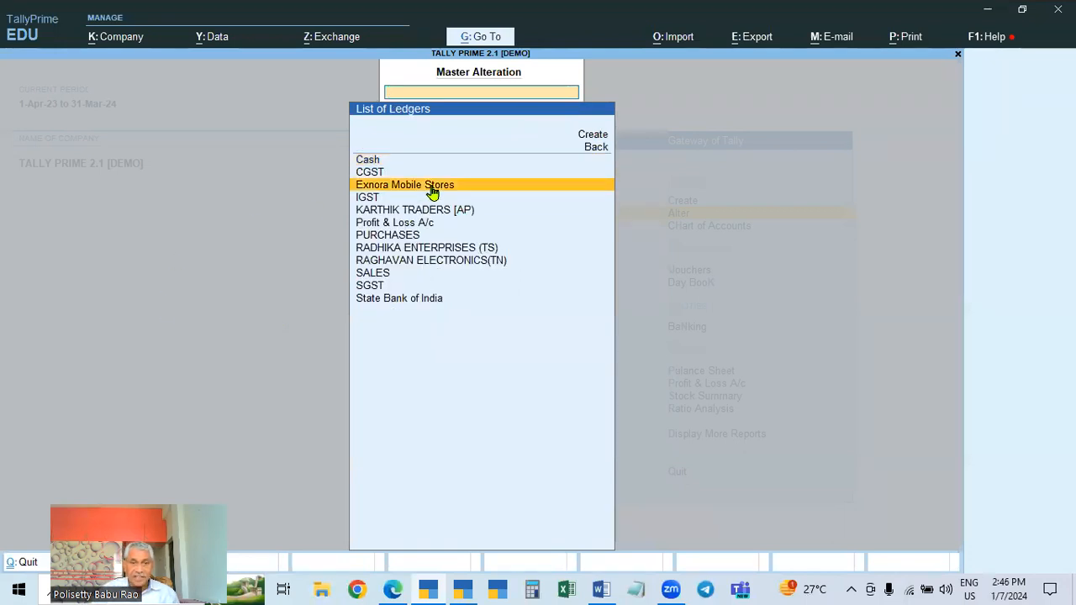
pyautogui.press('Return')
pyautogui.press('Return')
pyautogui.press('Return')
pyautogui.press('Return')
pyautogui.press('Return')
pyautogui.press('Return')
pyautogui.press('Return')
pyautogui.press('Return')
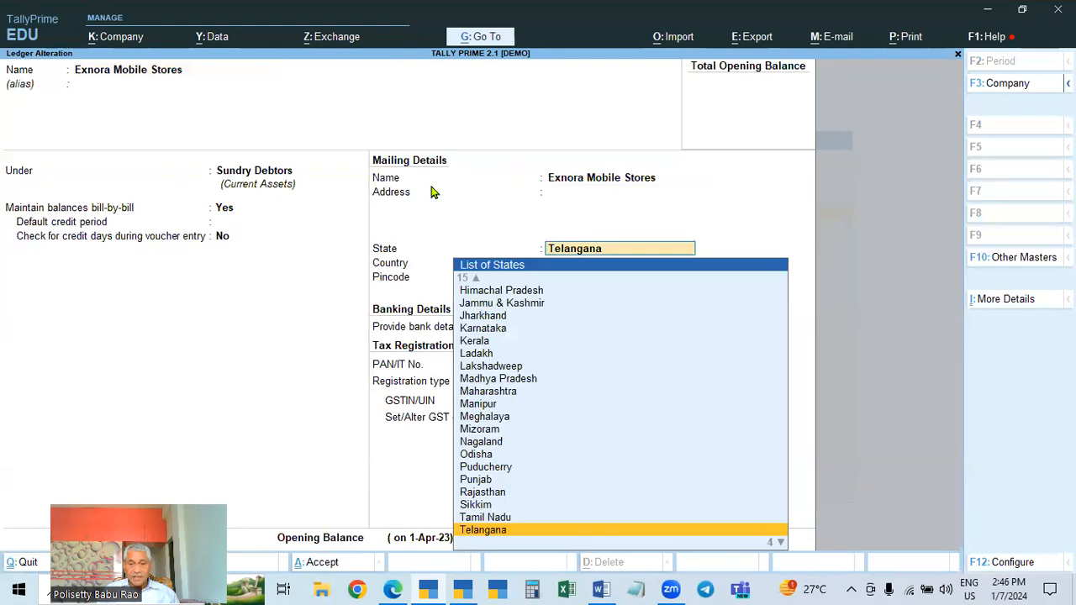
pyautogui.press('Return')
pyautogui.press('Up')
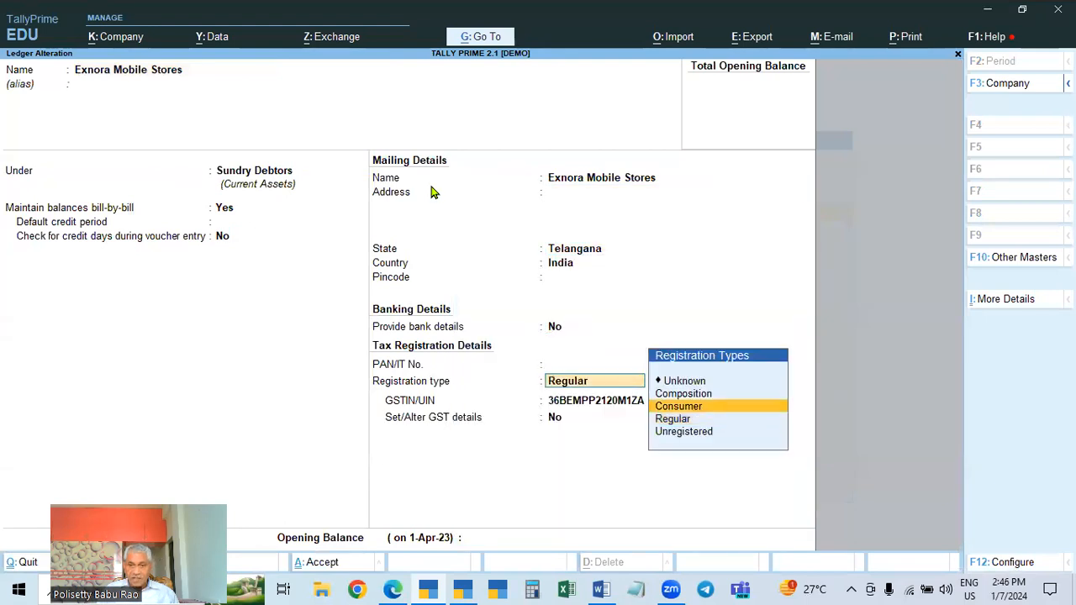
pyautogui.press('Return')
pyautogui.press('BackSpace')
pyautogui.press('Down')
pyautogui.press('Down')
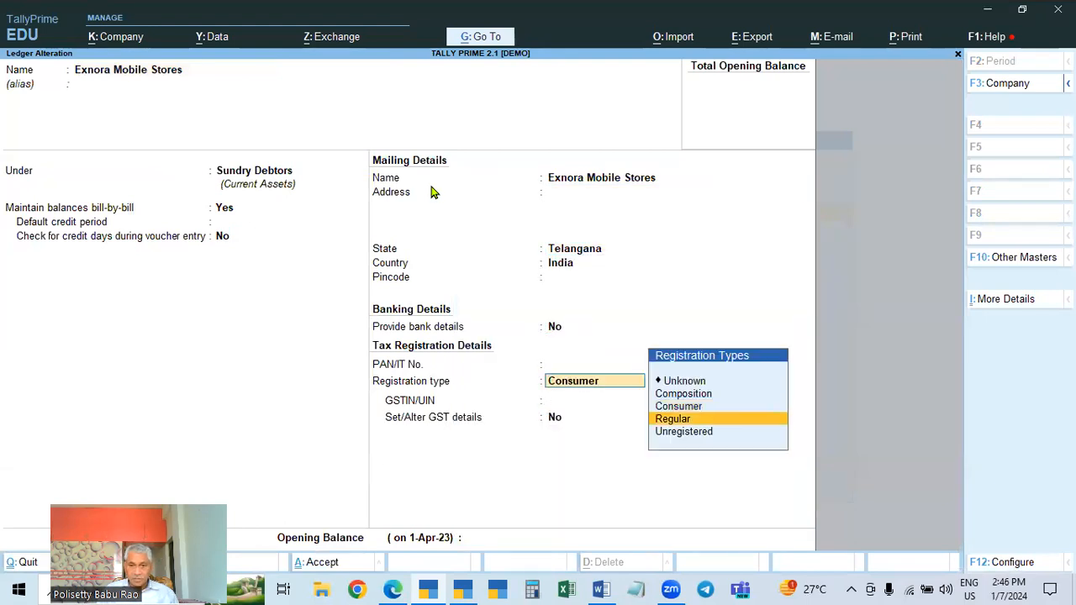
pyautogui.press('Return')
pyautogui.press('Return')
pyautogui.press('Return')
pyautogui.press('Return')
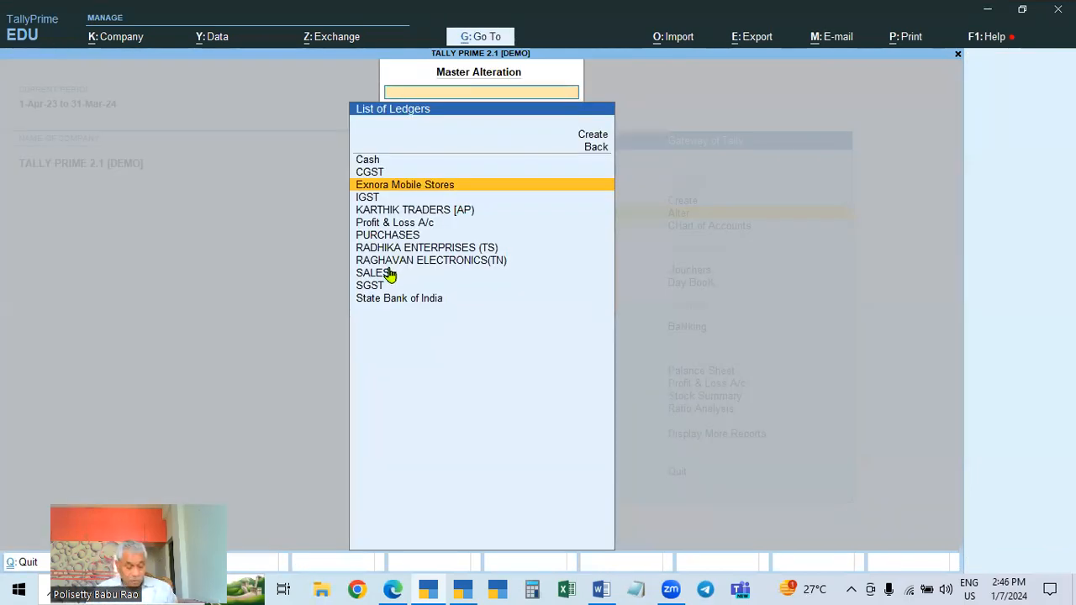
# Reopen the Exnora Mobile Stores ledger, rename it Exnora Mobile Stores(UR), and save the alteration
pyautogui.press('Escape')
pyautogui.press('Escape')
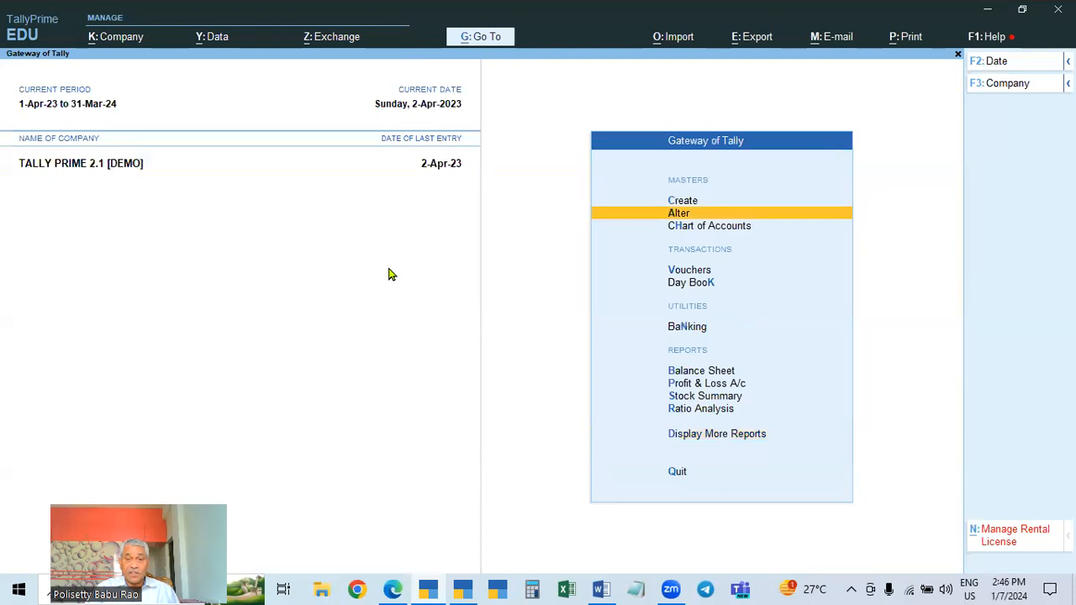
pyautogui.press('Return')
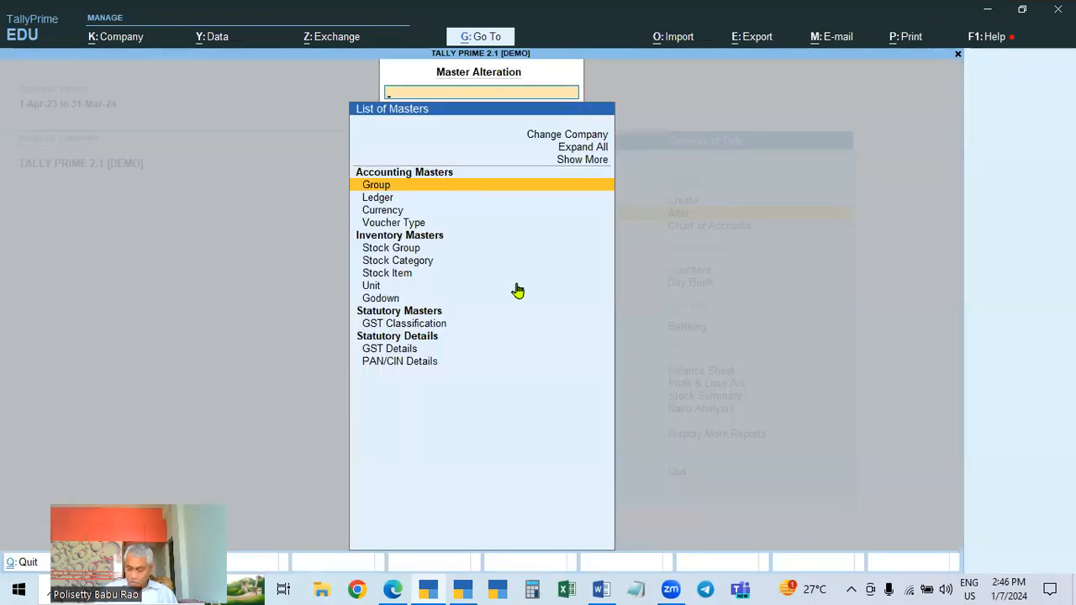
pyautogui.press('Down')
pyautogui.press('Return')
pyautogui.press('Down')
pyautogui.press('Down')
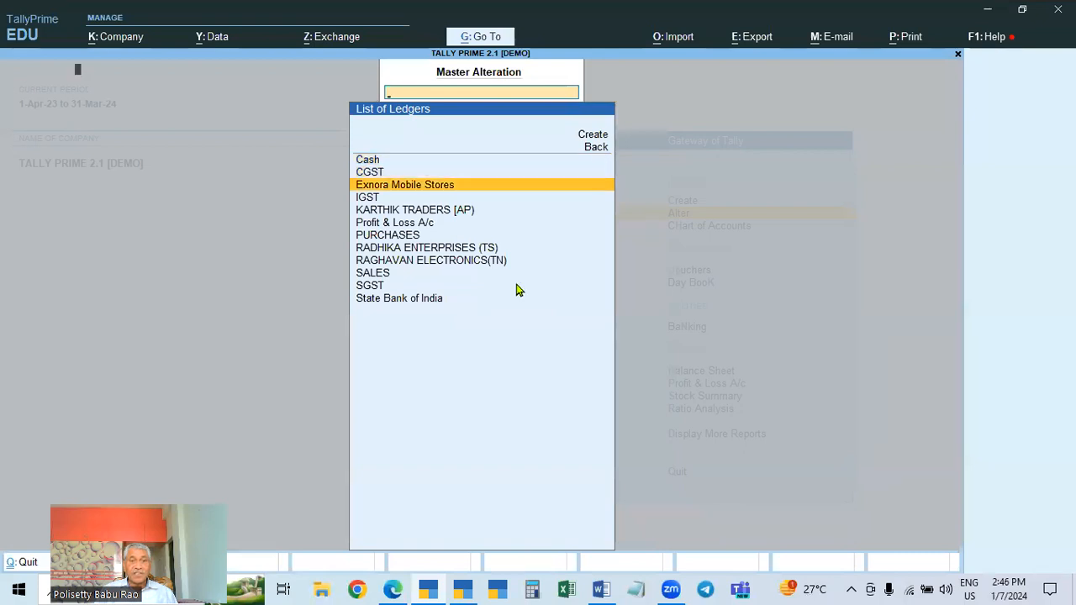
pyautogui.press('Return')
pyautogui.write('(UR)')
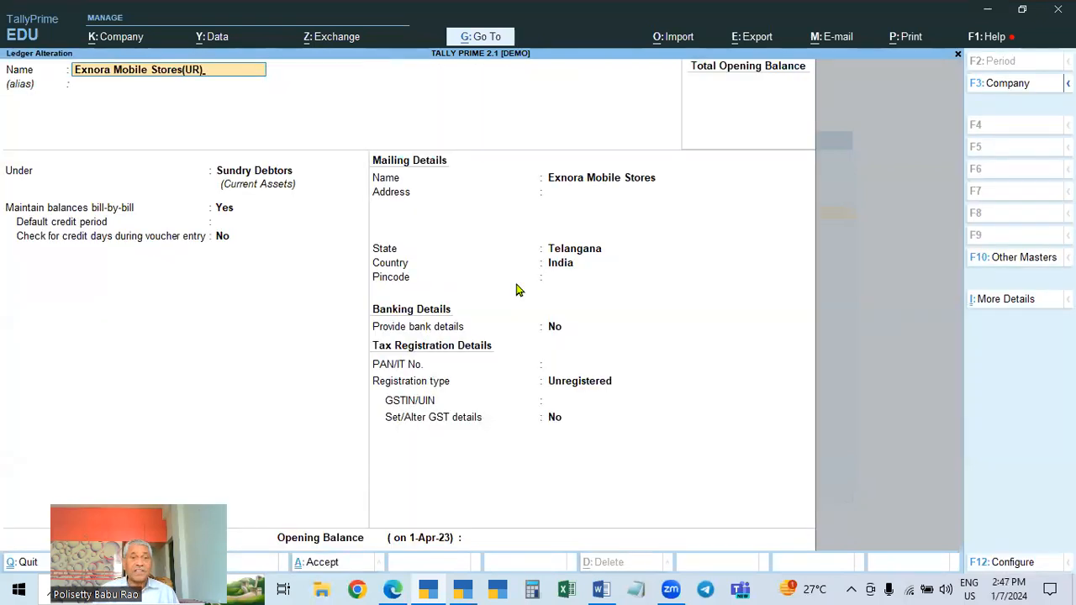
pyautogui.press('Return')
pyautogui.press('Return')
pyautogui.press('Return')
pyautogui.press('Return')
pyautogui.press('Return')
pyautogui.press('Return')
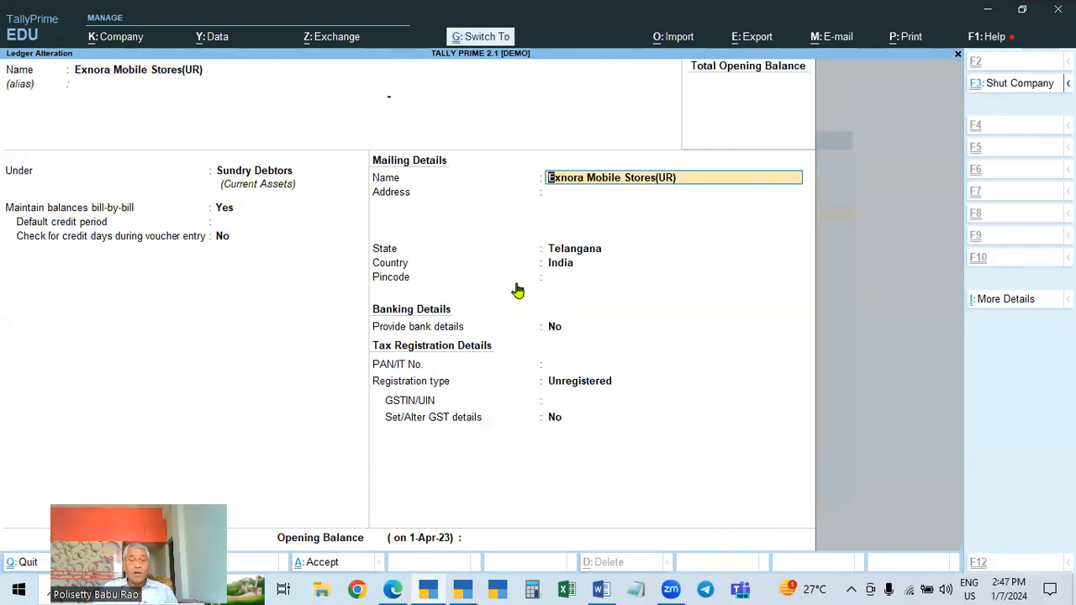
pyautogui.hotkey('ctrl', 'a')
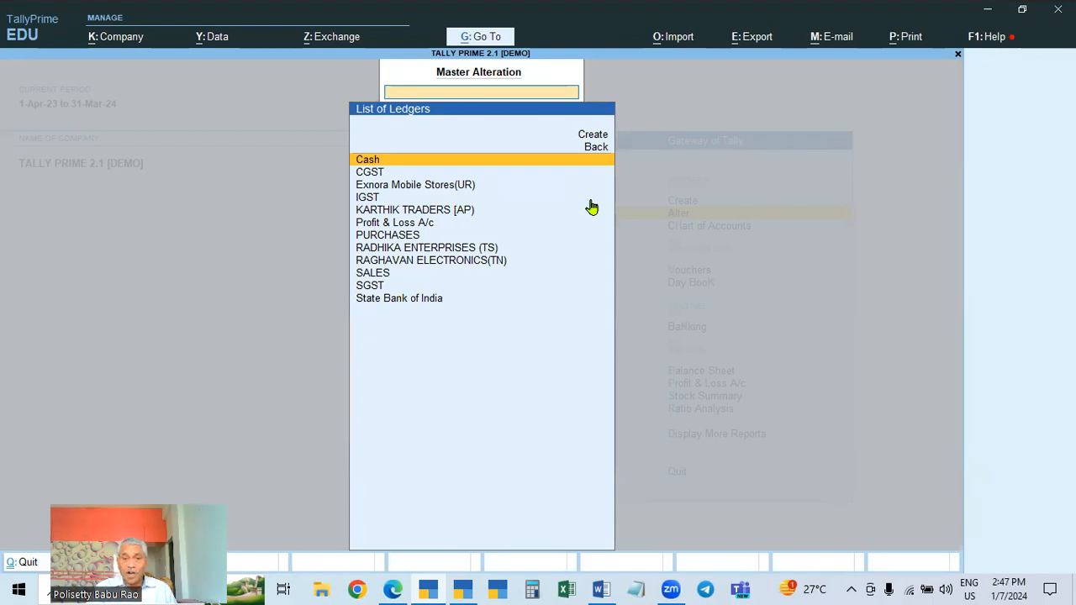
# Switch to the other TallyPrime window running the Tally Prime 3.0.1 (DEMO) company
pyautogui.click(462, 589)
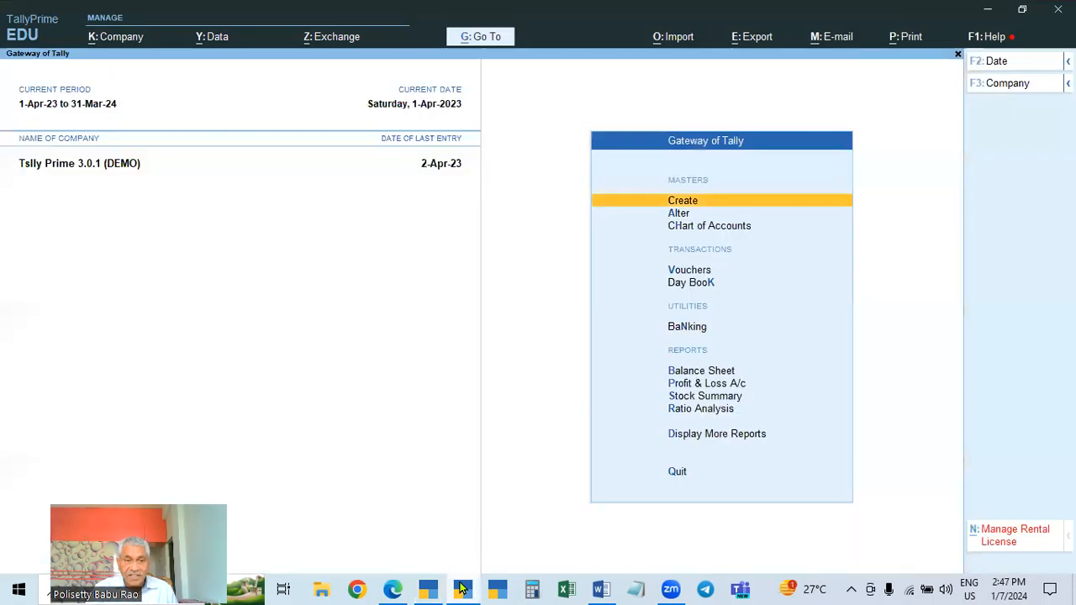
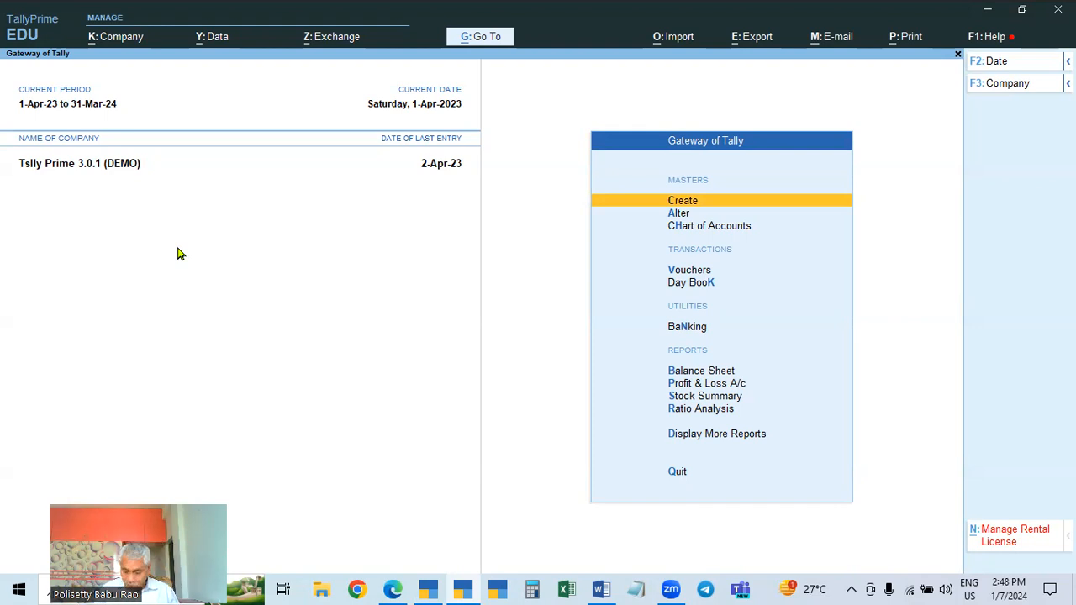
# Open the Ledger Vouchers report for Exnora Mobile Stores
pyautogui.press('d')
pyautogui.press('a')
pyautogui.press('l')
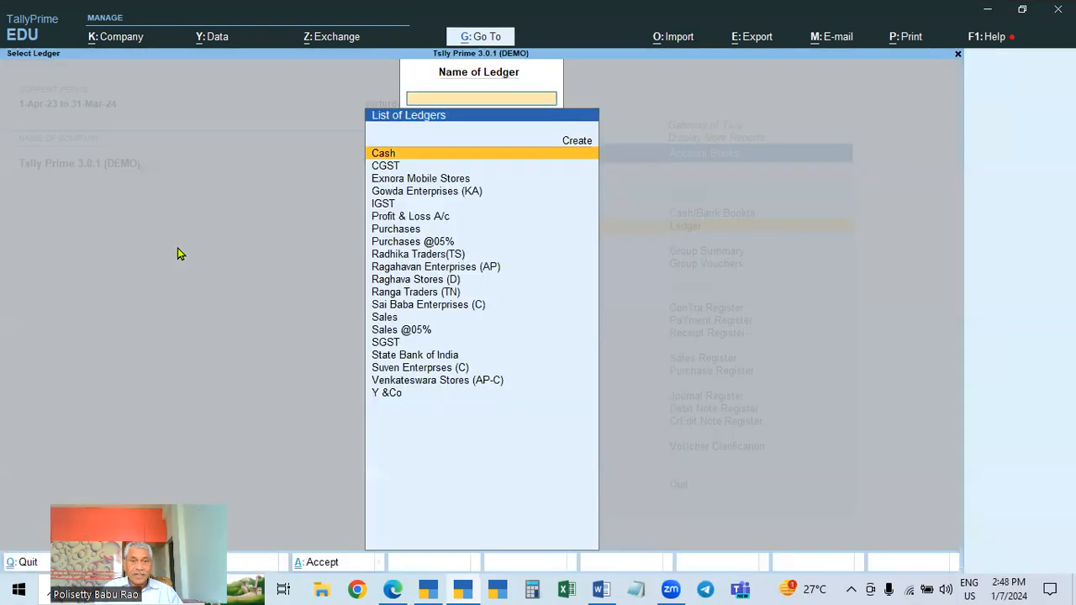
pyautogui.press('Down')
# Browse the ledger's vouchers and open the party details of sales voucher 23
pyautogui.press('Down')
pyautogui.press('Return')
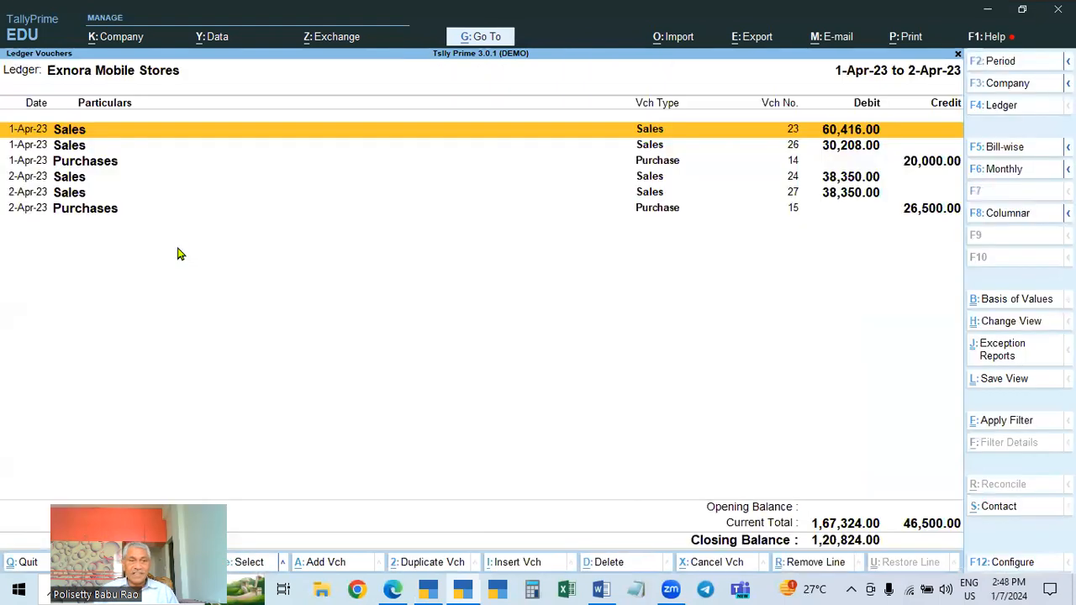
pyautogui.press('Down')
pyautogui.press('Down')
pyautogui.press('Down')
pyautogui.press('Down')
pyautogui.press('Up')
pyautogui.press('Up')
pyautogui.press('Down')
pyautogui.press('Down')
pyautogui.press('Up')
pyautogui.press('Up')
pyautogui.press('Up')
pyautogui.press('Up')
pyautogui.press('Down')
pyautogui.press('Down')
pyautogui.press('Down')
pyautogui.press('Up')
pyautogui.press('Down')
pyautogui.press('Down')
pyautogui.press('Down')
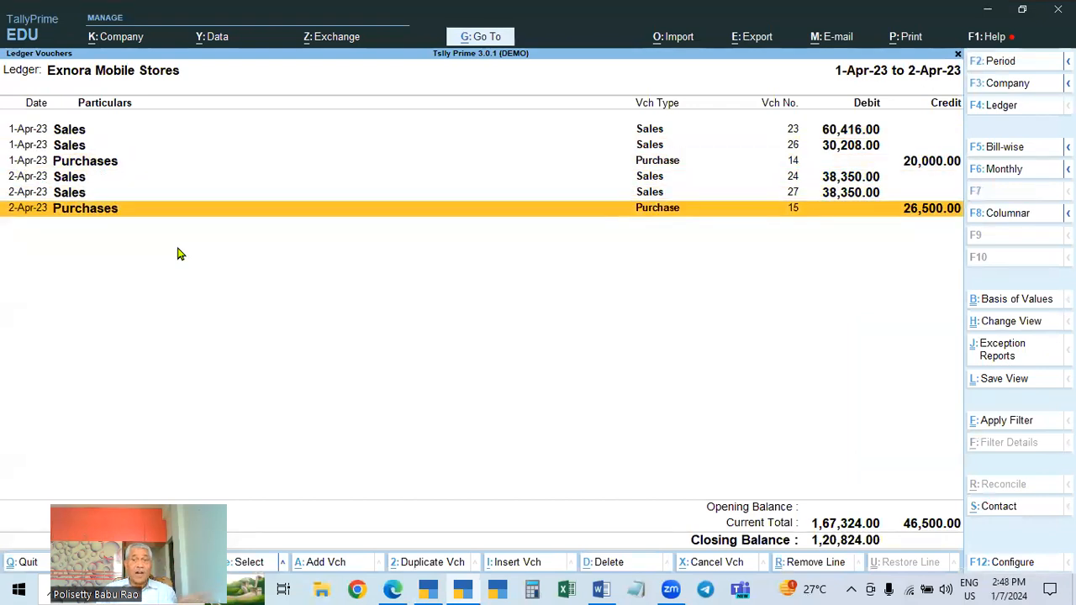
pyautogui.press('Up')
pyautogui.press('Up')
pyautogui.press('Up')
pyautogui.press('Up')
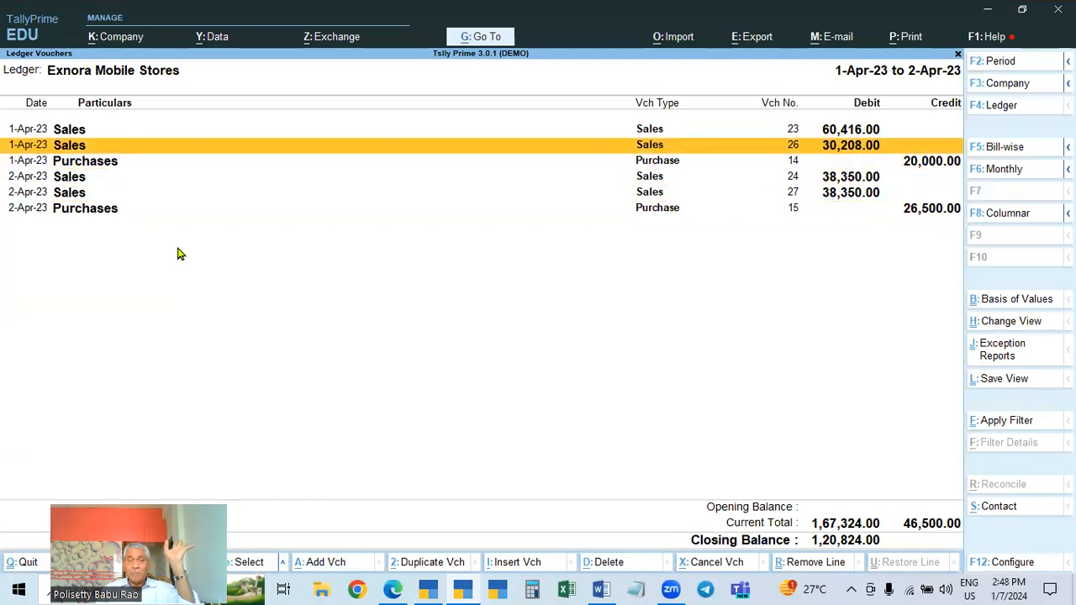
pyautogui.press('Up')
pyautogui.press('Return')
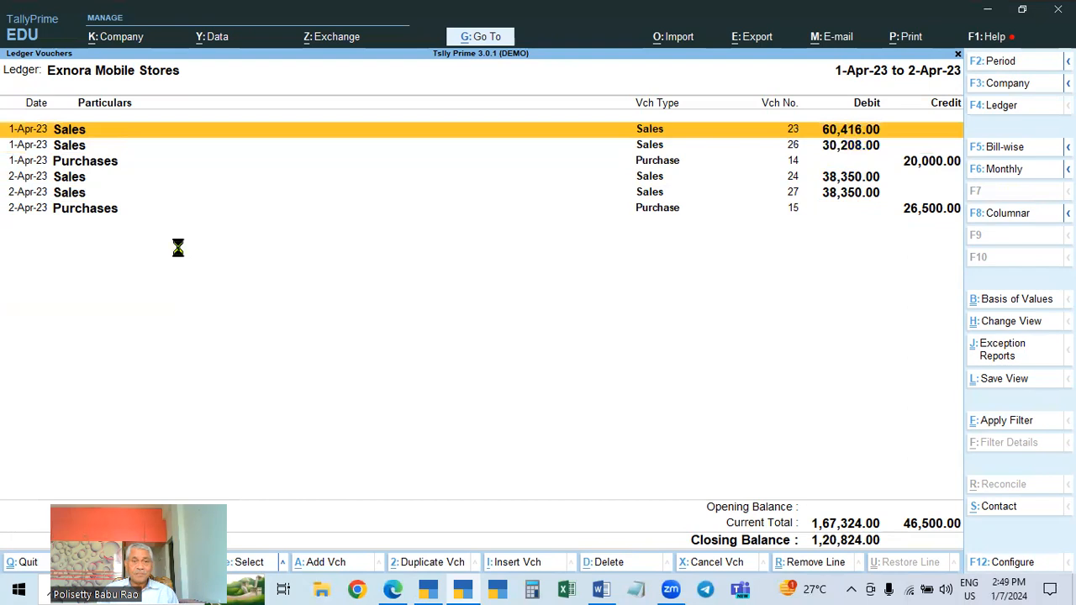
pyautogui.press('Return')
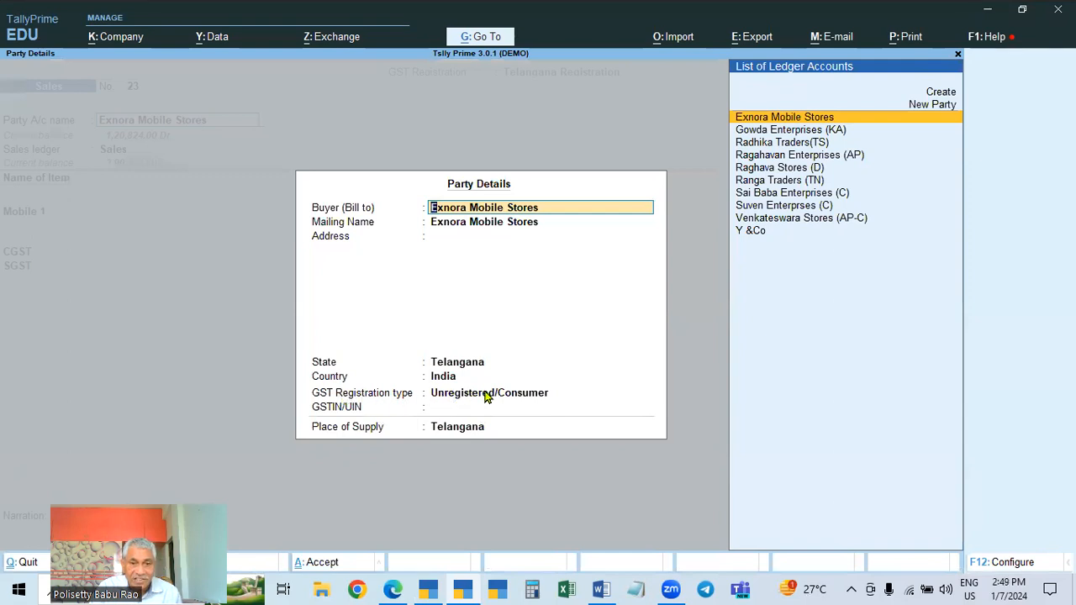
# Open the Exnora Mobile Stores ledger from sales voucher 23, then quit the ledger and voucher without saving
pyautogui.press('BackSpace')
pyautogui.press('Escape')
pyautogui.press('y')
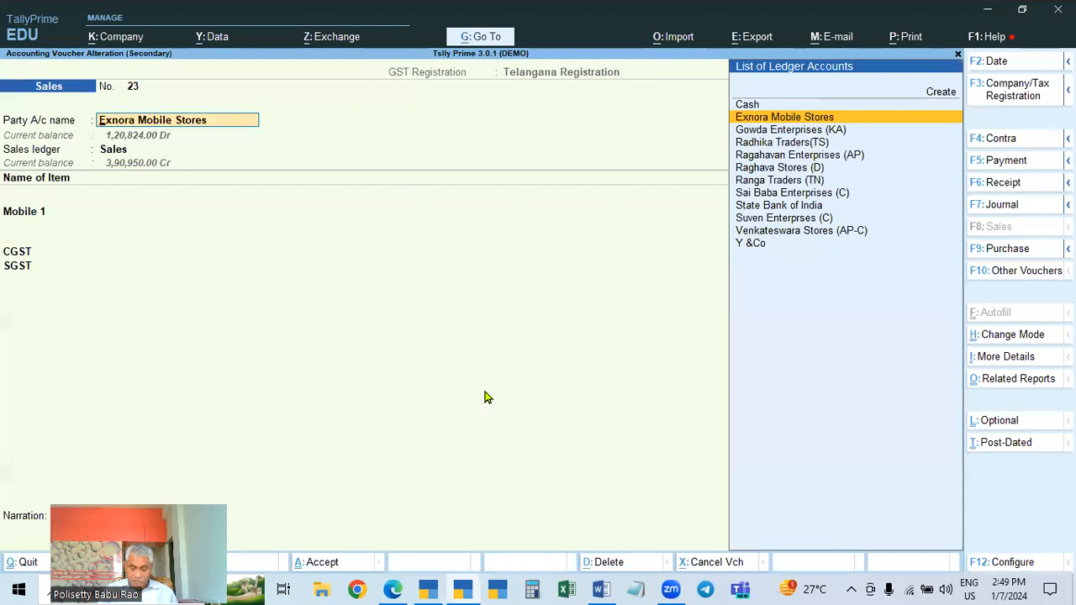
pyautogui.hotkey('ctrl', 'Return')
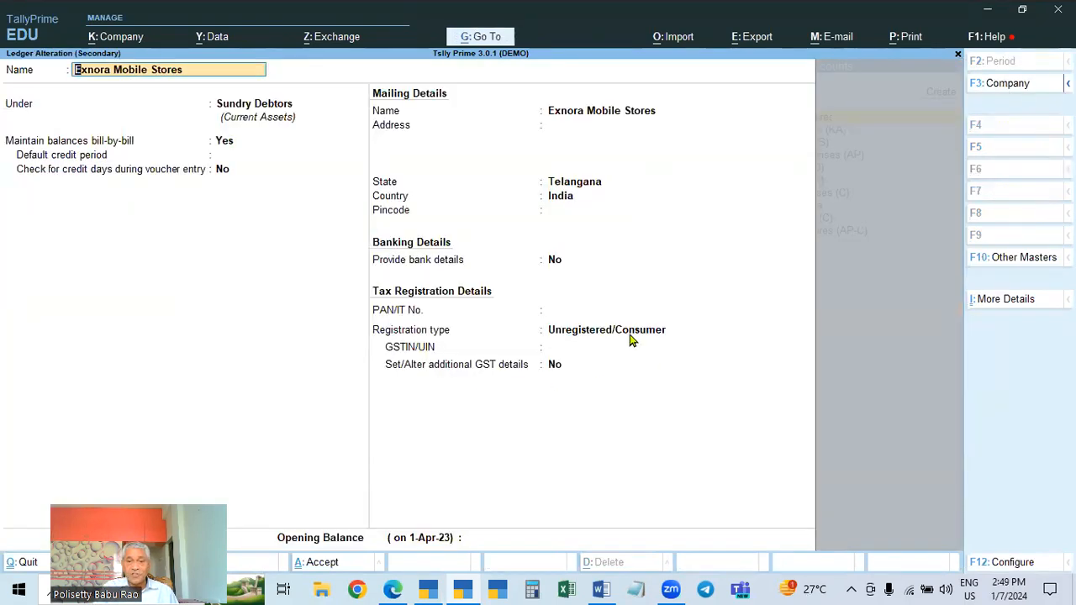
pyautogui.press('Escape')
pyautogui.press('Escape')
pyautogui.press('y')
pyautogui.press('Escape')
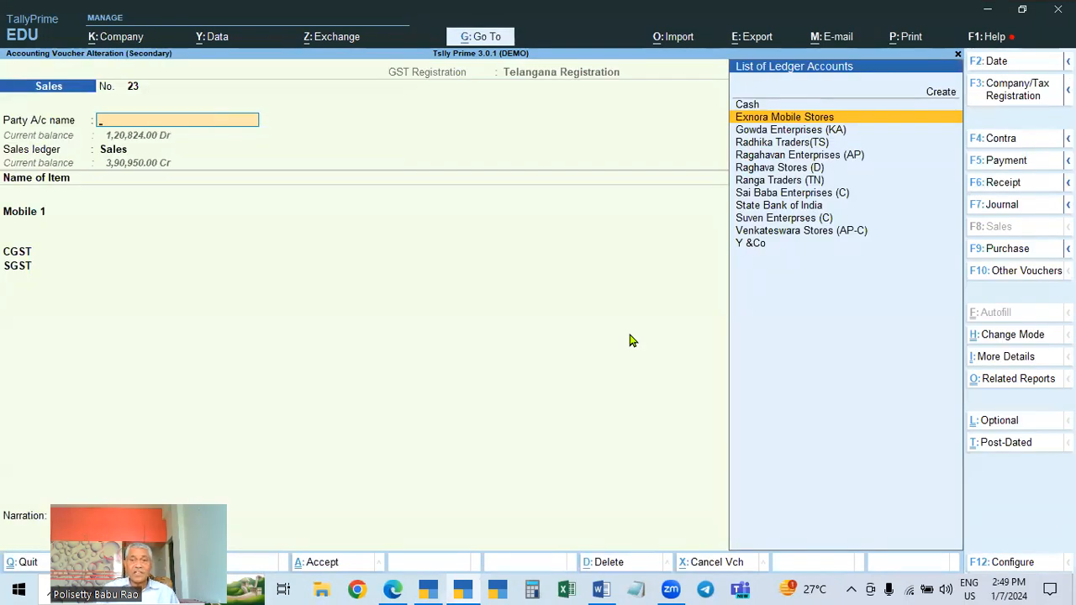
pyautogui.press('Escape')
pyautogui.press('Down')
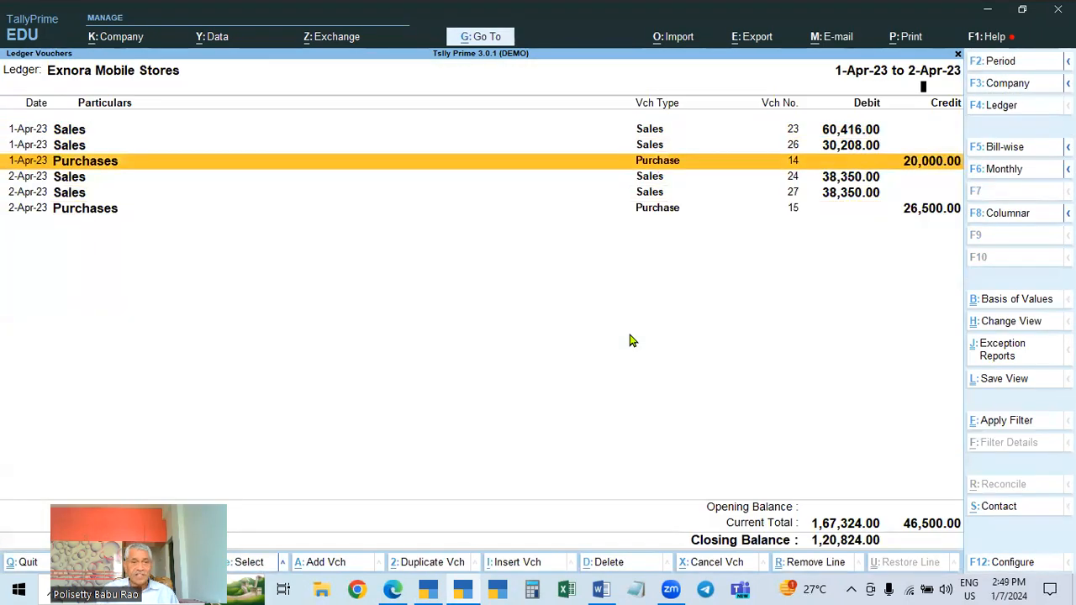
# Open the party details of purchase voucher 14 and exit back to ledger selection
pyautogui.press('Return')
pyautogui.press('Return')
pyautogui.press('Return')
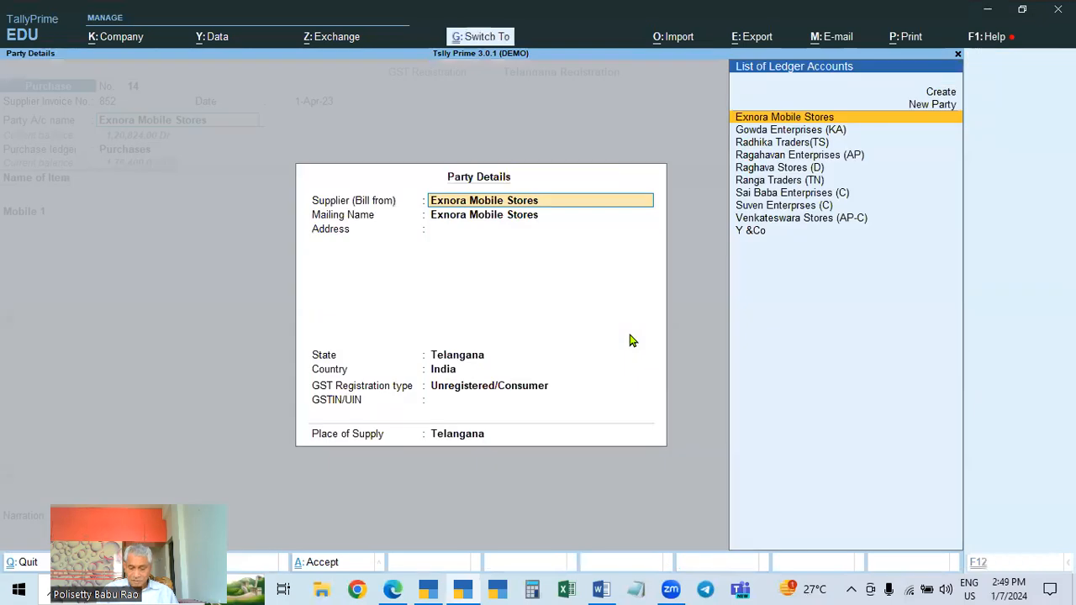
pyautogui.press('Escape')
pyautogui.press('Return')
pyautogui.press('Escape')
pyautogui.press('Escape')
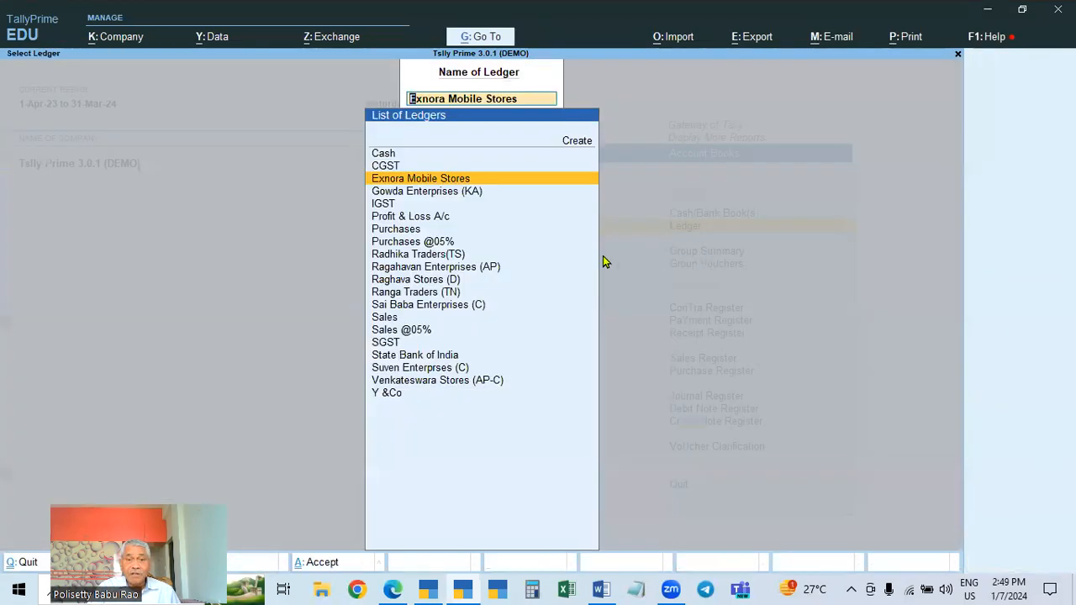
# Reopen the Exnora Mobile Stores vouchers, view sales voucher 23, and quit it without saving
pyautogui.press('Return')
pyautogui.press('Return')
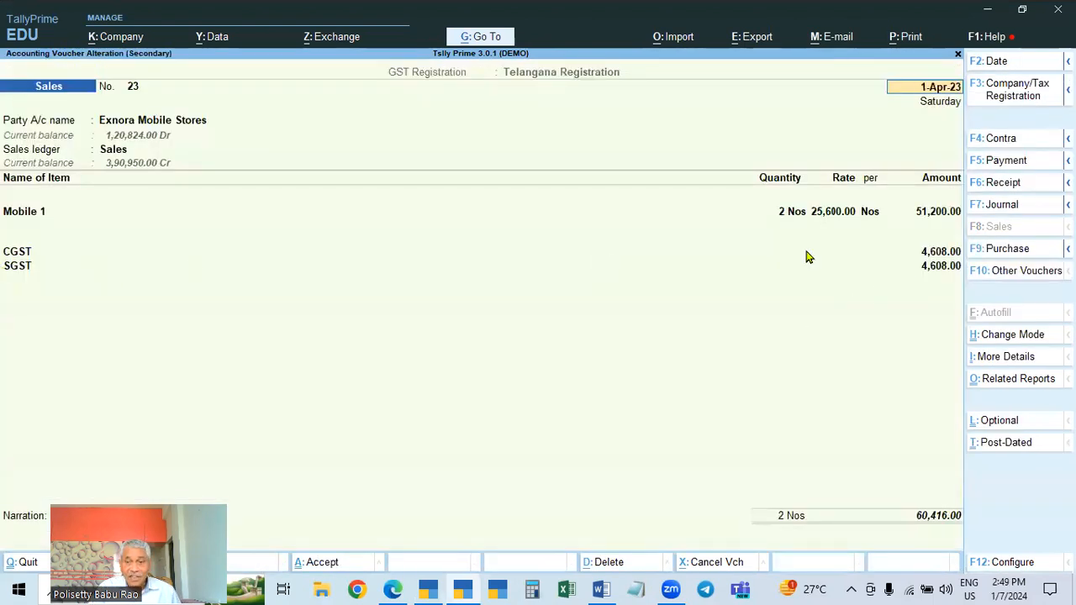
pyautogui.press('Escape')
pyautogui.press('Escape')
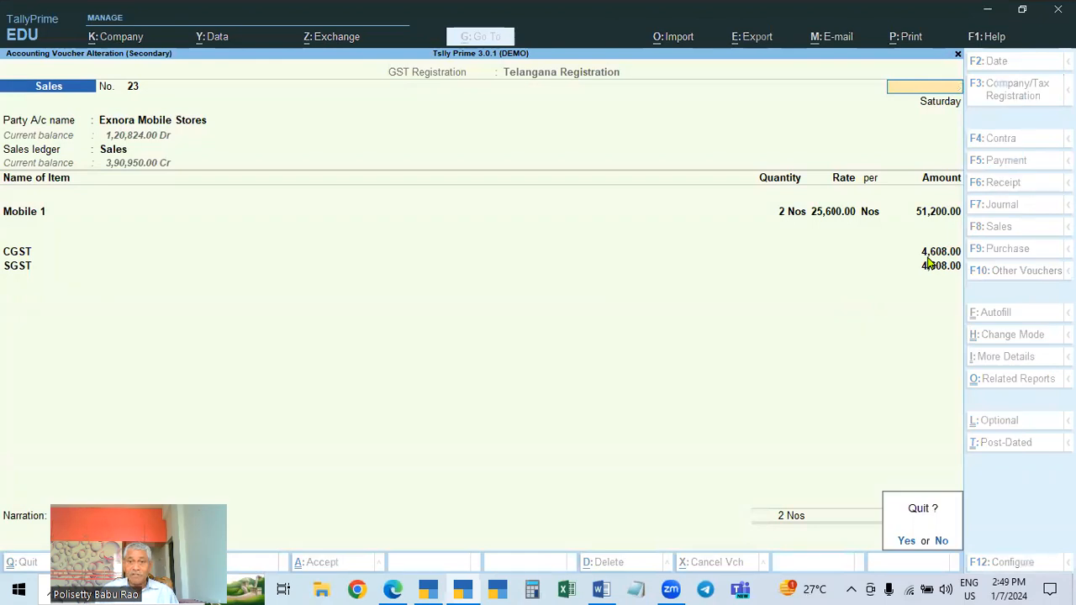
pyautogui.press('Return')
# Open purchase voucher 14 and quit it without saving
pyautogui.press('Return')
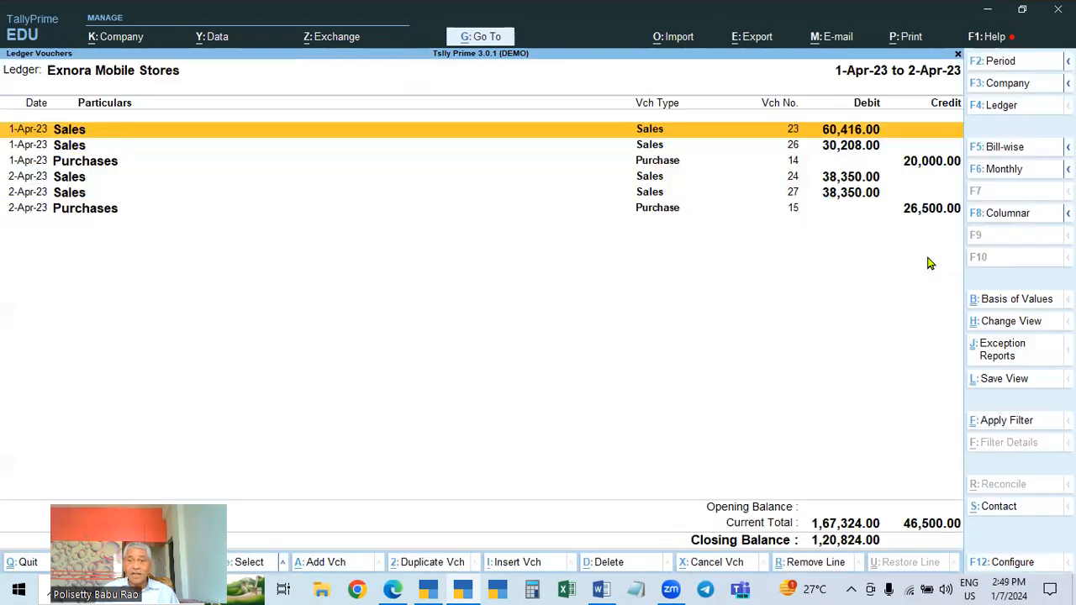
pyautogui.press('Down')
pyautogui.press('Down')
pyautogui.press('Return')
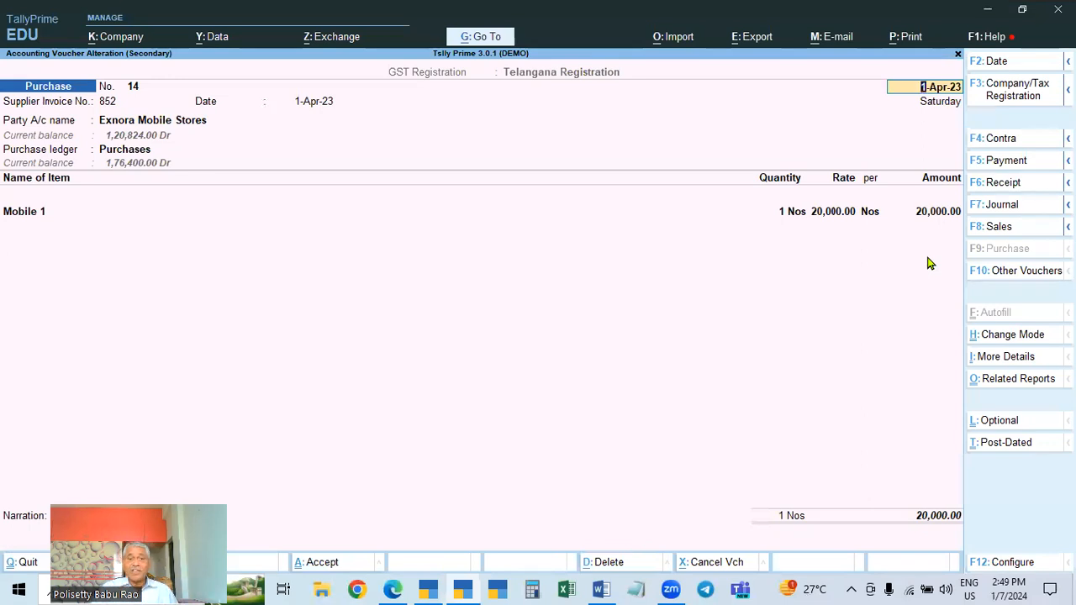
pyautogui.press('Escape')
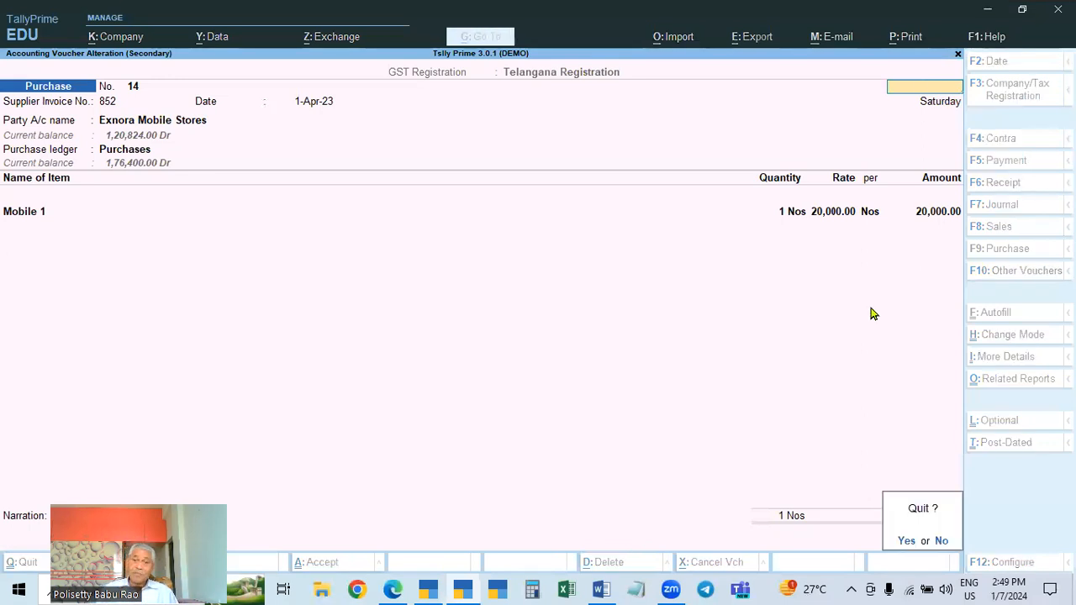
pyautogui.press('y')
# Open sales voucher 27, review its party ledger list, and quit without saving
pyautogui.press('Down')
pyautogui.press('Down')
pyautogui.press('Down')
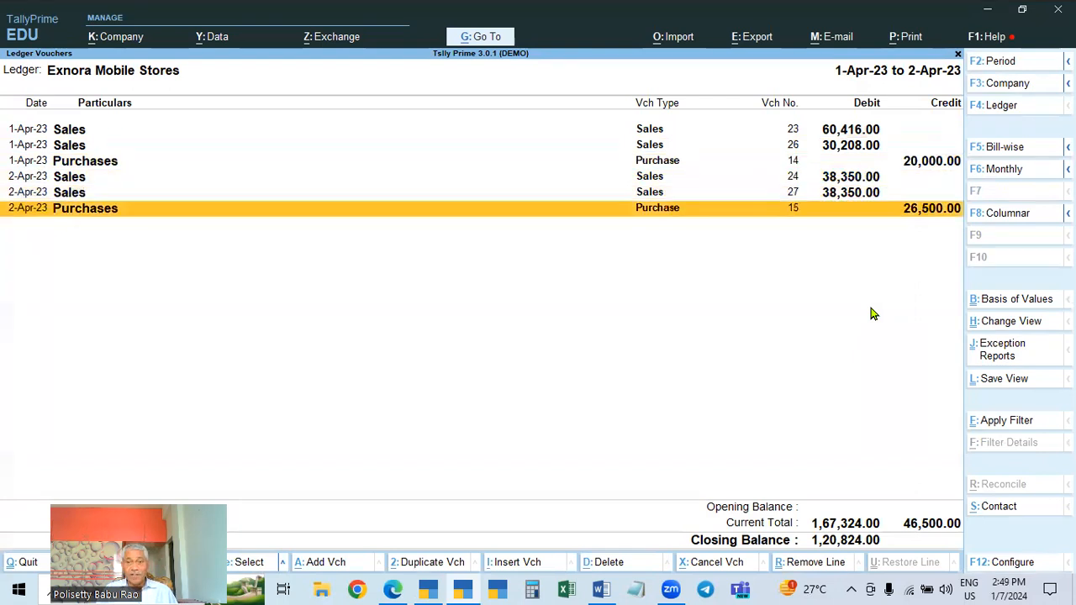
pyautogui.press('Up')
pyautogui.press('Up')
pyautogui.press('Up')
pyautogui.press('Up')
pyautogui.press('Down')
pyautogui.press('Up')
pyautogui.press('Up')
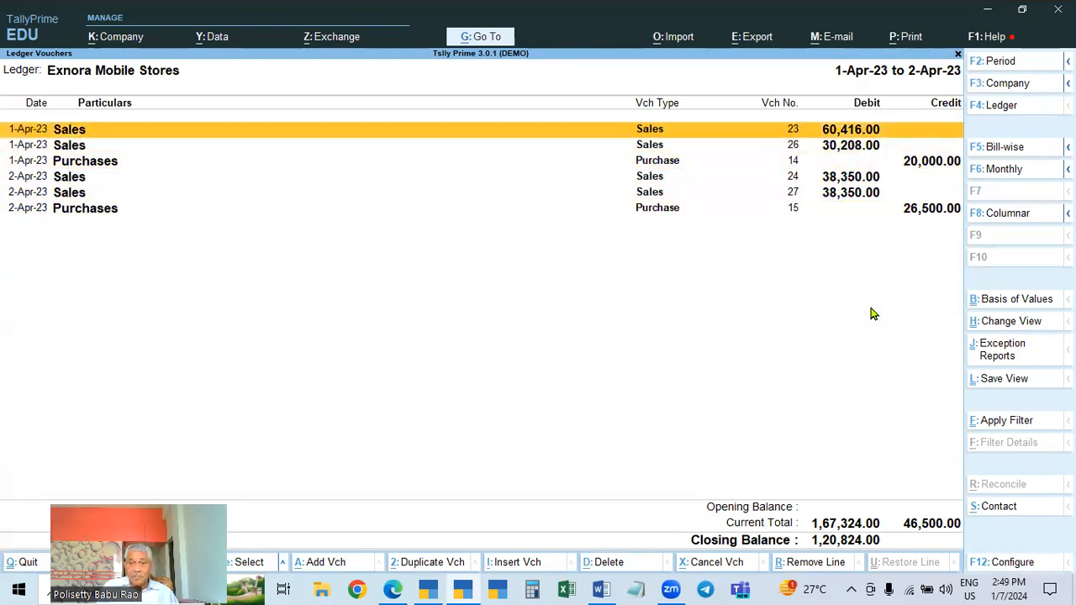
pyautogui.press('Down')
pyautogui.press('Down')
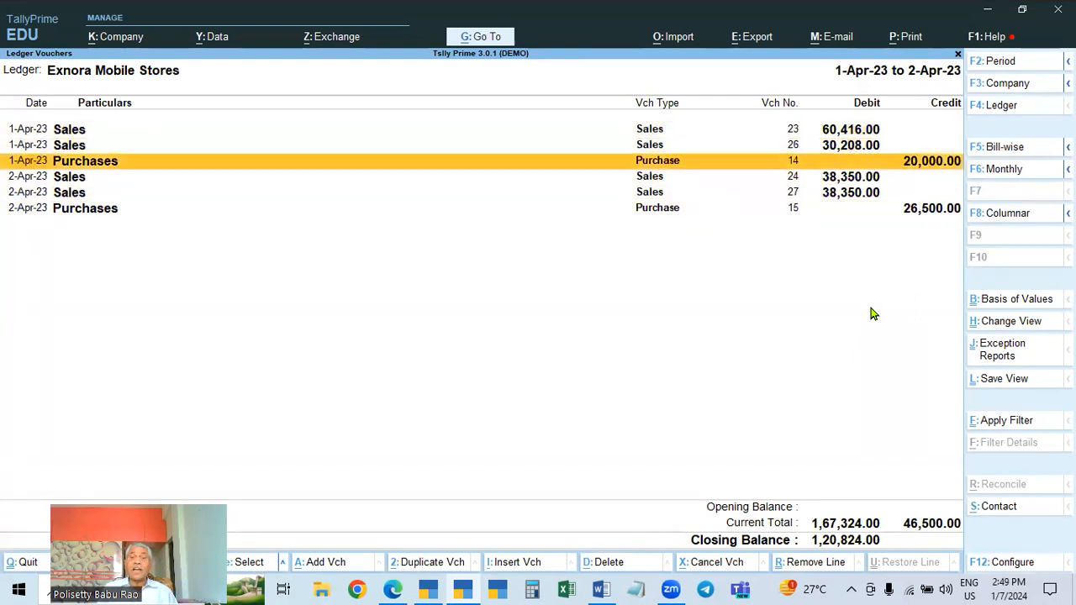
pyautogui.press('Down')
pyautogui.press('Down')
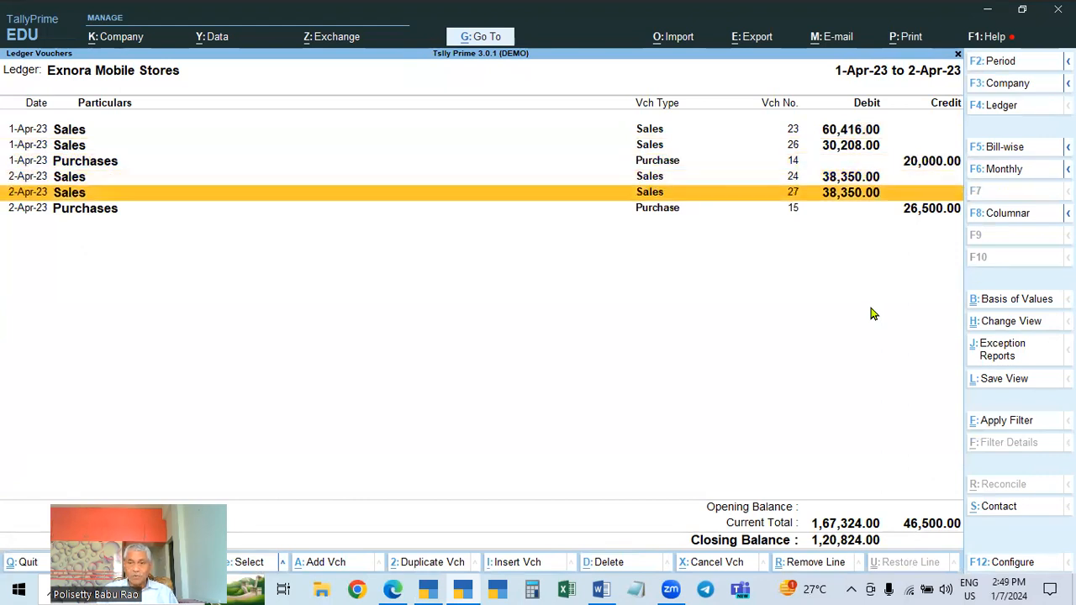
pyautogui.press('Return')
pyautogui.press('Return')
pyautogui.press('Return')
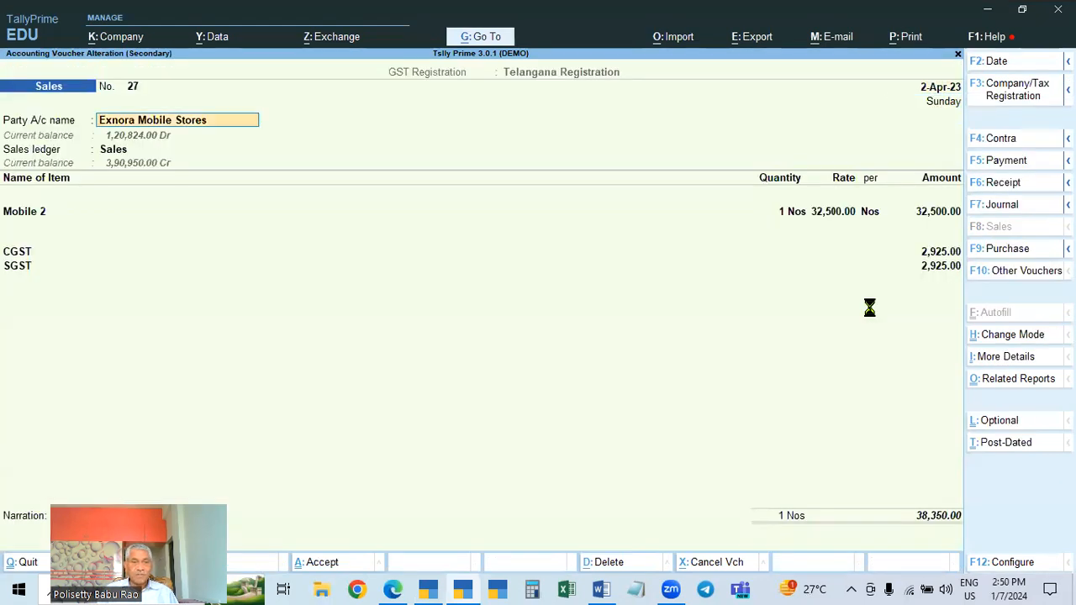
pyautogui.press('BackSpace')
pyautogui.press('BackSpace')
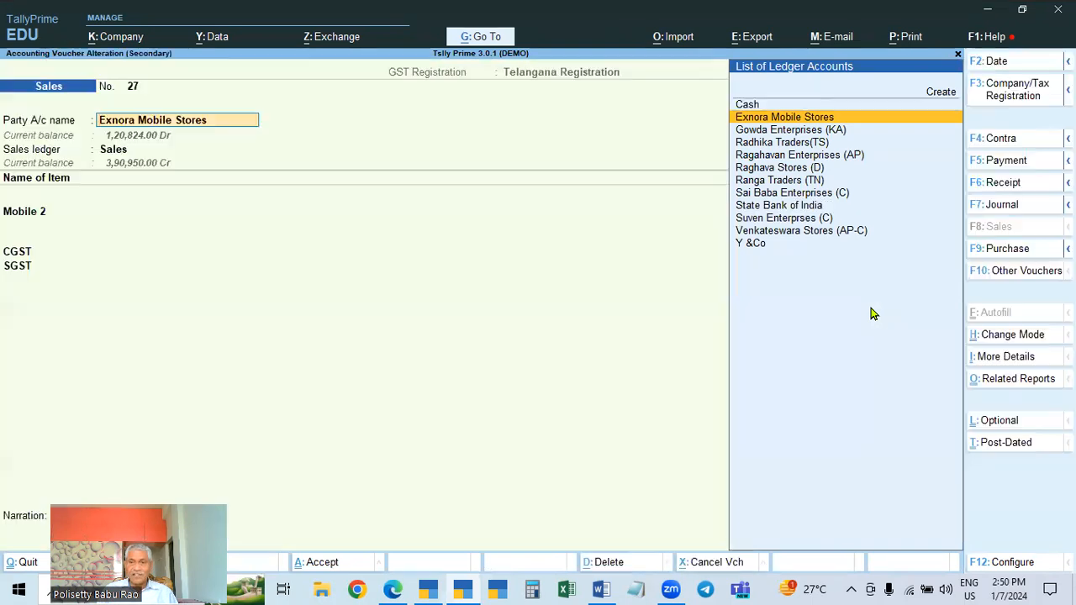
pyautogui.press('Escape')
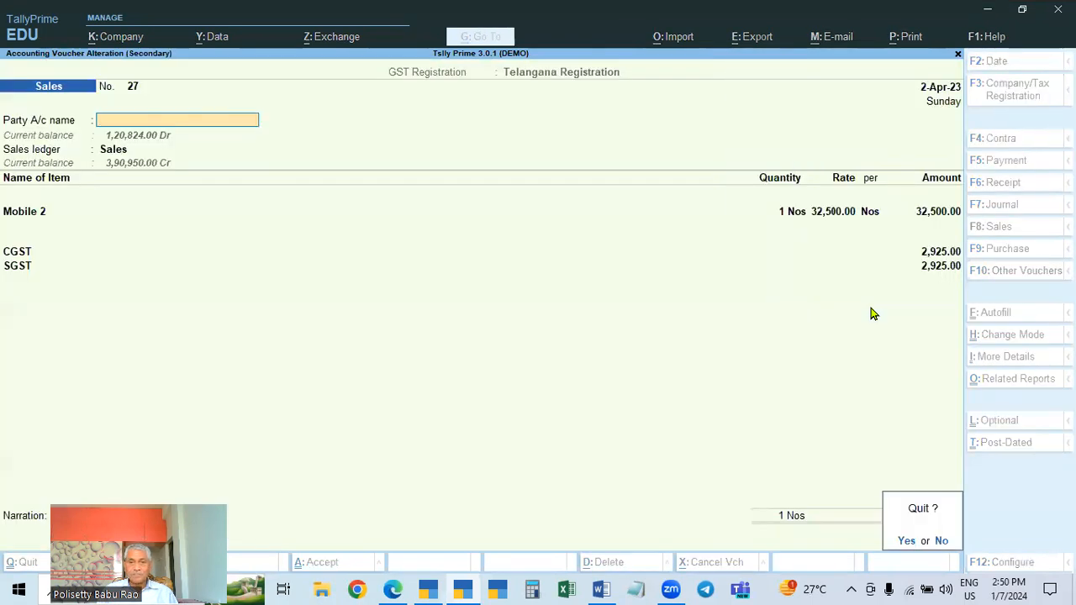
pyautogui.press('y')
# Open the party details of purchase voucher 15 and quit the voucher without saving
pyautogui.press('Down')
pyautogui.press('Return')
pyautogui.press('Return')
pyautogui.press('Return')
pyautogui.press('Return')
pyautogui.press('BackSpace')
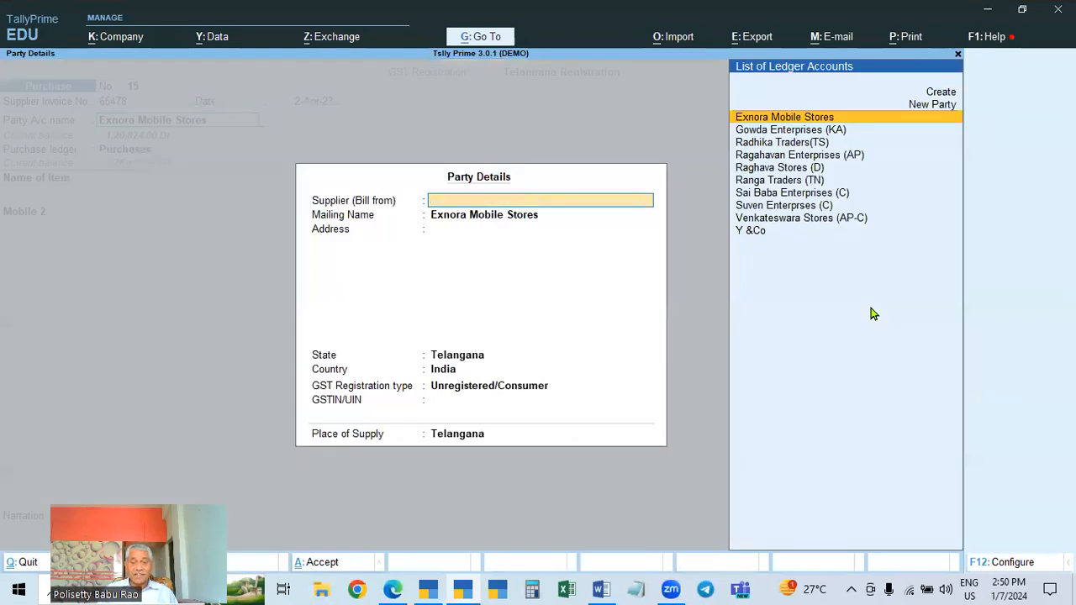
pyautogui.press('Escape')
pyautogui.press('BackSpace')
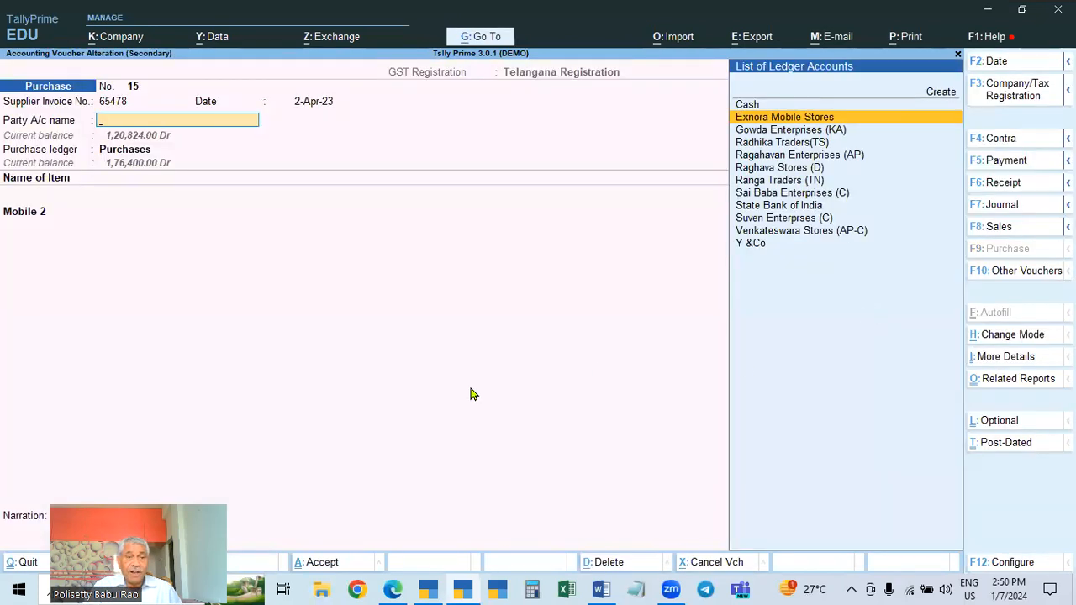
pyautogui.press('Escape')
pyautogui.press('y')
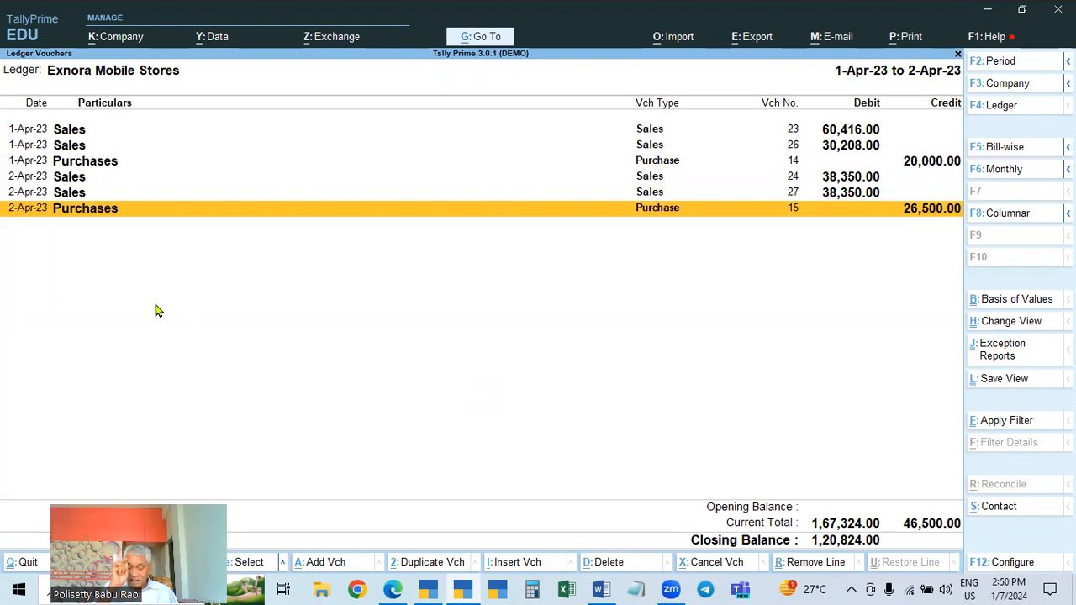
# Alter the Exnora Mobile Stores ledger and set its registration type to Regular
pyautogui.press('Escape')
pyautogui.press('Escape')
pyautogui.press('Escape')
pyautogui.press('Escape')
pyautogui.press('Escape')
pyautogui.press('Escape')
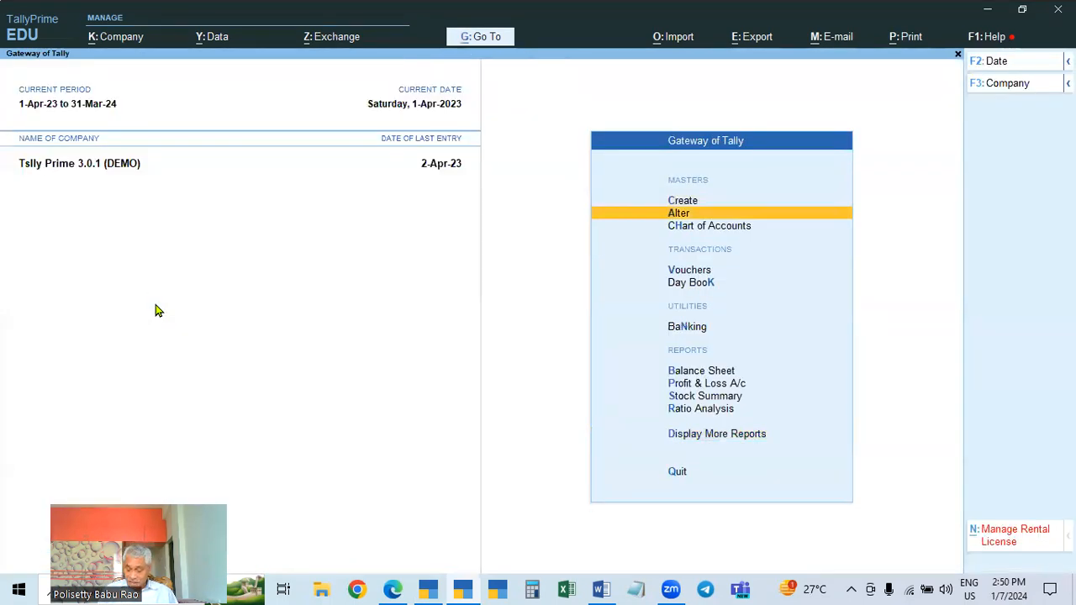
pyautogui.press('Return')
pyautogui.press('Down')
pyautogui.press('Return')
pyautogui.press('Down')
pyautogui.press('Down')
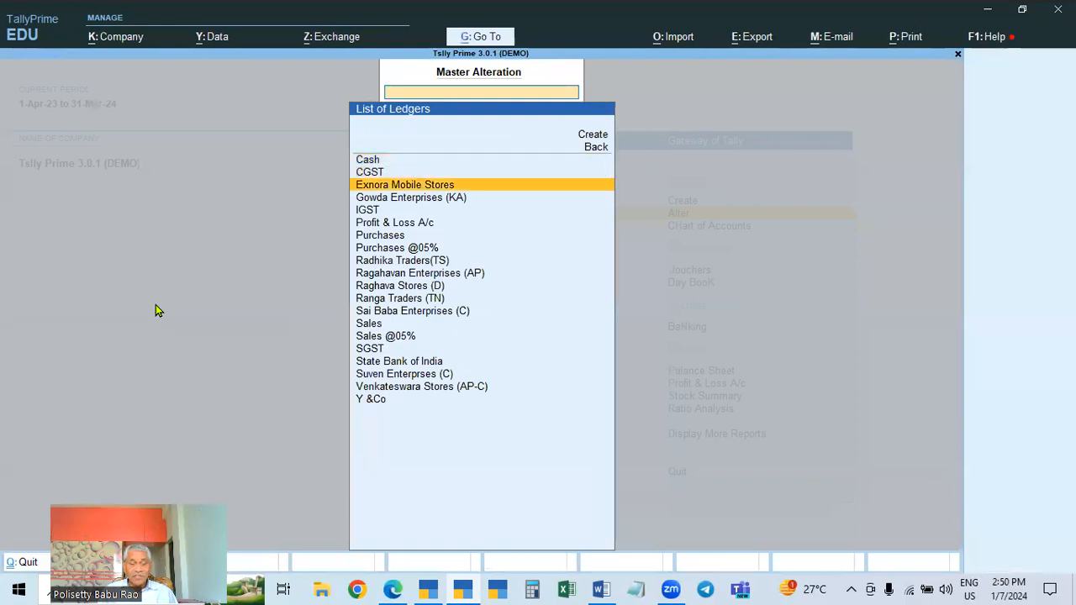
pyautogui.press('Return')
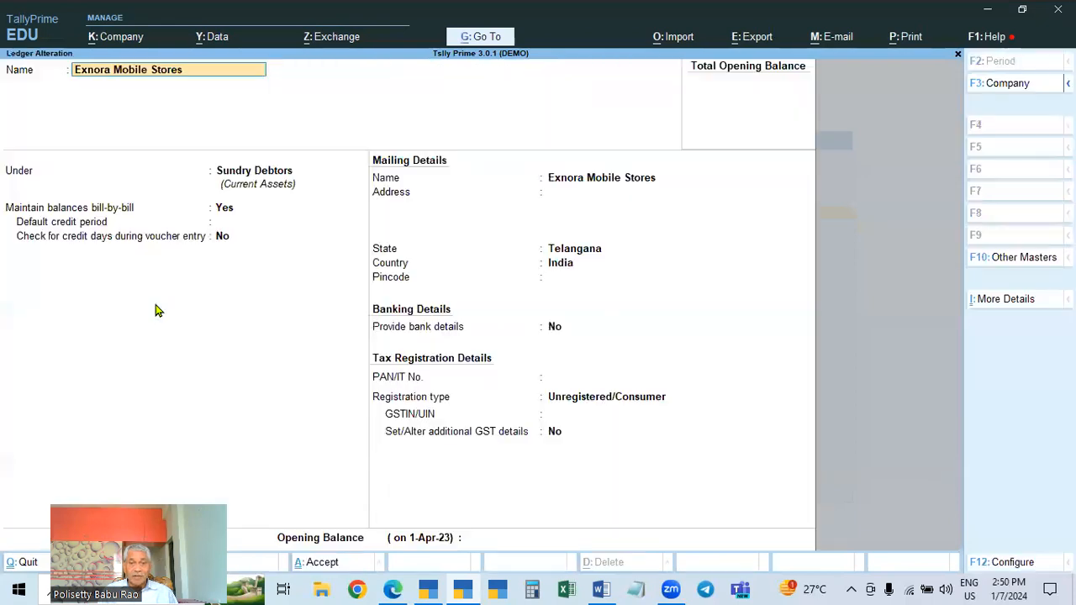
pyautogui.click(594, 396)
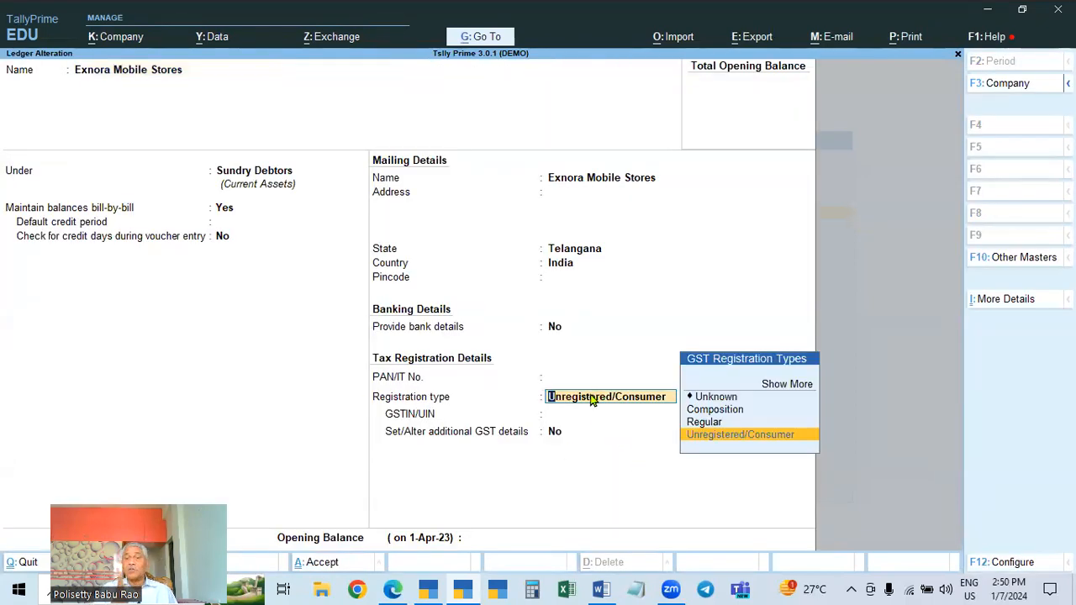
pyautogui.press('Up')
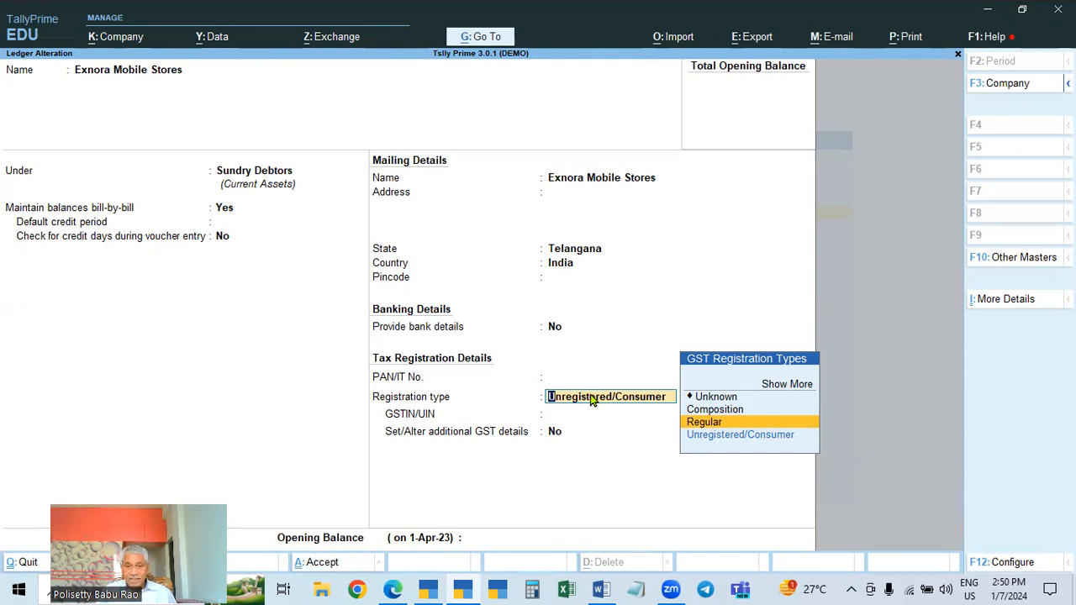
pyautogui.press('Return')
# Copy a Telangana GSTIN from the GSTIN text file and paste it into the ledger's GSTIN/UIN field
pyautogui.press('ctrl')
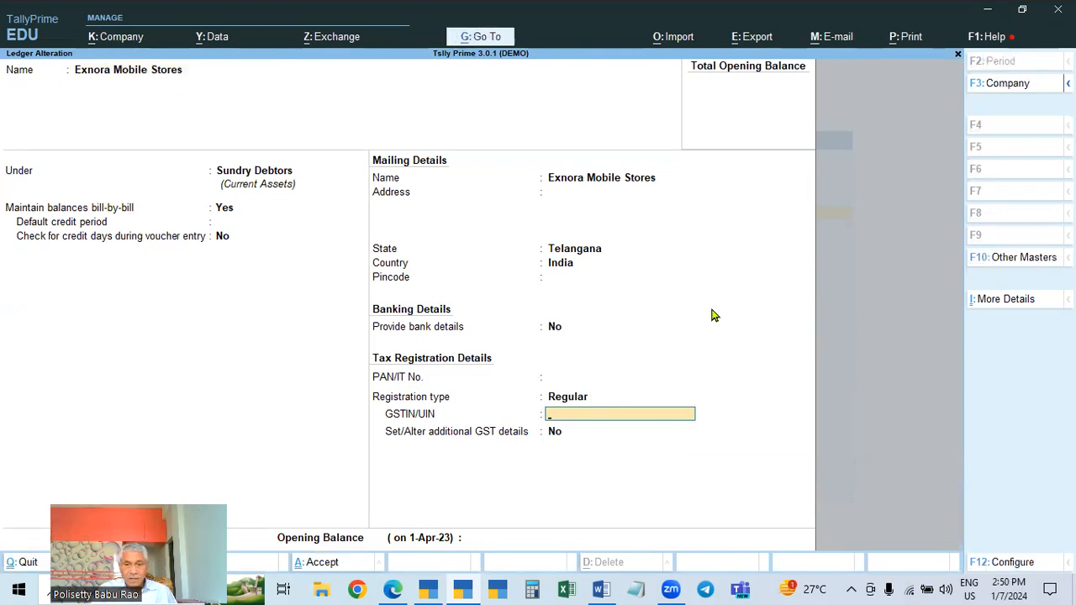
pyautogui.click(652, 588)
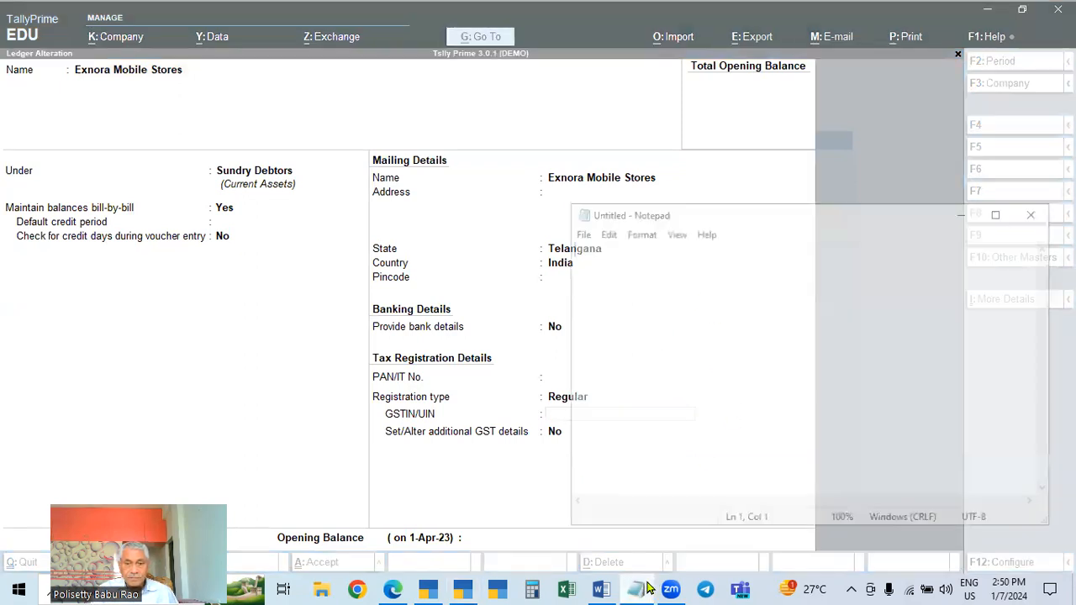
pyautogui.click(578, 231)
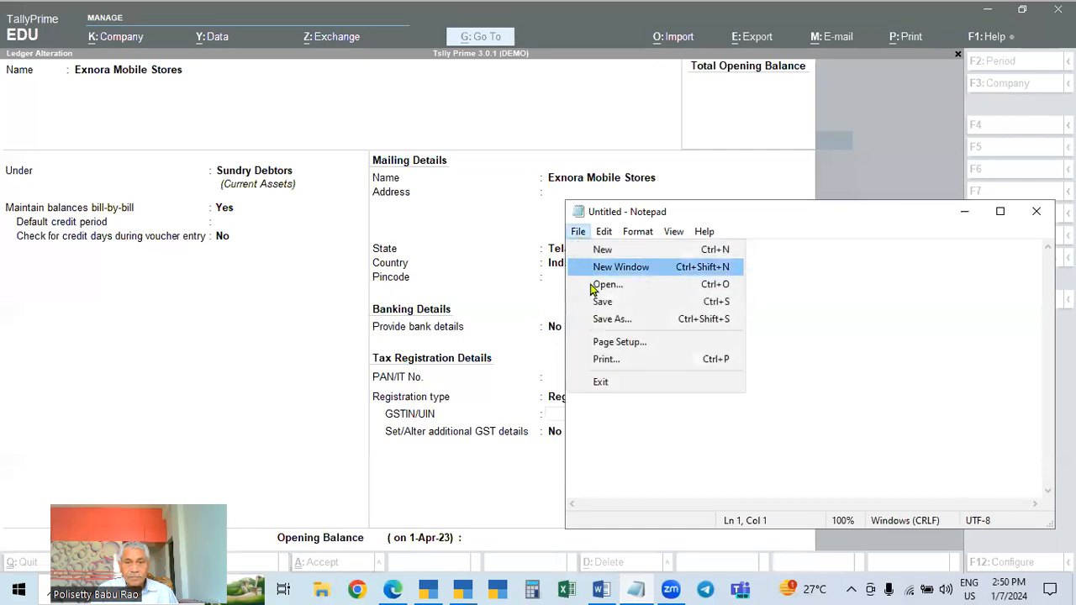
pyautogui.click(591, 286)
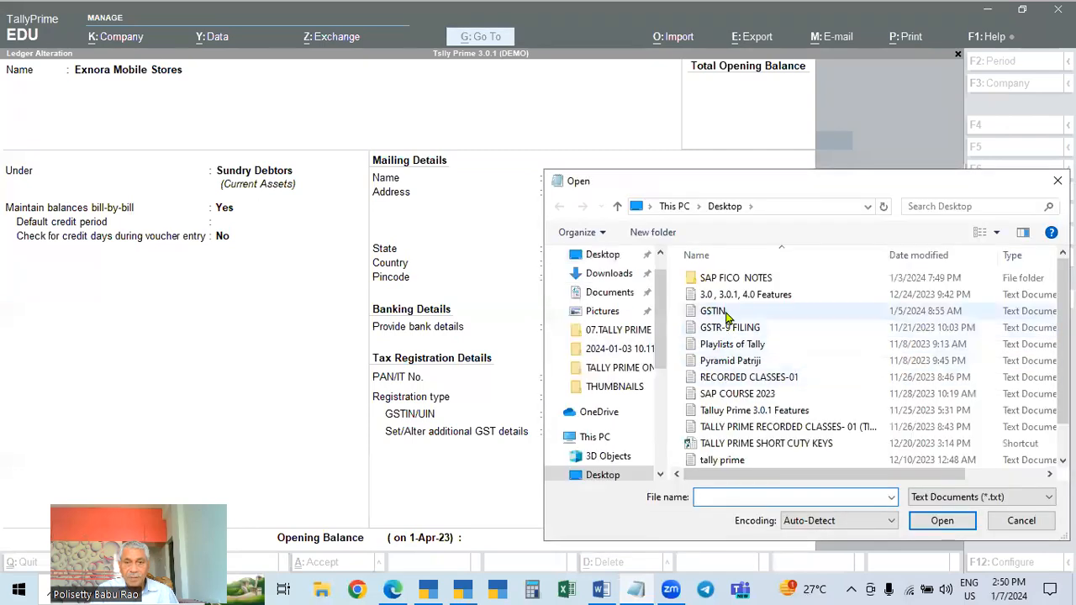
pyautogui.click(719, 311)
pyautogui.doubleClick(719, 311)
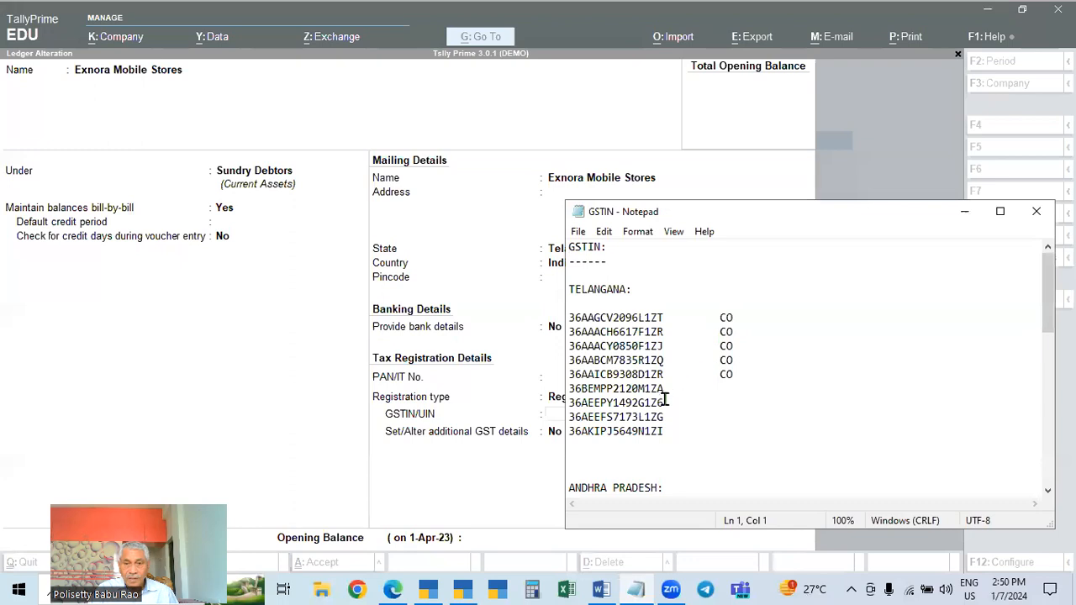
pyautogui.doubleClick(660, 388)
pyautogui.hotkey('ctrl', 'c')
pyautogui.hotkey('alt', 'Tab')
pyautogui.hotkey('ctrl', 'v')
pyautogui.press('Return')
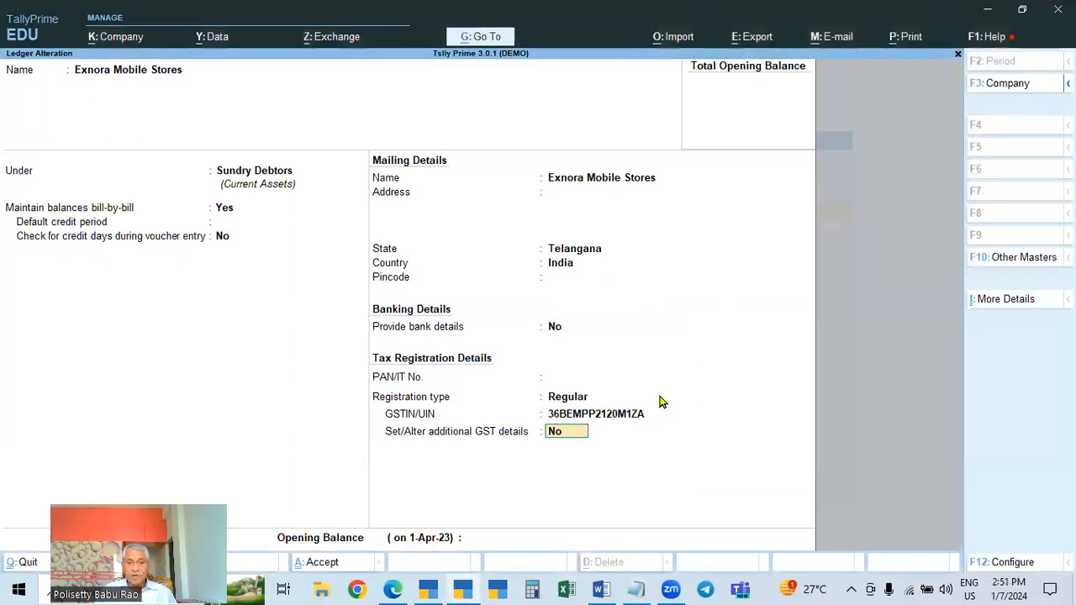
# Set a new effective date of 2.5.23 for the revised GST details and save the ledger alteration
pyautogui.press('y')
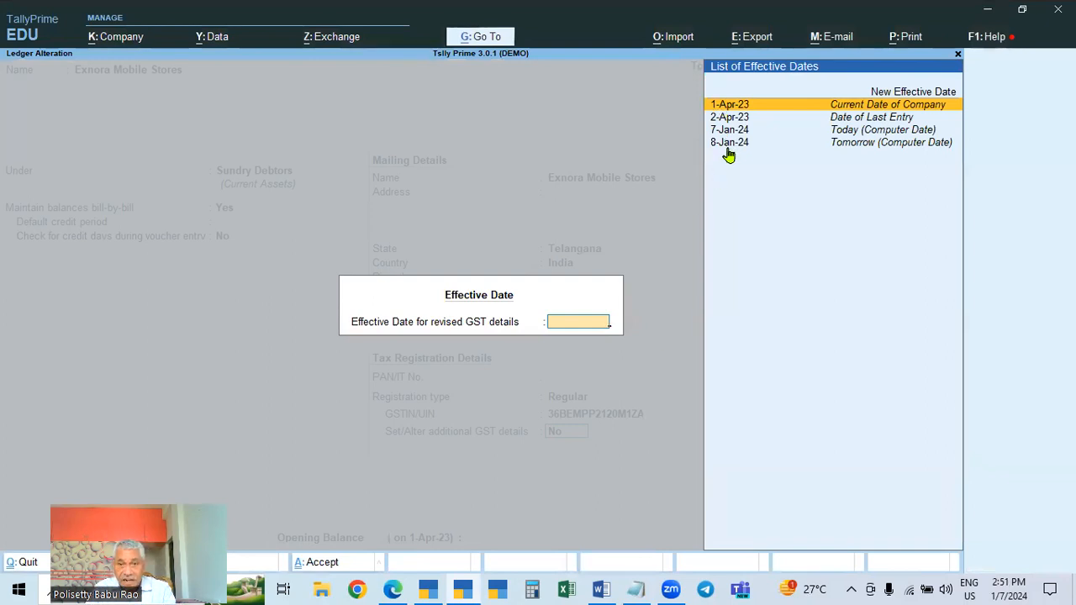
pyautogui.click(915, 94)
pyautogui.write('2.5.23')
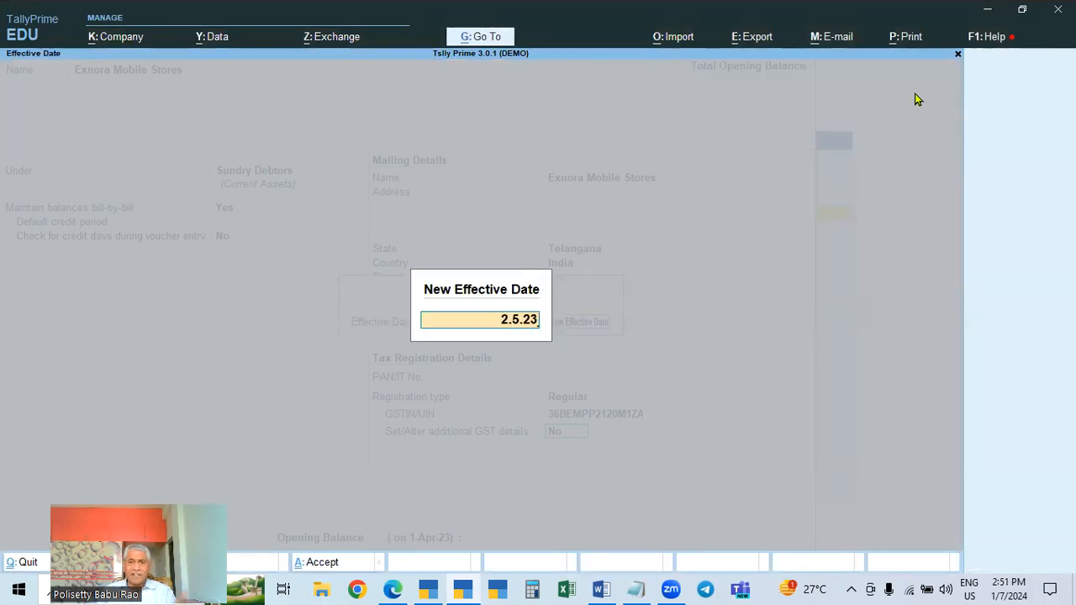
pyautogui.press('Return')
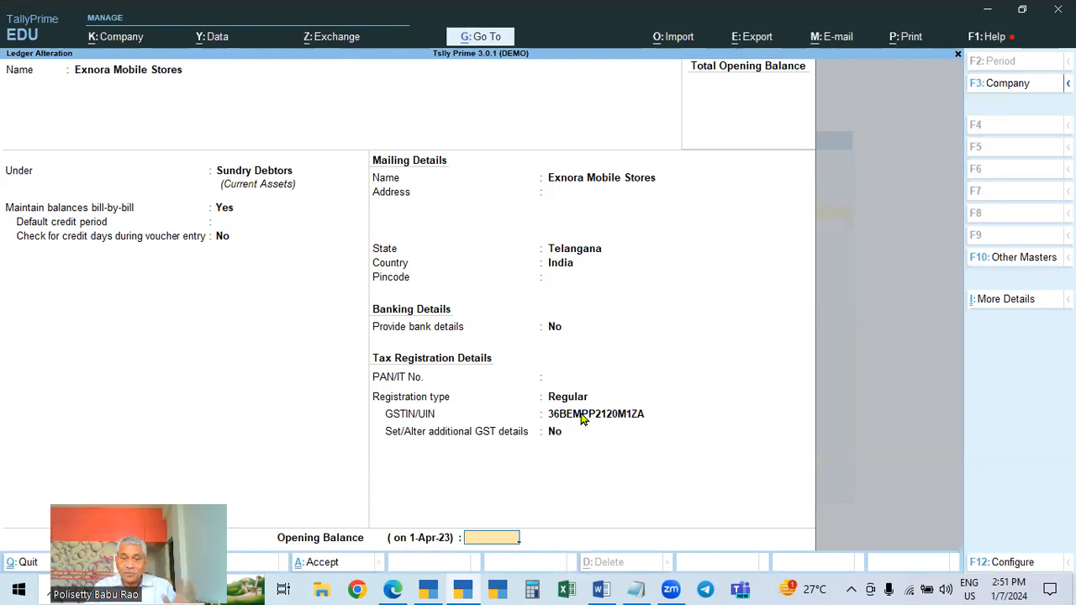
pyautogui.press('Escape')
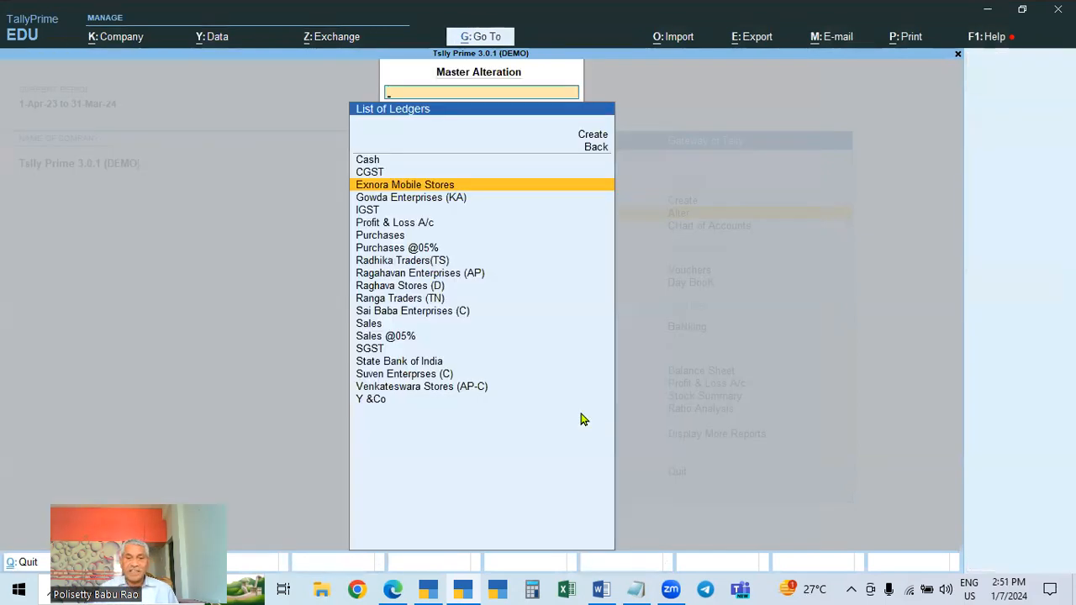
# Open voucher entry, switch to a sales voucher, and set its date to 1.5
pyautogui.press('Escape')
pyautogui.press('Escape')
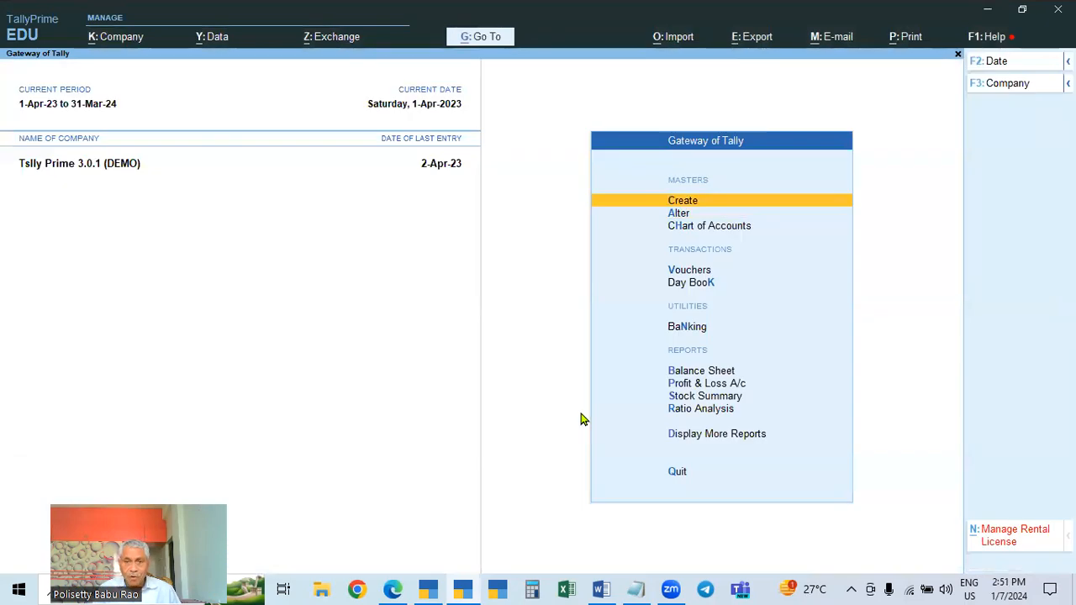
pyautogui.press('Down')
pyautogui.press('Down')
pyautogui.press('Down')
pyautogui.press('Return')
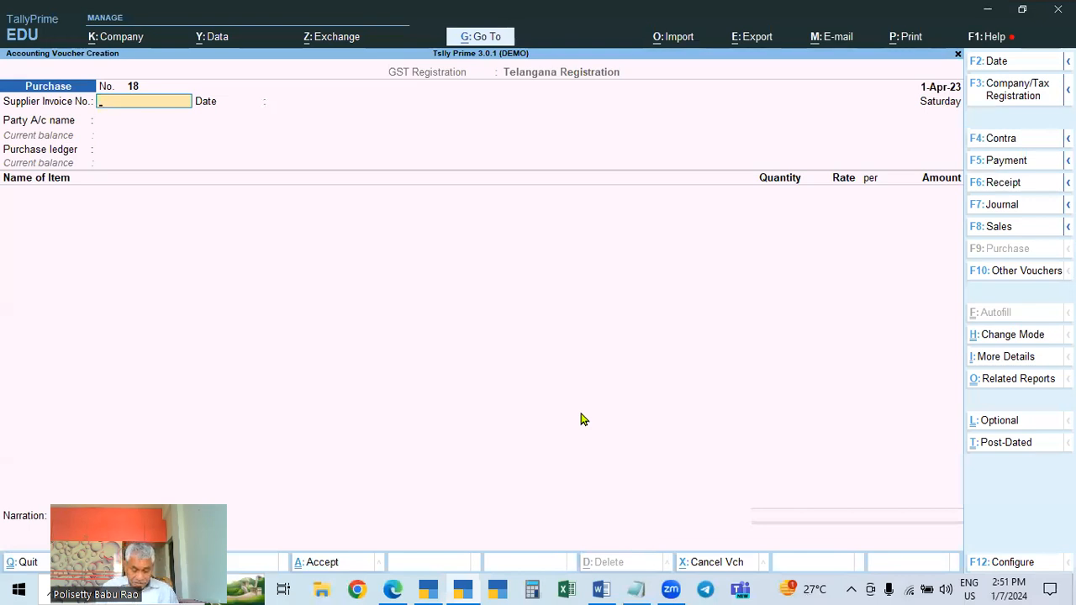
pyautogui.press('F8')
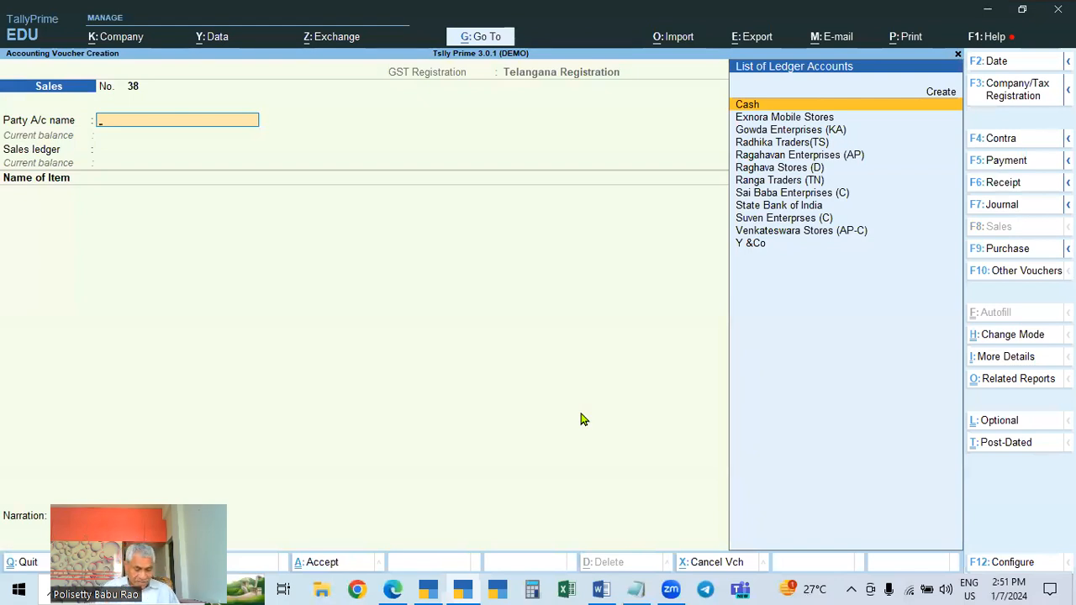
pyautogui.press('F2')
pyautogui.write('1.5')
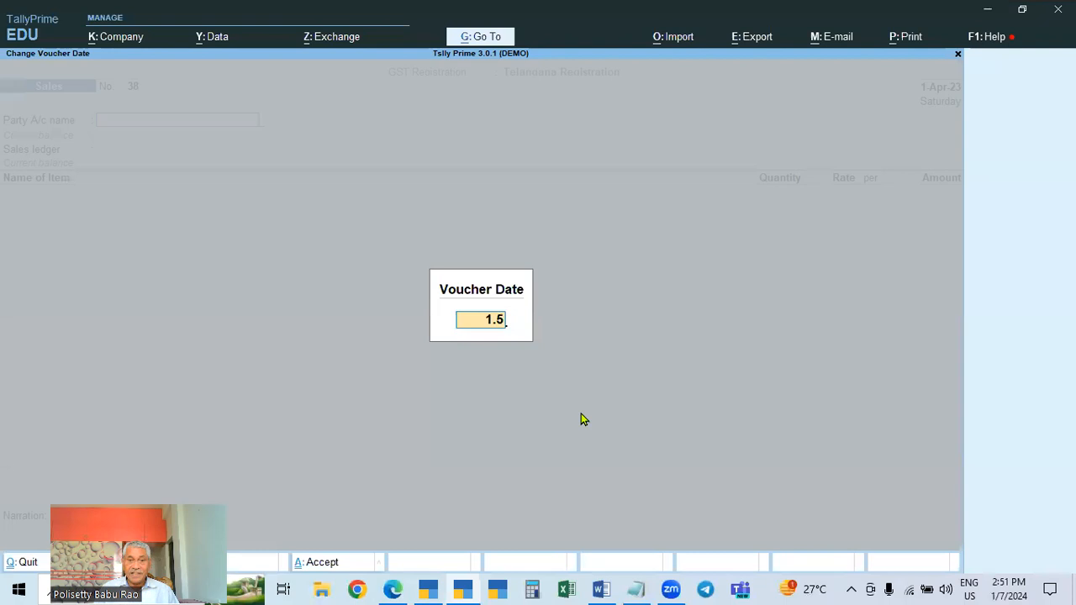
pyautogui.press('Return')
# Select Exnora Mobile Stores as the party and accept its party details
pyautogui.press('Down')
pyautogui.press('Down')
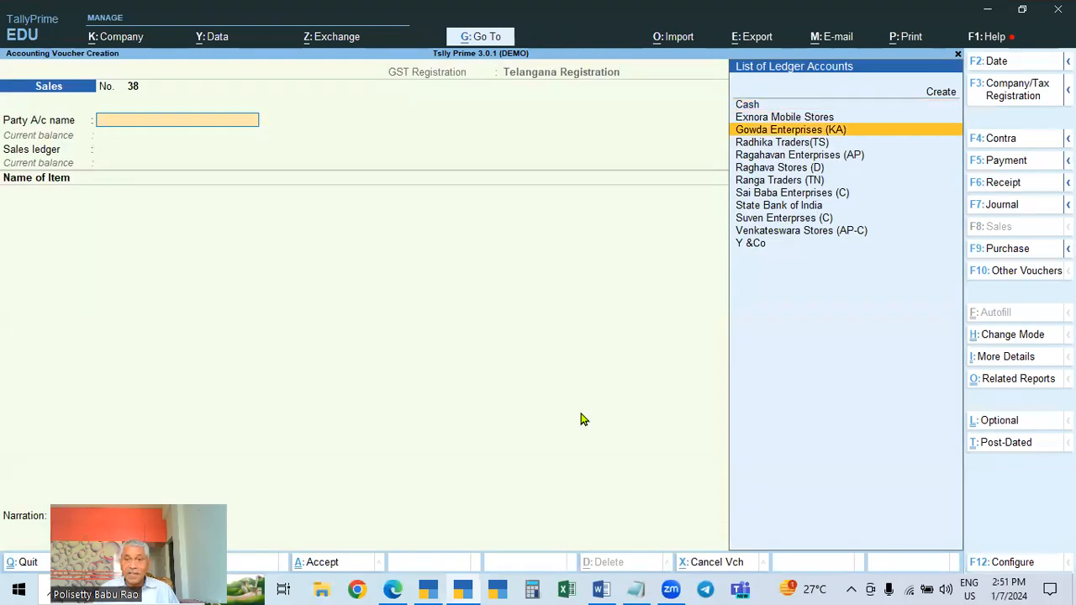
pyautogui.press('Up')
pyautogui.press('Return')
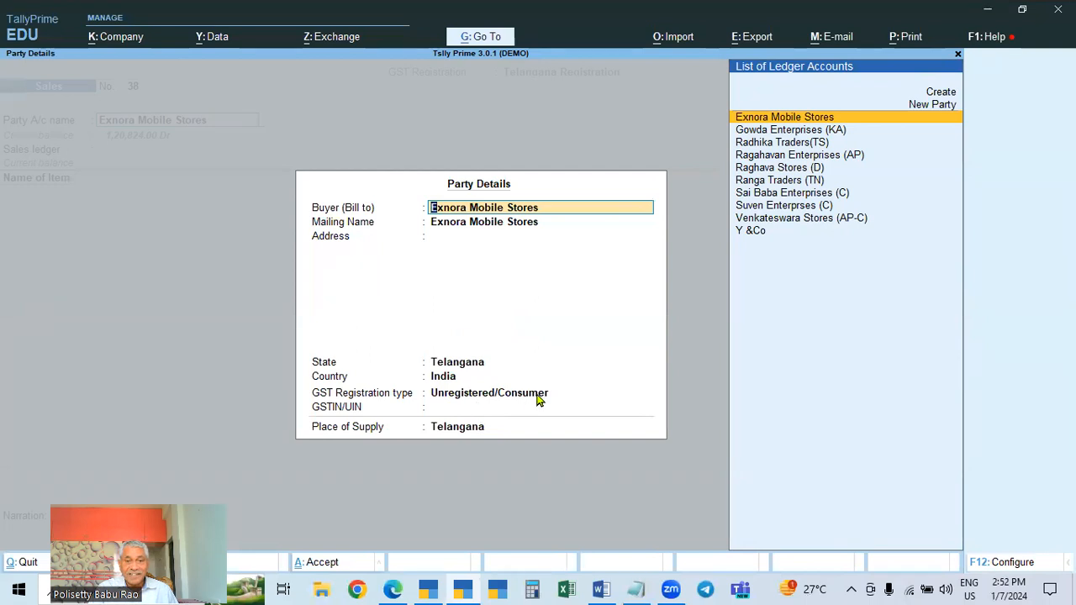
pyautogui.hotkey('ctrl', 'a')
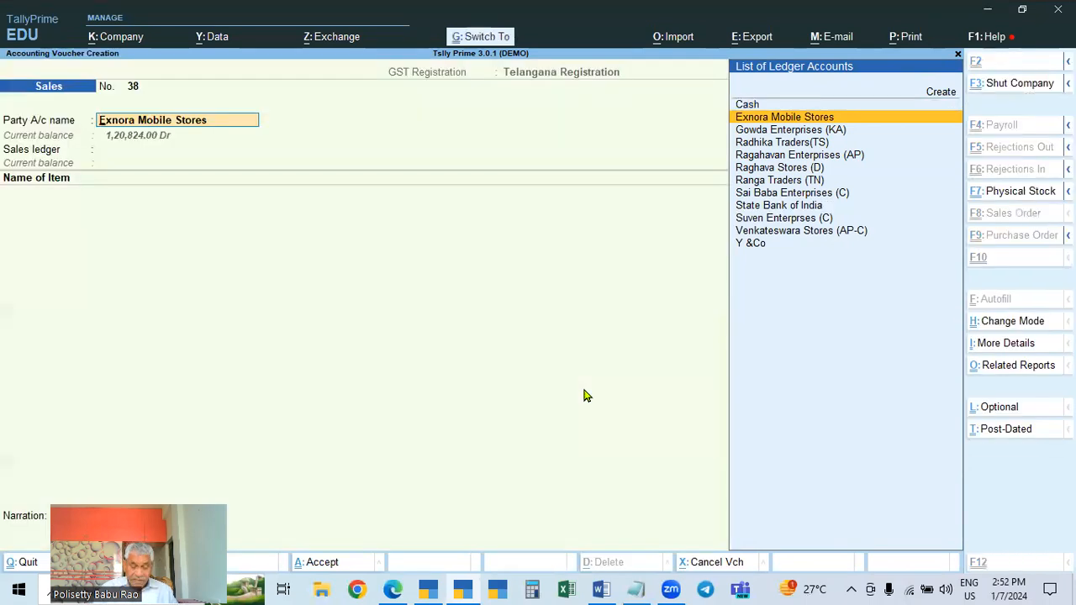
# Reopen the party details, view the Exnora Mobile Stores ledger's registration settings, and quit the ledger without changes
pyautogui.press('Return')
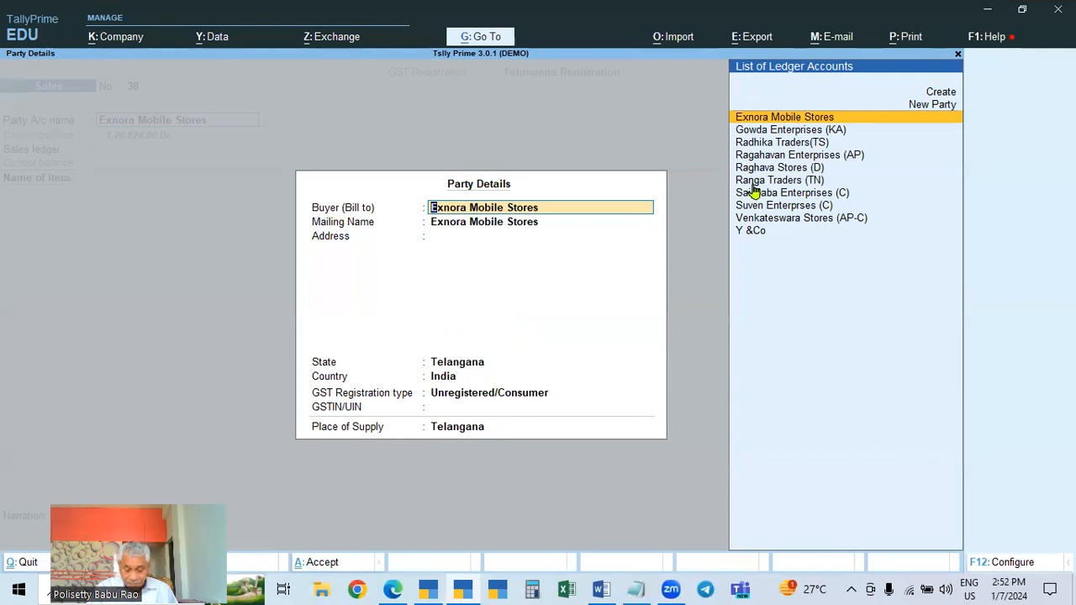
pyautogui.hotkey('ctrl', 'a')
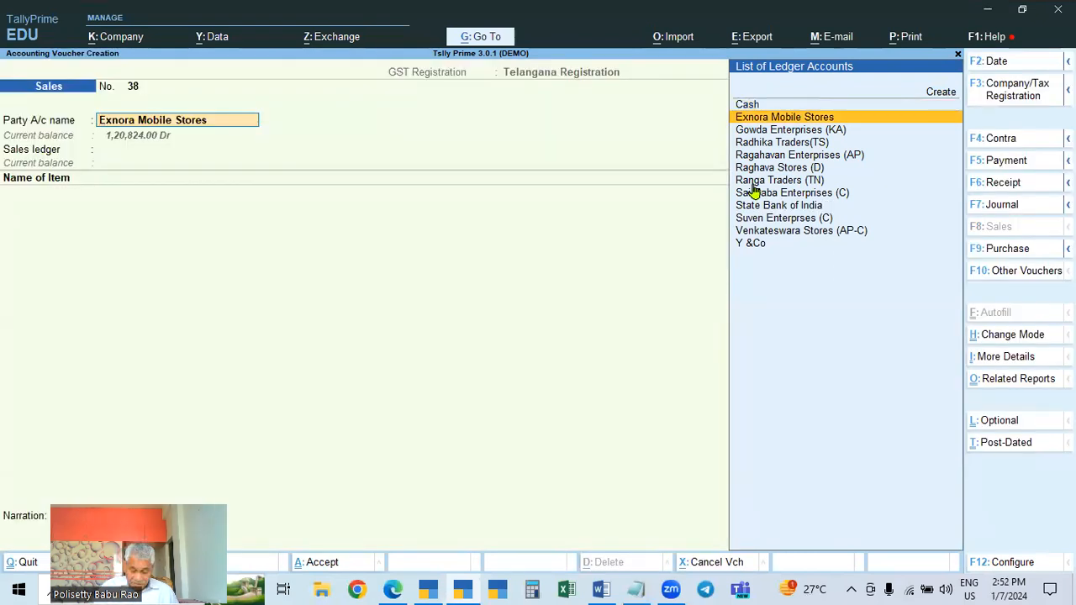
pyautogui.hotkey('ctrl', 'Return')
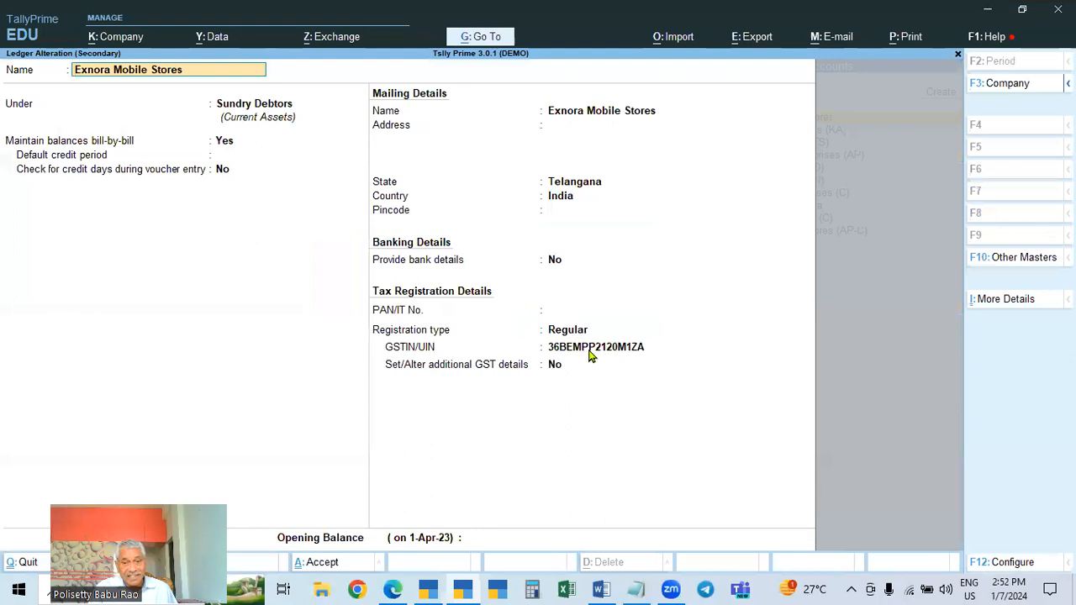
pyautogui.press('Escape')
pyautogui.press('Escape')
pyautogui.press('y')
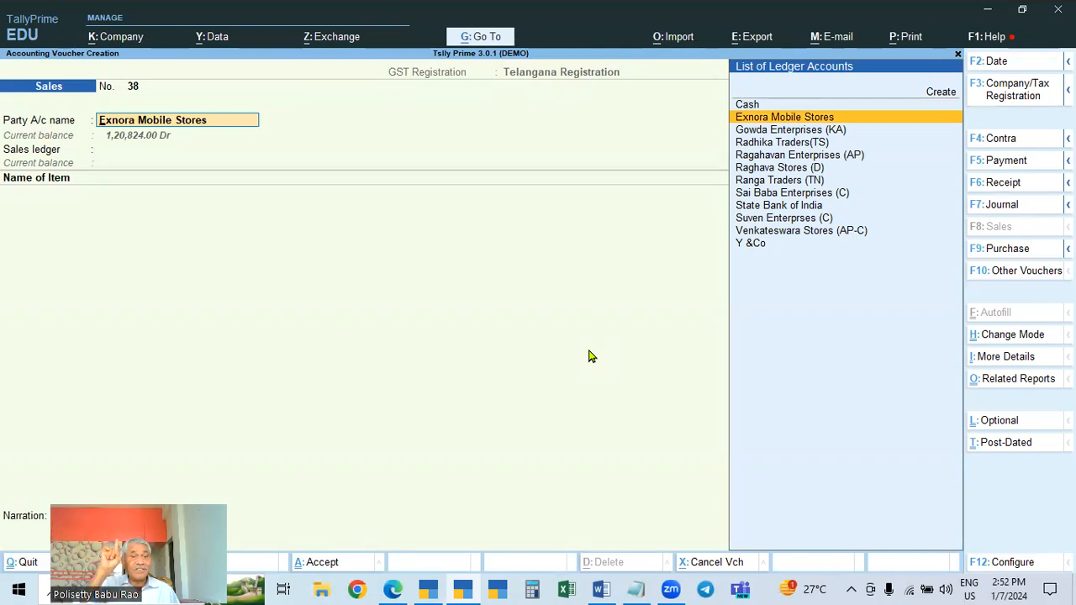
# Accept the party details and choose Sales as the sales ledger
pyautogui.press('Return')
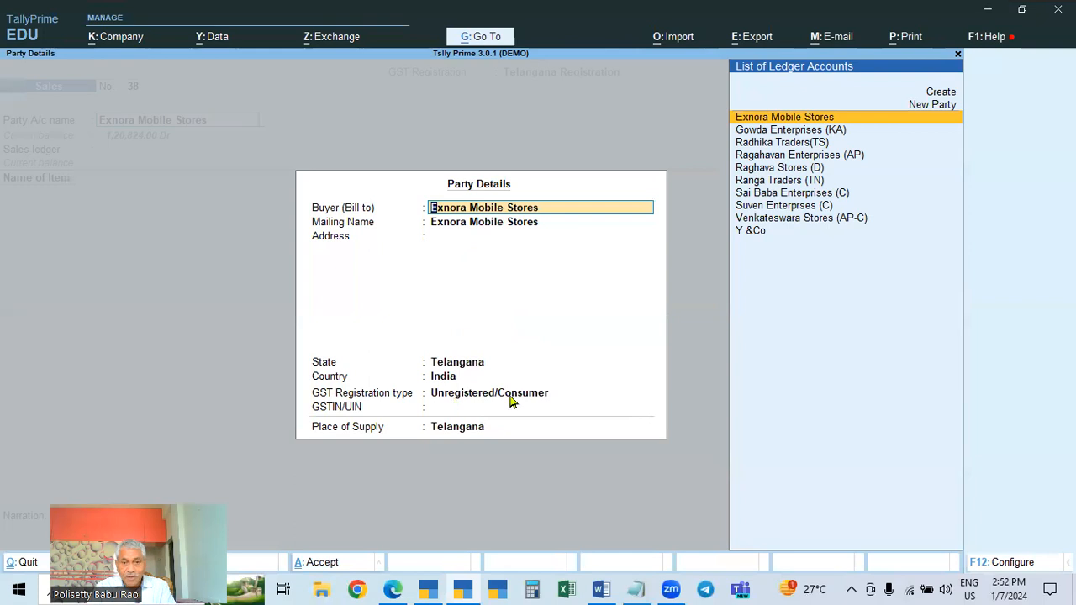
pyautogui.hotkey('ctrl', 'a')
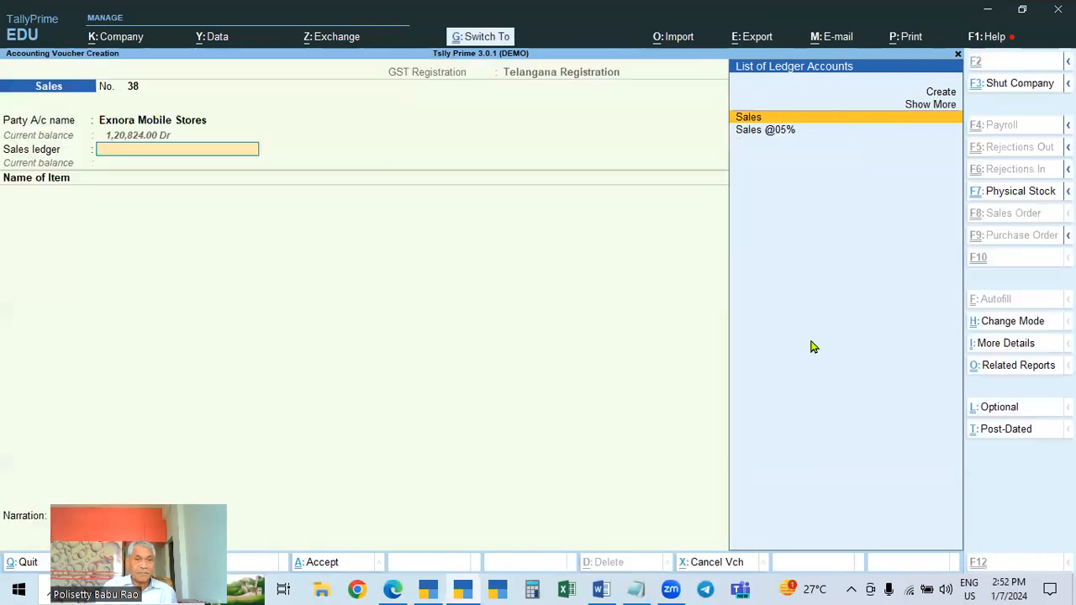
pyautogui.press('Return')
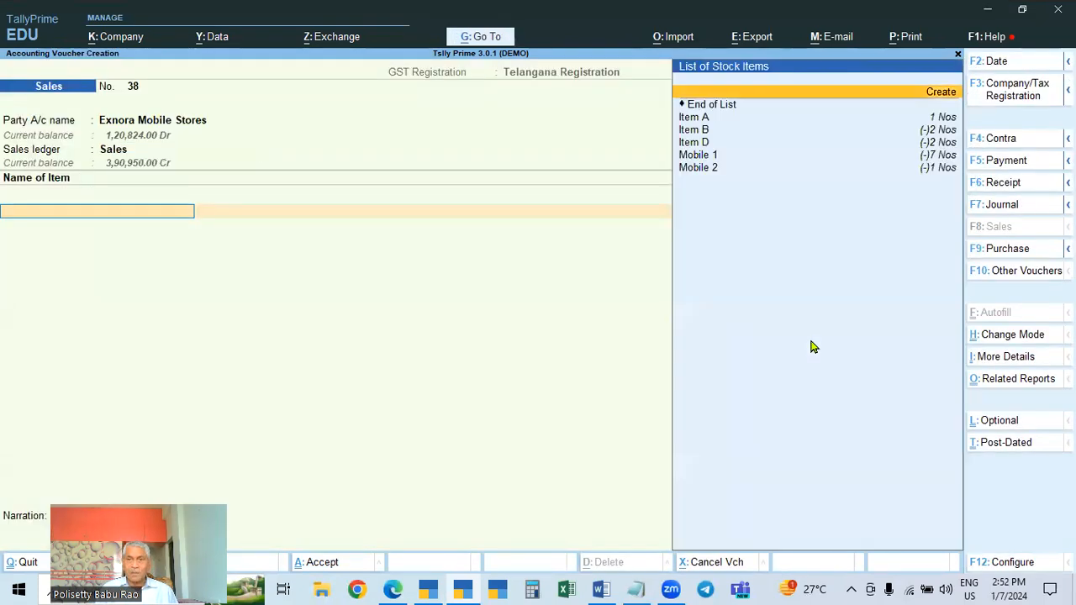
# Add Item A with a quantity of 2 at the default rate and accept its GST rate details
pyautogui.press('Down')
pyautogui.press('Down')
pyautogui.press('Return')
pyautogui.write('2')
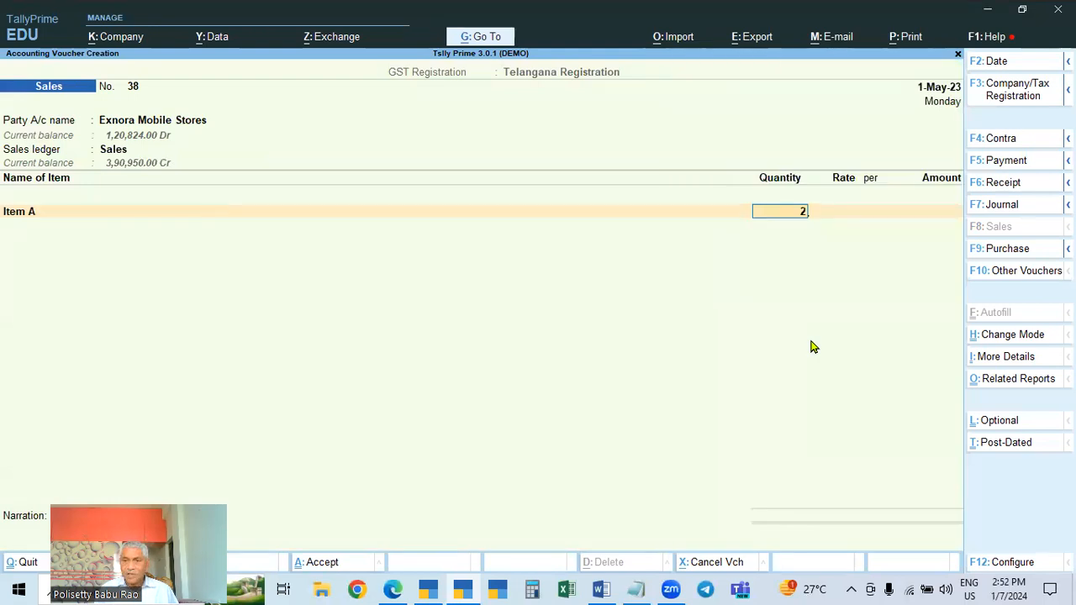
pyautogui.press('Return')
pyautogui.press('Return')
pyautogui.press('Return')
pyautogui.press('Return')
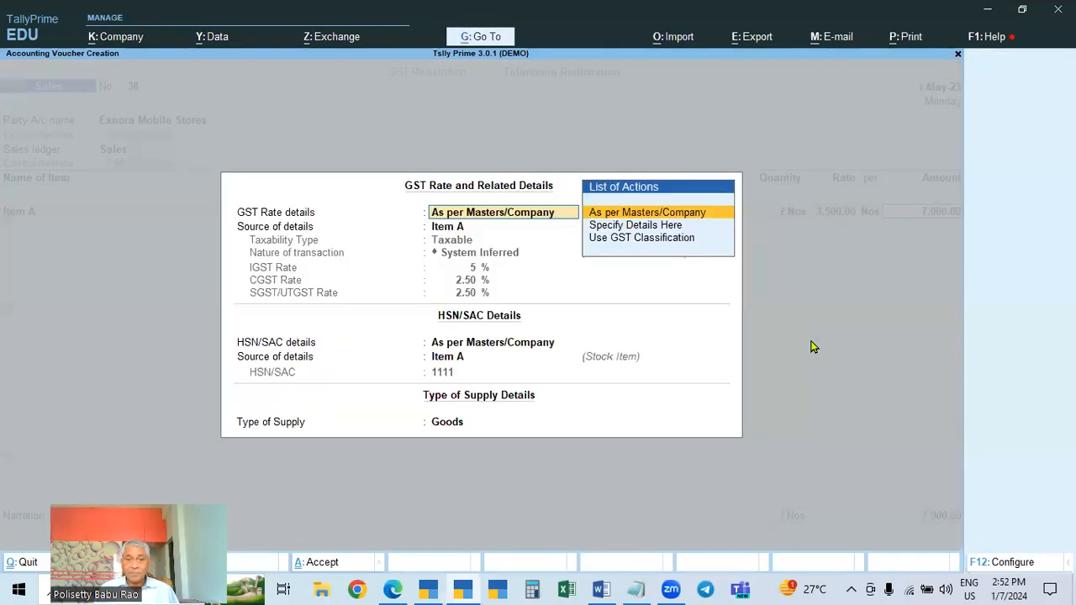
pyautogui.hotkey('ctrl', 'a')
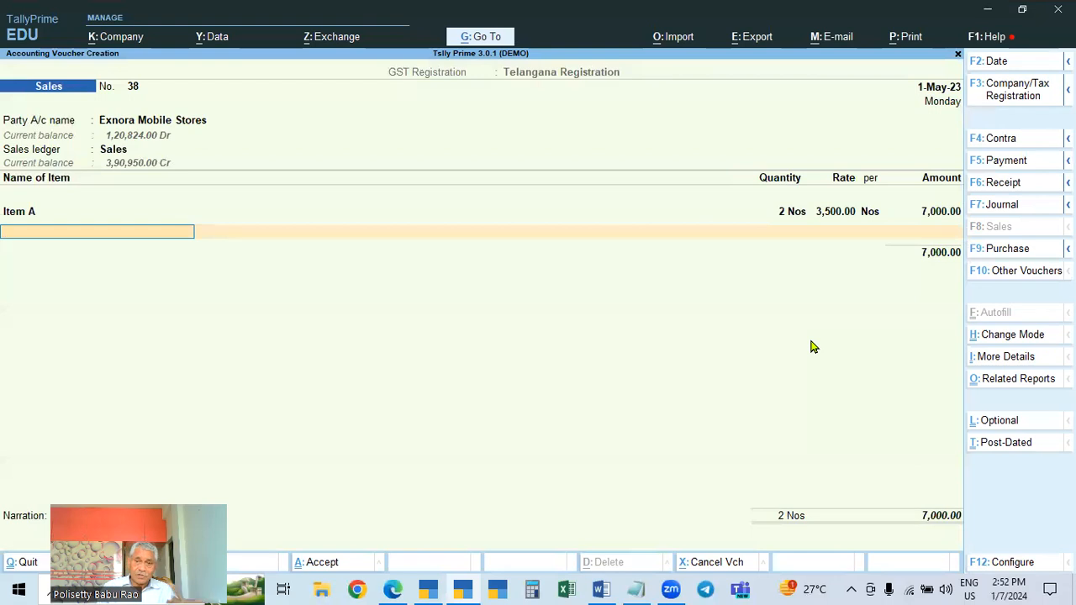
# Add CGST and SGST tax ledger lines below the item
pyautogui.press('Return')
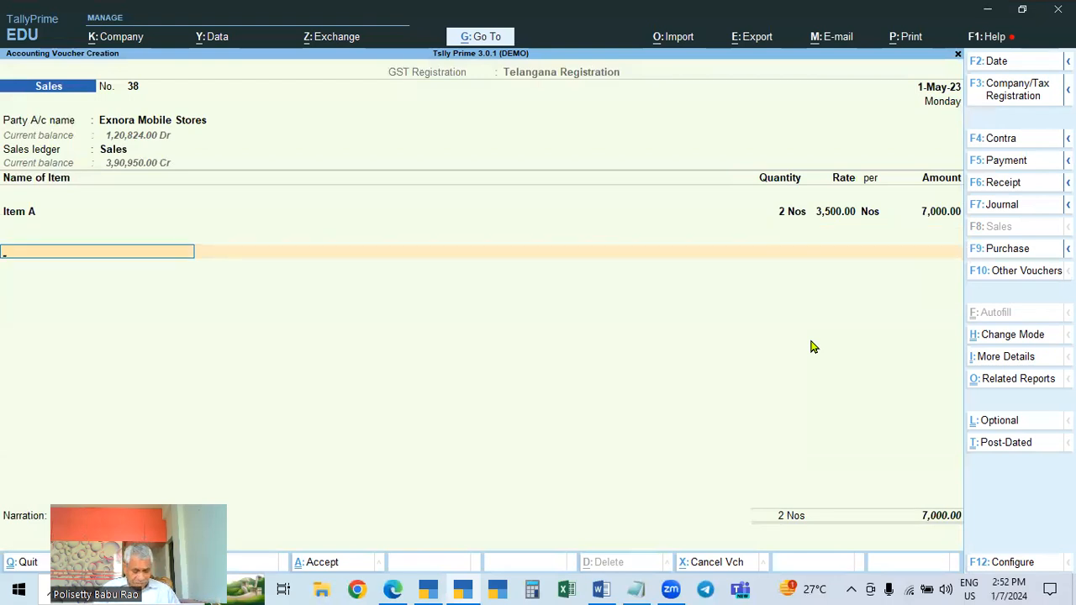
pyautogui.write('Cgst')
pyautogui.press('Return')
pyautogui.press('Return')
pyautogui.write('Sgs')
pyautogui.press('Return')
pyautogui.write('t')
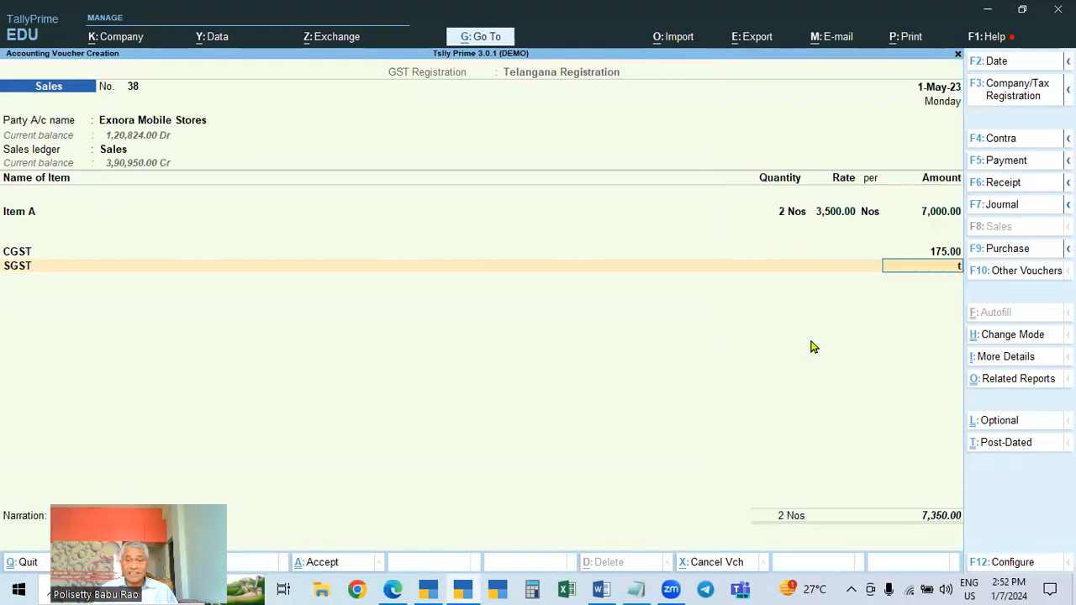
pyautogui.press('BackSpace')
pyautogui.press('BackSpace')
# Accept the bill-wise details as a New Ref and save the sales voucher
pyautogui.press('Return')
pyautogui.press('Return')
pyautogui.press('Return')
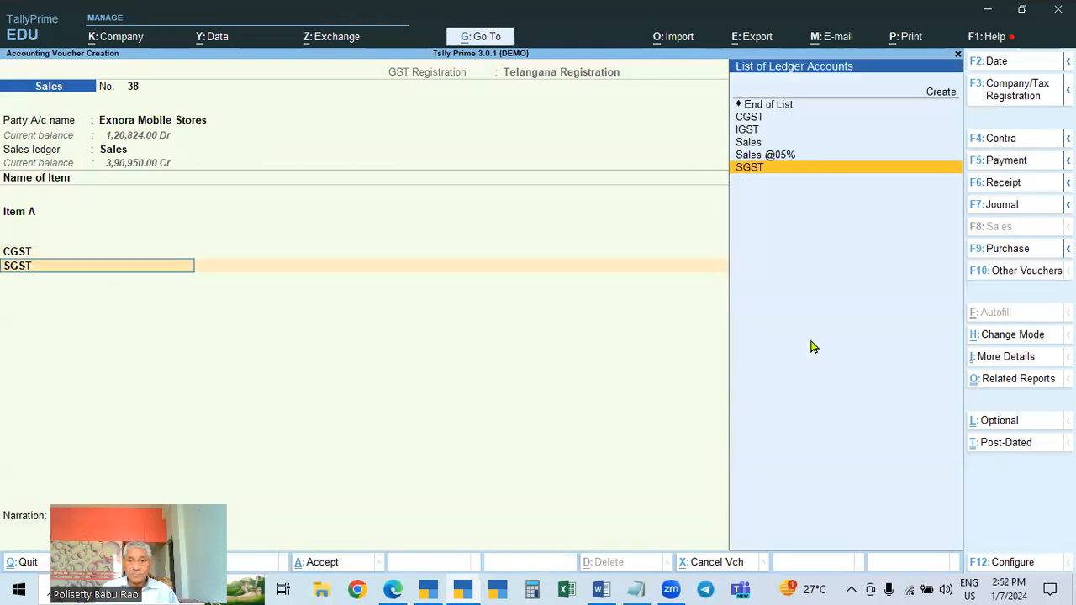
pyautogui.press('Return')
pyautogui.press('Return')
pyautogui.press('Return')
pyautogui.press('Return')
pyautogui.press('Return')
pyautogui.press('Return')
pyautogui.press('Return')
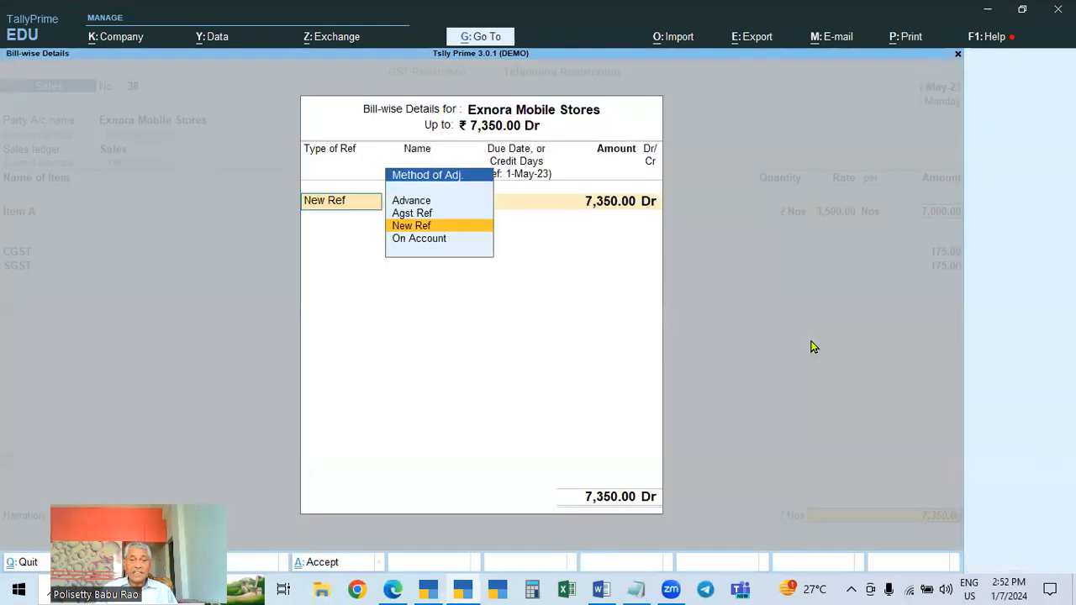
pyautogui.press('Return')
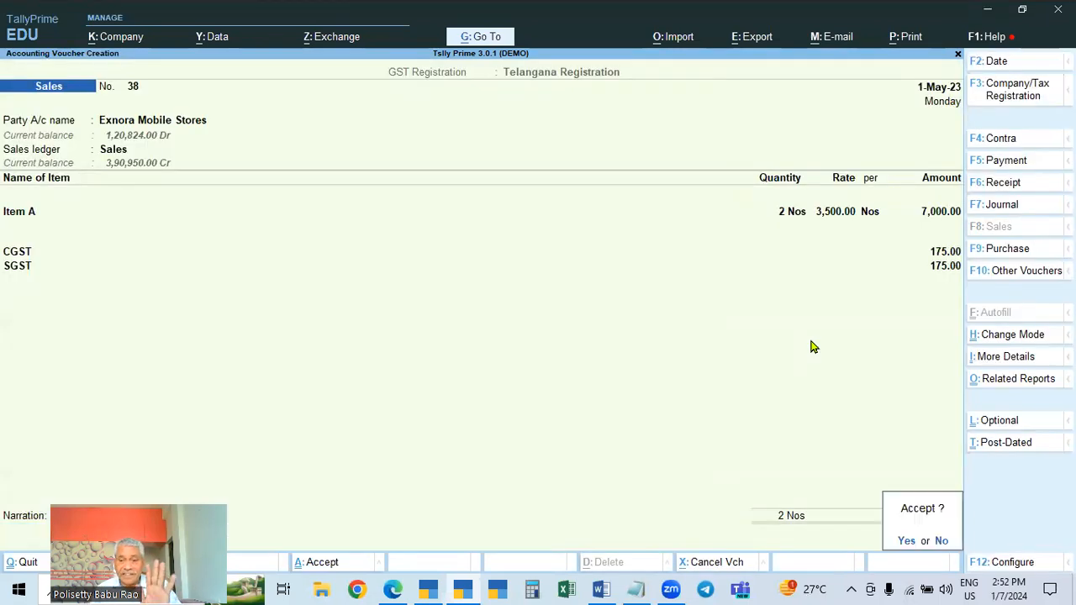
pyautogui.press('Return')
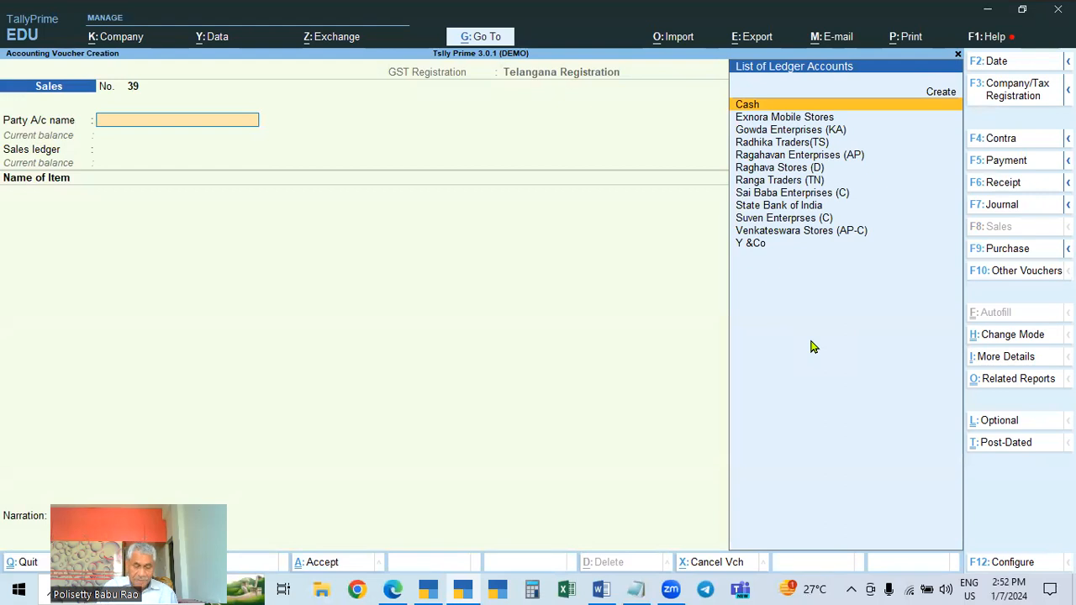
# Start a purchase voucher with supplier invoice number 256 and accept the voucher date
pyautogui.press('F9')
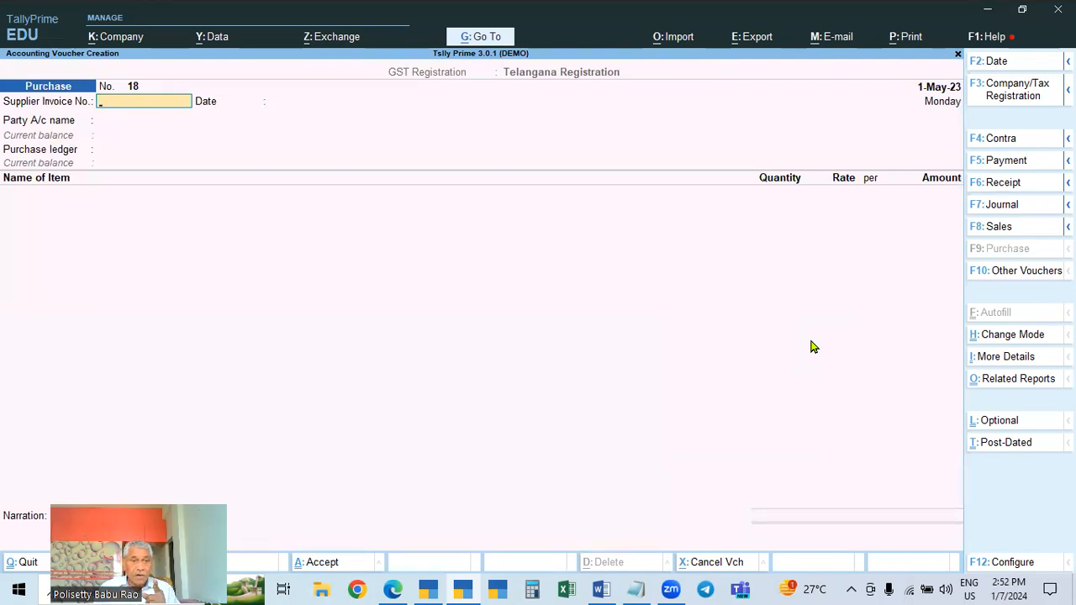
pyautogui.write('56')
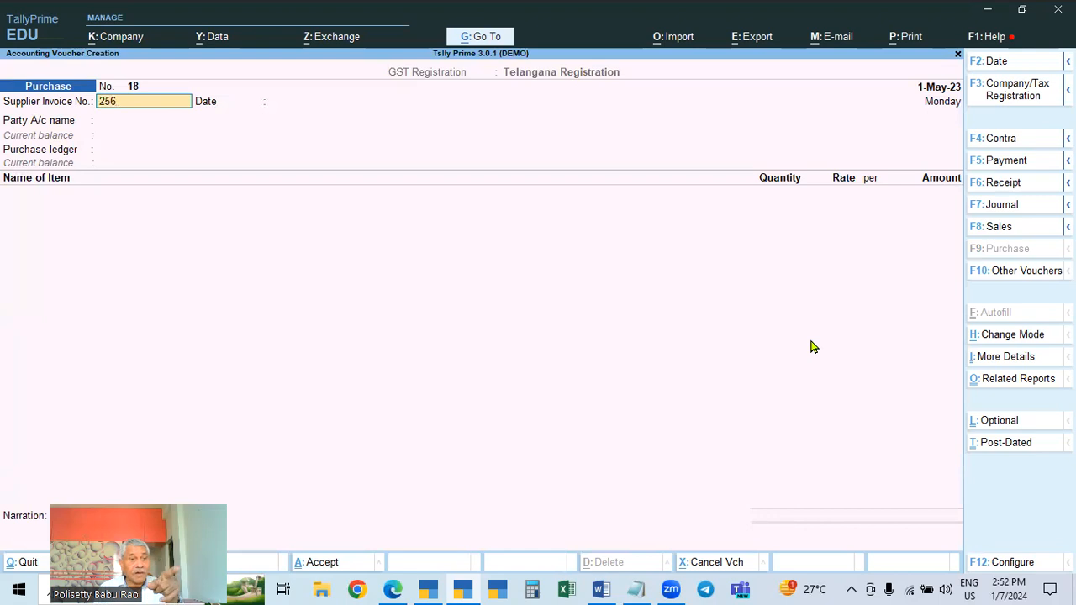
pyautogui.press('Return')
pyautogui.press('Return')
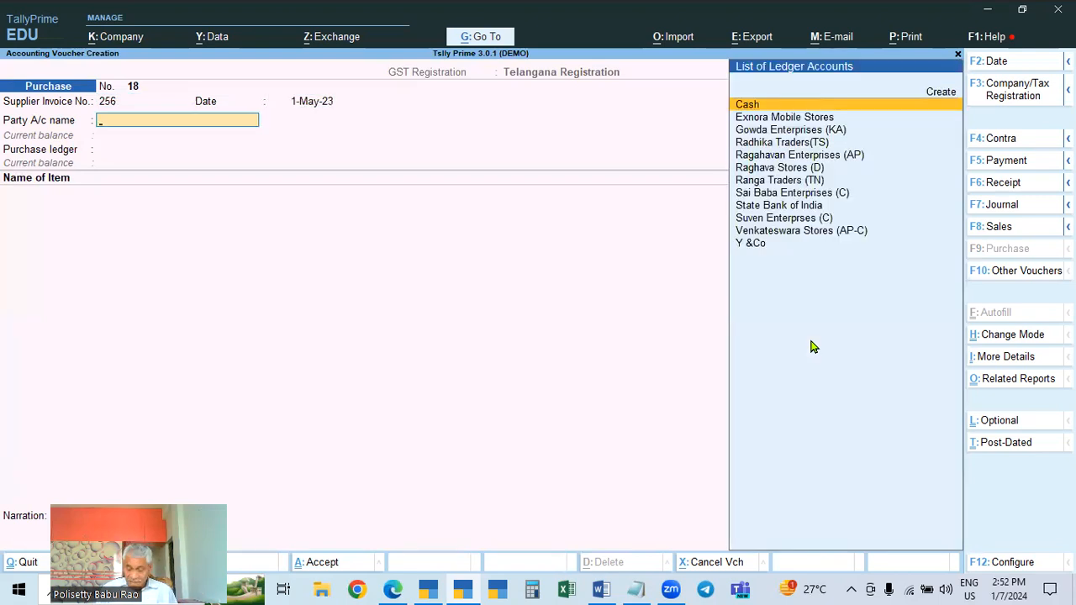
# Select Exnora Mobile Stores as the party and review its ledger's GST registration details
pyautogui.press('Down')
pyautogui.press('Return')
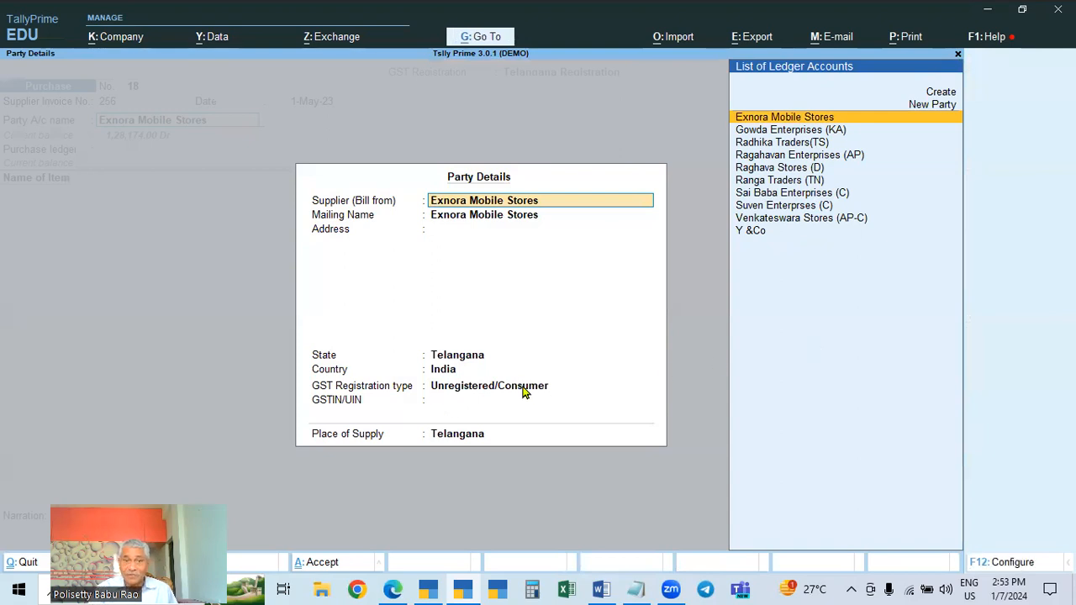
pyautogui.press('Escape')
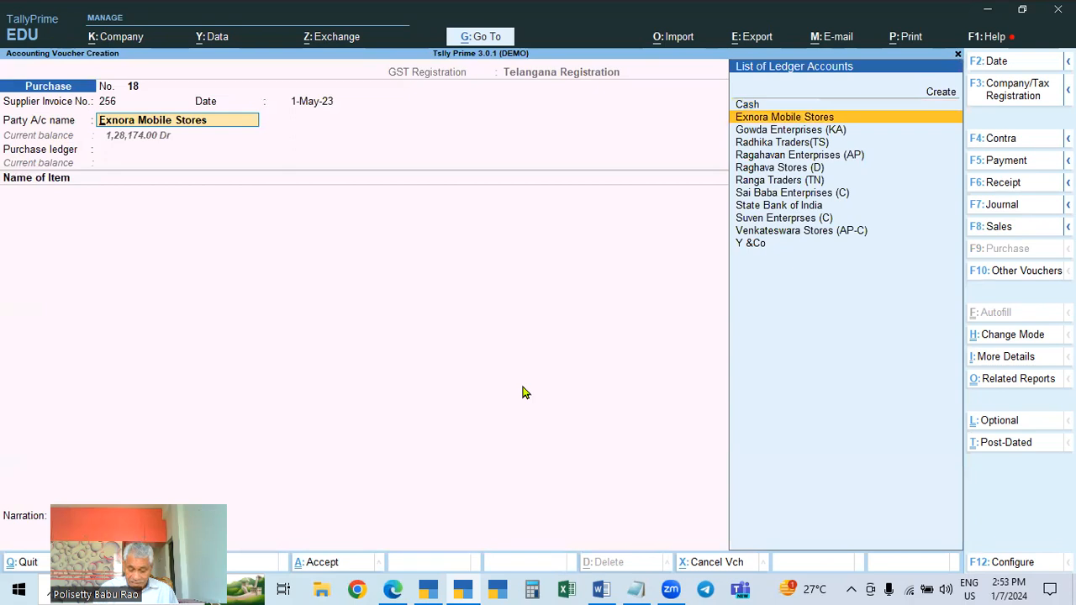
pyautogui.hotkey('ctrl', 'Return')
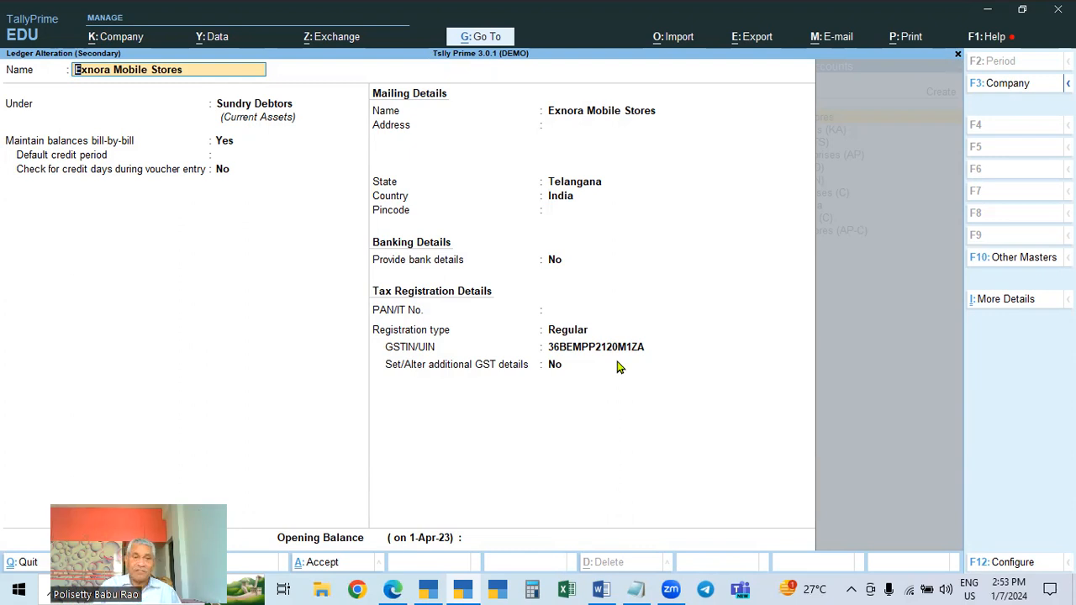
pyautogui.press('Escape')
# Accept the party details and choose Purchases as the purchase ledger
pyautogui.press('Return')
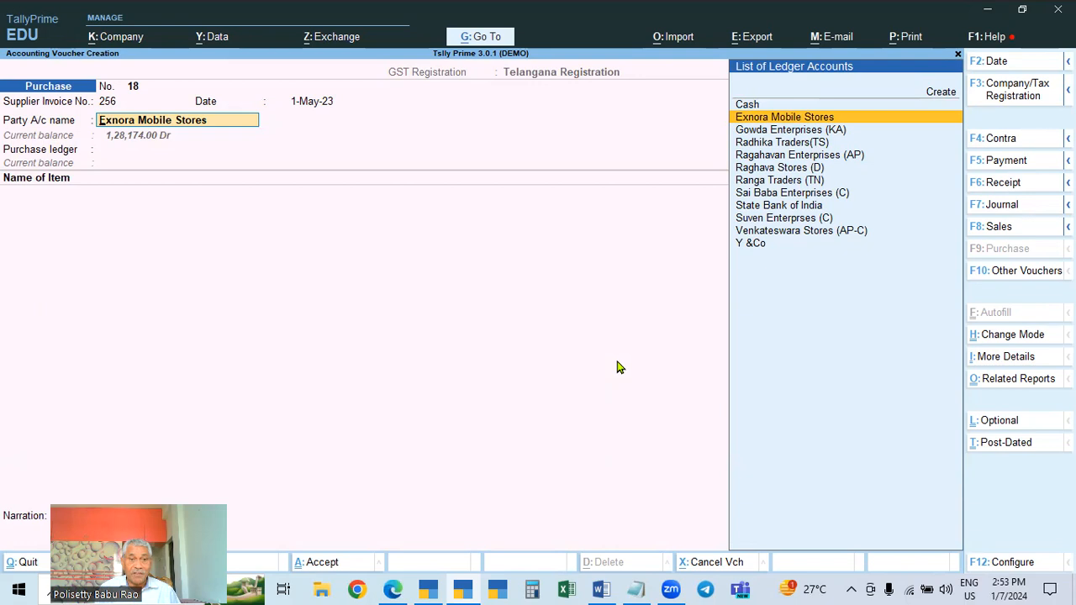
pyautogui.press('Return')
pyautogui.hotkey('ctrl', 'a')
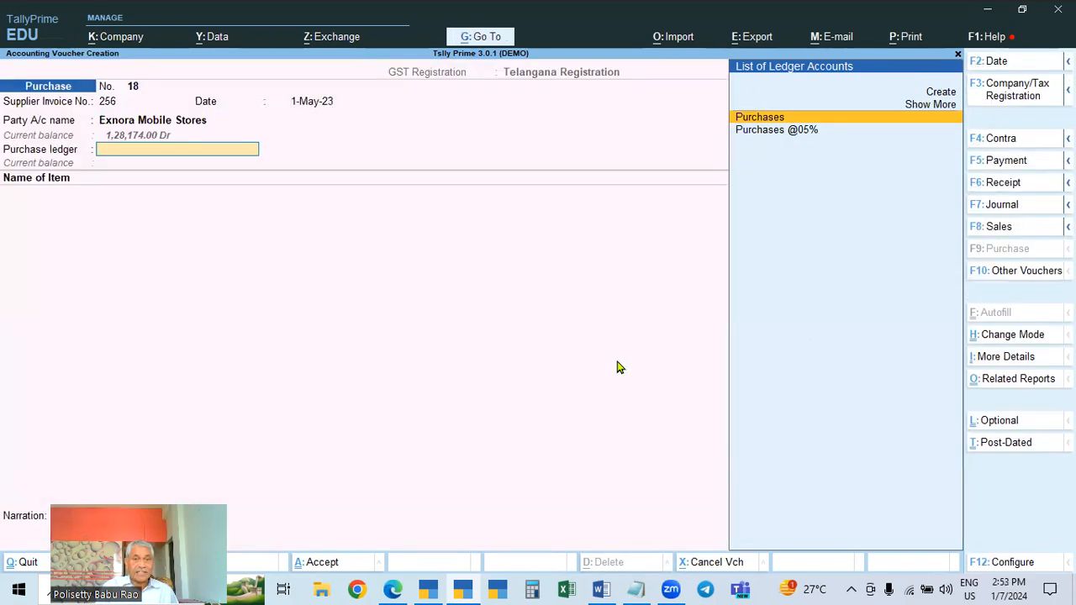
pyautogui.press('Return')
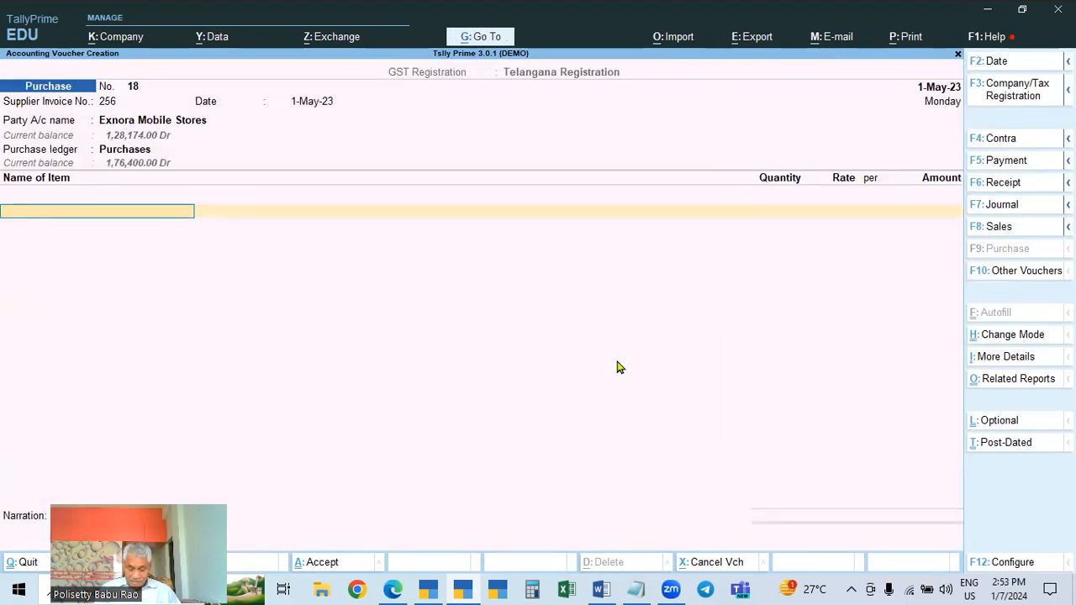
# Add Mobile 1 with a quantity of 1 at the default rate and accept its GST rate details
pyautogui.press('Down')
pyautogui.press('Down')
pyautogui.press('Down')
pyautogui.press('Down')
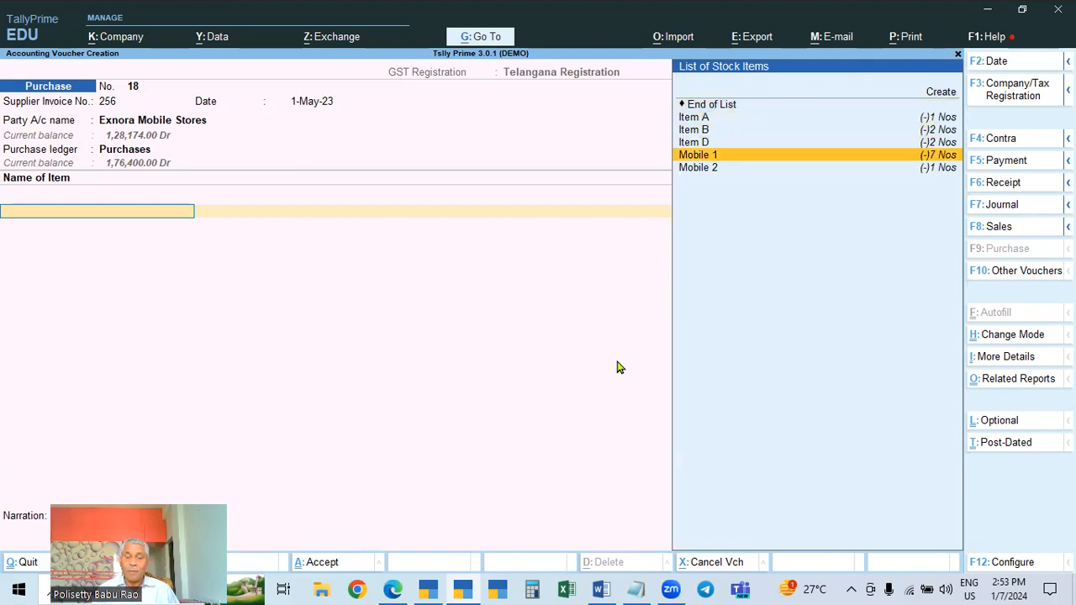
pyautogui.press('Return')
pyautogui.write('1')
pyautogui.press('Return')
pyautogui.press('Return')
pyautogui.press('Return')
pyautogui.press('Return')
# Add a CGST tax ledger line below the item
pyautogui.press('Return')
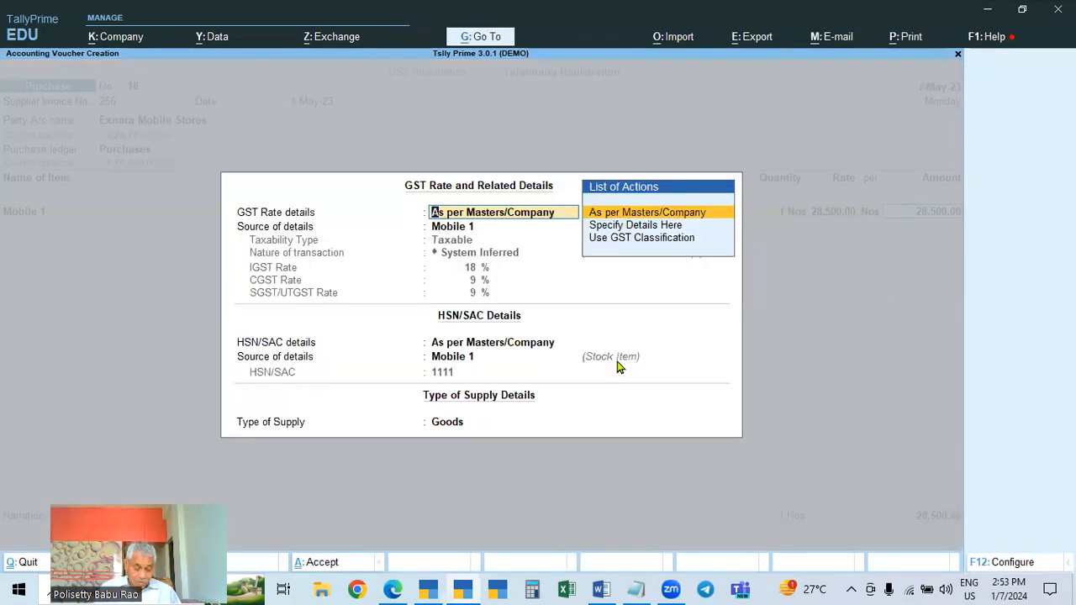
pyautogui.press('Return')
pyautogui.press('Return')
pyautogui.write('cg')
pyautogui.press('Return')
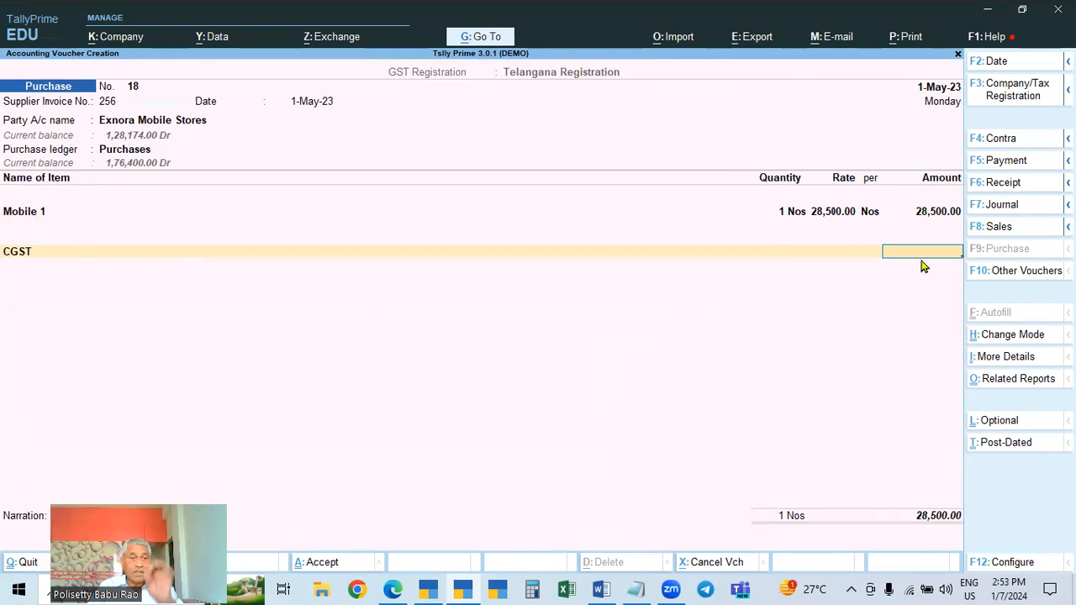
pyautogui.press('Return')
# Accept the bill-wise details as a New Ref 256 and save the purchase voucher
pyautogui.press('Return')
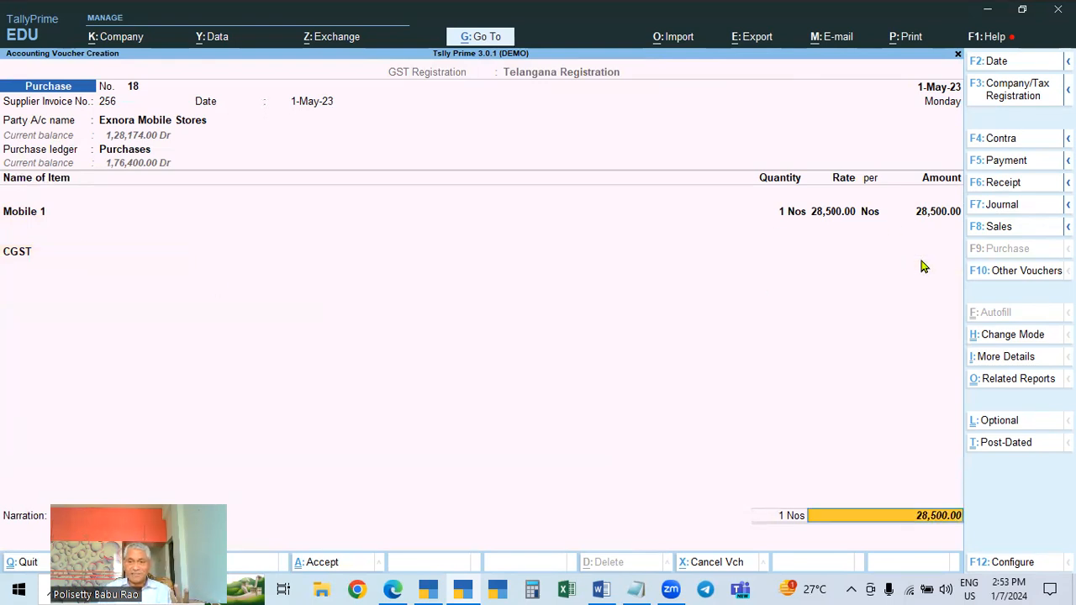
pyautogui.press('Return')
pyautogui.press('Return')
pyautogui.press('Return')
pyautogui.press('Return')
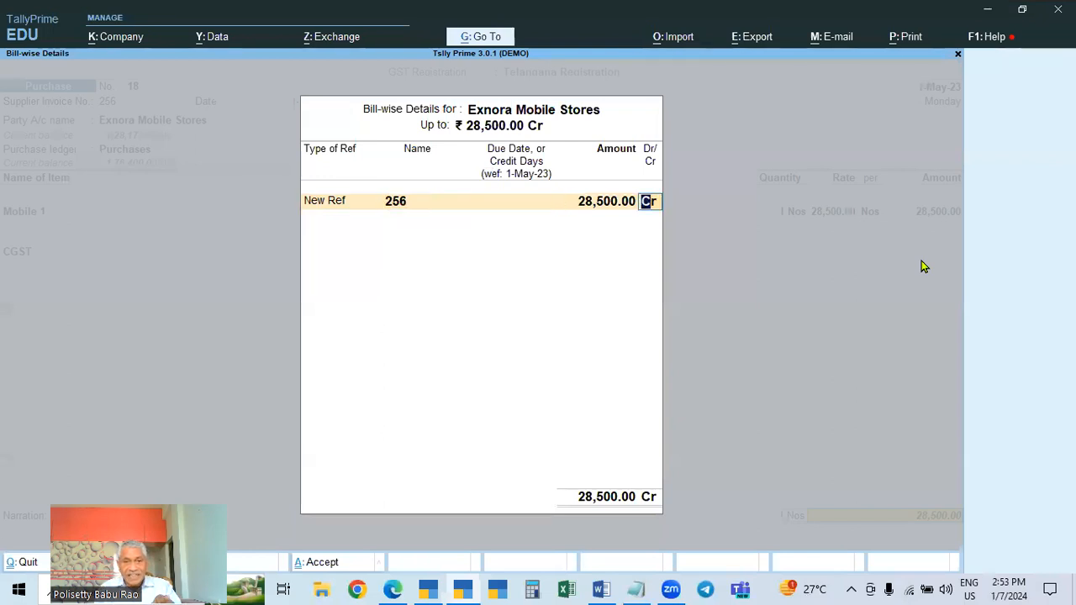
pyautogui.press('Return')
pyautogui.press('Return')
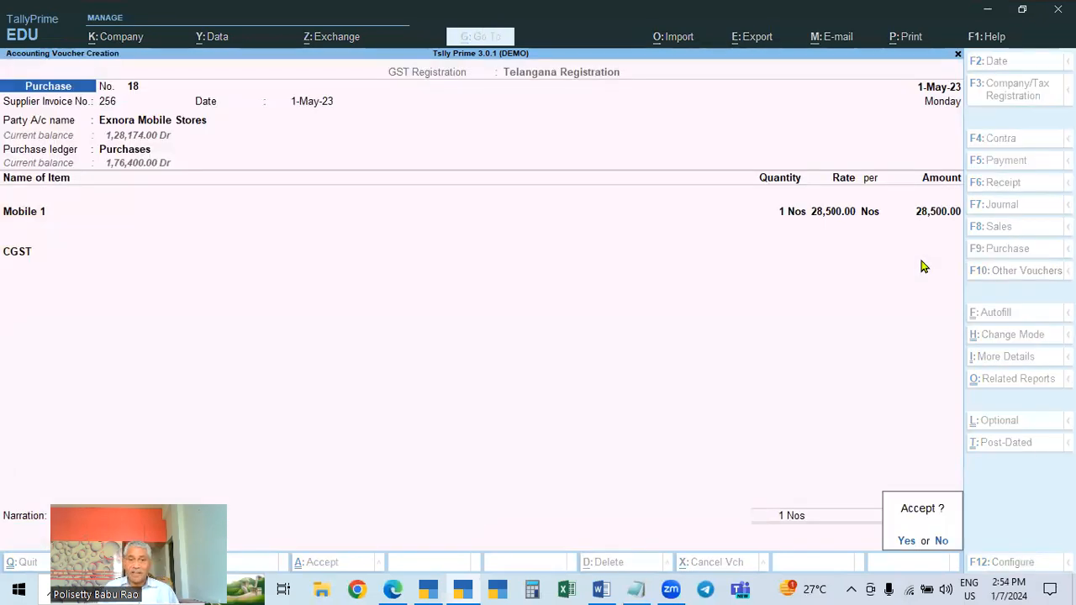
pyautogui.press('y')
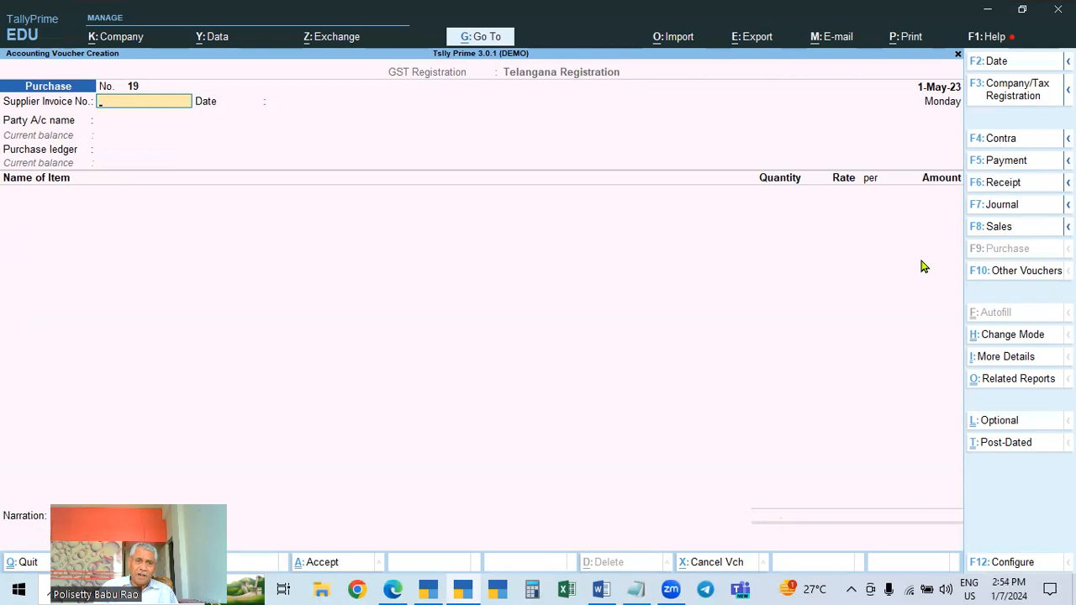
# Display the Exnora Mobile Stores ledger vouchers for the period starting 1-4-23
pyautogui.press('Escape')
pyautogui.press('d')
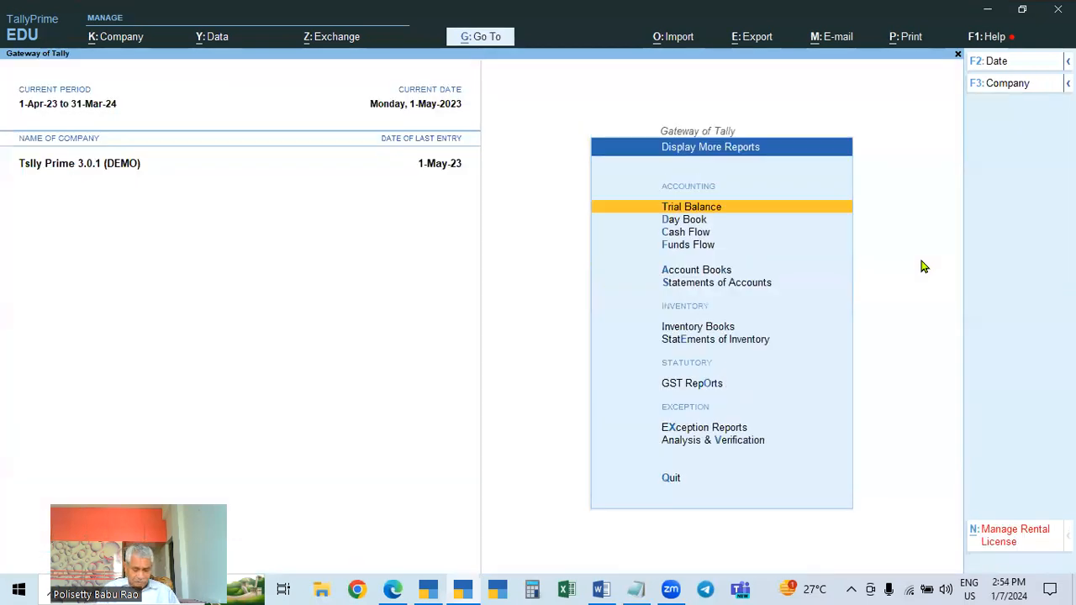
pyautogui.press('a')
pyautogui.press('l')
pyautogui.press('Down')
pyautogui.press('Down')
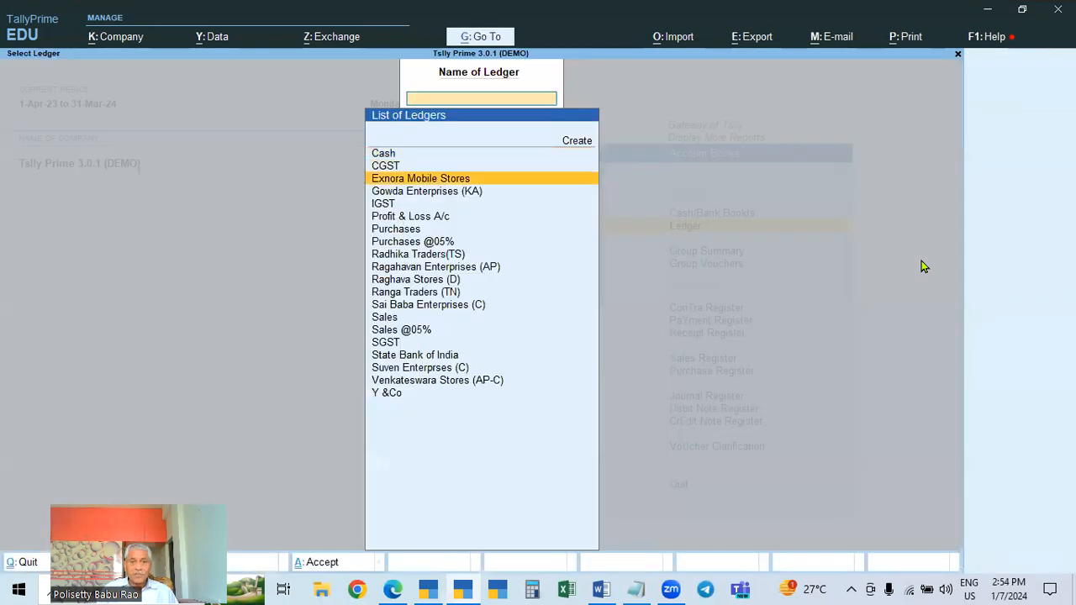
pyautogui.press('Return')
pyautogui.hotkey('alt', 'F2')
pyautogui.write('1-4-23')
pyautogui.press('Return')
pyautogui.press('Return')
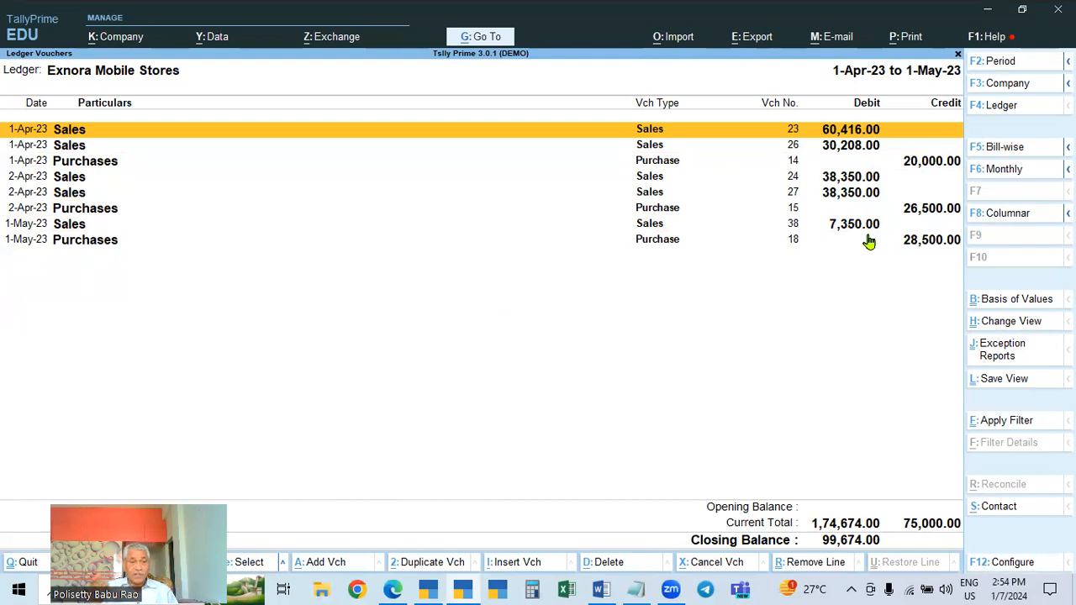
# Return to voucher entry and start a sales voucher dated 2-May-23
pyautogui.press('Escape')
pyautogui.press('Escape')
pyautogui.press('Escape')
pyautogui.press('Escape')
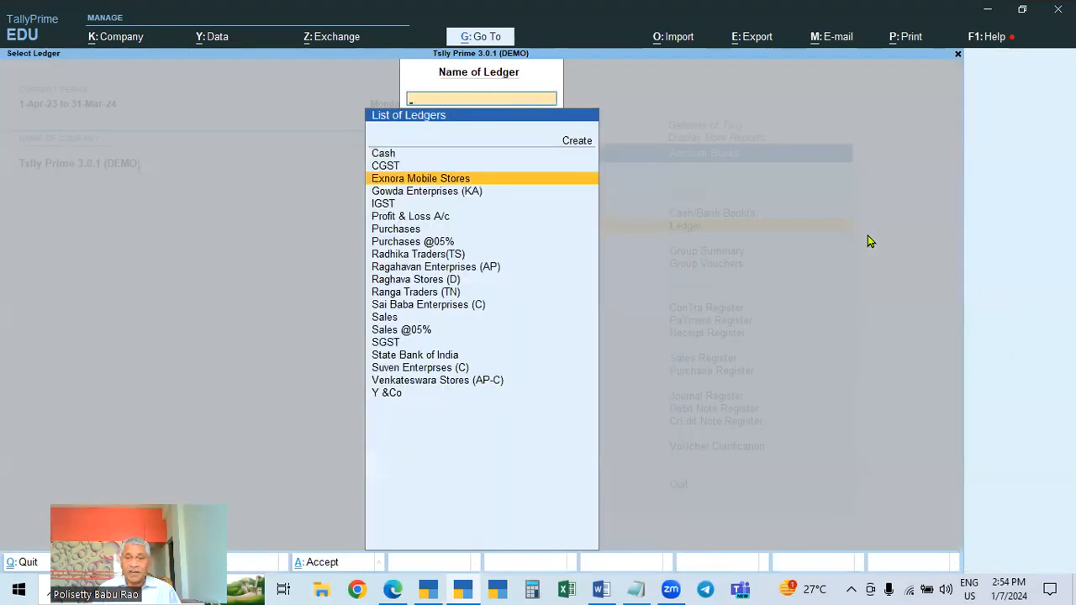
pyautogui.press('n')
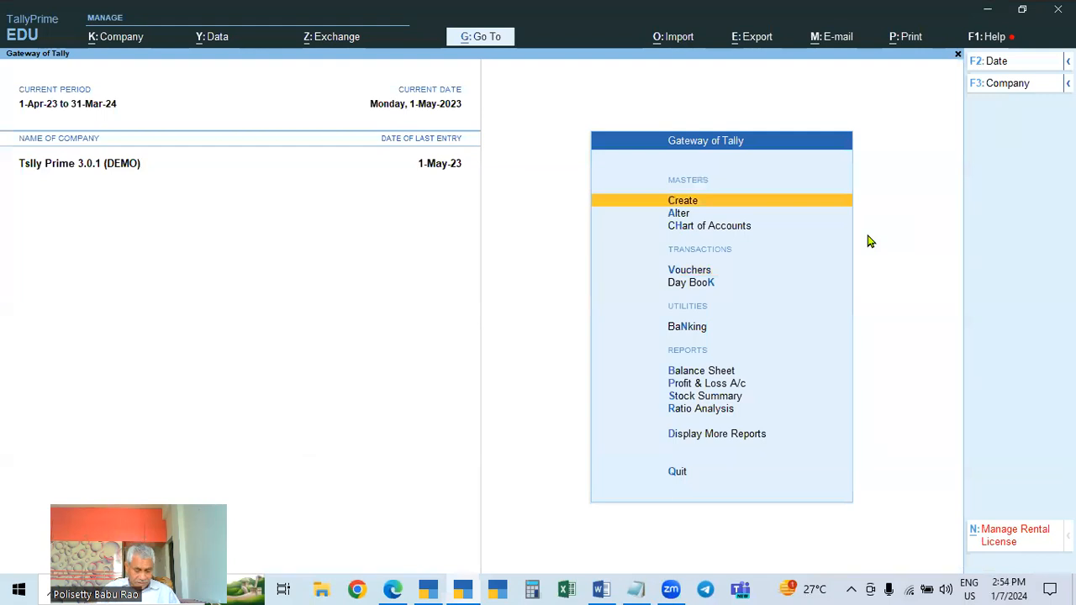
pyautogui.press('v')
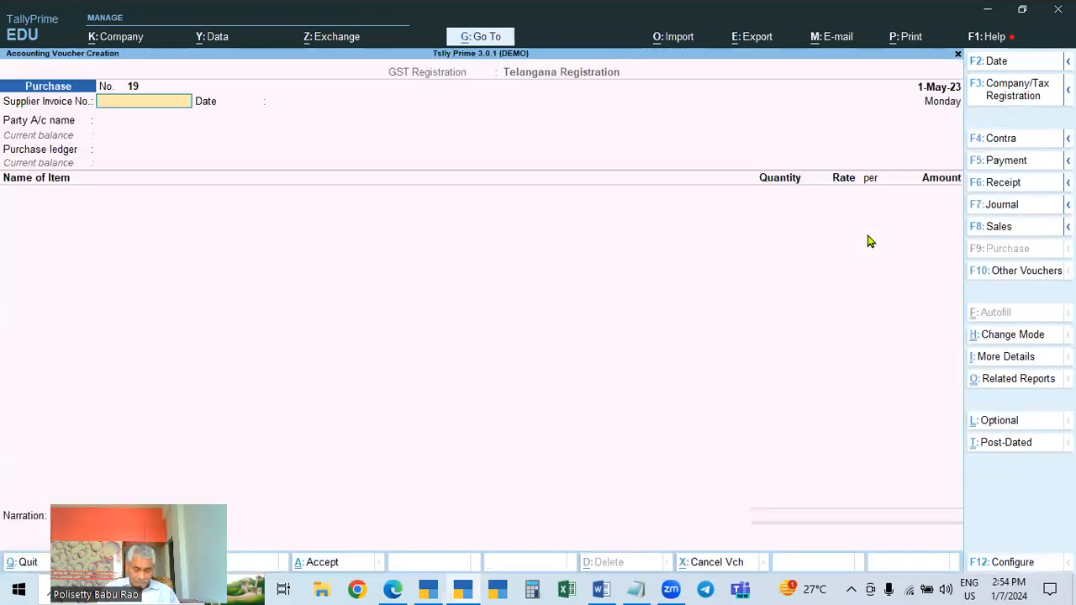
pyautogui.press('F8')
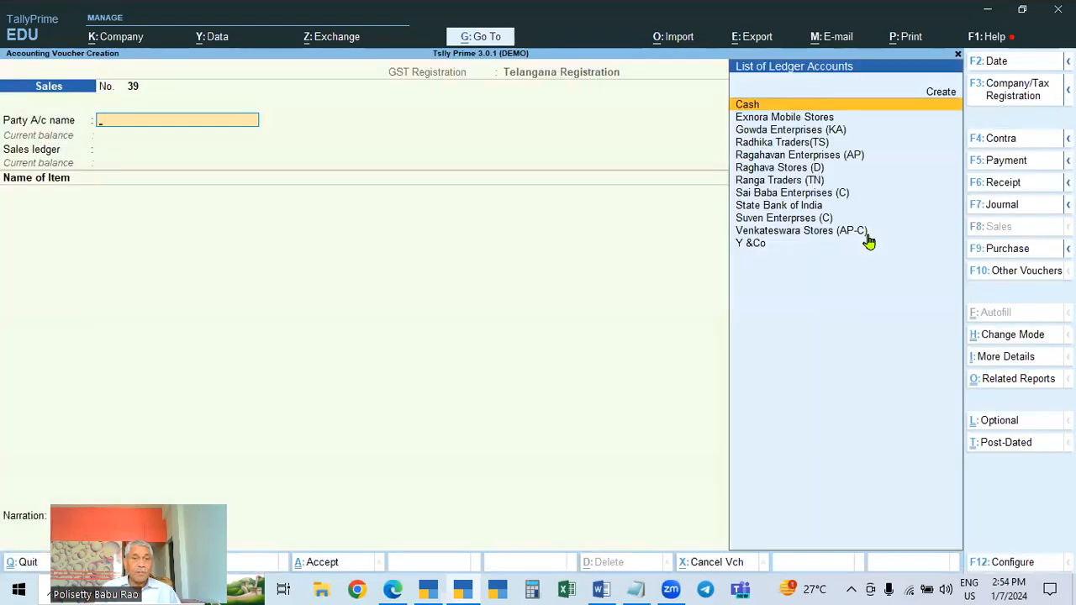
pyautogui.press('F2')
pyautogui.write('2.5')
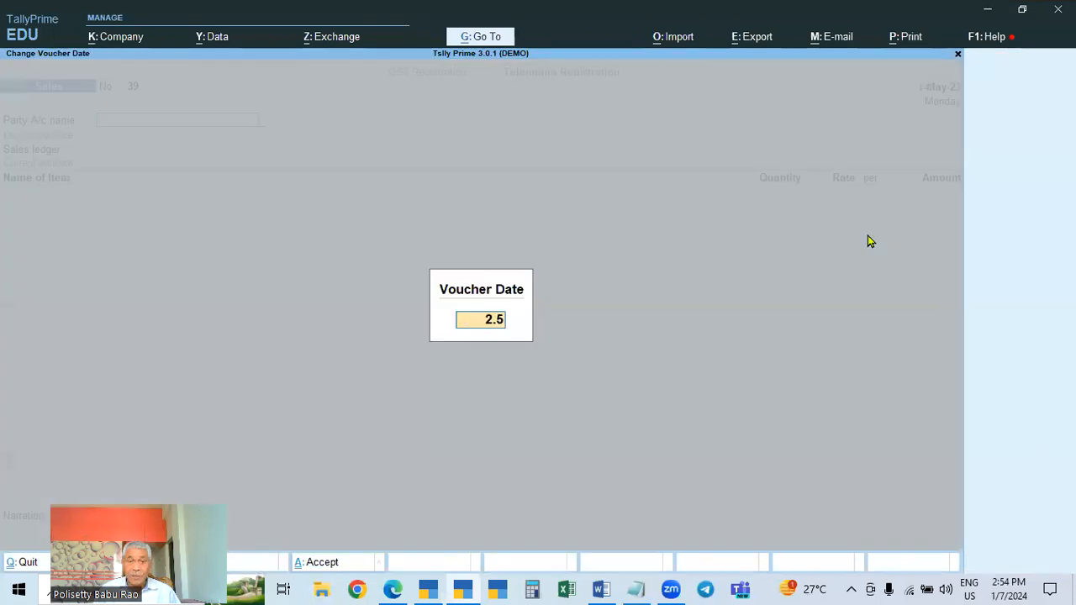
pyautogui.press('Return')
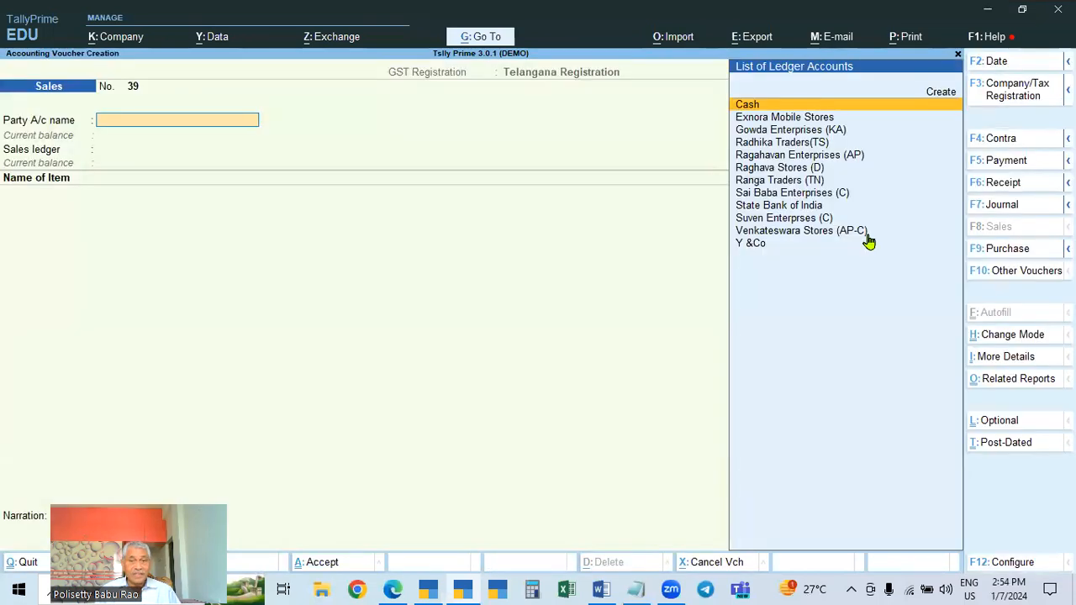
# Select Exnora Mobile Stores as the buyer and review its ledger's GST registration details
pyautogui.press('Down')
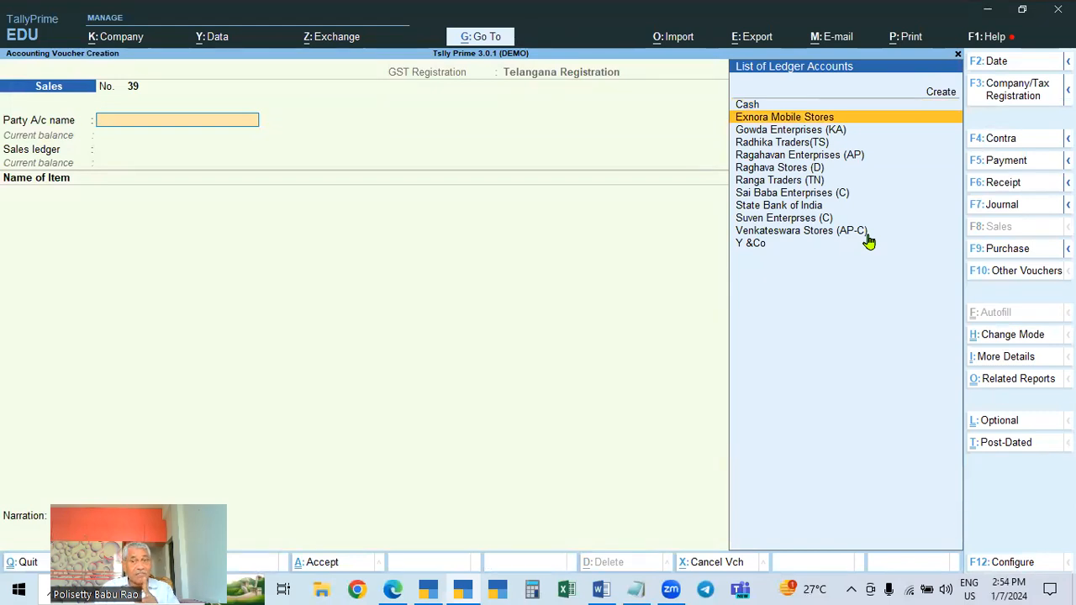
pyautogui.press('Return')
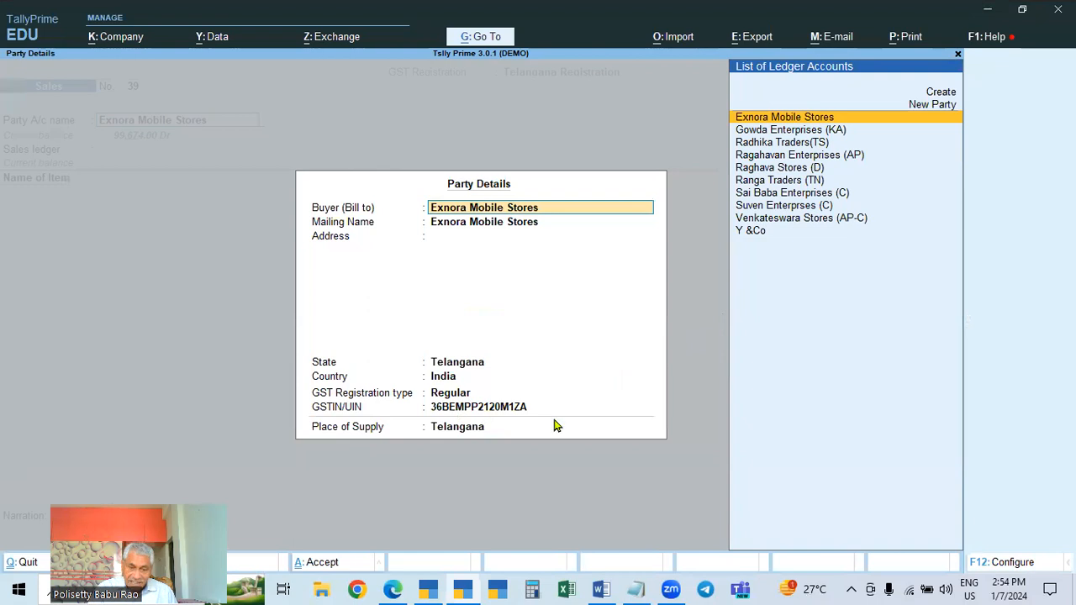
pyautogui.hotkey('ctrl', 'a')
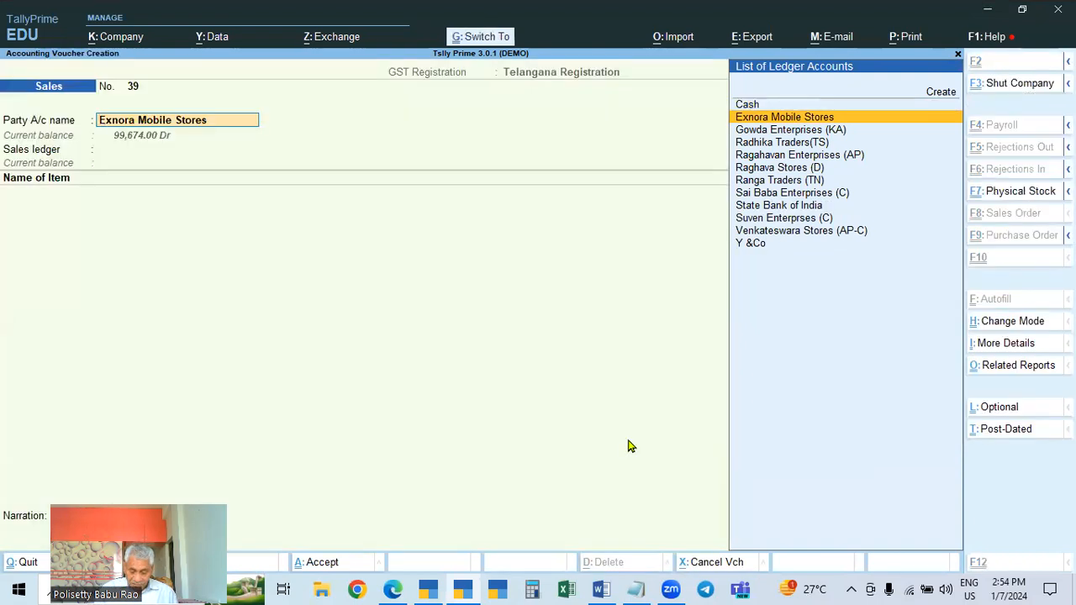
pyautogui.hotkey('ctrl', 'Return')
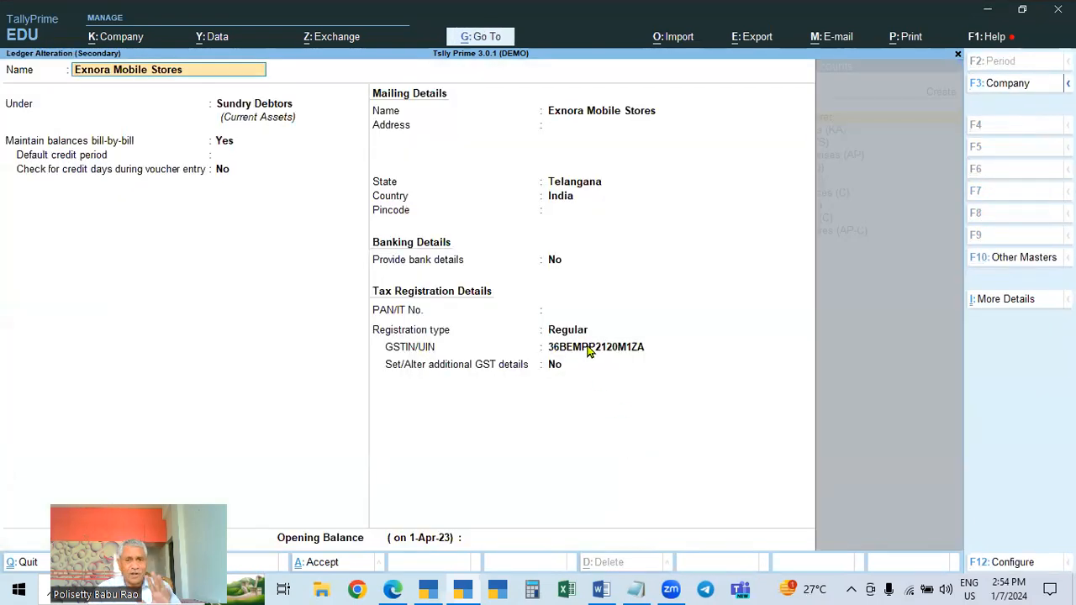
pyautogui.press('ctrl')
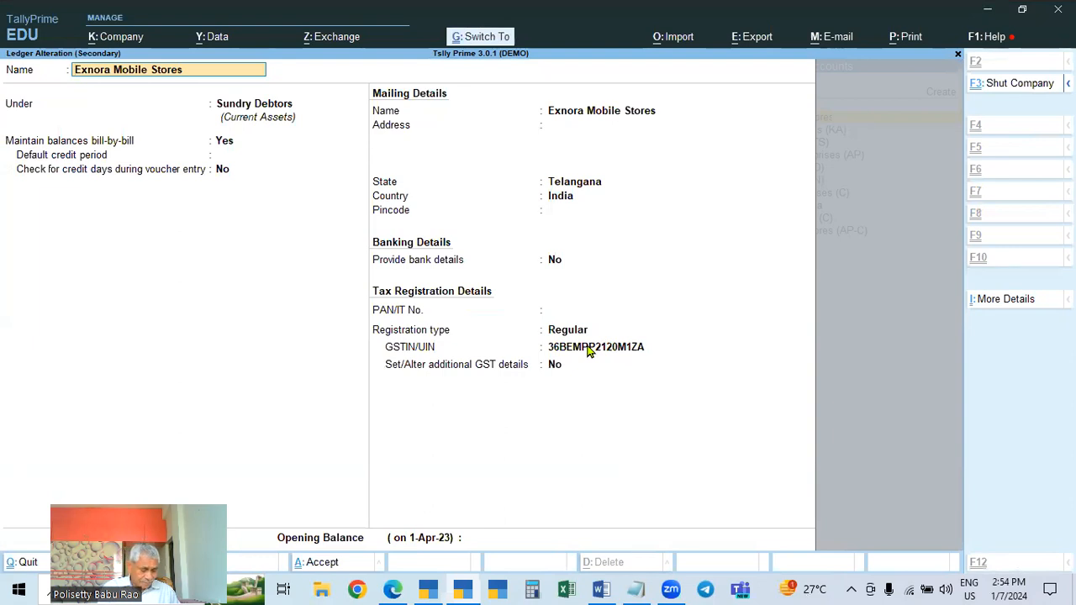
pyautogui.hotkey('ctrl', 'a')
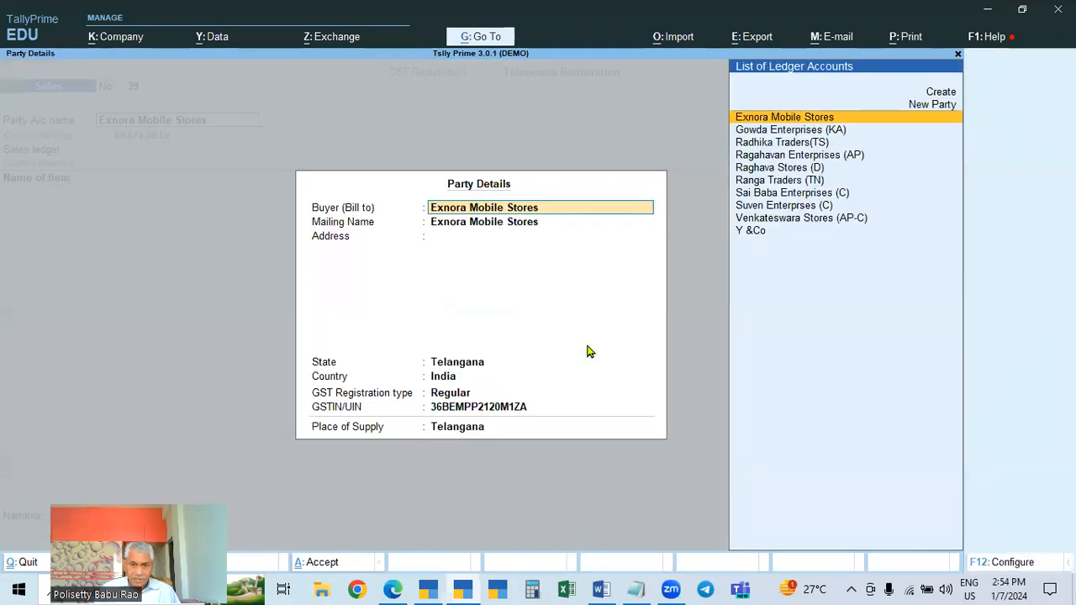
# Accept the buyer's party details and choose Sales as the sales ledger
pyautogui.press('Return')
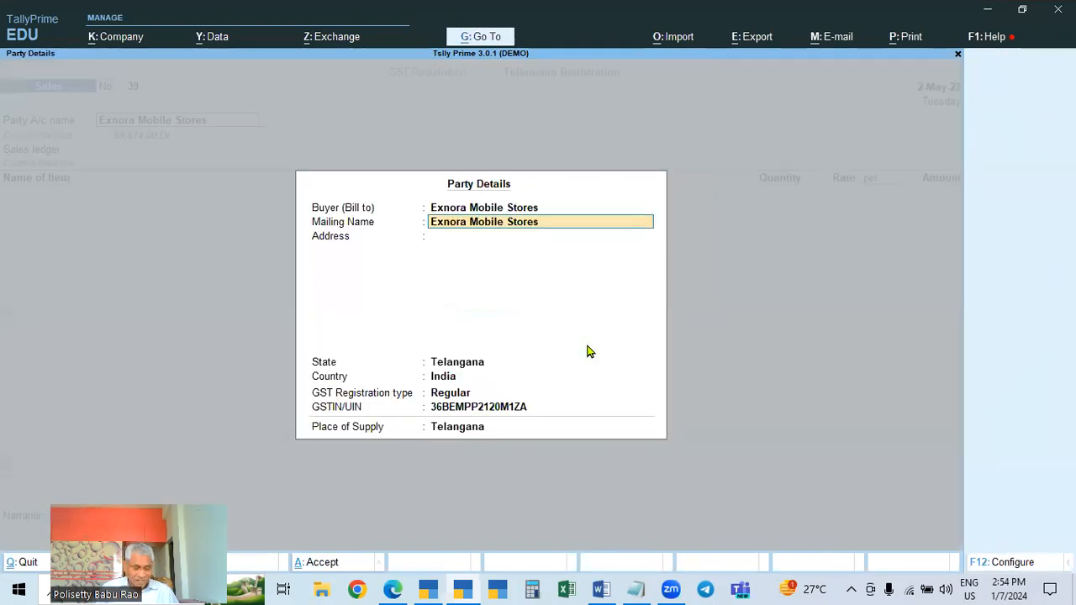
pyautogui.hotkey('ctrl', 'a')
pyautogui.press('Return')
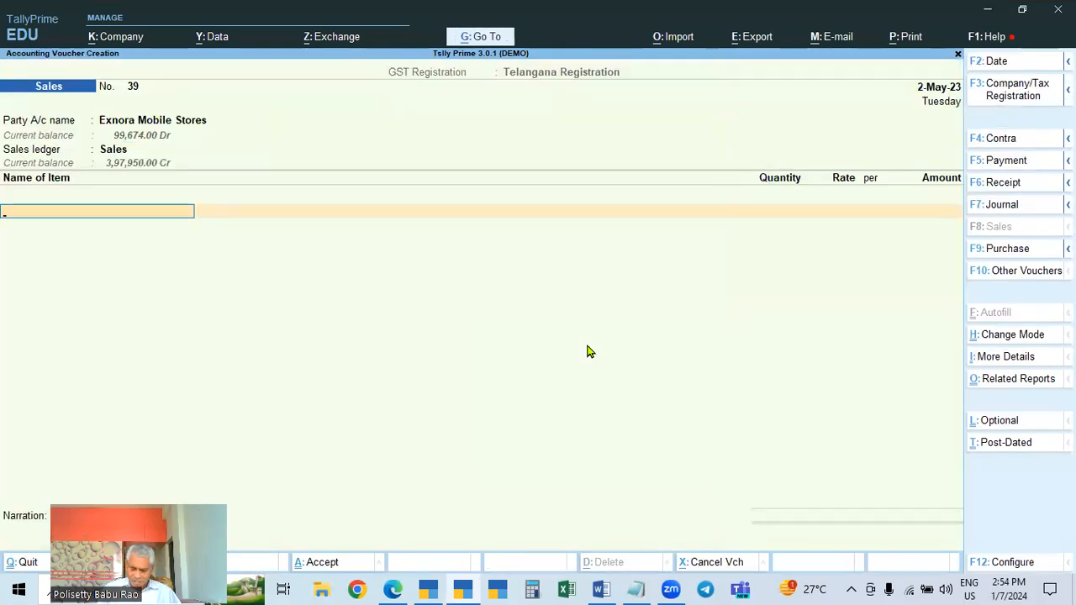
# Add Item A to the sales voucher, 2 Nos at 3,500, keeping GST rate details as per masters
pyautogui.press('Up')
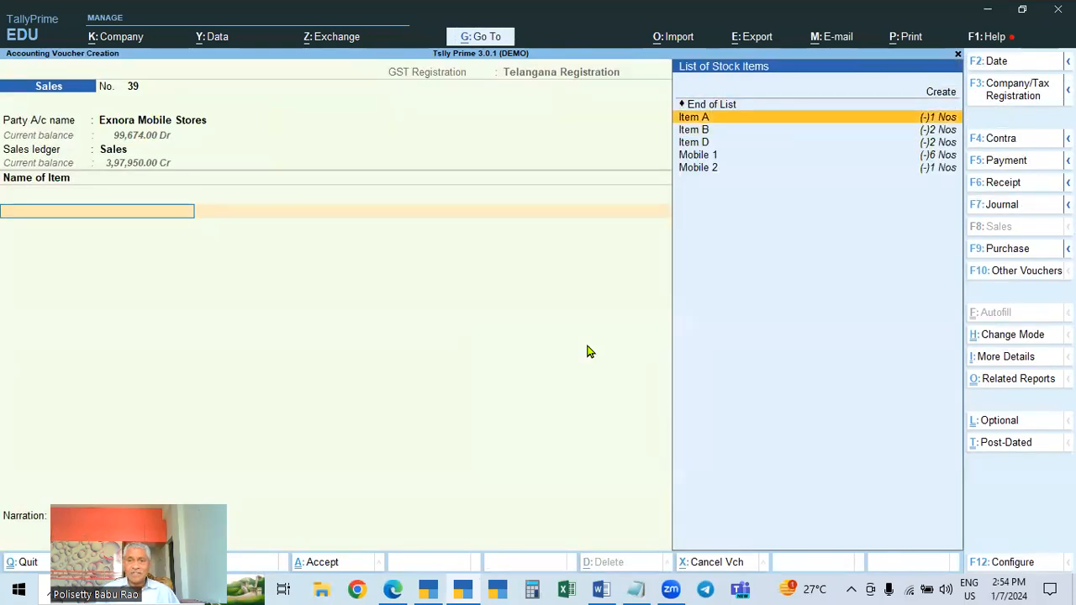
pyautogui.press('Return')
pyautogui.press('Return')
pyautogui.press('Return')
pyautogui.press('Return')
pyautogui.press('Return')
pyautogui.press('Return')
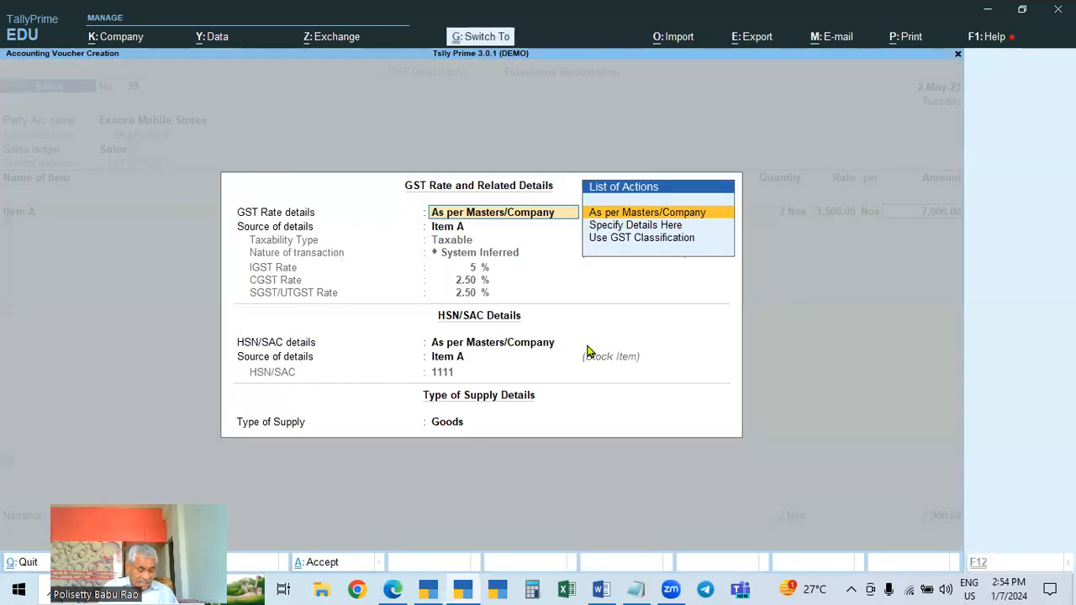
pyautogui.press('Return')
# Add the CGST and SGST ledgers to the voucher
pyautogui.write('Cgst')
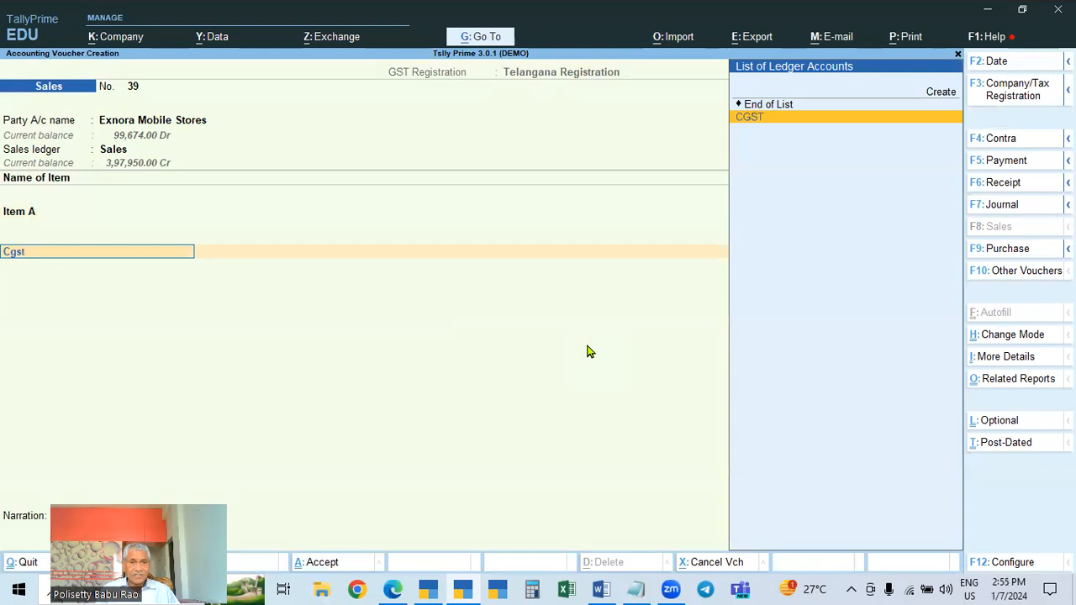
pyautogui.press('Return')
pyautogui.press('Return')
pyautogui.write('Sgst')
# Accept the bill-wise New Ref 39 and save the sales voucher
pyautogui.press('Return')
pyautogui.press('Return')
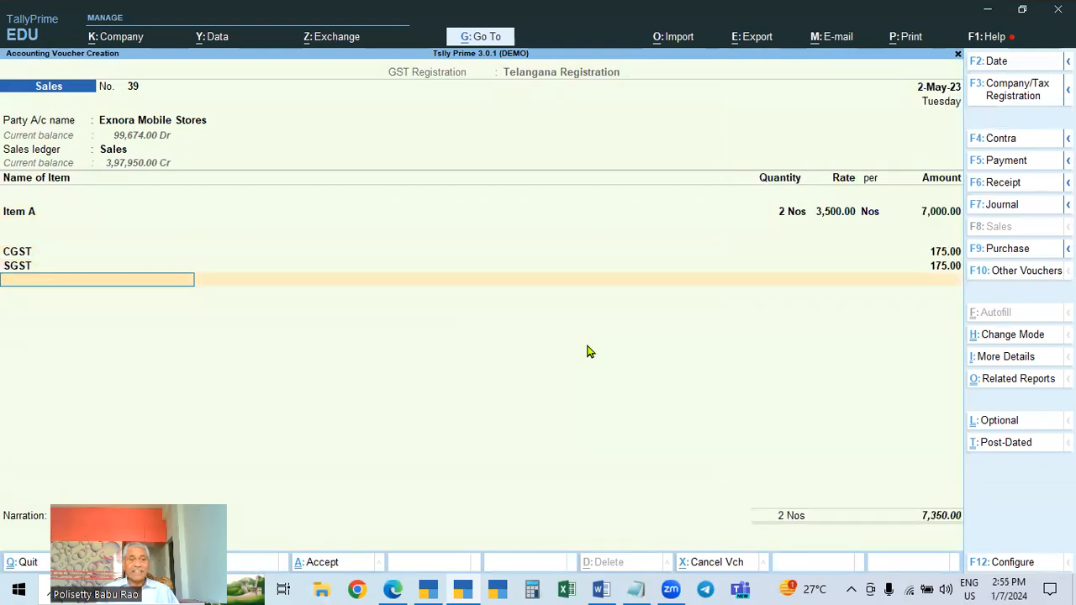
pyautogui.press('Return')
pyautogui.press('Return')
pyautogui.press('Return')
pyautogui.press('Return')
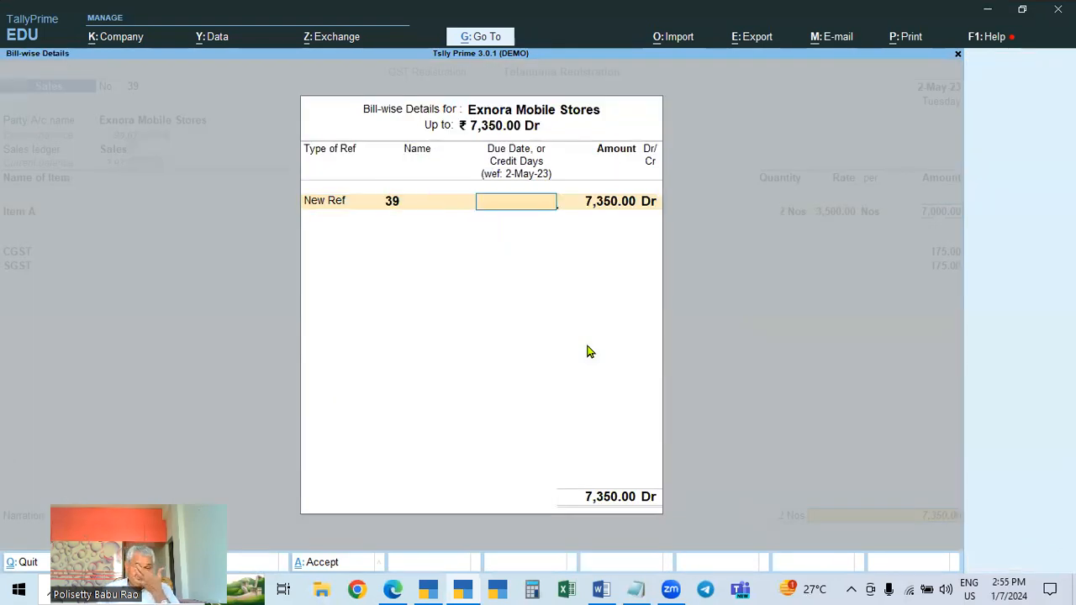
pyautogui.press('Return')
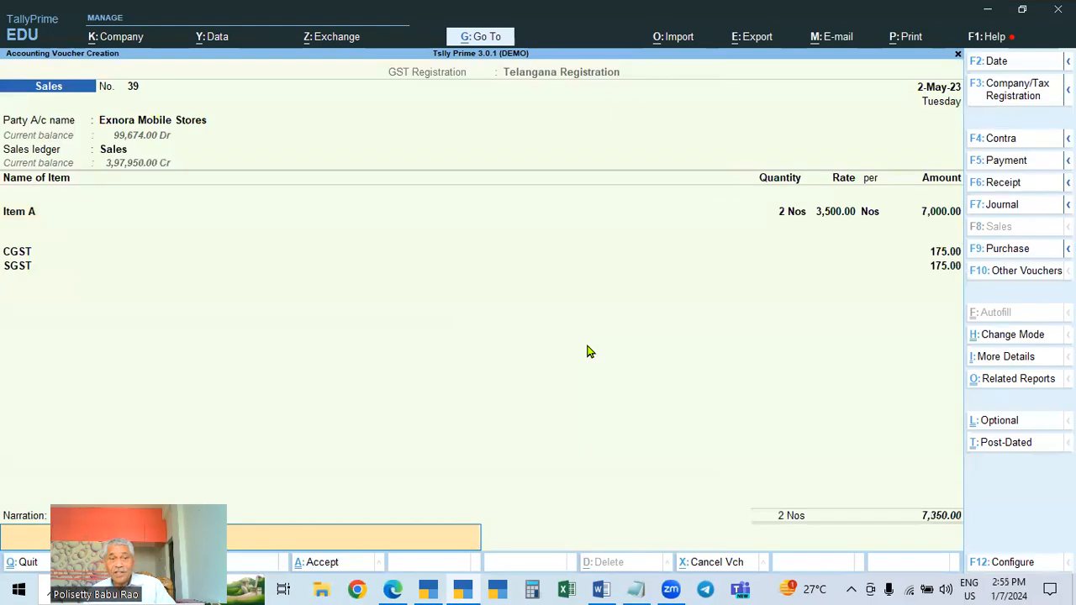
pyautogui.press('Return')
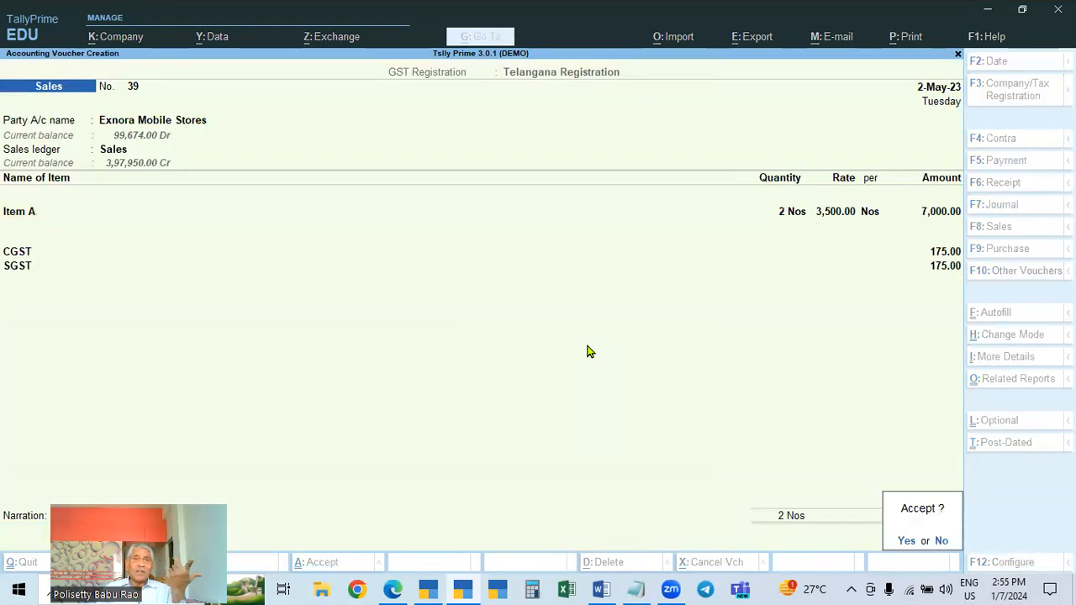
pyautogui.press('Return')
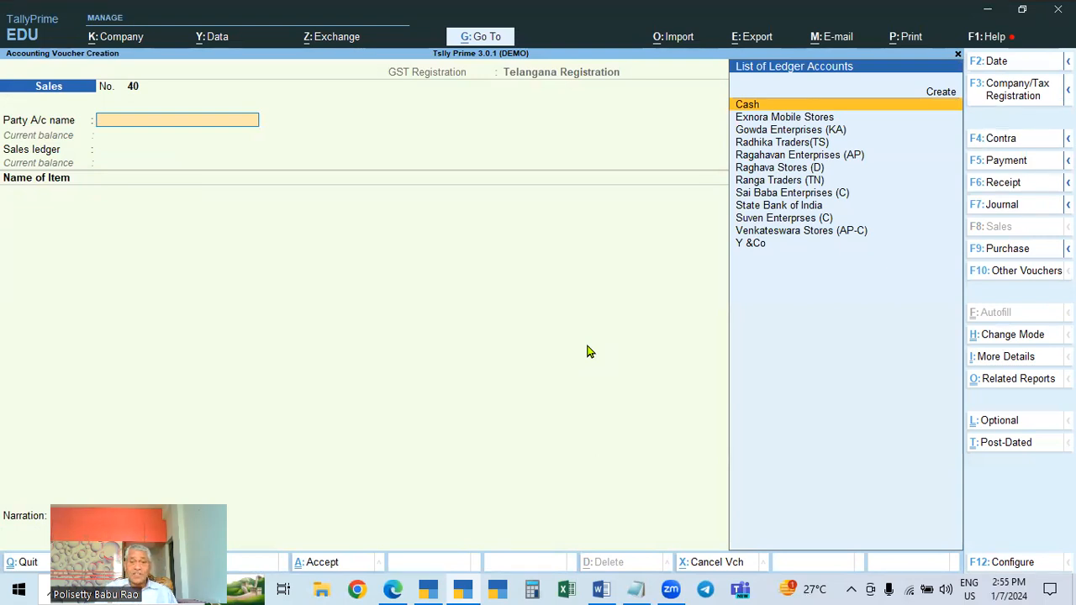
# Open the Exnora Mobile Stores ledger for alteration and change its registration type to Unregistered/Consumer
pyautogui.press('Escape')
pyautogui.press('Up')
pyautogui.press('Up')
pyautogui.press('Return')
pyautogui.press('Down')
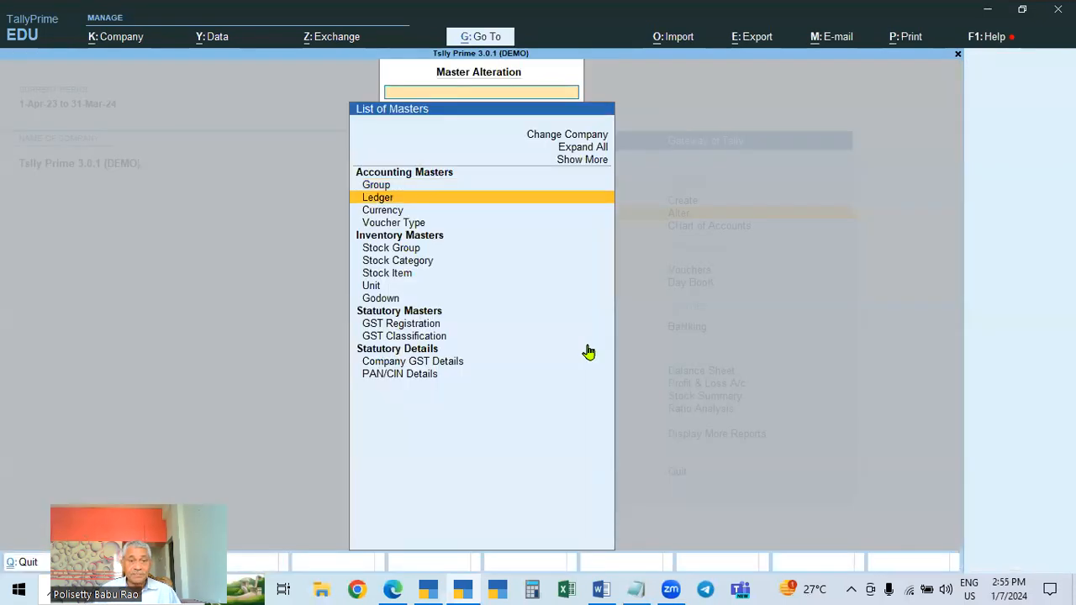
pyautogui.press('Return')
pyautogui.press('Down')
pyautogui.press('Down')
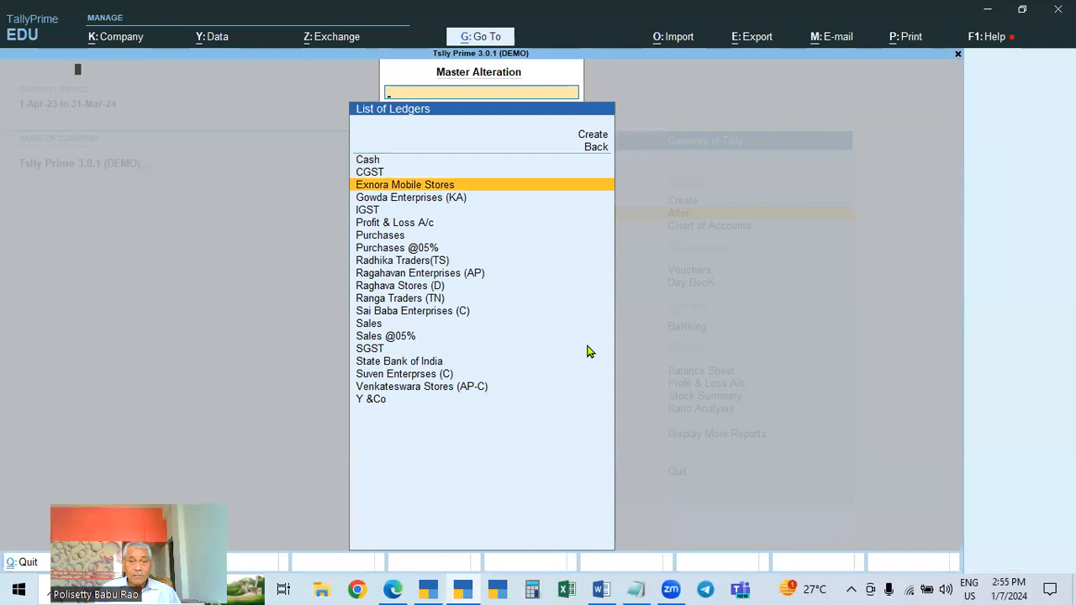
pyautogui.press('Return')
pyautogui.click(570, 397)
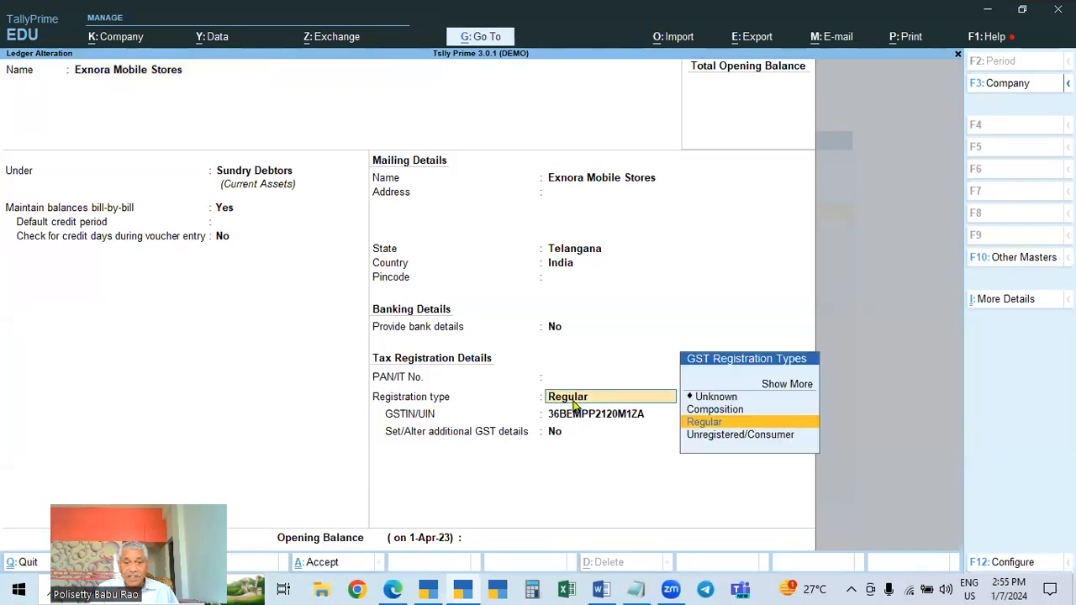
pyautogui.click(735, 433)
pyautogui.press('BackSpace')
pyautogui.press('Return')
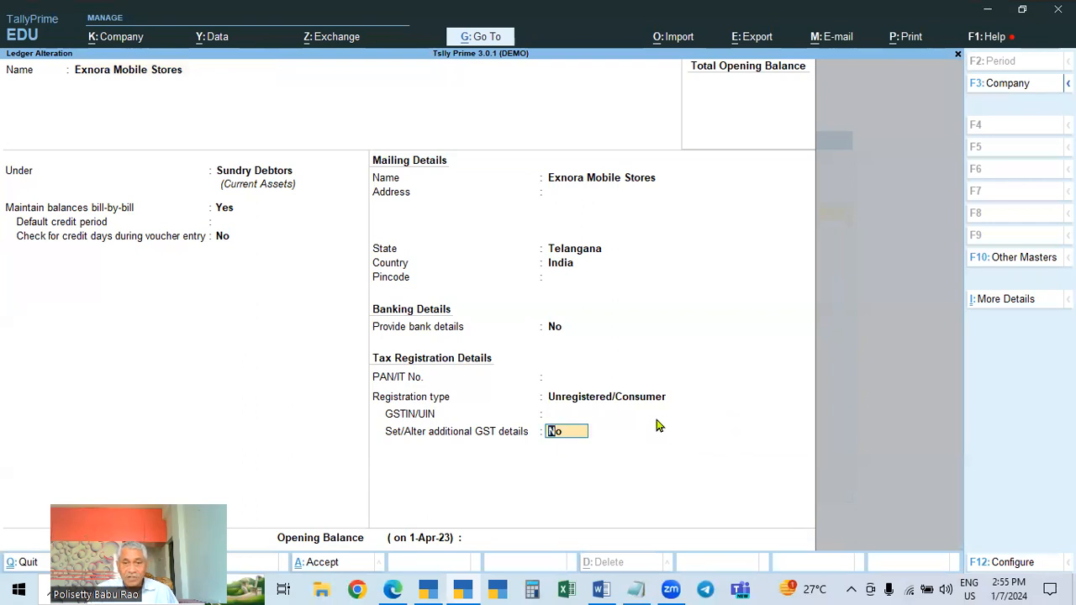
# Open the ledger's GST Registration Details (History) and delete the 2-May-23 entry
pyautogui.click(615, 398)
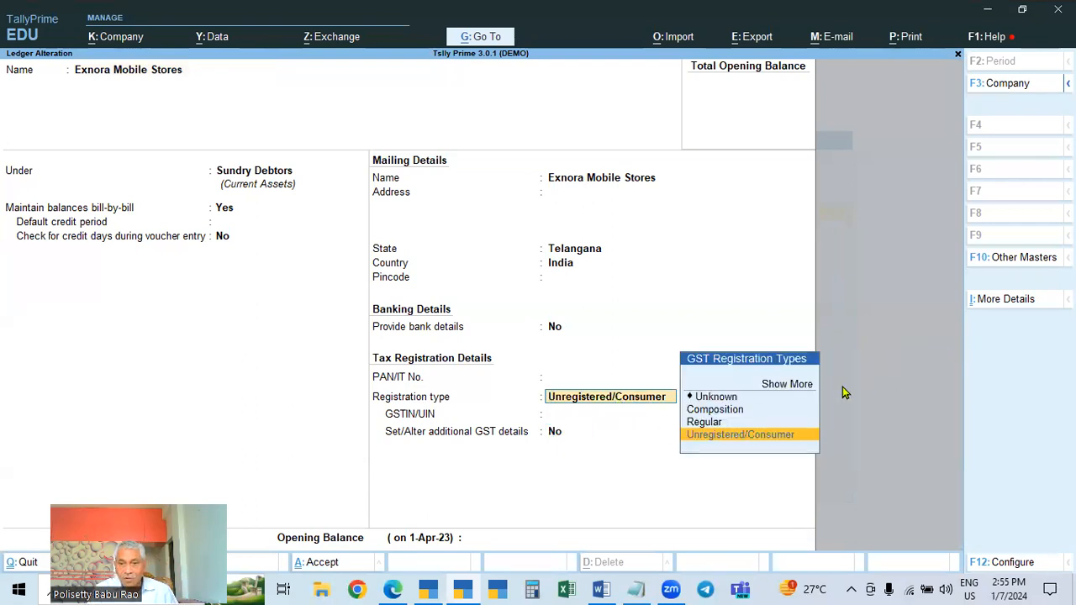
pyautogui.click(994, 306)
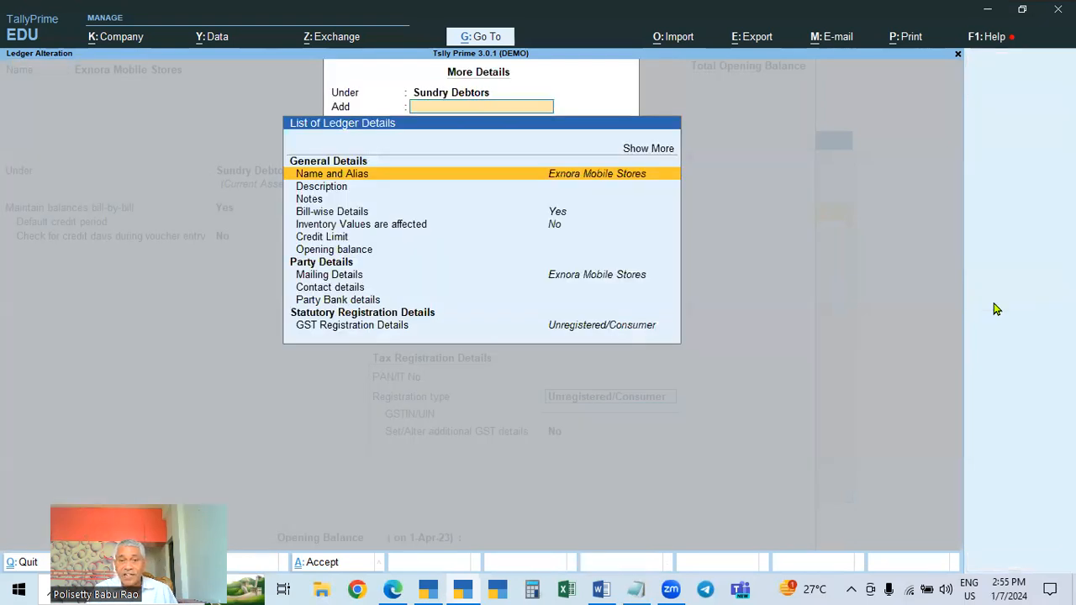
pyautogui.click(647, 150)
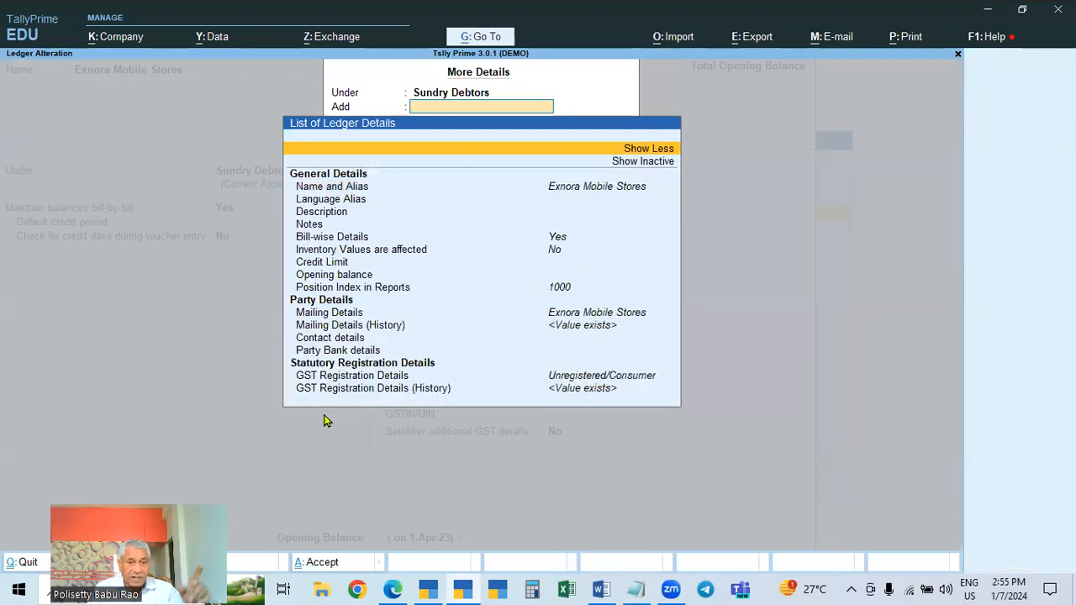
pyautogui.click(429, 392)
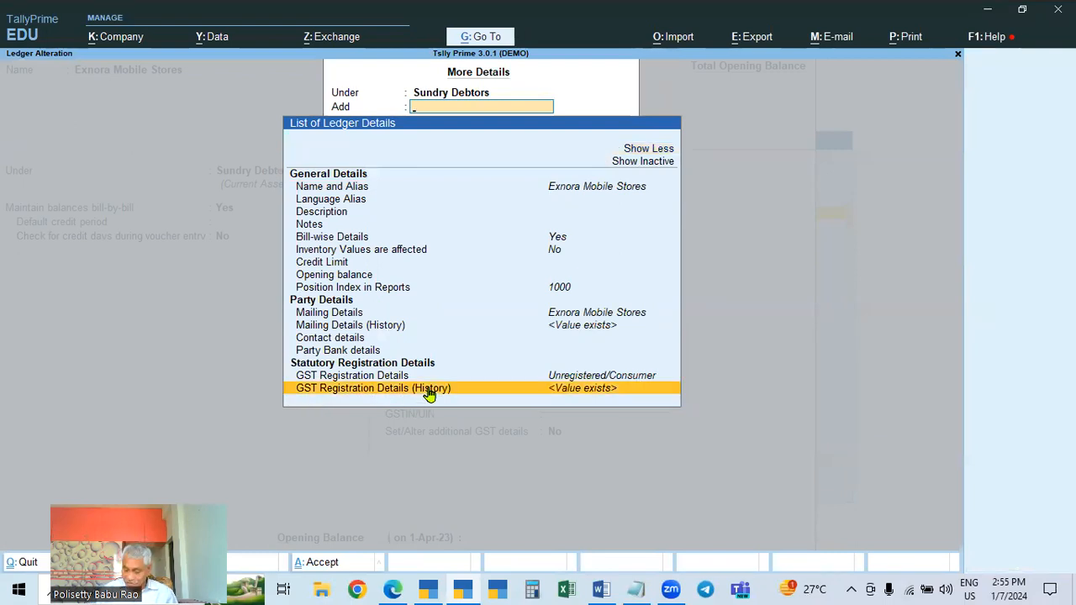
pyautogui.click(428, 393)
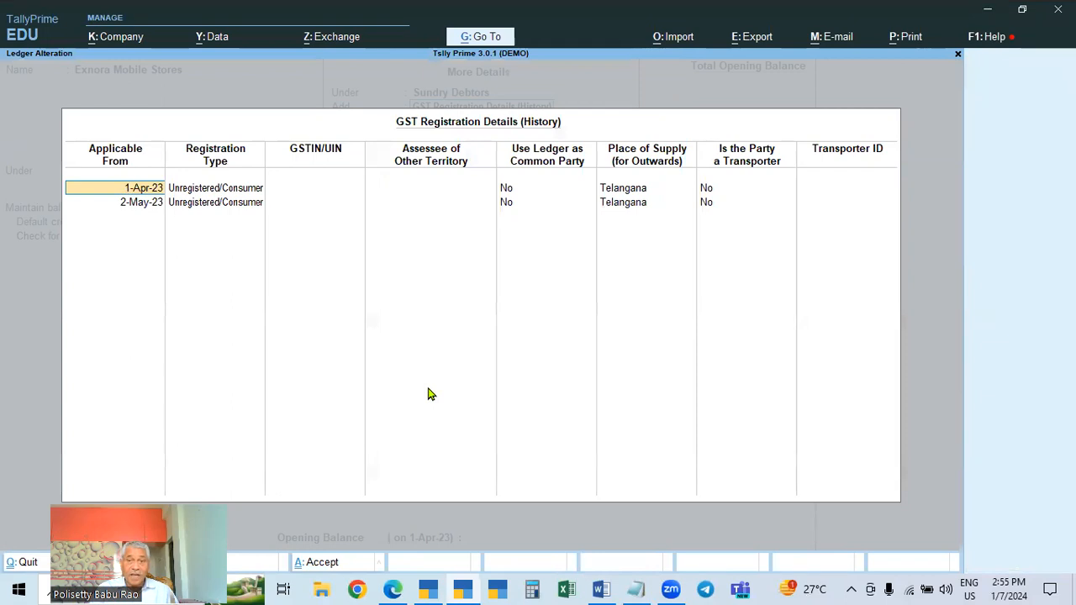
pyautogui.click(129, 207)
pyautogui.press('BackSpace')
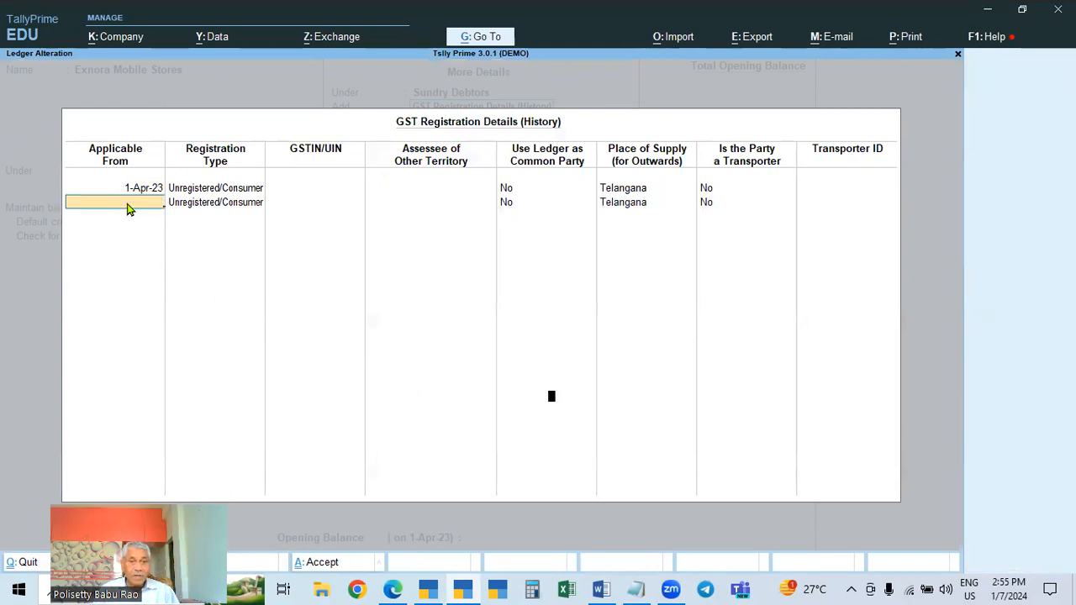
pyautogui.press('Return')
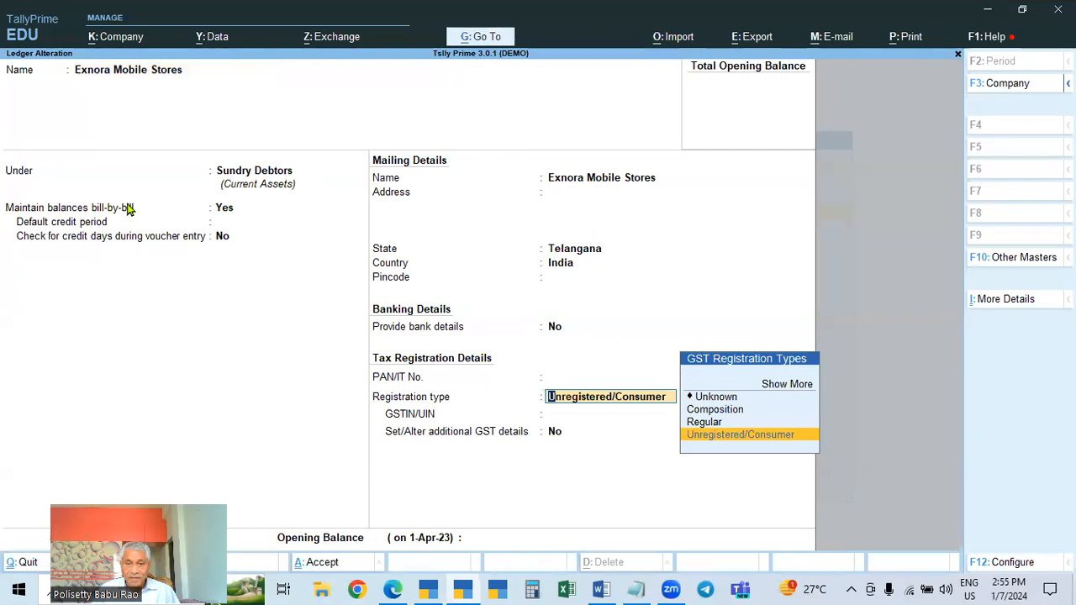
# Switch the registration type to Regular and back to Unregistered/Consumer
pyautogui.press('Up')
pyautogui.press('Return')
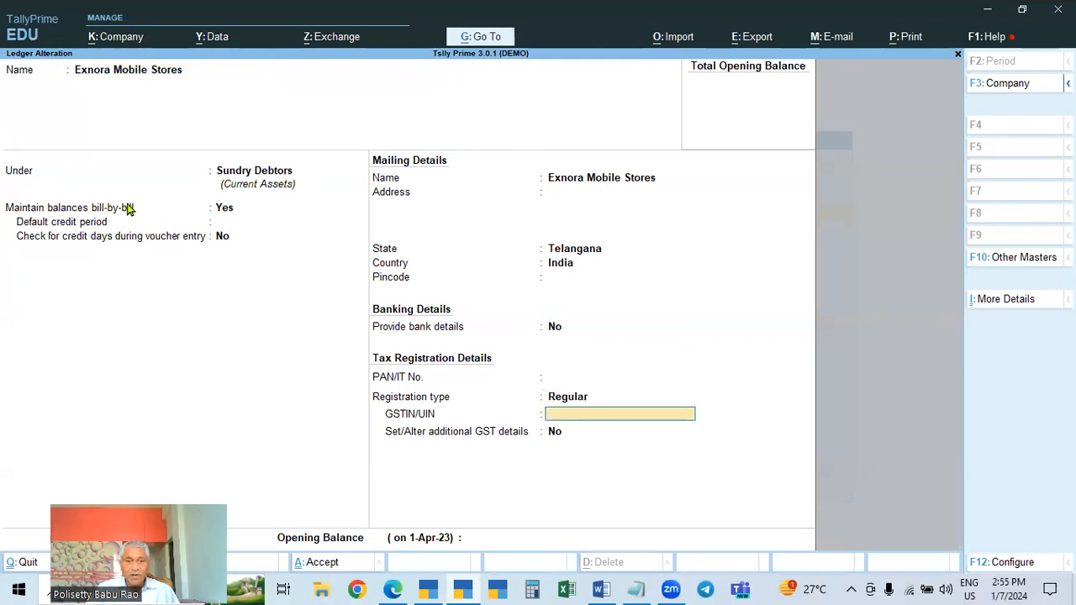
pyautogui.click(568, 402)
pyautogui.press('Down')
pyautogui.press('Return')
pyautogui.click(568, 402)
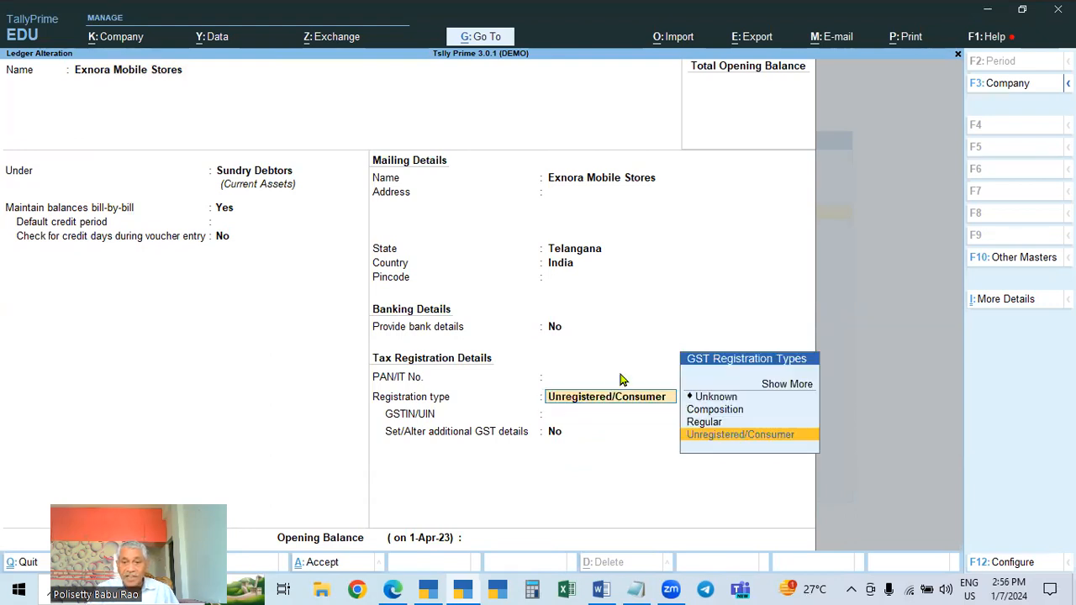
# Reopen the GST registration history and add an entry applicable from 2-May-23 with registration type Regular
pyautogui.click(1000, 306)
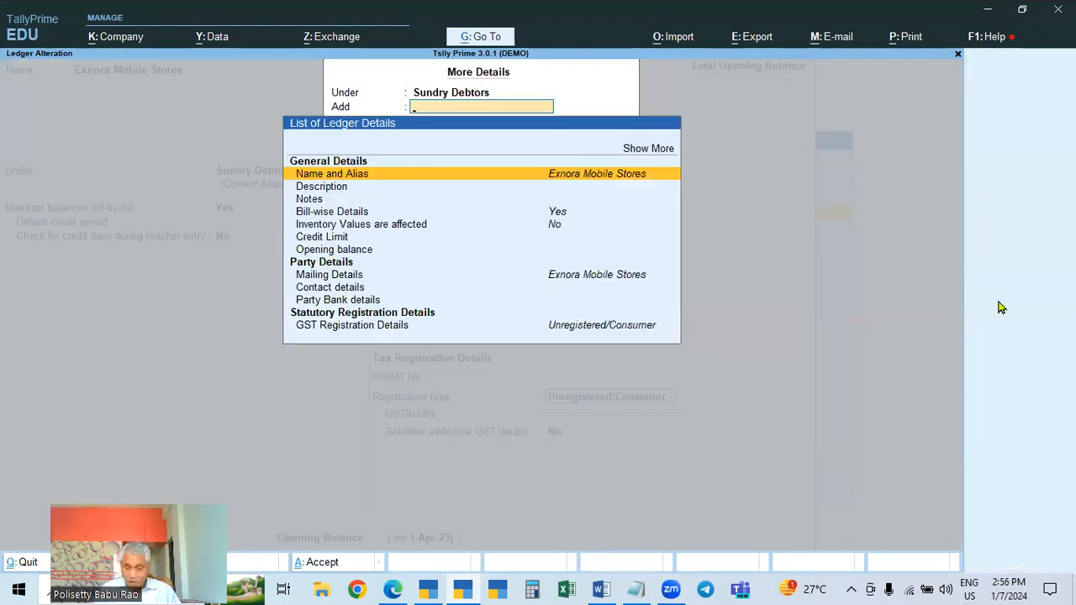
pyautogui.click(654, 151)
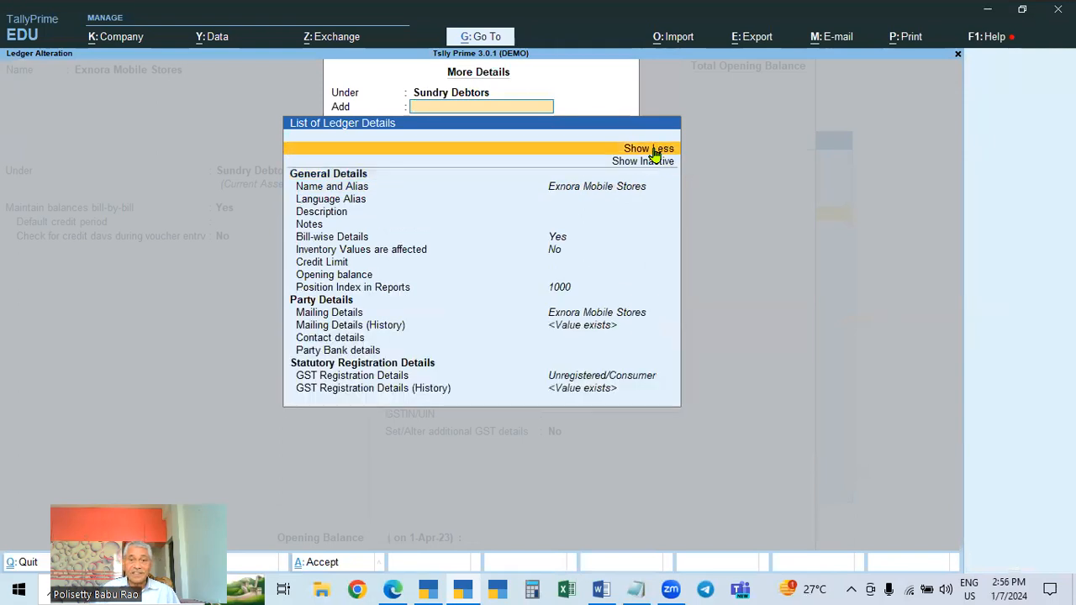
pyautogui.click(401, 392)
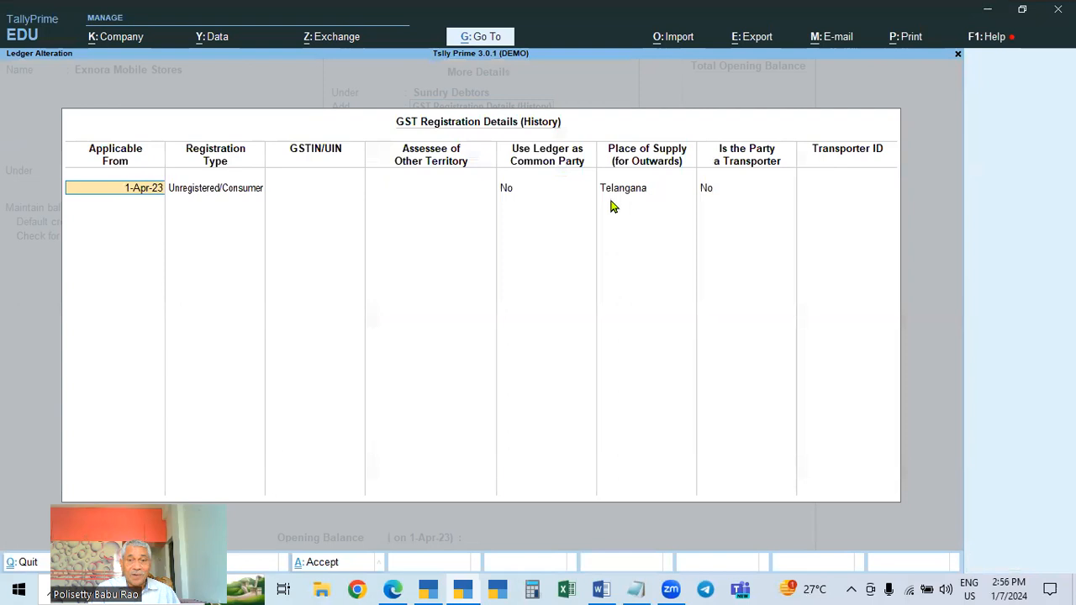
pyautogui.press('Return')
pyautogui.press('Return')
pyautogui.press('Return')
pyautogui.press('Return')
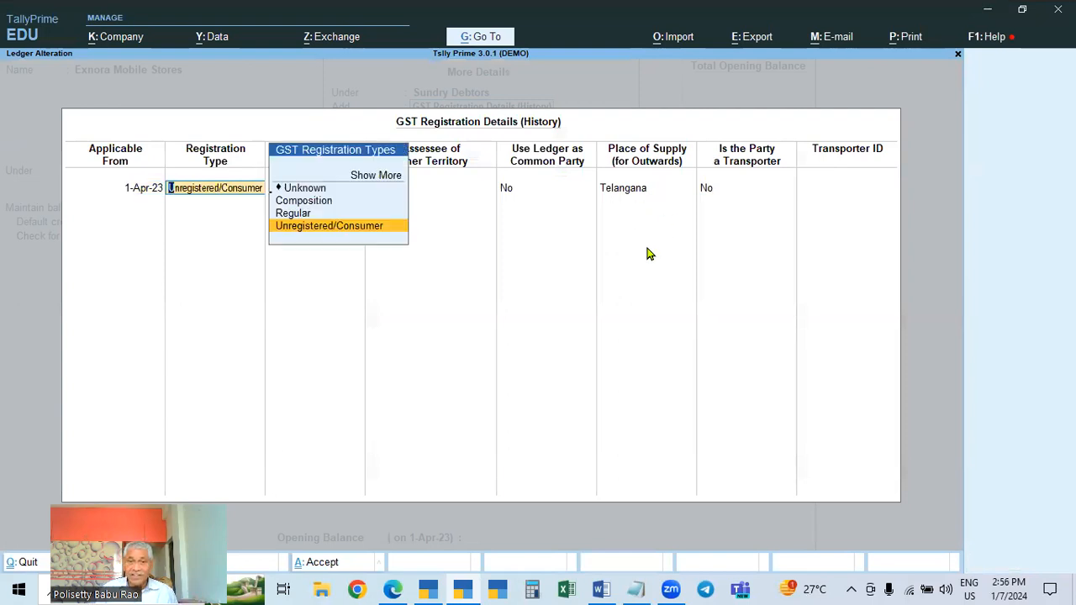
pyautogui.press('Return')
pyautogui.write('2-5')
pyautogui.press('Return')
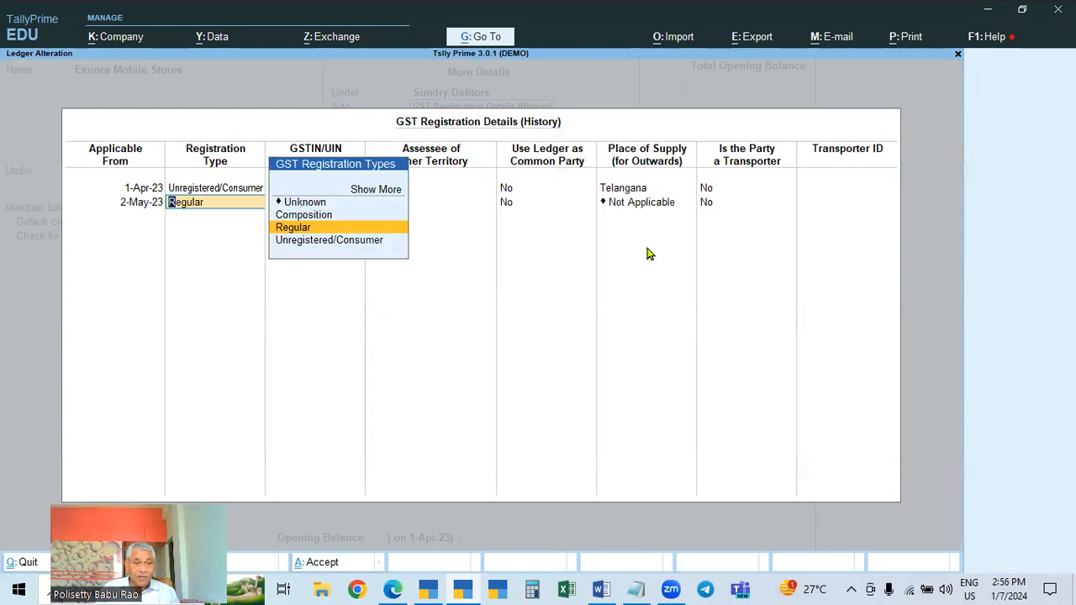
# Paste the GSTIN for the 2-May-23 entry and set its place of supply to Telangana
pyautogui.press('Return')
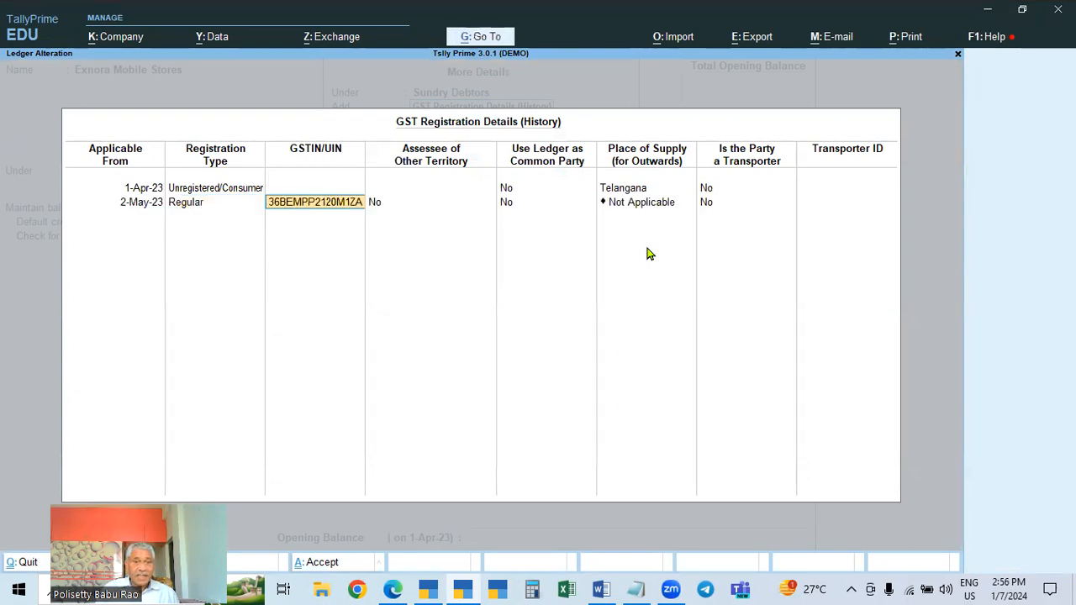
pyautogui.press('Return')
pyautogui.press('Return')
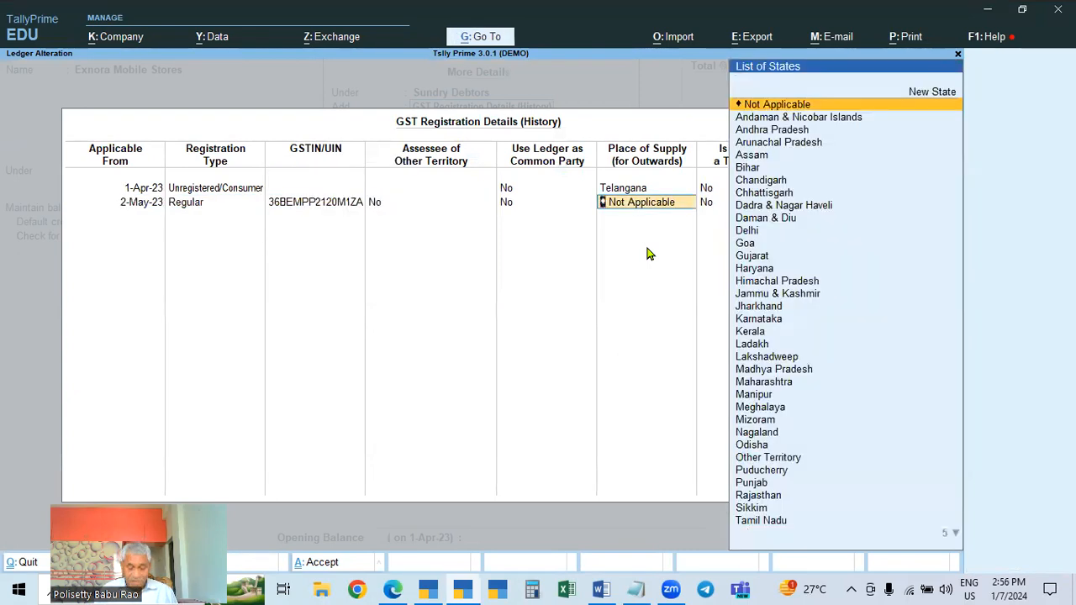
pyautogui.write('te')
pyautogui.press('Return')
pyautogui.press('Return')
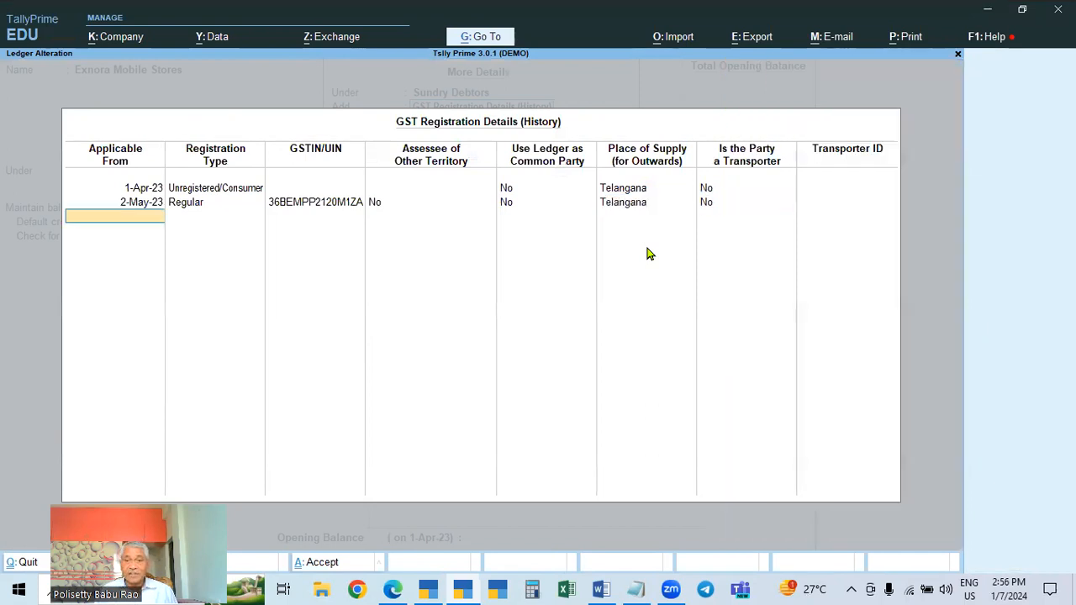
# Accept the ledger alteration and return to the Gateway of Tally
pyautogui.press('Return')
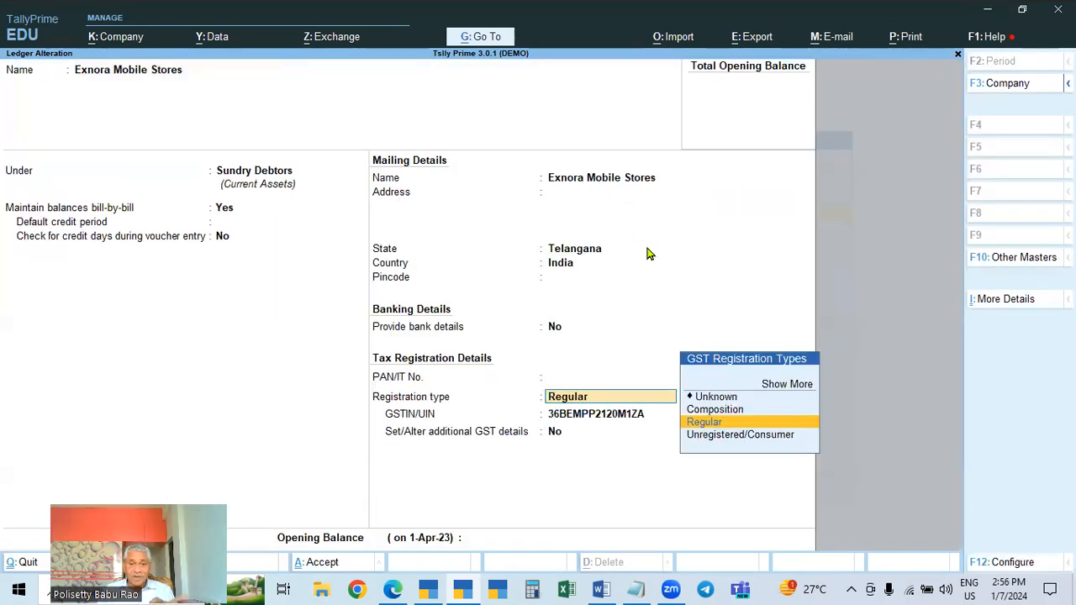
pyautogui.press('Return')
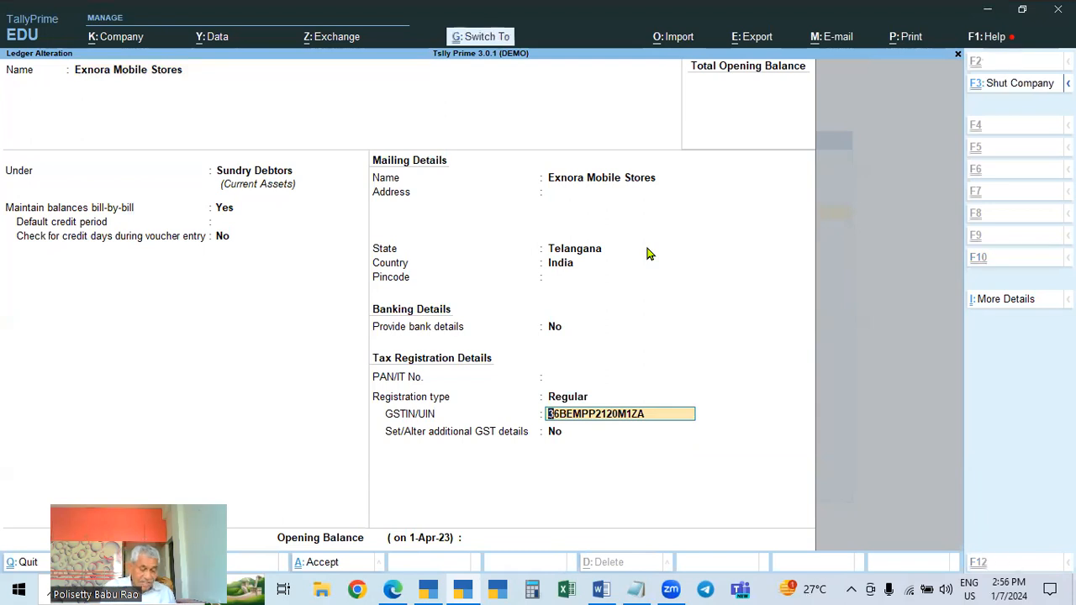
pyautogui.hotkey('ctrl', 'a')
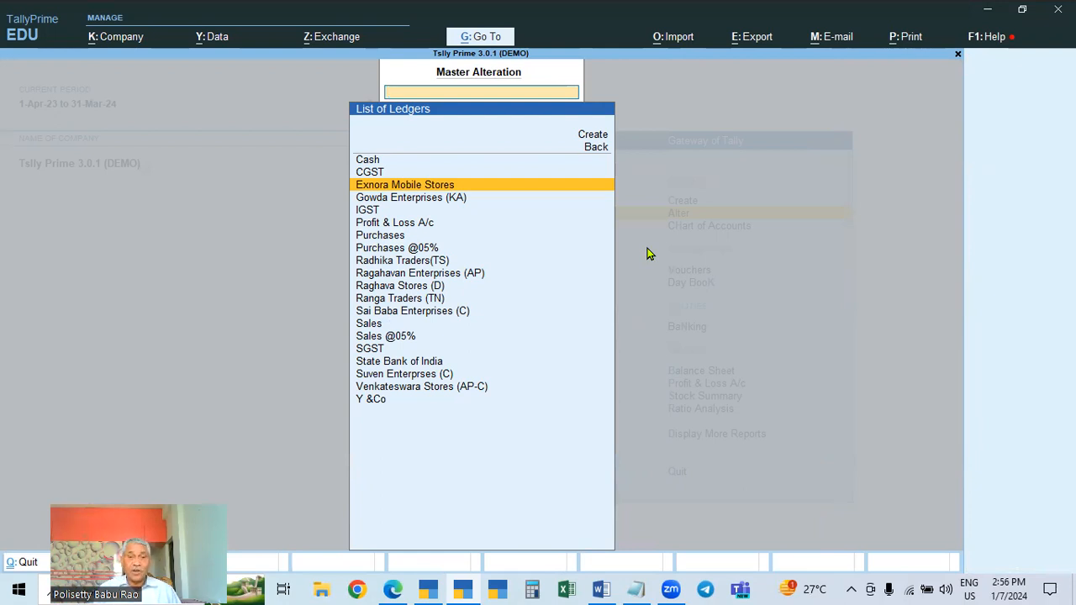
pyautogui.press('Escape')
pyautogui.press('Escape')
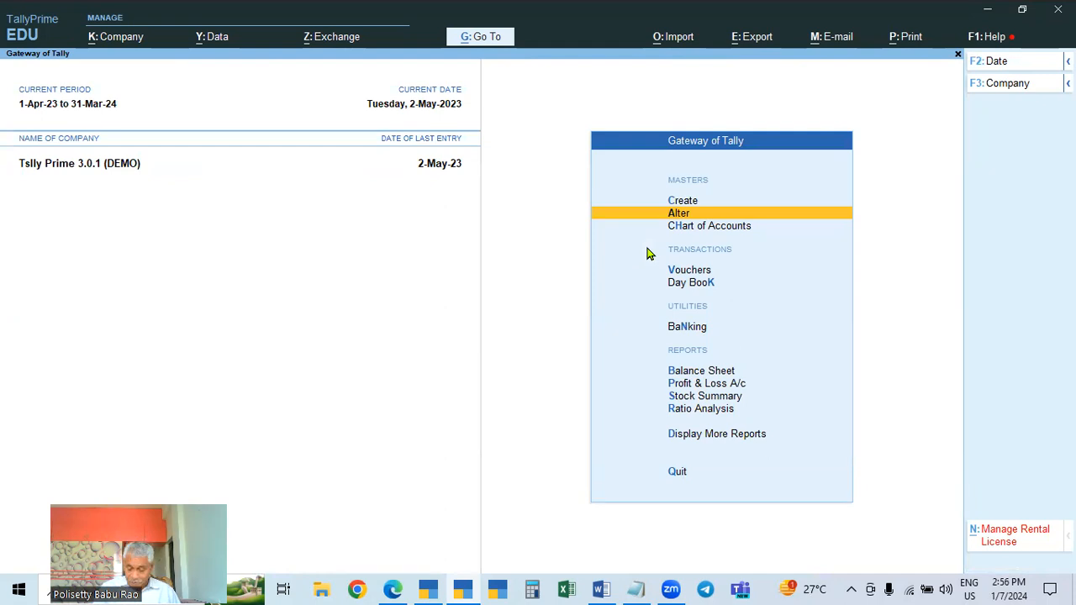
pyautogui.press('Down')
pyautogui.press('Escape')
pyautogui.press('Escape')
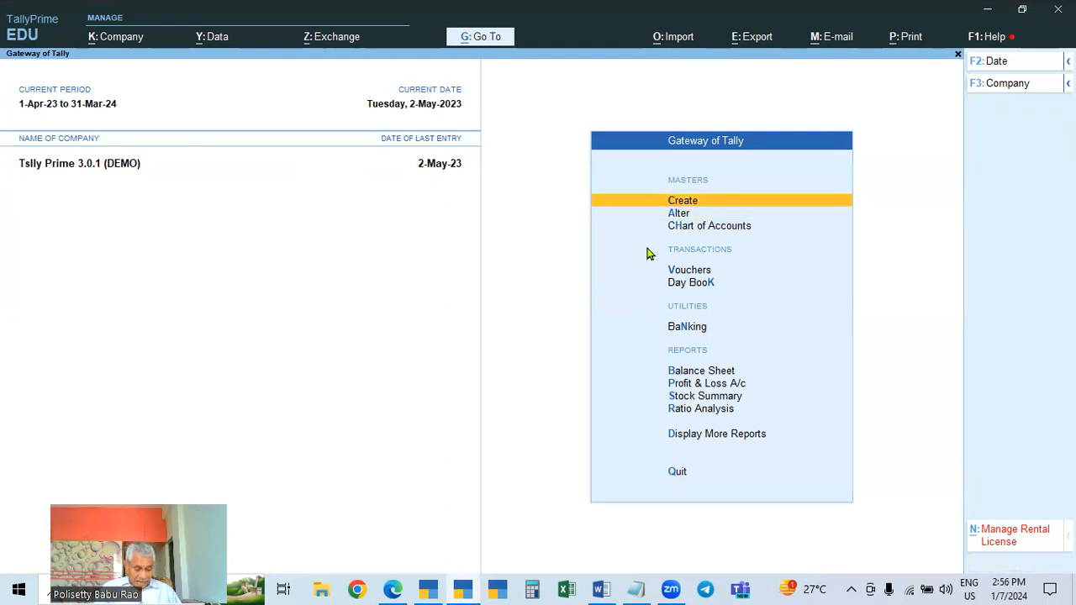
# Display the Exnora Mobile Stores ledger vouchers for the period starting 1-Apr-23
pyautogui.press('d')
pyautogui.press('a')
pyautogui.press('l')
pyautogui.press('Down')
pyautogui.press('Down')
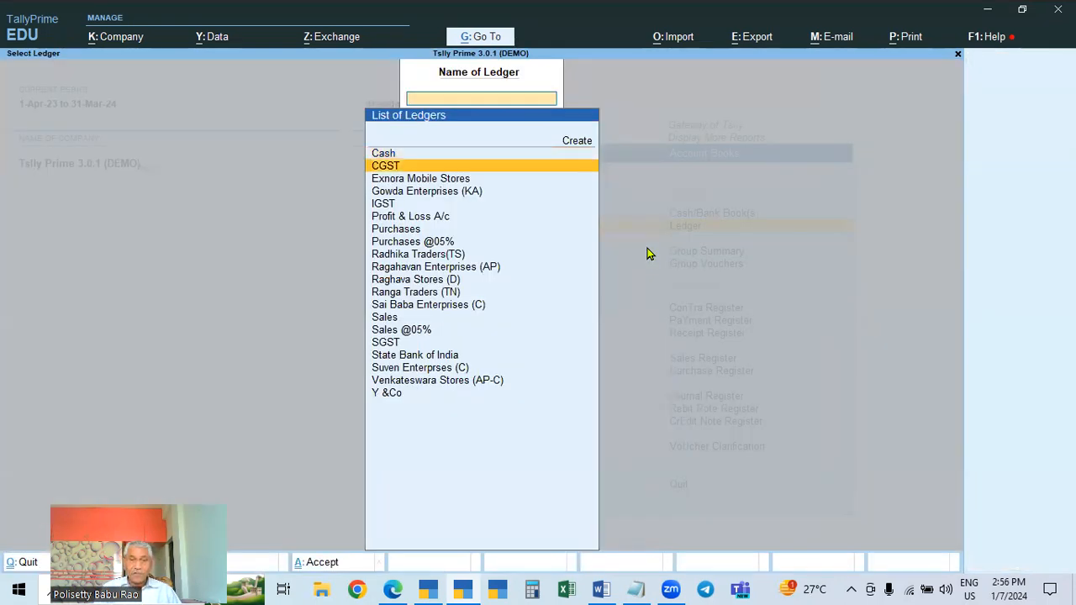
pyautogui.press('Return')
pyautogui.hotkey('alt', 'F2')
pyautogui.write('1-4')
pyautogui.press('Return')
pyautogui.press('Return')
# Open the 1-May-23 purchase voucher of Exnora Mobile Stores to review it, then leave without saving
pyautogui.press('Down')
pyautogui.press('Down')
pyautogui.press('Down')
pyautogui.press('Down')
pyautogui.press('Down')
pyautogui.press('Down')
pyautogui.press('Down')
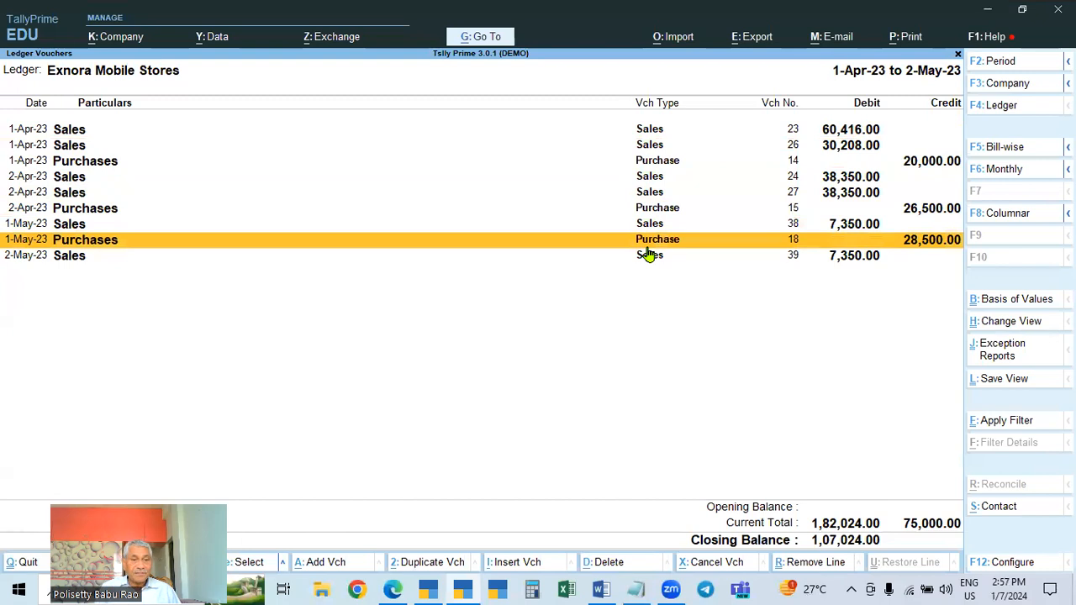
pyautogui.press('Return')
pyautogui.press('Return')
pyautogui.press('Return')
pyautogui.press('Return')
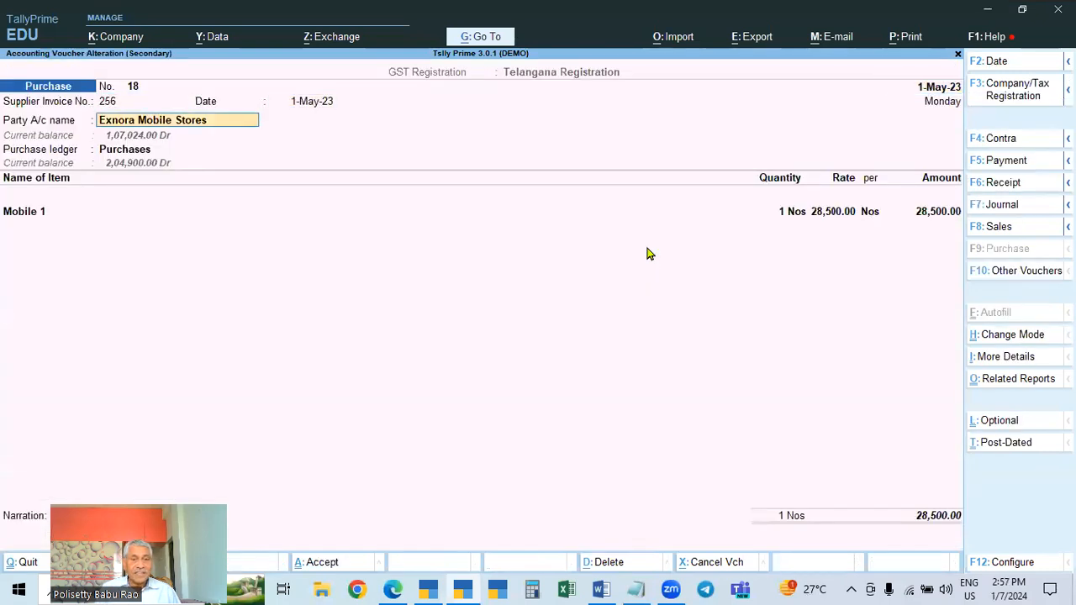
pyautogui.press('Return')
pyautogui.press('Escape')
pyautogui.press('y')
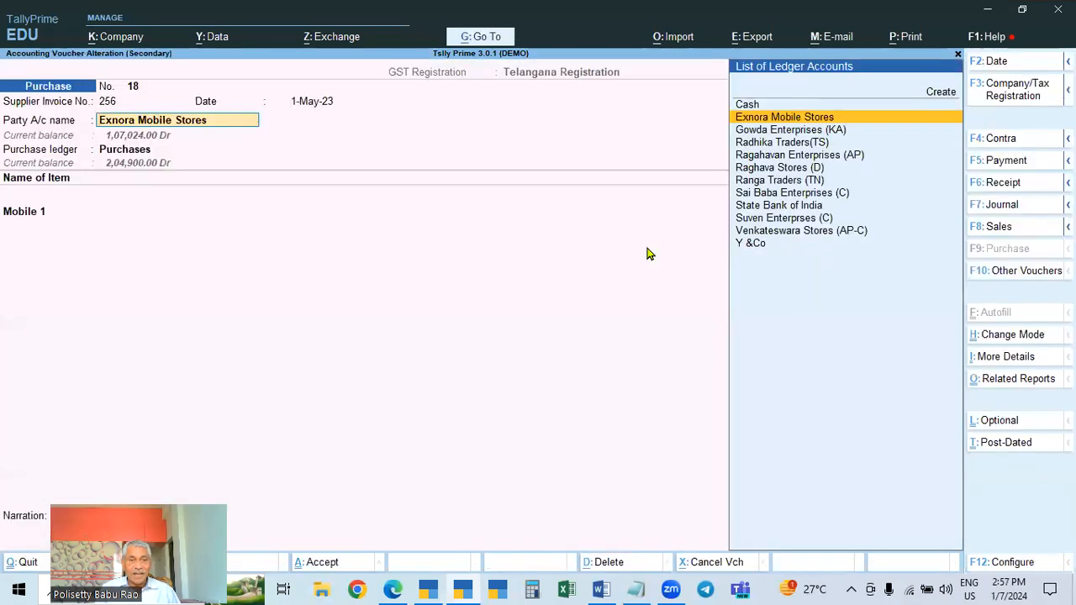
pyautogui.press('Return')
pyautogui.press('BackSpace')
pyautogui.press('Escape')
pyautogui.press('Escape')
pyautogui.press('Escape')
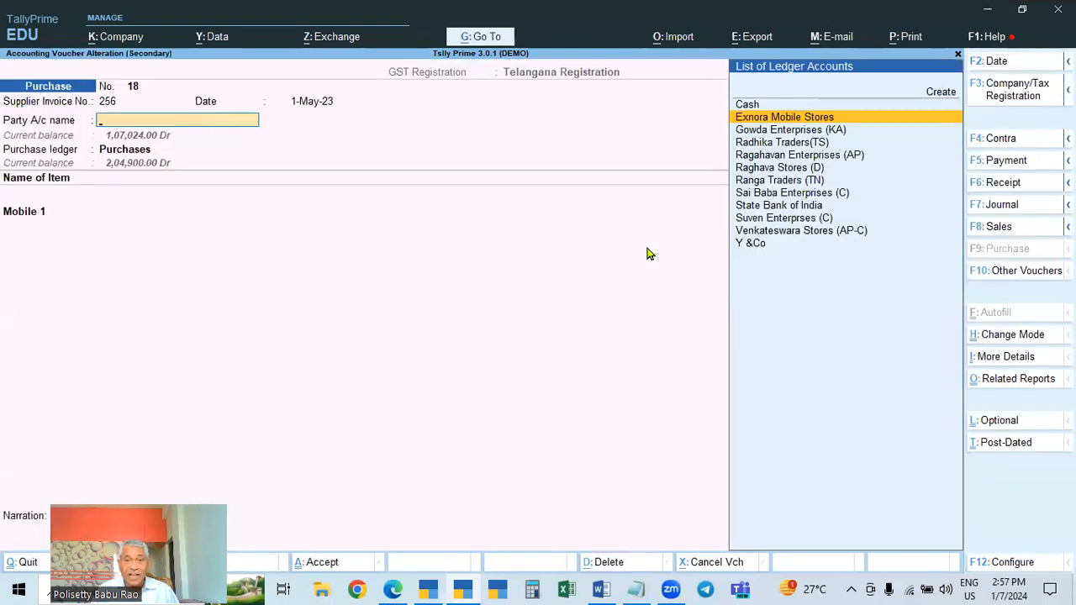
# Open the 2-May-23 sales voucher and review its party details, then return to the ledger vouchers
pyautogui.press('Down')
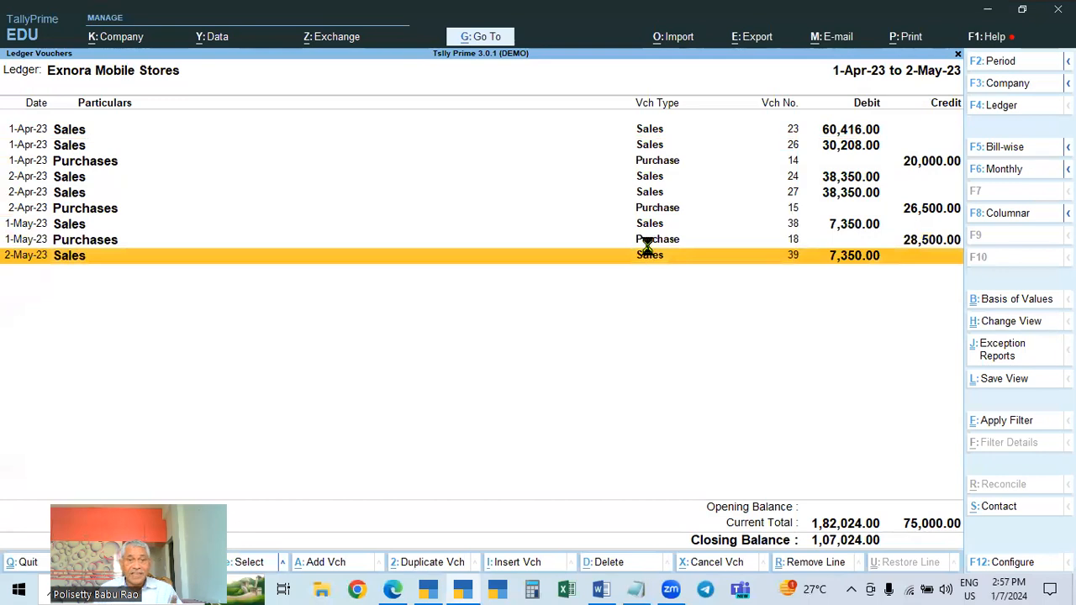
pyautogui.press('Return')
pyautogui.press('Return')
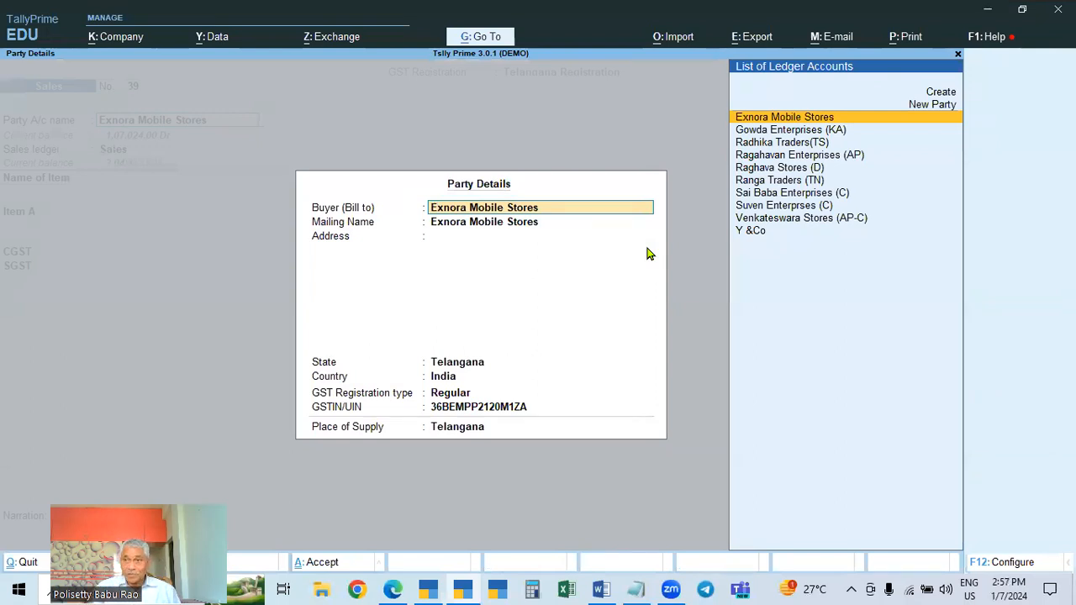
pyautogui.press('Escape')
pyautogui.press('Escape')
pyautogui.press('Escape')
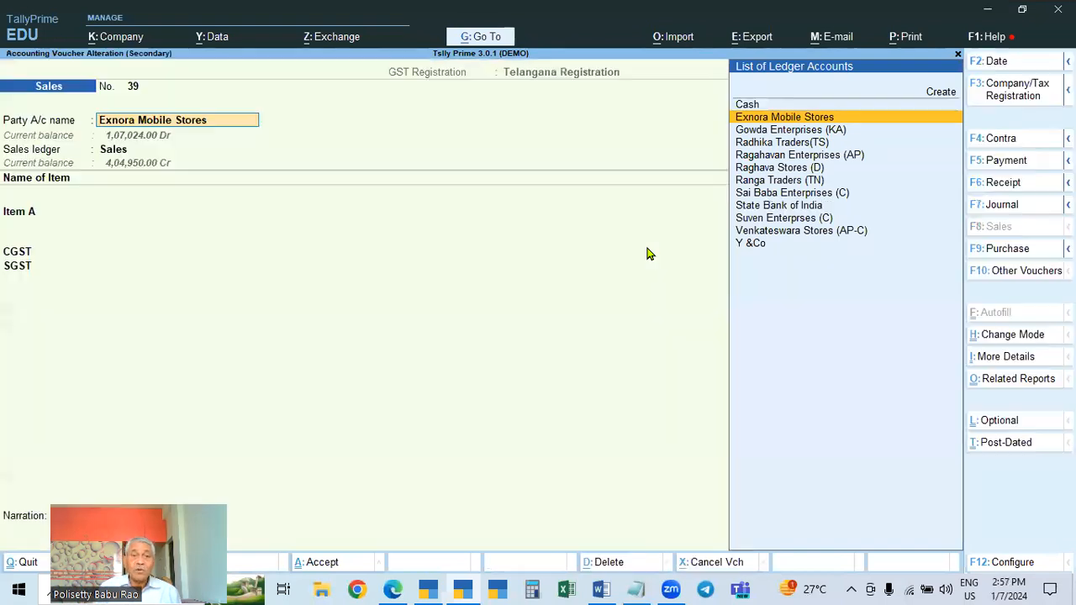
pyautogui.press('Escape')
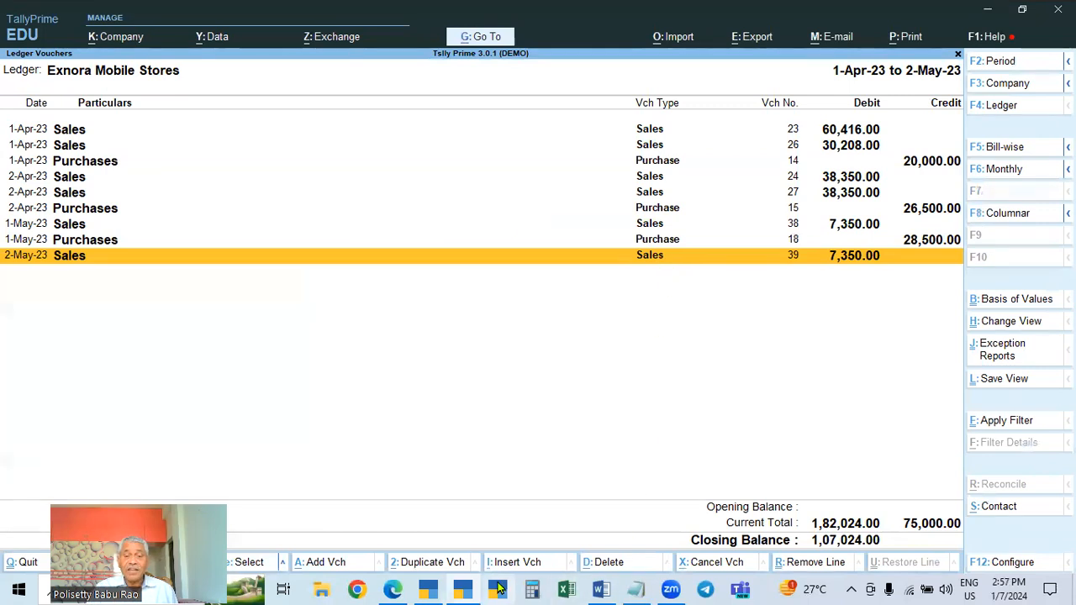
# Select the Company Registration History point in the Word notes, then switch back to TallyPrime
pyautogui.click(601, 589)
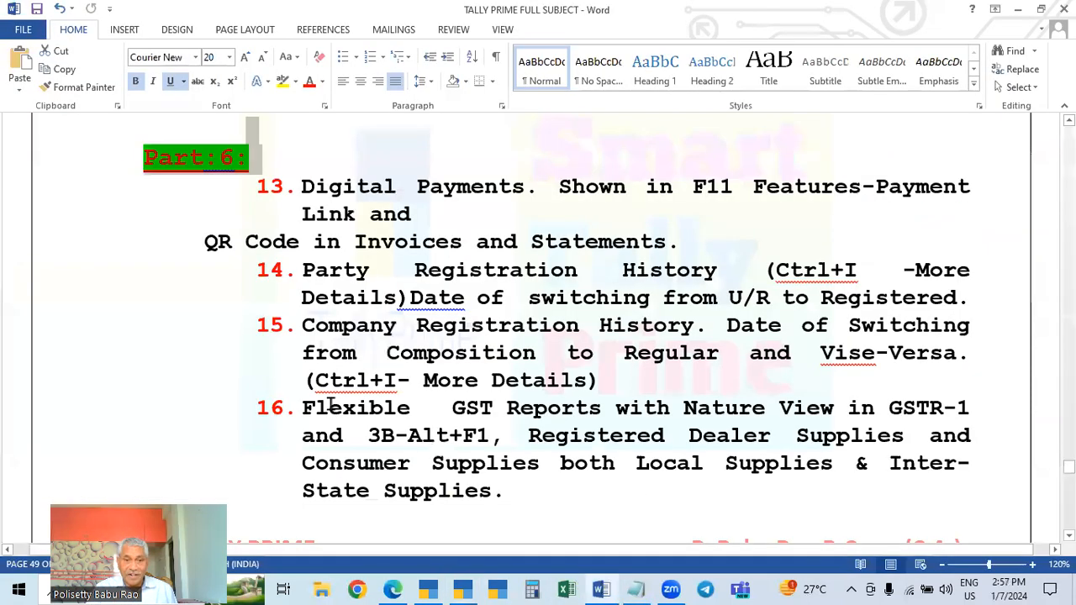
pyautogui.click(304, 326)
pyautogui.moveTo(325, 325); pyautogui.dragTo(888, 364)
pyautogui.hotkey('alt', 'Tab')
# Open the GST registration history of the company's Telangana Registration from the company features
pyautogui.press('Escape')
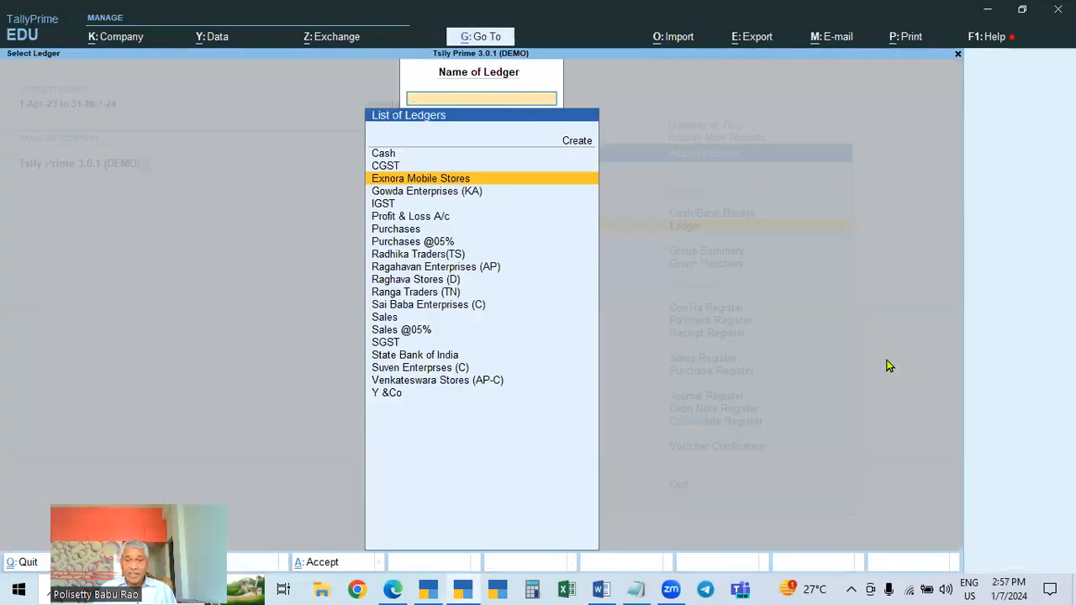
pyautogui.press('Escape')
pyautogui.press('Escape')
pyautogui.press('Escape')
pyautogui.press('Escape')
pyautogui.press('Escape')
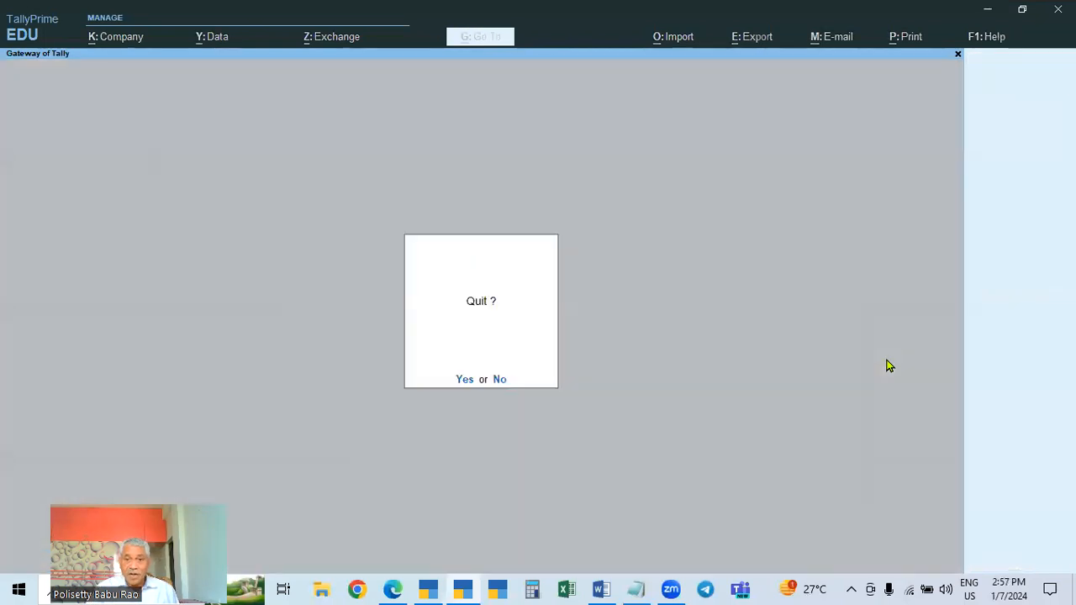
pyautogui.press('F11')
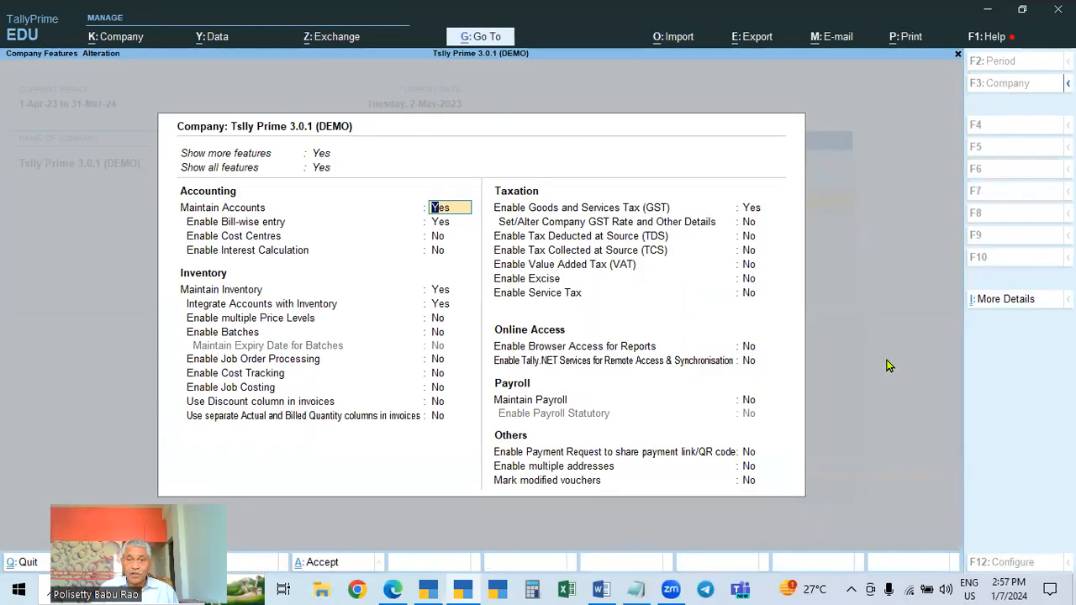
pyautogui.click(751, 207)
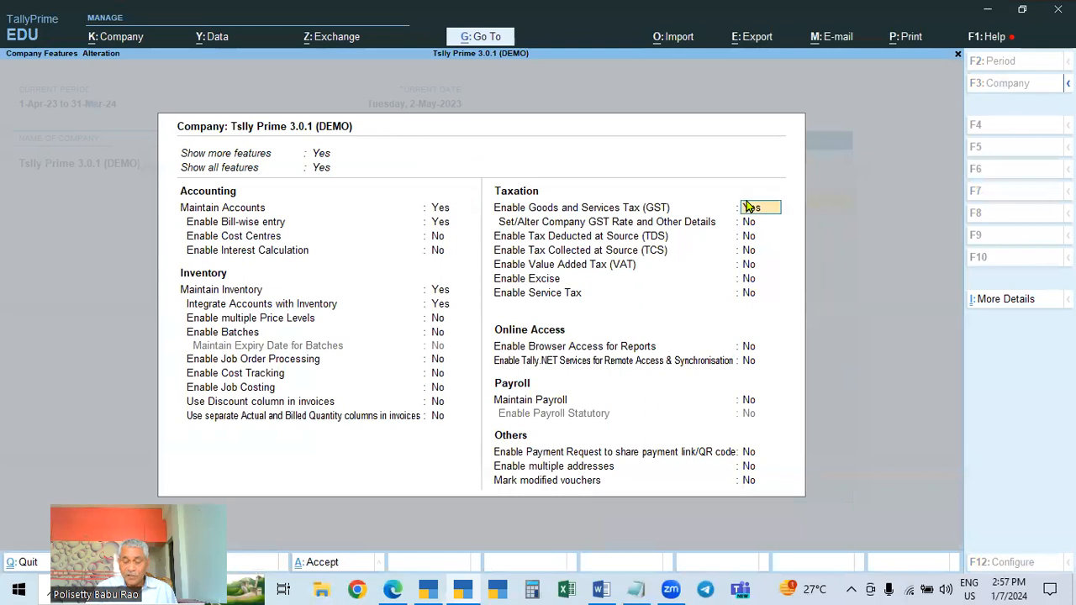
pyautogui.press('Return')
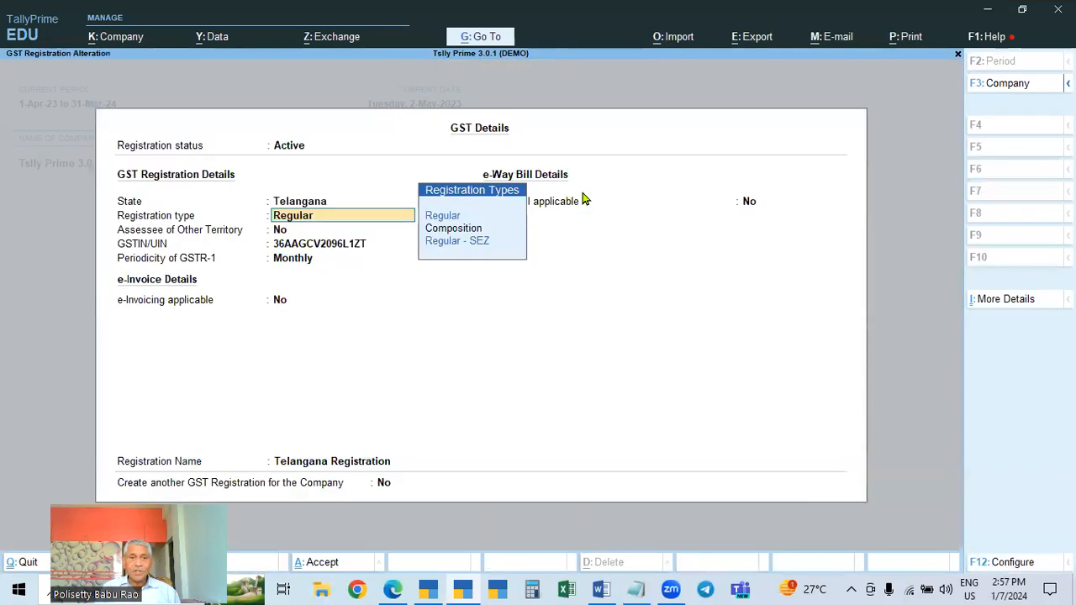
pyautogui.click(583, 200)
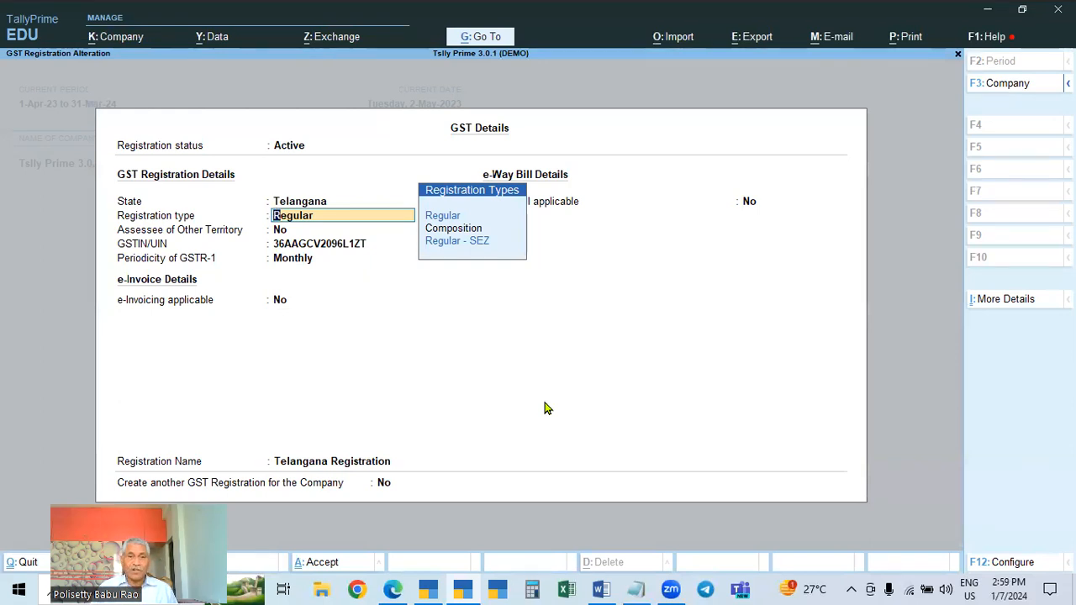
pyautogui.press('Down')
pyautogui.press('Down')
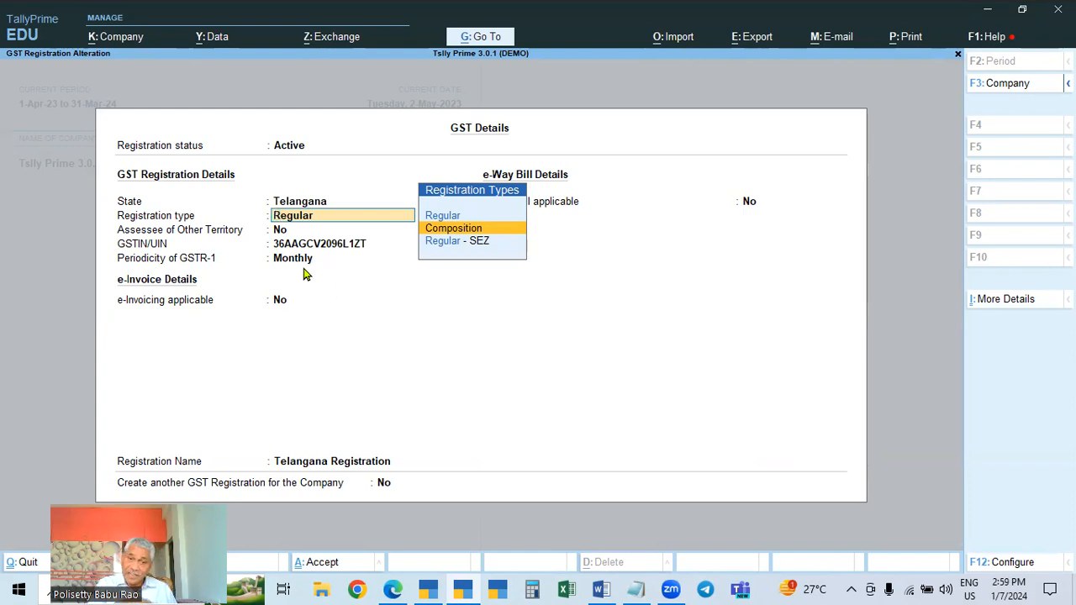
pyautogui.click(1003, 303)
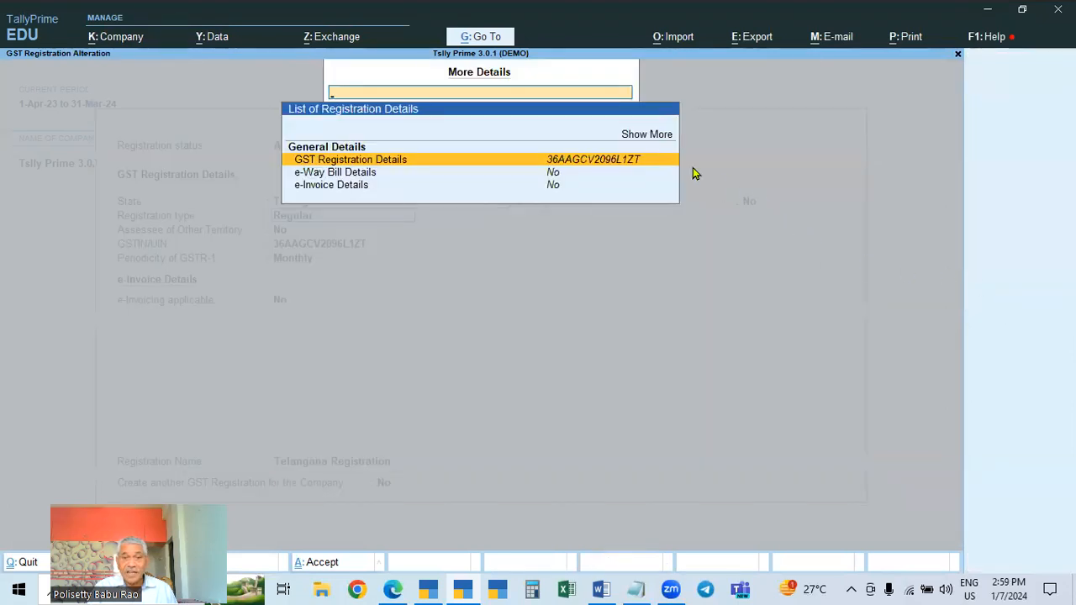
pyautogui.click(651, 136)
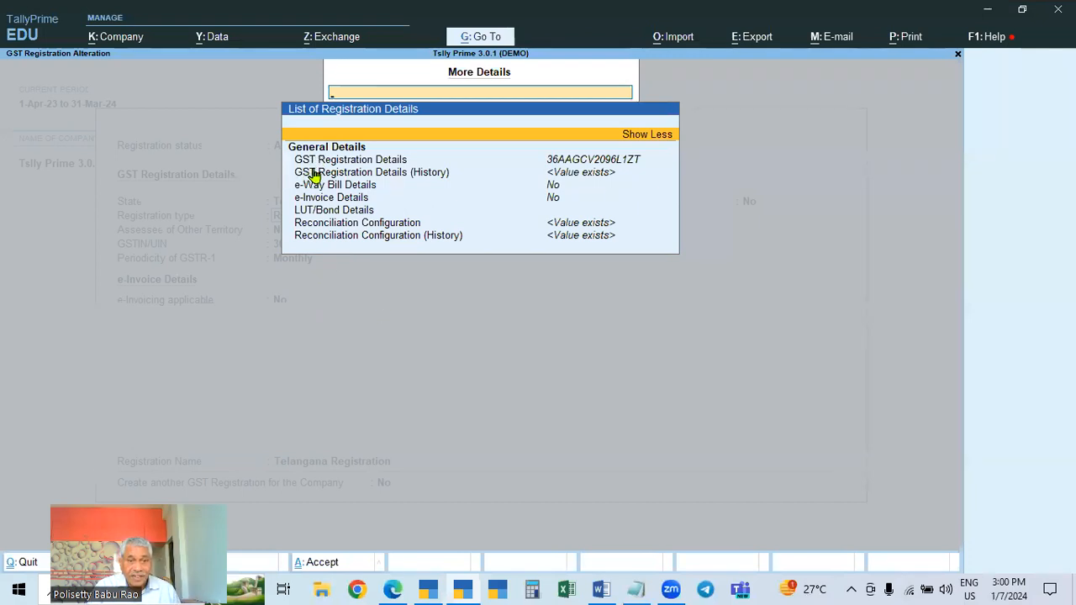
pyautogui.click(427, 175)
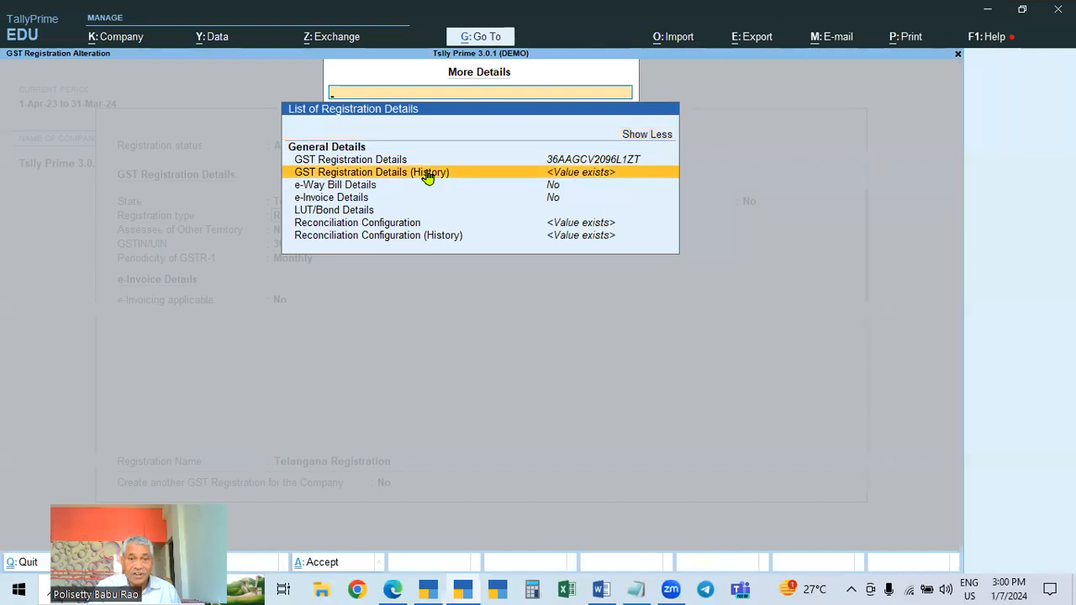
pyautogui.click(428, 174)
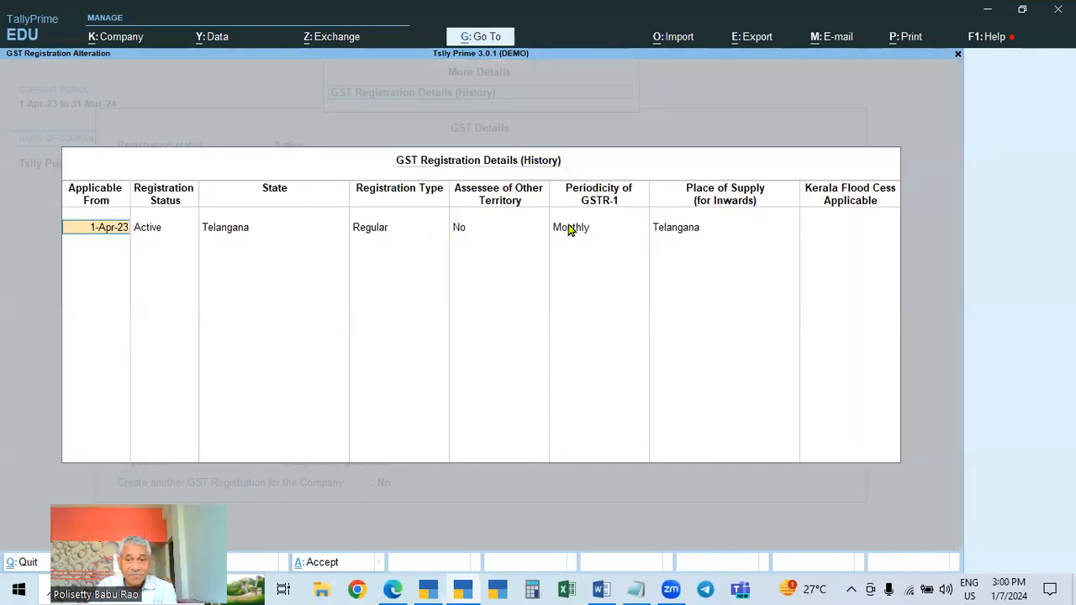
# Add a history entry applicable from 1-May-23 with status Active and state Telangana
pyautogui.press('Return')
pyautogui.press('Return')
pyautogui.press('Return')
pyautogui.press('Return')
pyautogui.press('Return')
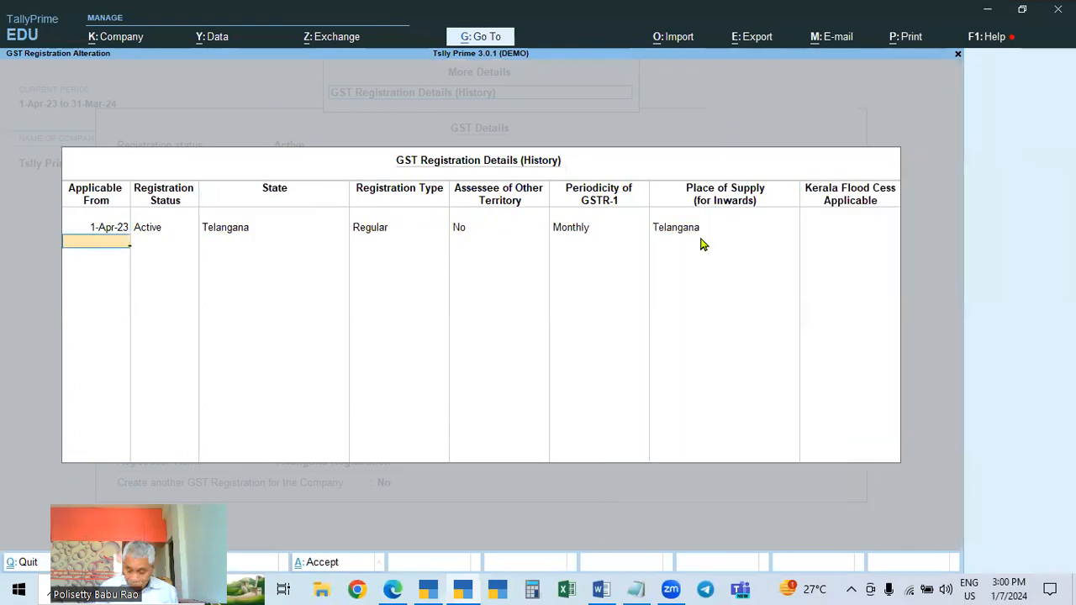
pyautogui.write('2.5.')
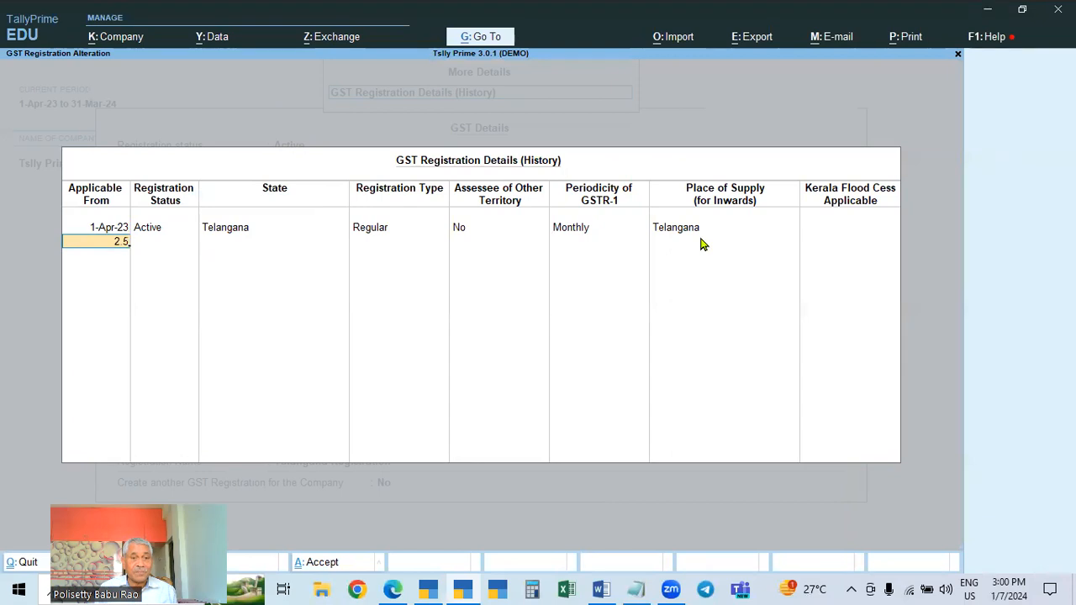
pyautogui.press('BackSpace')
pyautogui.press('BackSpace')
pyautogui.press('BackSpace')
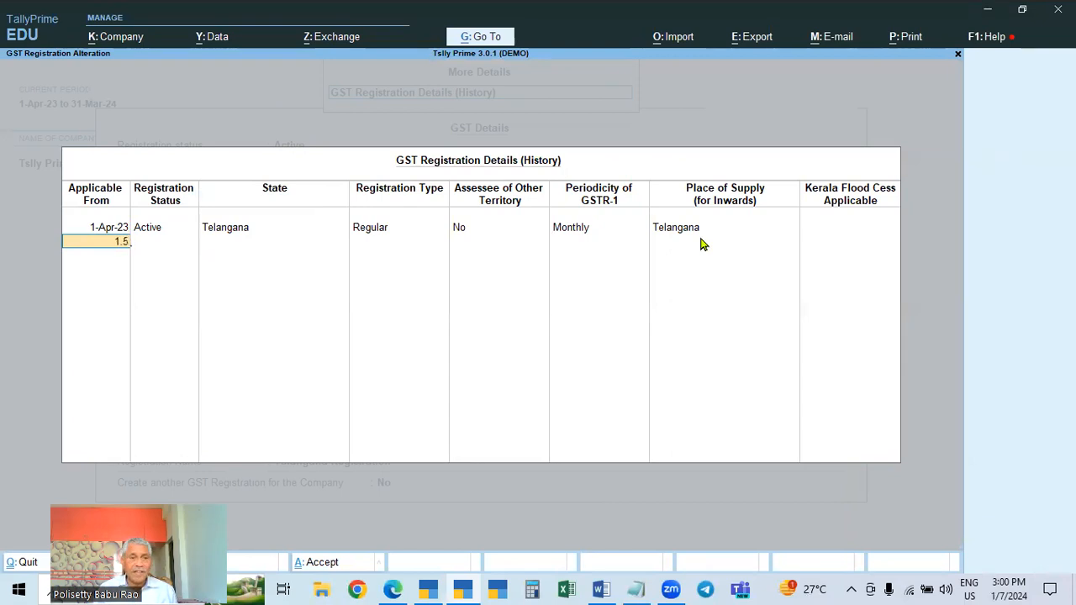
pyautogui.press('Return')
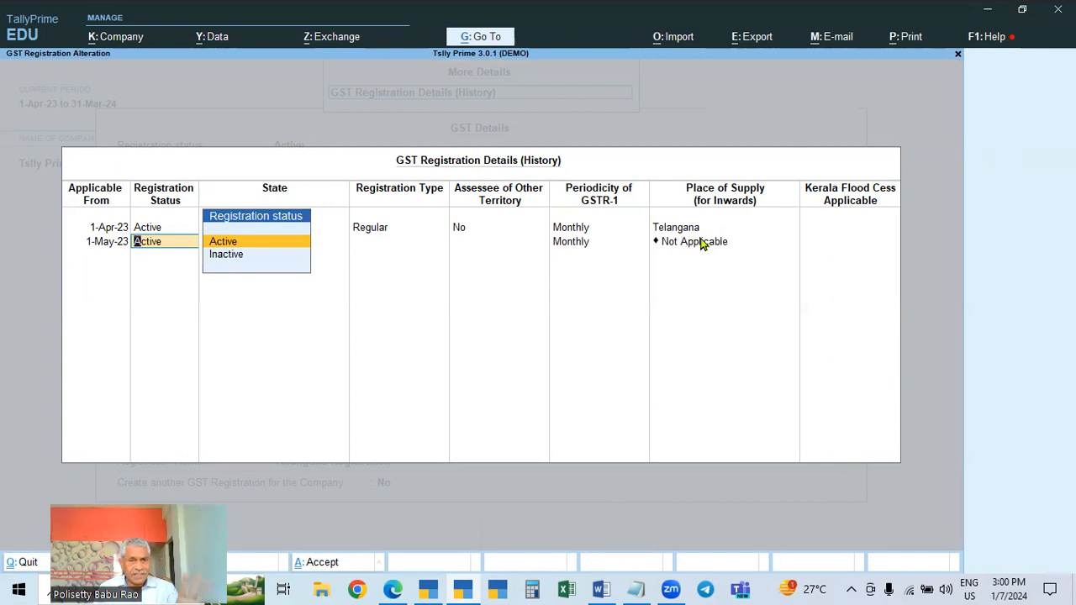
pyautogui.press('Return')
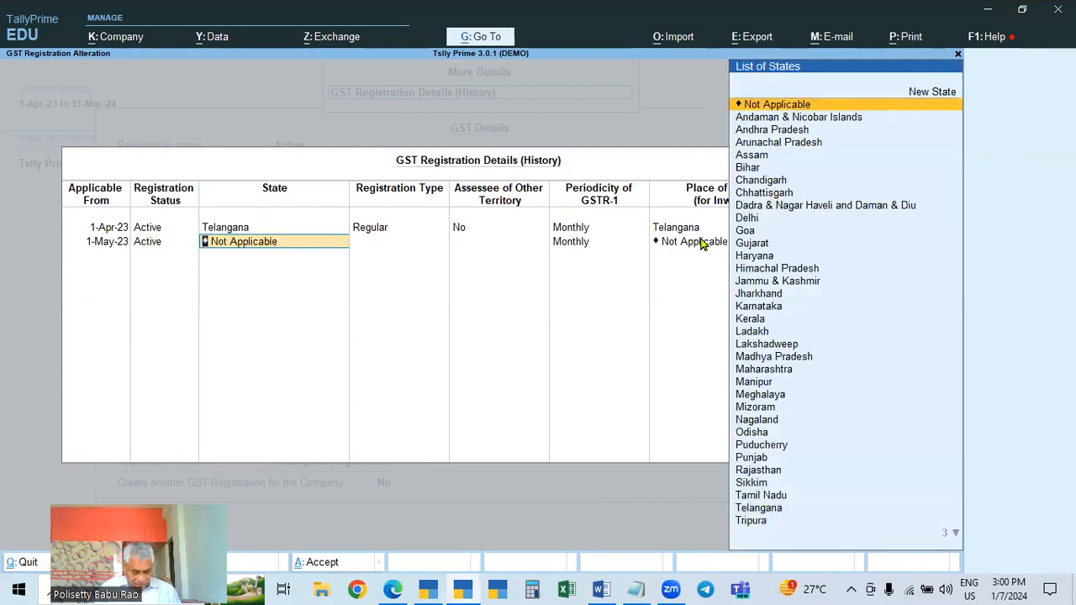
pyautogui.write('Tel')
pyautogui.press('Return')
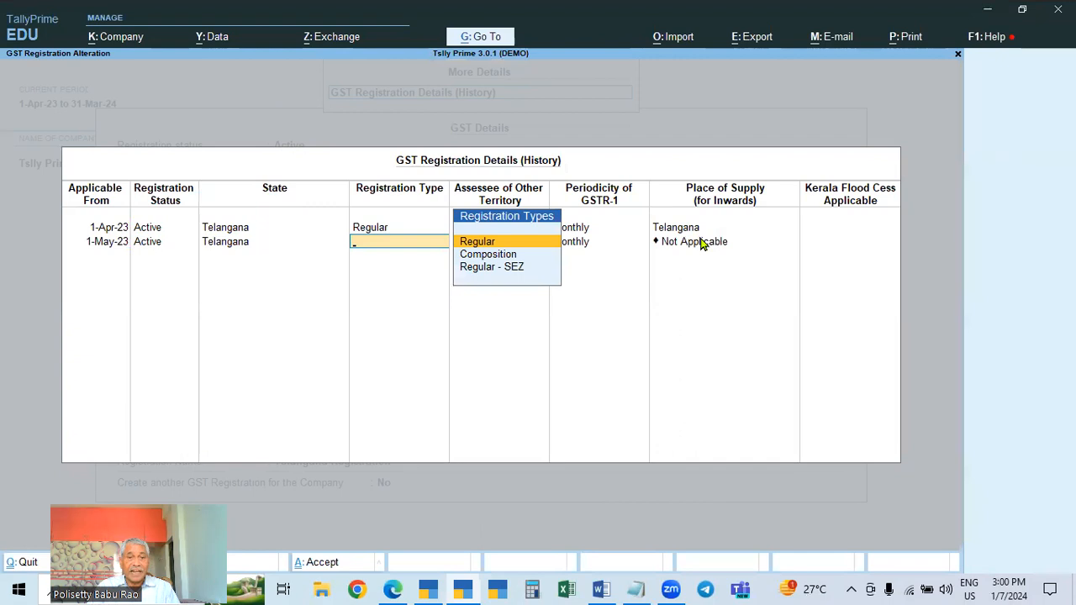
# Set the 1-May-23 entry's registration type to Composition, other-territory assessee to No, and place of supply to Telangana
pyautogui.click(484, 257)
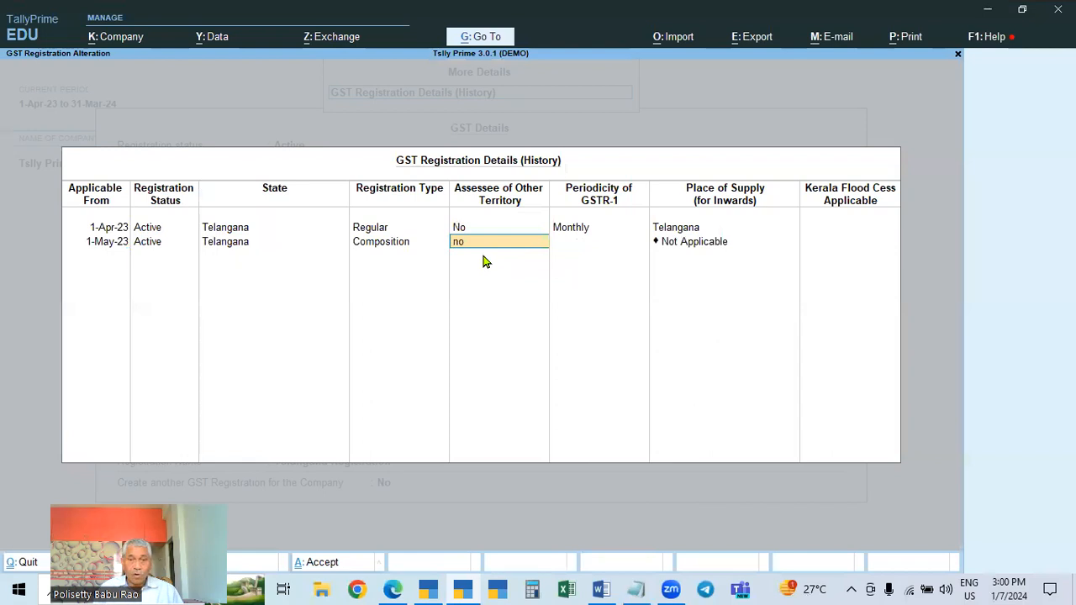
pyautogui.write('no')
pyautogui.press('Return')
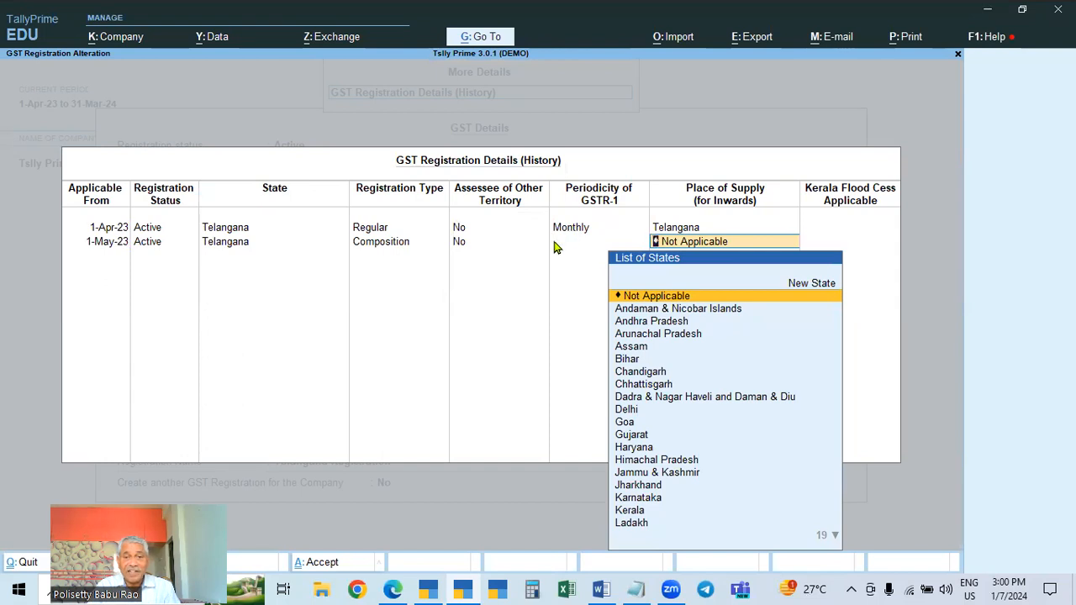
pyautogui.press('BackSpace')
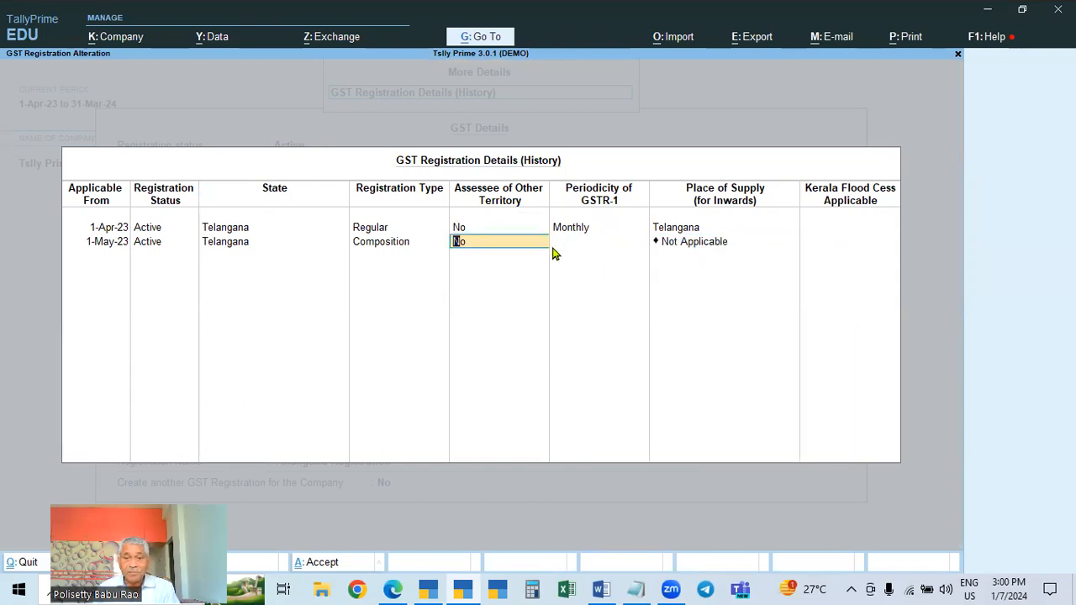
pyautogui.press('Return')
pyautogui.write('tel')
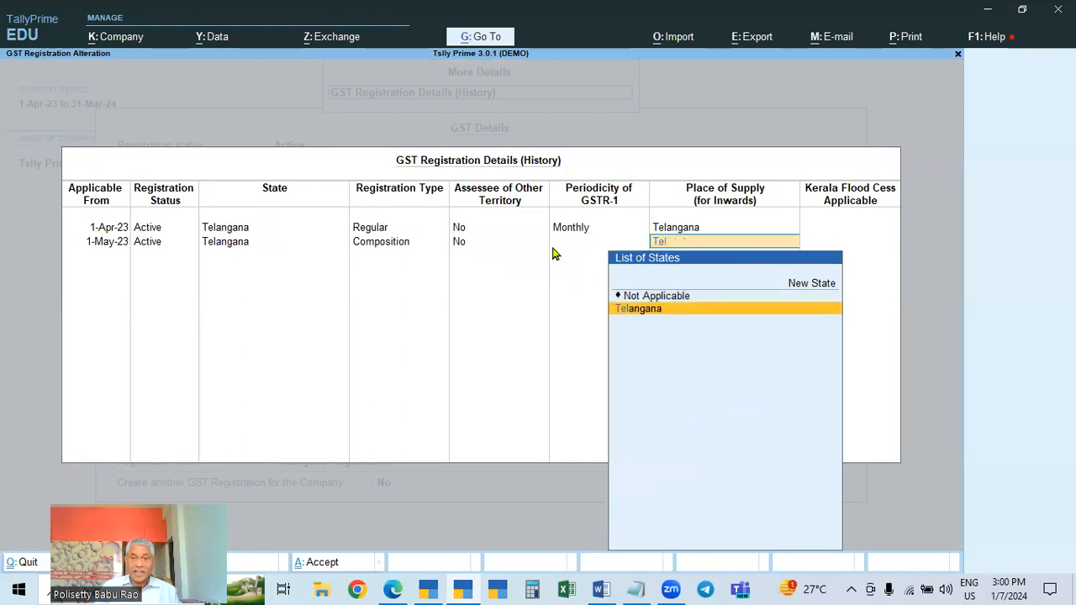
pyautogui.press('Return')
# Accept the Telangana Registration alteration, updating the GST status of vouchers
pyautogui.press('Return')
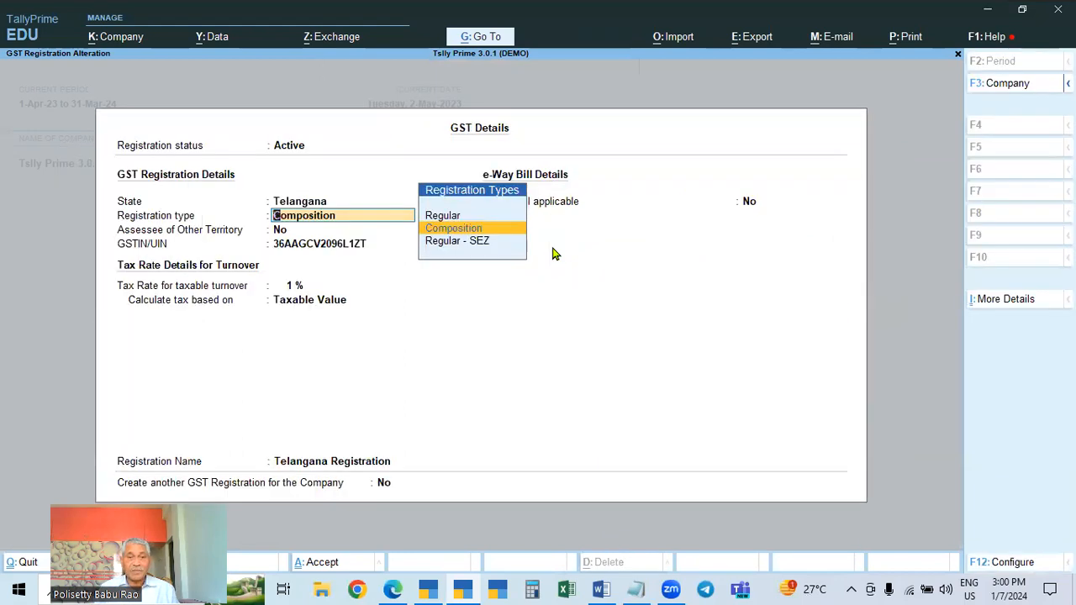
pyautogui.press('Return')
pyautogui.press('Return')
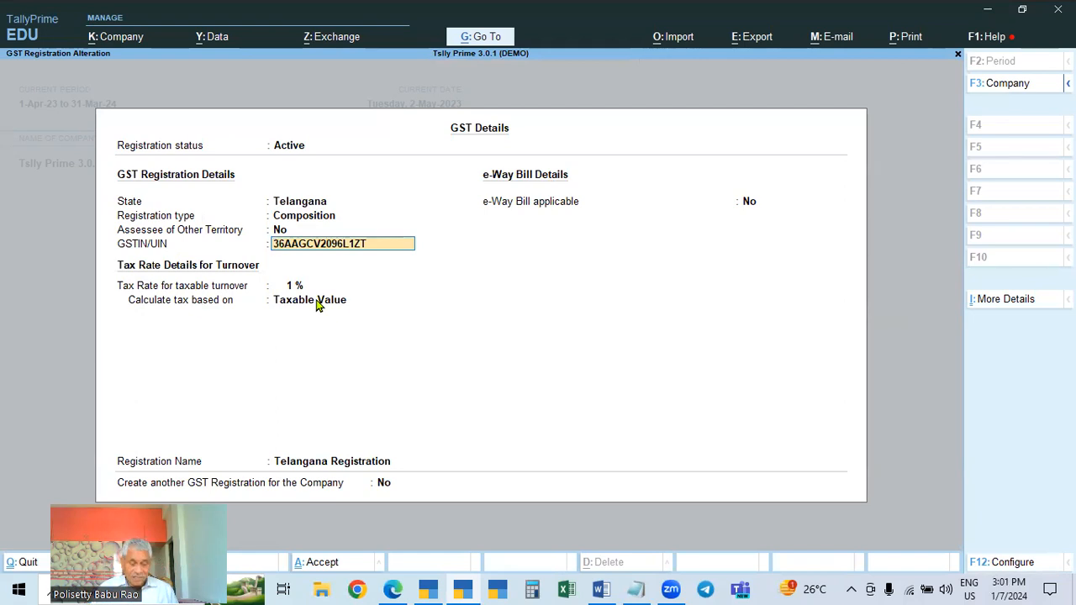
pyautogui.hotkey('ctrl', 'a')
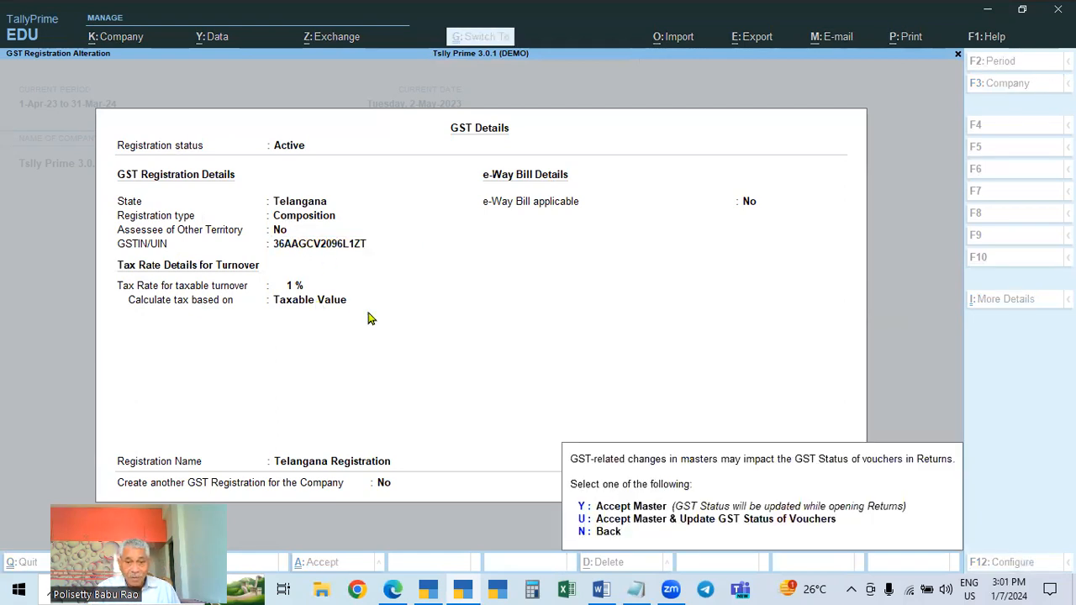
pyautogui.click(586, 517)
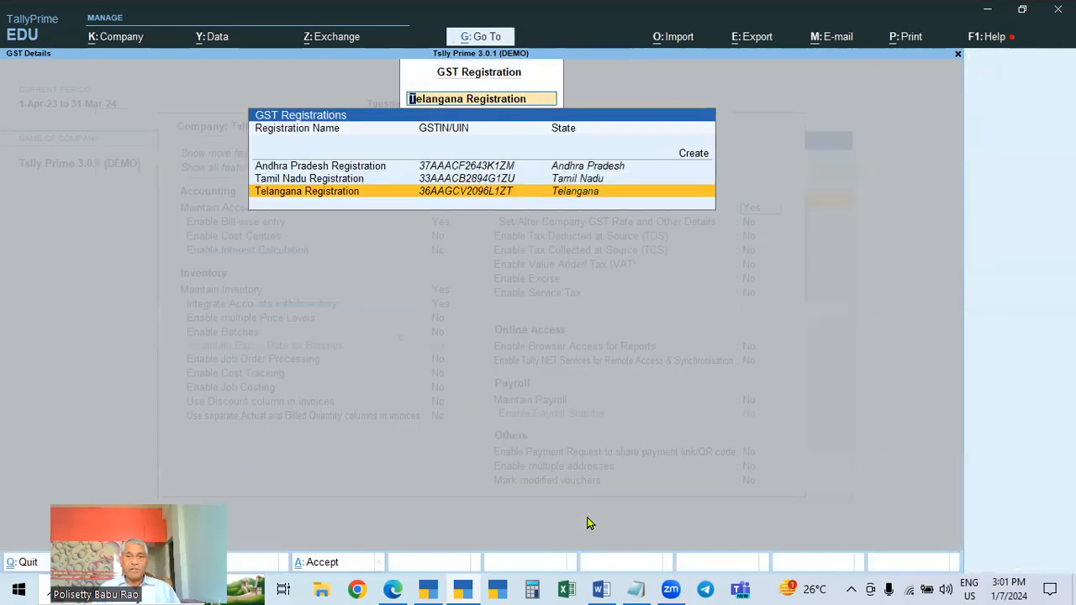
# Review the Telangana Registration's GST details and return to the Gateway of Tally
pyautogui.press('Return')
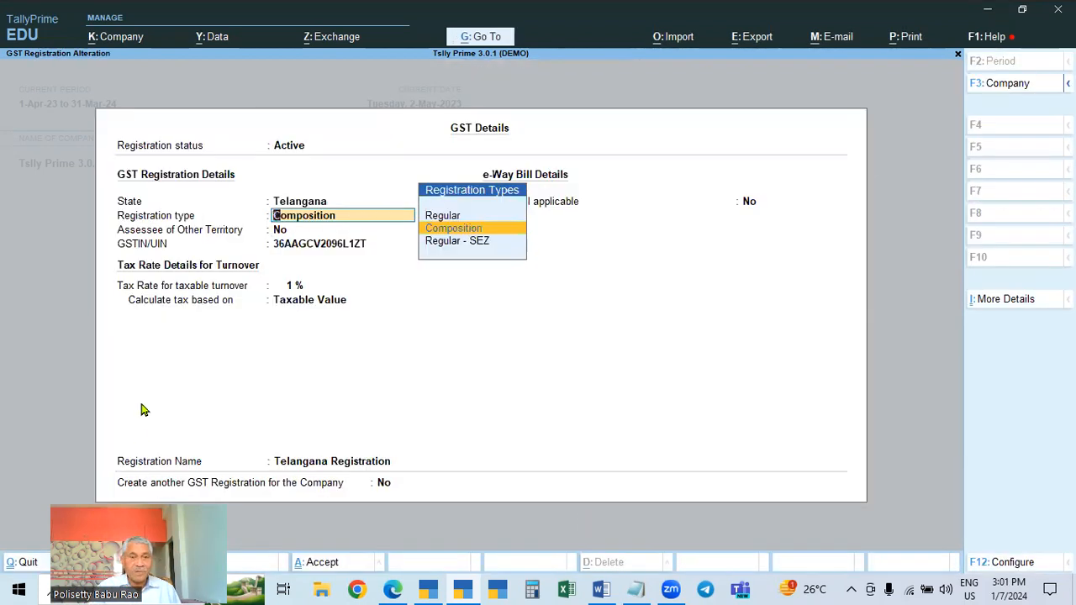
pyautogui.press('Escape')
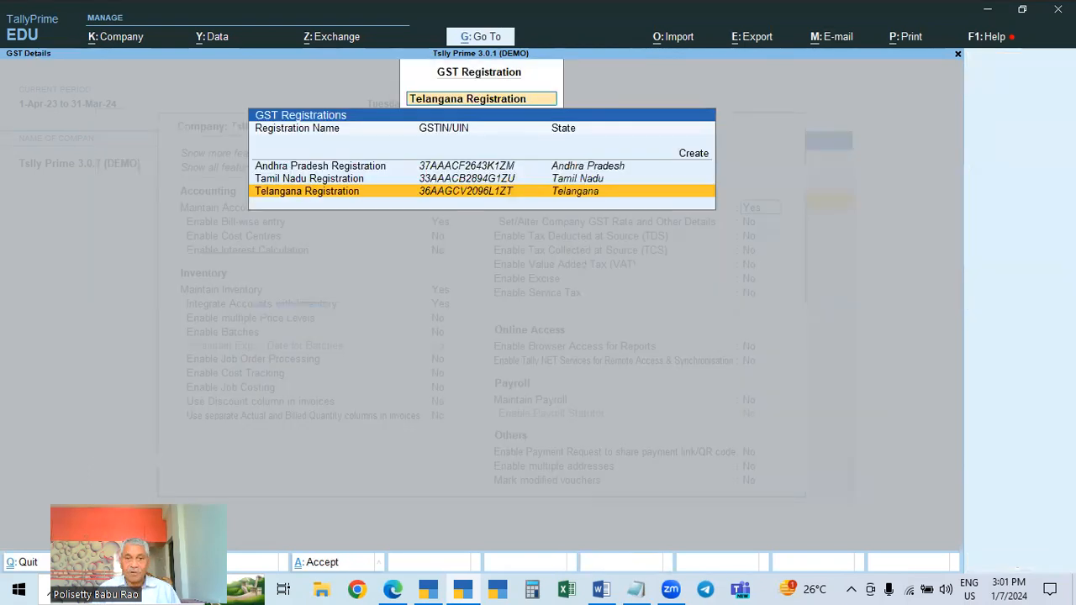
pyautogui.press('Escape')
pyautogui.press('Escape')
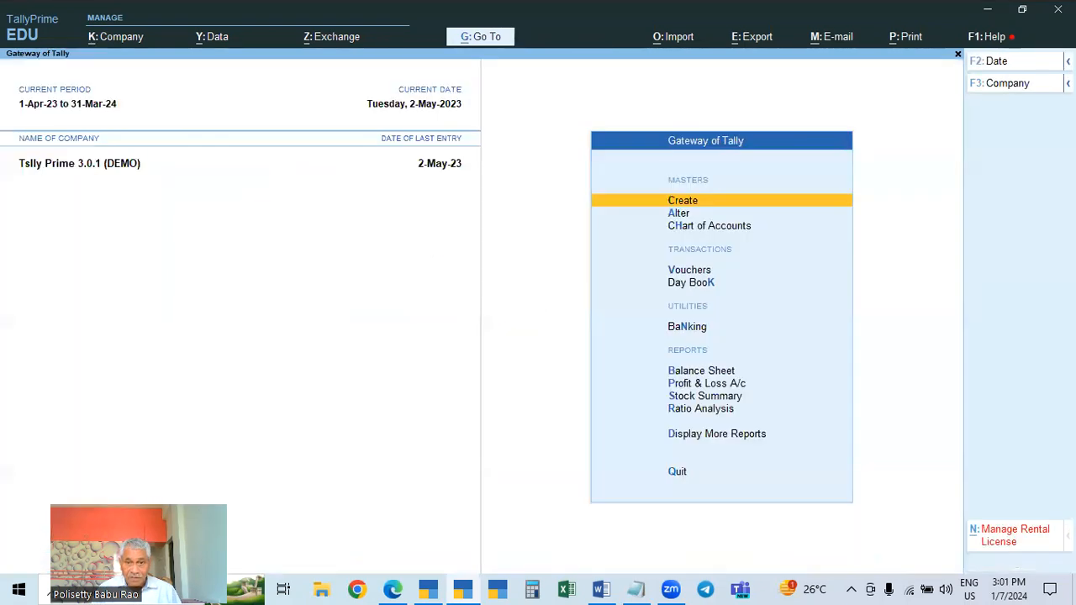
pyautogui.press('Escape')
# Start a new sales voucher under the Telangana Registration and set its date to 2-Apr-23
pyautogui.press('n')
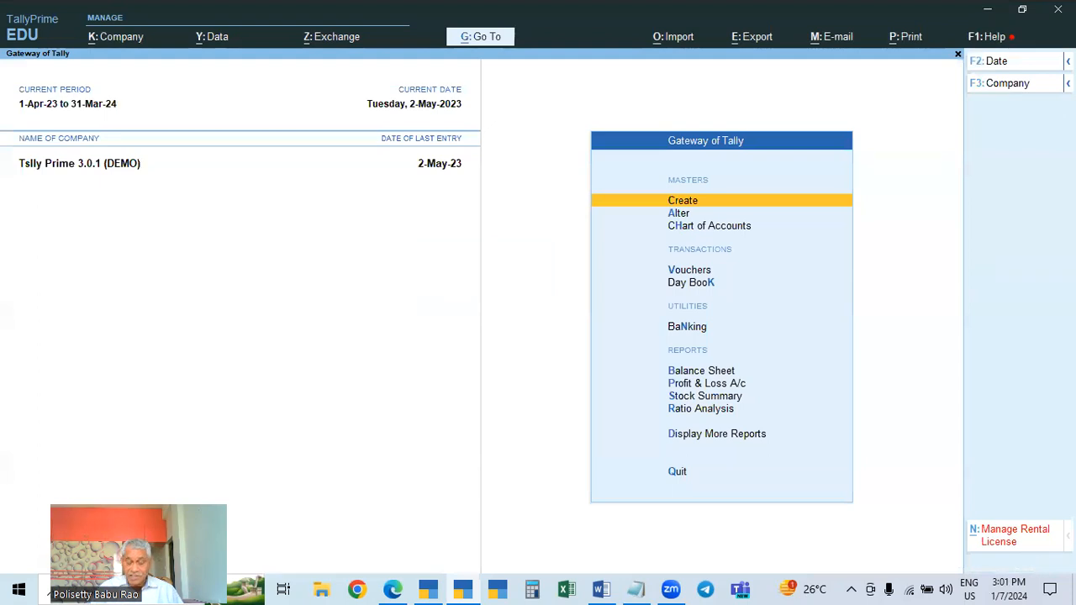
pyautogui.press('Down')
pyautogui.press('Down')
pyautogui.press('Down')
pyautogui.press('Return')
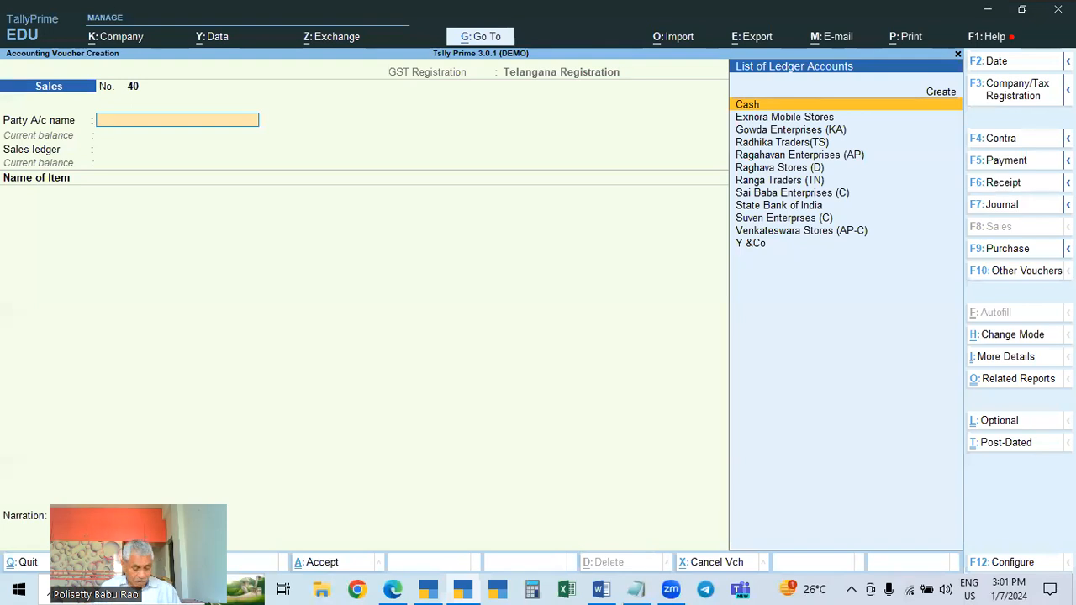
pyautogui.write('.')
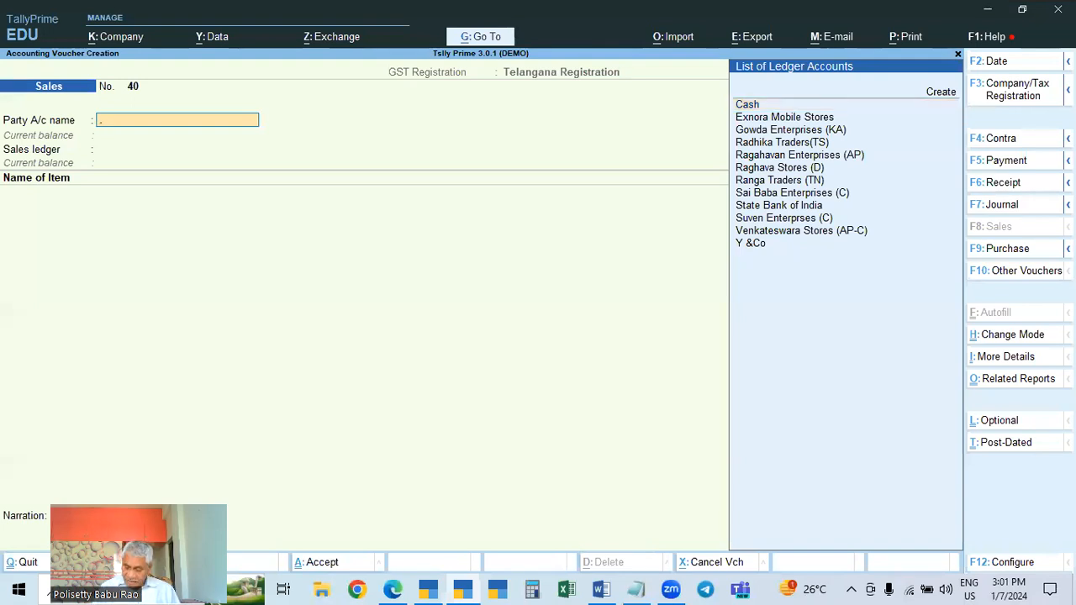
pyautogui.press('Return')
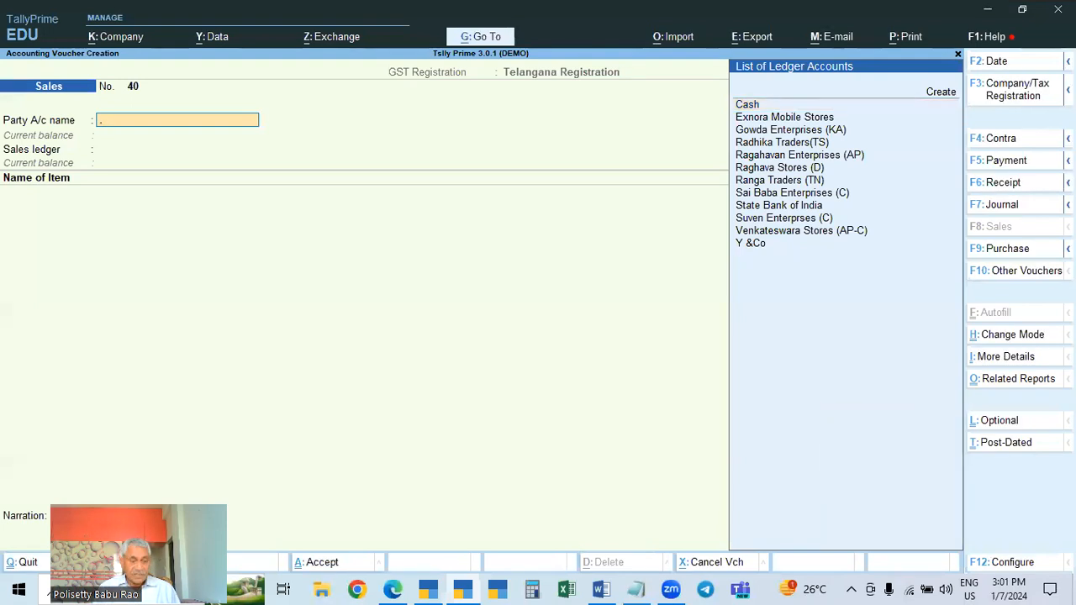
pyautogui.press('F2')
pyautogui.write('2.4')
pyautogui.press('Return')
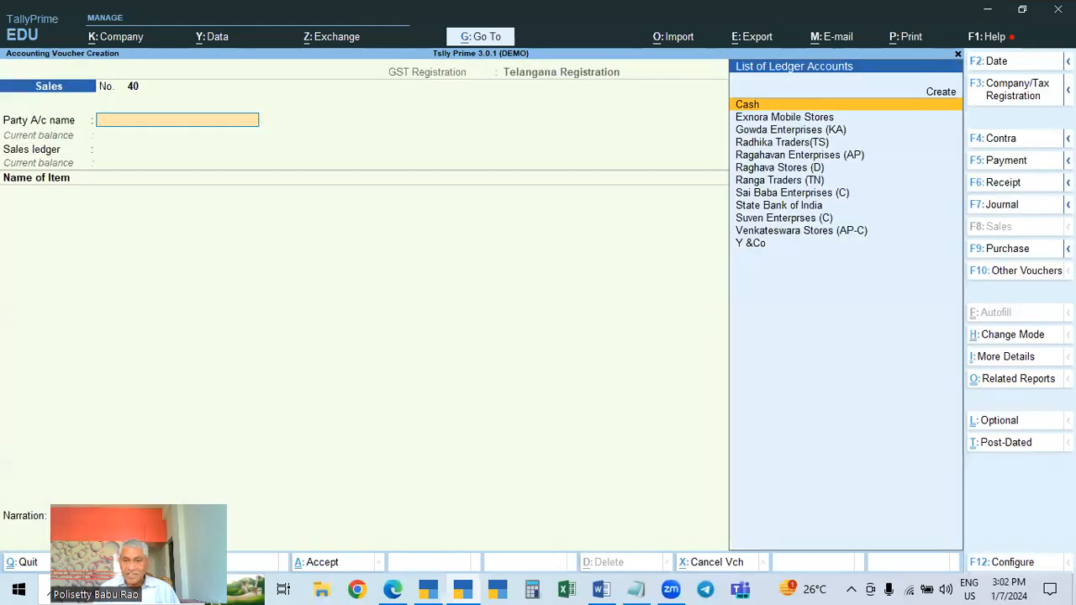
# Select Raghava Stores (D) as the party, accept its party details, and choose Sales as the sales ledger
pyautogui.press('Down')
pyautogui.press('Down')
pyautogui.press('Down')
pyautogui.press('Down')
pyautogui.press('Down')
pyautogui.press('Return')
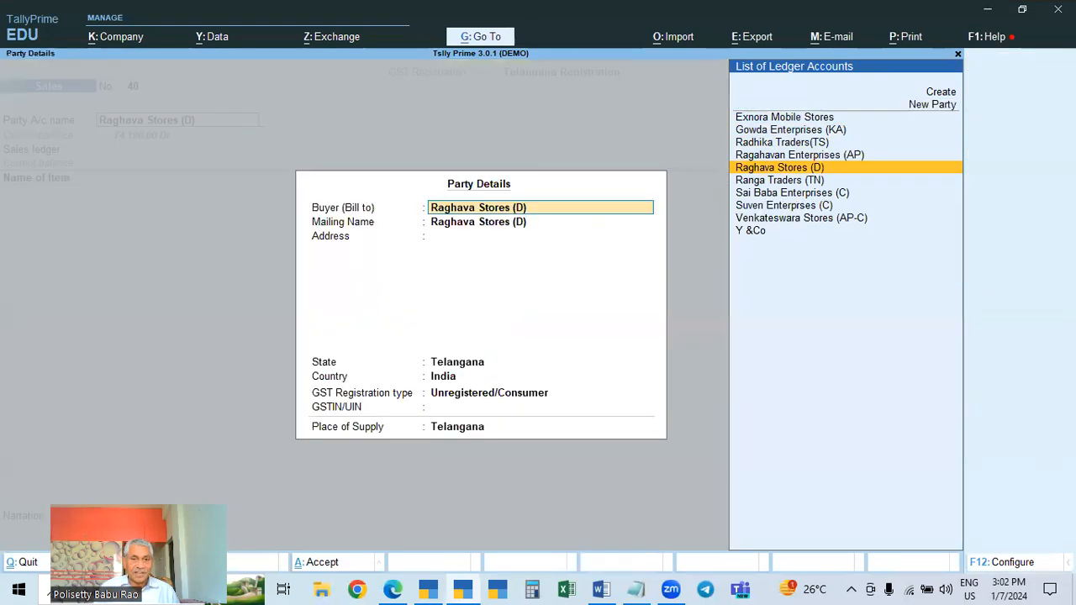
pyautogui.hotkey('ctrl', 'a')
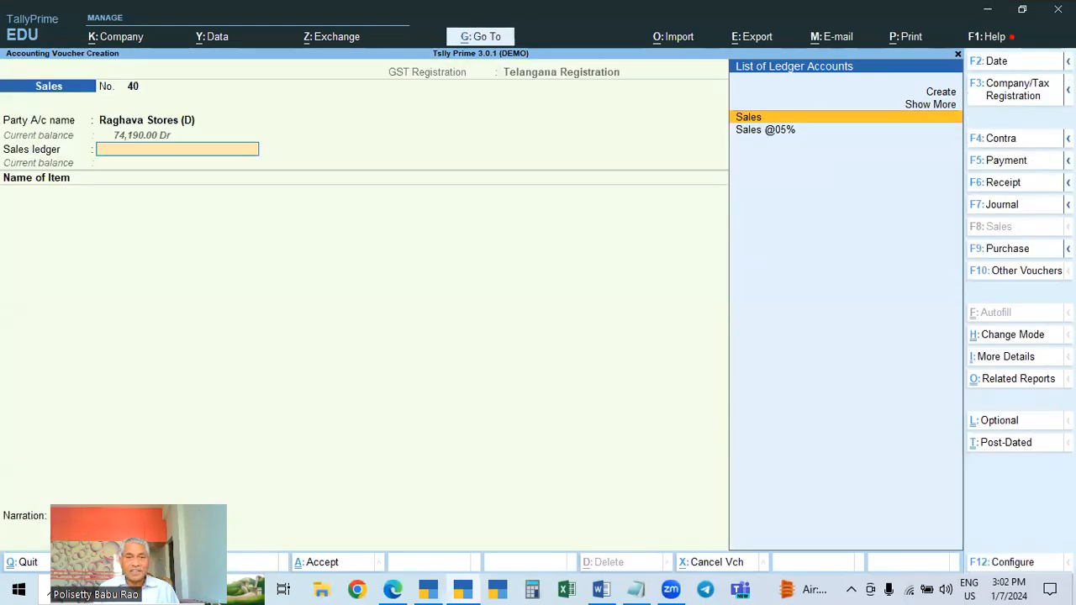
pyautogui.press('Return')
# Add Mobile 1 at 1 Nos and 25,000.00, accepting GST rate details as per masters
pyautogui.press('Down')
pyautogui.press('Down')
pyautogui.press('Down')
pyautogui.press('Down')
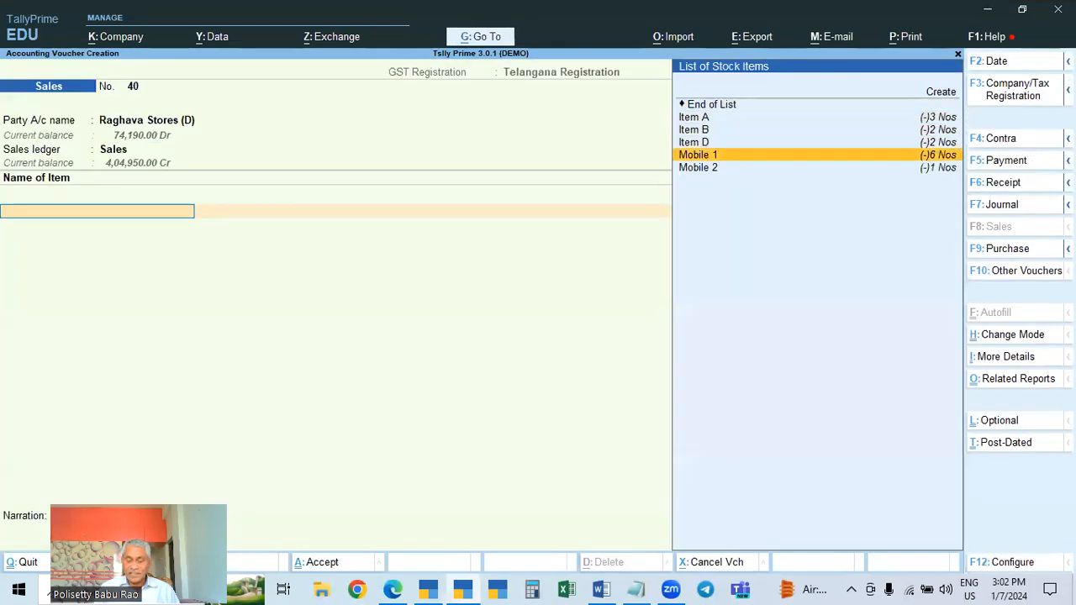
pyautogui.press('Return')
pyautogui.press('Return')
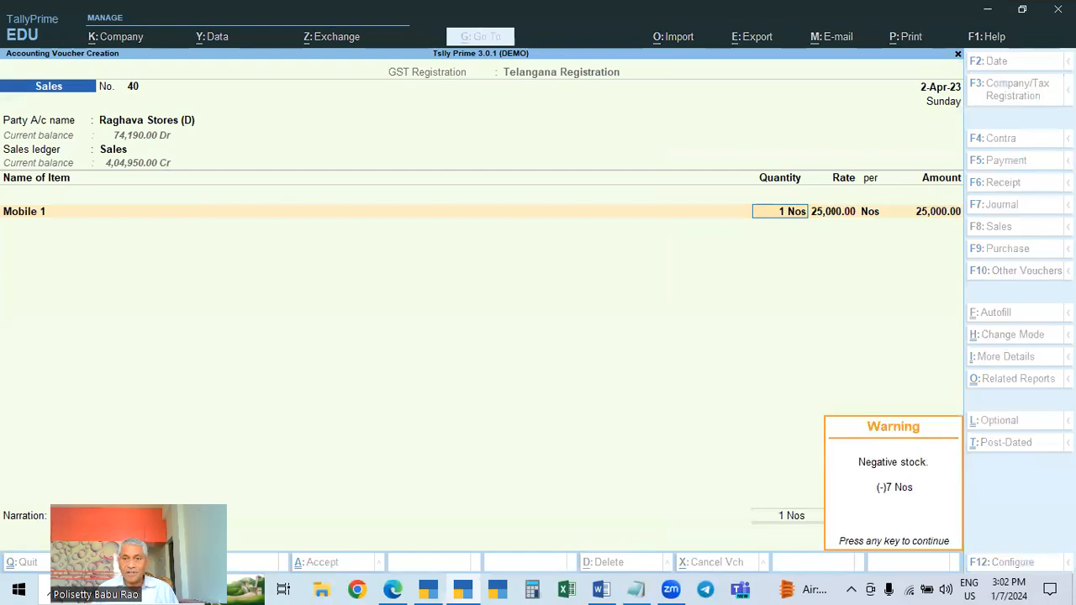
pyautogui.press('Return')
pyautogui.press('Return')
pyautogui.press('Return')
pyautogui.press('Return')
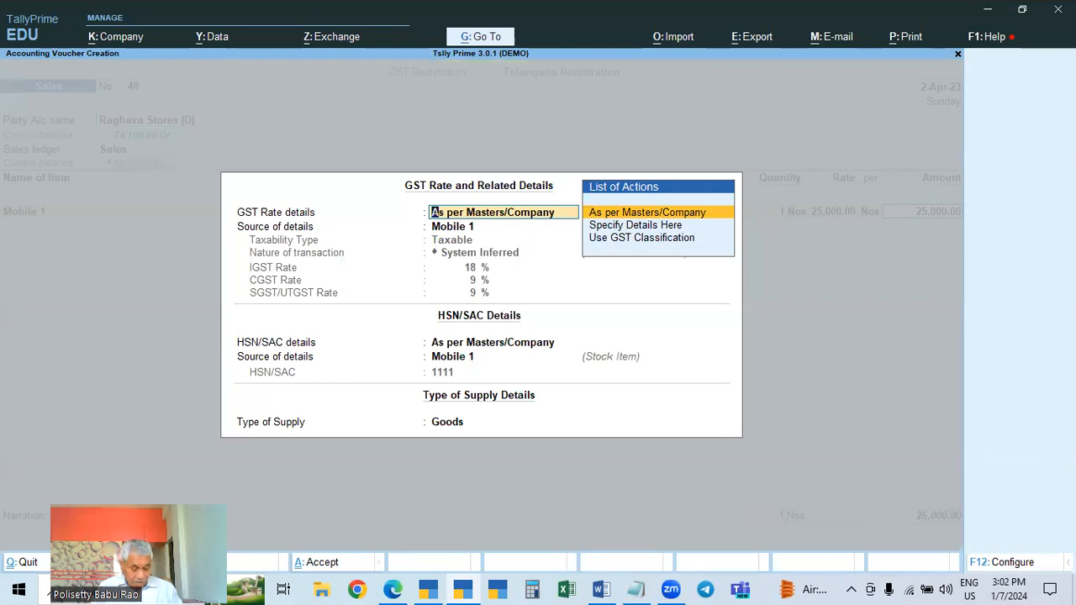
pyautogui.hotkey('ctrl', 'a')
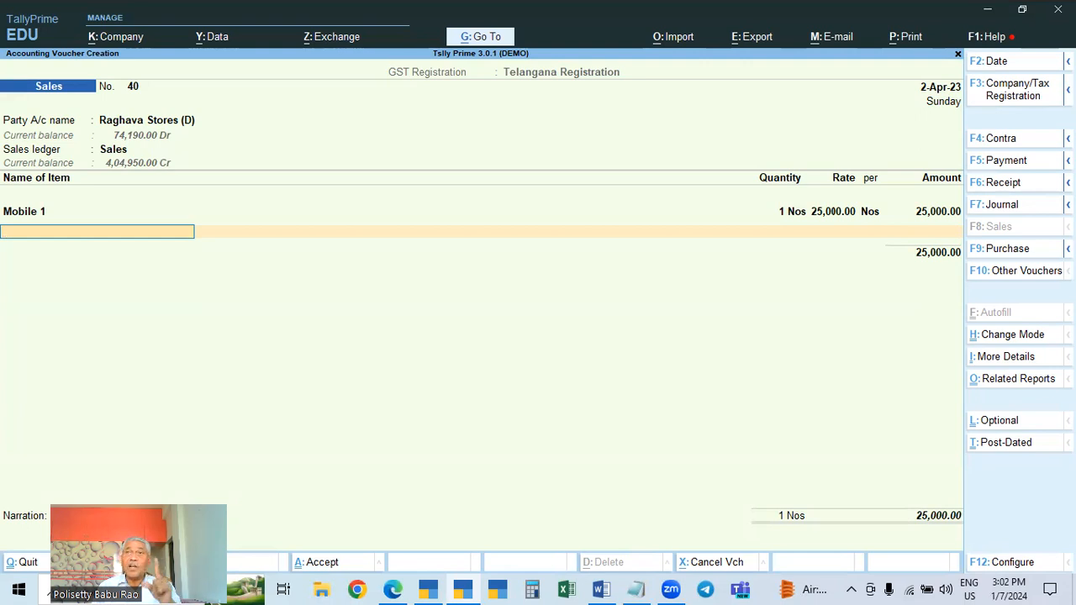
# Add the CGST and SGST ledgers below the item
pyautogui.press('Return')
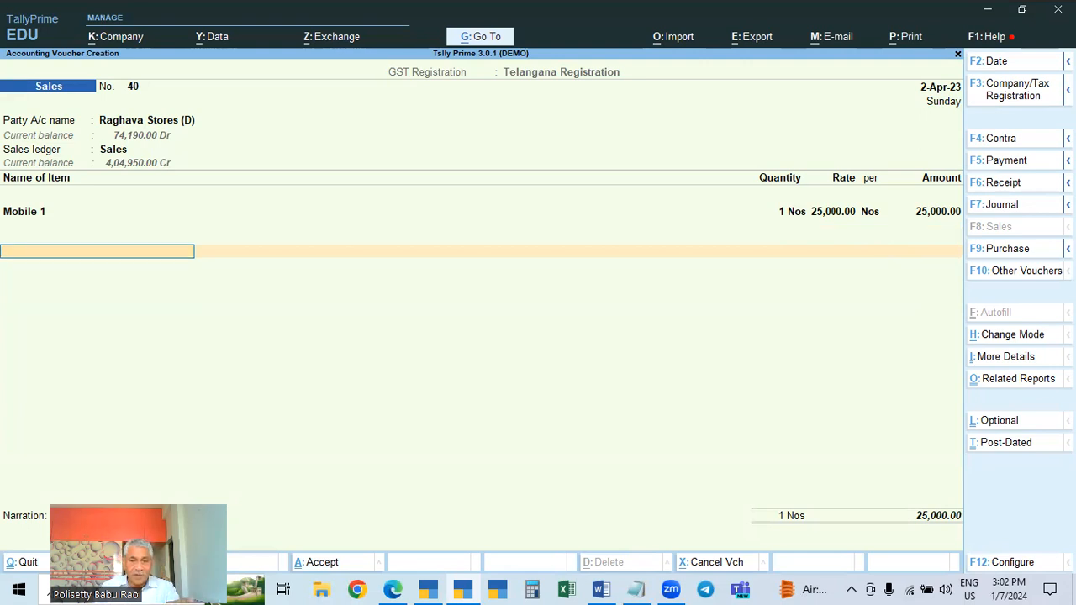
pyautogui.write('cgst')
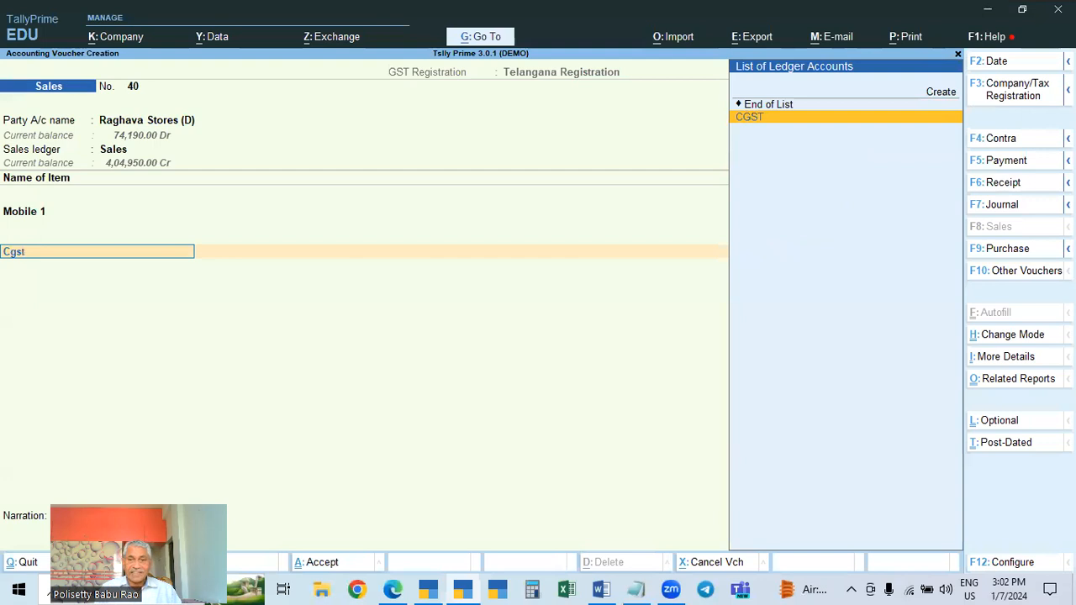
pyautogui.press('Return')
pyautogui.write('sgst')
pyautogui.press('Return')
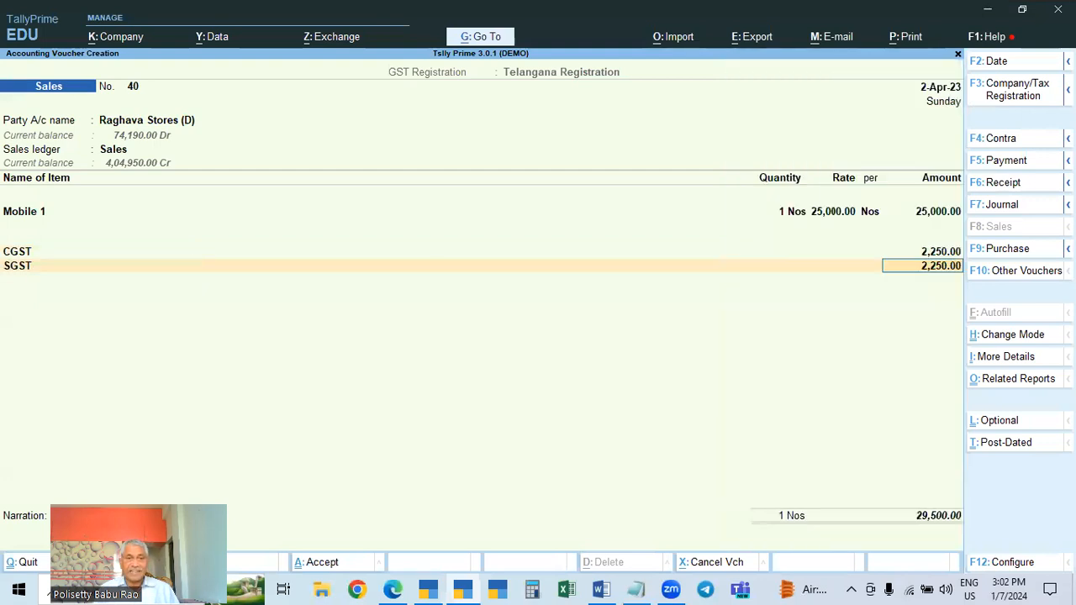
# Open the Raghava Stores (D) ledger alteration from the voucher and return without changes
pyautogui.click(167, 124)
pyautogui.hotkey('ctrl', 'Return')
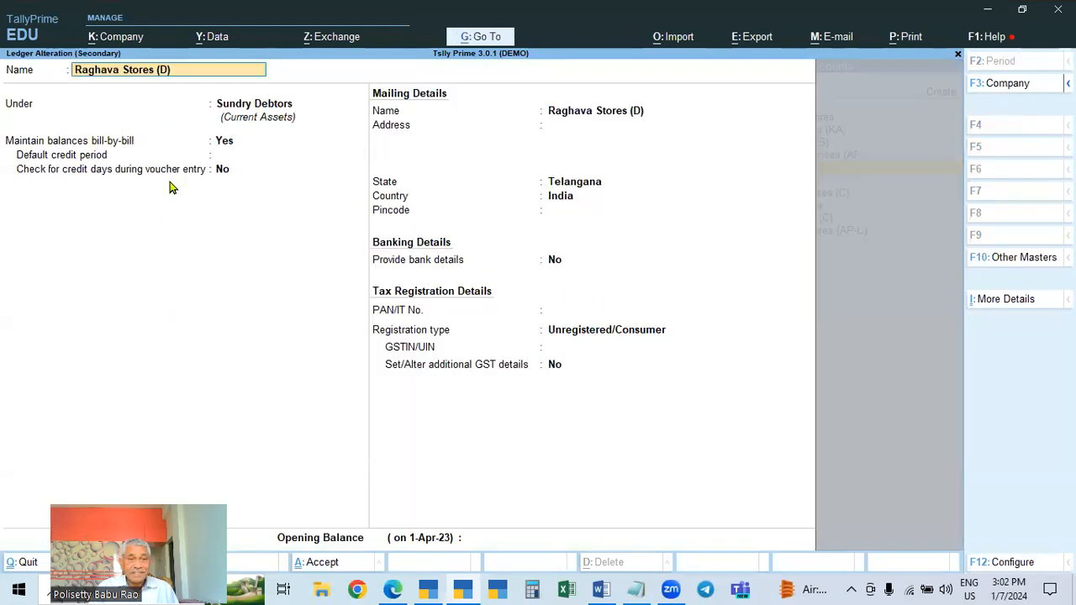
pyautogui.press('BackSpace')
pyautogui.press('Escape')
pyautogui.press('Return')
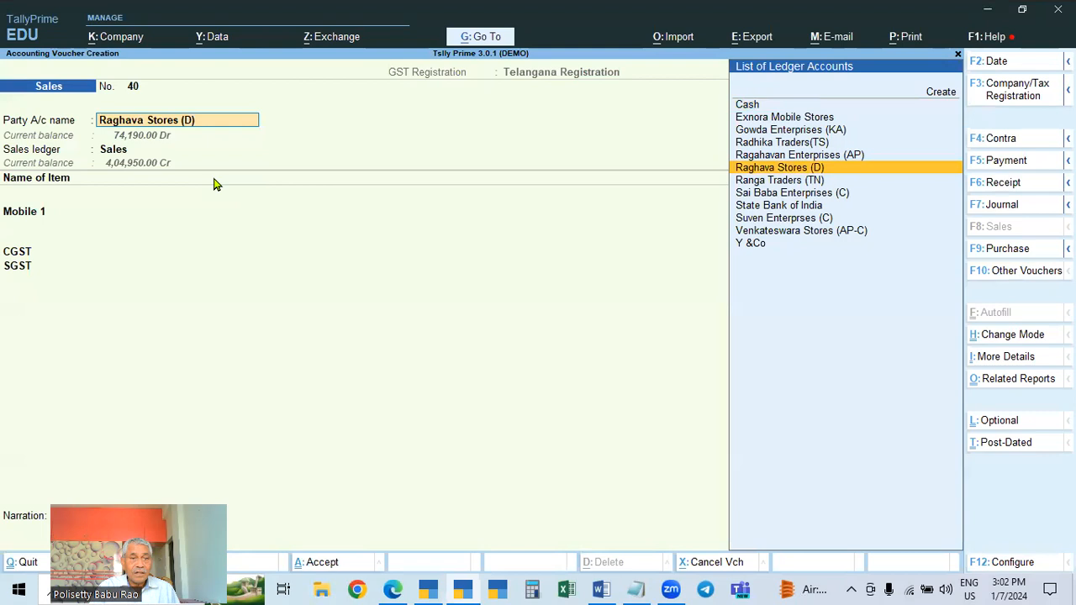
# Step back through the voucher's ledger, item and GST rate and HSN details without changing them
pyautogui.press('Return')
pyautogui.hotkey('ctrl', 'a')
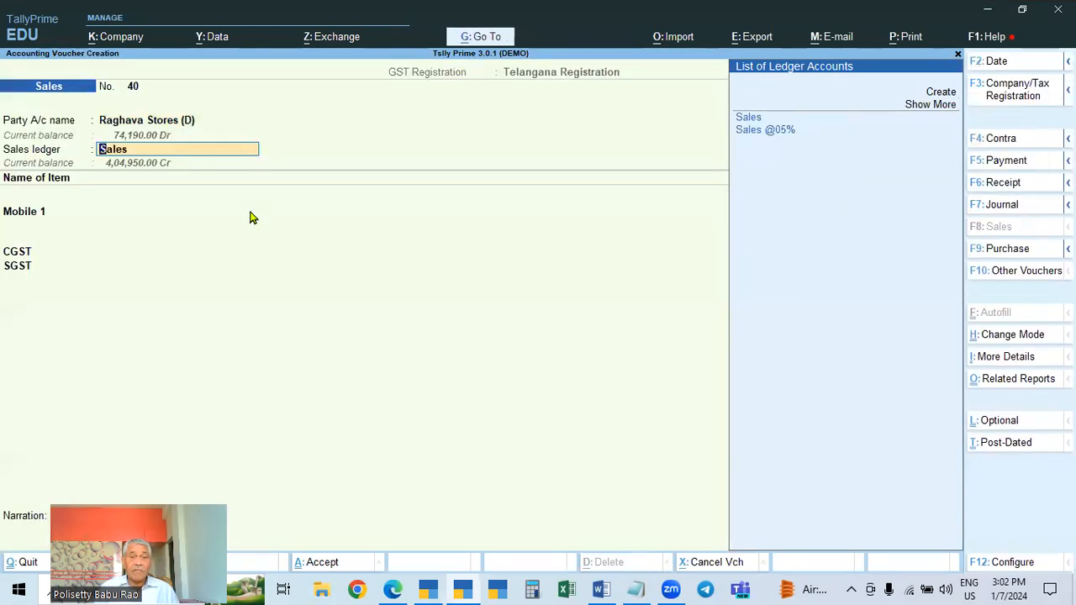
pyautogui.press('Return')
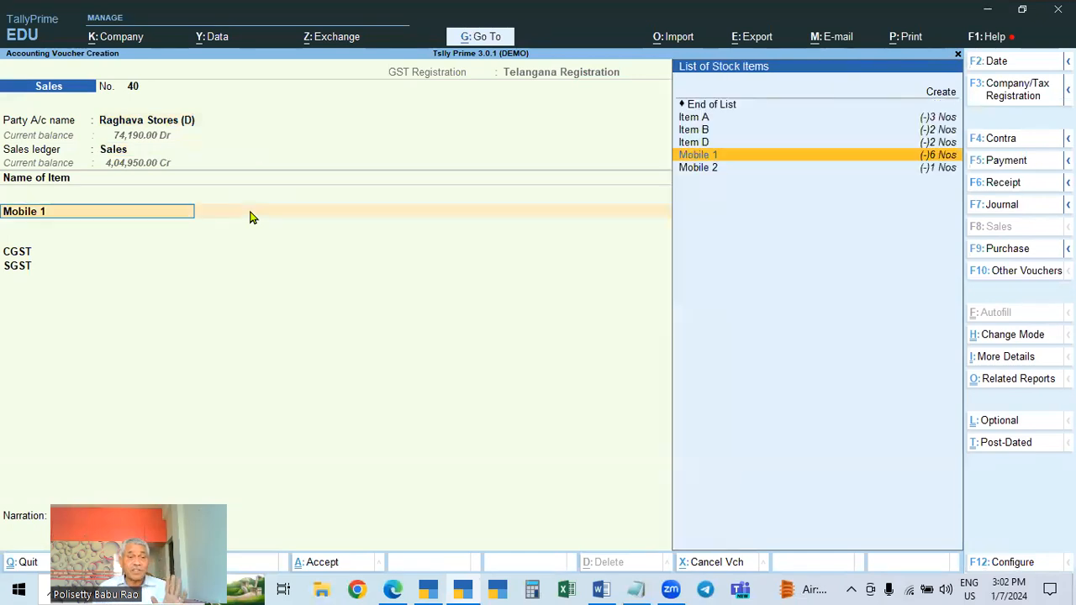
pyautogui.press('Return')
pyautogui.press('Return')
pyautogui.press('Return')
pyautogui.press('Return')
pyautogui.press('Return')
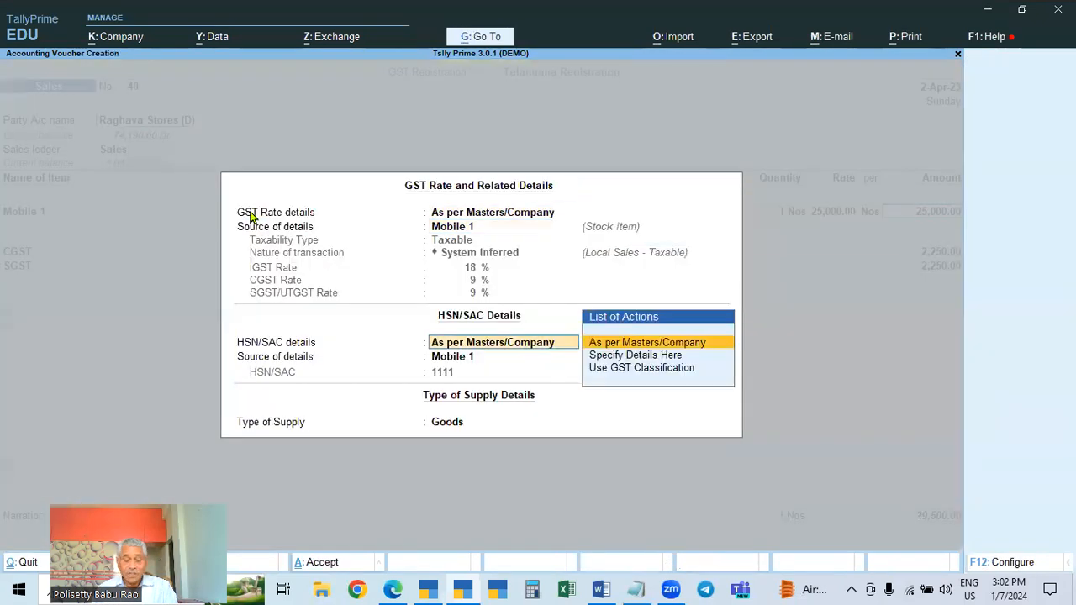
pyautogui.hotkey('ctrl', 'a')
pyautogui.press('Return')
pyautogui.press('Return')
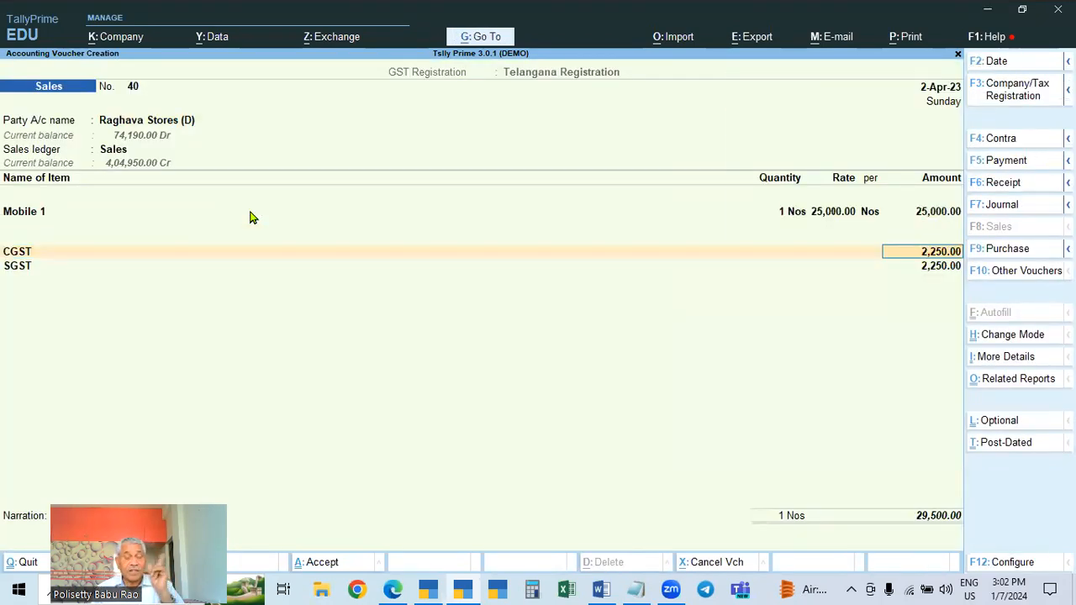
# Accept the 2-Apr-23 sales voucher
pyautogui.press('Return')
pyautogui.press('Return')
pyautogui.press('Return')
pyautogui.press('Return')
pyautogui.press('Return')
pyautogui.press('Return')
pyautogui.press('Return')
pyautogui.press('Return')
pyautogui.press('Return')
pyautogui.press('Return')
pyautogui.press('Return')
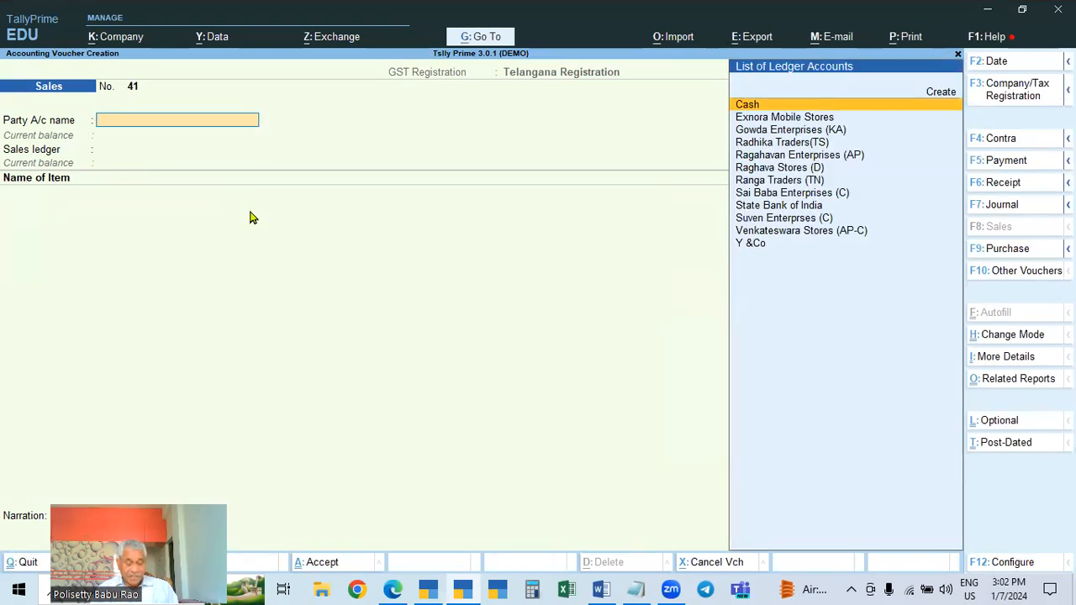
# Start the next sales voucher dated 2-May-23 for Ragahavan Enterprises (AP) with Sales as the sales ledger
pyautogui.press('F2')
pyautogui.write('2.5')
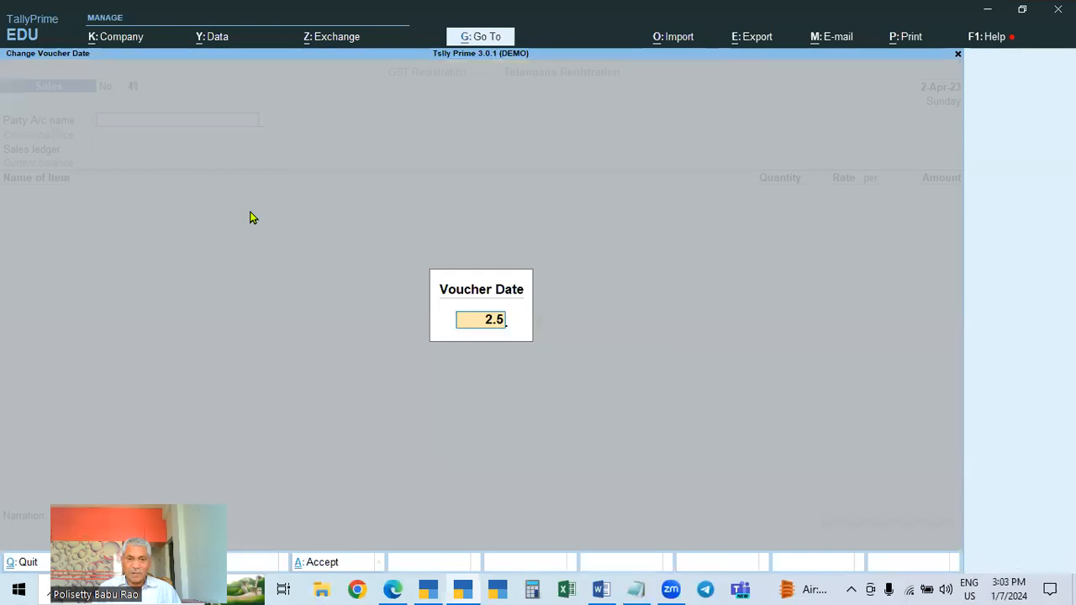
pyautogui.press('Return')
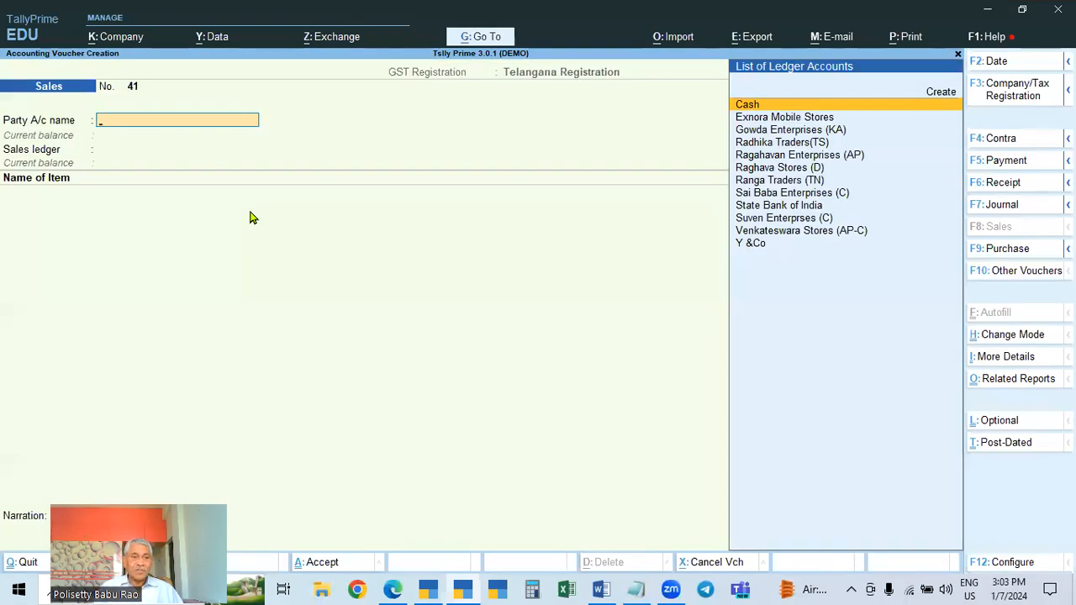
pyautogui.press('Down')
pyautogui.press('Down')
pyautogui.press('Down')
pyautogui.press('Down')
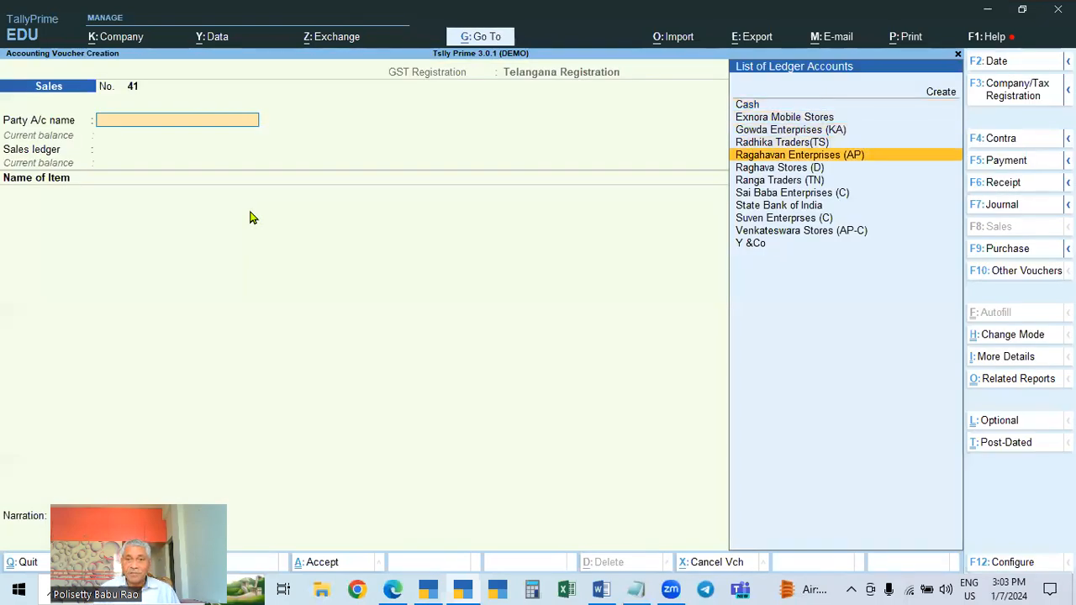
pyautogui.press('Down')
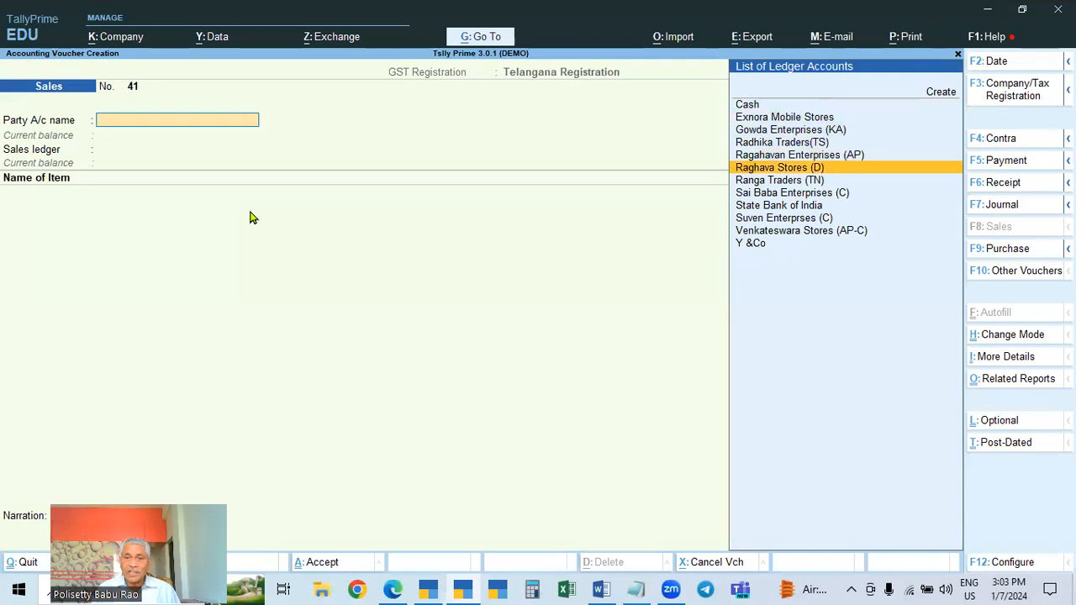
pyautogui.press('Up')
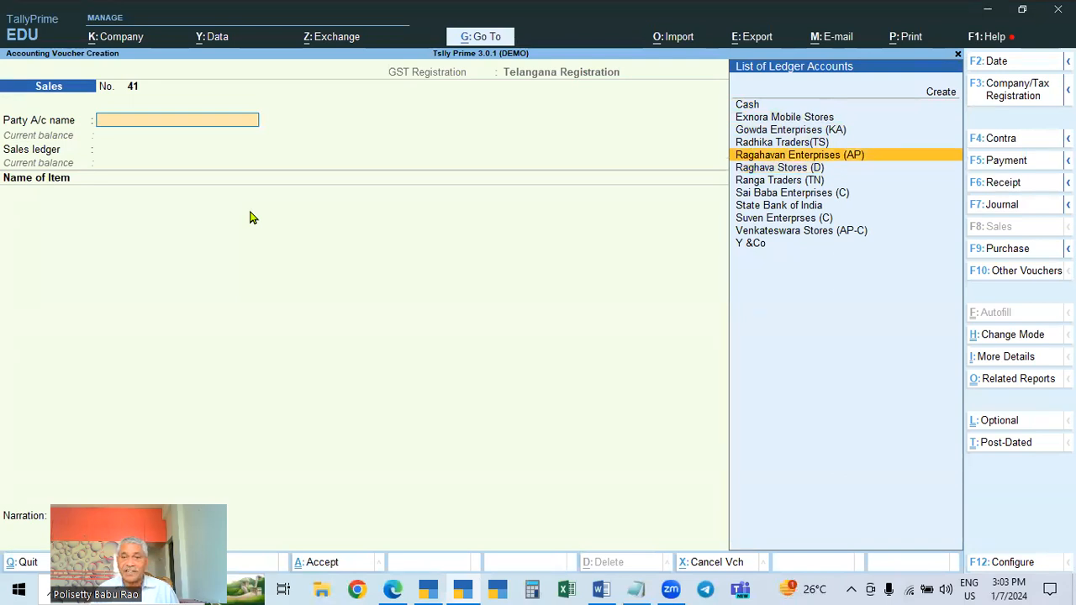
pyautogui.press('Return')
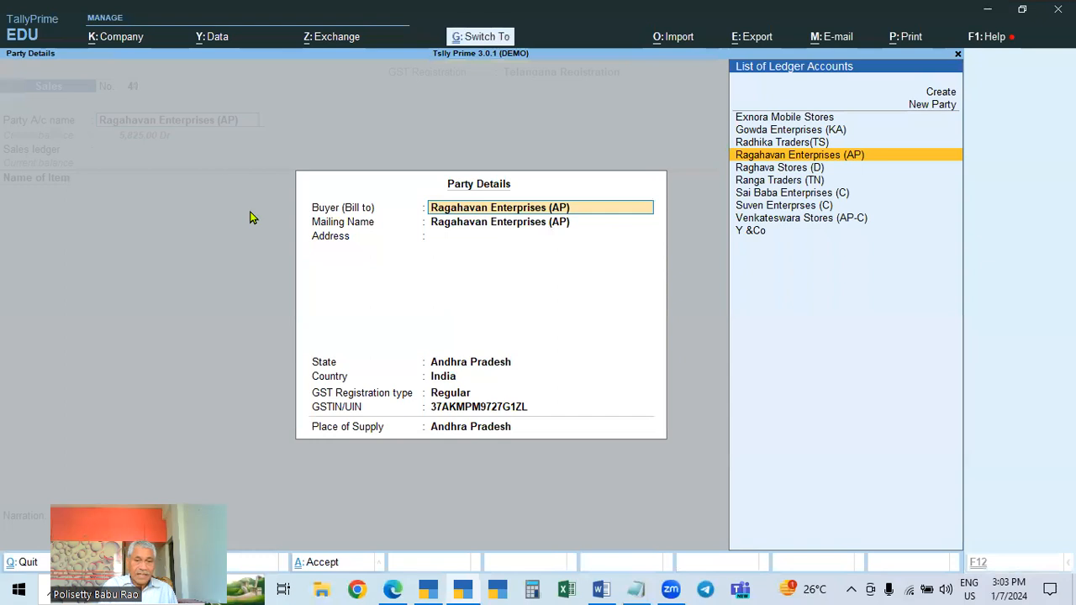
pyautogui.hotkey('ctrl', 'a')
pyautogui.press('Return')
# Add Mobile 2 at 2 Nos and rate 32,500.00, then add the IGST ledger
pyautogui.press('Down')
pyautogui.press('Down')
pyautogui.press('Down')
pyautogui.press('Down')
pyautogui.press('Down')
pyautogui.press('Return')
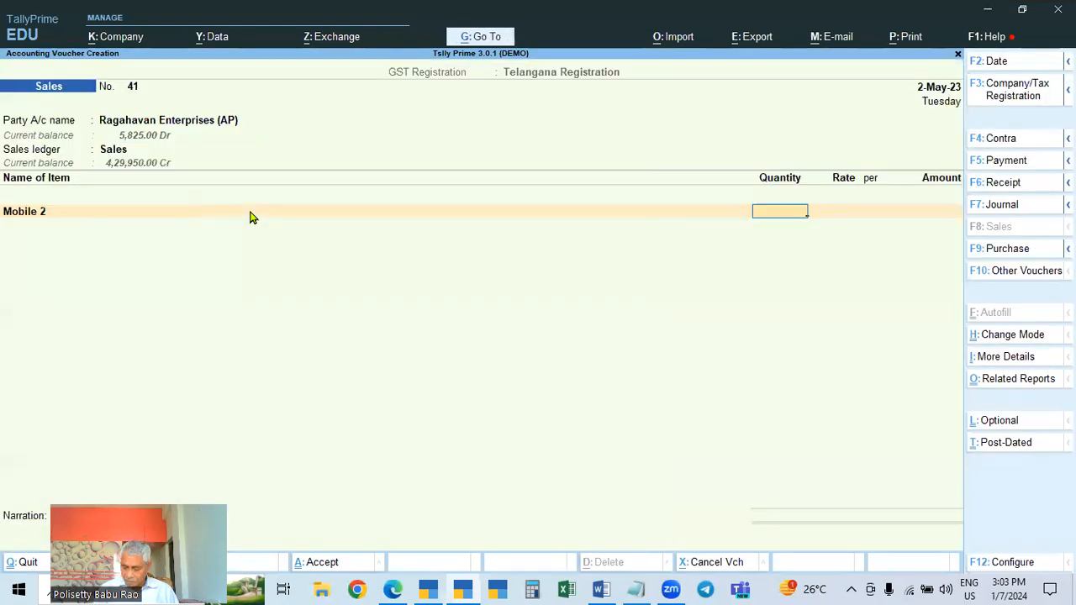
pyautogui.press('Return')
pyautogui.press('Return')
pyautogui.press('Return')
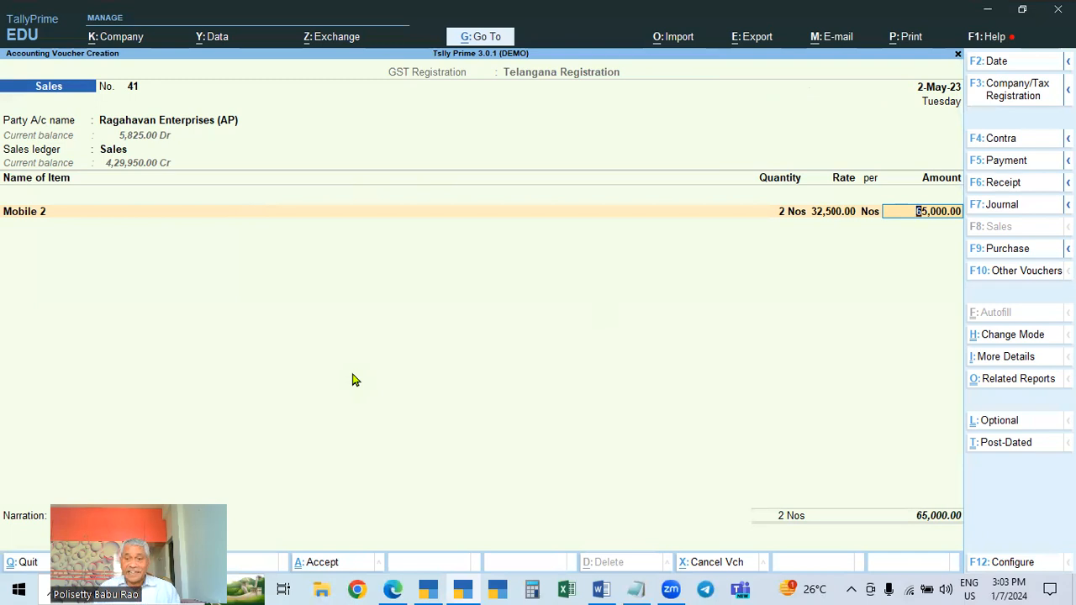
pyautogui.press('Return')
pyautogui.press('Return')
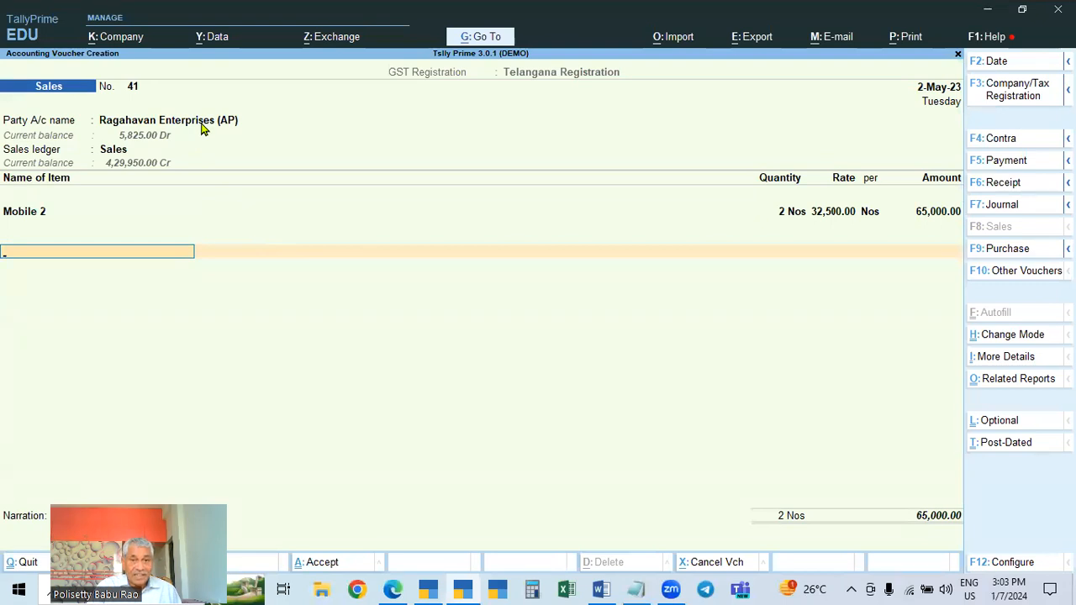
pyautogui.write('Igst')
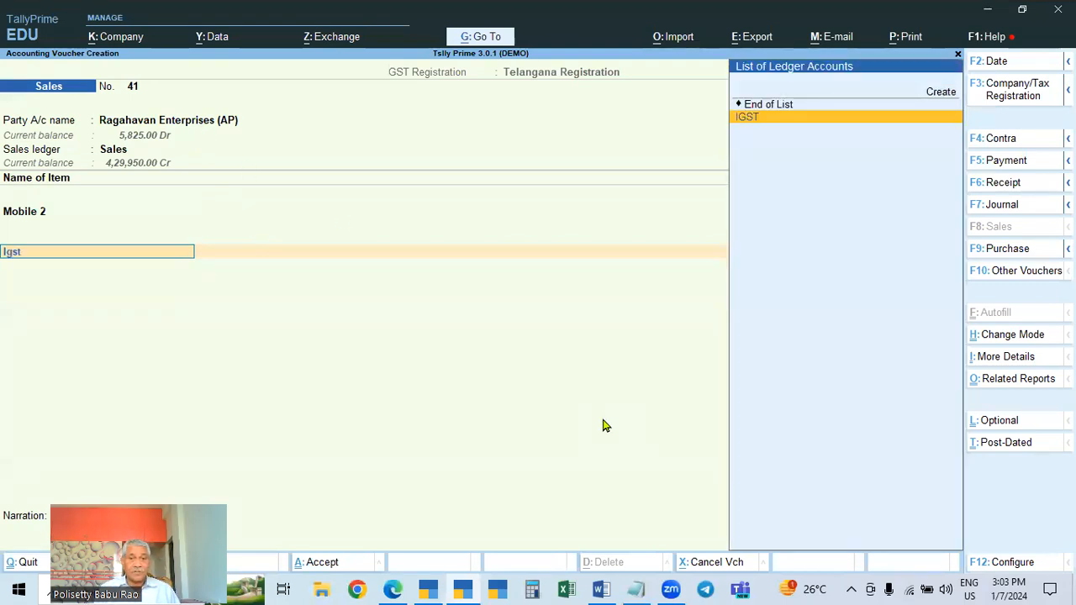
pyautogui.press('Return')
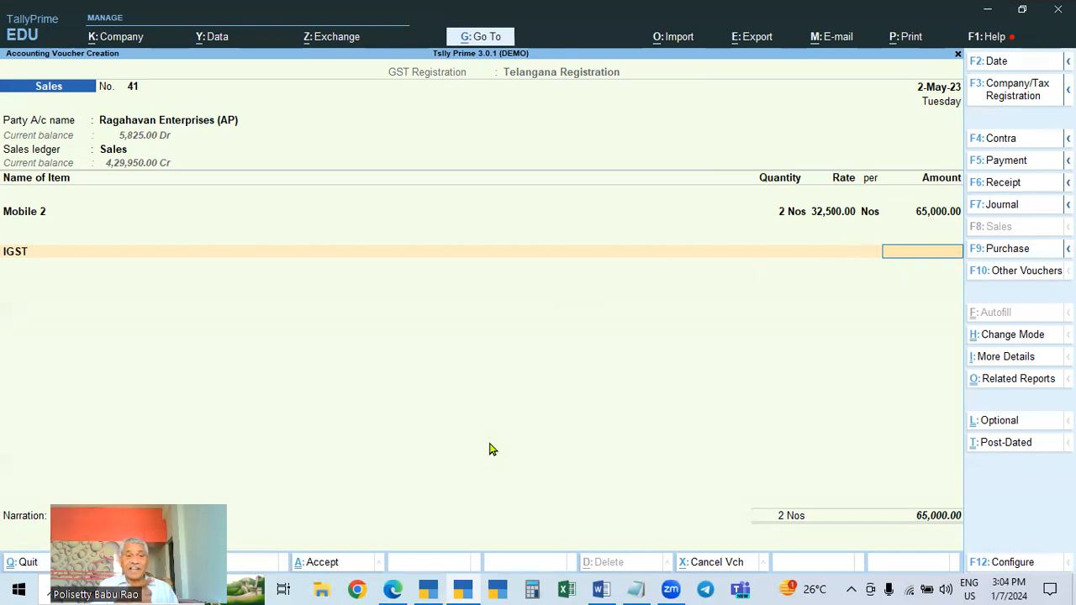
# Complete the 2-May-23 voucher's IGST line and bill-wise new reference, then accept the voucher
pyautogui.press('Return')
pyautogui.press('Return')
pyautogui.press('Return')
pyautogui.press('Return')
pyautogui.press('Return')
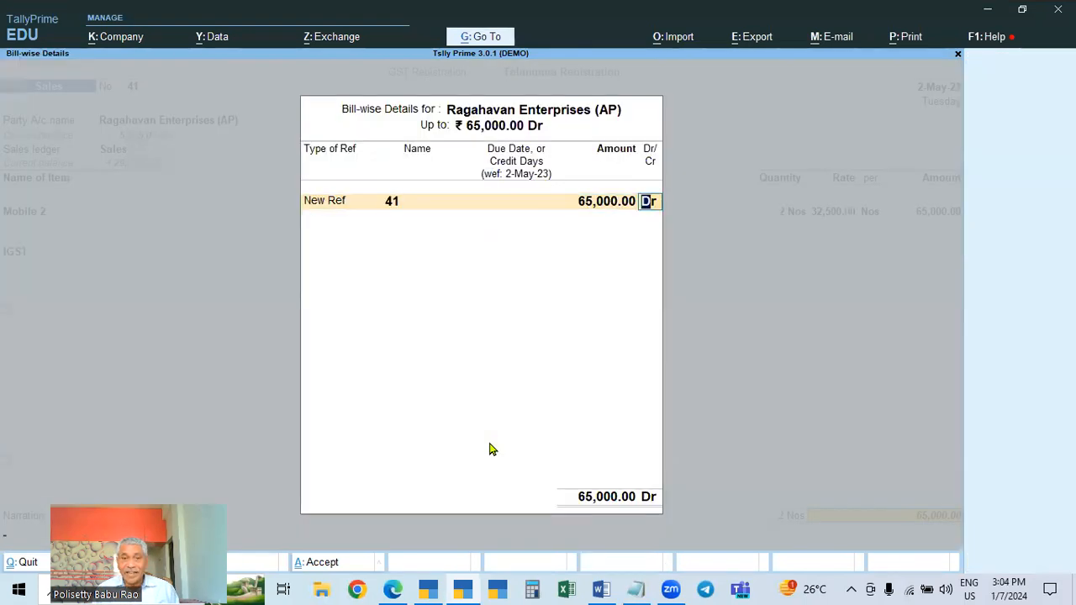
pyautogui.press('Return')
pyautogui.press('Return')
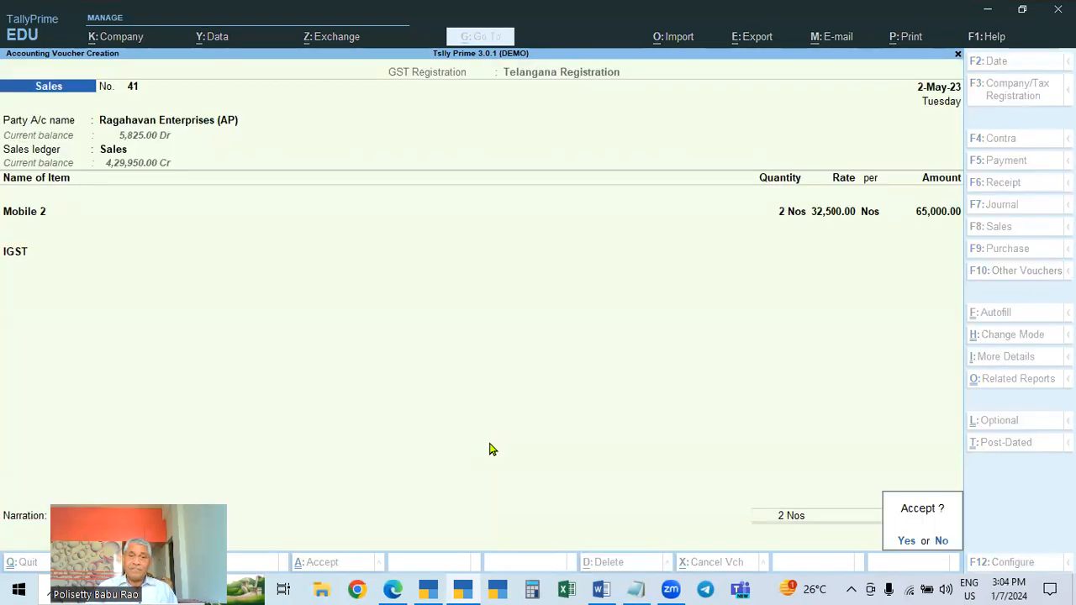
pyautogui.press('Return')
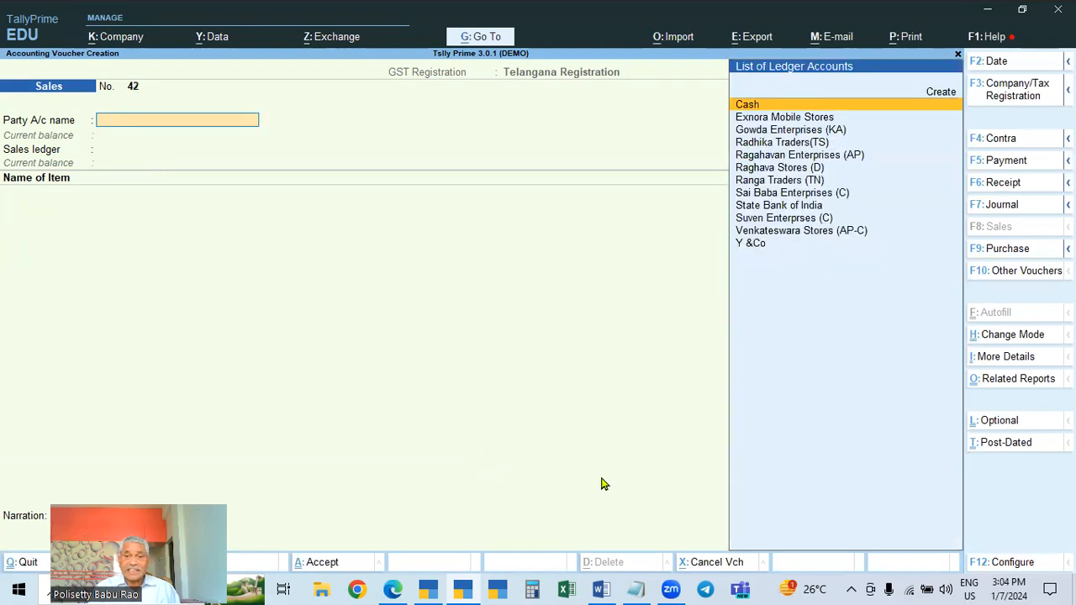
# Change the company's Telangana Registration type to Regular in the GST feature details
pyautogui.press('Escape')
pyautogui.press('Up')
pyautogui.press('Up')
pyautogui.press('Up')
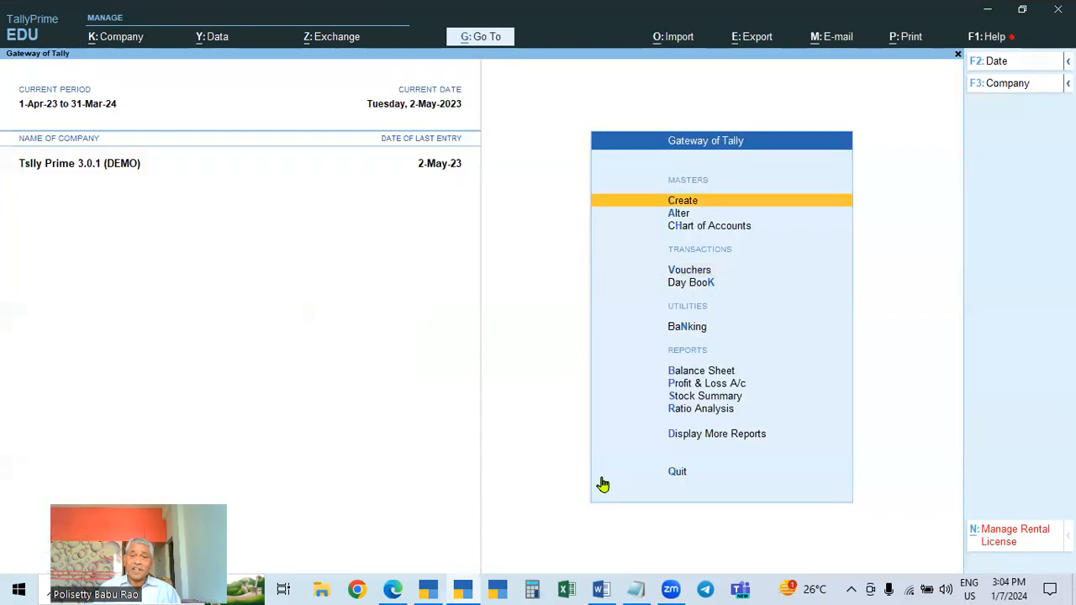
pyautogui.press('F11')
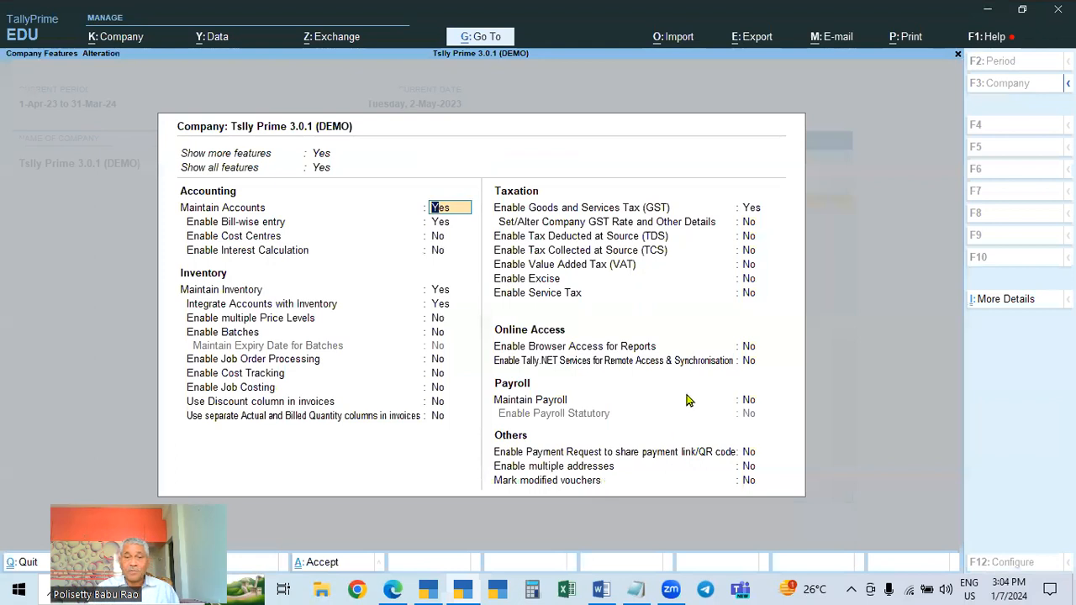
pyautogui.click(753, 210)
pyautogui.press('Return')
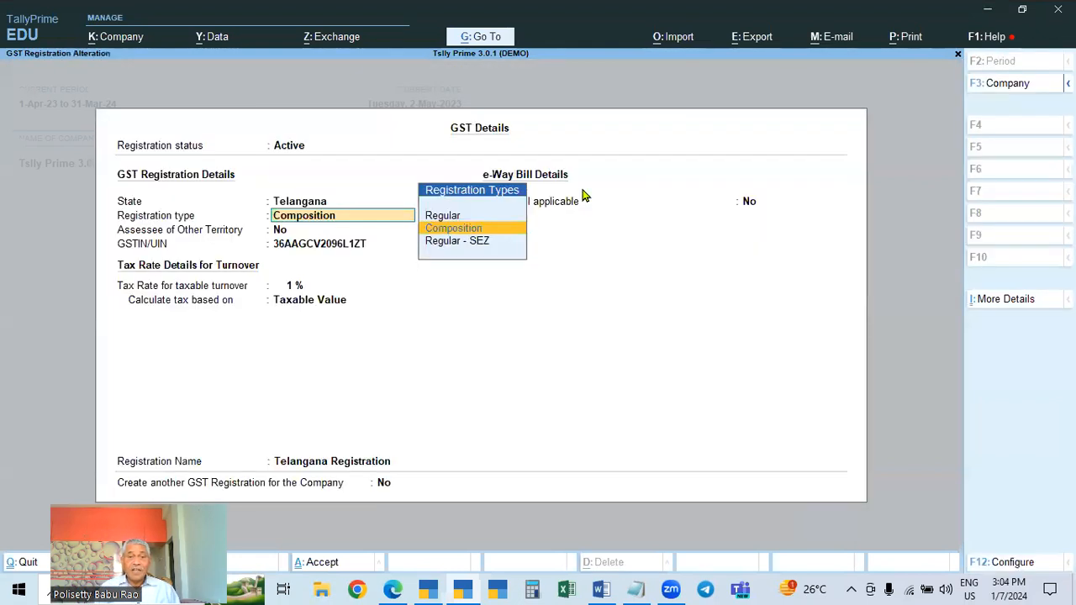
pyautogui.click(582, 193)
pyautogui.press('Up')
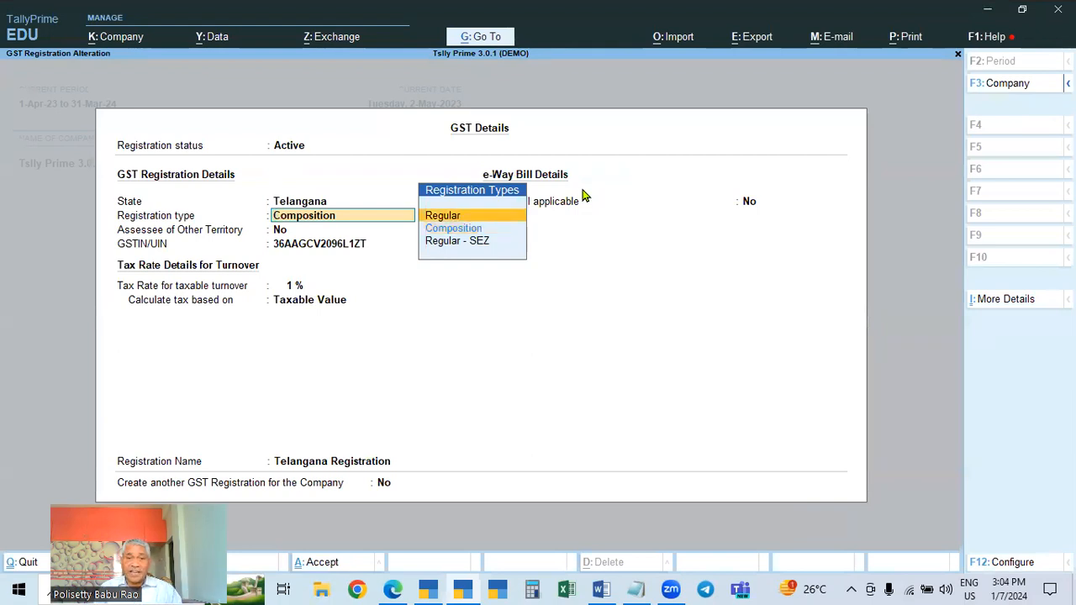
pyautogui.press('Return')
pyautogui.press('Return')
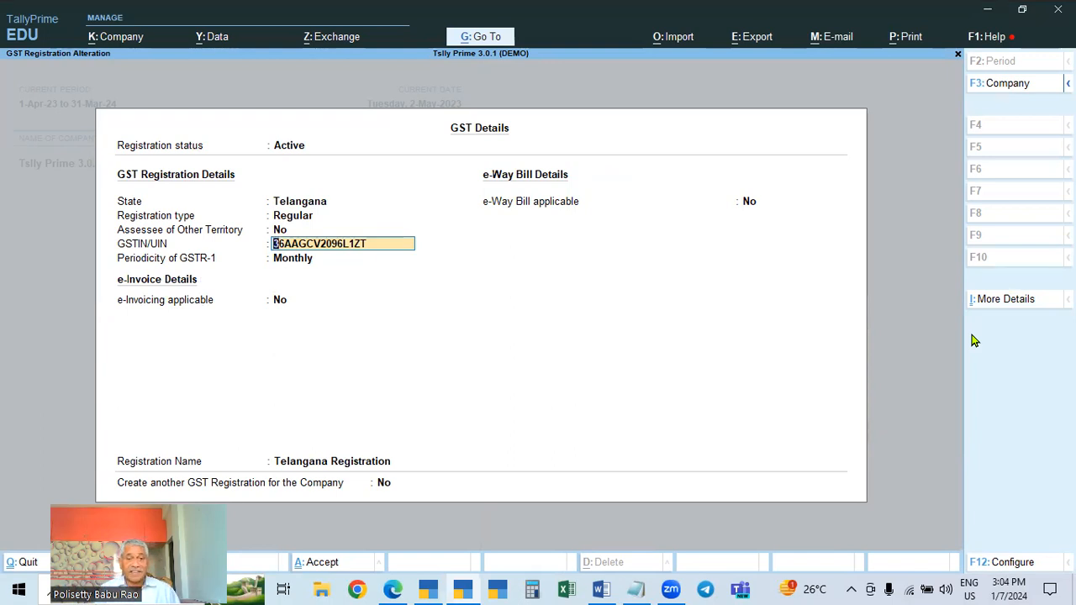
# Make the revised GST details effective from 1-Jun-23 and save the company feature changes
pyautogui.press('Return')
pyautogui.hotkey('ctrl', 'a')
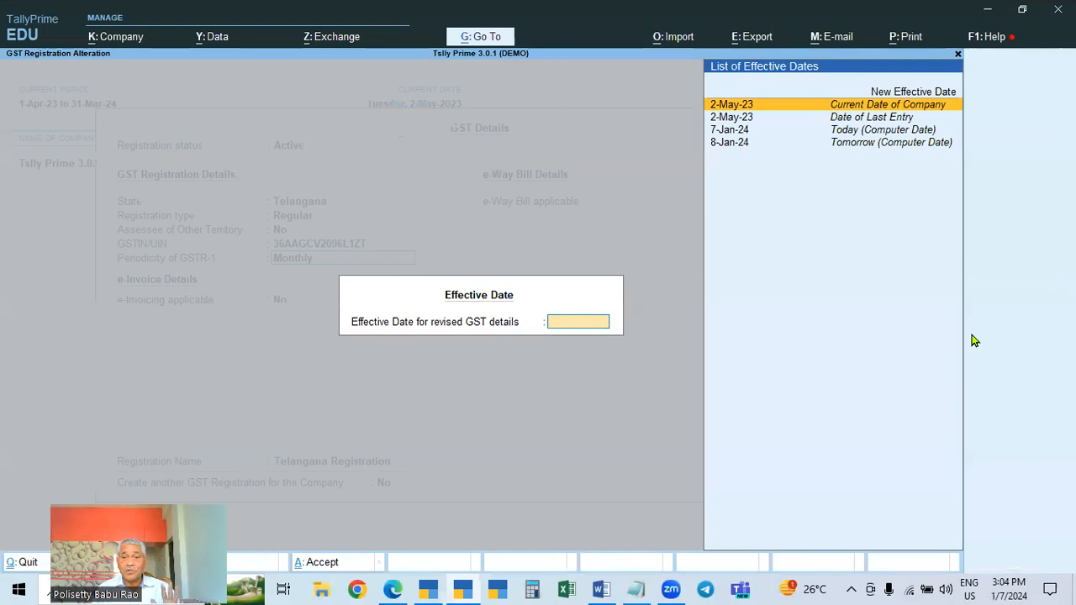
pyautogui.press('Up')
pyautogui.press('Return')
pyautogui.write('1.6')
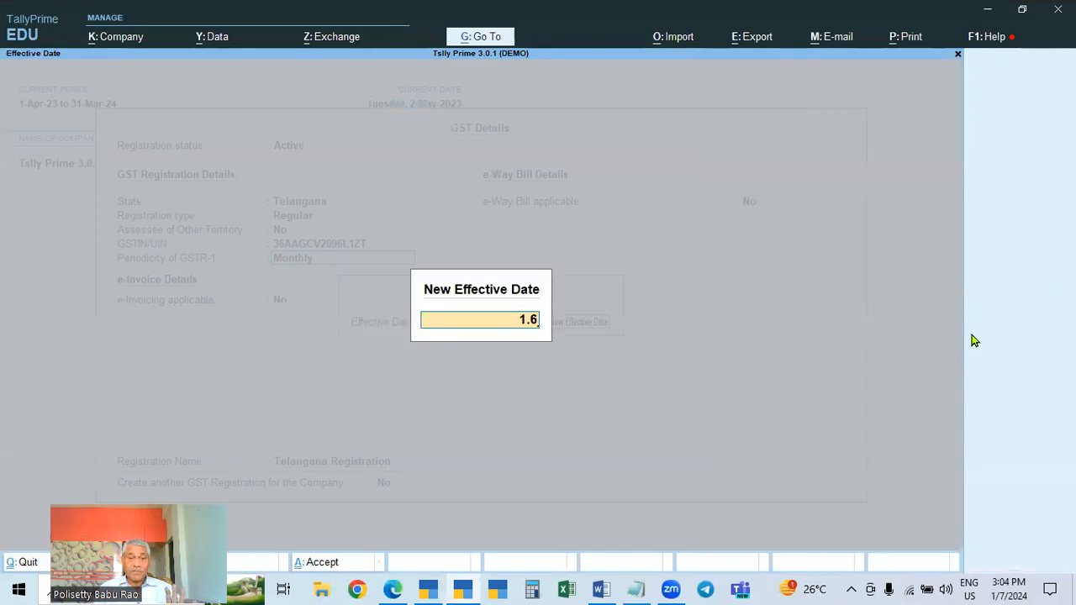
pyautogui.press('Return')
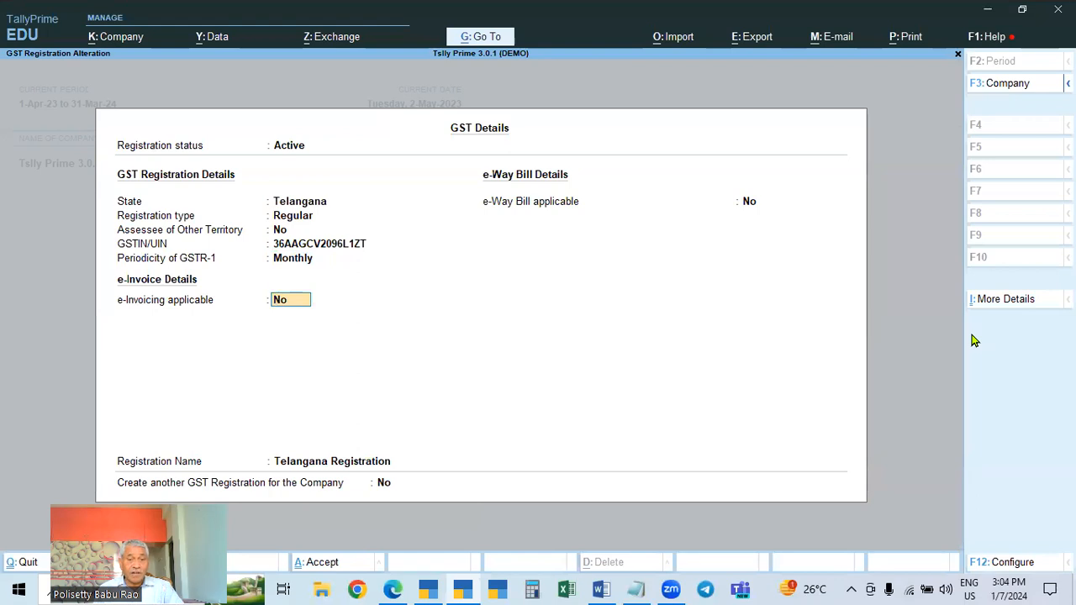
pyautogui.press('Return')
pyautogui.press('ctrl')
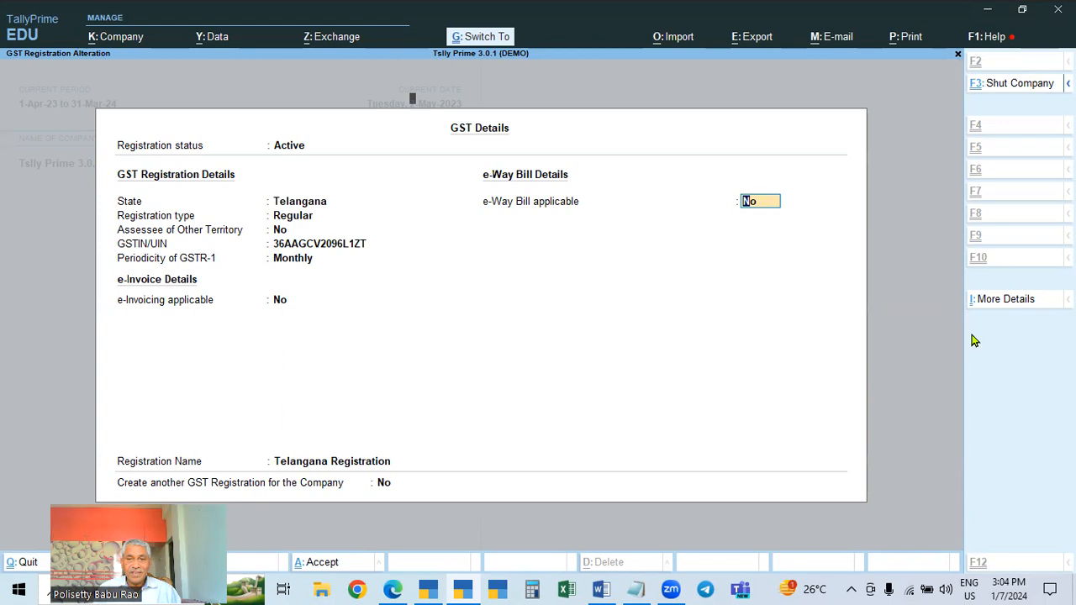
pyautogui.hotkey('ctrl', 'a')
pyautogui.press('Escape')
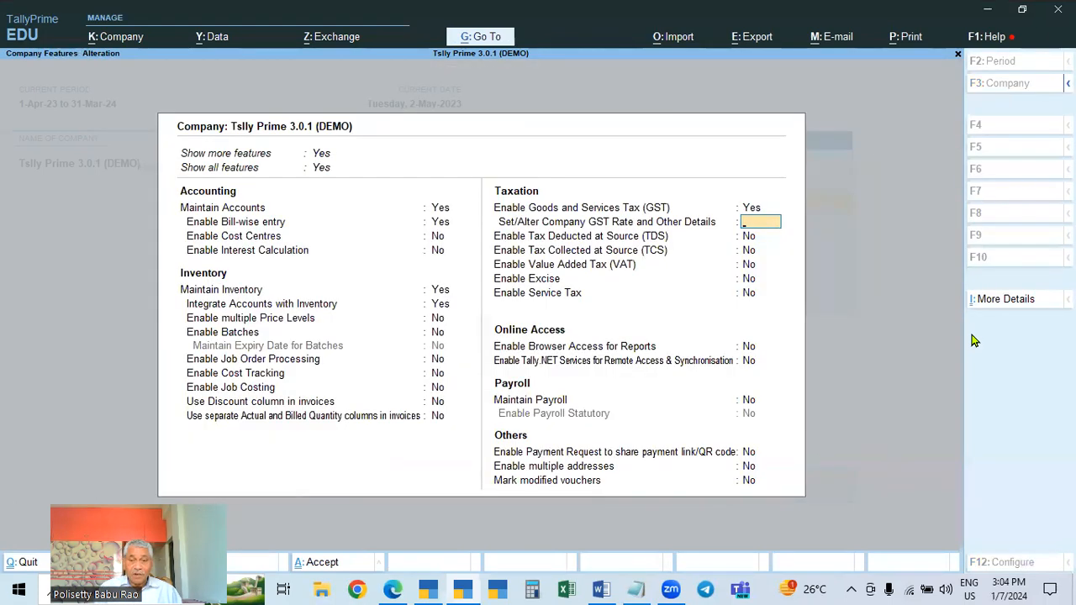
pyautogui.press('Escape')
pyautogui.press('y')
pyautogui.press('Down')
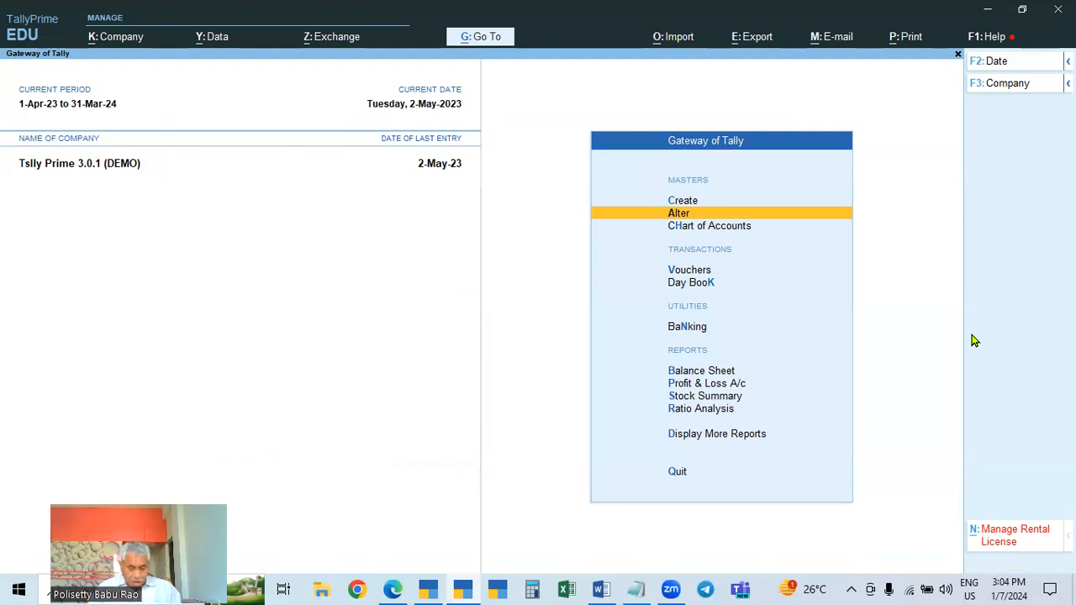
# Start a sales voucher dated 1-Jun-23 for Raghava Stores (D) with Sales as the sales ledger
pyautogui.press('v')
pyautogui.press('F2')
pyautogui.write('61.6')
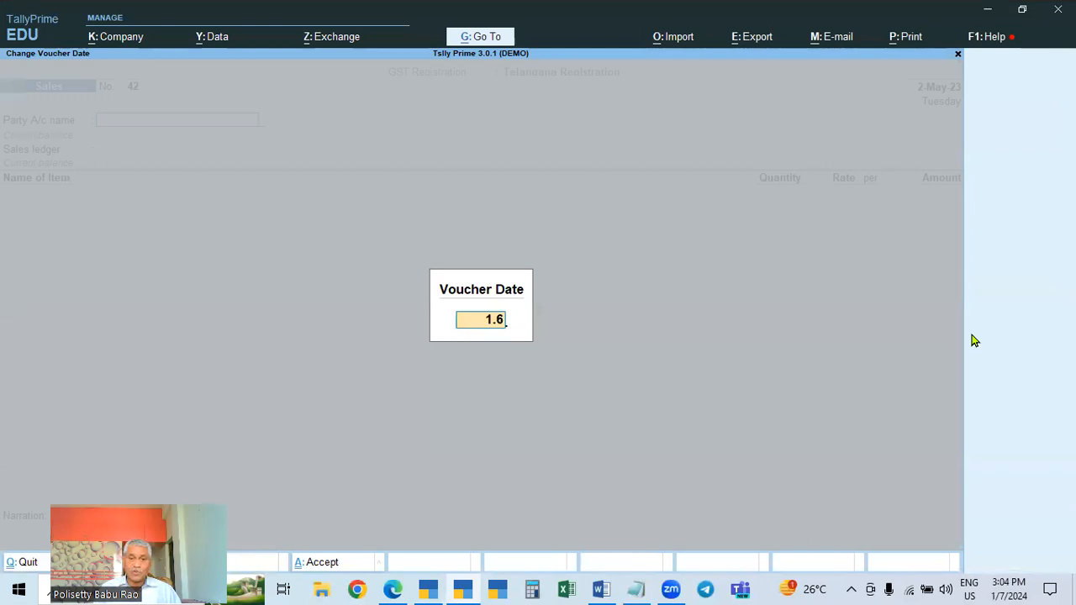
pyautogui.press('Return')
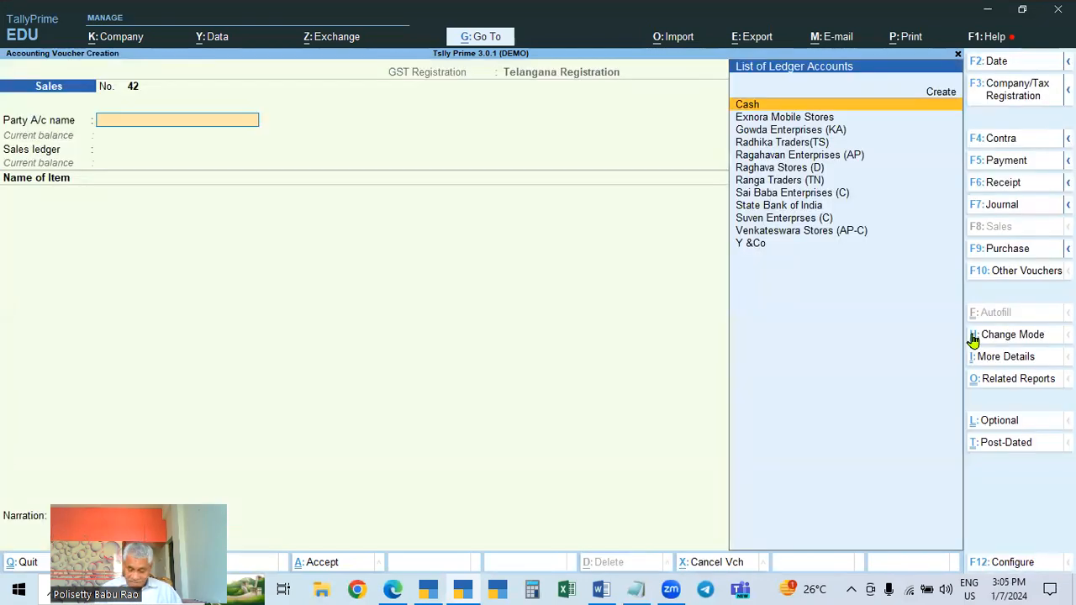
pyautogui.press('Down')
pyautogui.press('Down')
pyautogui.press('Down')
pyautogui.press('Down')
pyautogui.press('Down')
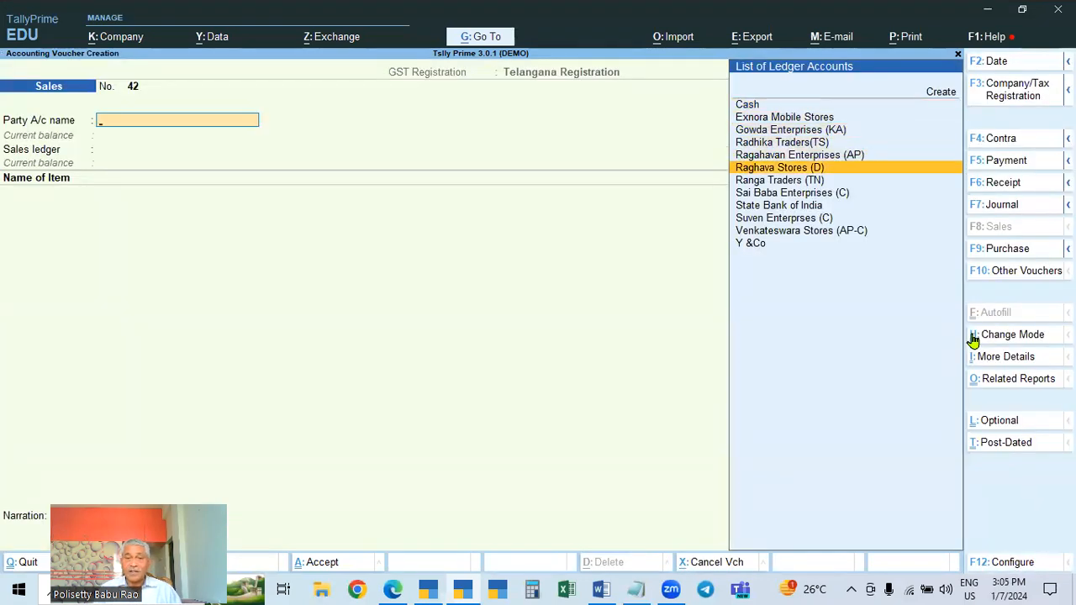
pyautogui.press('Return')
pyautogui.hotkey('ctrl', 'a')
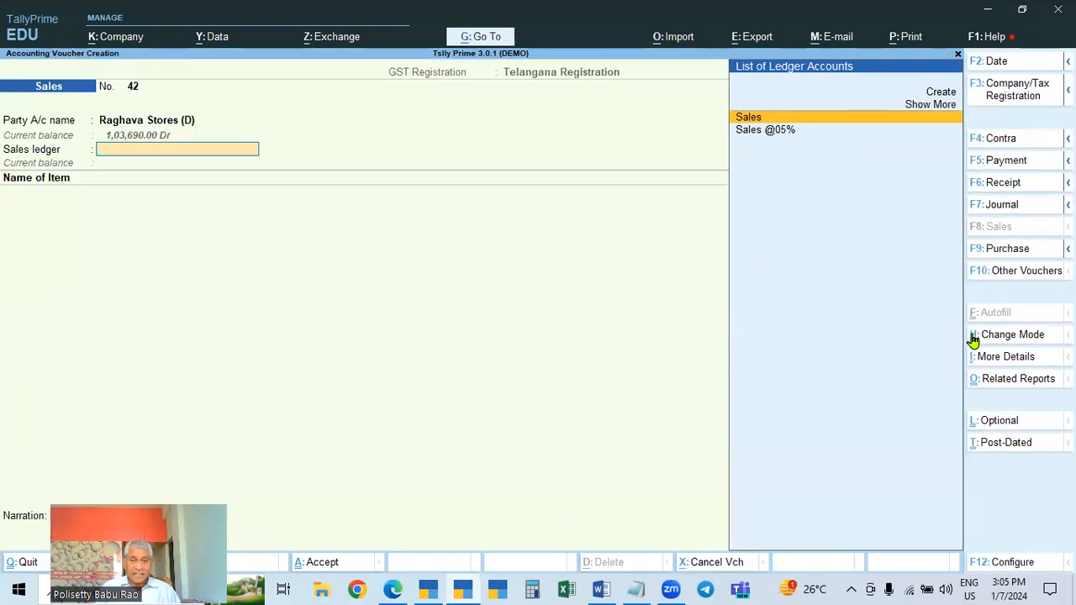
pyautogui.press('Return')
# Add Mobile 1 at 2 Nos and rate 25,000.00, keeping the GST rate details as per masters
pyautogui.press('Down')
pyautogui.press('Down')
pyautogui.press('Down')
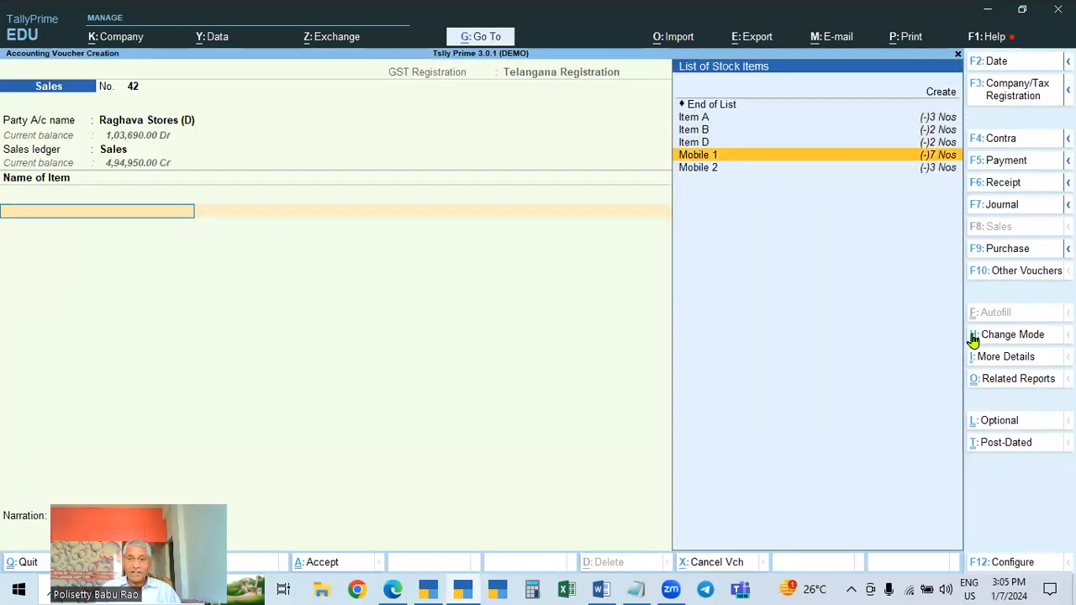
pyautogui.press('Return')
pyautogui.write('2')
pyautogui.press('Return')
pyautogui.press('Return')
pyautogui.press('Return')
pyautogui.press('Return')
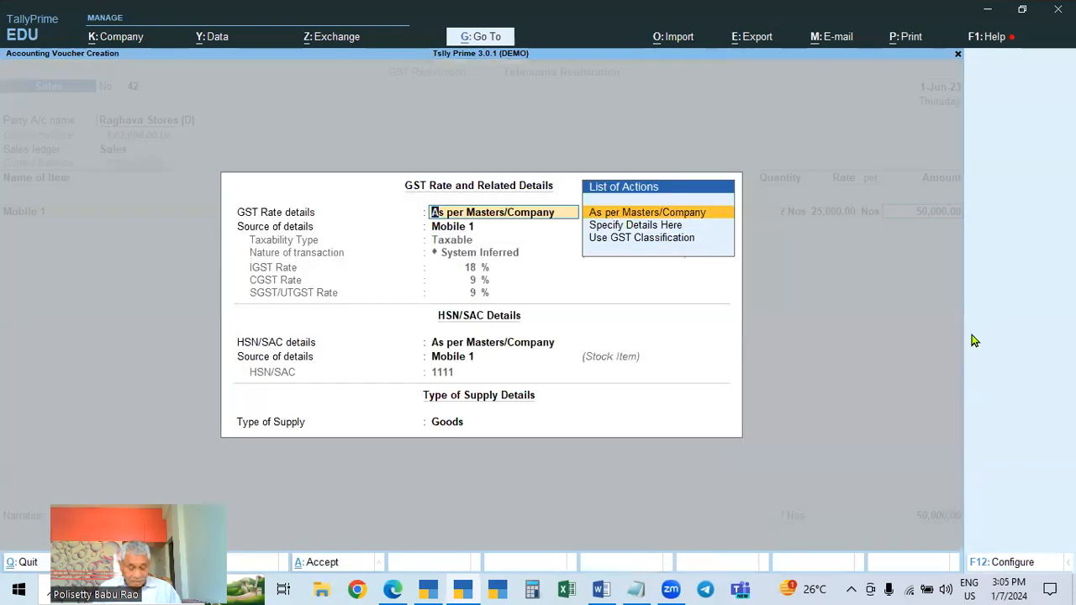
pyautogui.press('Return')
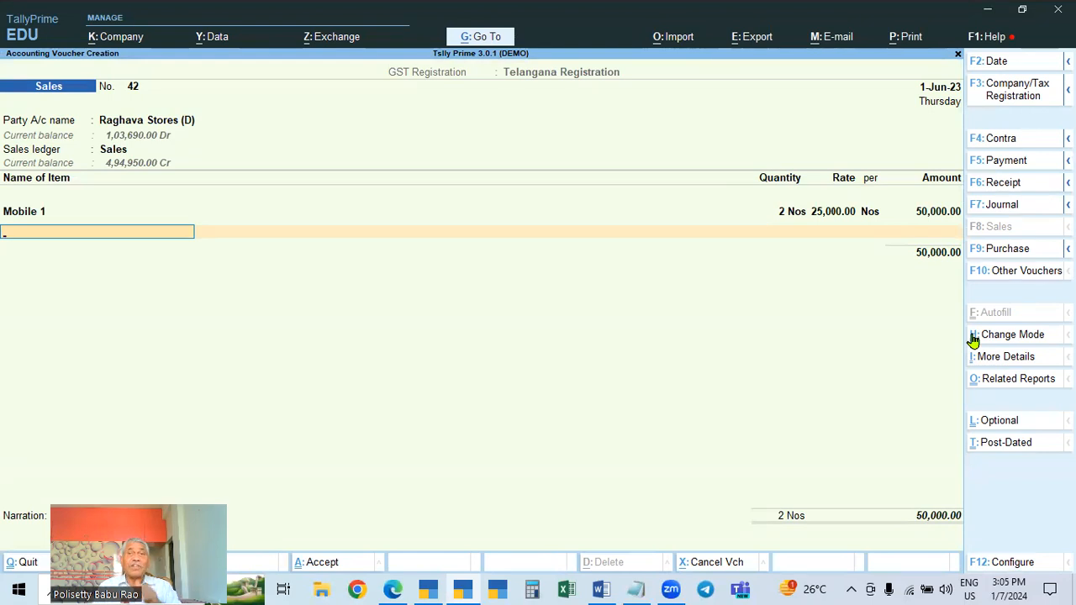
pyautogui.press('Return')
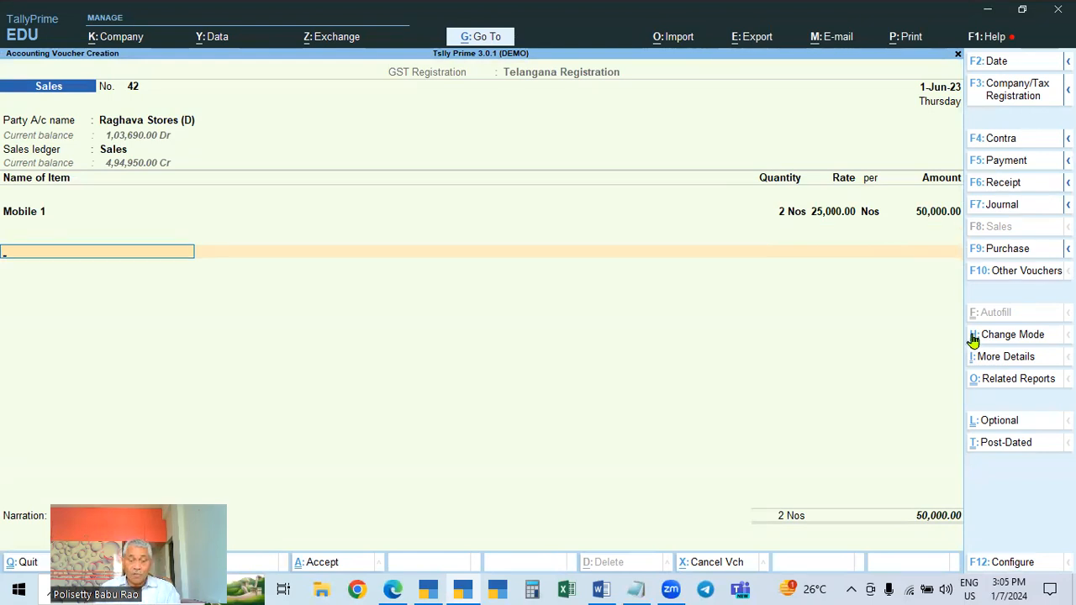
# Add the CGST and SGST ledgers to the voucher
pyautogui.write('cgst')
pyautogui.press('Return')
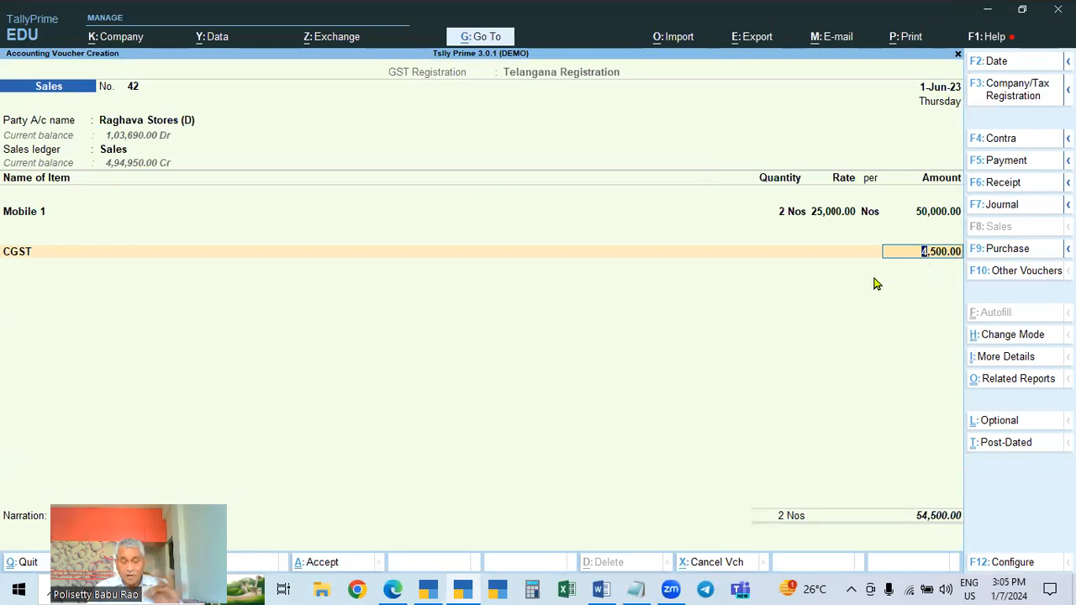
pyautogui.press('Return')
pyautogui.press('Return')
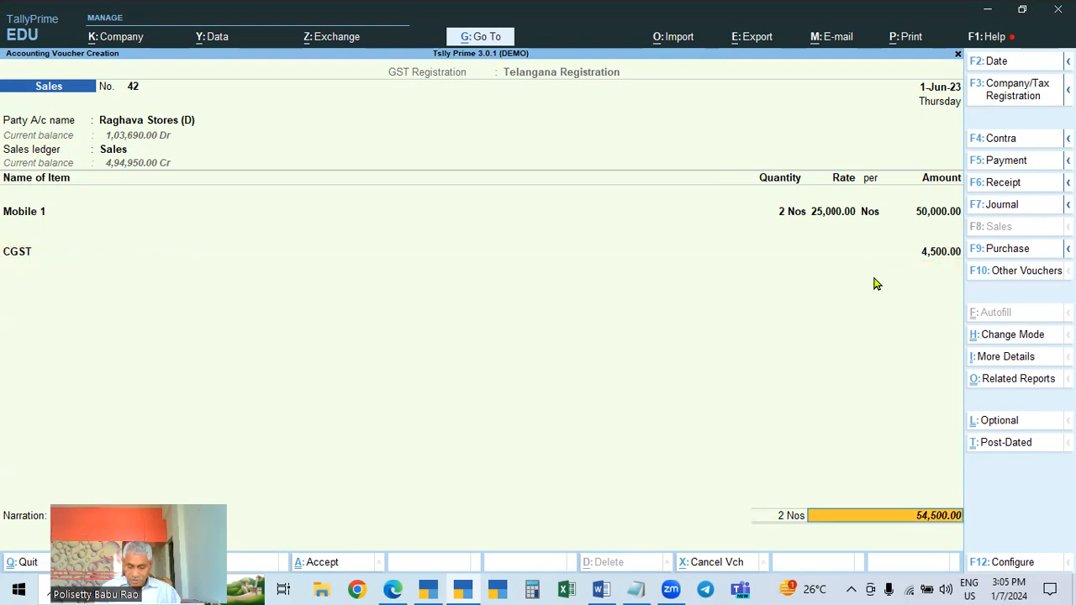
pyautogui.press('BackSpace')
pyautogui.press('Return')
pyautogui.write('sgst')
pyautogui.press('Return')
# Accept the 1-Jun-23 sales voucher with a new bill-wise reference
pyautogui.press('Return')
pyautogui.press('Return')
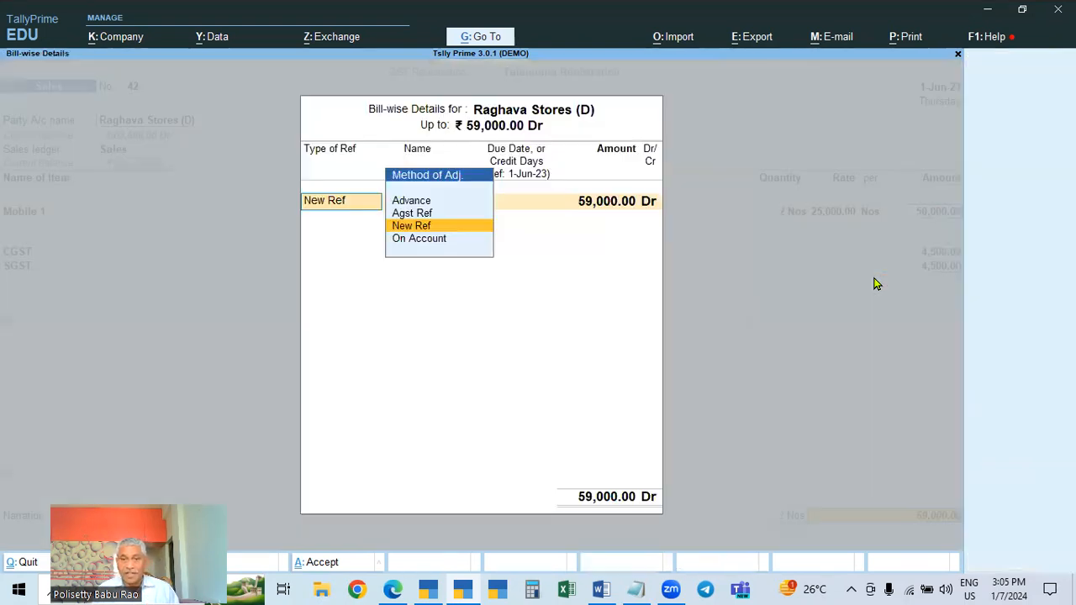
pyautogui.press('Return')
pyautogui.press('Return')
pyautogui.press('Return')
pyautogui.press('Return')
pyautogui.press('Return')
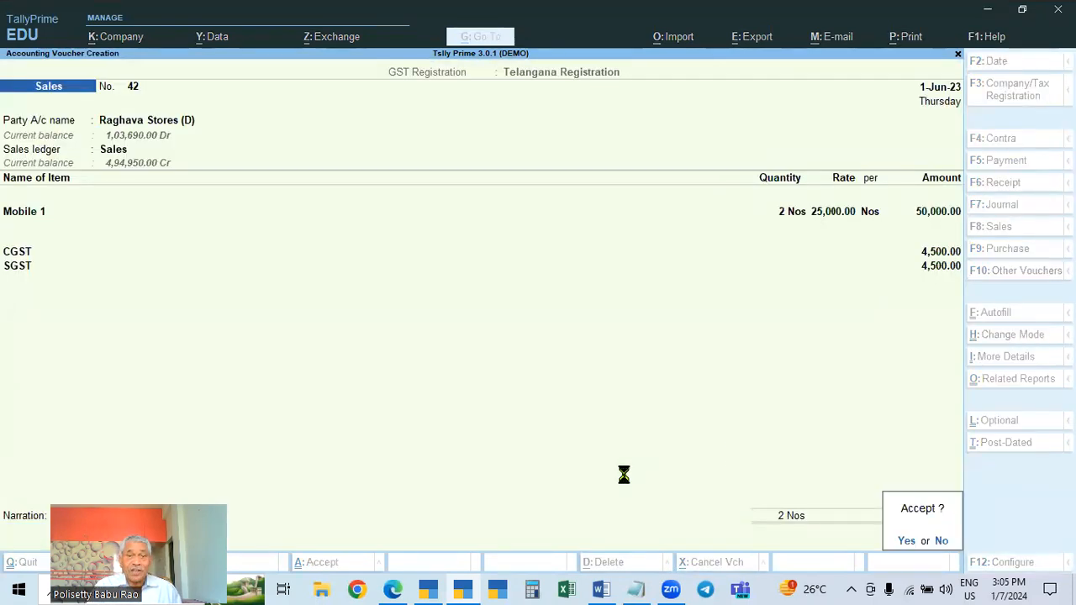
pyautogui.press('Return')
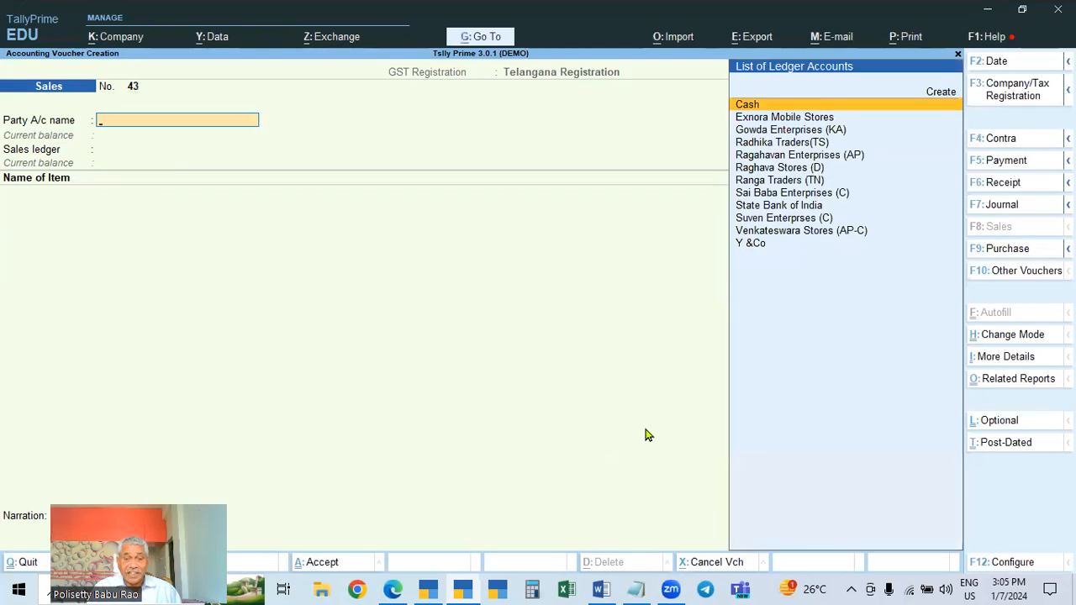
# Switch to the Word notes, highlight item 15 on company registration history, and return to Tally
pyautogui.click(599, 589)
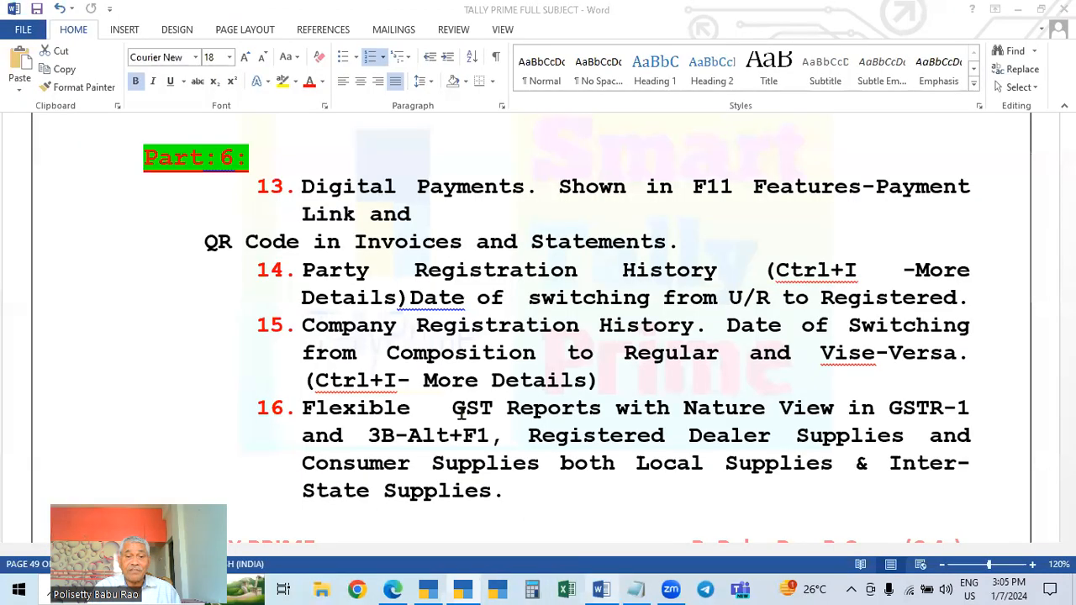
pyautogui.tripleClick(618, 320)
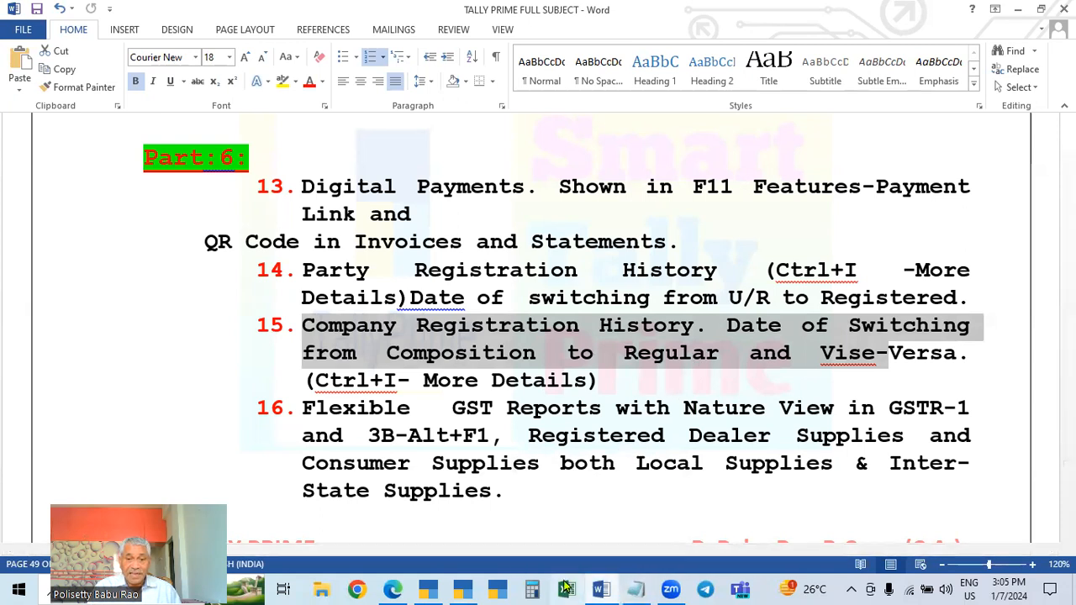
pyautogui.click(462, 590)
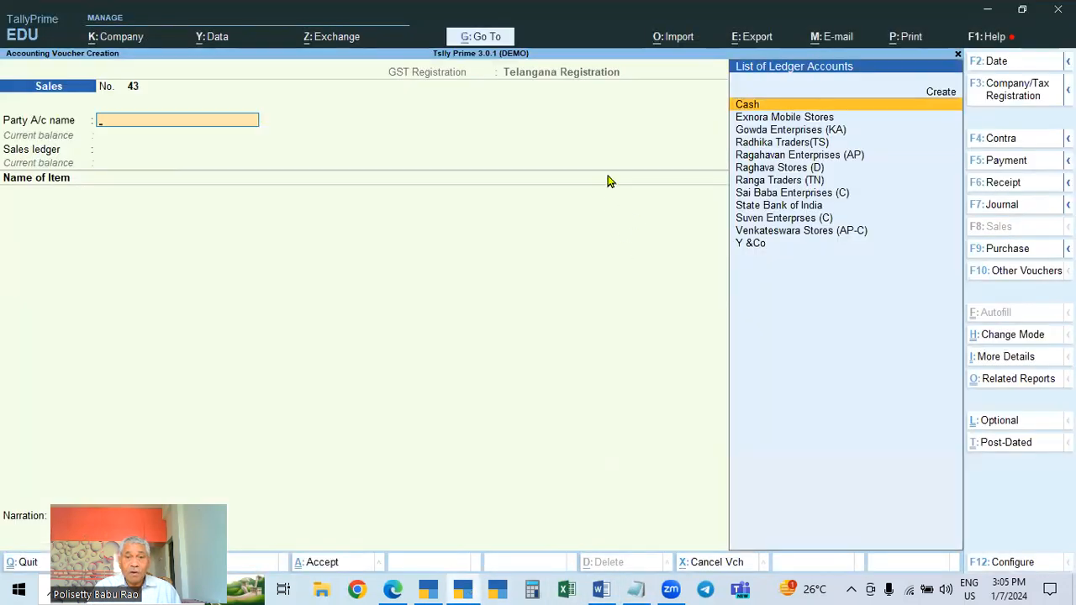
# Leave the blank sales voucher and open the company's GST registration details through the company features
pyautogui.press('Escape')
pyautogui.press('Return')
pyautogui.press('Up')
pyautogui.press('Up')
pyautogui.press('Up')
pyautogui.press('Down')
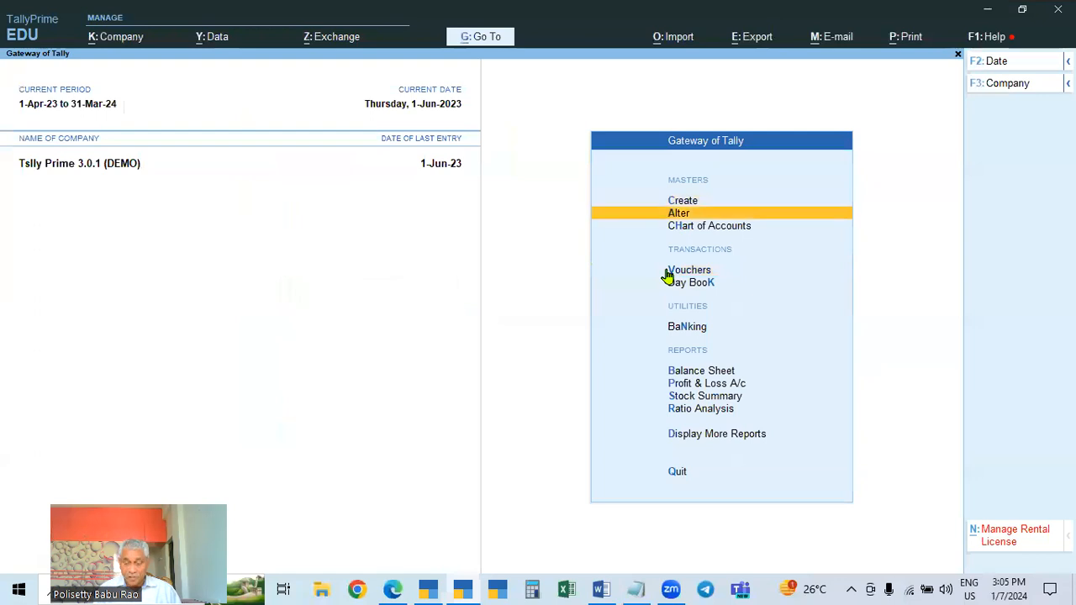
pyautogui.press('Escape')
pyautogui.press('Escape')
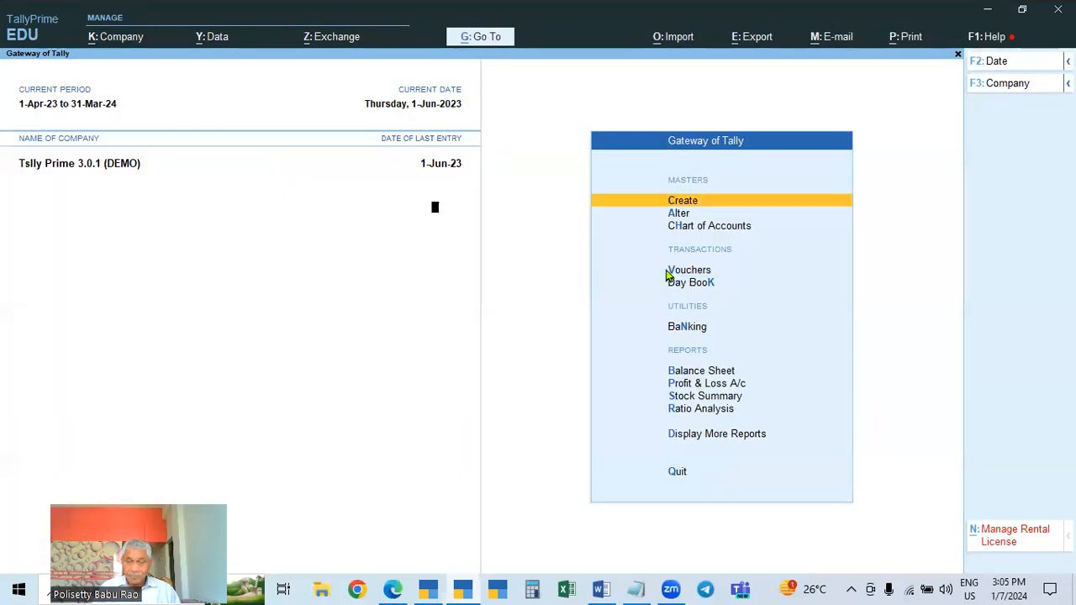
pyautogui.press('F11')
pyautogui.click(752, 210)
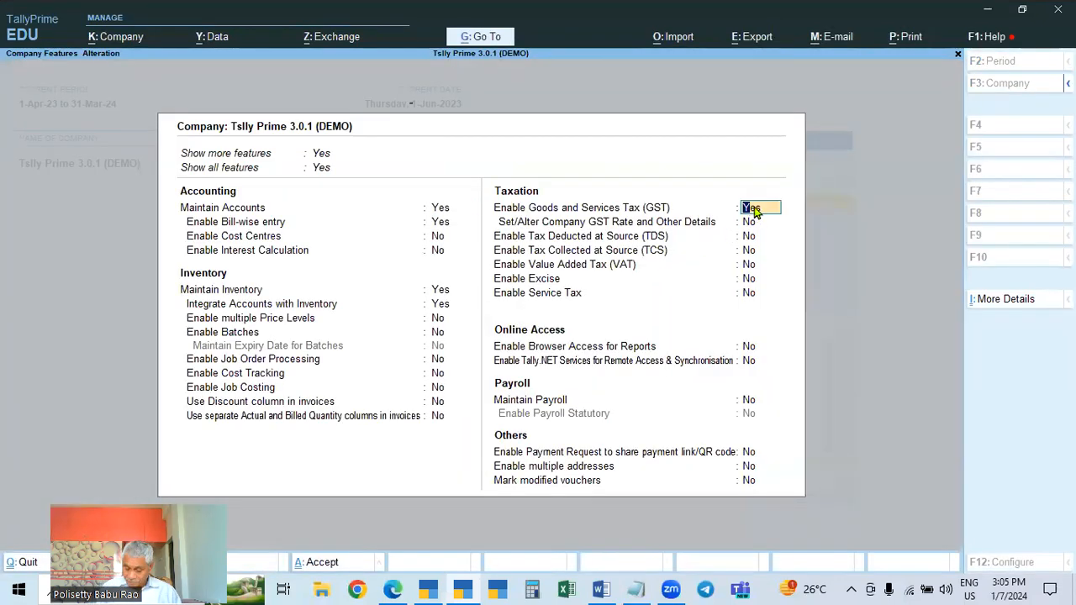
pyautogui.press('Return')
pyautogui.press('Down')
pyautogui.press('Down')
pyautogui.press('Return')
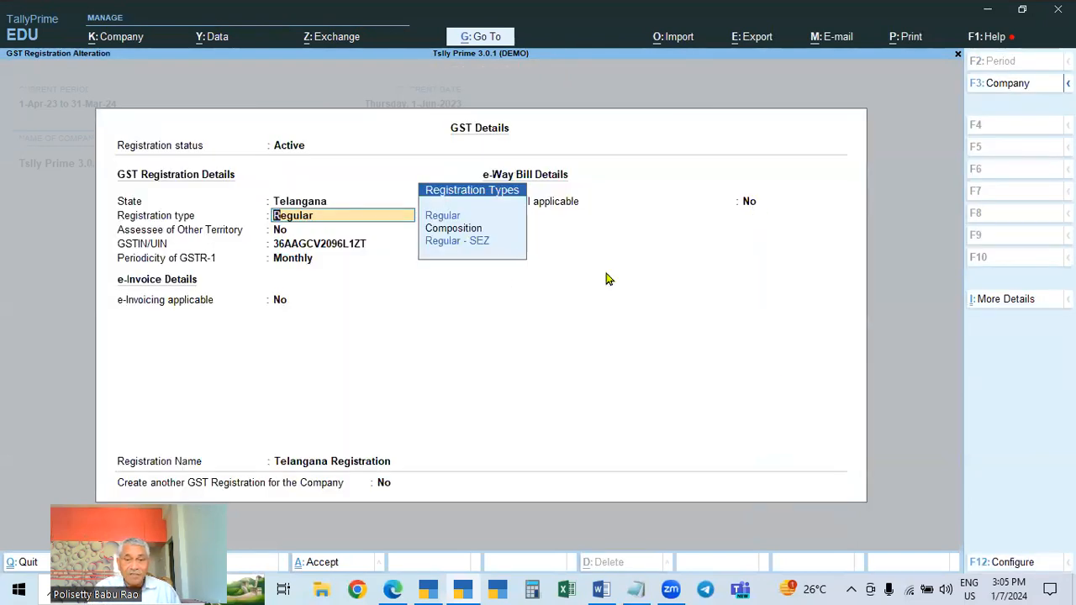
# Open the GST Registration Details (History) under more details and review the effective-date rows before accepting
pyautogui.click(1003, 303)
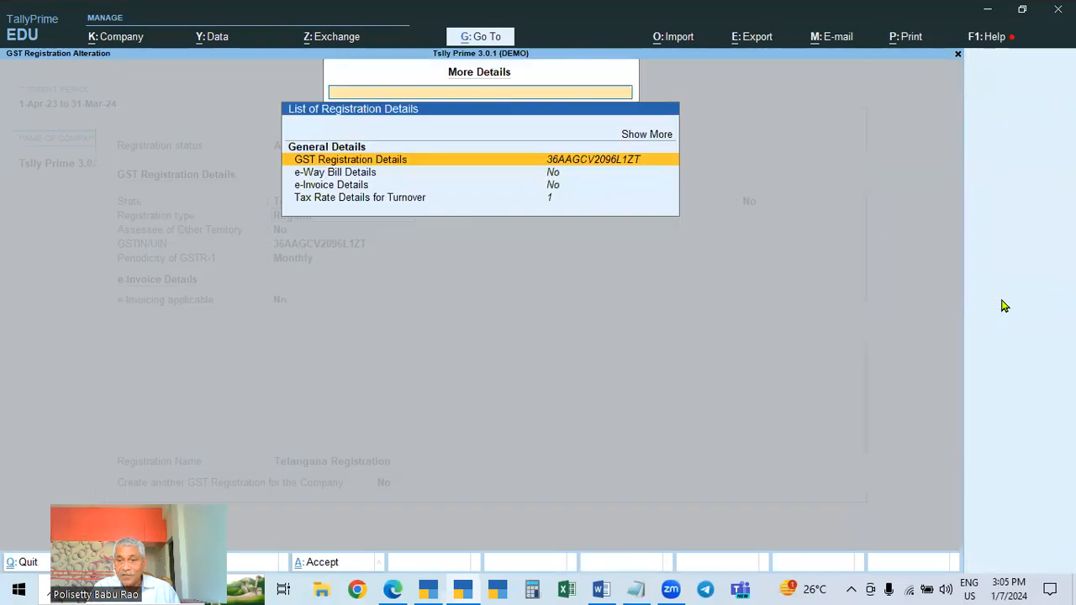
pyautogui.click(648, 132)
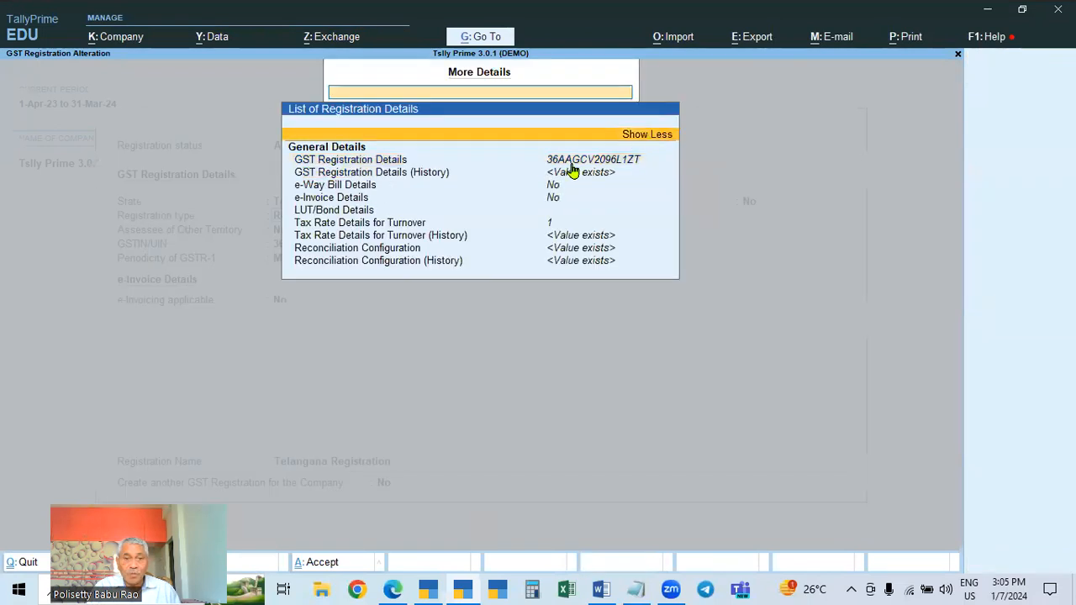
pyautogui.click(401, 173)
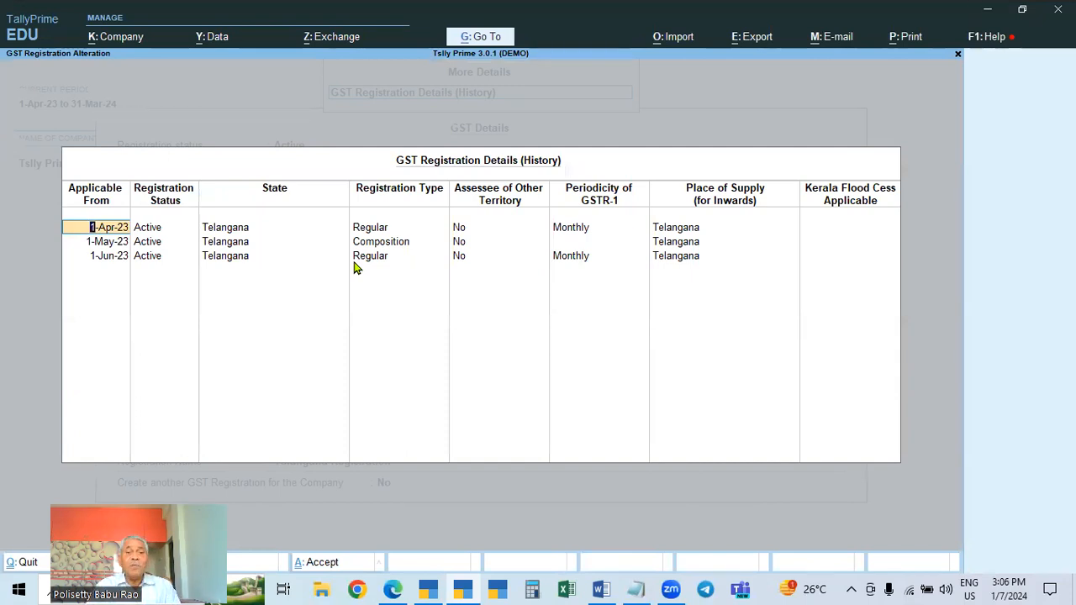
pyautogui.click(375, 256)
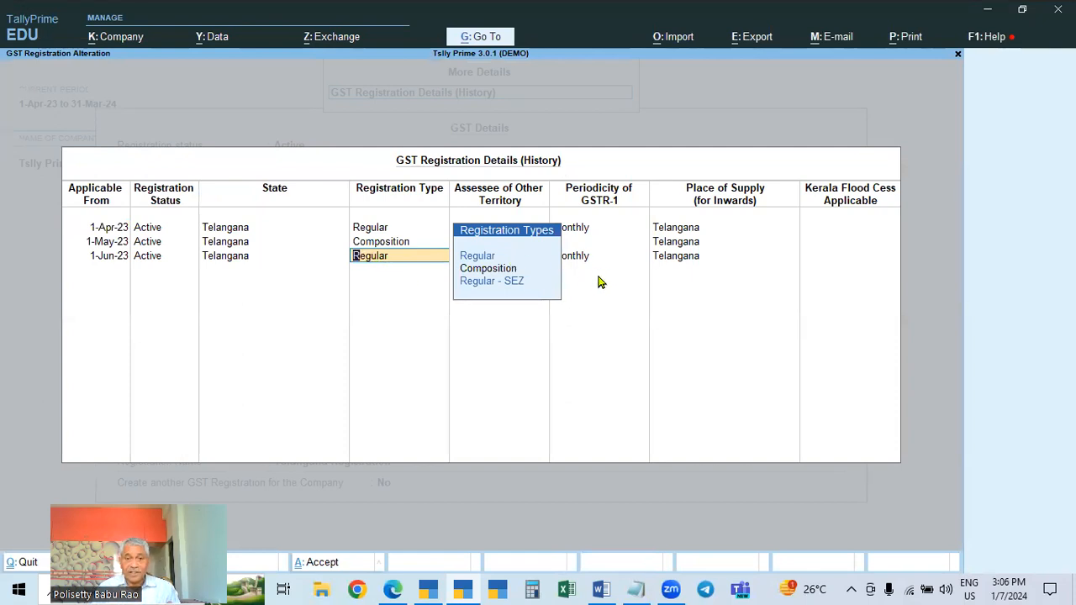
pyautogui.press('Return')
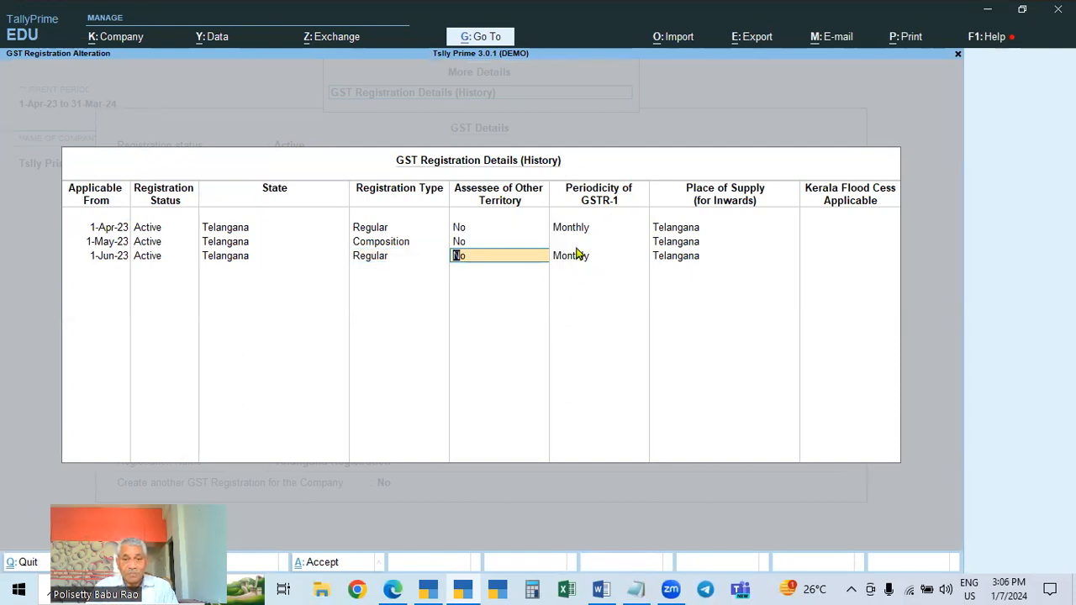
pyautogui.click(576, 248)
pyautogui.click(567, 262)
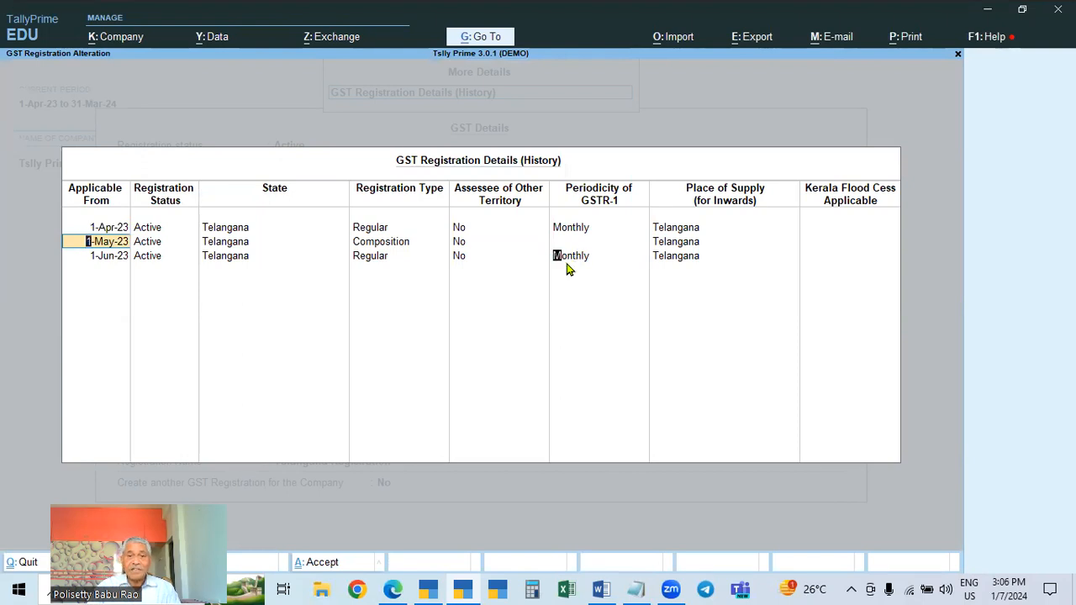
pyautogui.press('Return')
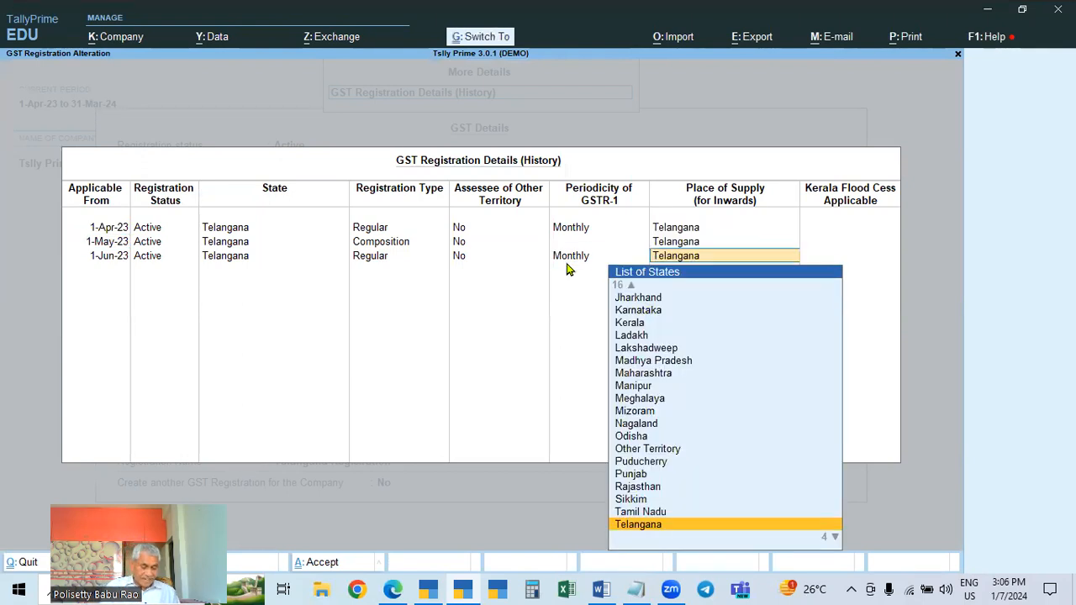
pyautogui.hotkey('ctrl', 'a')
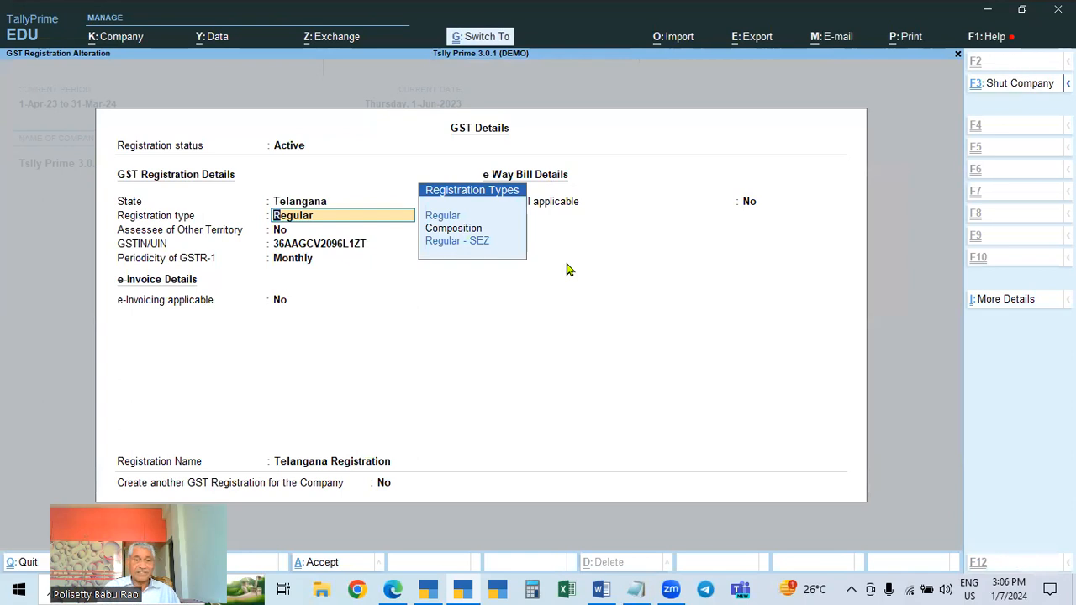
pyautogui.hotkey('ctrl', 'a')
# Switch to the Word notes and scroll past item 16 to the following GST report points
pyautogui.click(600, 590)
pyautogui.tripleClick(393, 364)
pyautogui.scroll(-3, 529, 363)
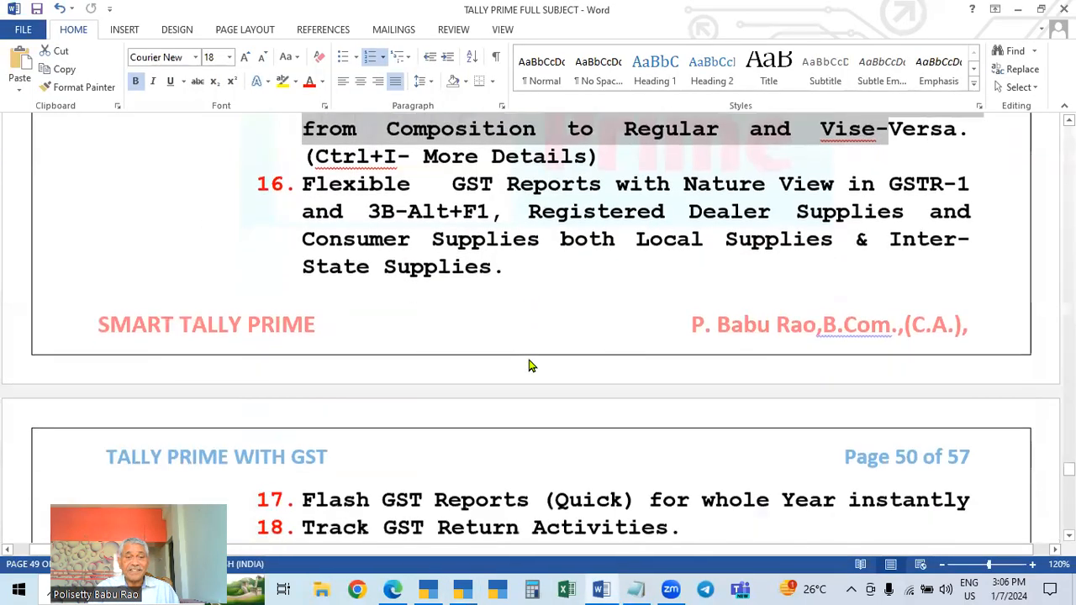
pyautogui.scroll(-1, 530, 366)
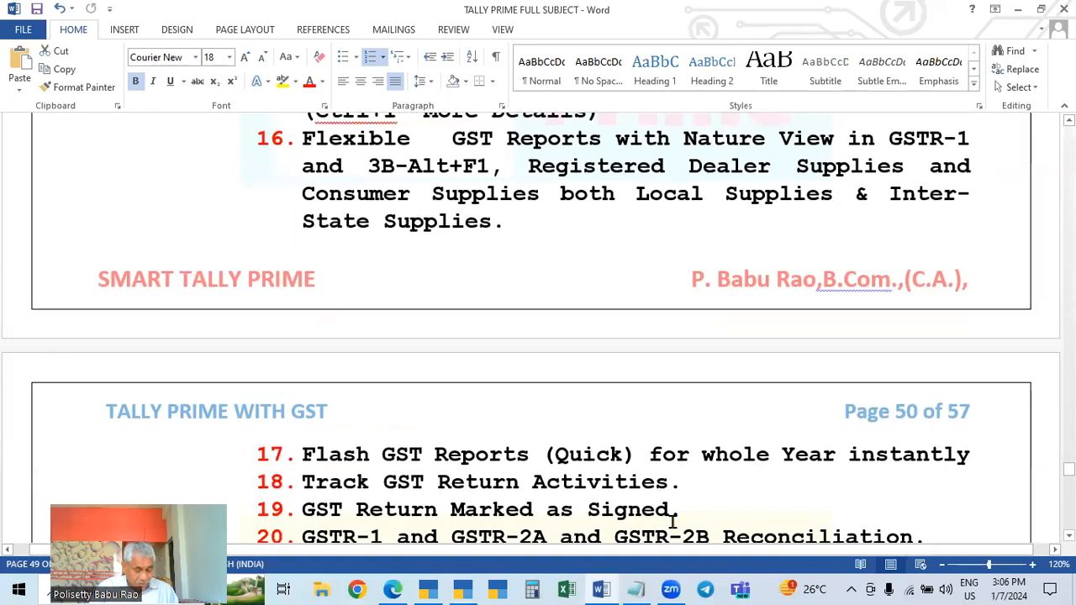
# Return to Tally and close the company features back to the Gateway of Tally
pyautogui.hotkey('alt', 'Tab')
pyautogui.press('Escape')
pyautogui.press('Escape')
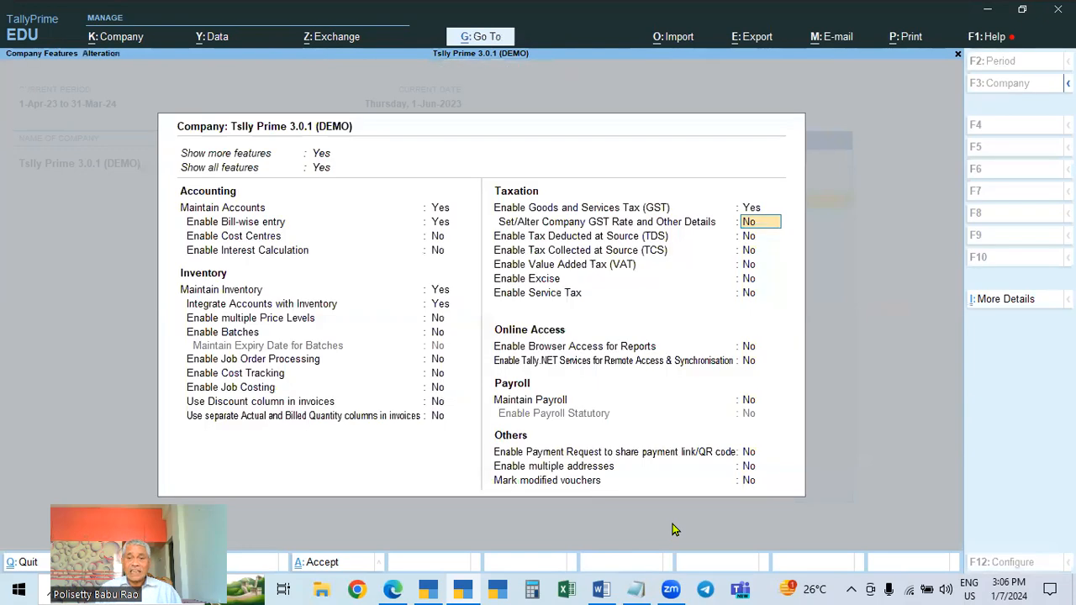
pyautogui.press('Escape')
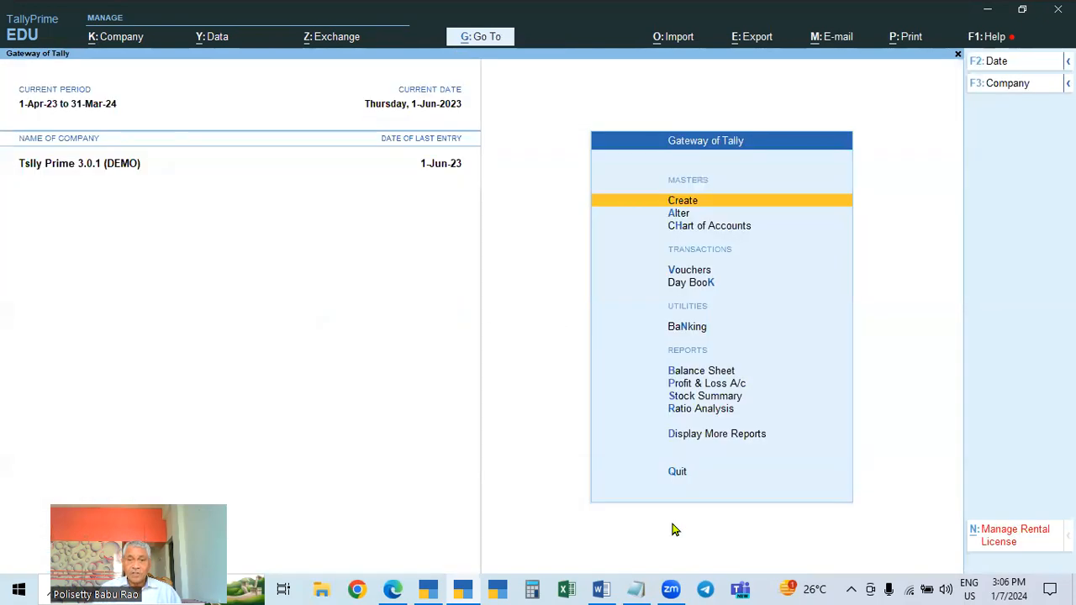
# Switch to the TALLY PRIME 2.1 demo company and open the GSTR-1 report from GST Reports
pyautogui.click(428, 588)
pyautogui.press('Escape')
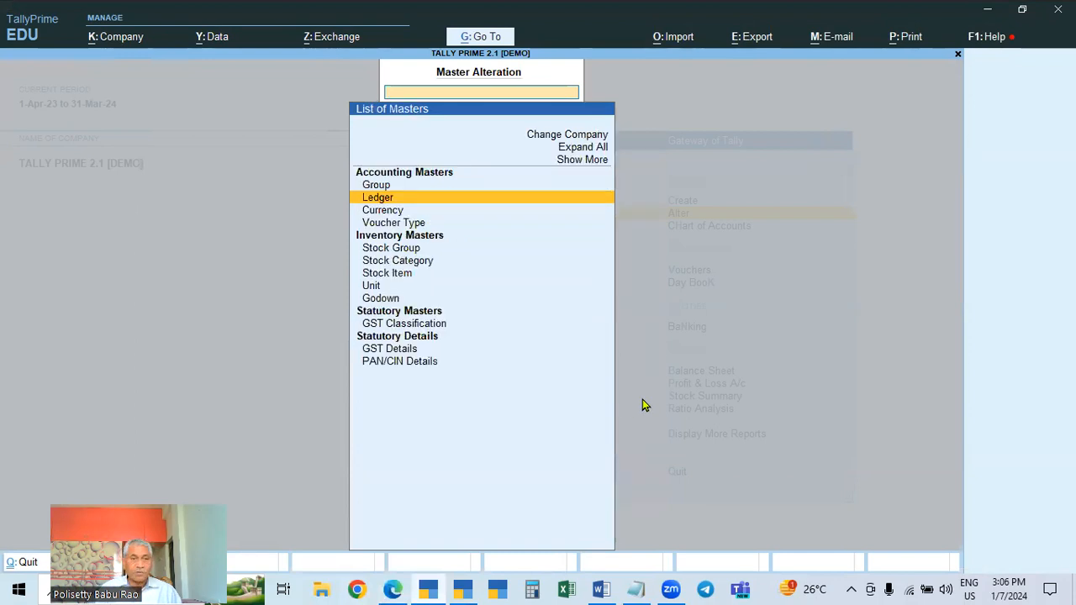
pyautogui.press('Escape')
pyautogui.press('Down')
pyautogui.press('Down')
pyautogui.press('Down')
pyautogui.press('Down')
pyautogui.press('Down')
pyautogui.press('Down')
pyautogui.press('Down')
pyautogui.press('Down')
pyautogui.press('Down')
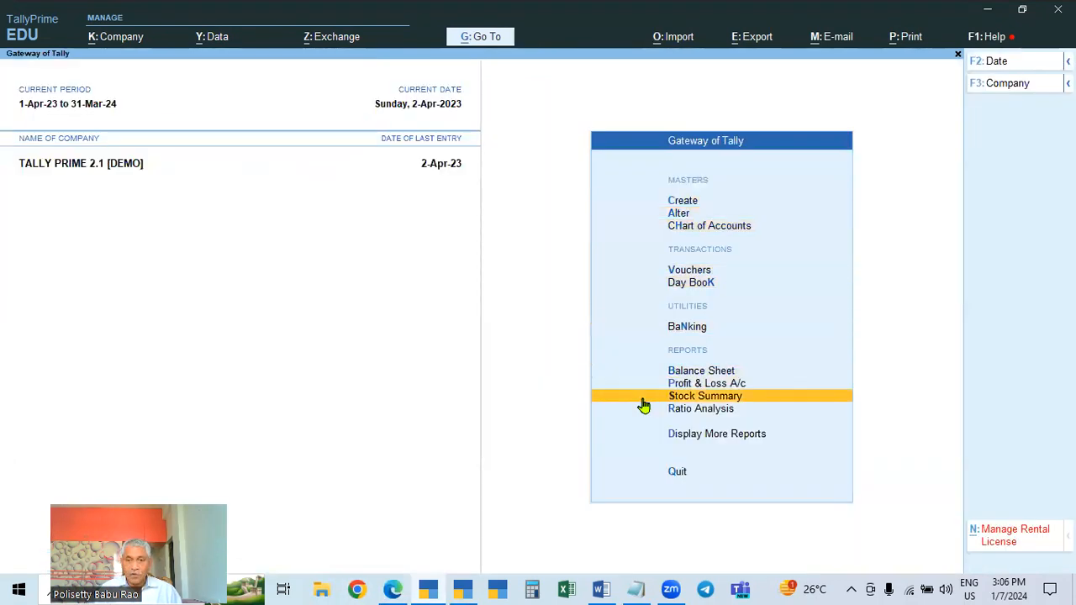
pyautogui.press('Return')
pyautogui.press('Down')
pyautogui.press('Down')
pyautogui.press('Down')
pyautogui.press('Down')
pyautogui.press('Down')
pyautogui.press('Down')
pyautogui.press('Down')
pyautogui.press('Down')
pyautogui.press('Down')
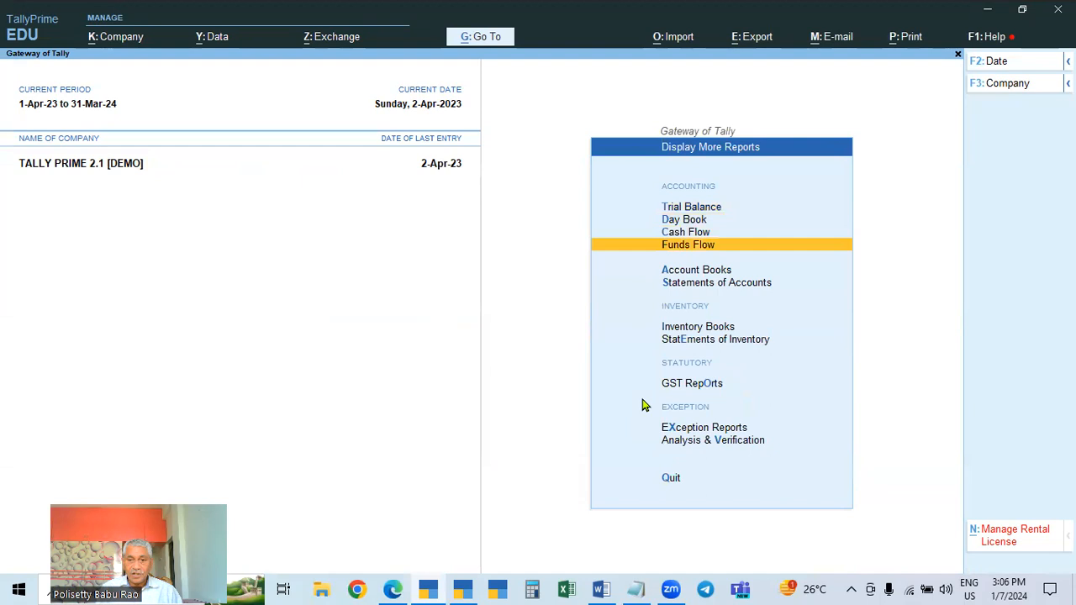
pyautogui.press('Up')
pyautogui.press('Return')
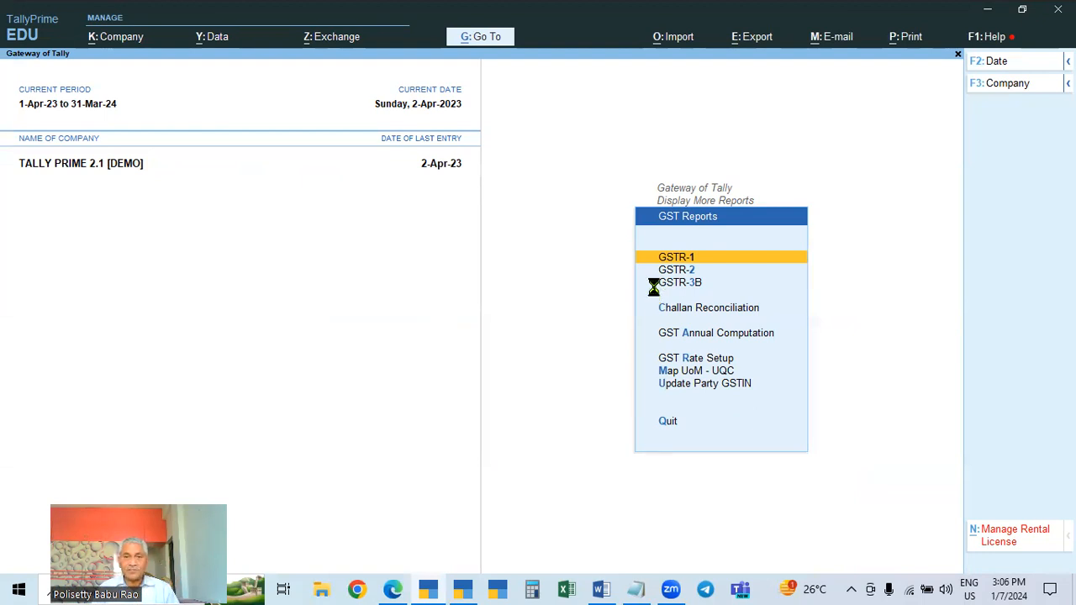
pyautogui.press('Return')
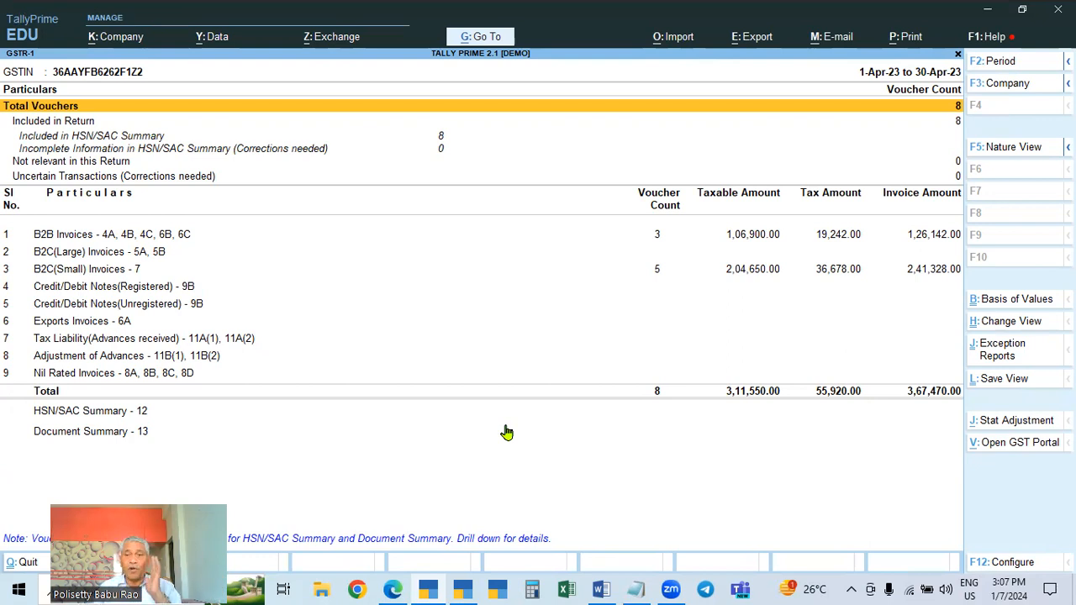
# Set the GSTR-1 report period from 1-4-2023 to 31-10-2023
pyautogui.press('F2')
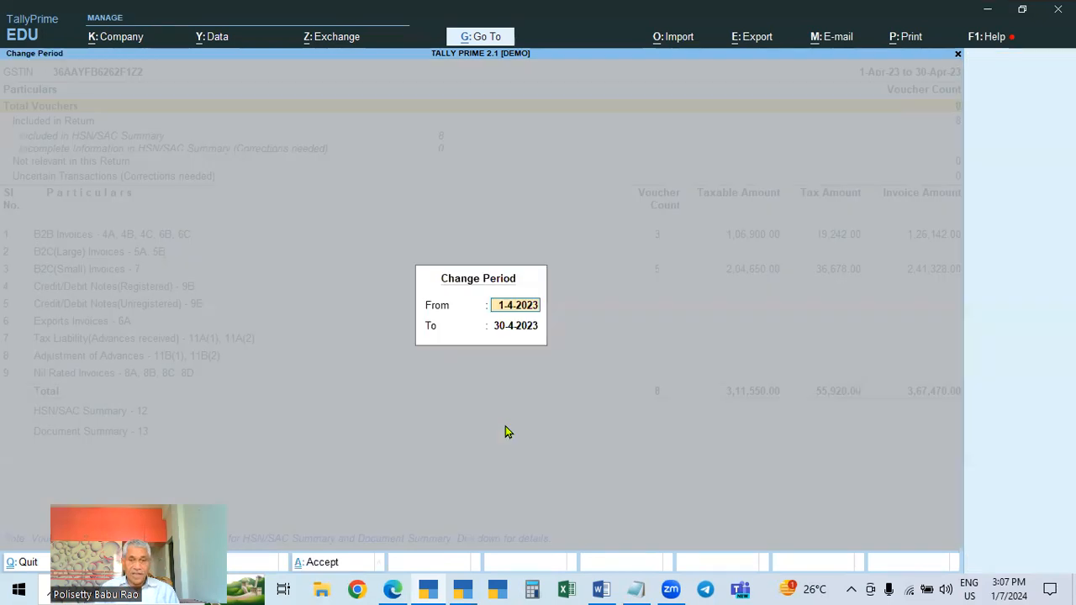
pyautogui.write('4')
pyautogui.press('BackSpace')
pyautogui.write('1.4')
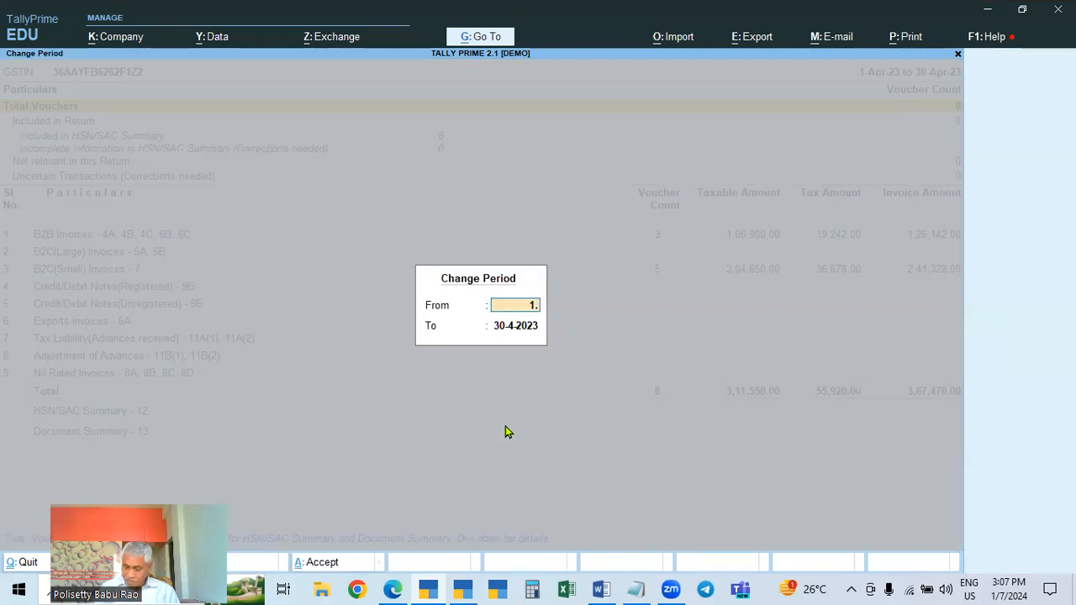
pyautogui.press('Return')
pyautogui.write('31.10')
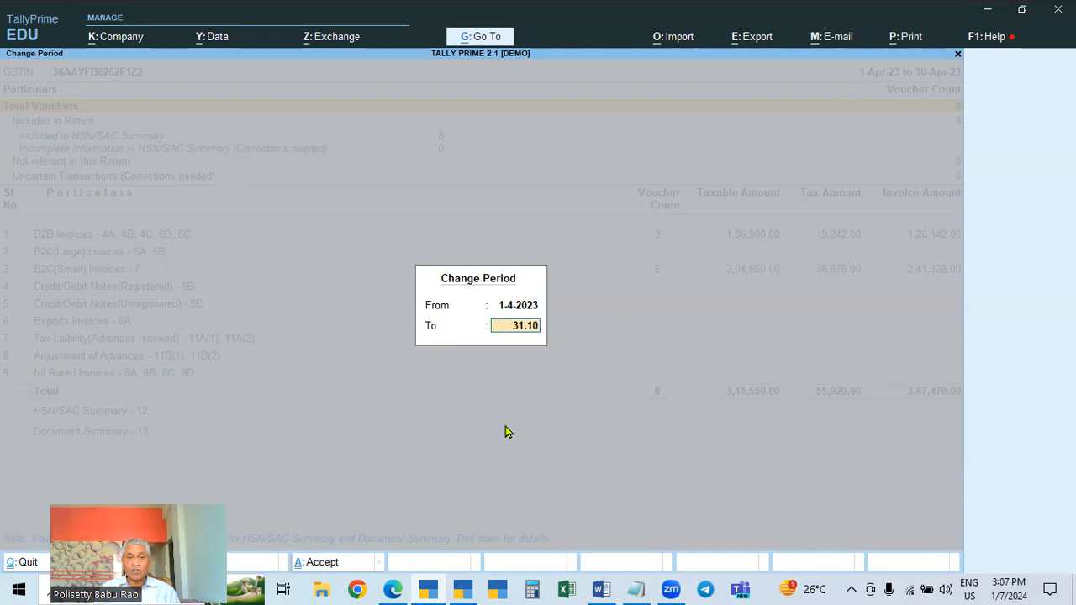
pyautogui.press('Return')
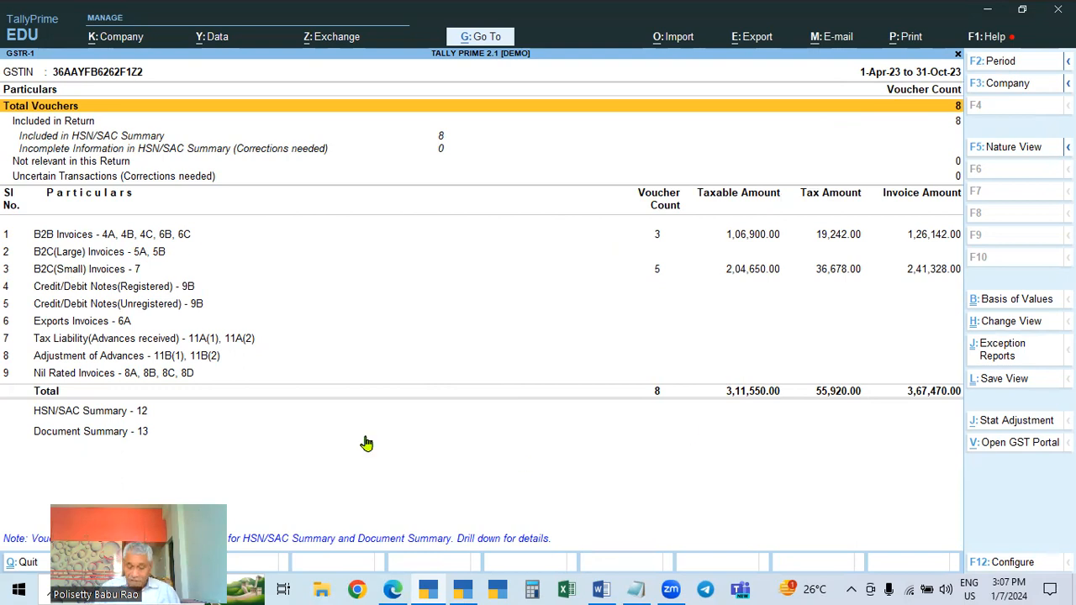
pyautogui.press('F2')
pyautogui.write('1-4')
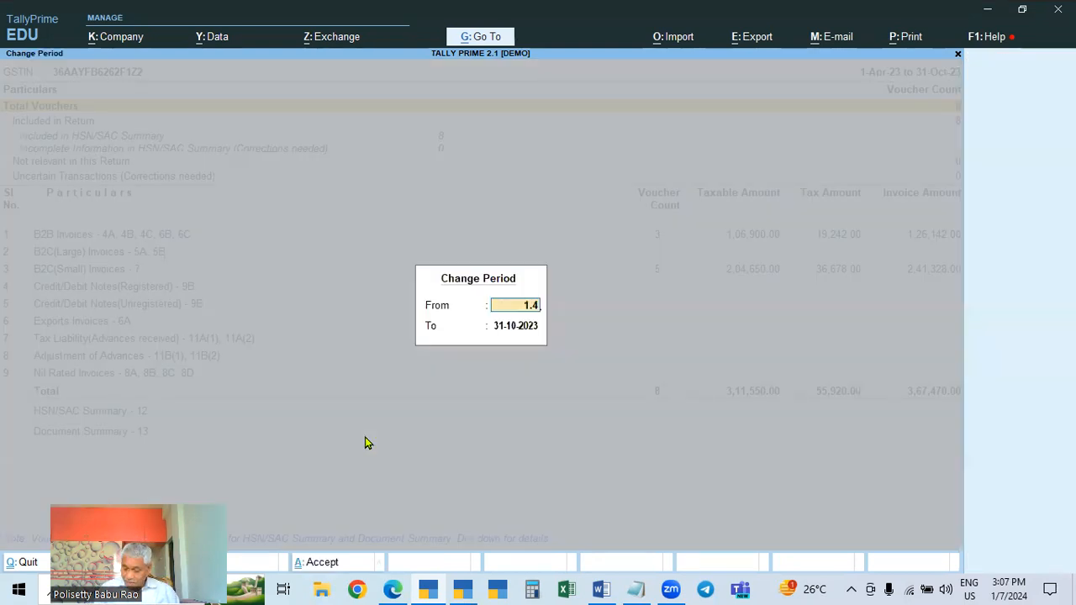
pyautogui.press('Return')
pyautogui.write('31.10')
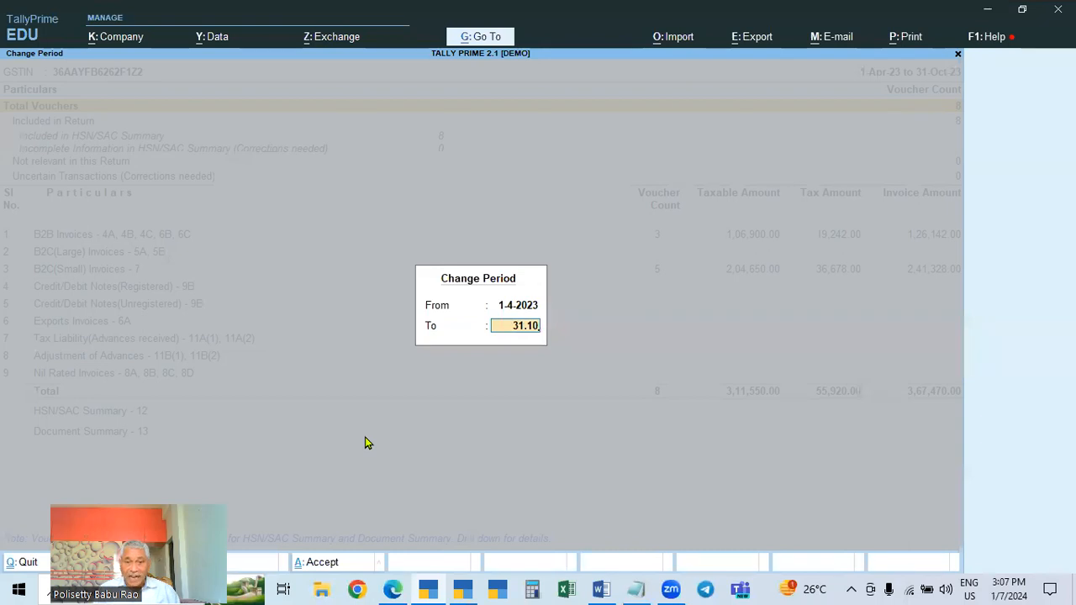
pyautogui.press('Return')
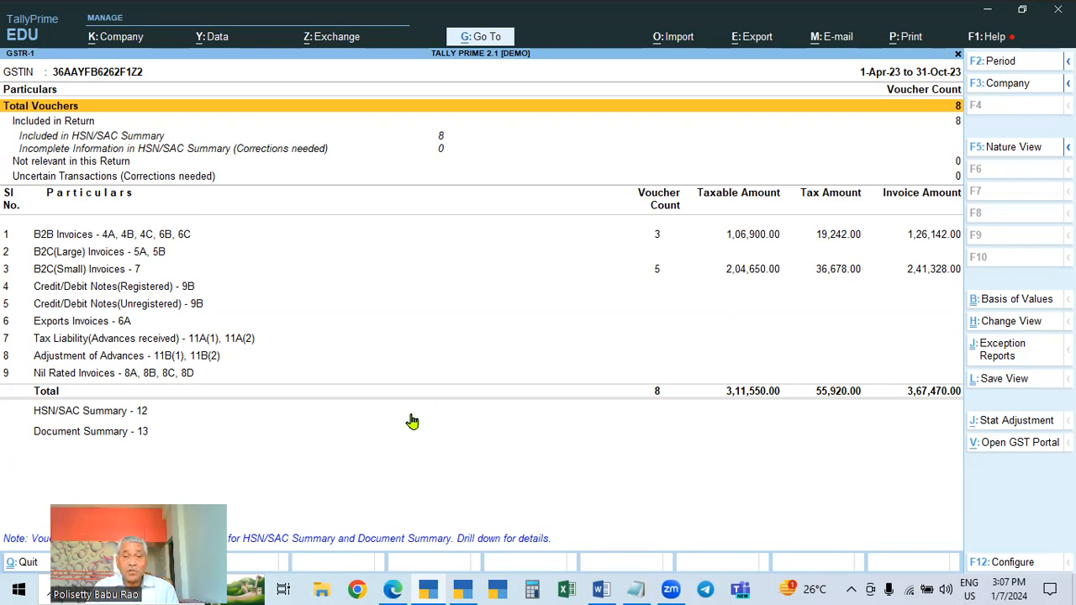
# Switch to the Word notes and select the line about flash GST reports for the whole year
pyautogui.click(601, 588)
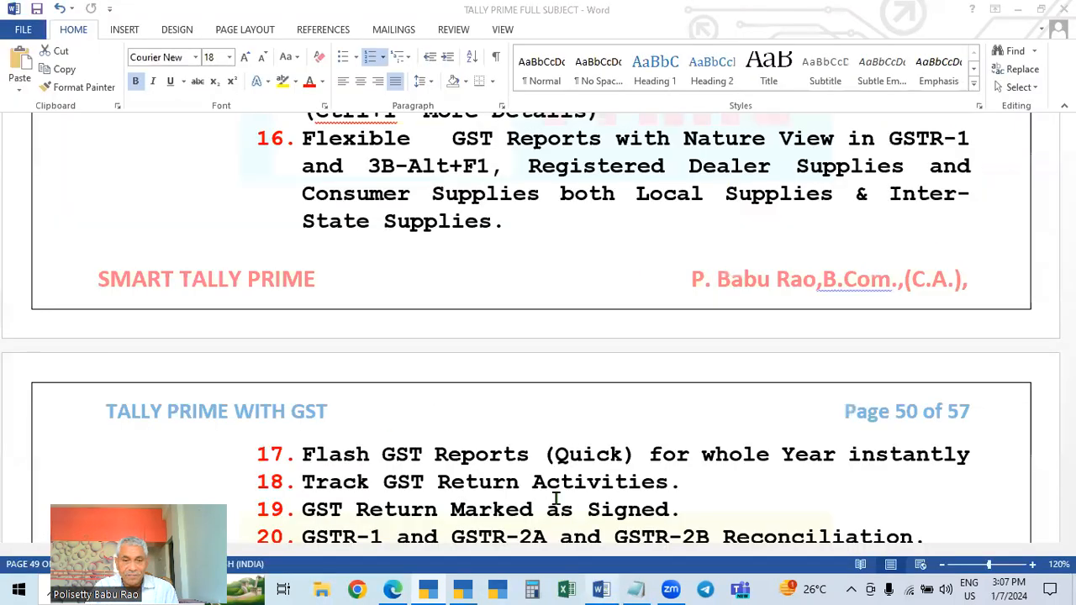
pyautogui.scroll(1, 472, 430)
pyautogui.scroll(-2, 461, 442)
pyautogui.moveTo(370, 410); pyautogui.dragTo(744, 412)
# Switch back to the Tally Prime 3.0.1 company and open GST Reports from Display More Reports
pyautogui.click(462, 588)
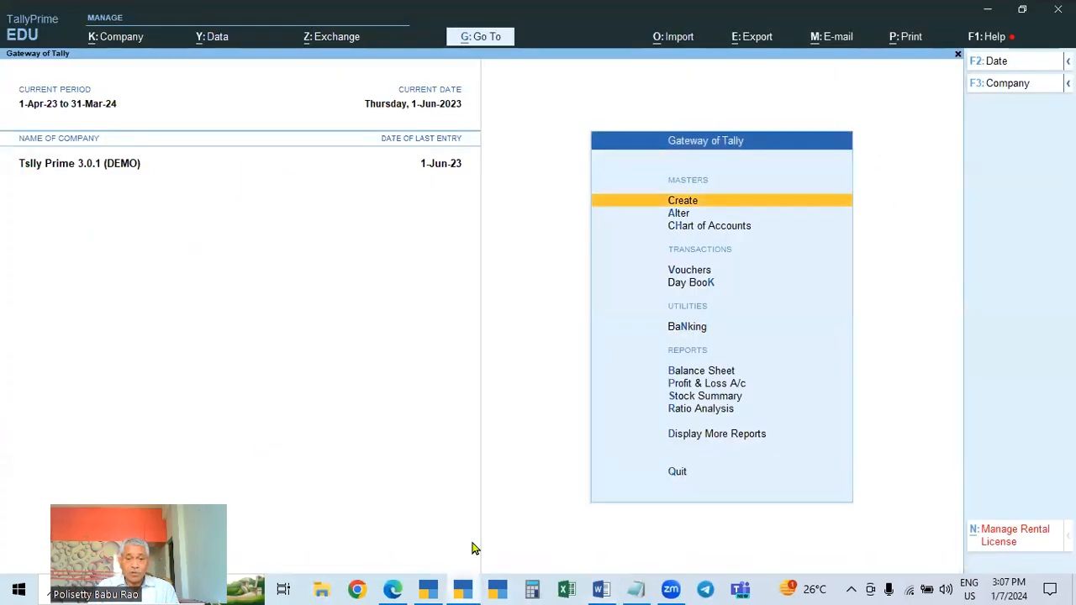
pyautogui.click(429, 587)
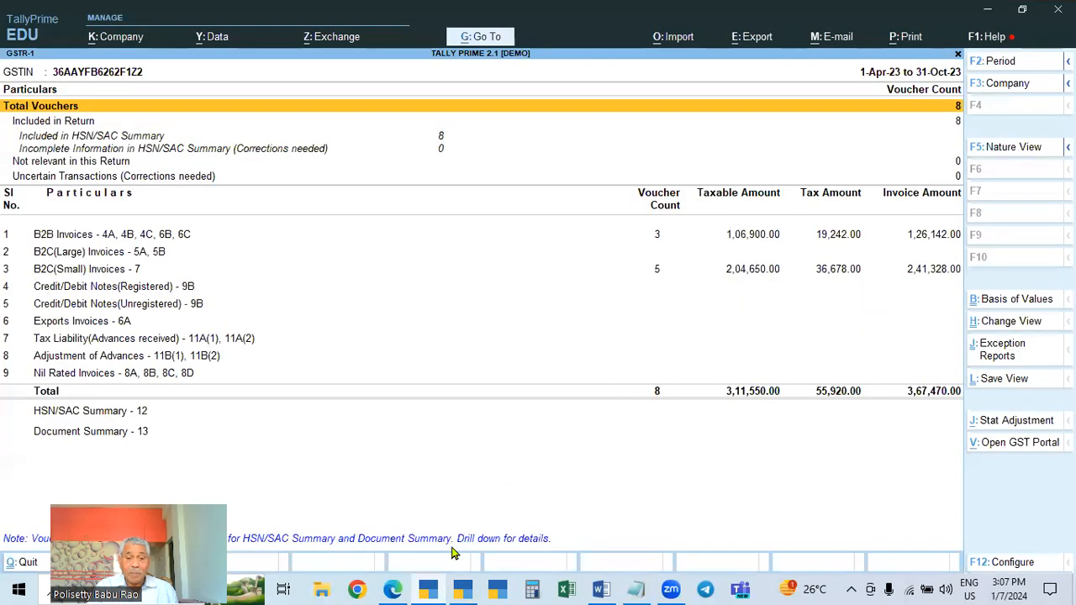
pyautogui.click(461, 589)
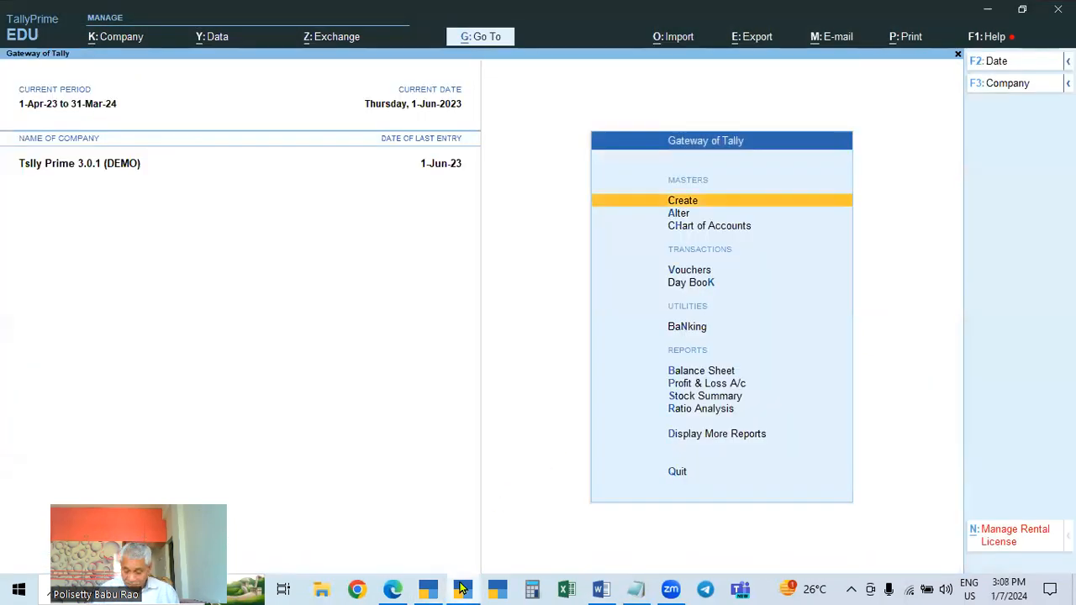
pyautogui.press('Down')
pyautogui.press('Down')
pyautogui.press('Down')
pyautogui.press('Down')
pyautogui.press('Down')
pyautogui.press('Down')
pyautogui.press('Down')
pyautogui.press('Down')
pyautogui.press('Down')
pyautogui.press('Down')
pyautogui.press('Down')
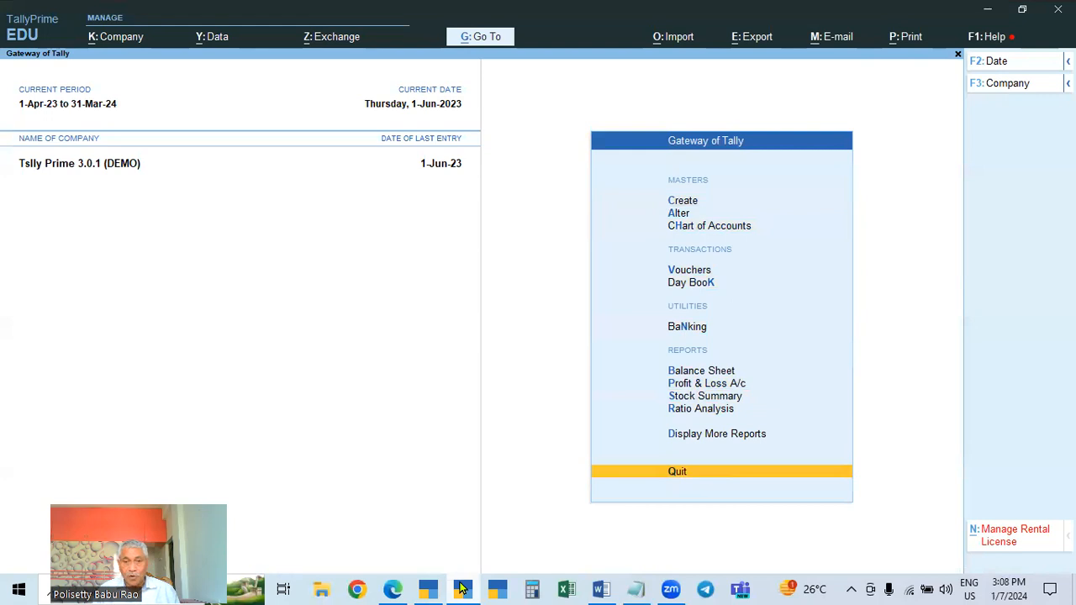
pyautogui.press('Up')
pyautogui.press('Return')
pyautogui.press('Down')
pyautogui.press('Down')
pyautogui.press('Down')
pyautogui.press('Down')
pyautogui.press('Down')
pyautogui.press('Down')
pyautogui.press('Down')
pyautogui.press('Down')
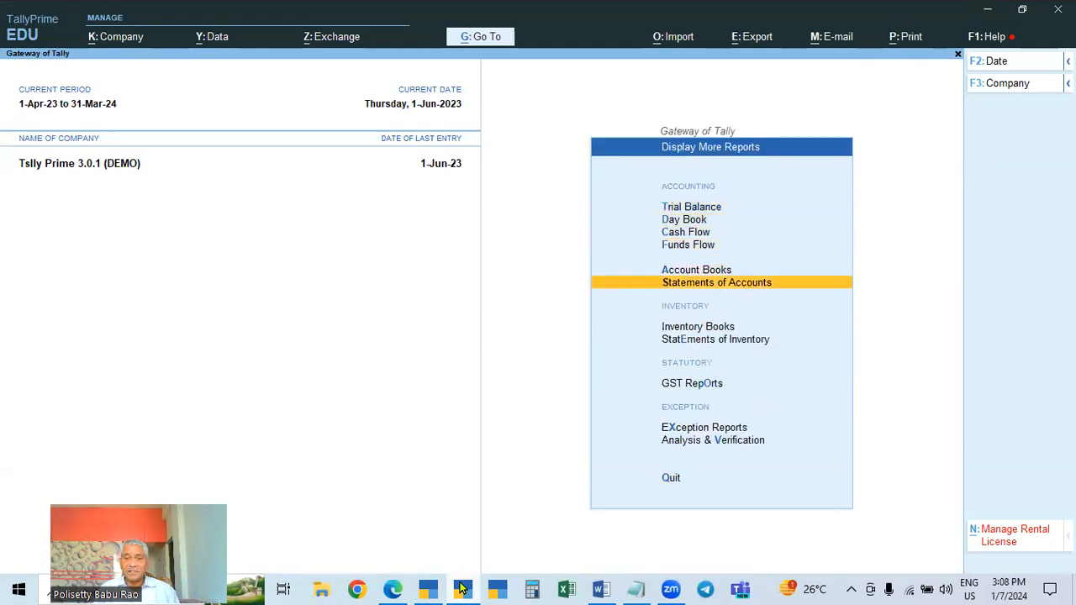
pyautogui.press('Return')
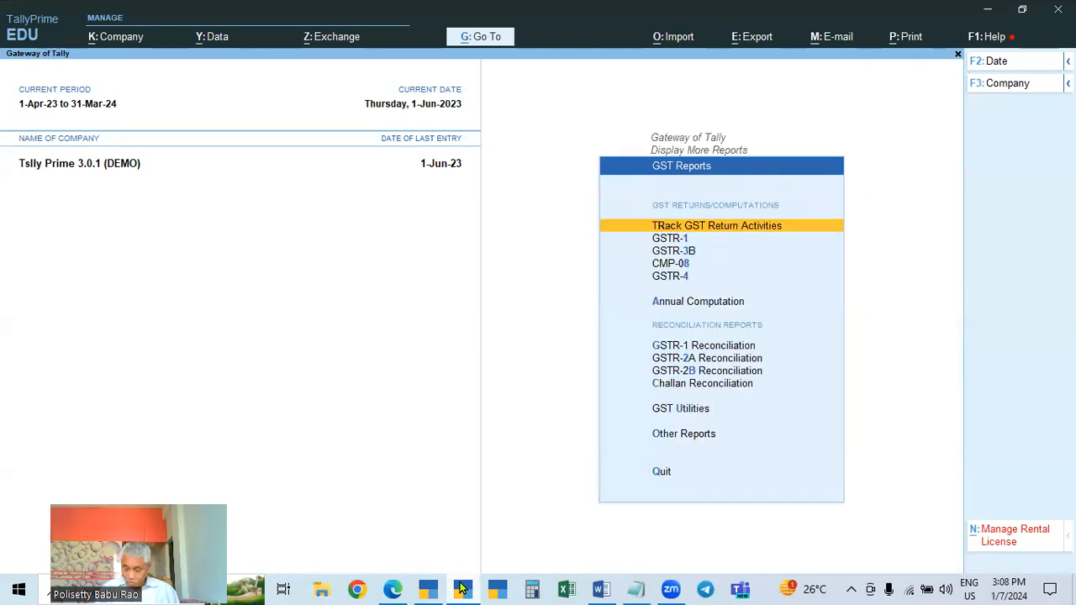
# Open GSTR-1 for the period 1-4-2023 to 31-10-2023 and select the Uncertain Transactions (Corrections needed) row
pyautogui.press('Down')
pyautogui.press('Return')
pyautogui.press('F2')
pyautogui.write('1-4')
pyautogui.press('Return')
pyautogui.write('31.10')
pyautogui.press('Return')
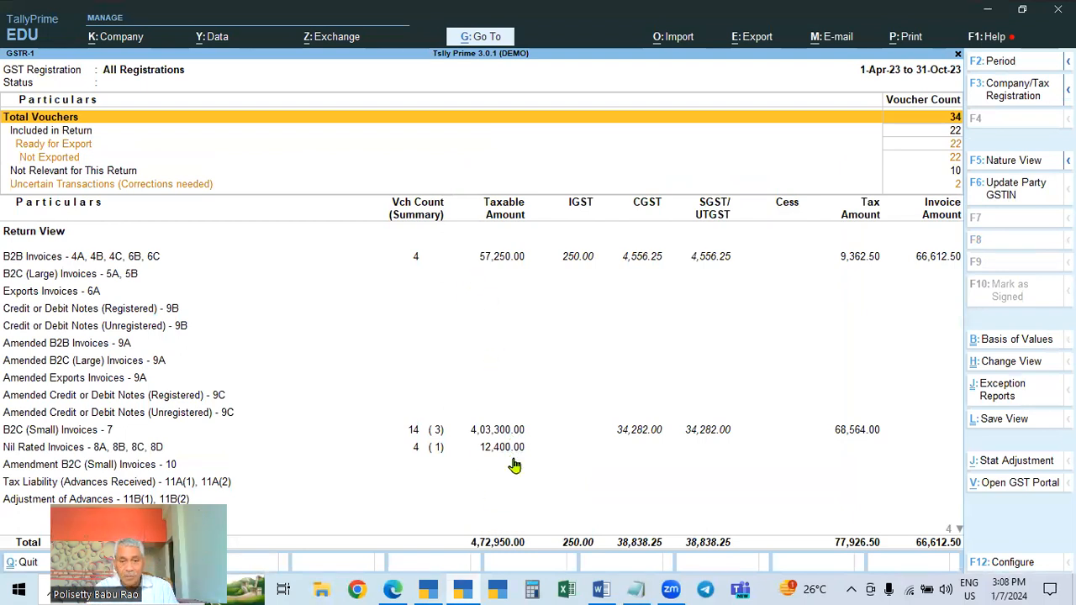
pyautogui.click(951, 189)
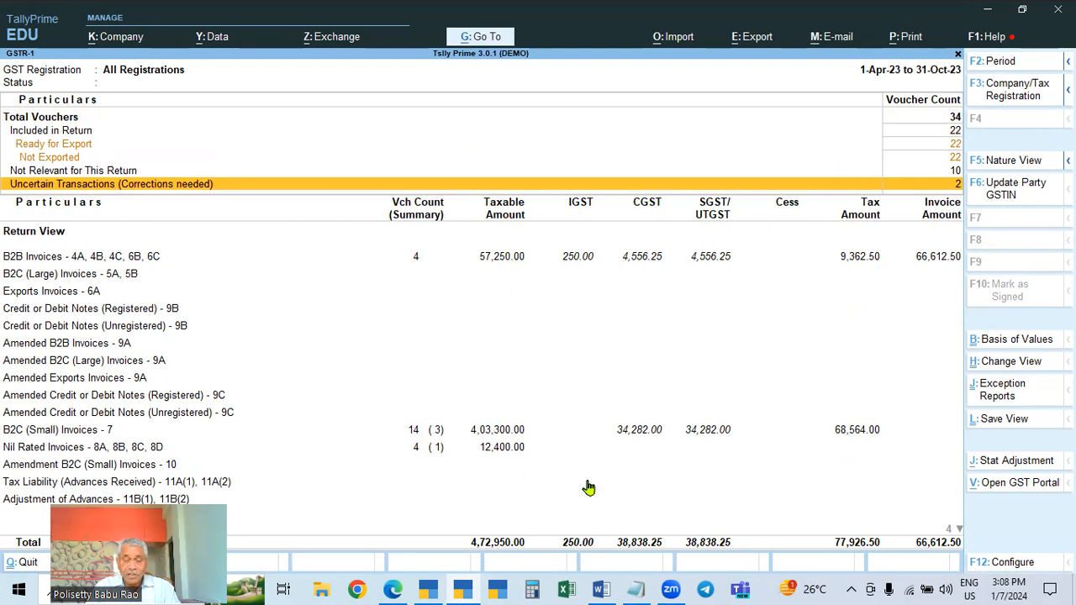
# Switch to the Word notes and scroll up to the points on registration history and flexible GST reports
pyautogui.click(601, 589)
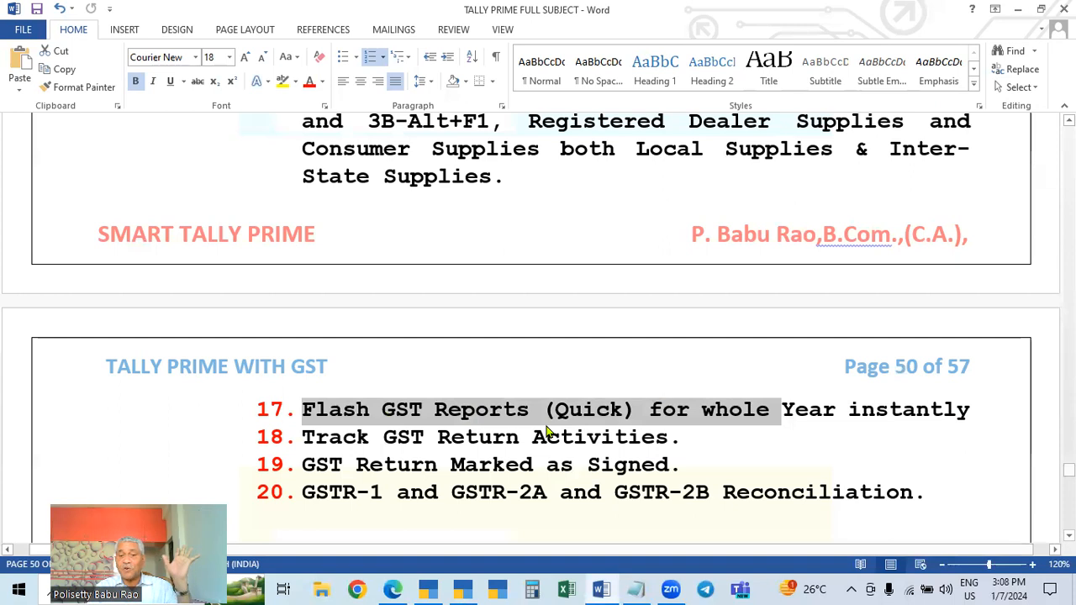
pyautogui.scroll(3, 547, 431)
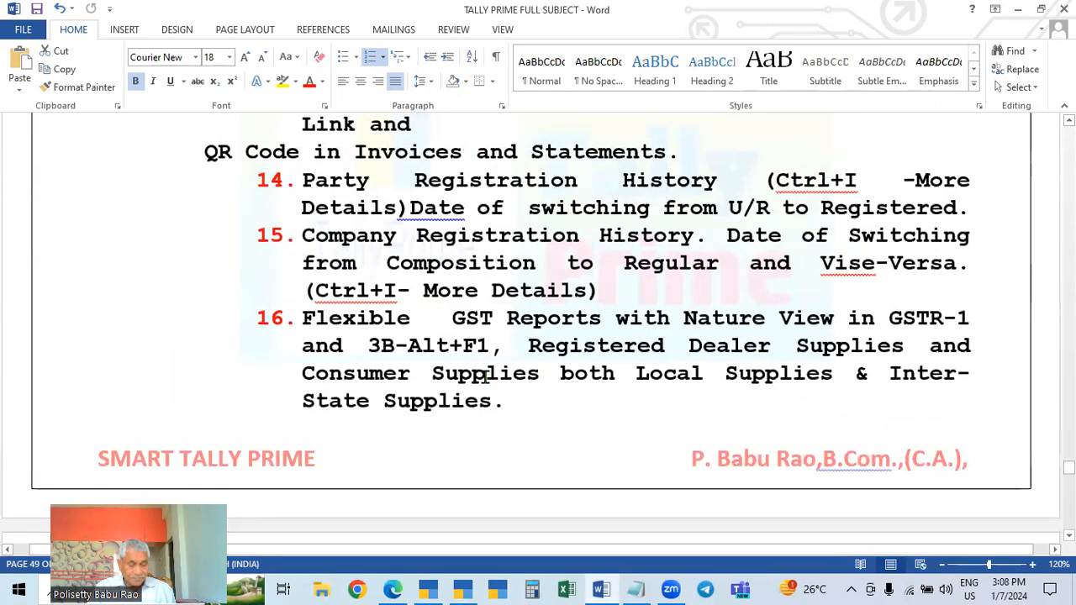
# Return to the TALLY PRIME 2.1 demo company and open its GSTR-1 report via Display More Reports and GST Reports
pyautogui.hotkey('alt', 'Tab')
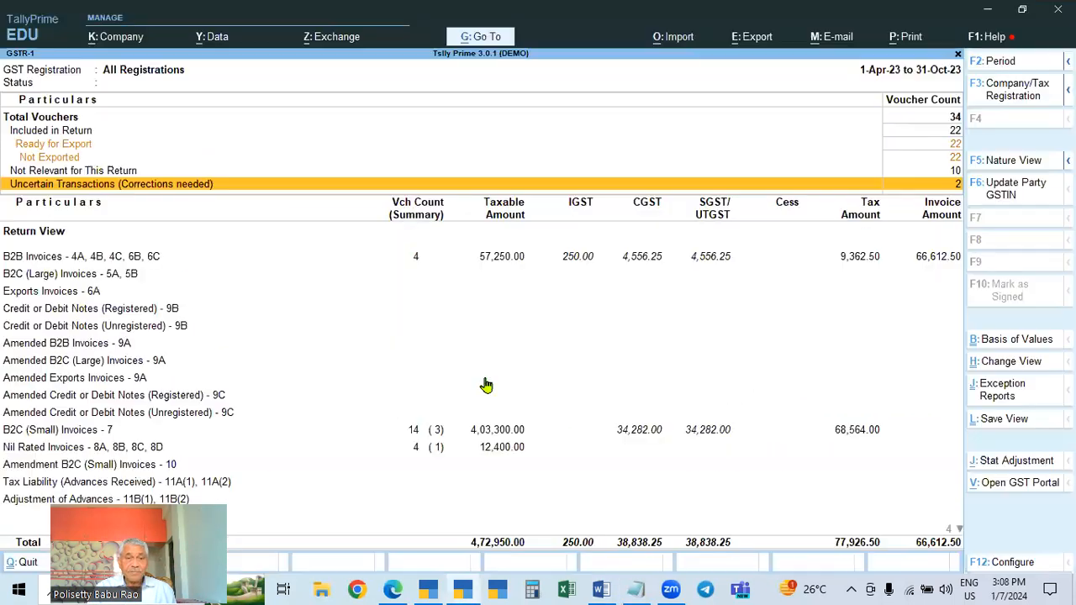
pyautogui.click(429, 588)
pyautogui.press('Escape')
pyautogui.press('Escape')
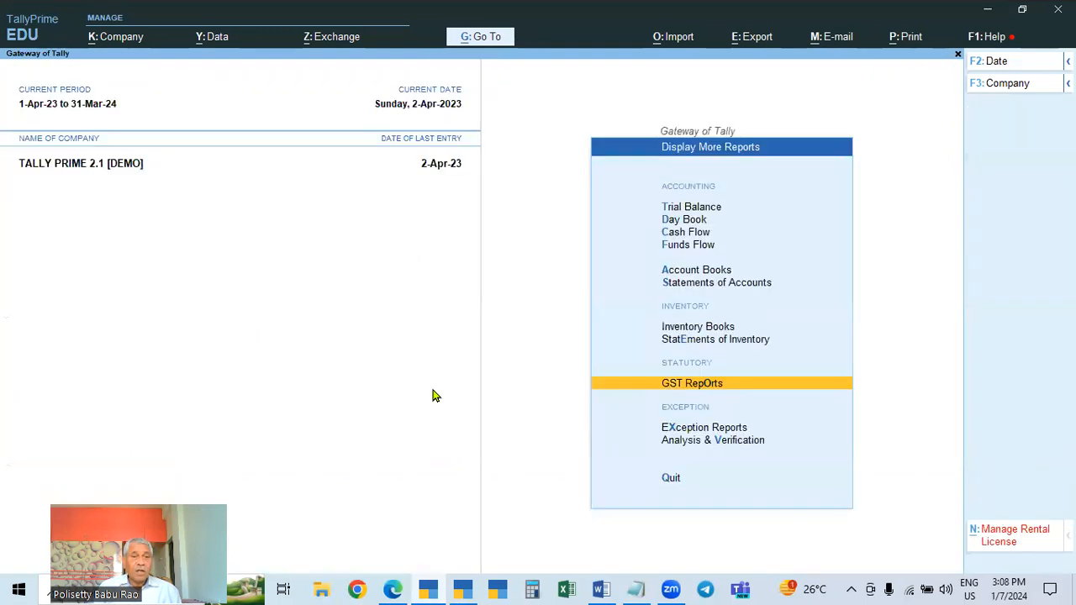
pyautogui.press('Escape')
pyautogui.press('Escape')
pyautogui.press('Escape')
pyautogui.press('Down')
pyautogui.press('Down')
pyautogui.press('Down')
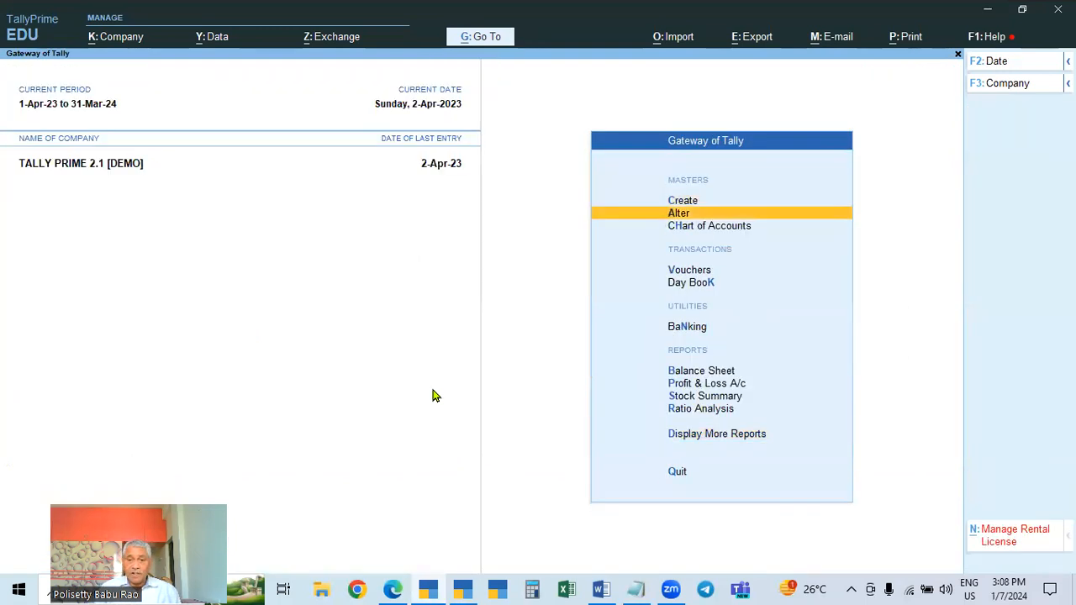
pyautogui.press('Down')
pyautogui.press('Down')
pyautogui.press('Down')
pyautogui.press('Down')
pyautogui.press('Down')
pyautogui.press('Down')
pyautogui.press('Down')
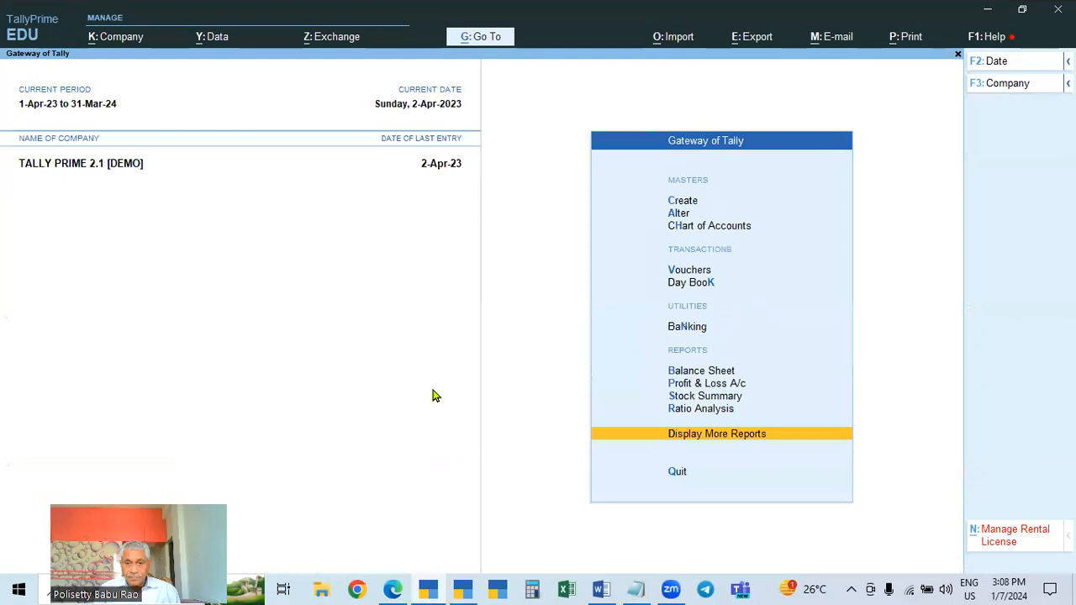
pyautogui.press('Return')
pyautogui.press('Down')
pyautogui.press('Down')
pyautogui.press('Down')
pyautogui.press('Down')
pyautogui.press('Down')
pyautogui.press('Down')
pyautogui.press('Down')
pyautogui.press('Down')
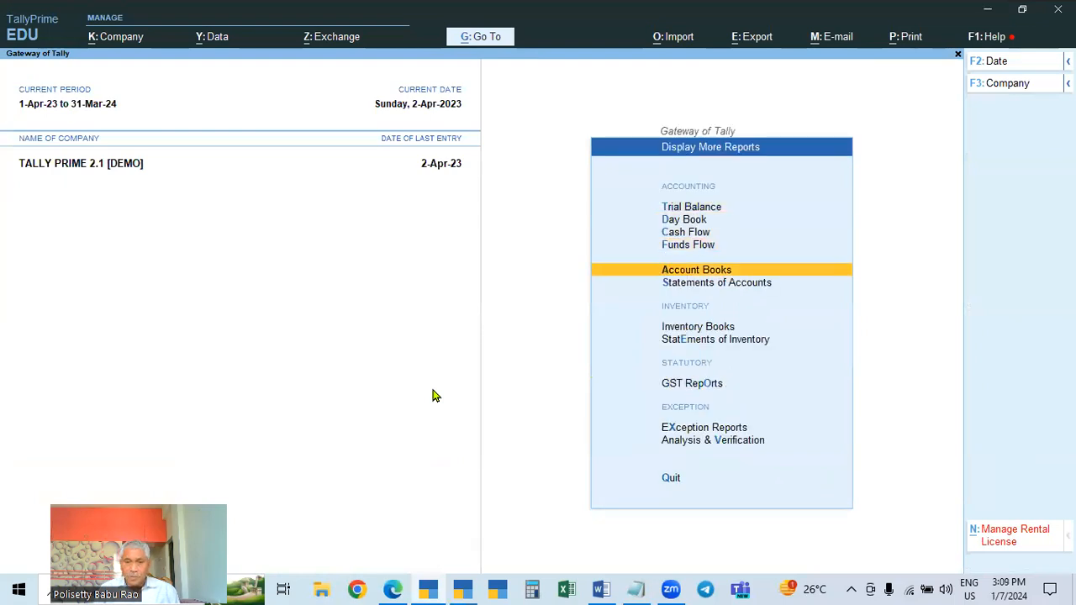
pyautogui.press('Return')
pyautogui.press('Down')
pyautogui.press('Up')
pyautogui.press('Return')
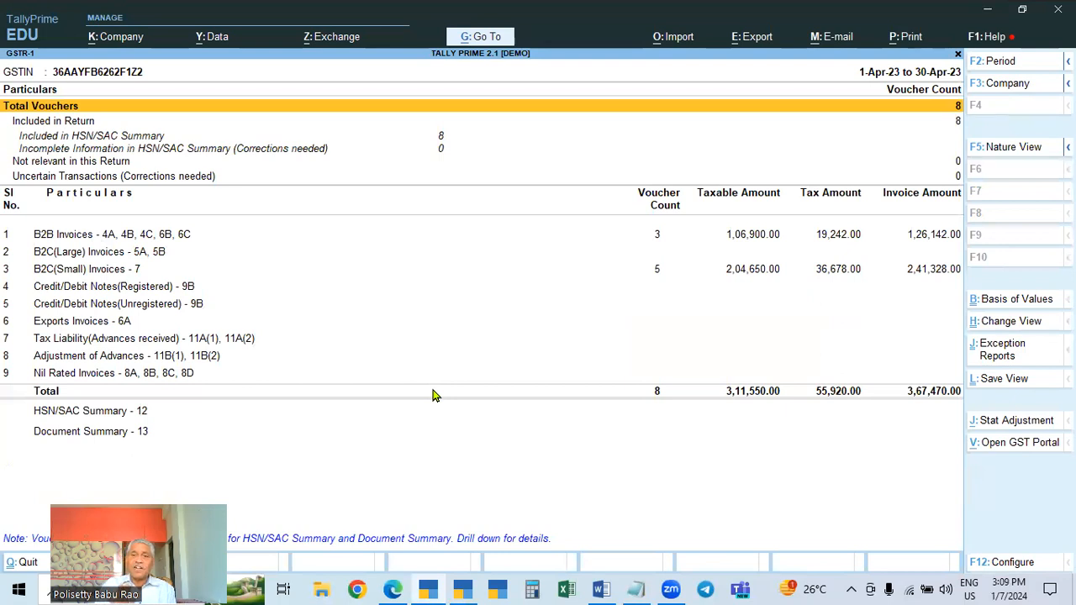
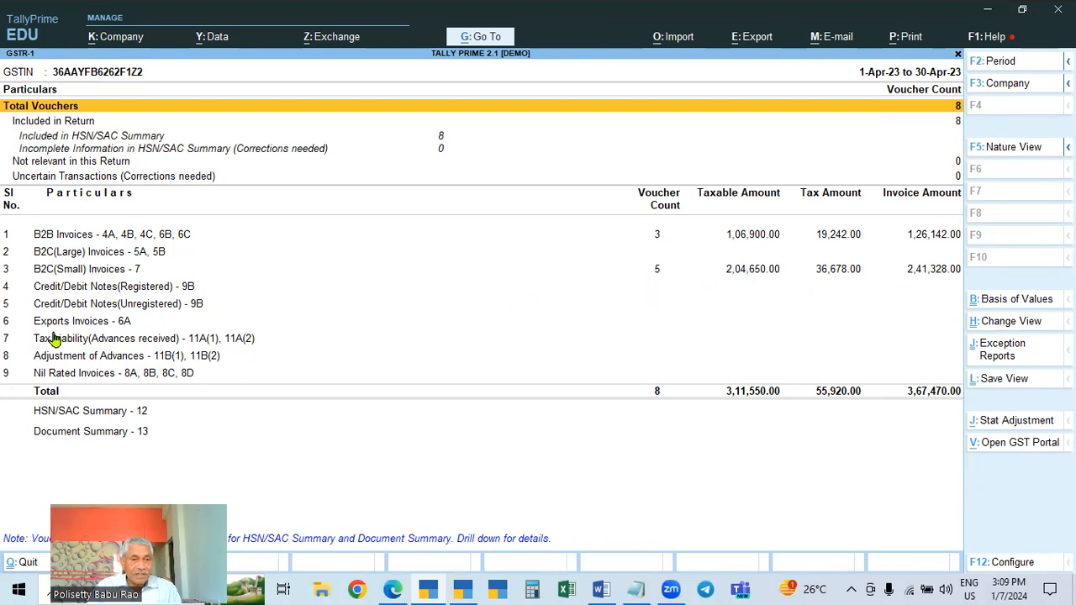
# Switch the TALLY PRIME 2.1 GSTR-1 between Nature View and Return View, expanding the detailed tax-rate rows
pyautogui.click(75, 377)
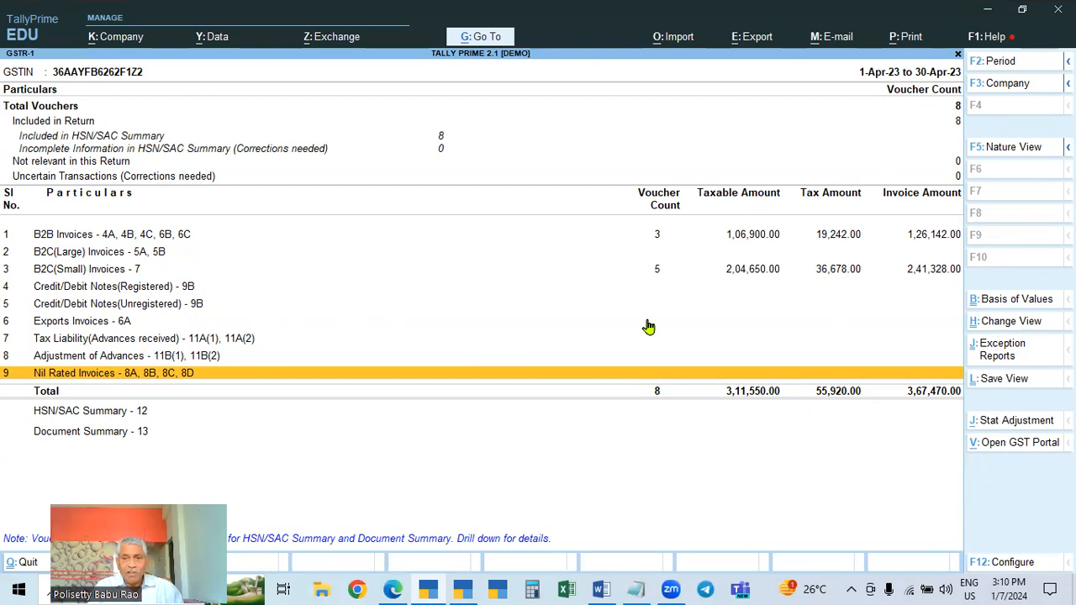
pyautogui.click(1002, 152)
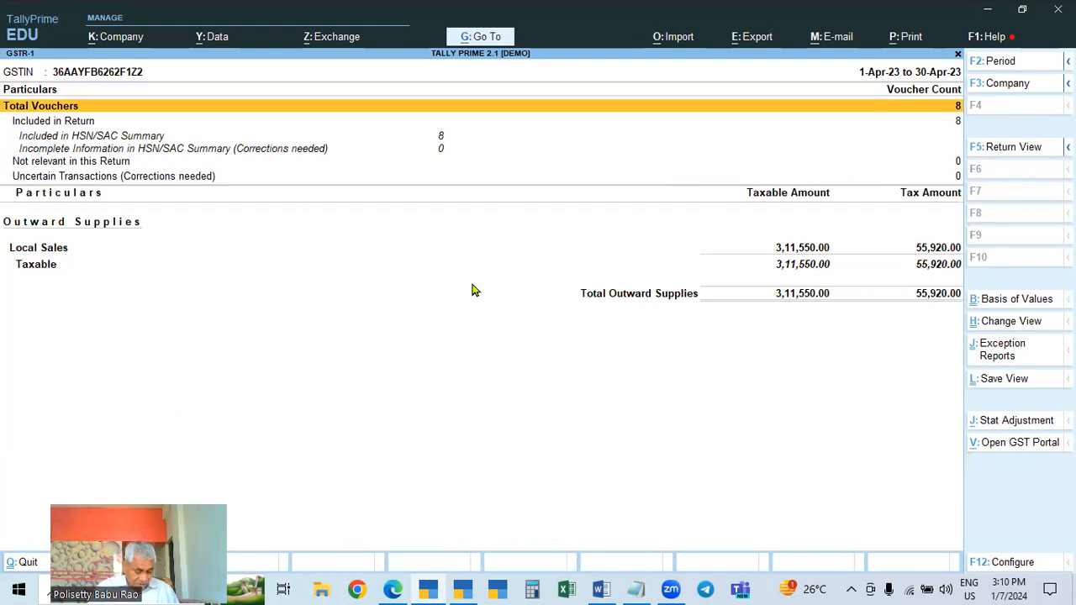
pyautogui.press('alt')
pyautogui.hotkey('alt', 'F5')
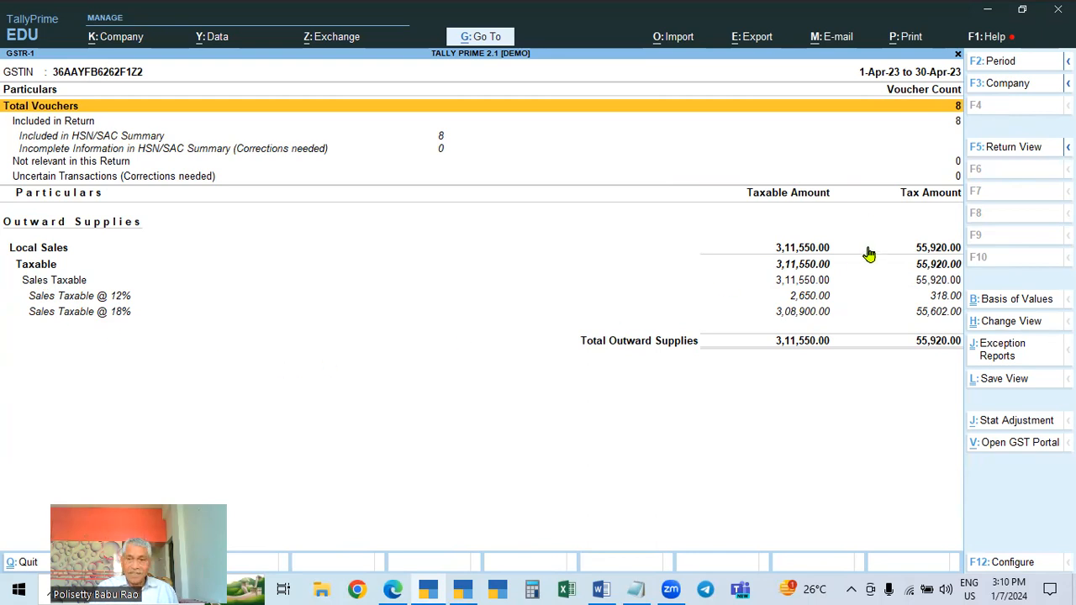
pyautogui.click(1003, 148)
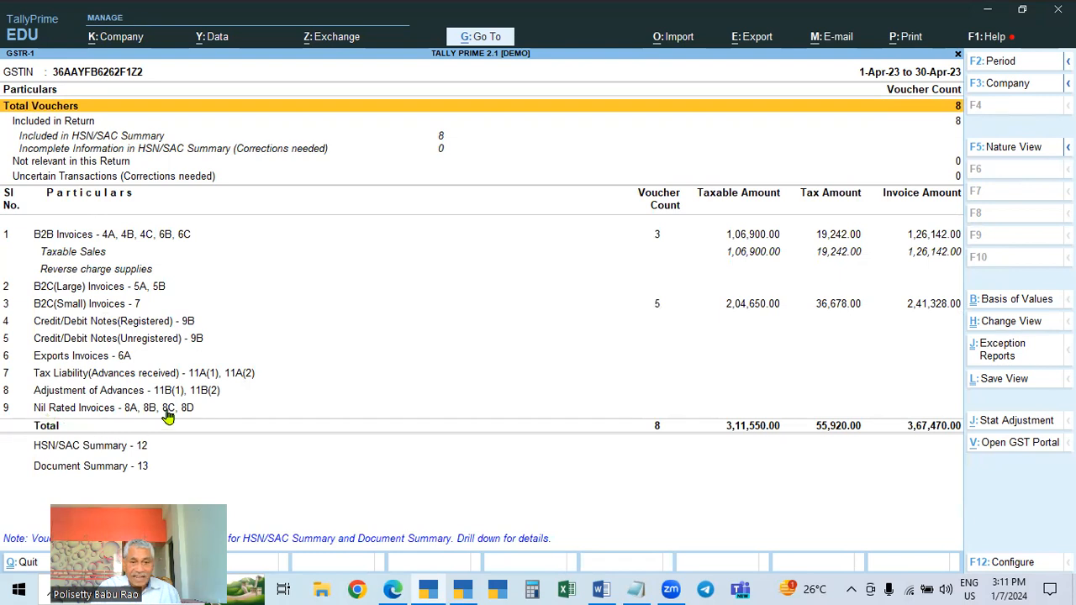
pyautogui.click(988, 152)
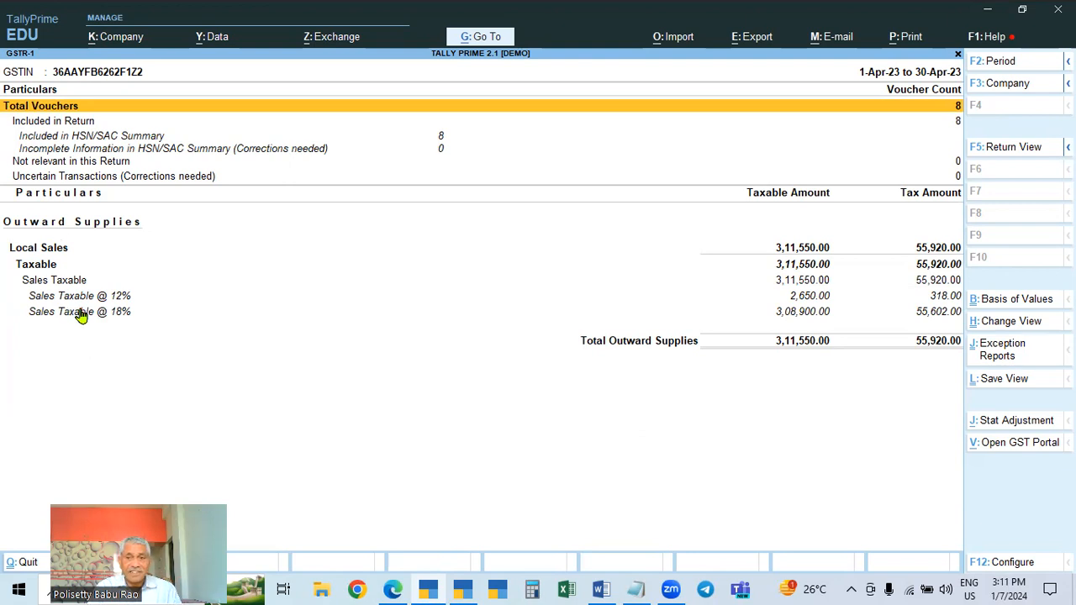
# Switch to the Word notes and read point 16 on flexible GST reports with Nature View
pyautogui.click(463, 588)
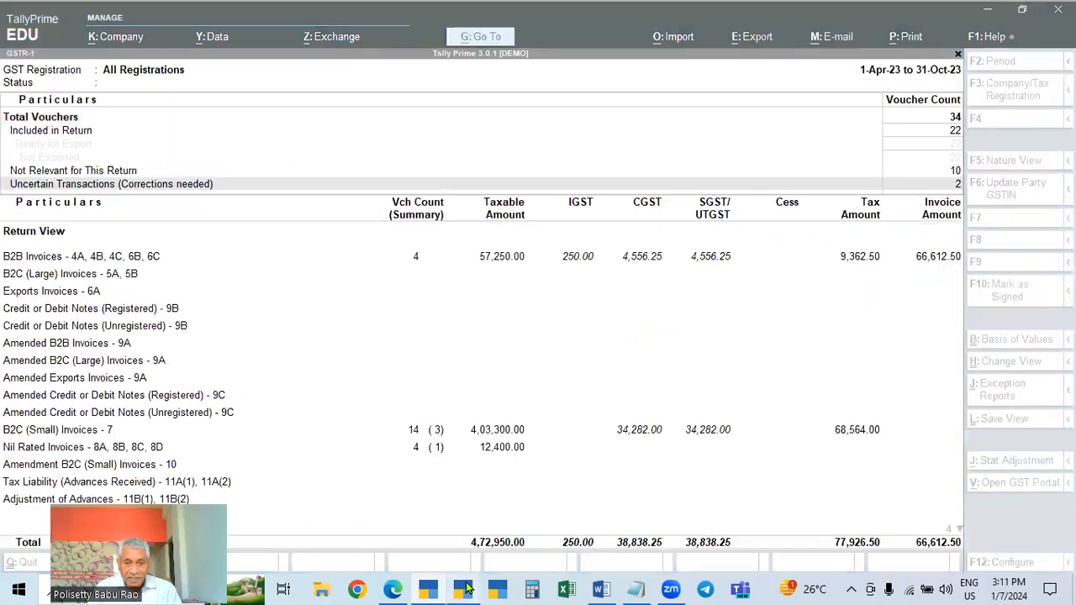
pyautogui.click(600, 588)
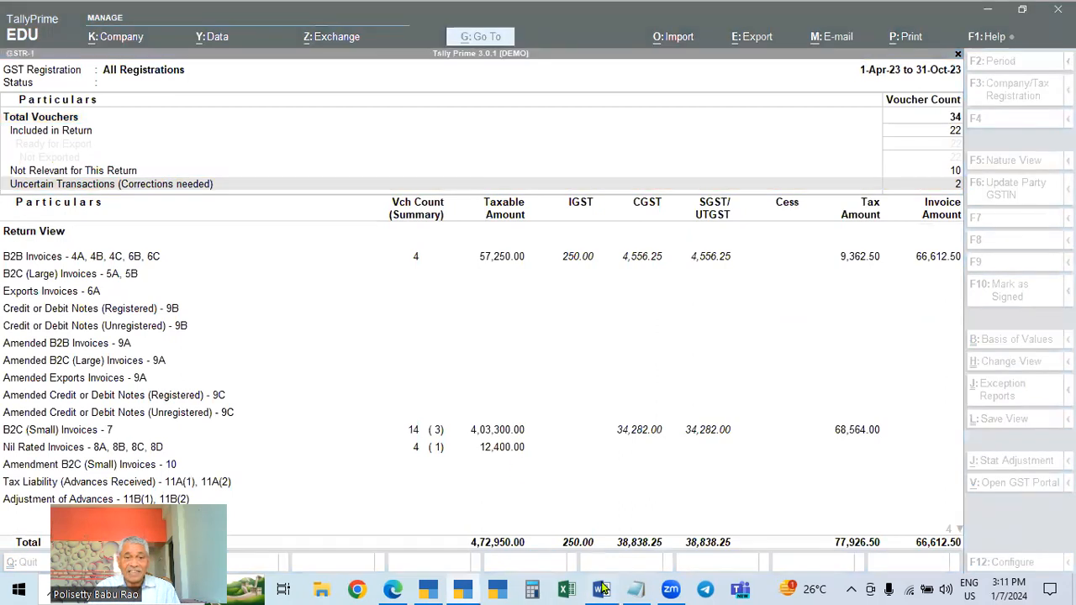
pyautogui.scroll(2, 430, 411)
pyautogui.scroll(-2, 425, 404)
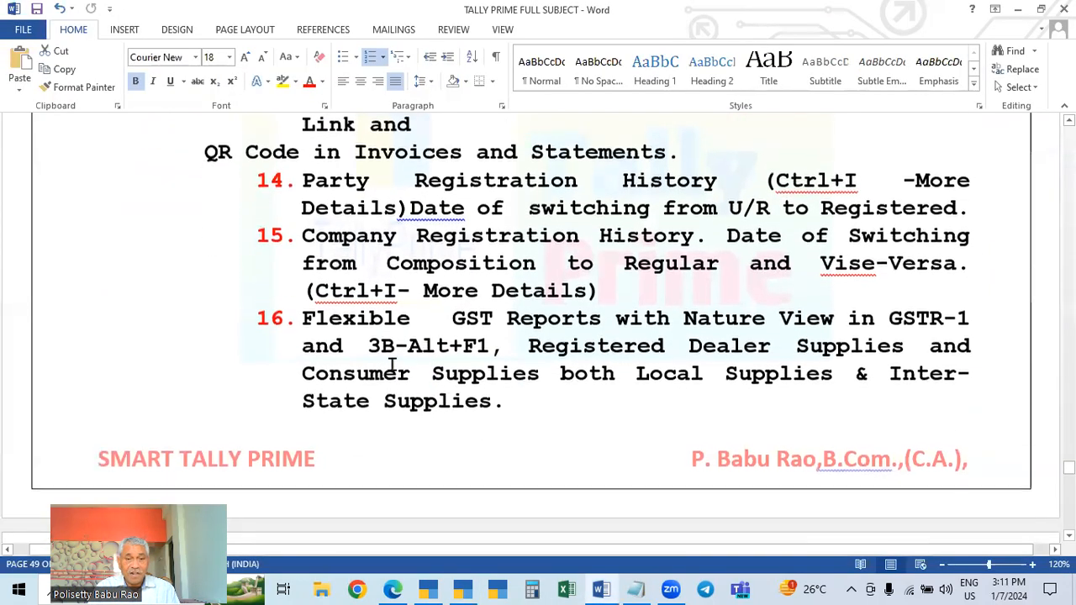
pyautogui.scroll(-1, 385, 352)
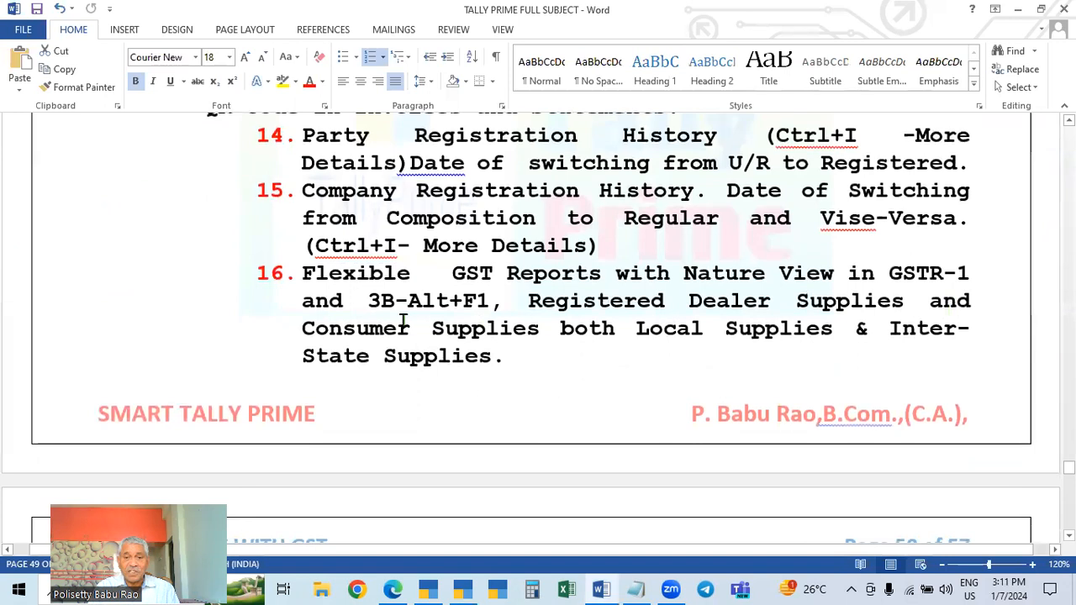
# Return to the Tally Prime 3.0.1 GSTR-1 and switch it to Nature View
pyautogui.click(463, 588)
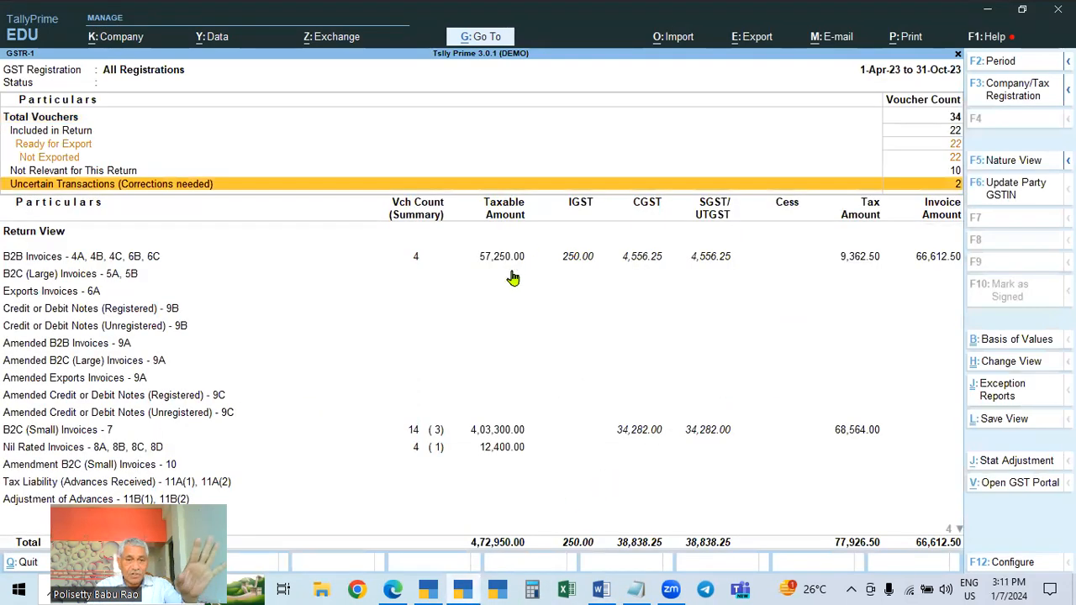
pyautogui.scroll(-5, 502, 286)
pyautogui.scroll(-3, 238, 412)
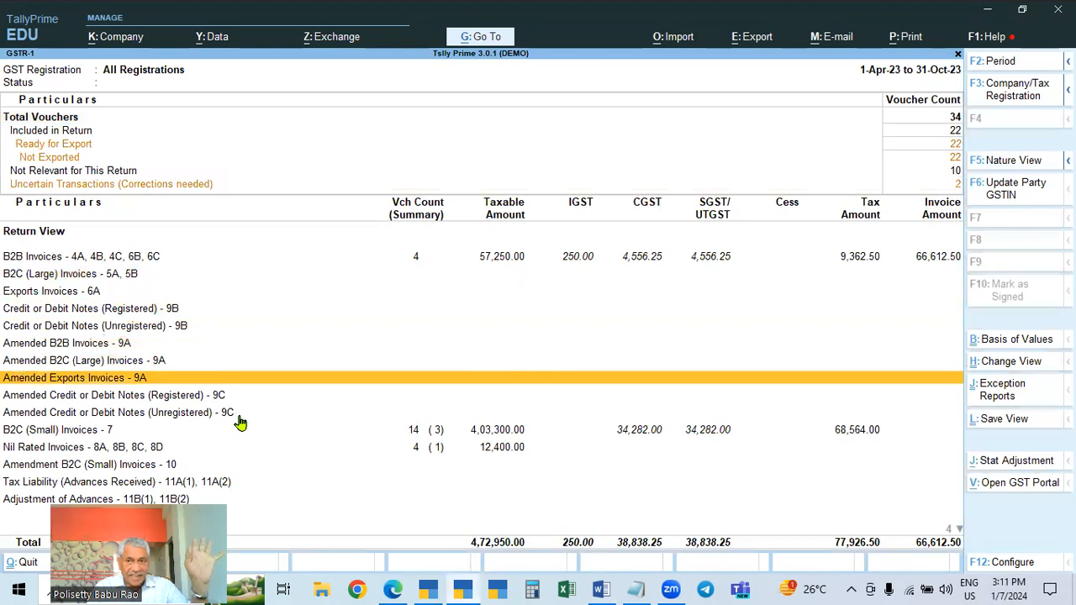
pyautogui.click(1020, 162)
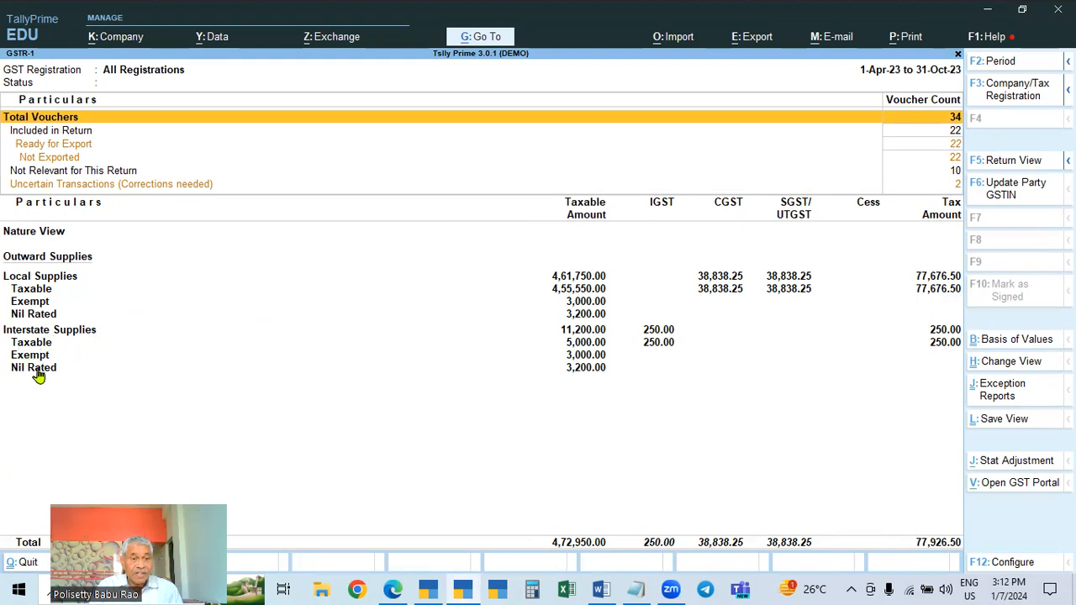
# Go back to GST Reports and open the GSTR-3B report
pyautogui.press('Escape')
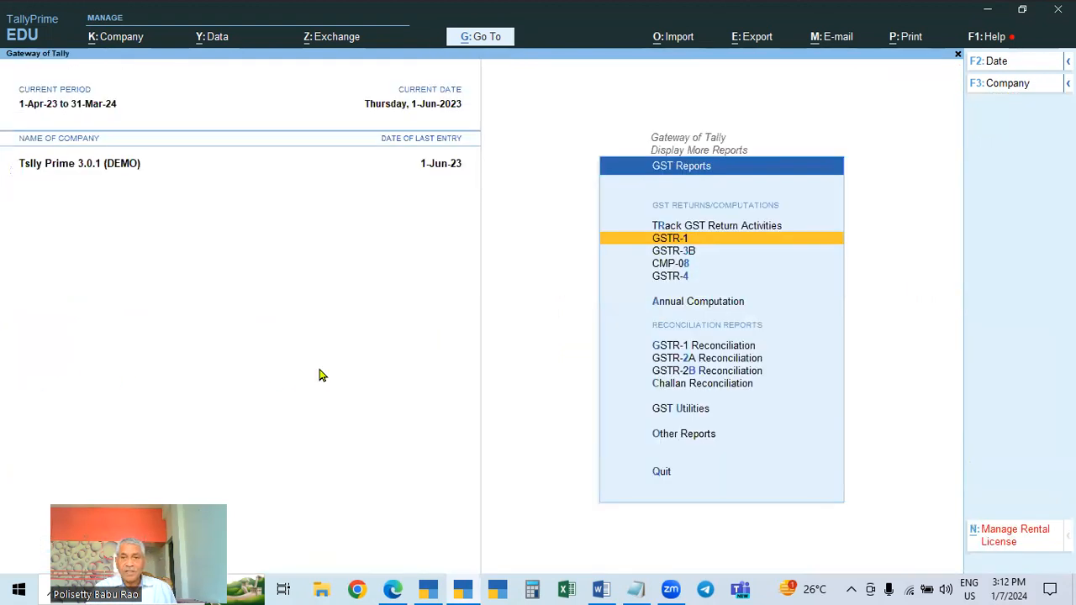
pyautogui.click(683, 252)
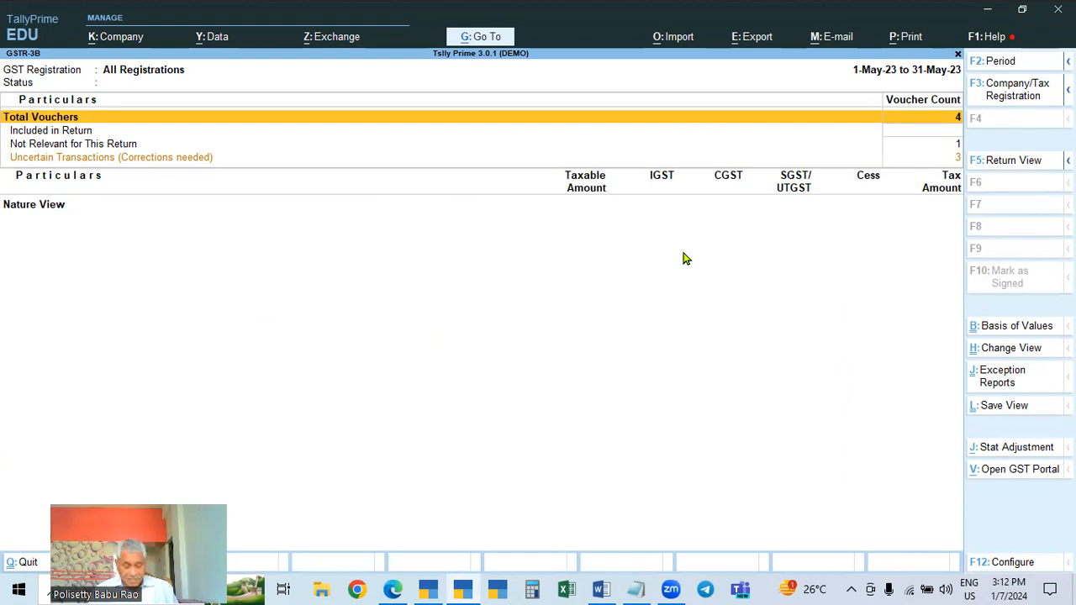
pyautogui.press('F2')
pyautogui.write('1')
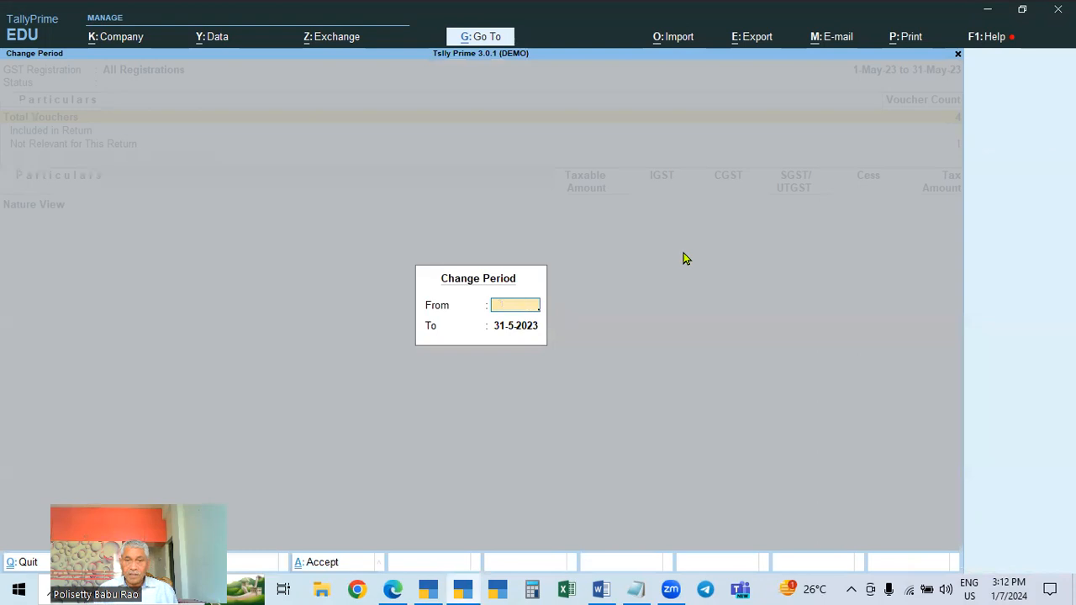
pyautogui.press('Escape')
pyautogui.press('Escape')
pyautogui.click(683, 255)
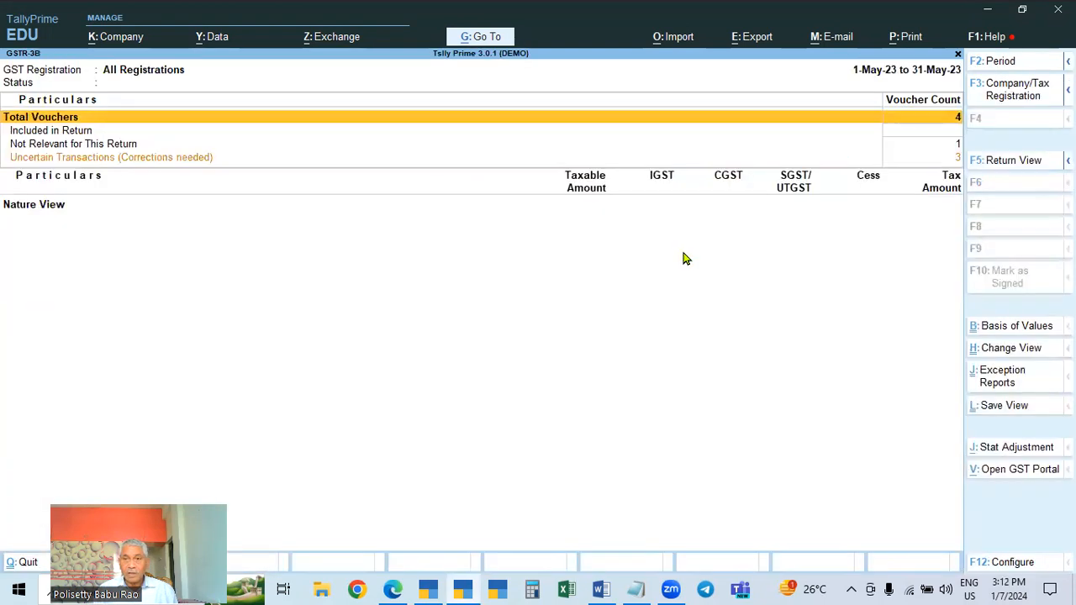
pyautogui.press('Escape')
pyautogui.click(681, 242)
pyautogui.press('Escape')
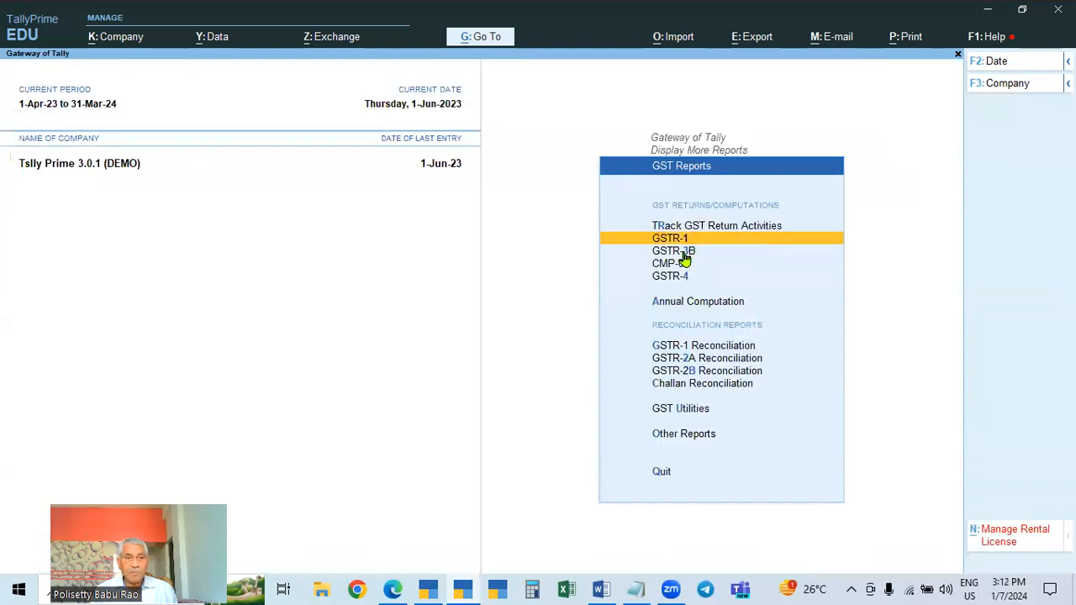
# Reopen the GST Reports menu and open GSTR-1
pyautogui.press('Escape')
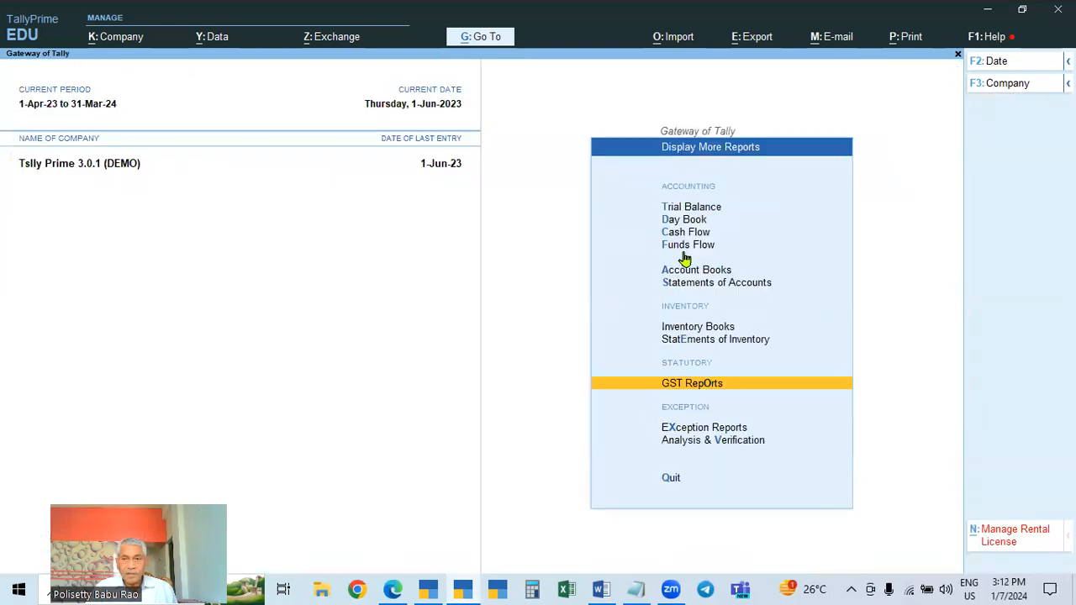
pyautogui.press('Return')
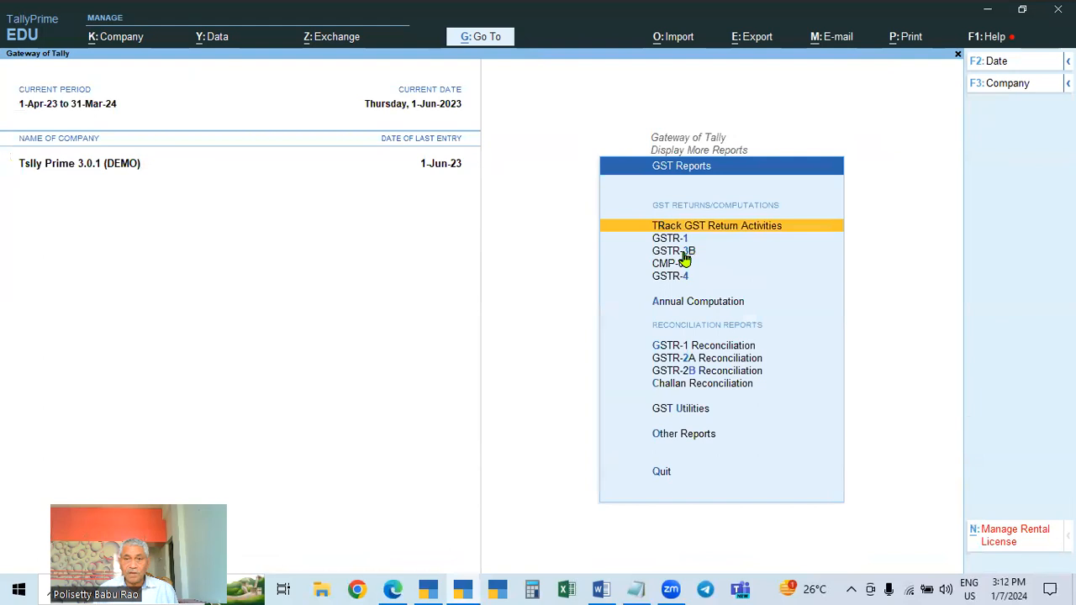
pyautogui.press('Down')
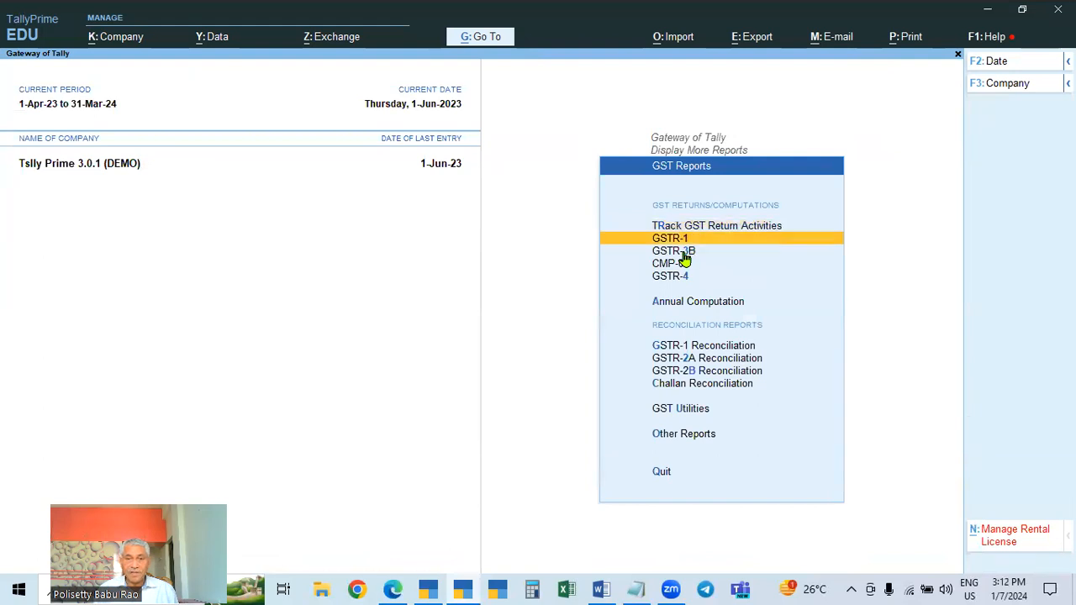
pyautogui.press('Down')
pyautogui.press('Up')
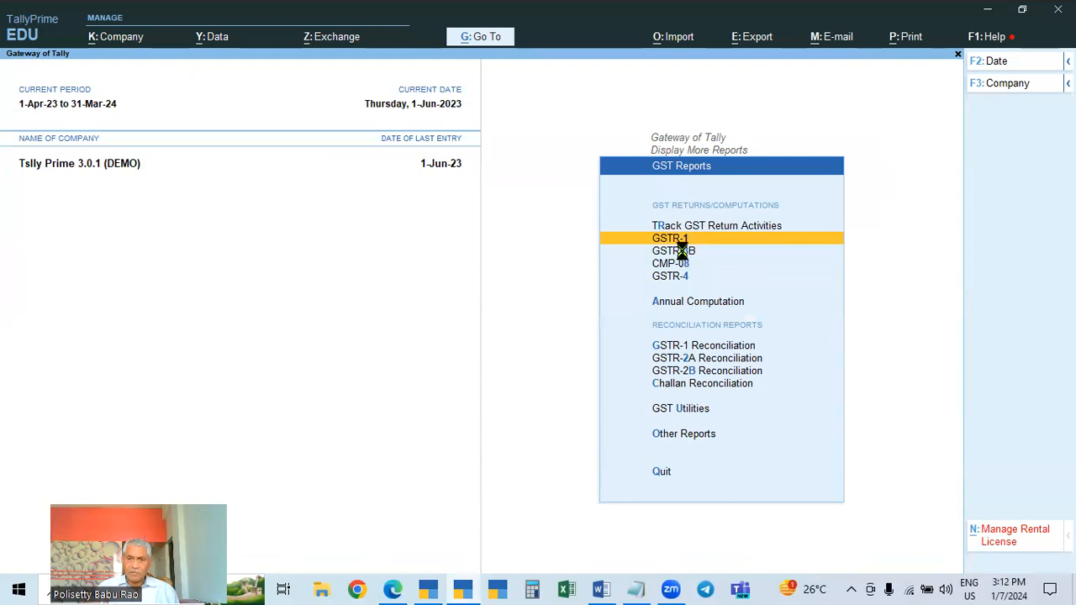
pyautogui.press('Return')
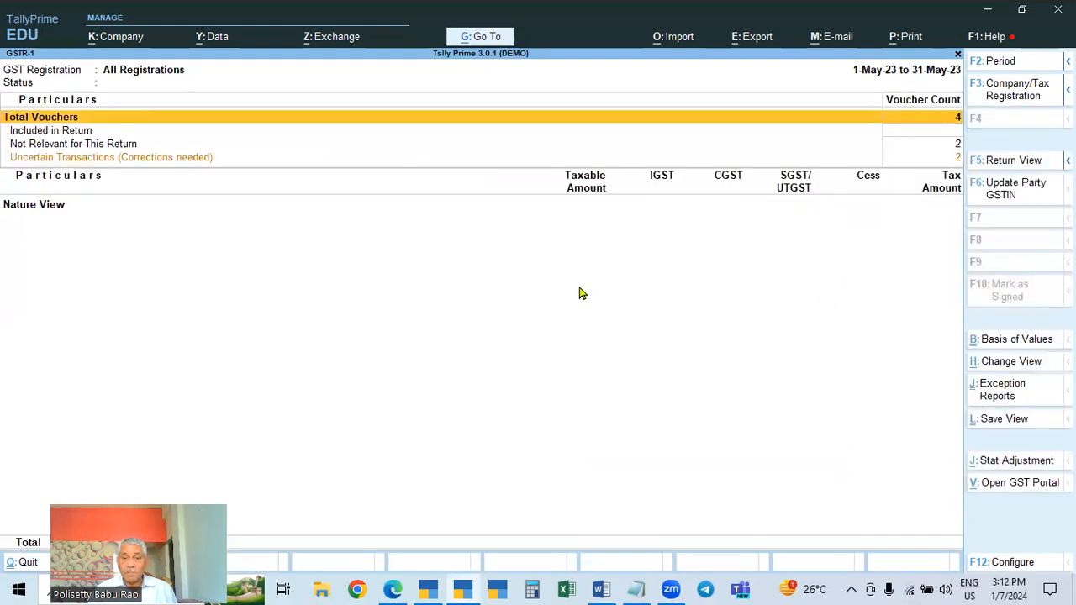
# Reopen GSTR-1 and switch it back to Return View before closing it
pyautogui.press('Escape')
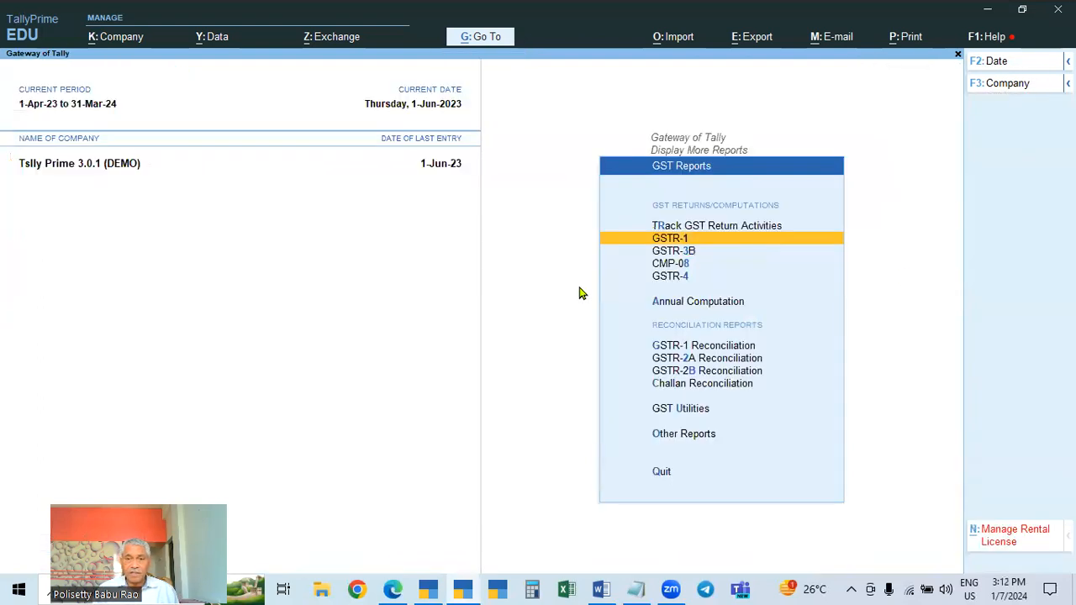
pyautogui.press('Return')
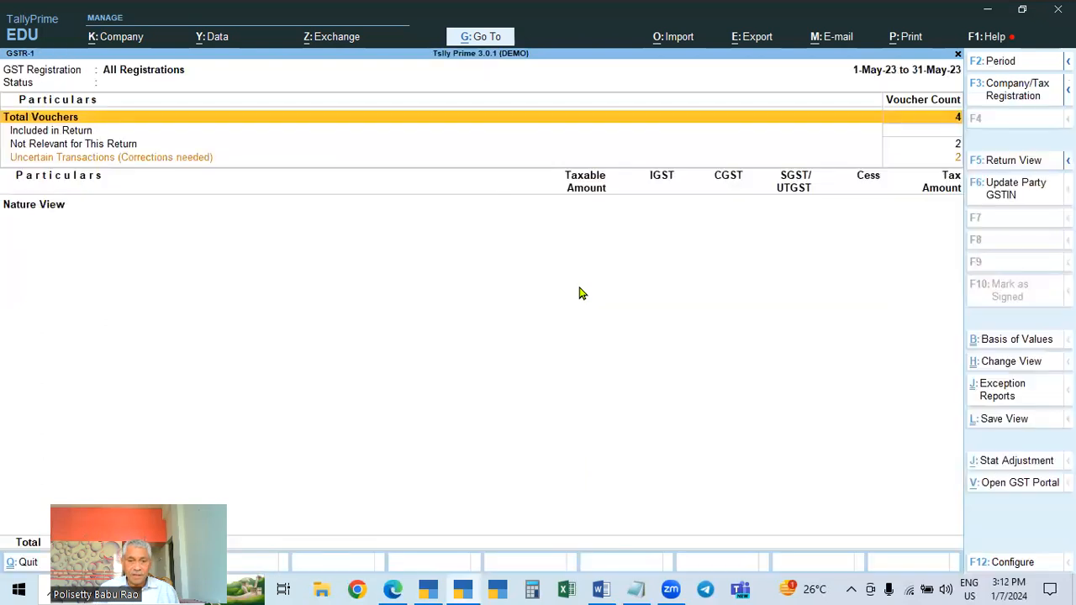
pyautogui.click(458, 589)
pyautogui.click(469, 589)
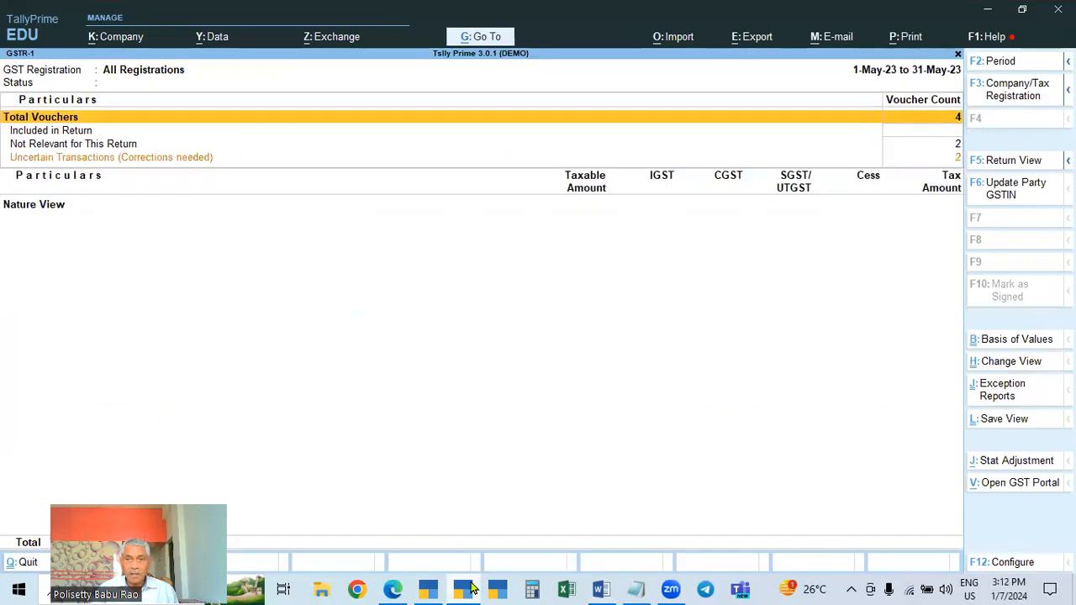
pyautogui.click(998, 161)
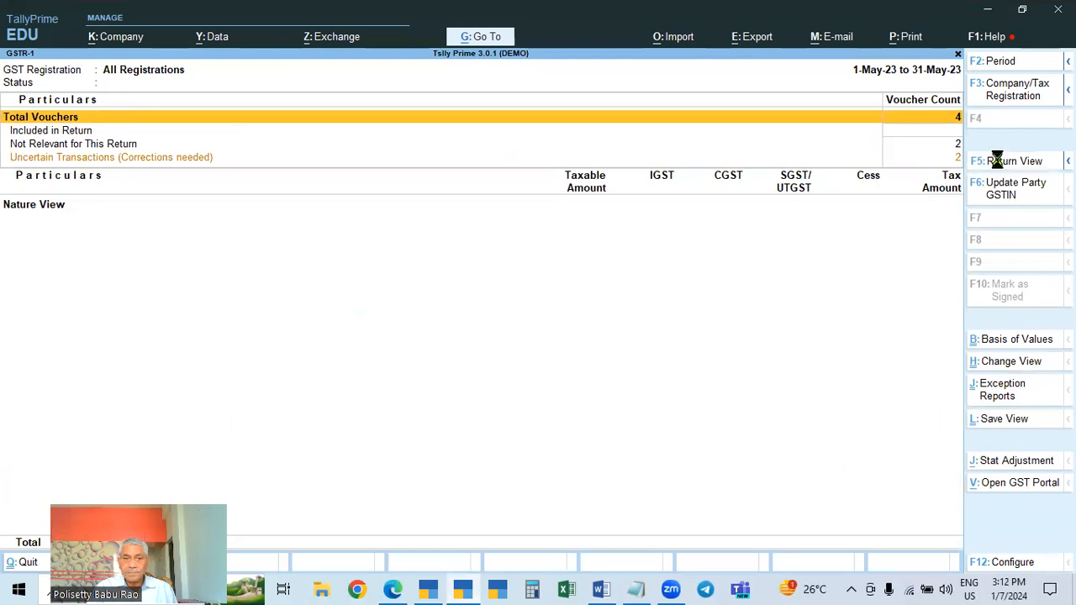
pyautogui.press('Escape')
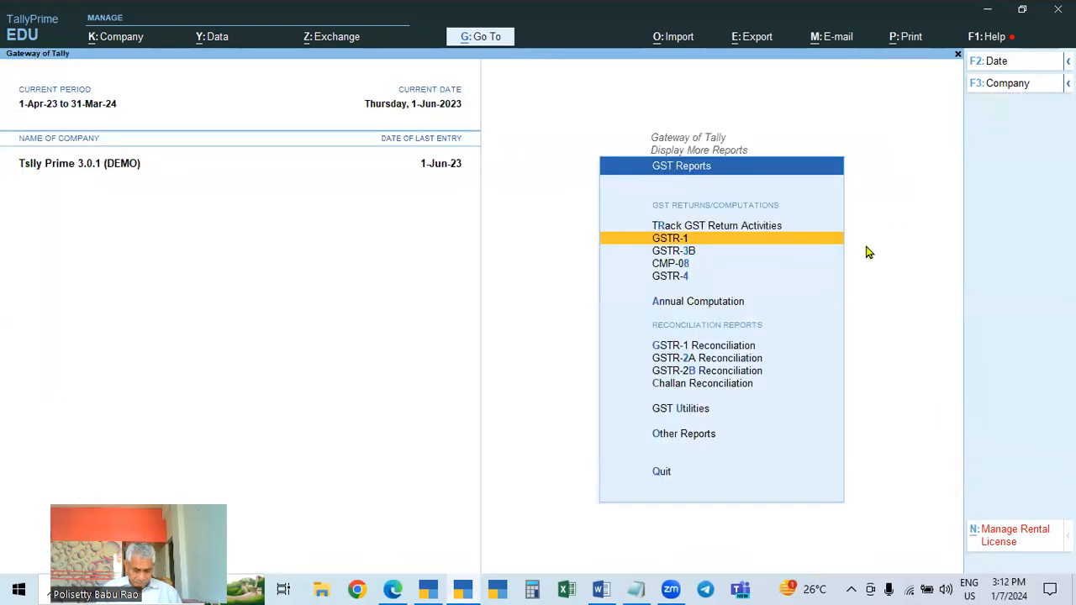
pyautogui.press('Return')
pyautogui.press('F2')
pyautogui.write('ap')
pyautogui.press('Return')
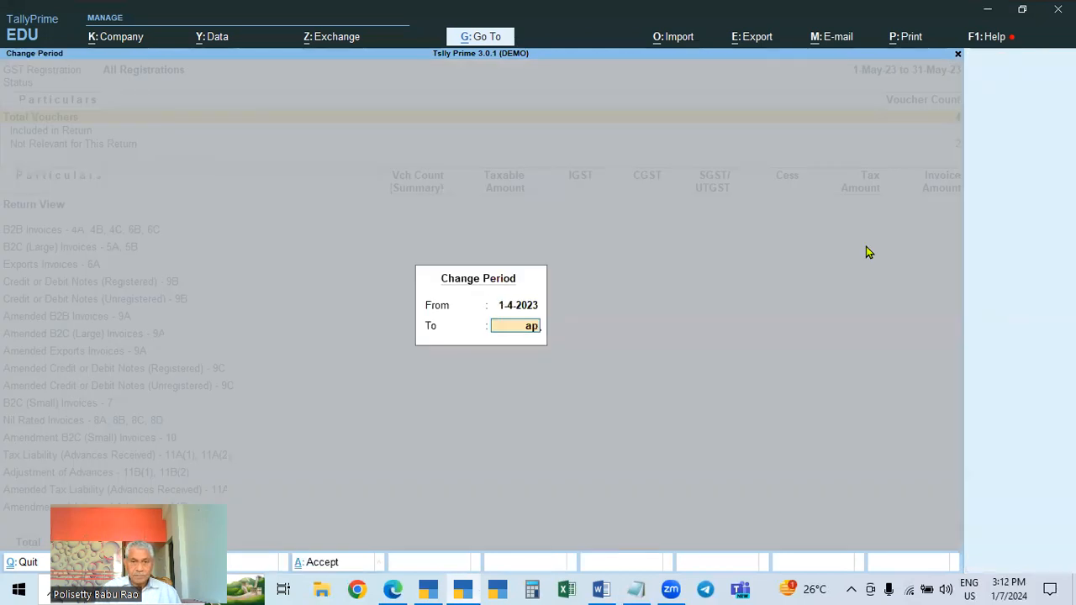
pyautogui.press('Escape')
pyautogui.press('Escape')
pyautogui.press('Escape')
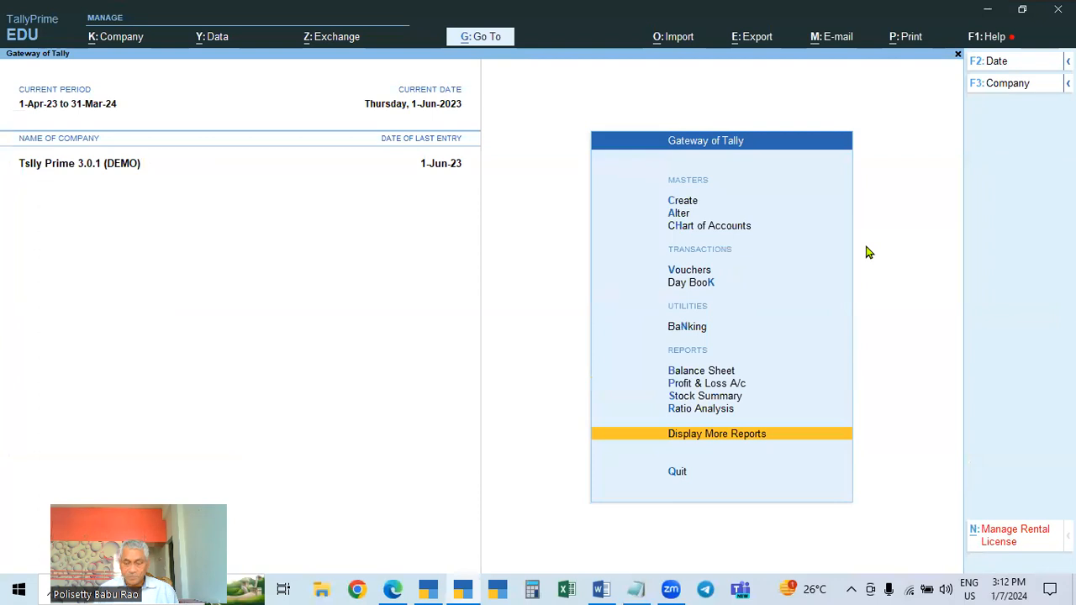
# Open GSTR-1 again through Display More Reports and GST Reports
pyautogui.press('Escape')
pyautogui.press('n')
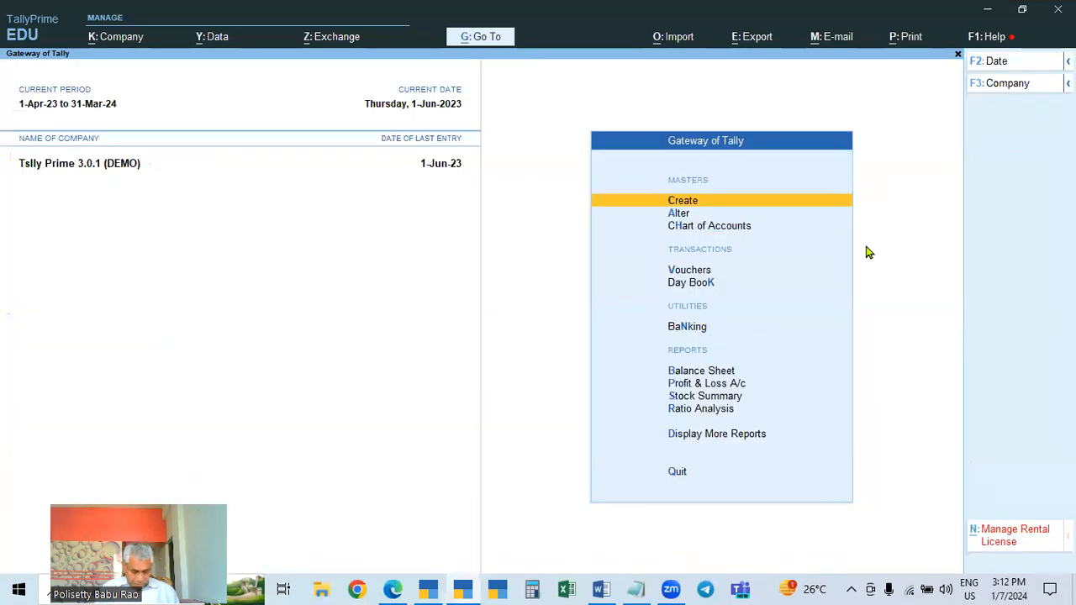
pyautogui.press('d')
pyautogui.press('o')
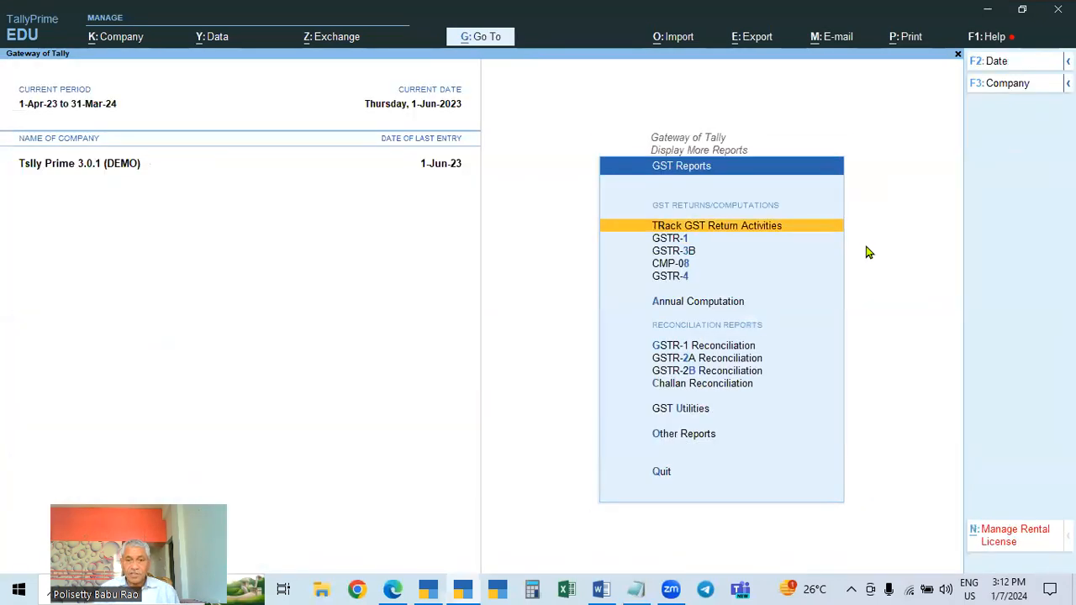
pyautogui.press('Down')
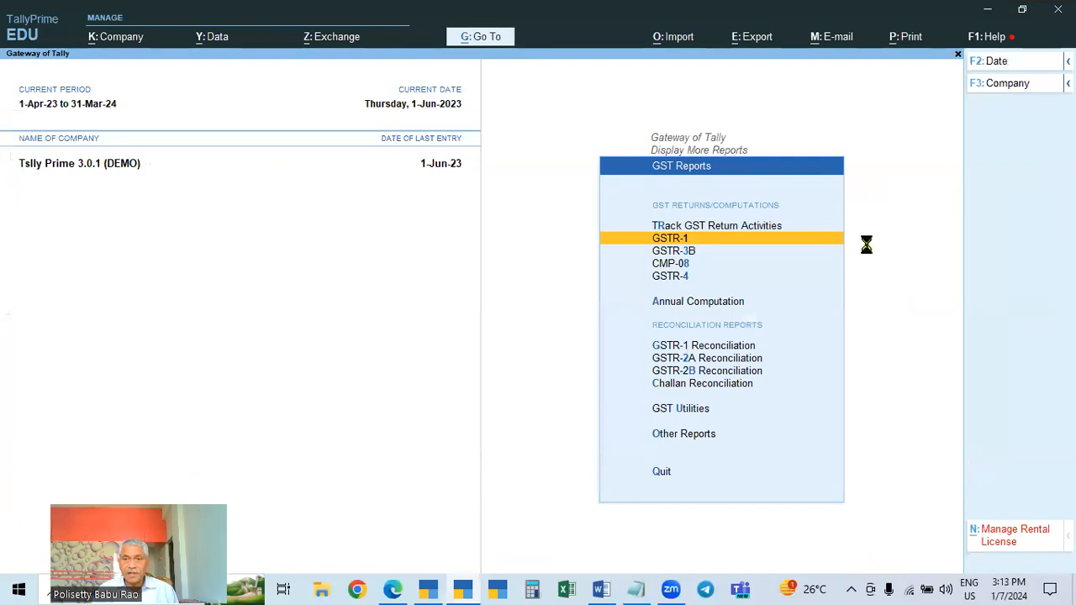
pyautogui.press('Return')
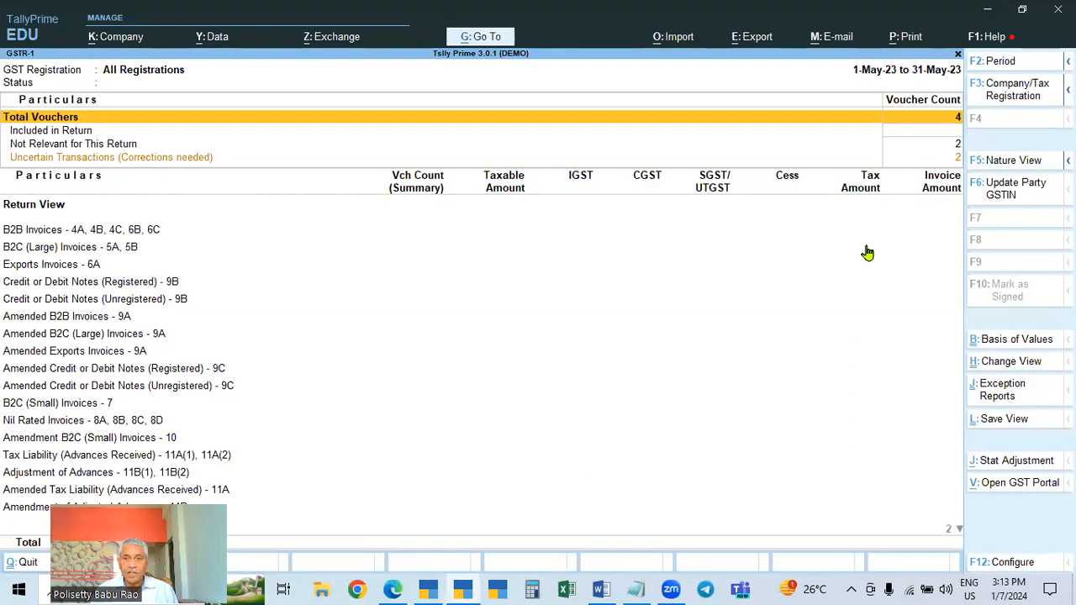
# Open the Day Book and open the 1-Jun-23 Sales voucher No. 42 for alteration
pyautogui.press('Escape')
pyautogui.press('Escape')
pyautogui.press('Escape')
pyautogui.press('Down')
pyautogui.press('Down')
pyautogui.press('Down')
pyautogui.press('Return')
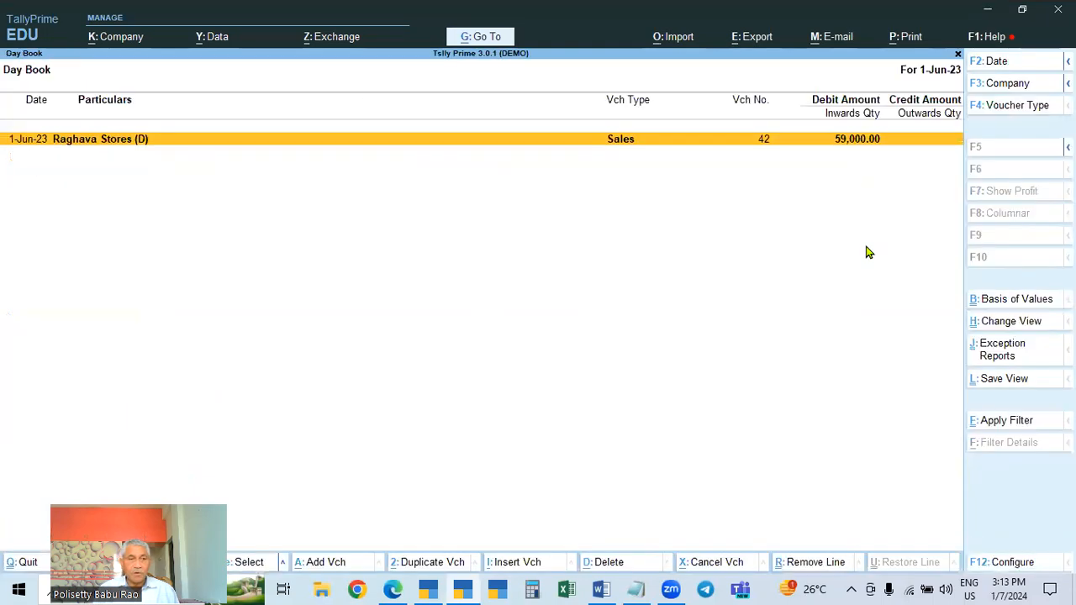
pyautogui.press('Return')
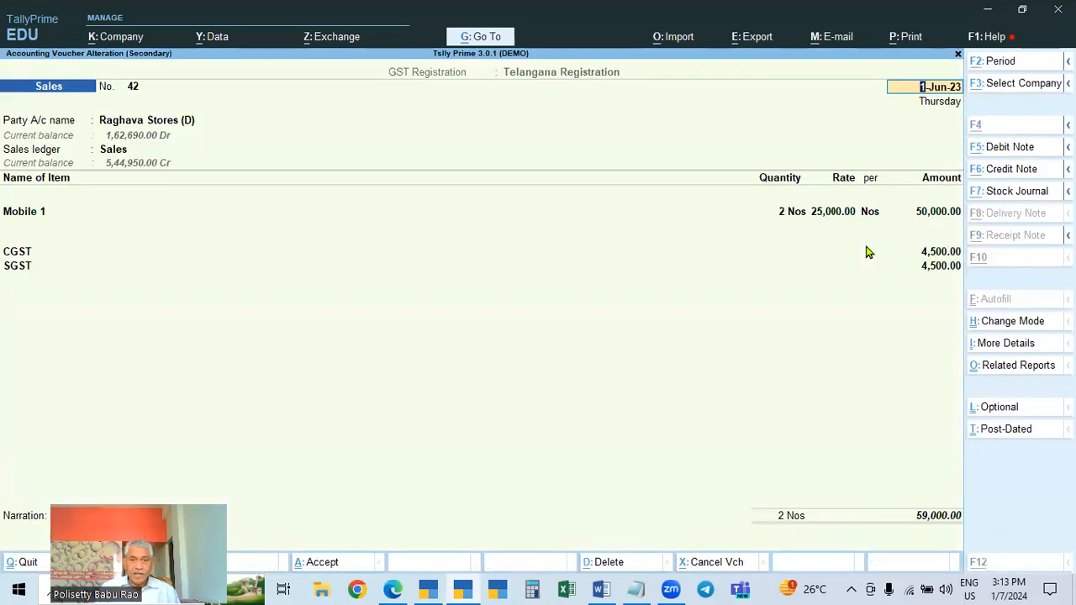
# Delete the 1-Jun-23 sales voucher No. 42 of Raghava Stores (D)
pyautogui.hotkey('alt', 'd')
pyautogui.press('y')
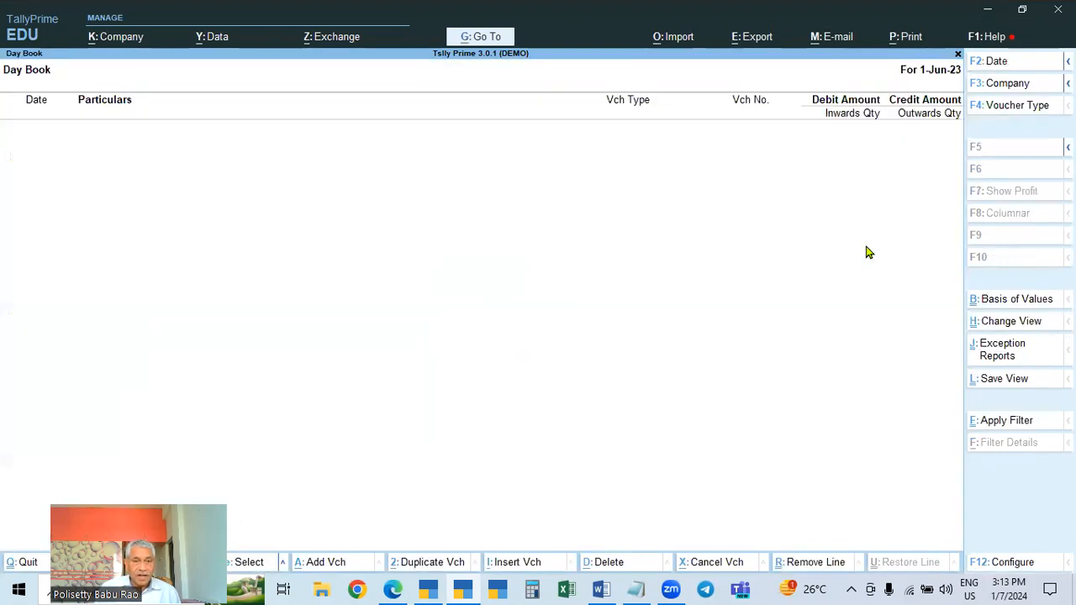
# Change the Day Book period to start from 1-Apr-23, running through 2-May-23
pyautogui.press('Escape')
pyautogui.press('Return')
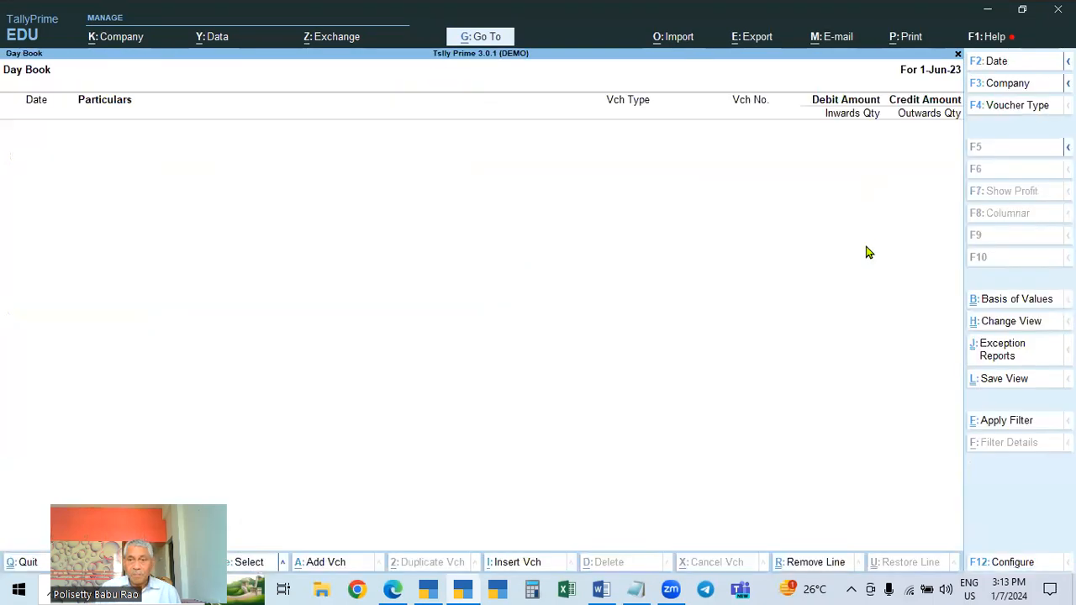
pyautogui.press('F2')
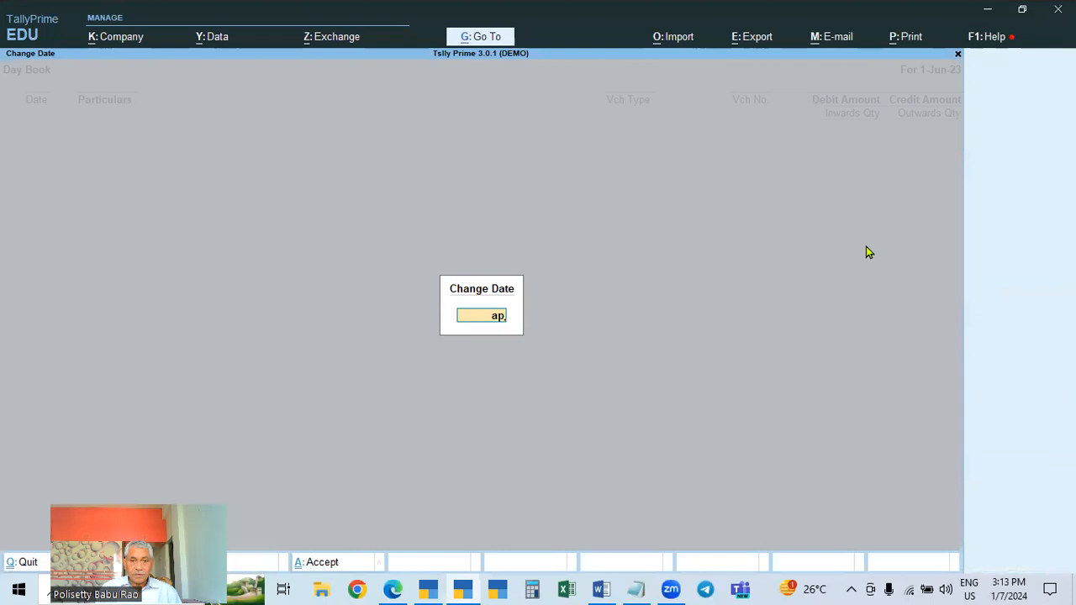
pyautogui.press('Return')
pyautogui.press('Escape')
pyautogui.press('Return')
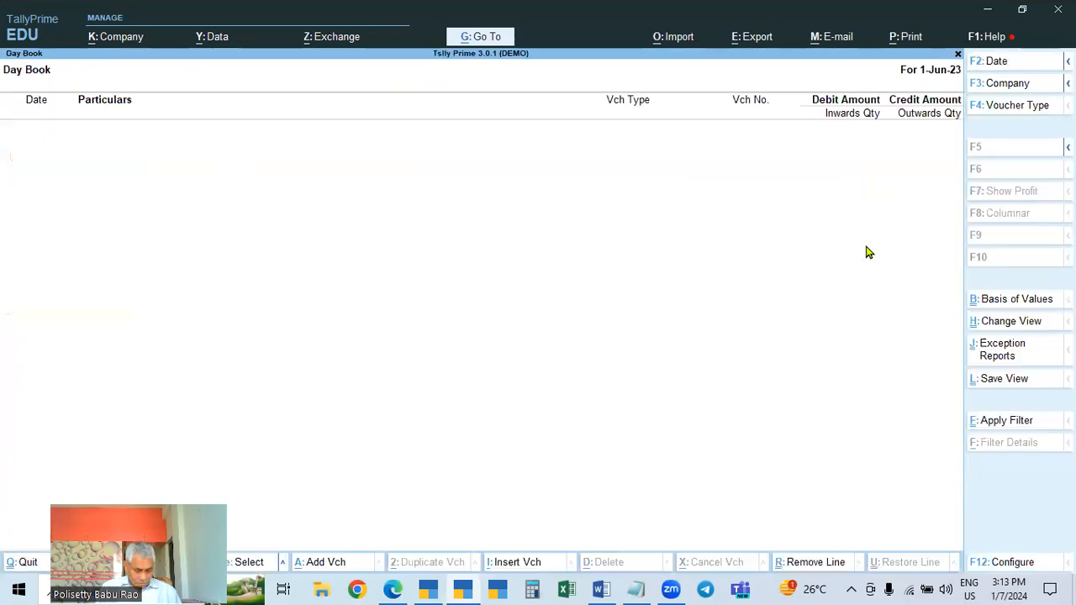
pyautogui.hotkey('alt', 'F2')
pyautogui.write('ap')
pyautogui.press('Return')
pyautogui.press('space')
pyautogui.press('Return')
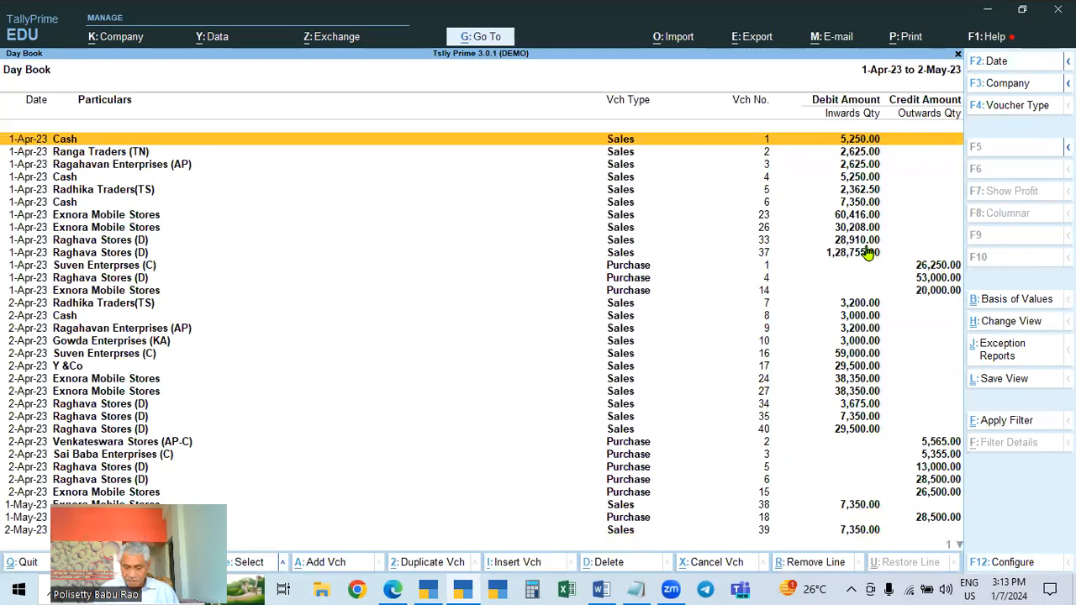
# Delete the Exnora Mobile Stores sales voucher No. 38 and purchase voucher No. 15 from the Day Book
pyautogui.press('End')
pyautogui.press('Up')
pyautogui.press('Up')
pyautogui.press('Up')
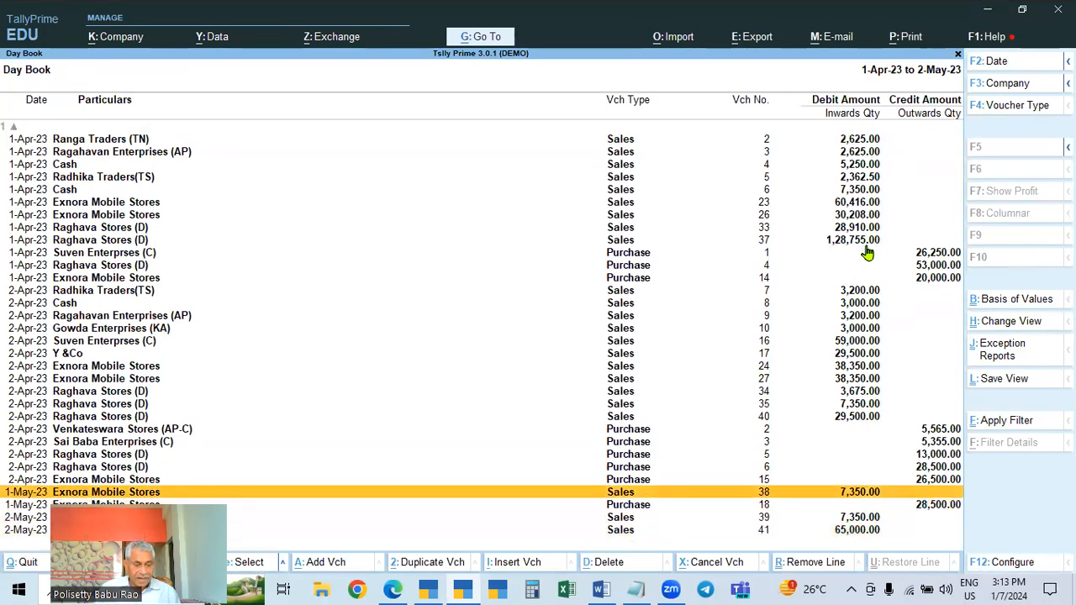
pyautogui.hotkey('alt', 'd')
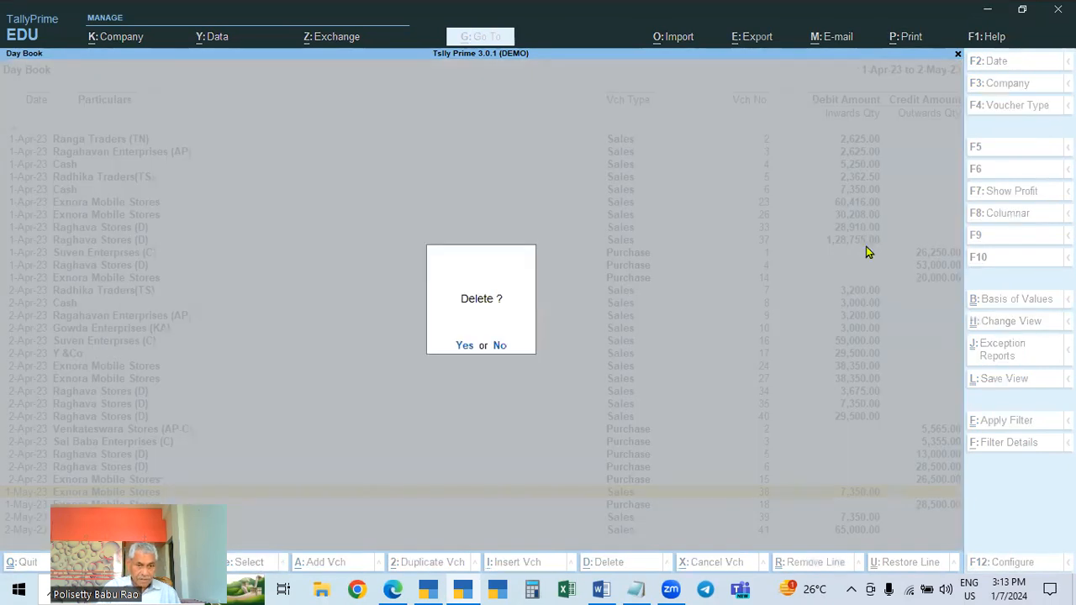
pyautogui.press('y')
pyautogui.hotkey('alt', 'd')
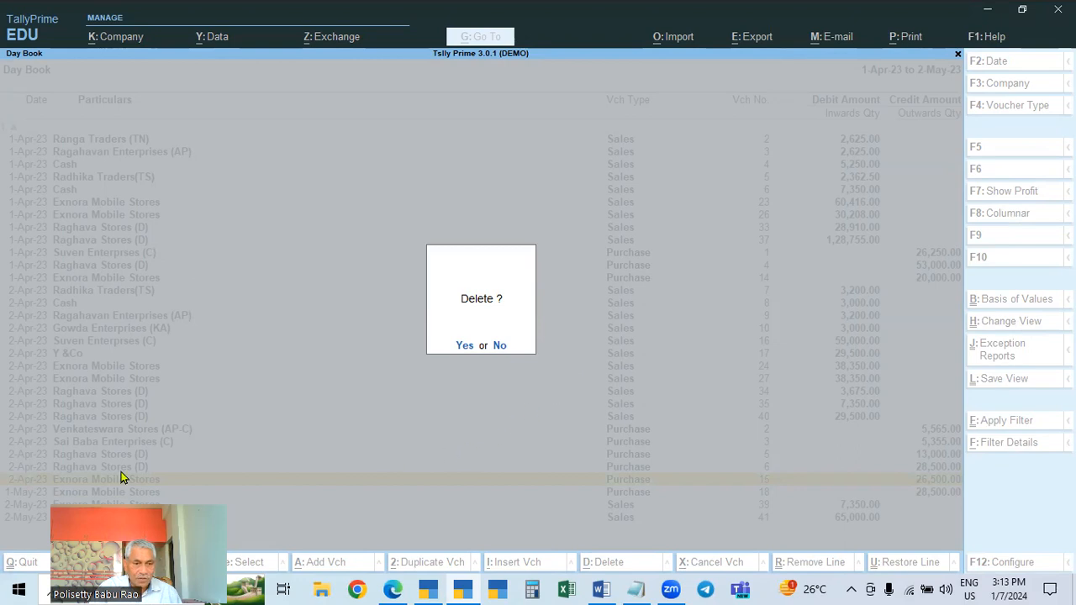
pyautogui.press('y')
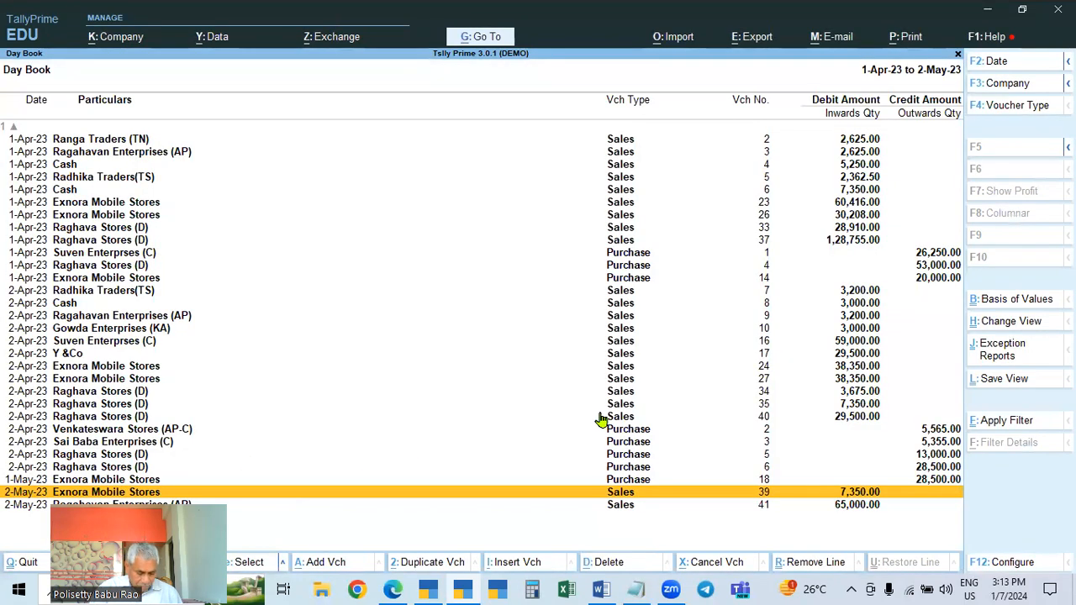
# Delete the Exnora Mobile Stores sales voucher No. 39 and the 1-May-23 purchase voucher No. 18
pyautogui.press('Return')
pyautogui.hotkey('alt', 'd')
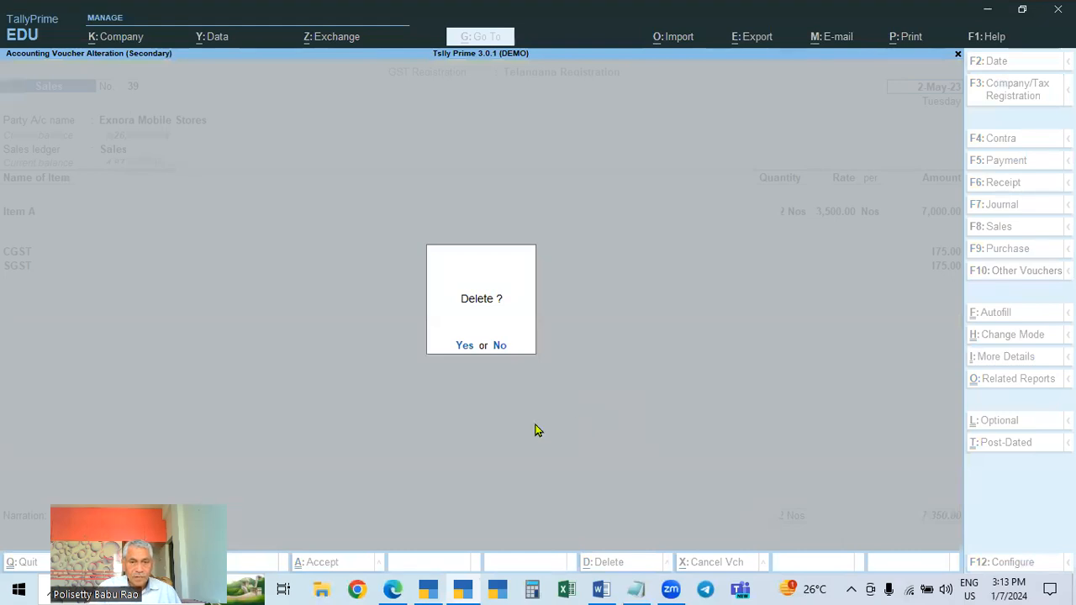
pyautogui.press('y')
pyautogui.hotkey('alt', 'd')
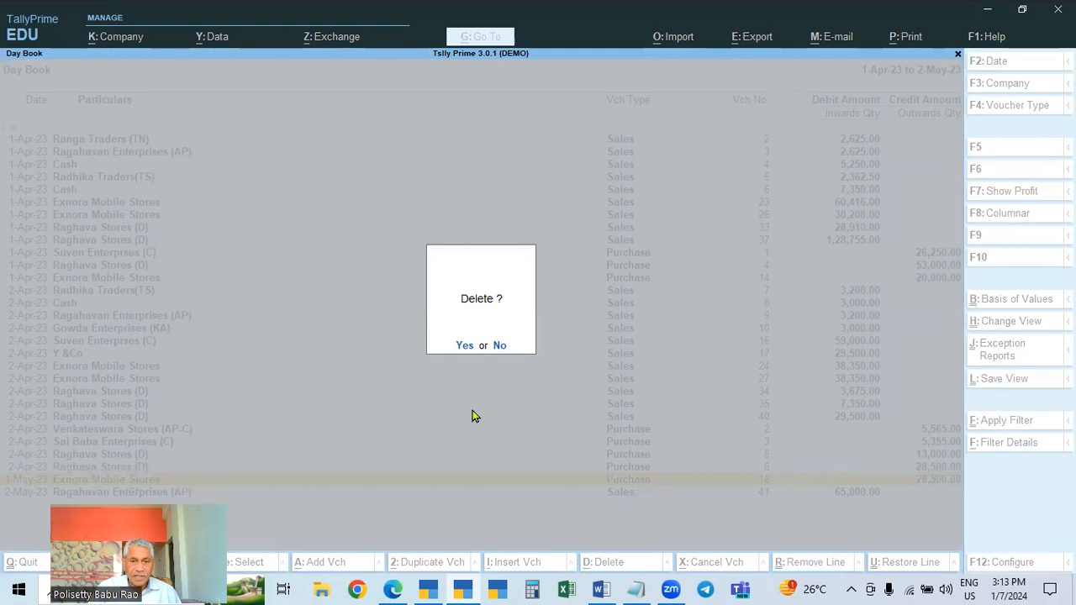
pyautogui.press('y')
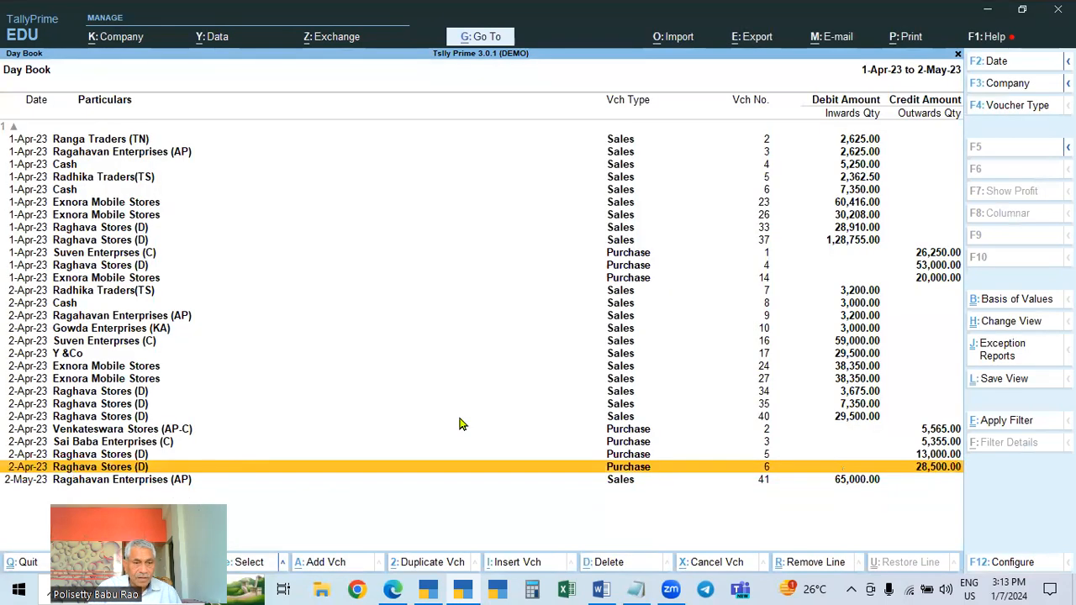
# Open the 2-May-23 sales voucher No. 41 of Ragahavan Enterprises (AP) and delete it
pyautogui.click(45, 483)
pyautogui.click(45, 481)
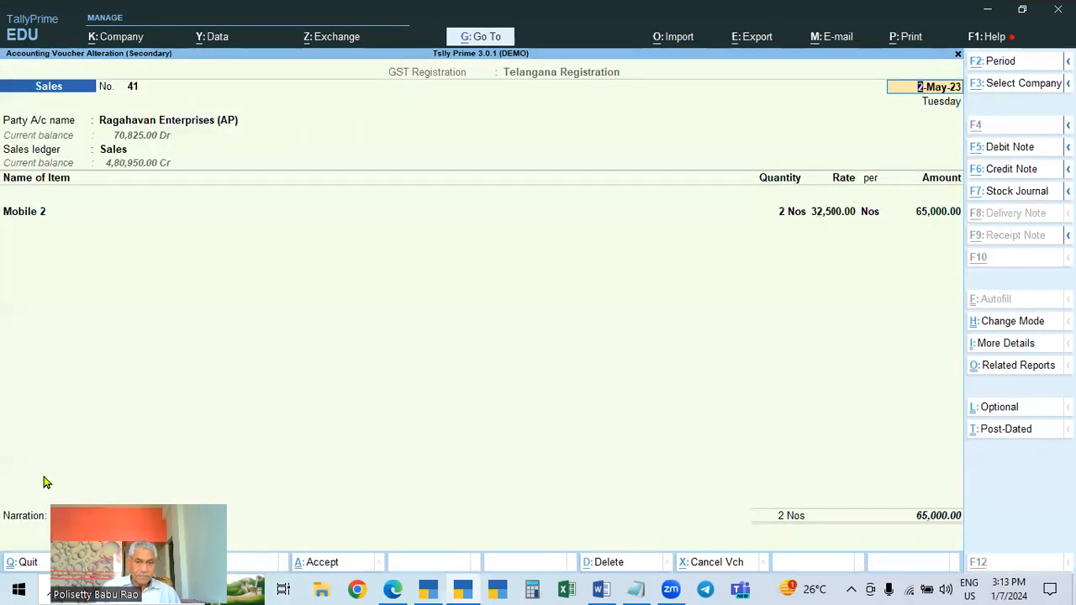
pyautogui.hotkey('alt', 'd')
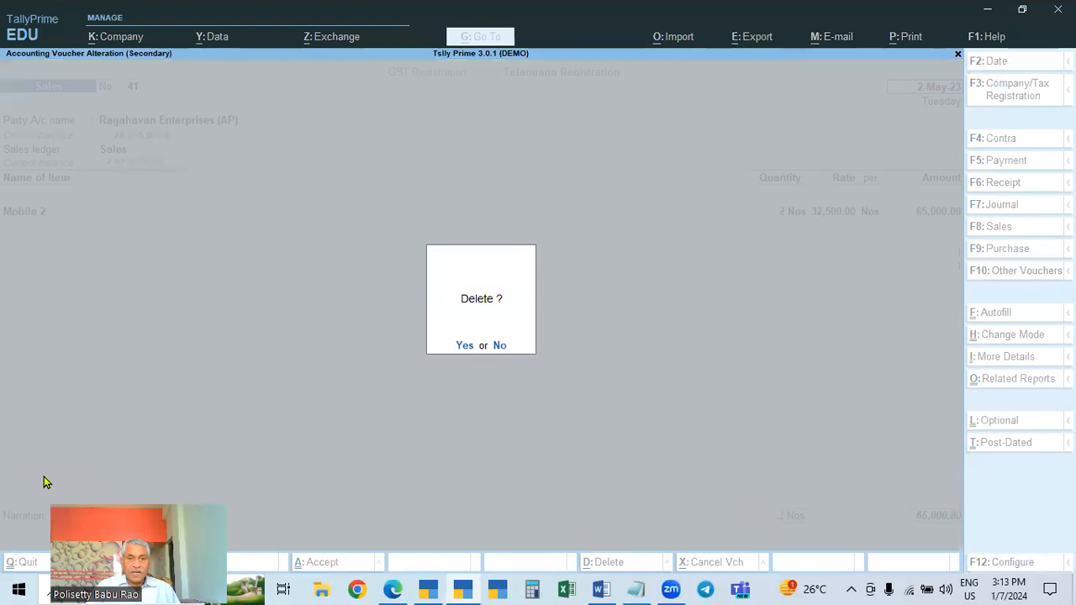
pyautogui.press('y')
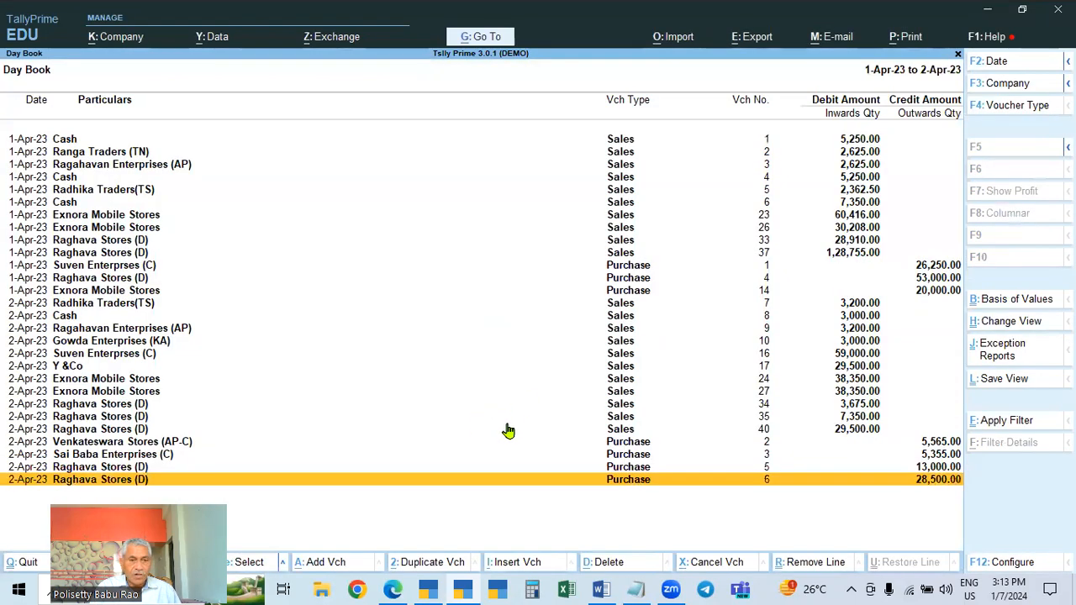
# Return to the Gateway and open GSTR-1 through Display More Reports and GST Reports
pyautogui.press('Escape')
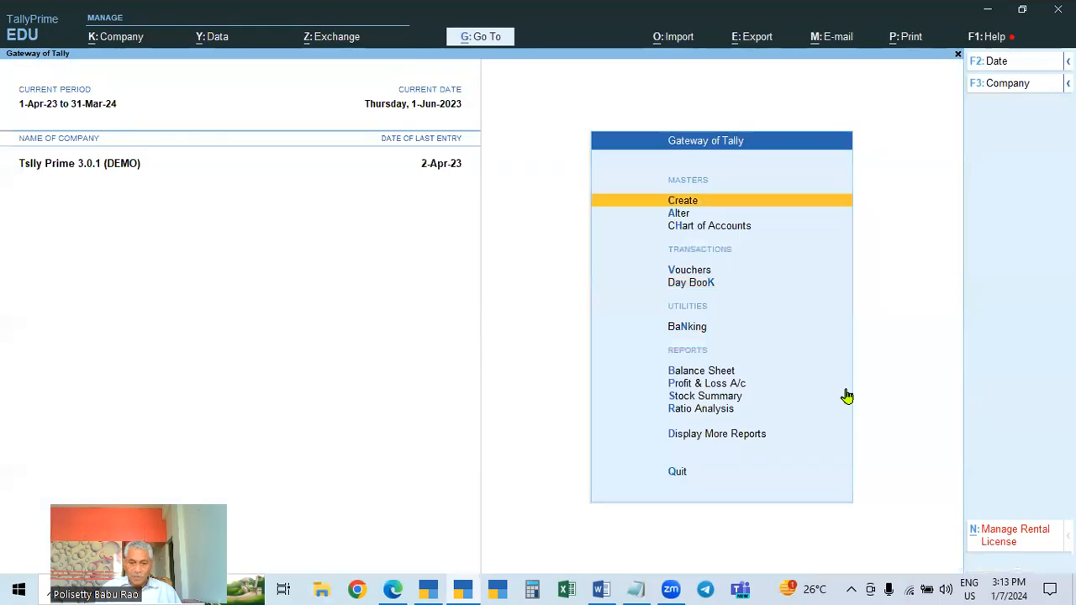
pyautogui.press('d')
pyautogui.press('o')
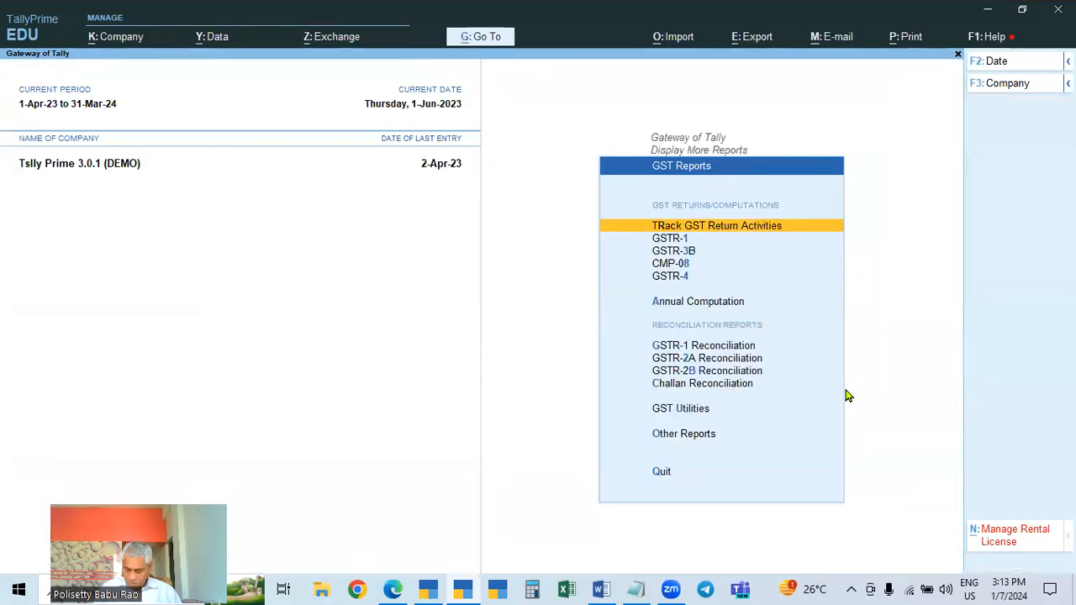
pyautogui.press('1')
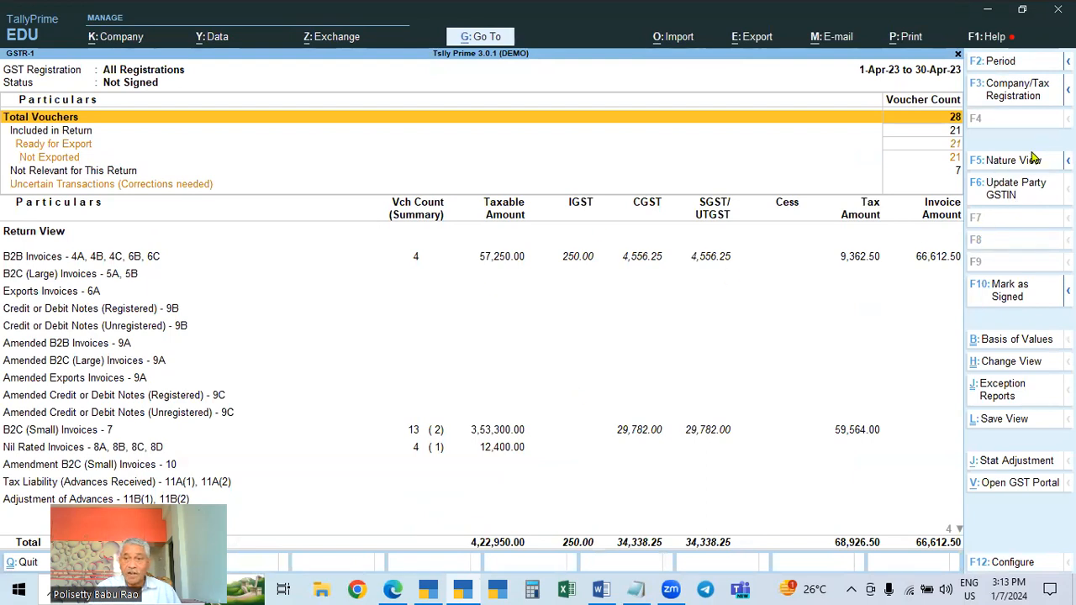
# Open GSTR-3B from GST Reports and switch it to the detailed Nature View
pyautogui.press('Escape')
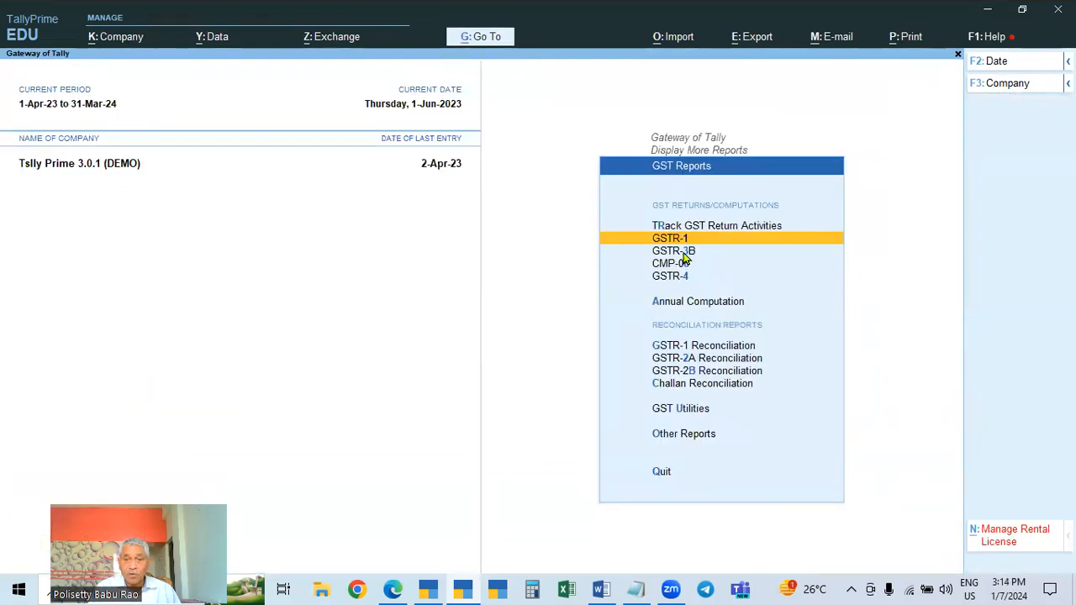
pyautogui.click(683, 254)
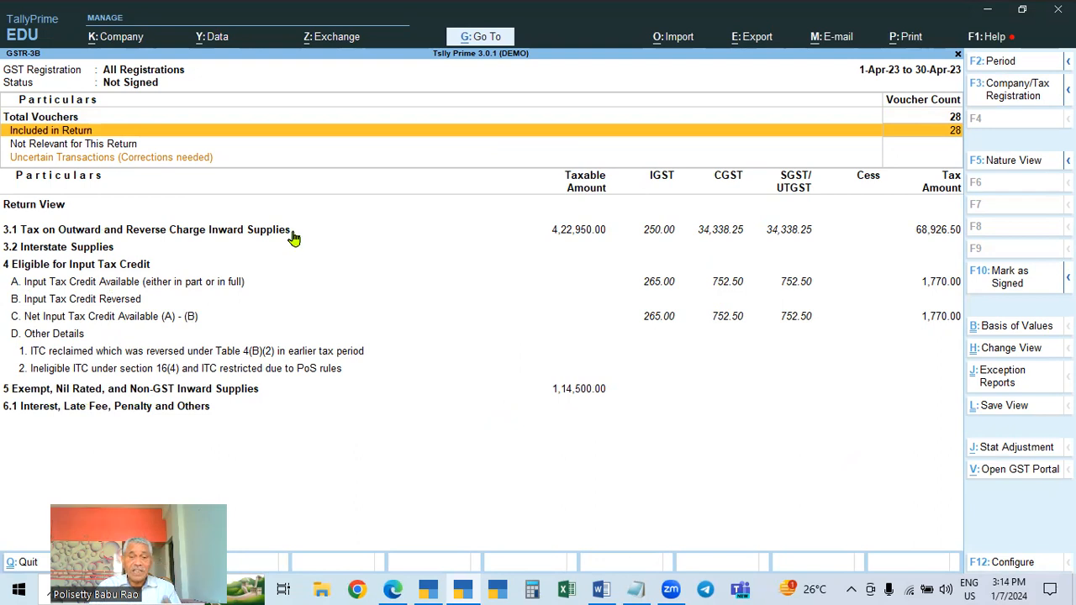
pyautogui.click(1011, 166)
pyautogui.scroll(-4, 276, 408)
pyautogui.scroll(4, 276, 408)
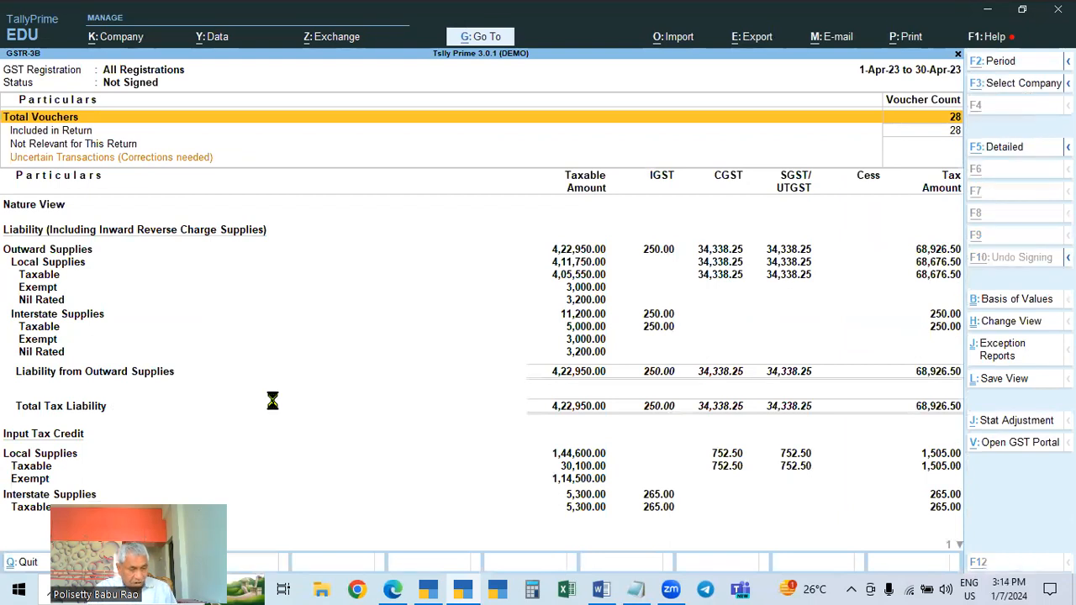
pyautogui.hotkey('alt', 'F5')
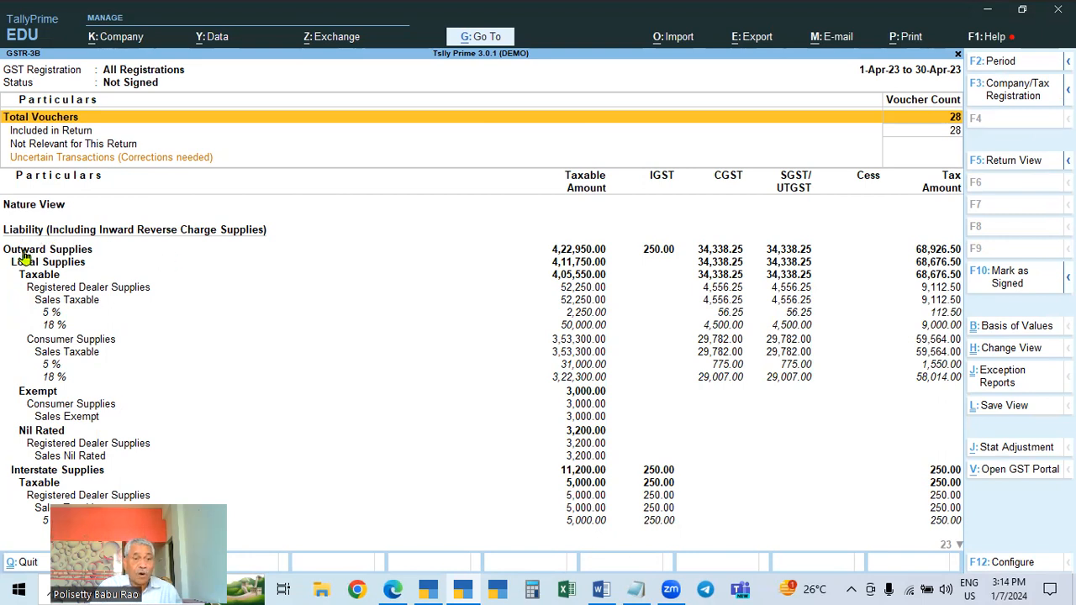
# Review the outward supplies, tax liability and input tax credit sections of the detailed GSTR-3B Nature View
pyautogui.press('Down')
pyautogui.press('Down')
pyautogui.press('Down')
pyautogui.press('Down')
pyautogui.press('Down')
pyautogui.press('Down')
pyautogui.press('Down')
pyautogui.press('Down')
pyautogui.press('Down')
pyautogui.press('Down')
pyautogui.press('Down')
pyautogui.press('Down')
pyautogui.press('Down')
pyautogui.press('Down')
pyautogui.press('Down')
pyautogui.press('Down')
pyautogui.press('Down')
pyautogui.press('Down')
pyautogui.press('Down')
pyautogui.press('Down')
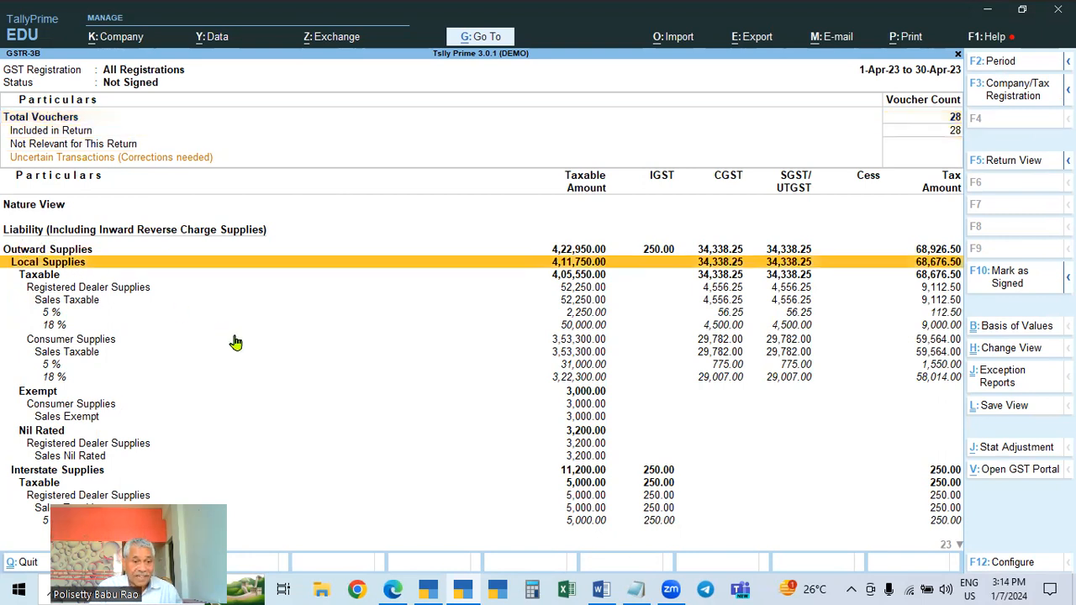
pyautogui.press('Down')
pyautogui.press('Down')
pyautogui.press('Down')
pyautogui.press('Down')
pyautogui.press('Down')
pyautogui.press('Down')
pyautogui.press('Down')
pyautogui.press('Down')
pyautogui.press('Down')
pyautogui.press('Down')
pyautogui.press('Down')
pyautogui.press('Down')
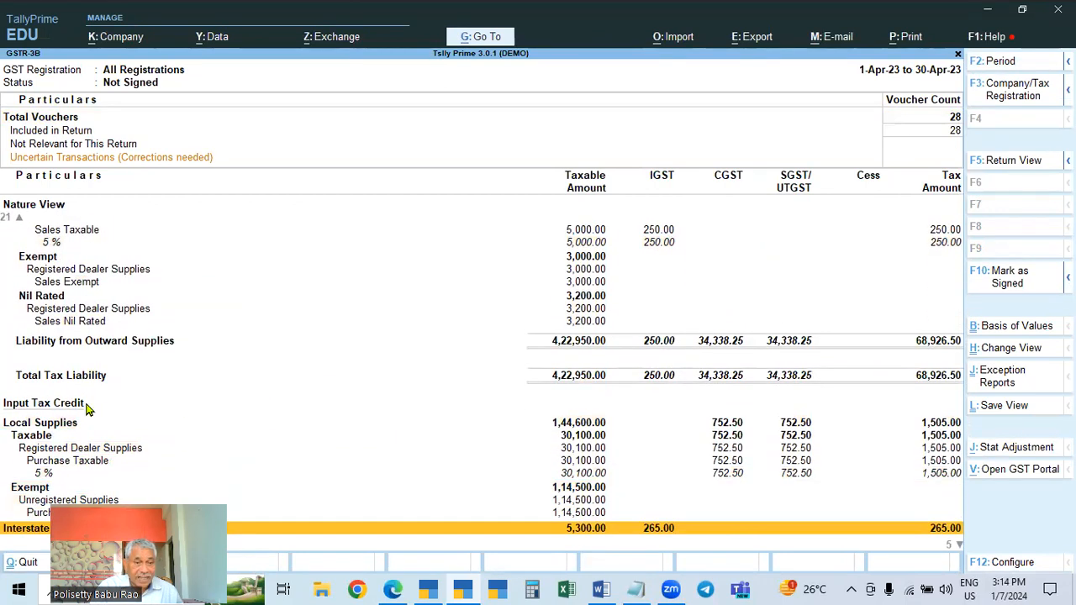
pyautogui.scroll(11, 559, 387)
pyautogui.scroll(-5, 572, 388)
pyautogui.scroll(-4, 572, 387)
pyautogui.scroll(9, 308, 408)
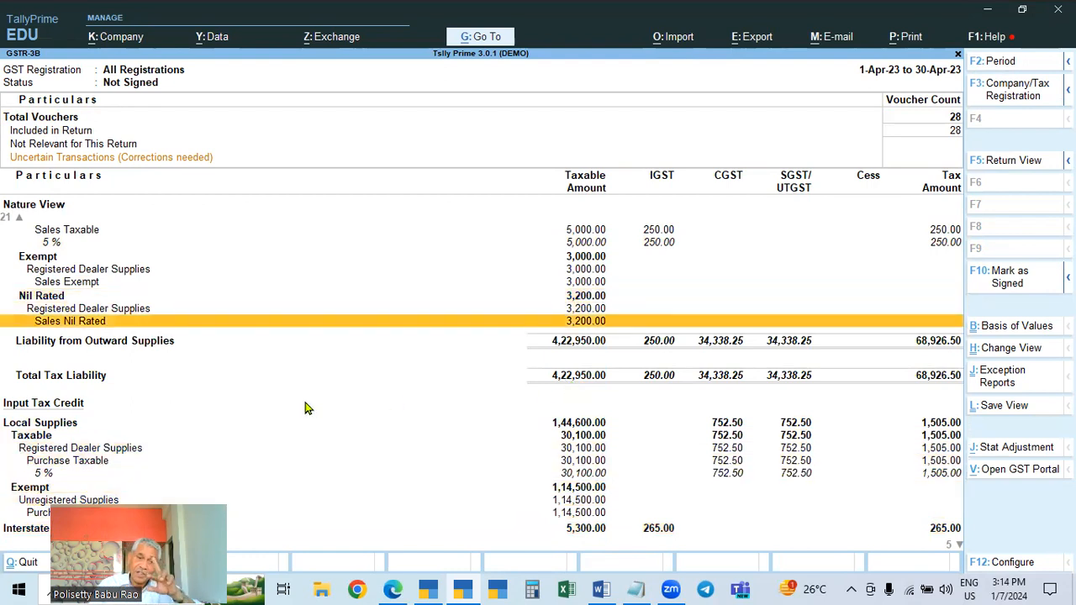
pyautogui.scroll(20, 307, 408)
pyautogui.scroll(1, 307, 408)
pyautogui.scroll(-3, 115, 336)
pyautogui.scroll(-1, 71, 263)
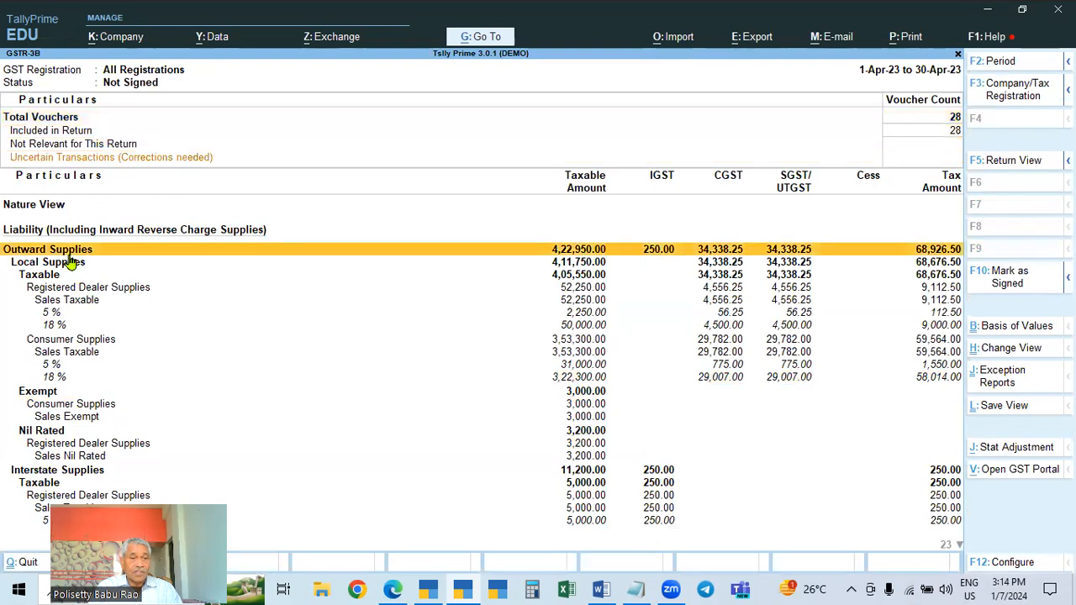
pyautogui.click(61, 266)
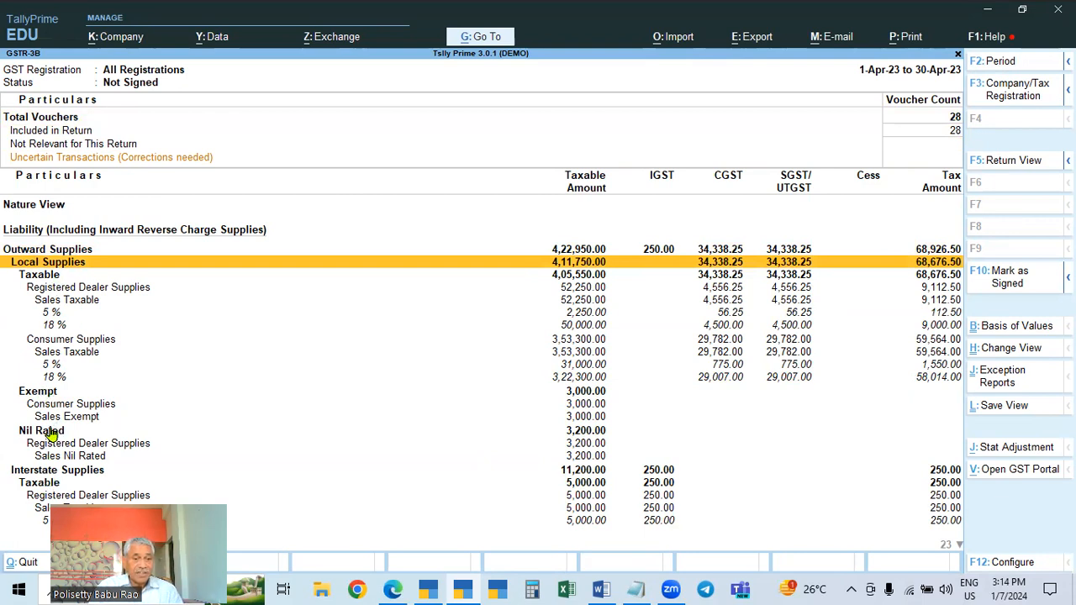
pyautogui.press('Down')
pyautogui.press('Down')
pyautogui.press('Down')
pyautogui.press('Down')
pyautogui.press('Down')
pyautogui.press('Down')
pyautogui.press('Down')
pyautogui.press('Down')
pyautogui.press('Down')
pyautogui.press('Down')
pyautogui.press('Down')
pyautogui.press('Down')
pyautogui.press('Down')
pyautogui.press('Down')
pyautogui.press('Down')
pyautogui.press('Down')
pyautogui.press('Down')
pyautogui.press('Down')
pyautogui.press('Down')
pyautogui.press('Down')
pyautogui.press('Down')
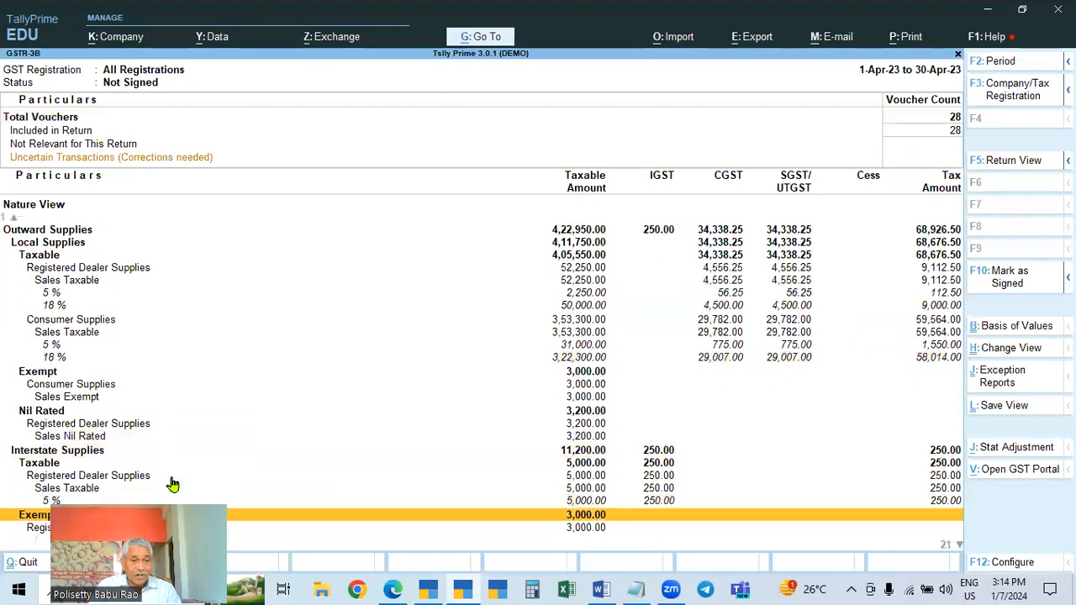
pyautogui.press('Down')
pyautogui.press('Down')
pyautogui.press('Down')
pyautogui.press('Down')
pyautogui.press('Down')
pyautogui.press('Down')
pyautogui.press('Down')
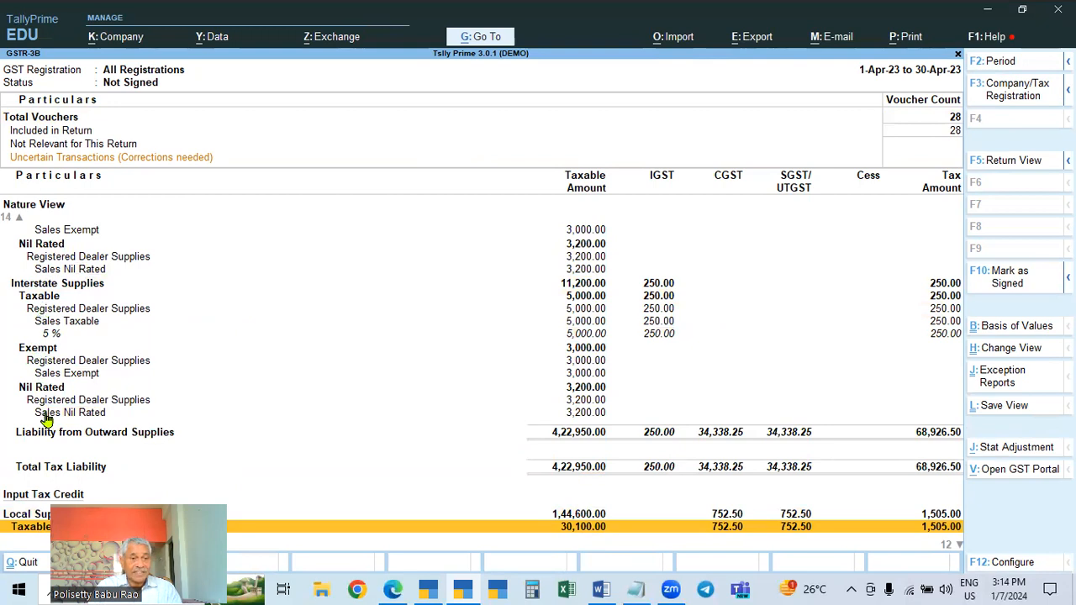
pyautogui.press('Up')
pyautogui.press('Up')
pyautogui.press('Up')
pyautogui.press('Up')
pyautogui.press('Up')
pyautogui.press('Up')
pyautogui.press('Up')
pyautogui.press('Up')
pyautogui.press('Up')
pyautogui.press('Up')
pyautogui.press('Up')
pyautogui.press('Up')
pyautogui.press('Up')
pyautogui.press('Up')
pyautogui.press('Up')
pyautogui.press('Up')
pyautogui.press('Up')
pyautogui.press('Up')
pyautogui.press('Up')
pyautogui.press('Up')
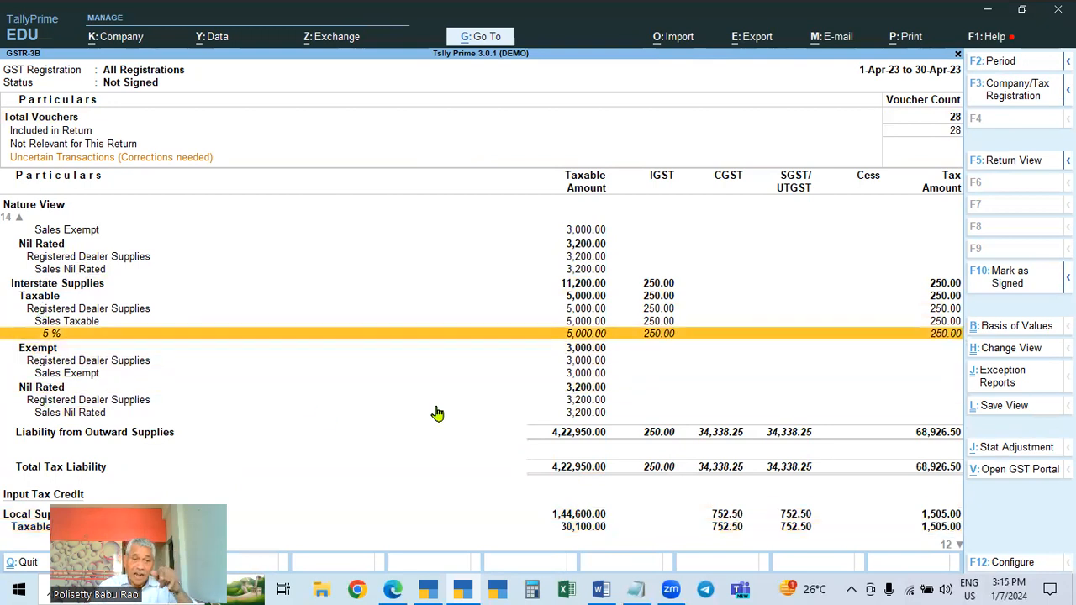
pyautogui.press('Up')
pyautogui.press('Up')
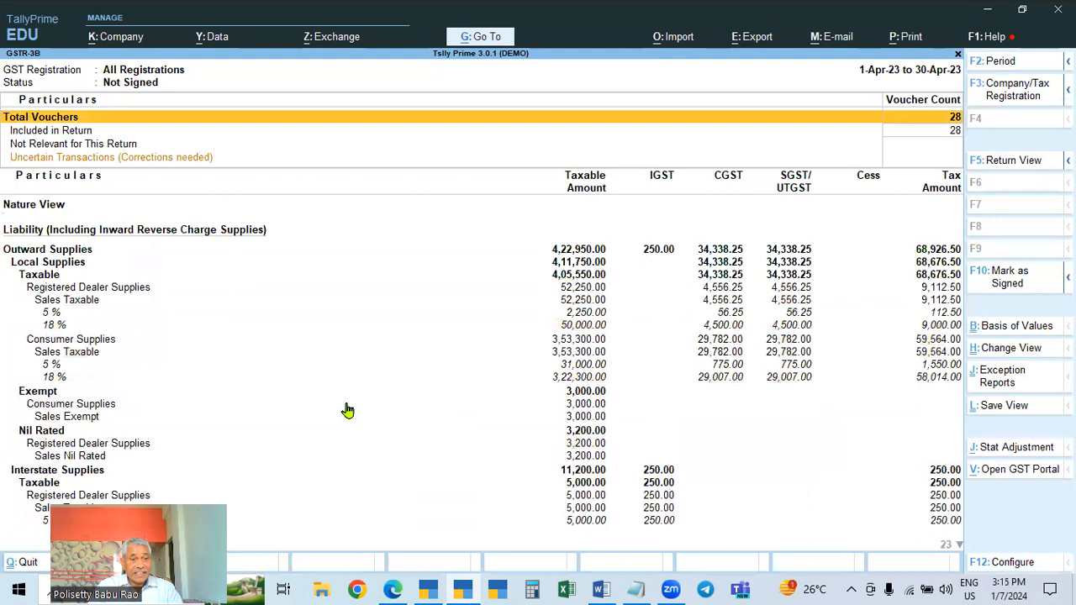
# Examine the local taxable, exempt and nil-rated outward supply lines and the input tax credit rows
pyautogui.click(34, 274)
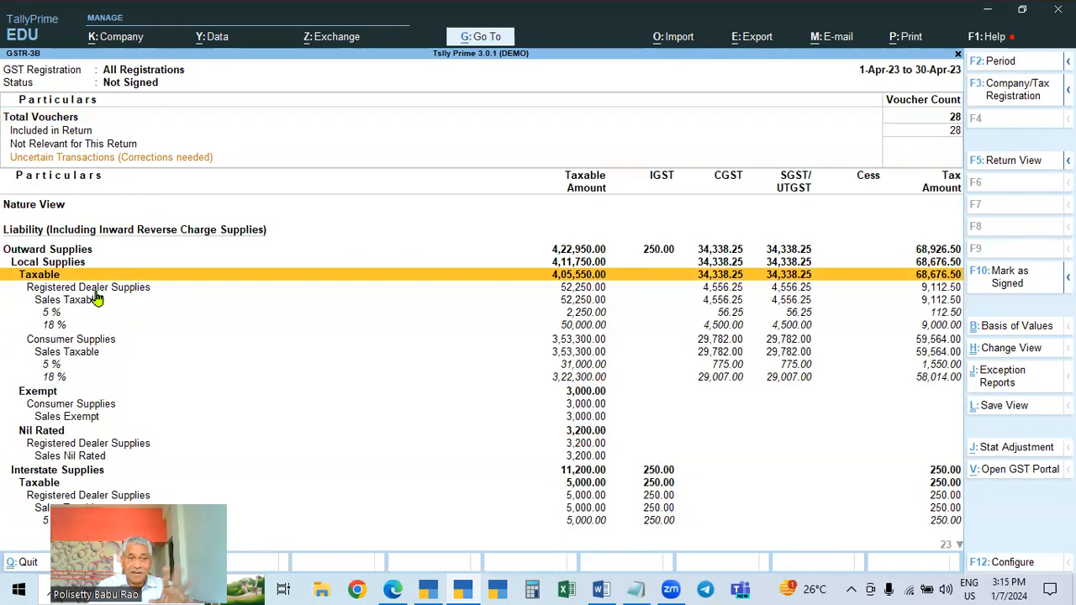
pyautogui.scroll(-5, 96, 457)
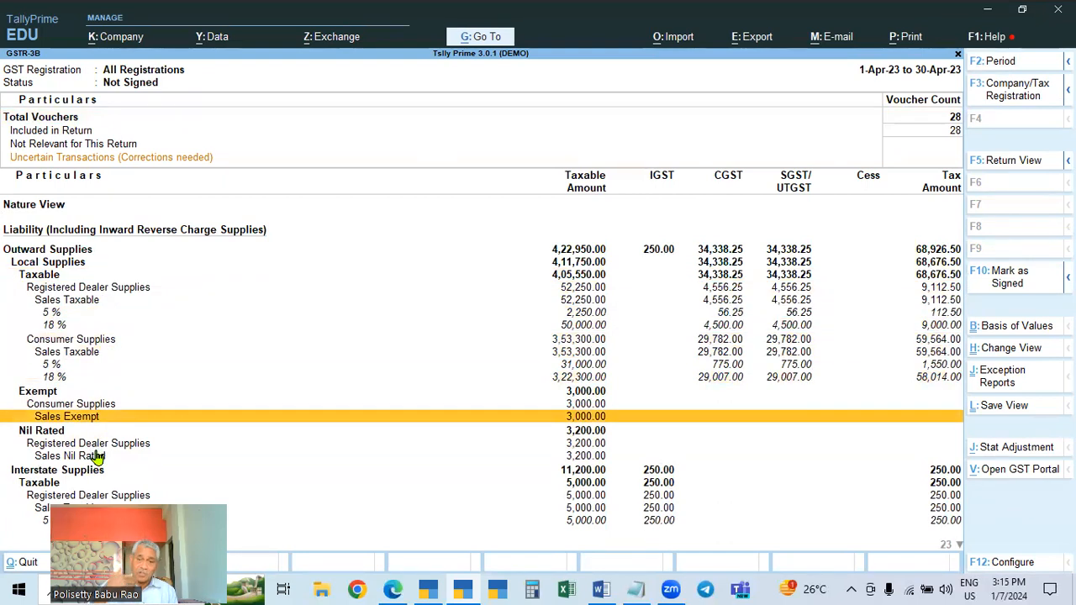
pyautogui.scroll(-15, 97, 456)
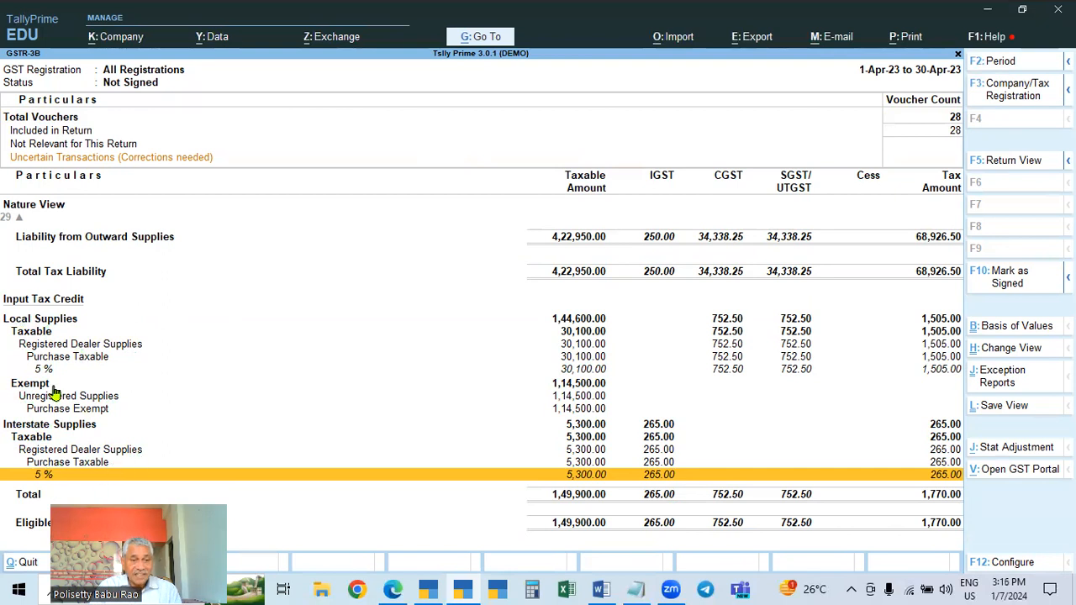
pyautogui.press('Up')
pyautogui.press('Up')
pyautogui.press('Up')
pyautogui.press('Up')
pyautogui.press('Up')
pyautogui.press('Up')
pyautogui.press('Up')
pyautogui.press('Up')
pyautogui.press('Up')
pyautogui.press('Up')
pyautogui.press('Up')
pyautogui.press('Up')
pyautogui.press('Up')
pyautogui.press('Up')
pyautogui.press('Up')
pyautogui.press('Up')
pyautogui.press('Up')
pyautogui.press('Up')
pyautogui.press('Up')
pyautogui.press('Up')
pyautogui.press('Up')
pyautogui.press('Up')
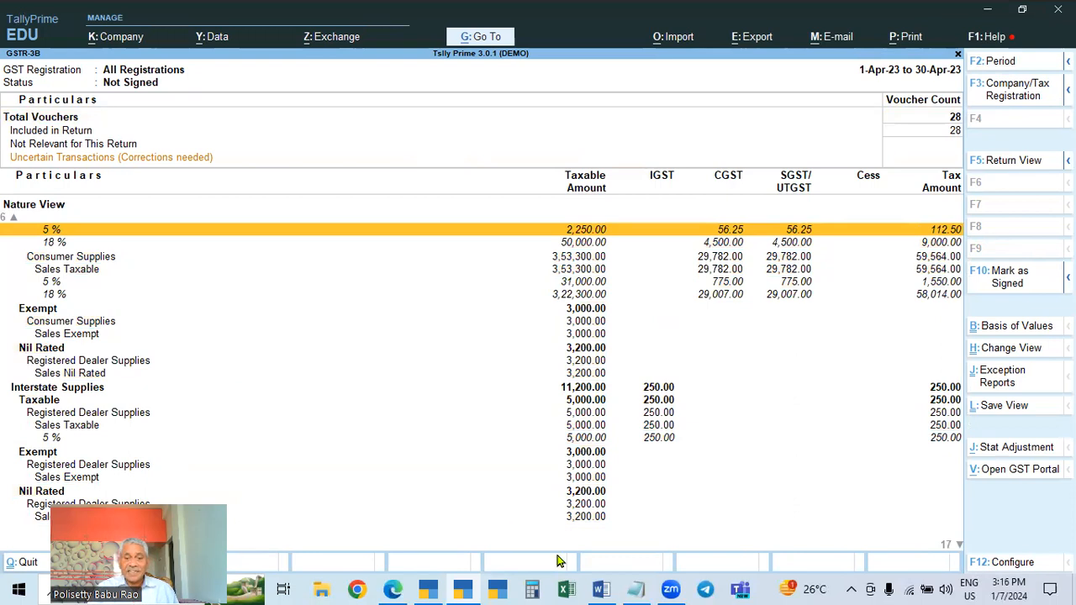
# Switch to the Word notes and select the point "Track GST Return Activities."
pyautogui.click(602, 589)
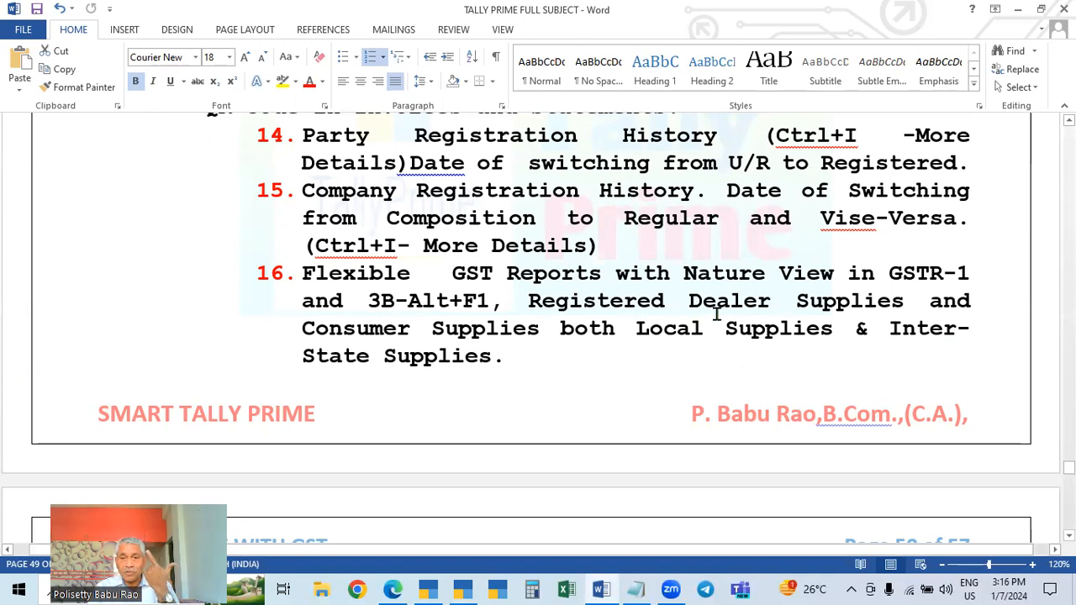
pyautogui.scroll(-6, 505, 334)
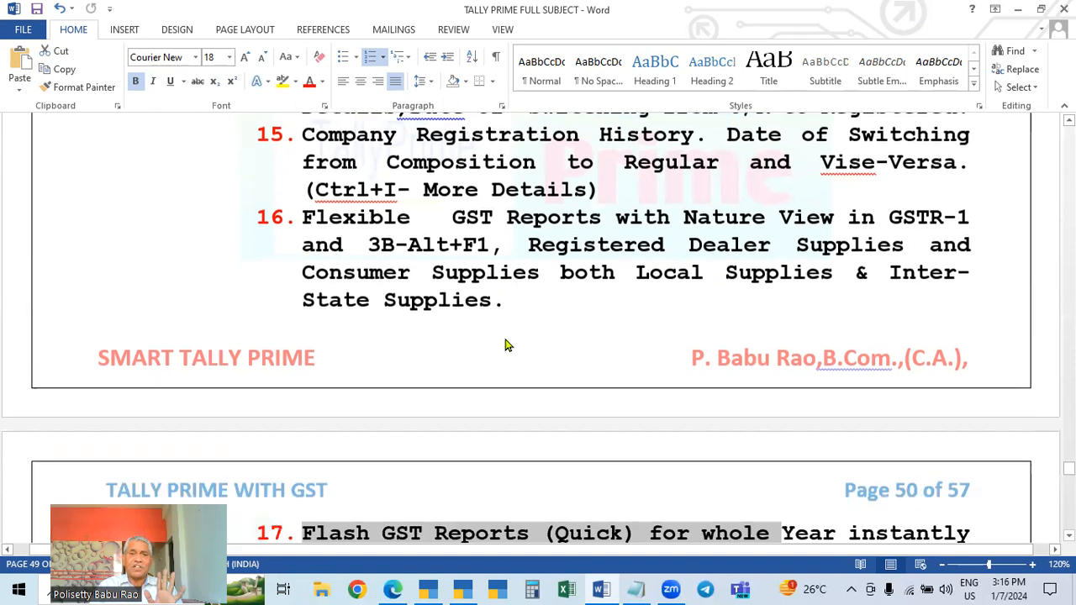
pyautogui.moveTo(301, 311); pyautogui.dragTo(691, 305)
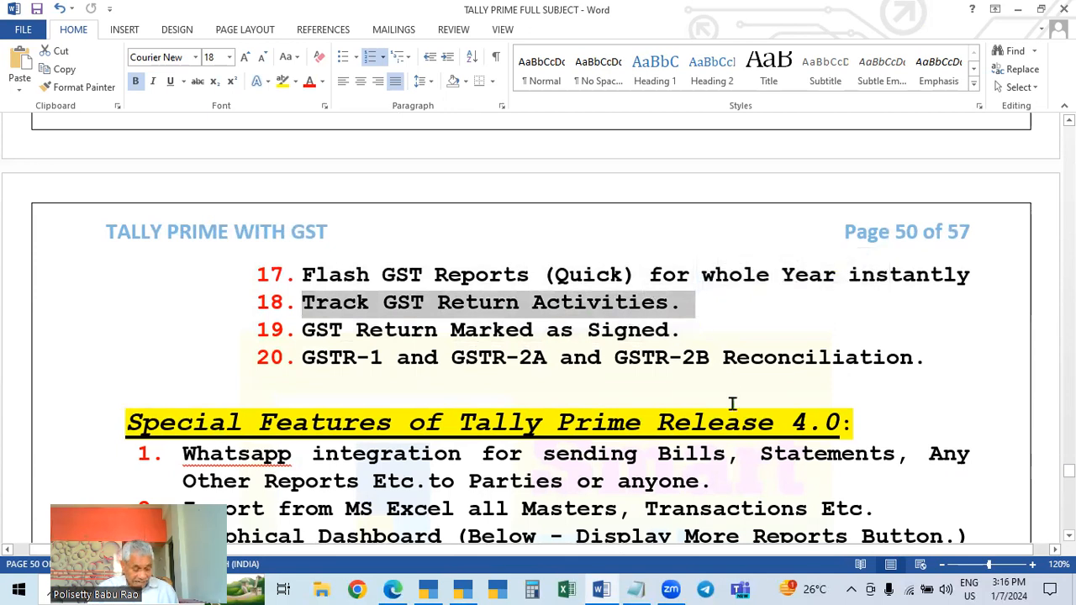
# Return to Tally, go back to the Gateway and open GST Reports under Display More Reports
pyautogui.click(462, 589)
pyautogui.press('Escape')
pyautogui.press('Escape')
pyautogui.press('Escape')
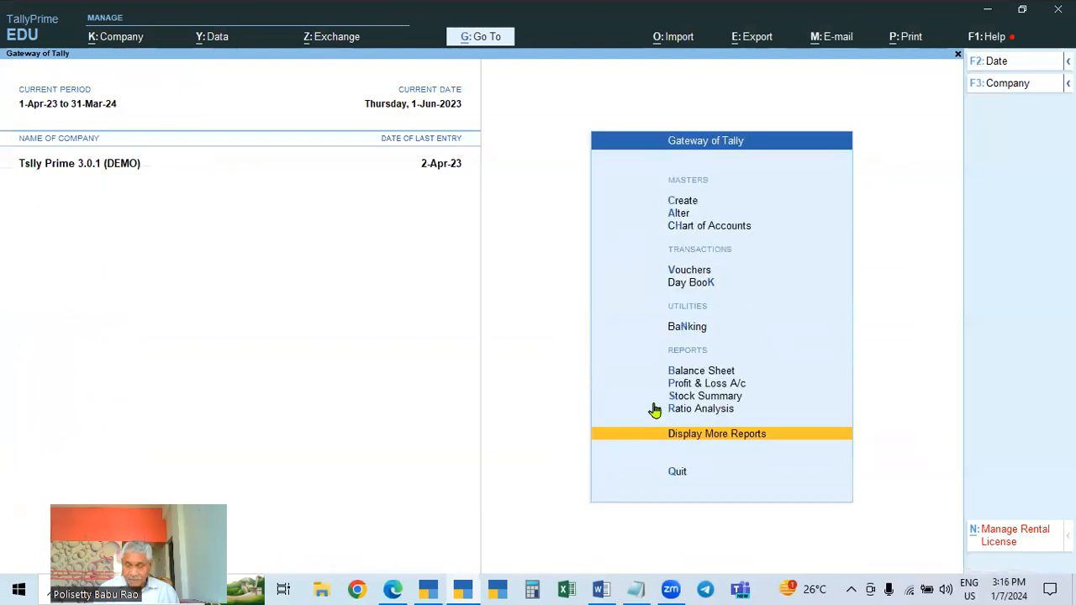
pyautogui.press('Return')
pyautogui.press('Down')
pyautogui.press('Down')
pyautogui.press('Down')
pyautogui.press('Down')
pyautogui.press('Down')
pyautogui.press('Down')
pyautogui.press('Down')
pyautogui.press('Down')
pyautogui.press('Down')
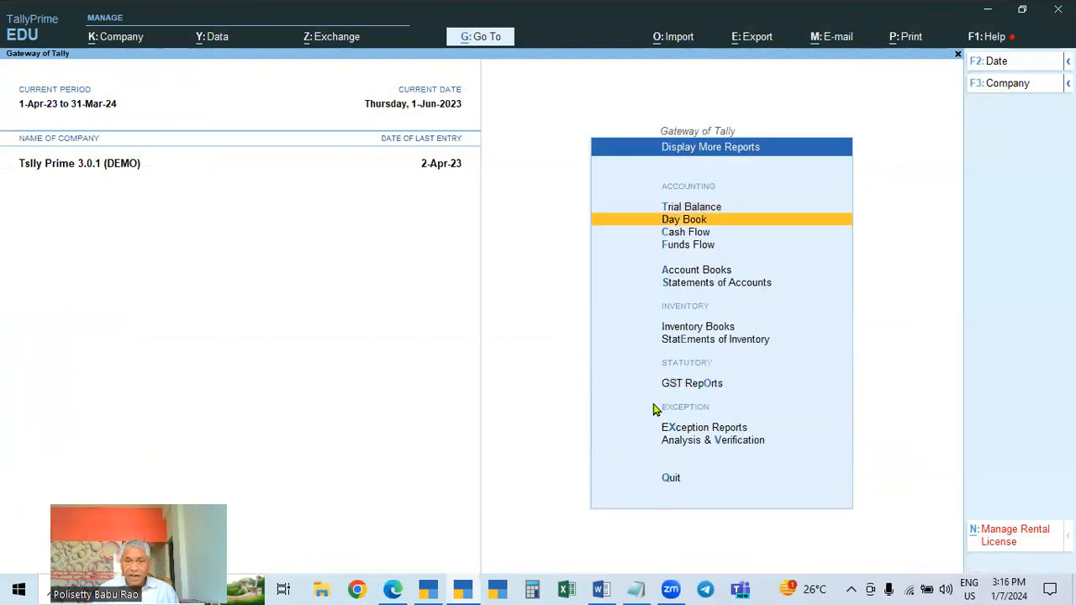
pyautogui.press('Up')
pyautogui.press('Up')
pyautogui.press('Down')
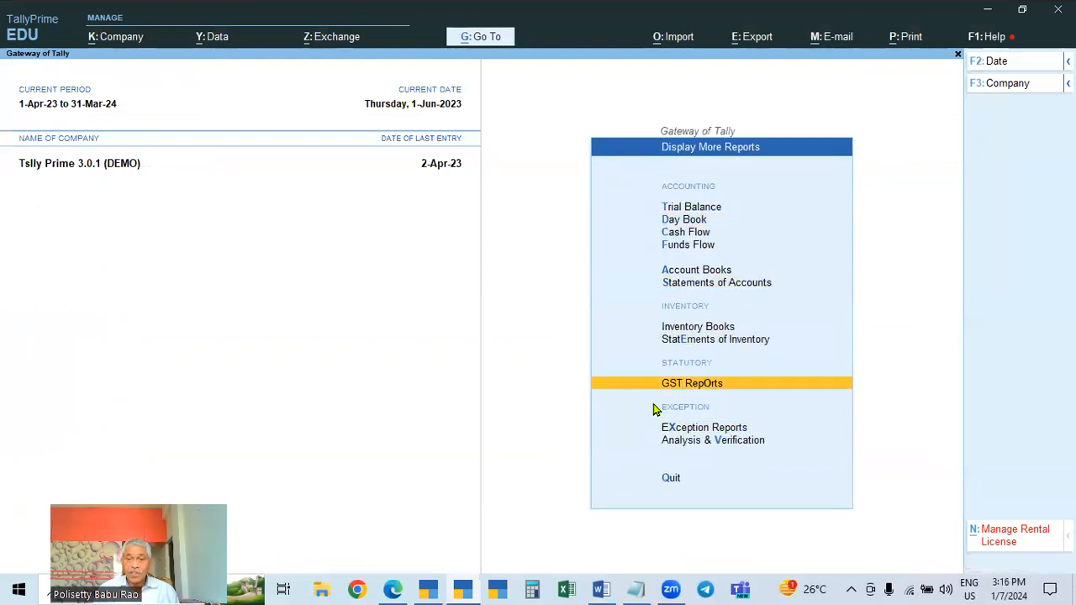
pyautogui.press('Return')
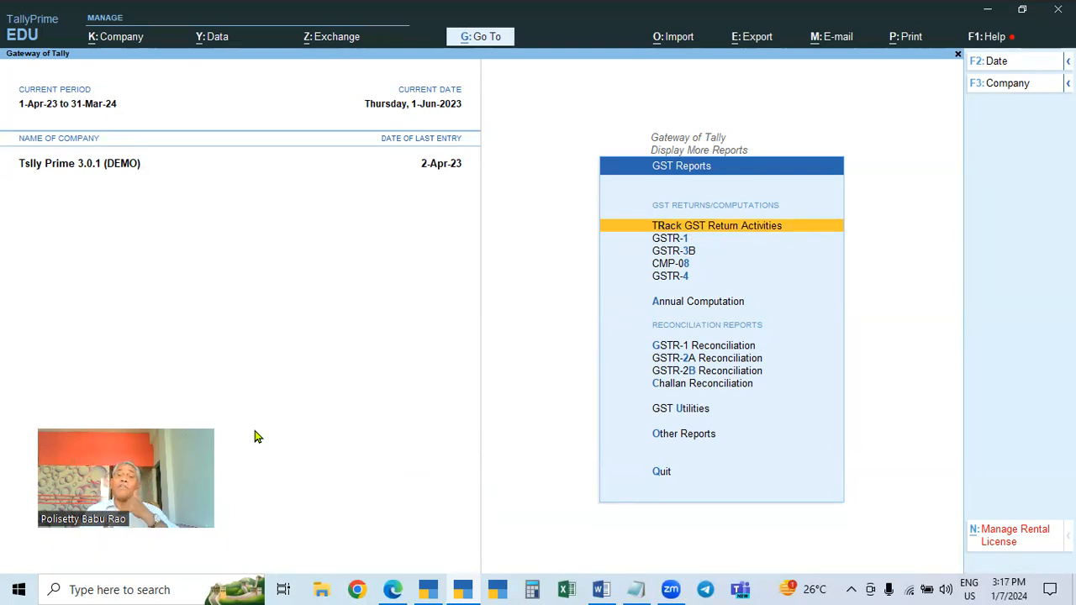
# Open Track GST Return Activities and switch its GST registration to Telangana Registration
pyautogui.click(724, 235)
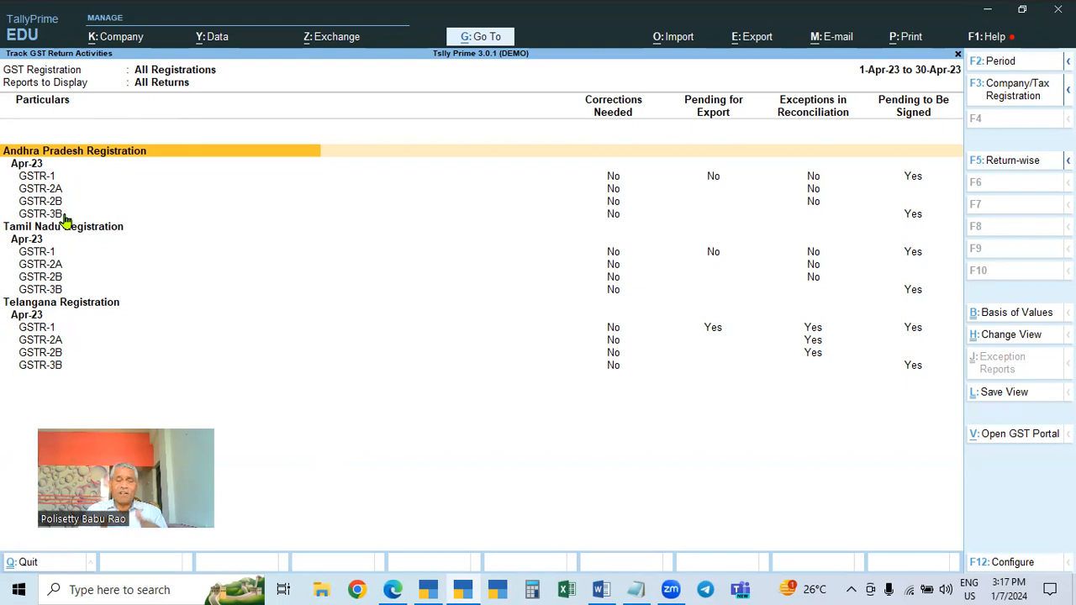
pyautogui.click(997, 93)
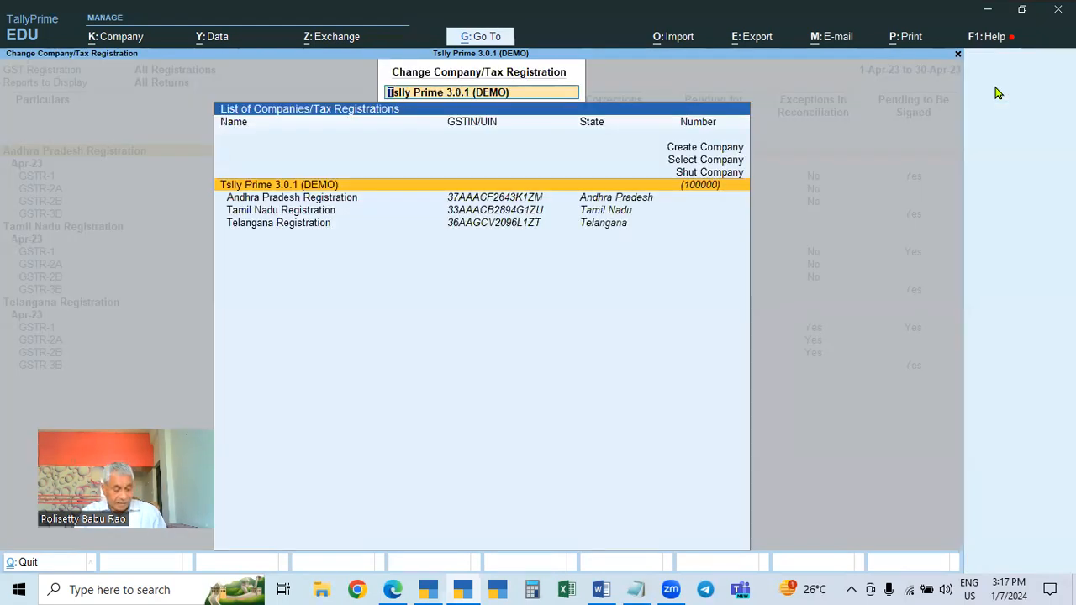
pyautogui.press('Escape')
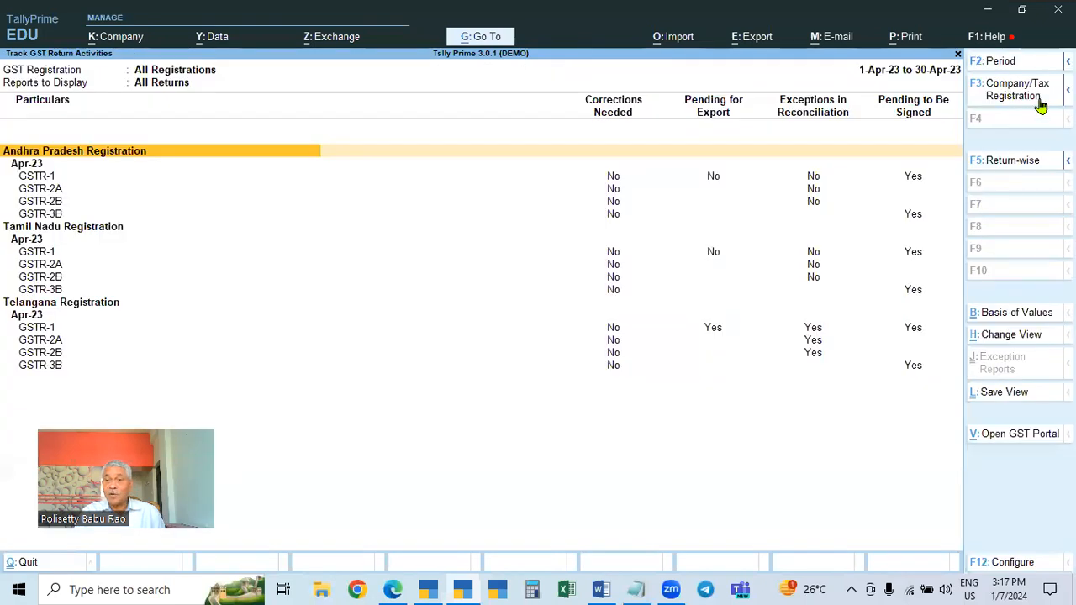
pyautogui.click(1019, 101)
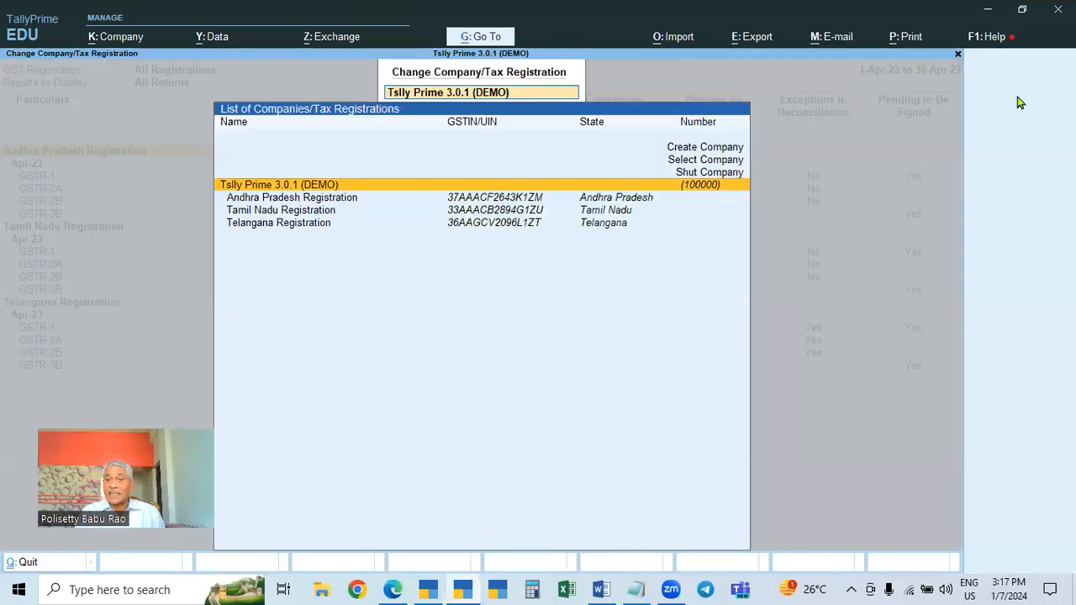
pyautogui.click(603, 232)
pyautogui.click(603, 232)
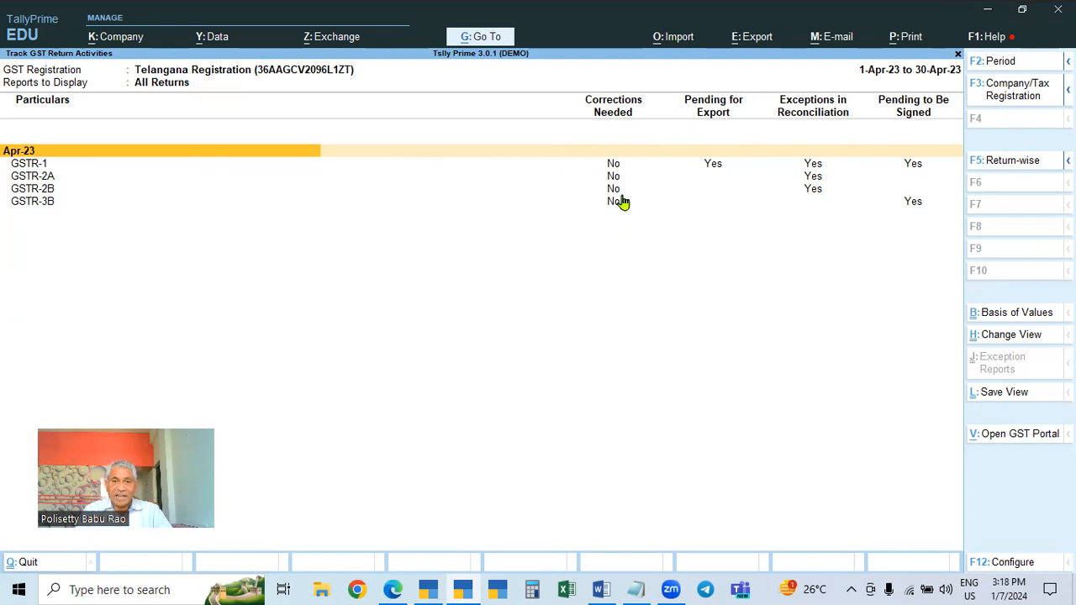
# Open the Telangana GSTR-1 and GSTR-3B returns from the tracker to review them
pyautogui.click(613, 167)
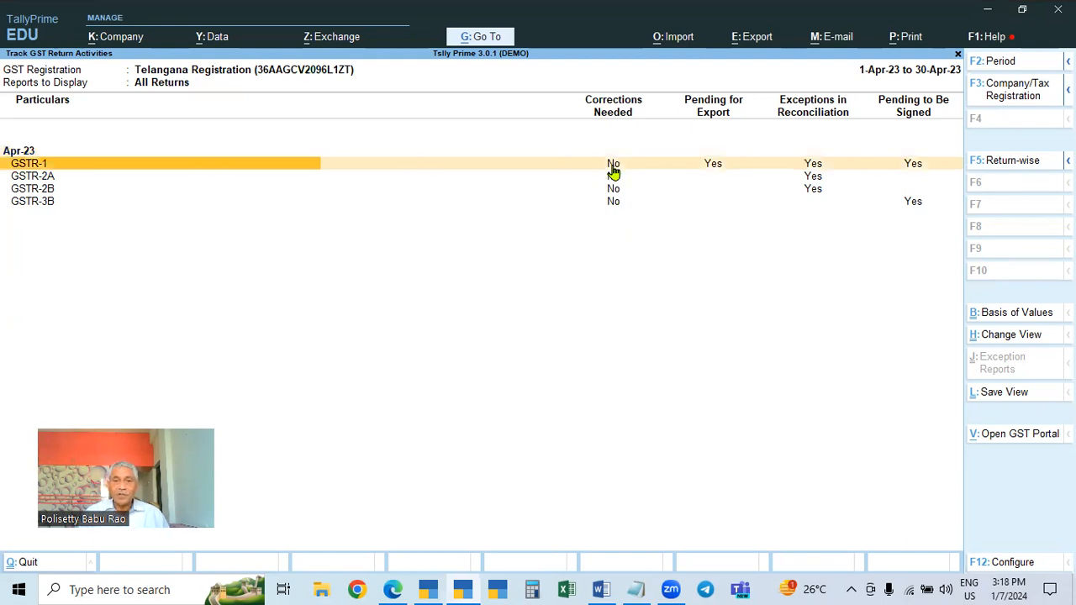
pyautogui.click(613, 168)
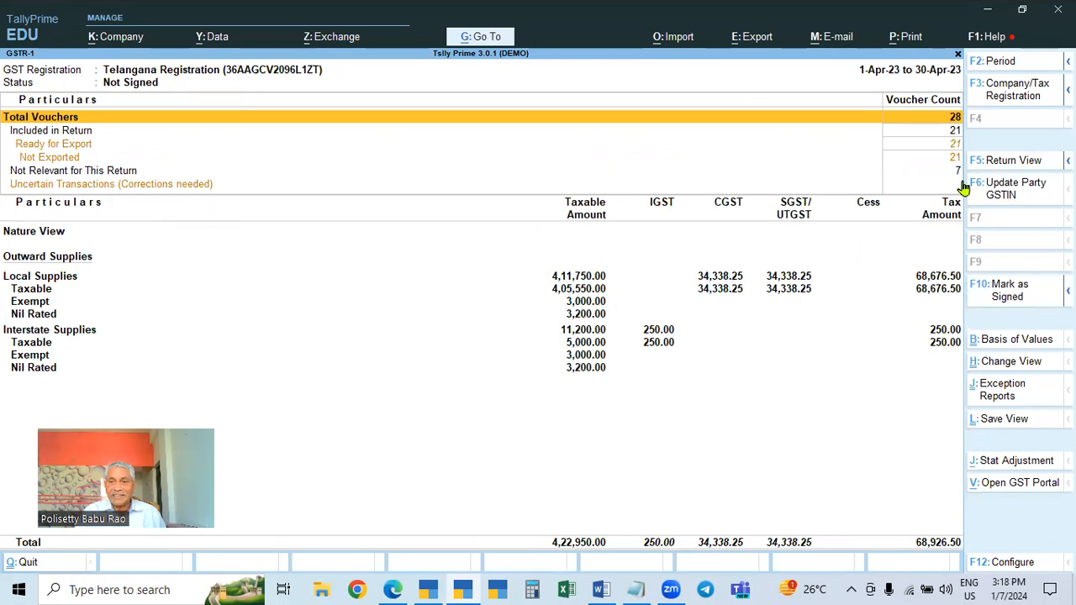
pyautogui.press('Escape')
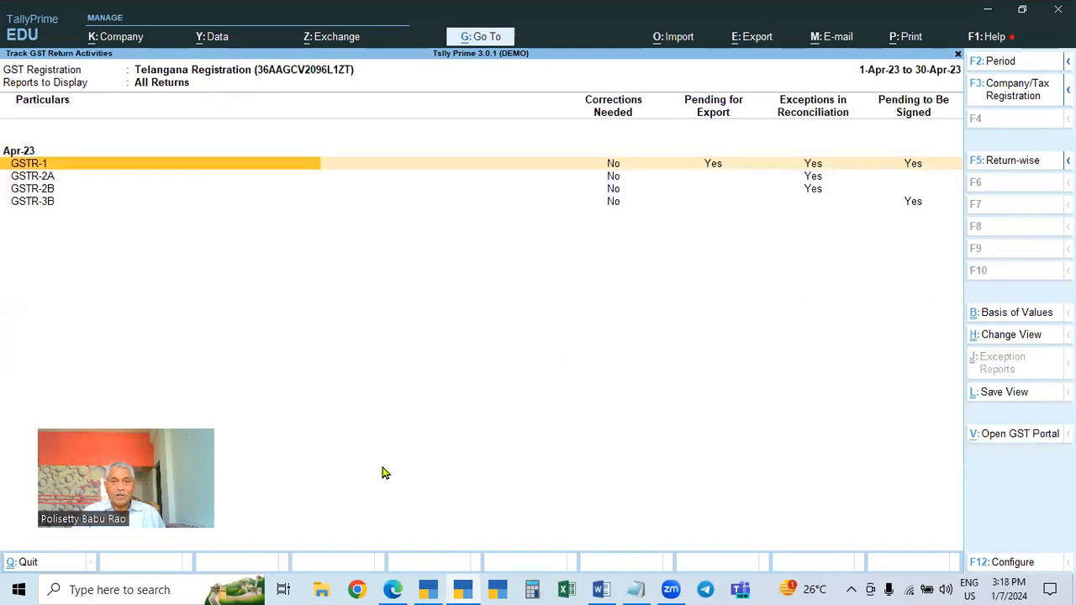
pyautogui.click(622, 206)
pyautogui.click(623, 206)
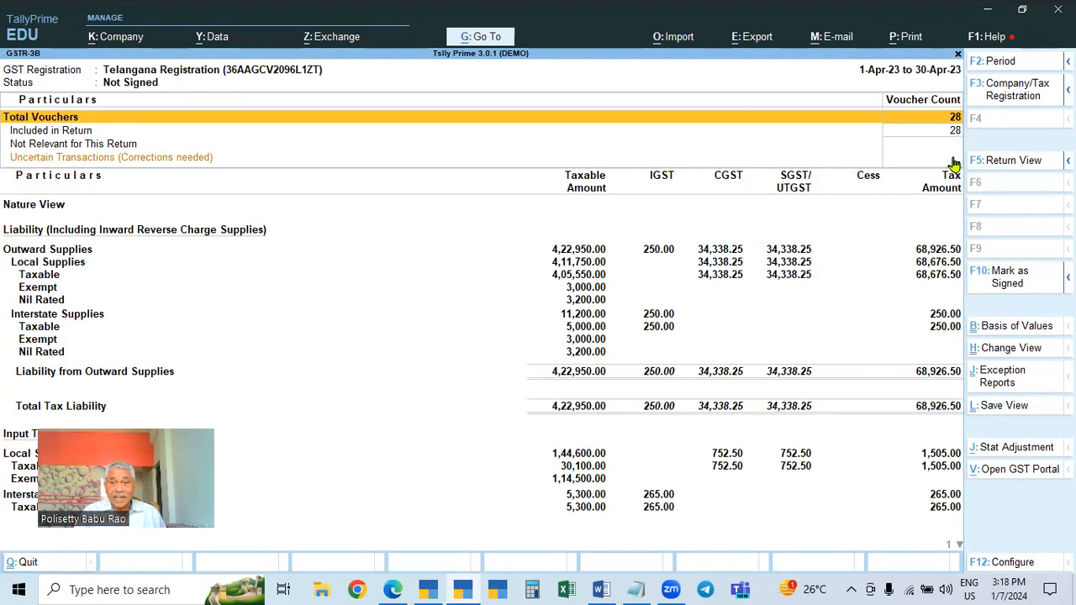
pyautogui.press('Escape')
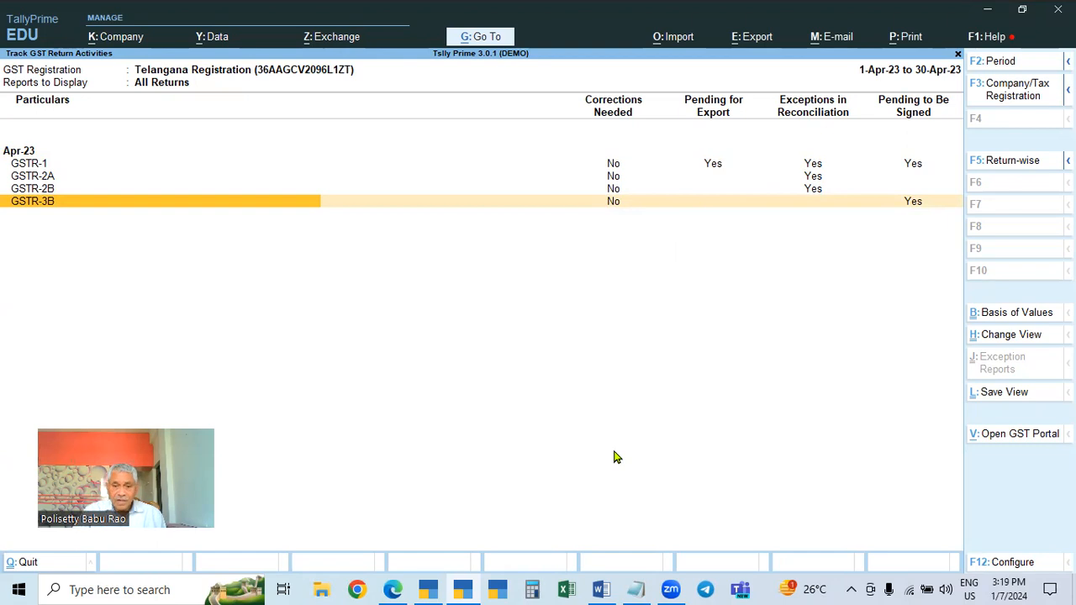
# Reopen Track GST Return Activities from GST Reports and filter it to Telangana Registration again
pyautogui.click(600, 589)
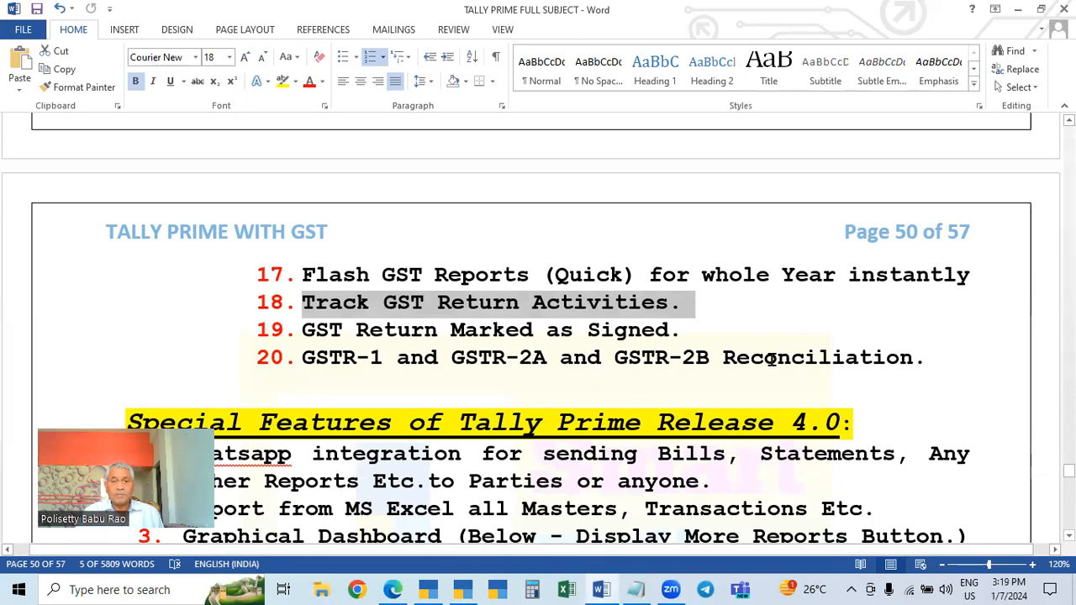
pyautogui.hotkey('alt', 'Tab')
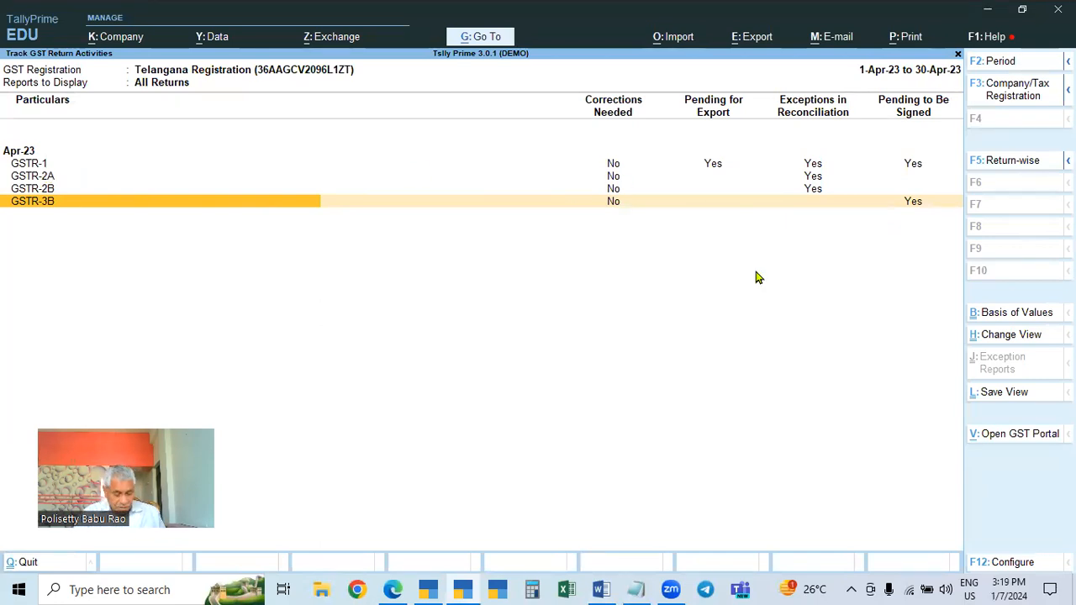
pyautogui.press('Escape')
pyautogui.press('Escape')
pyautogui.press('Escape')
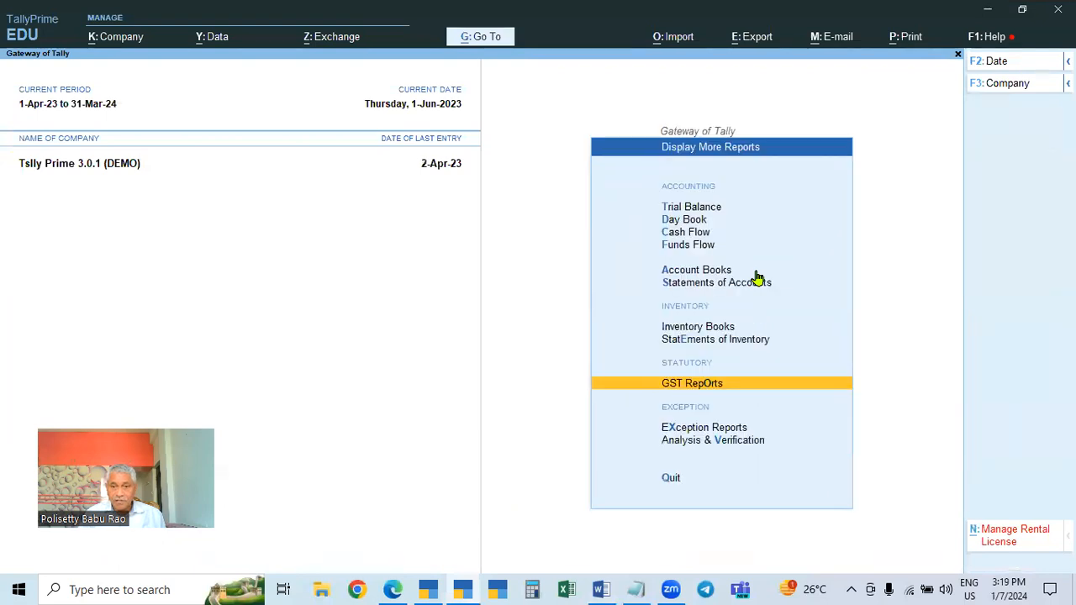
pyautogui.press('Return')
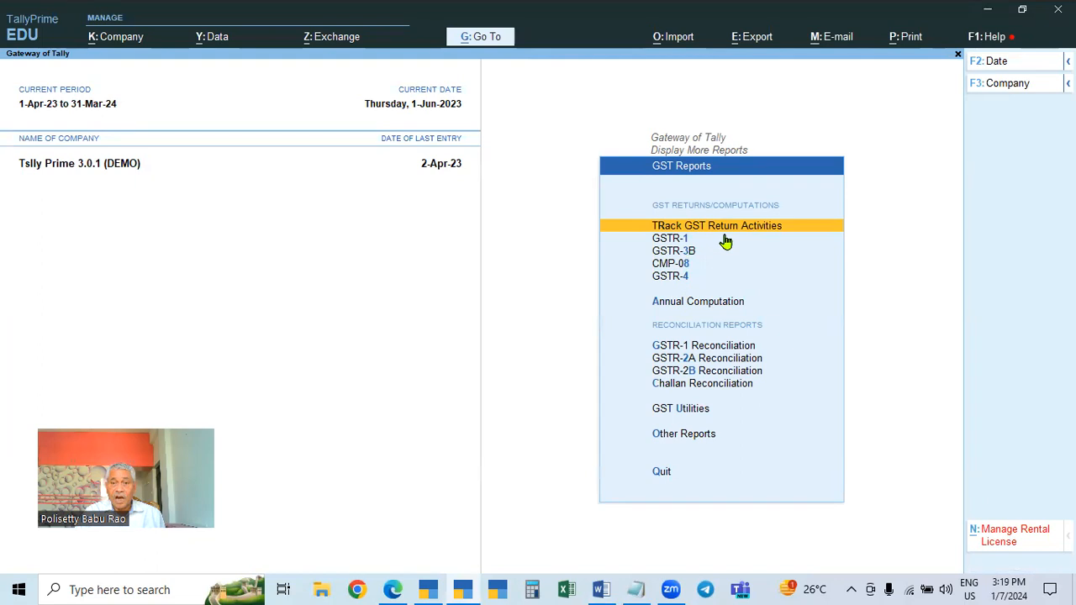
pyautogui.press('Return')
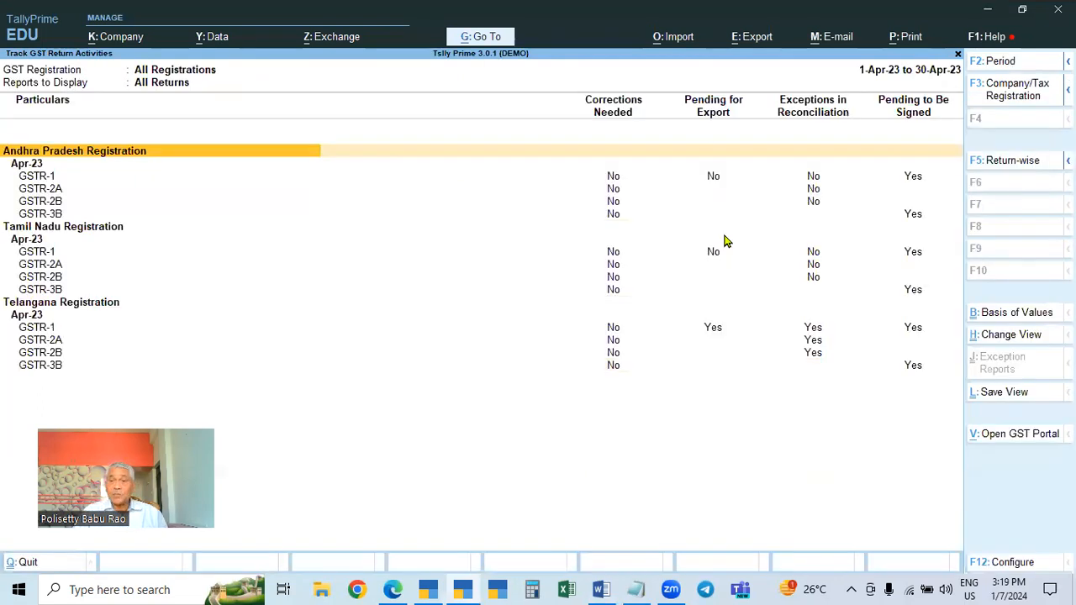
pyautogui.click(1015, 96)
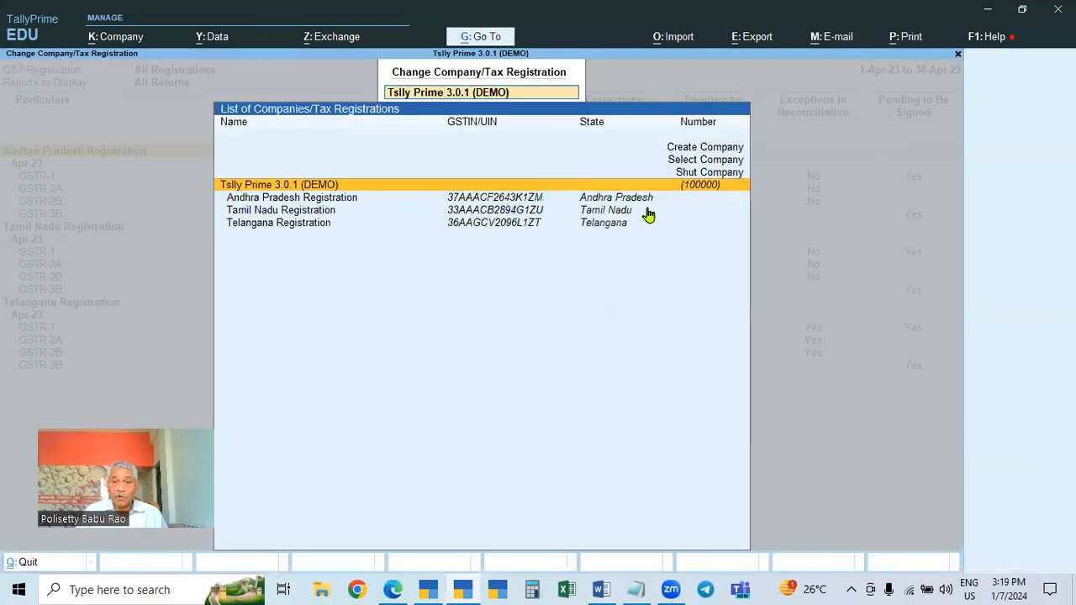
pyautogui.click(602, 226)
pyautogui.click(602, 225)
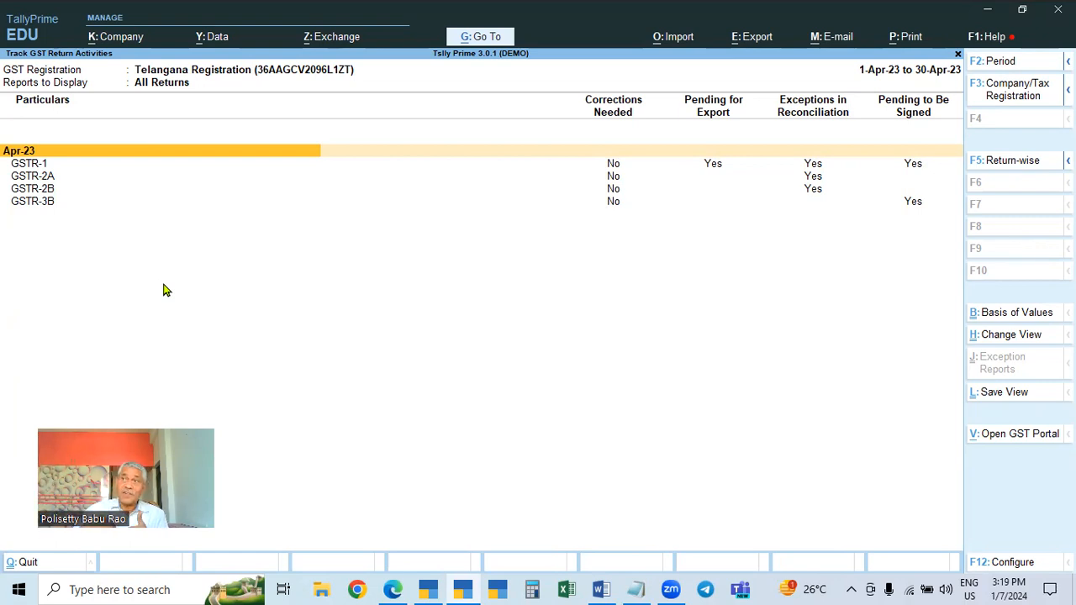
pyautogui.click(57, 180)
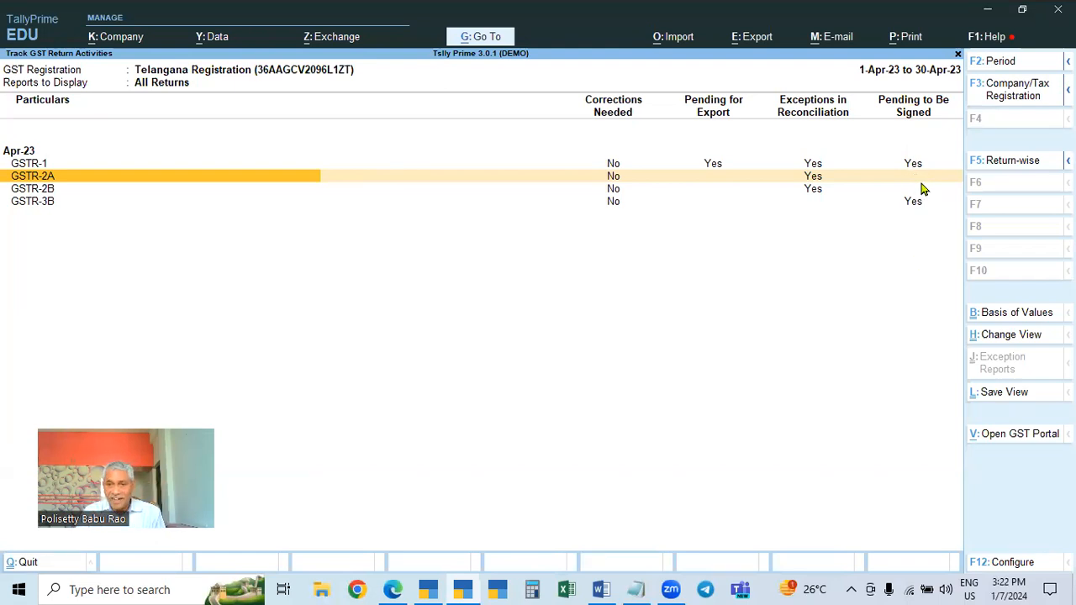
# Open the Telangana GSTR-1 and try to mark the current return as signed, accepting the continue prompt
pyautogui.click(911, 165)
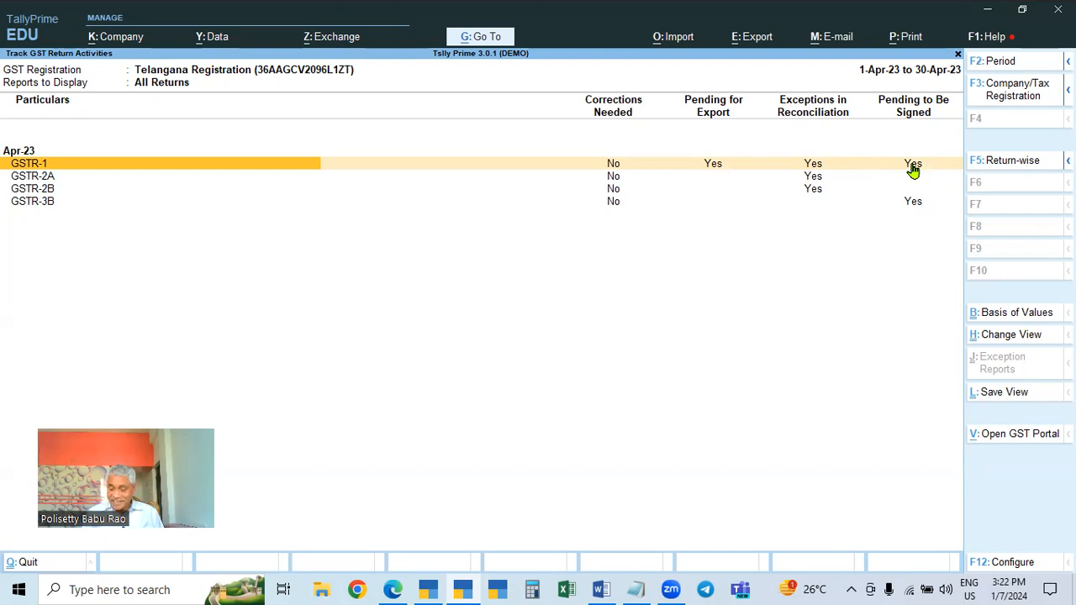
pyautogui.click(913, 171)
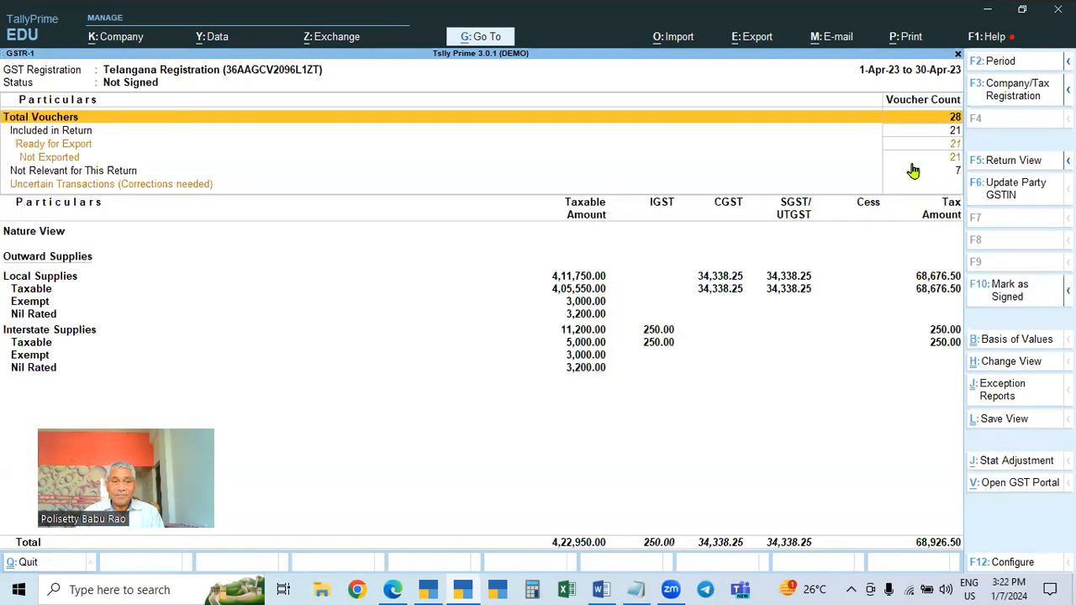
pyautogui.press('Escape')
pyautogui.press('Return')
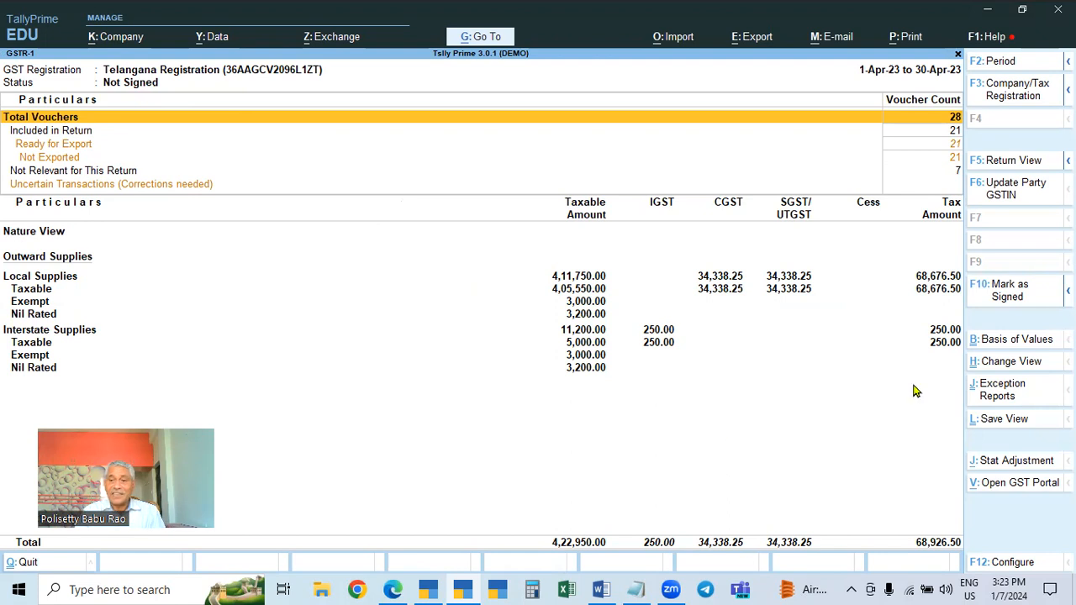
pyautogui.click(1009, 301)
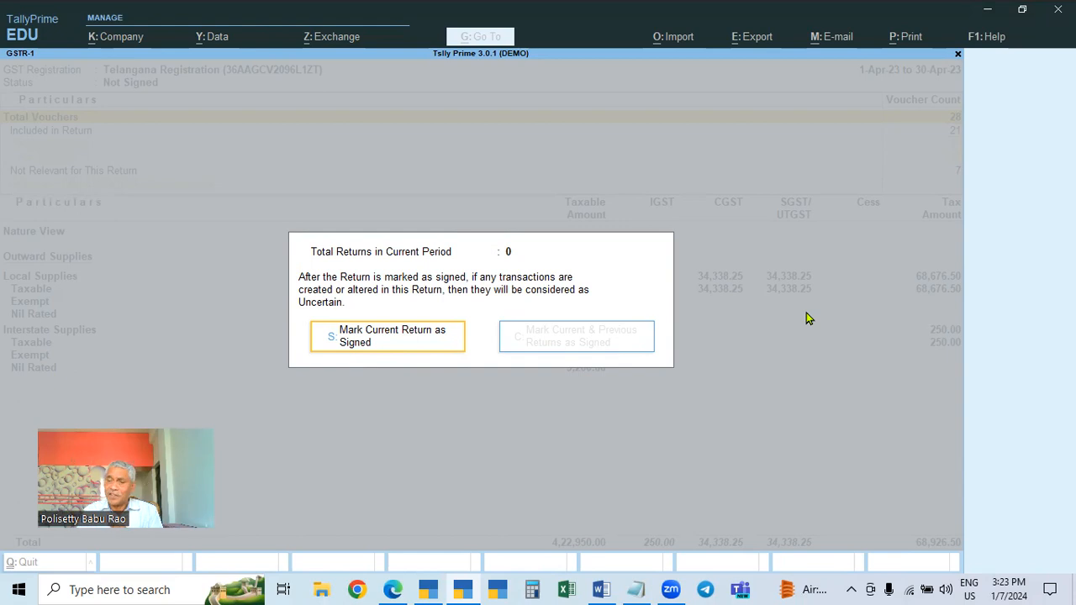
pyautogui.click(391, 347)
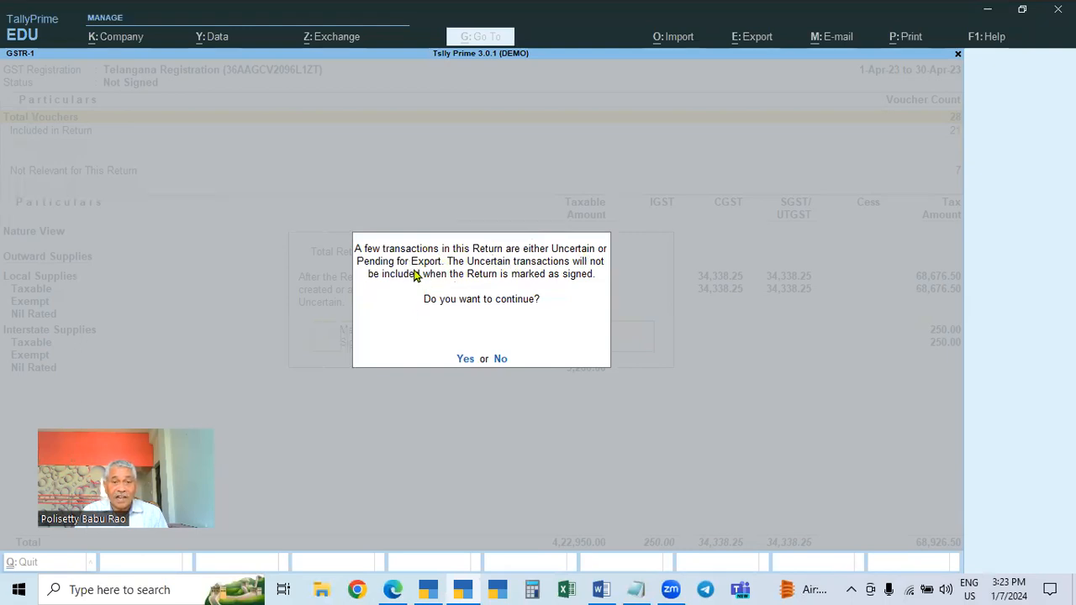
pyautogui.click(466, 362)
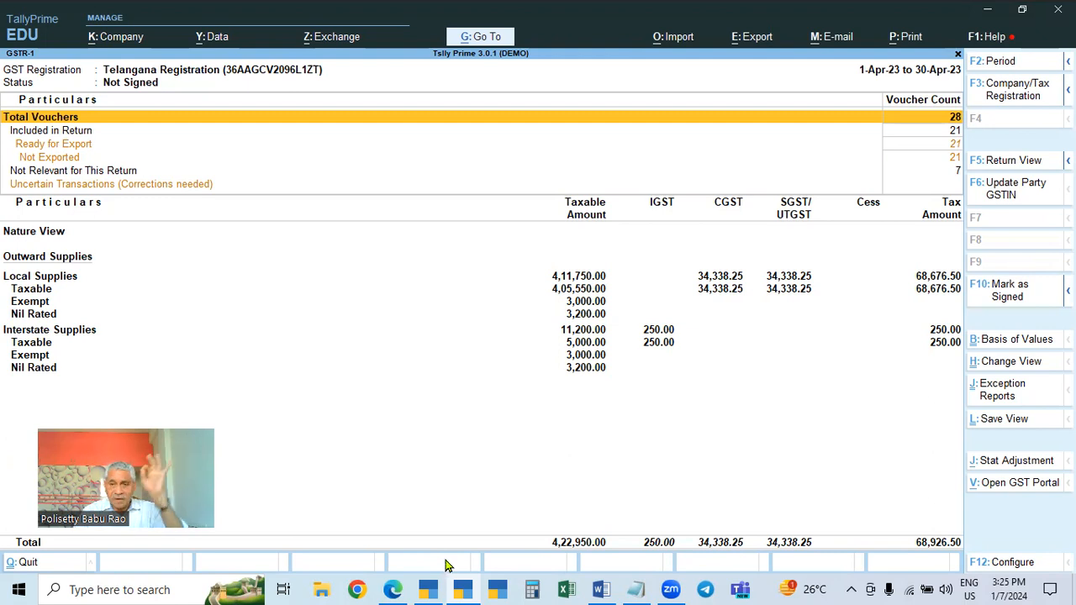
# Switch to the Word notes and select points 19 and 20 on marking returns signed and GSTR reconciliation
pyautogui.moveTo(436, 588)
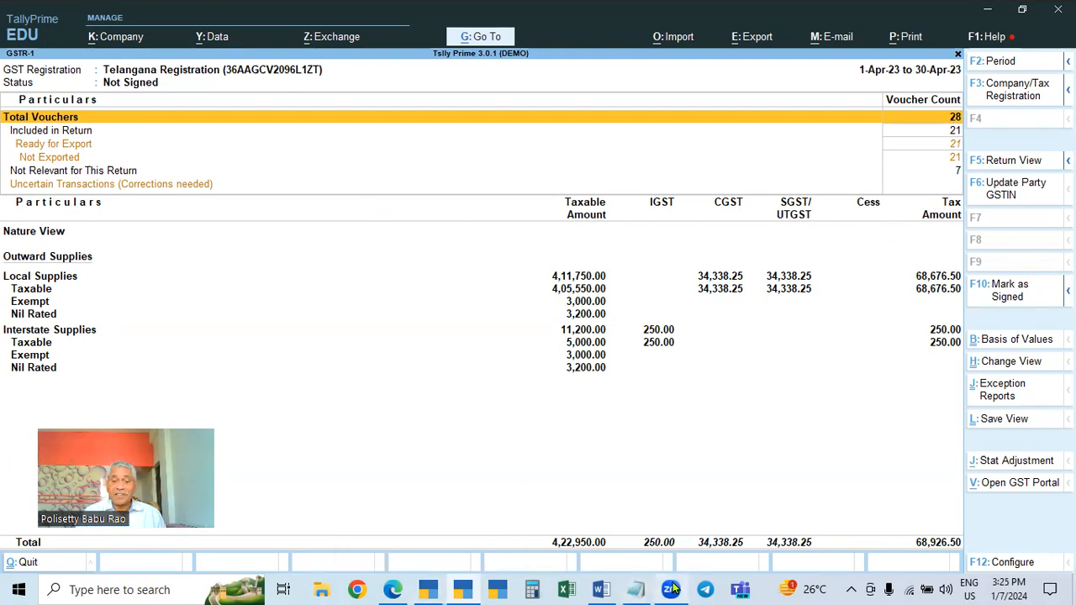
pyautogui.click(641, 588)
pyautogui.click(599, 589)
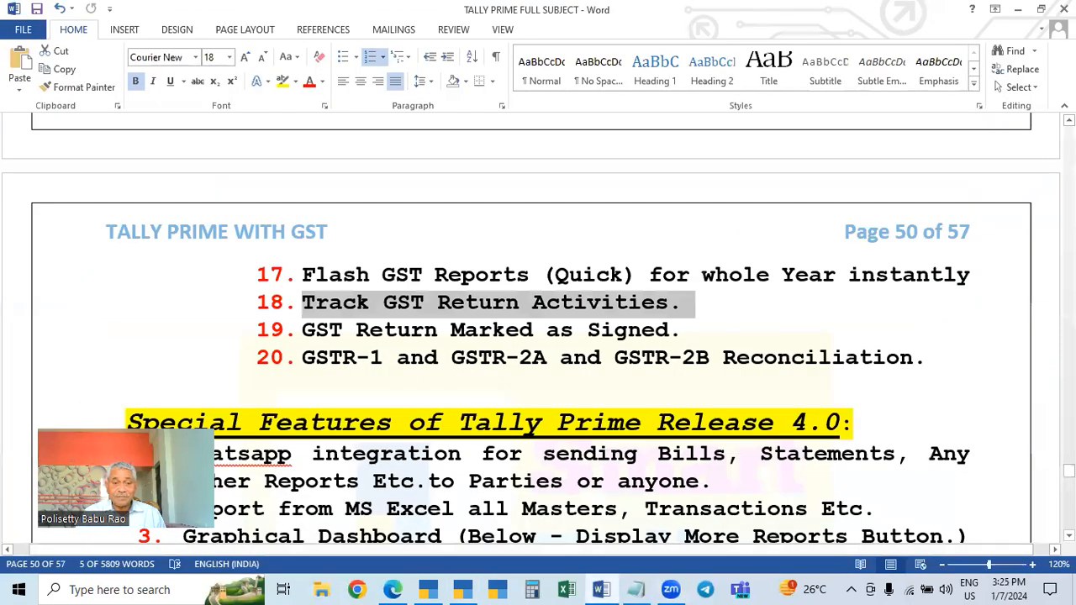
pyautogui.scroll(3, 403, 440)
pyautogui.scroll(-2, 362, 404)
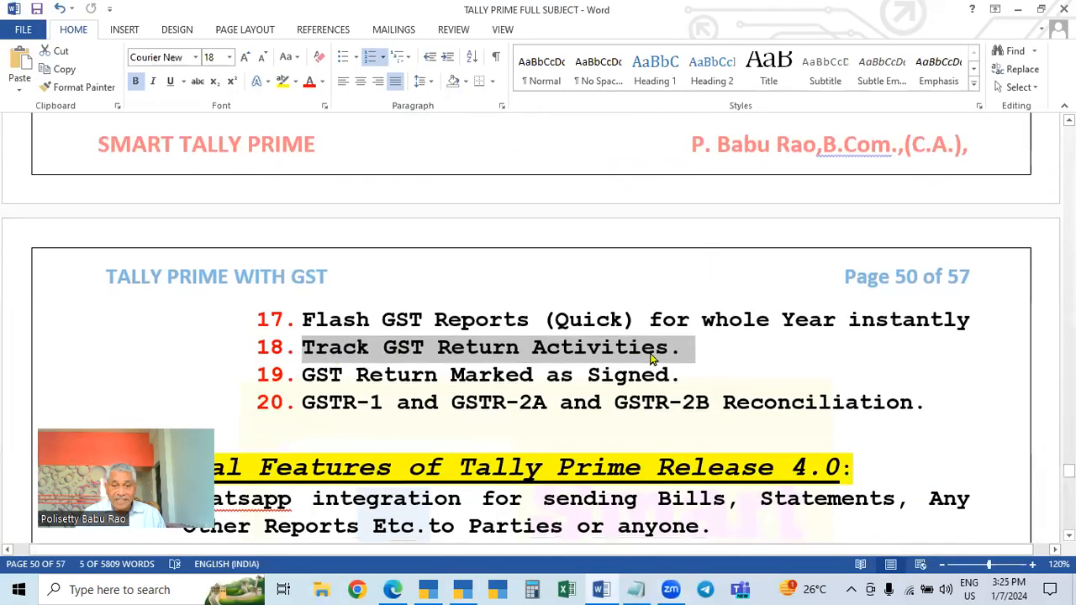
pyautogui.moveTo(300, 375); pyautogui.dragTo(679, 375)
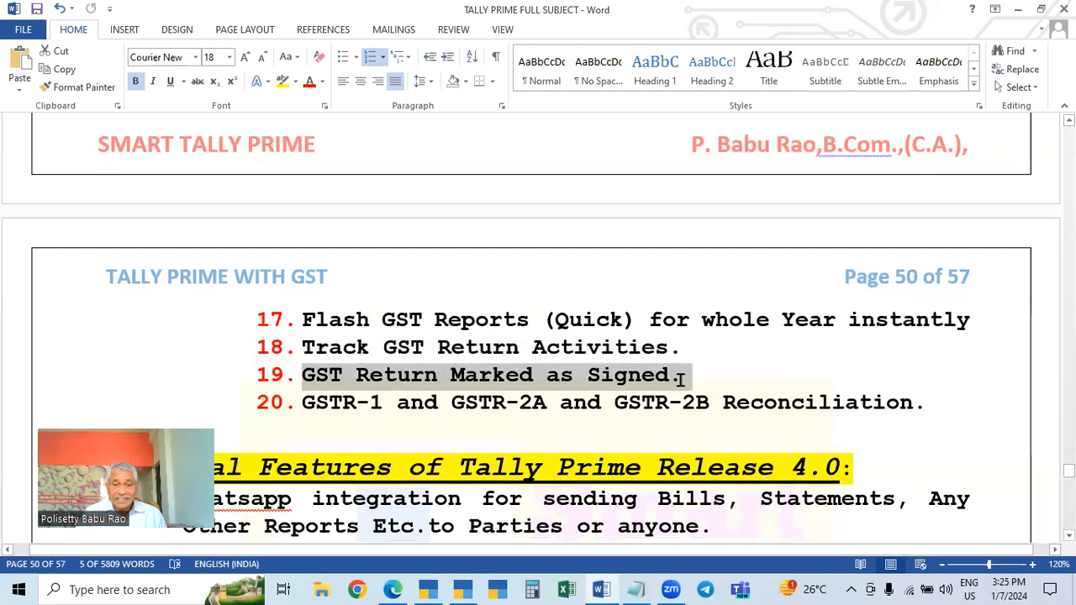
pyautogui.moveTo(301, 402); pyautogui.dragTo(940, 401)
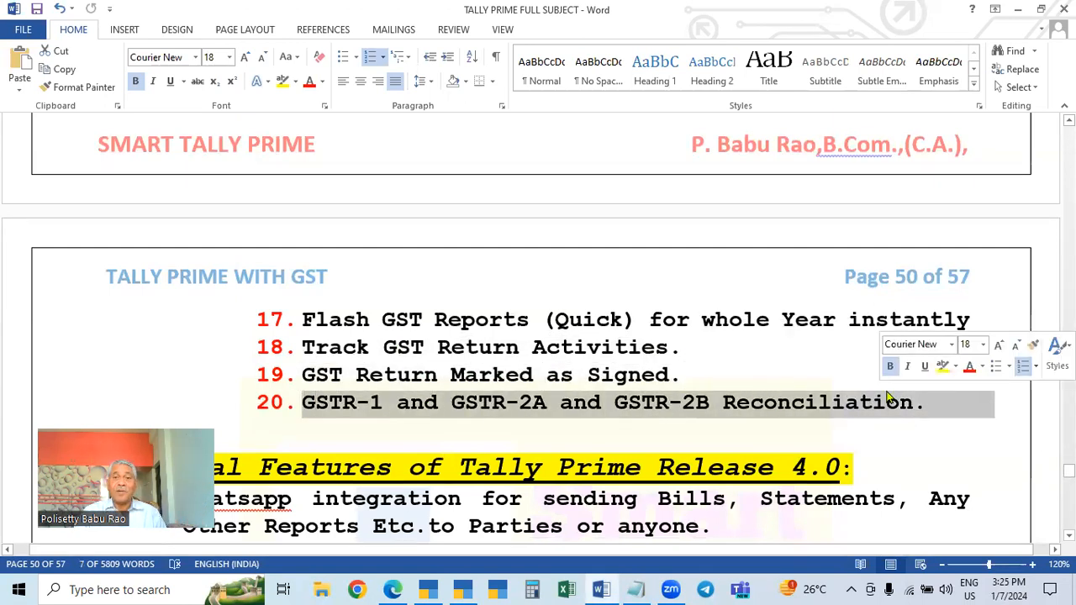